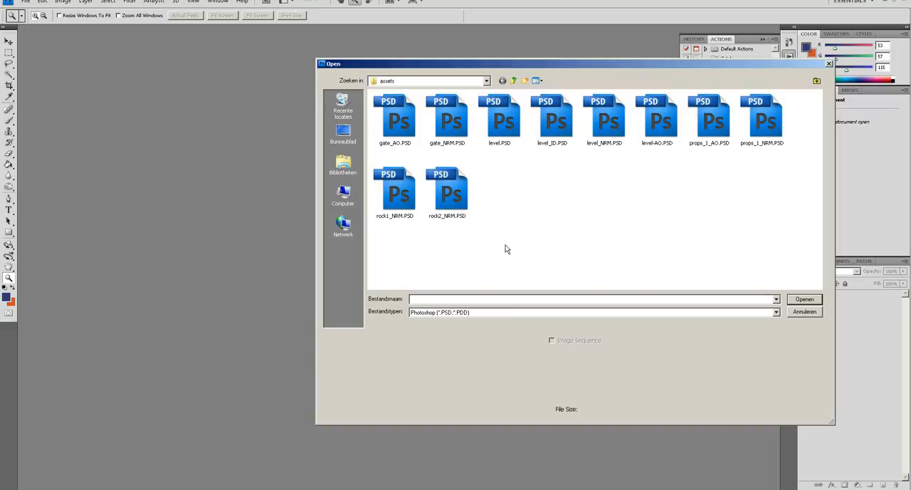
# - Preview the gate_AO.PSD and gate_NRM.PSD files in the assets folder, and close the file browser without opening either
pyautogui.click(402, 125)
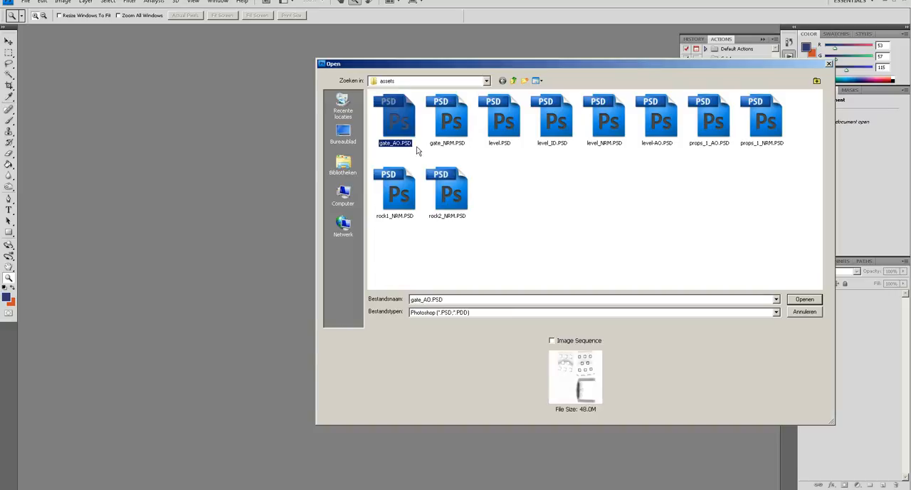
pyautogui.click(532, 205)
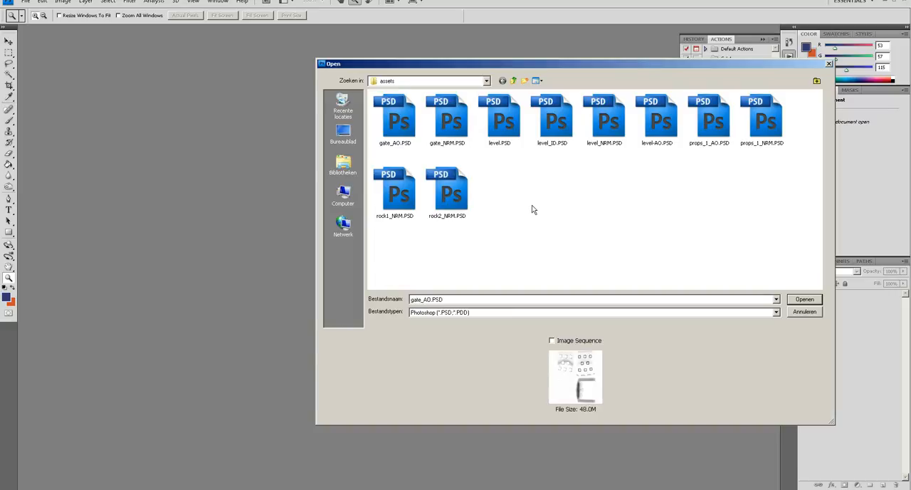
pyautogui.click(456, 141)
pyautogui.click(560, 223)
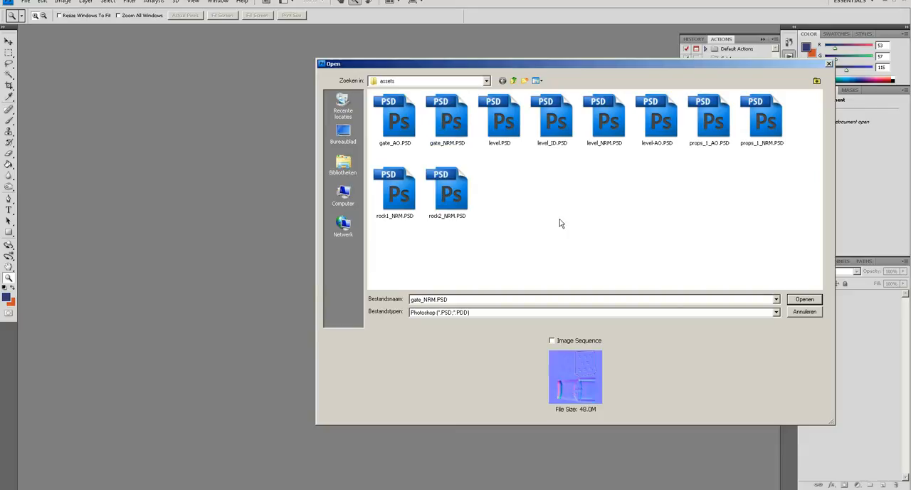
pyautogui.click(804, 312)
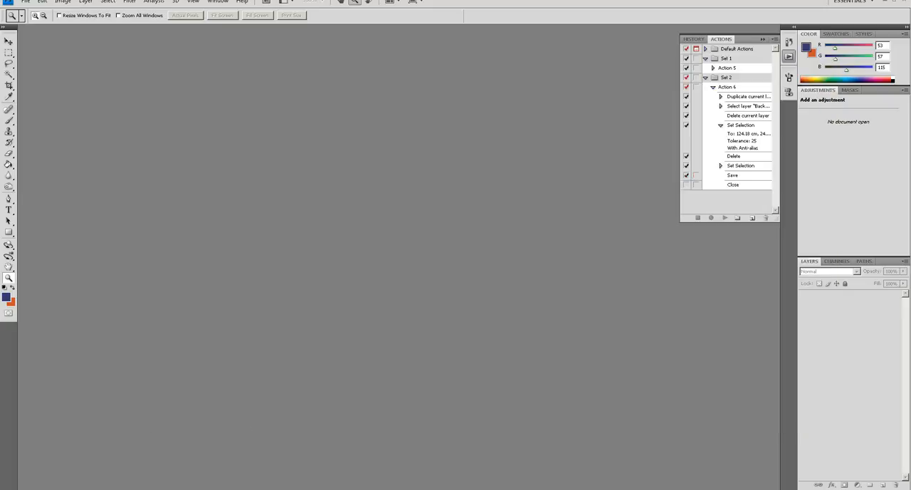
# - Switch to Substance Painter, create a new project from the gate.obj mesh, and look through its additional map slots
pyautogui.click(20, 489)
pyautogui.click(61, 320)
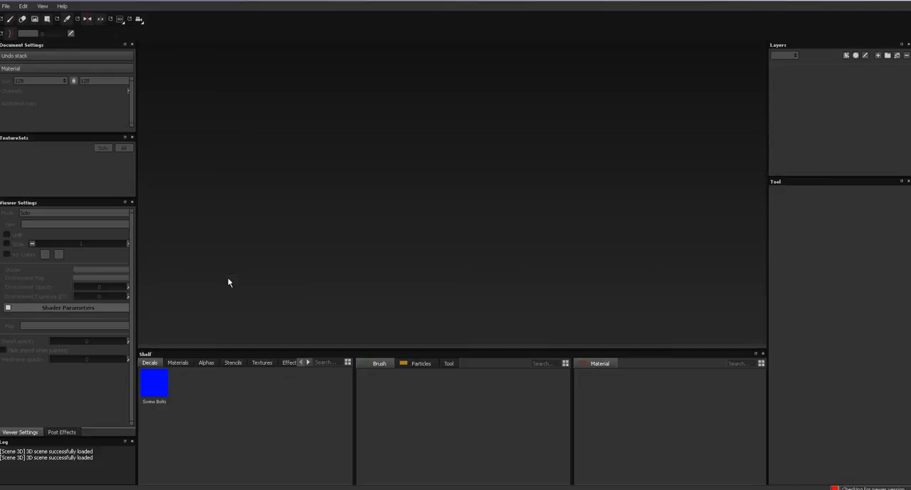
pyautogui.click(5, 5)
pyautogui.click(16, 17)
pyautogui.click(544, 168)
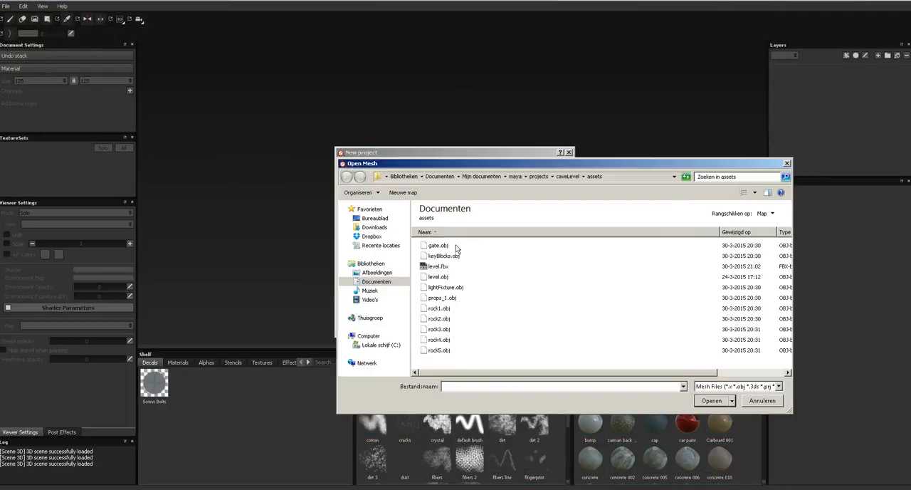
pyautogui.doubleClick(425, 247)
pyautogui.click(492, 326)
pyautogui.scroll(-3, 87, 102)
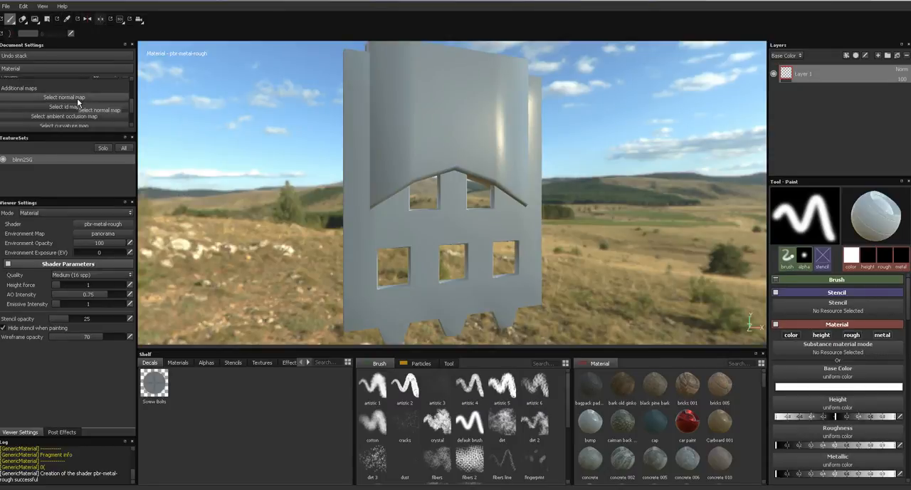
pyautogui.scroll(-3, 78, 105)
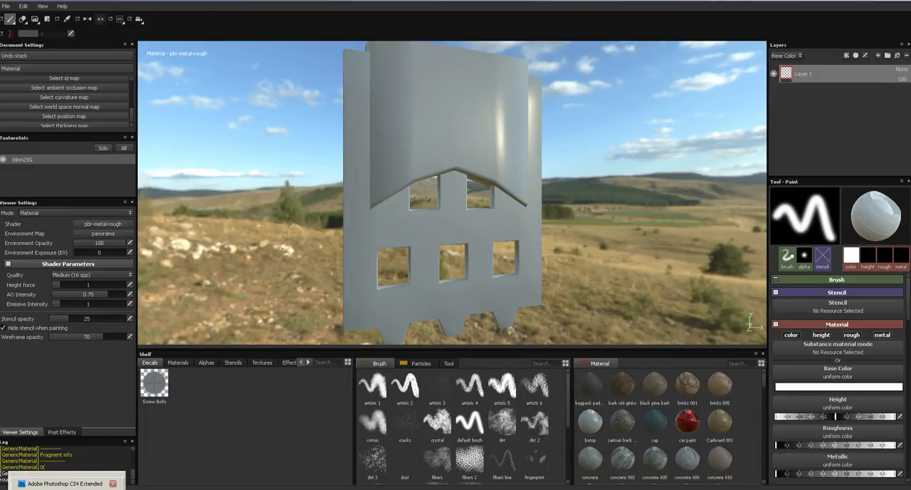
# - Switch to Photoshop and open gate_NRM.PSD from the assets folder
pyautogui.click(64, 484)
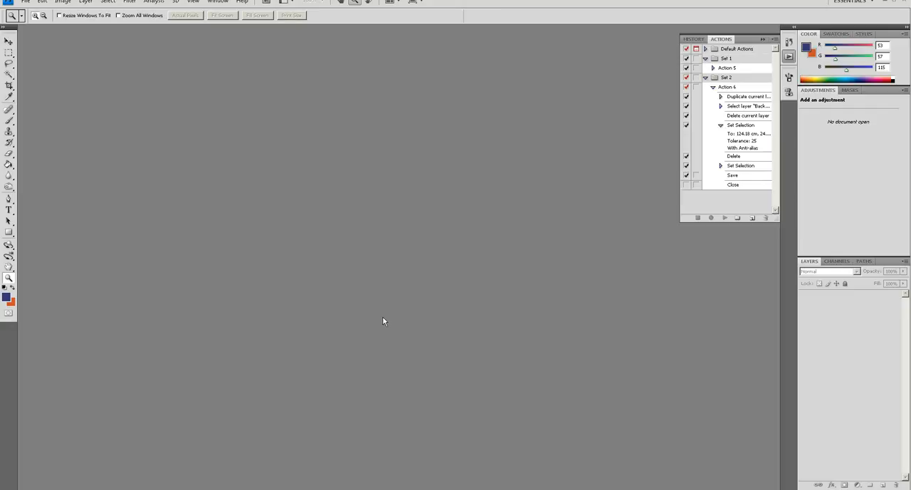
pyautogui.doubleClick(383, 320)
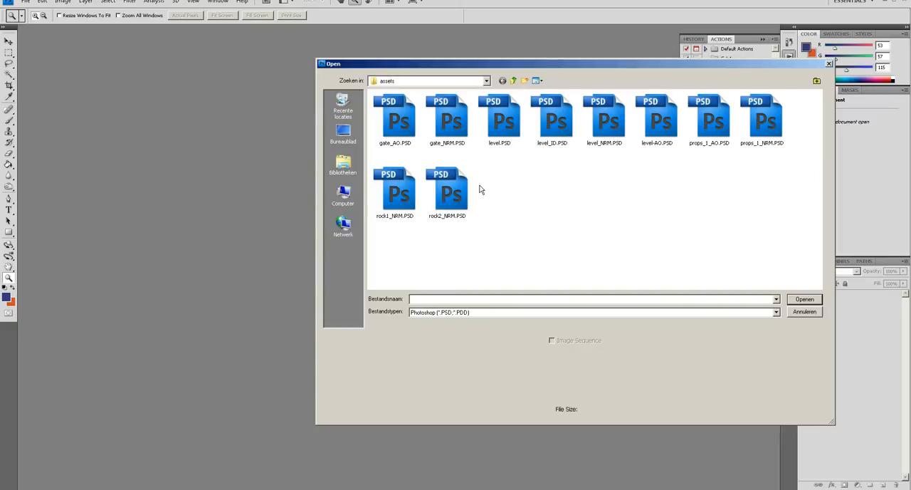
pyautogui.click(463, 126)
pyautogui.doubleClick(464, 126)
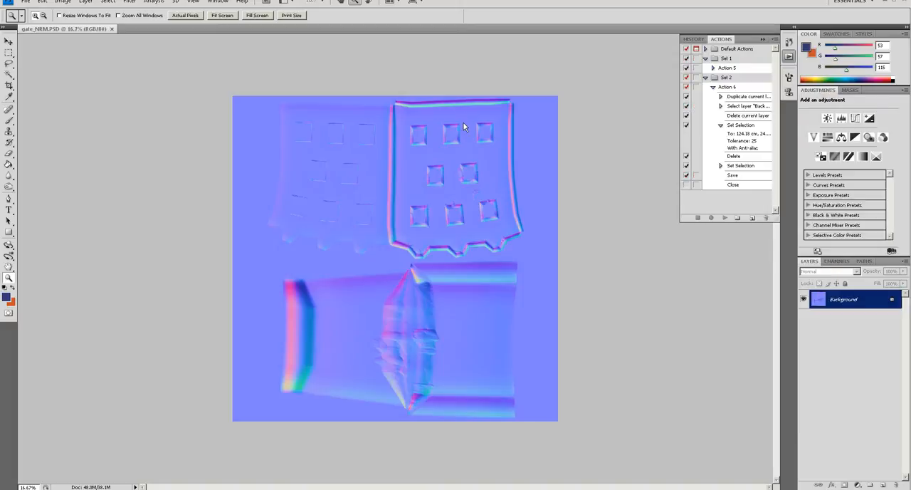
pyautogui.click(465, 223)
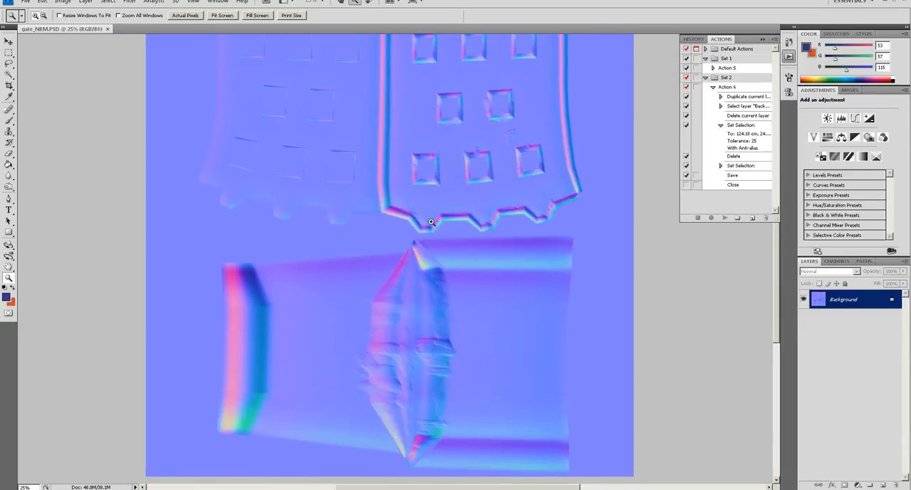
pyautogui.keyDown('alt'); pyautogui.click(431, 222); pyautogui.keyUp('alt')
# - Duplicate the Background layer twice, naming the upper copy r and the lower copy g
pyautogui.moveTo(854, 301); pyautogui.dragTo(883, 484)
pyautogui.moveTo(850, 299); pyautogui.dragTo(883, 485)
pyautogui.doubleClick(852, 300)
pyautogui.write('r')
pyautogui.doubleClick(852, 318)
pyautogui.write('g')
pyautogui.press('Return')
pyautogui.click(844, 303)
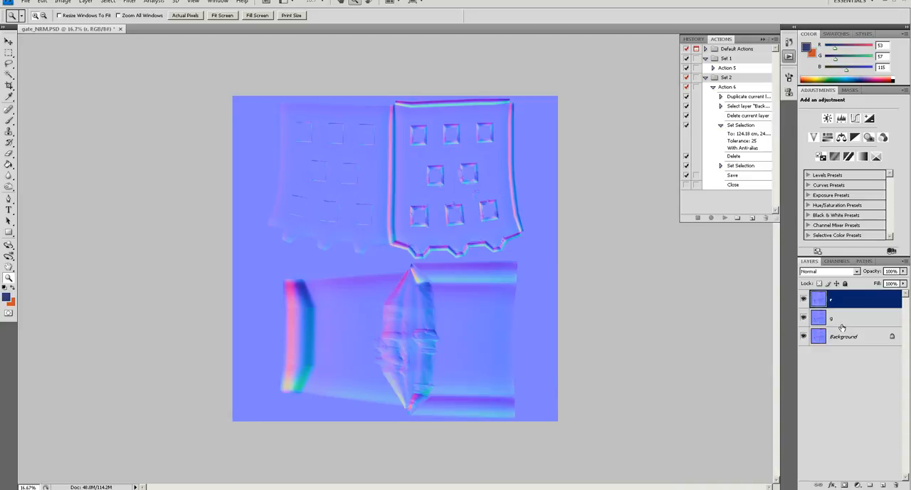
pyautogui.click(843, 325)
pyautogui.click(844, 373)
# - Use Apply Image on the r layer with the merged image's Red channel and Normal blending
pyautogui.click(845, 303)
pyautogui.click(63, 1)
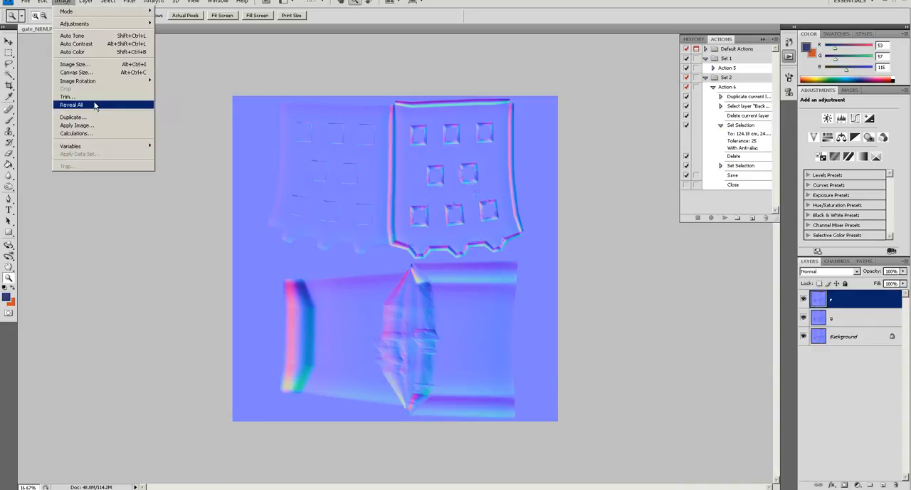
pyautogui.click(92, 125)
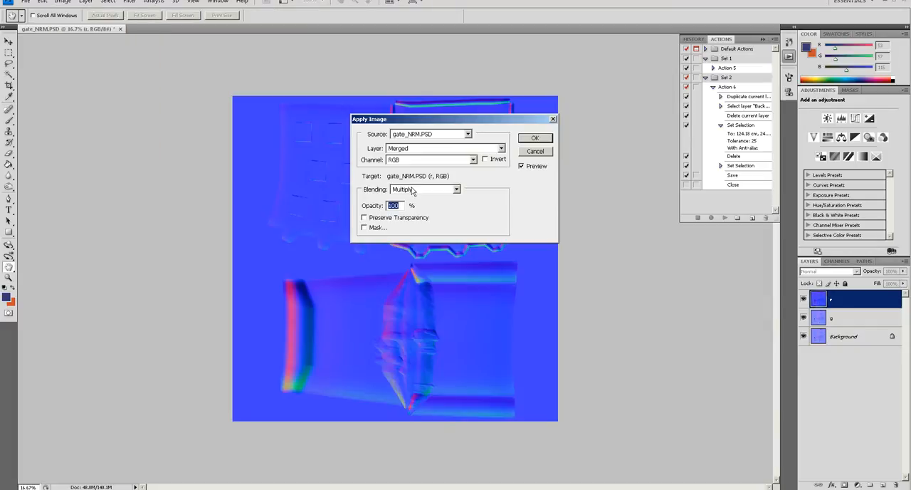
pyautogui.click(412, 189)
pyautogui.click(413, 198)
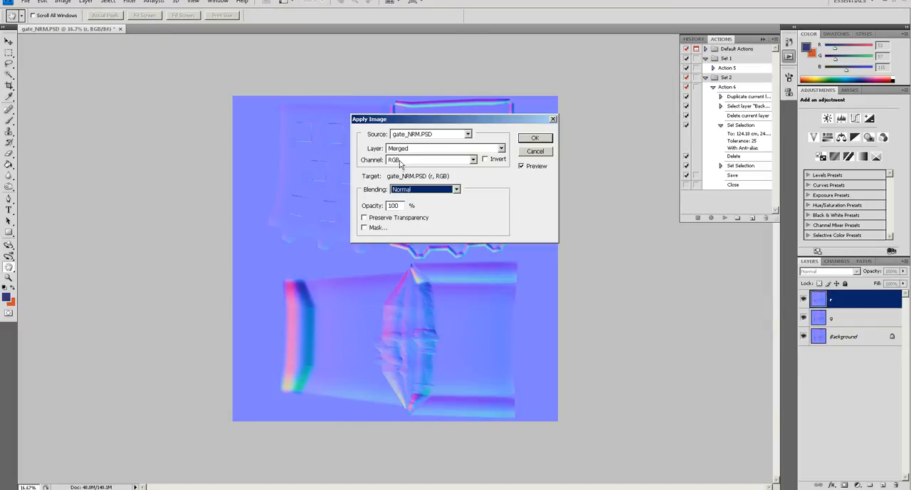
pyautogui.click(402, 160)
pyautogui.click(405, 179)
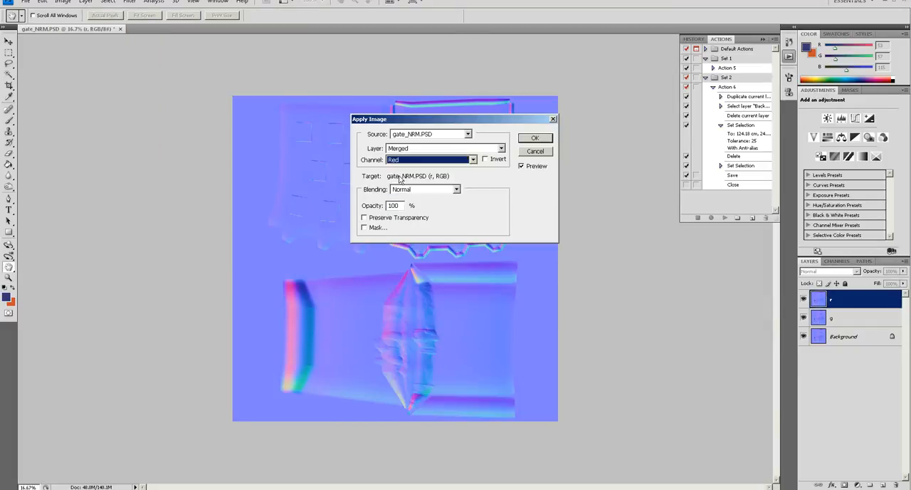
pyautogui.moveTo(428, 121); pyautogui.dragTo(535, 94)
pyautogui.click(627, 137)
pyautogui.click(627, 137)
pyautogui.click(641, 109)
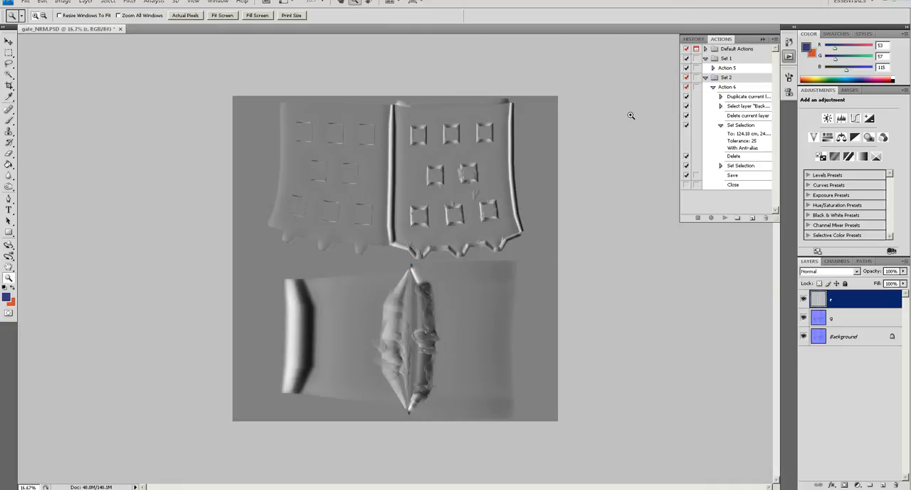
# - Use Apply Image on the g layer with the merged image's Green channel
pyautogui.click(844, 318)
pyautogui.click(63, 3)
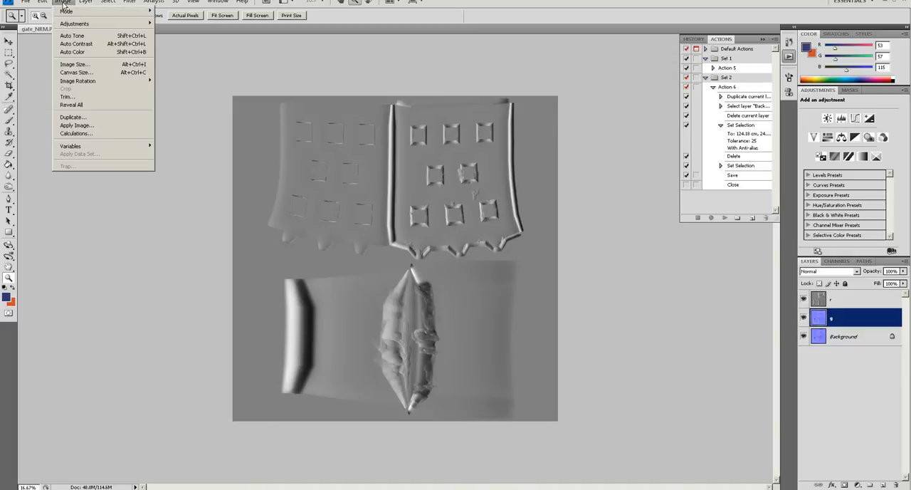
pyautogui.click(82, 125)
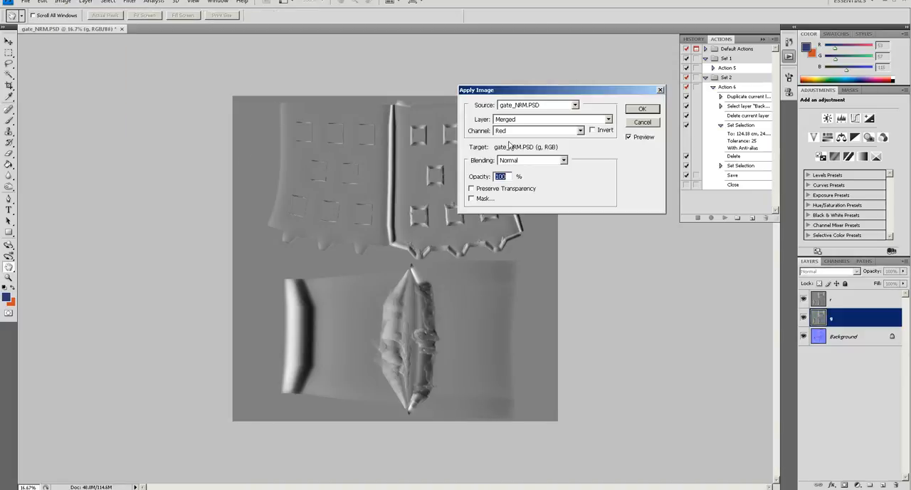
pyautogui.click(508, 134)
pyautogui.click(506, 156)
pyautogui.click(642, 110)
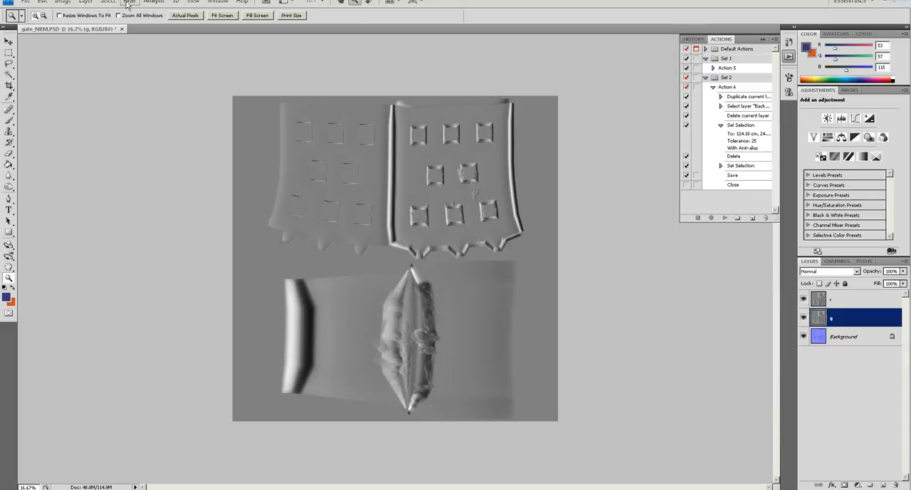
# - Emboss the r layer with angle 0°, height 4 pixels and amount 100%
pyautogui.click(830, 303)
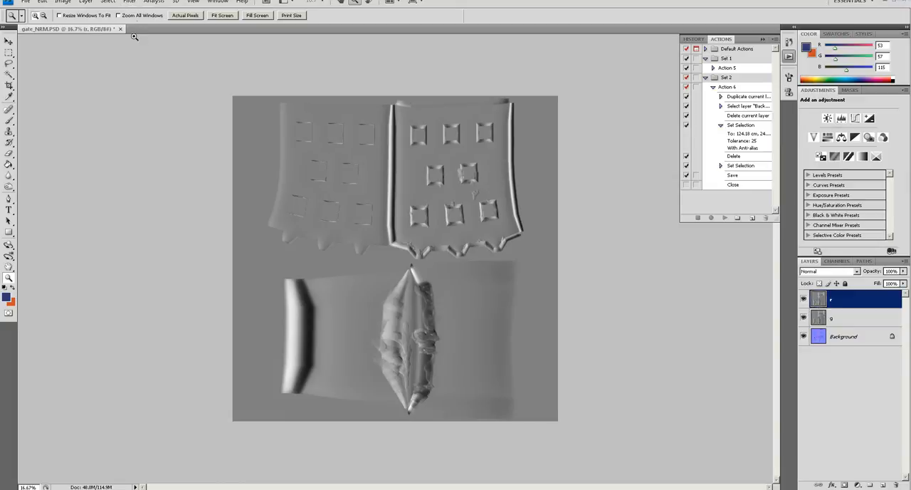
pyautogui.click(128, 2)
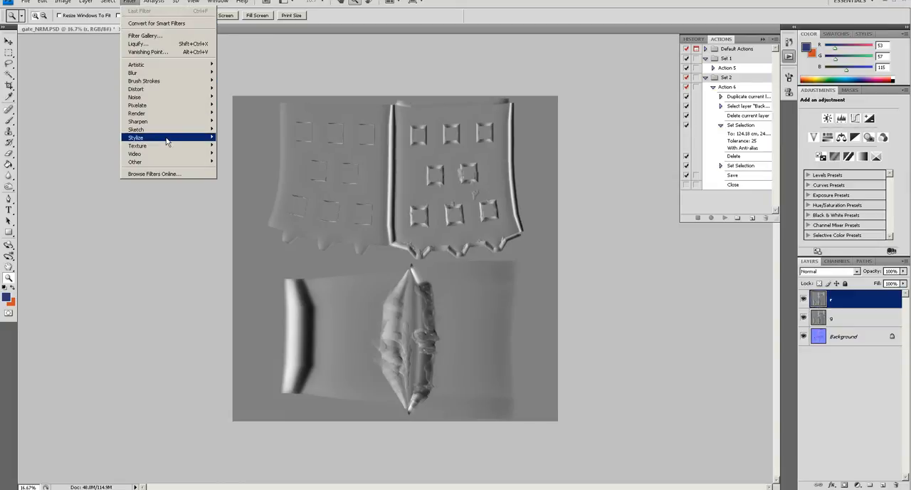
pyautogui.moveTo(167, 142)
pyautogui.click(234, 145)
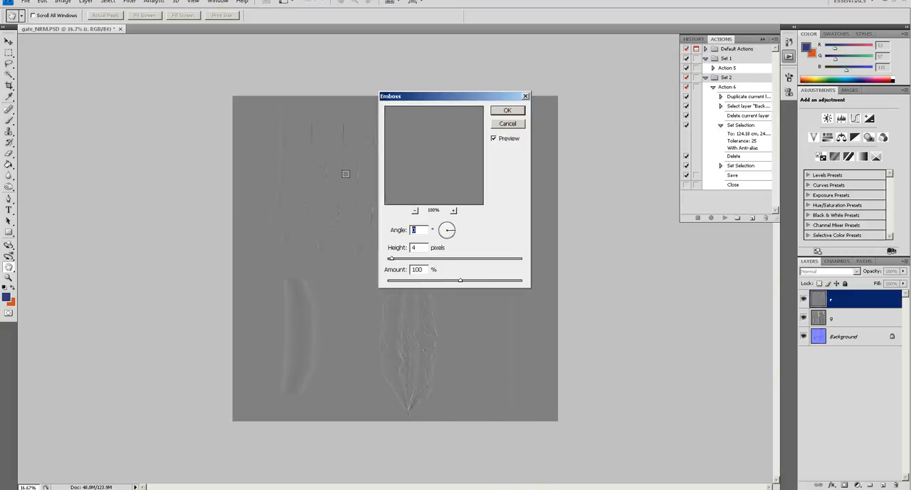
pyautogui.press('Return')
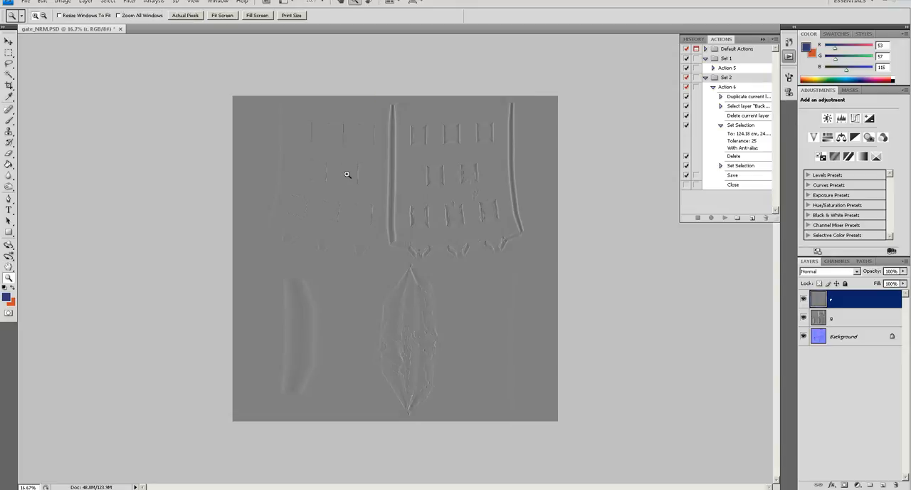
# - Emboss the g layer at a vertical angle, with height 4 pixels and amount 100%
pyautogui.click(894, 322)
pyautogui.click(129, 2)
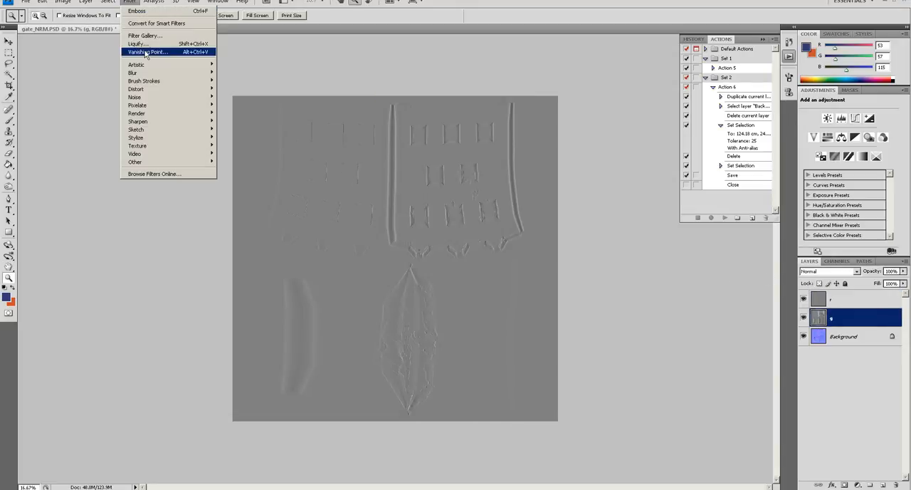
pyautogui.moveTo(170, 139)
pyautogui.click(223, 138)
pyautogui.click(502, 131)
pyautogui.click(130, 3)
pyautogui.moveTo(170, 138)
pyautogui.click(235, 143)
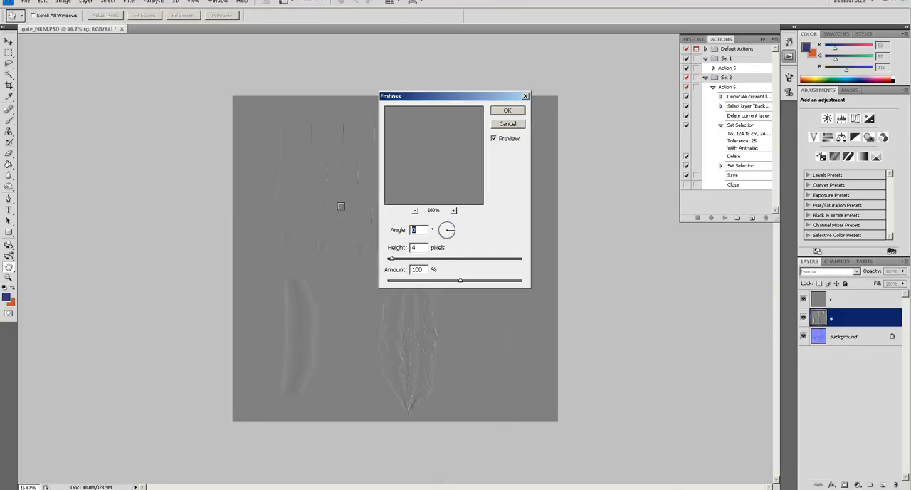
pyautogui.write('9')
pyautogui.press('Return')
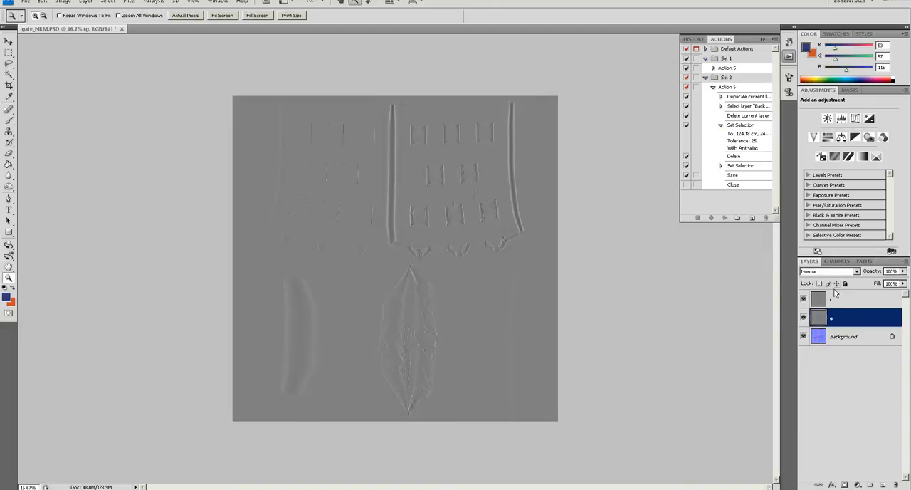
# - Set the r layer's blend mode to Overlay above the g layer
pyautogui.hotkey('alt', ']')
pyautogui.click(831, 321)
pyautogui.click(467, 228)
pyautogui.click(834, 299)
pyautogui.click(830, 271)
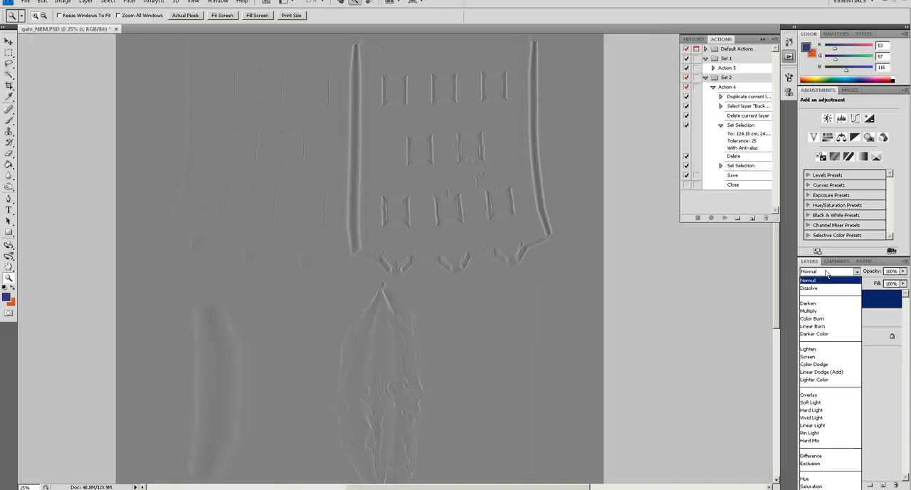
pyautogui.click(815, 395)
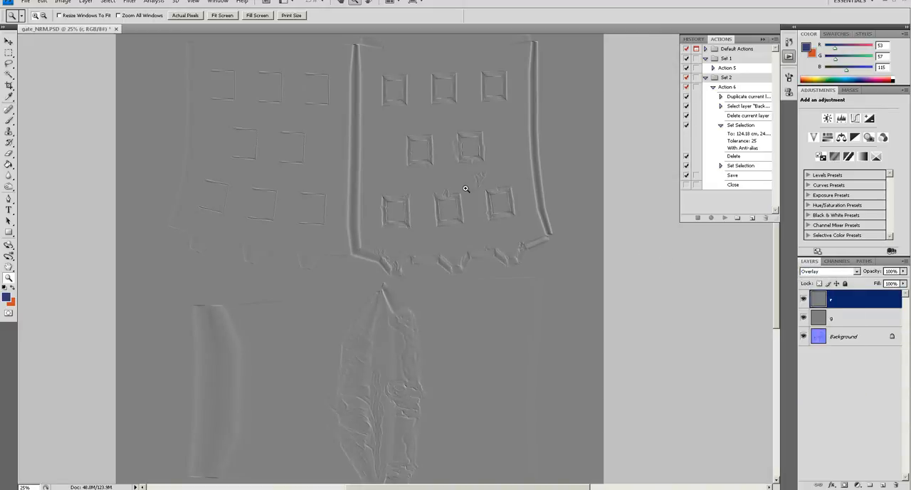
# - Save a layered PSD copy of the document as gate_CRV with maximized compatibility
pyautogui.click(467, 210)
pyautogui.moveTo(406, 256); pyautogui.dragTo(431, 225)
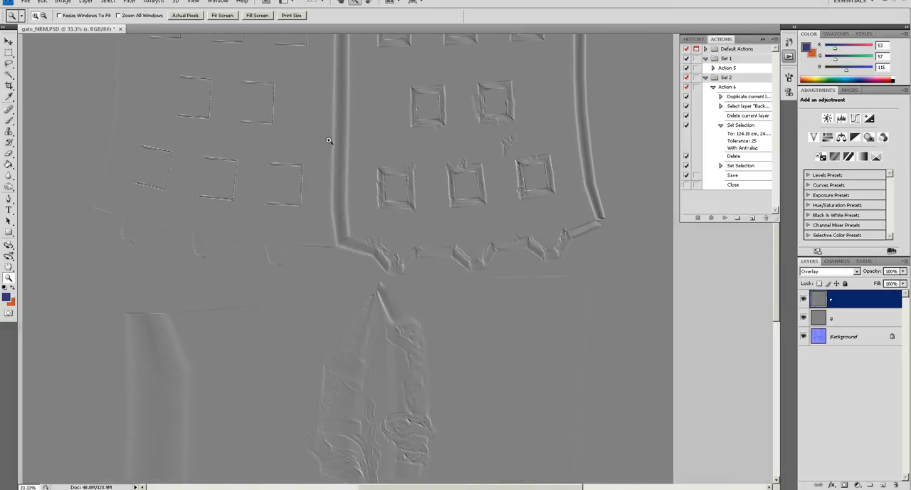
pyautogui.moveTo(443, 193); pyautogui.dragTo(432, 302)
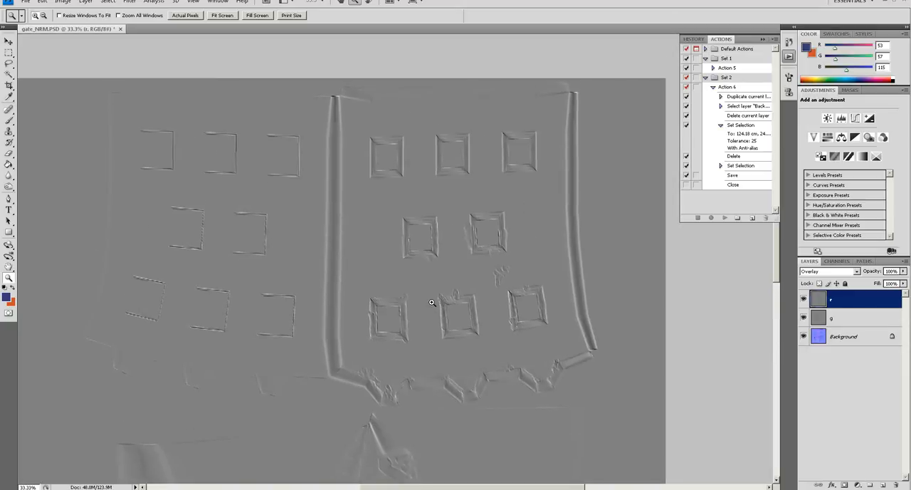
pyautogui.moveTo(459, 362); pyautogui.dragTo(448, 280)
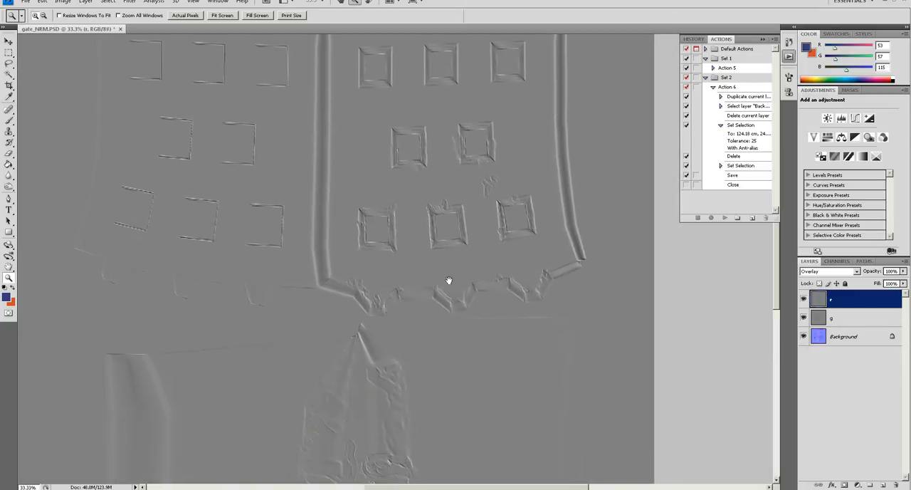
pyautogui.hotkey('ctrl', 'alt', 's')
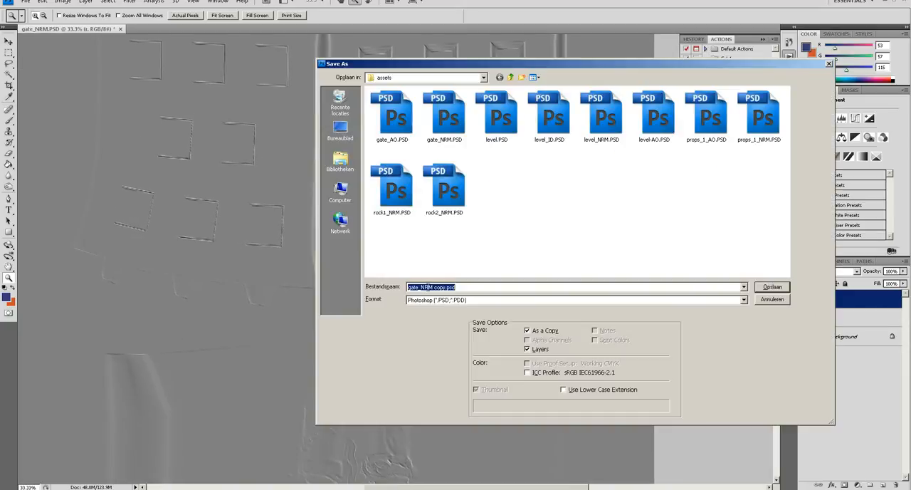
pyautogui.click(423, 287)
pyautogui.moveTo(422, 287); pyautogui.dragTo(455, 286)
pyautogui.write('CRV')
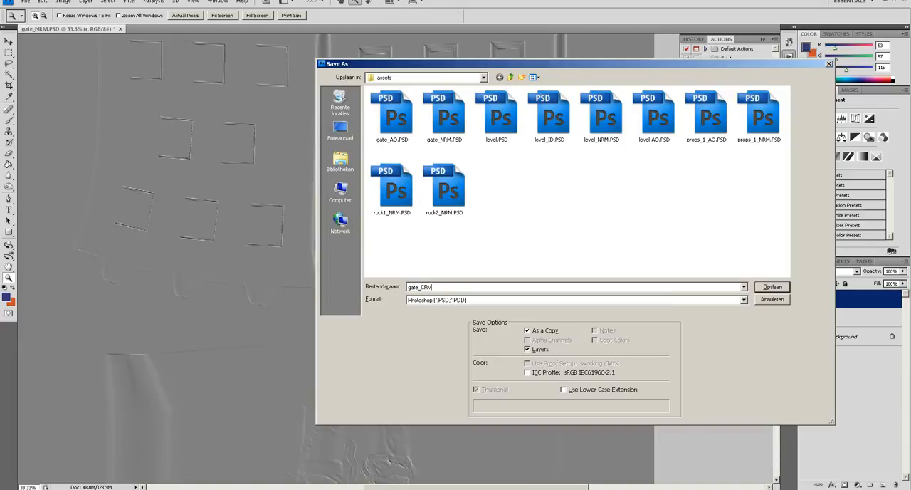
pyautogui.press('Return')
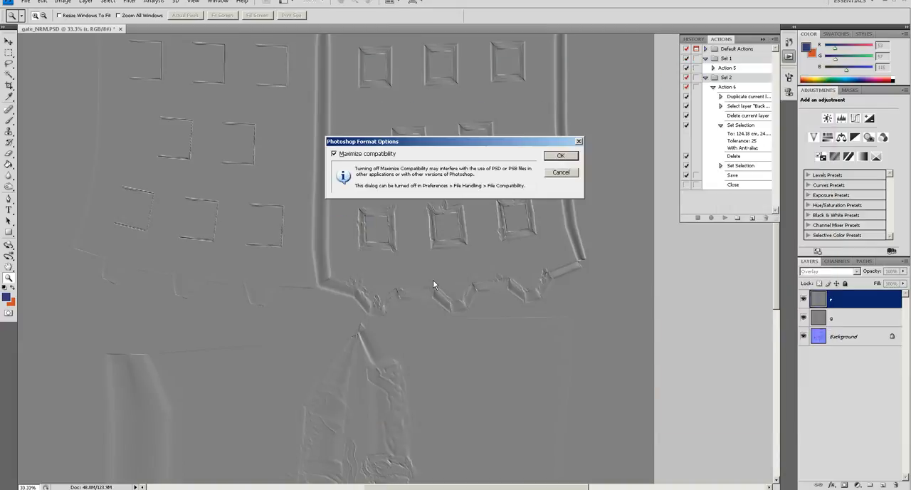
pyautogui.click(567, 155)
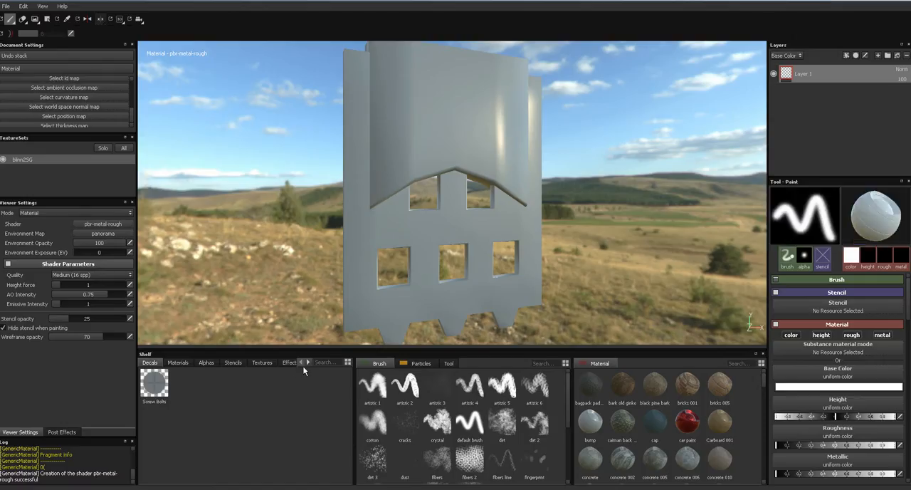
pyautogui.keyDown('alt'); pyautogui.moveTo(547, 279); pyautogui.dragTo(525, 287); pyautogui.keyUp('alt')
# - Switch to Substance Painter and set up a new project with the gate.obj mesh and a document resolution of 2048
pyautogui.click(6, 7)
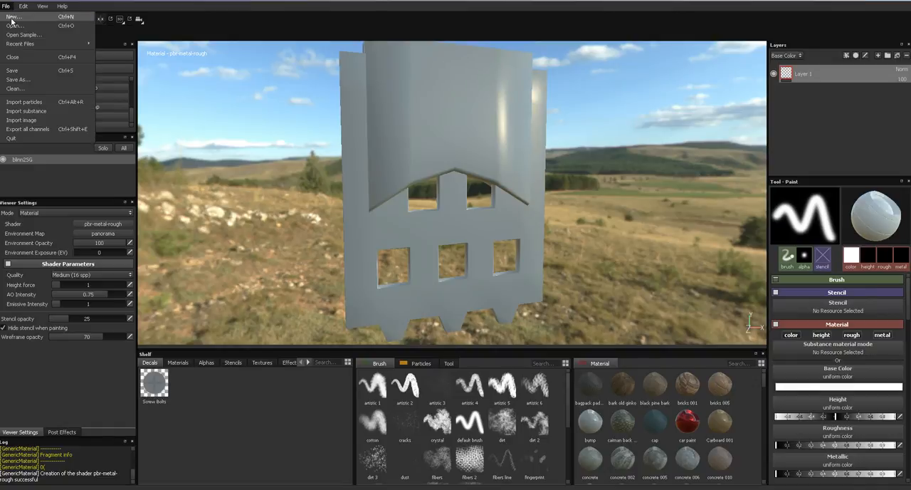
pyautogui.click(12, 18)
pyautogui.click(427, 261)
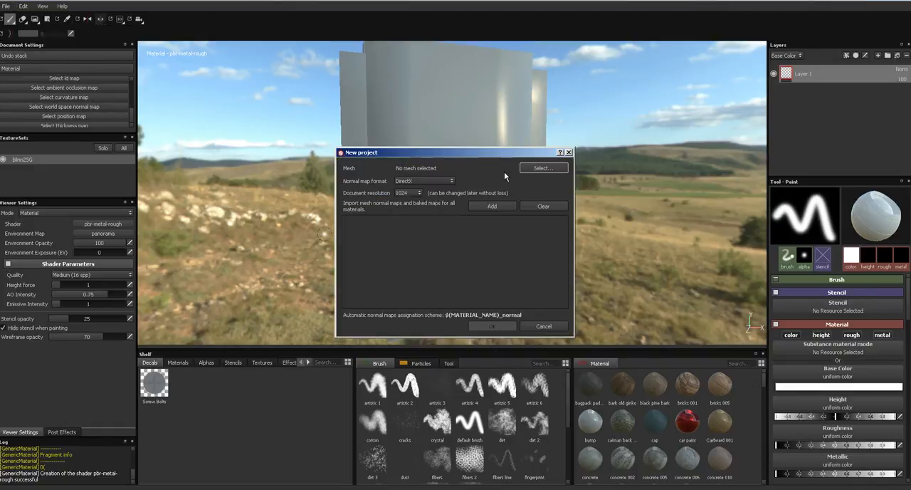
pyautogui.click(543, 168)
pyautogui.click(440, 246)
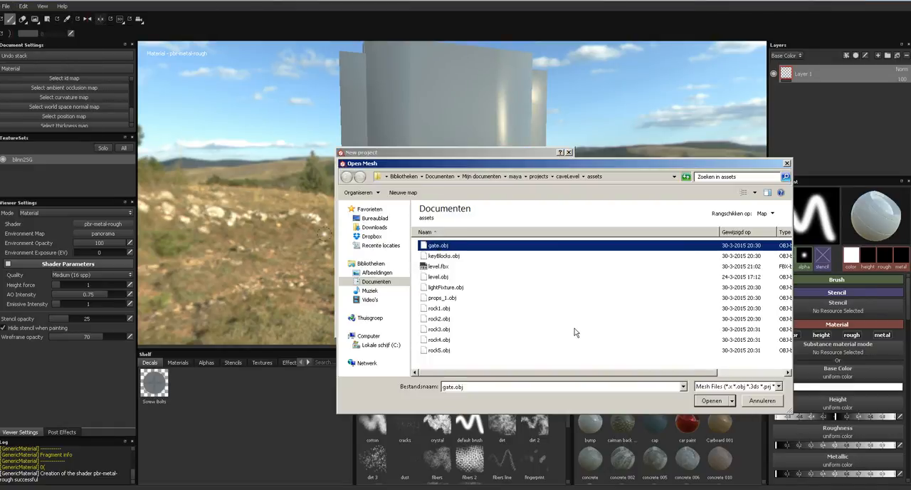
pyautogui.click(710, 401)
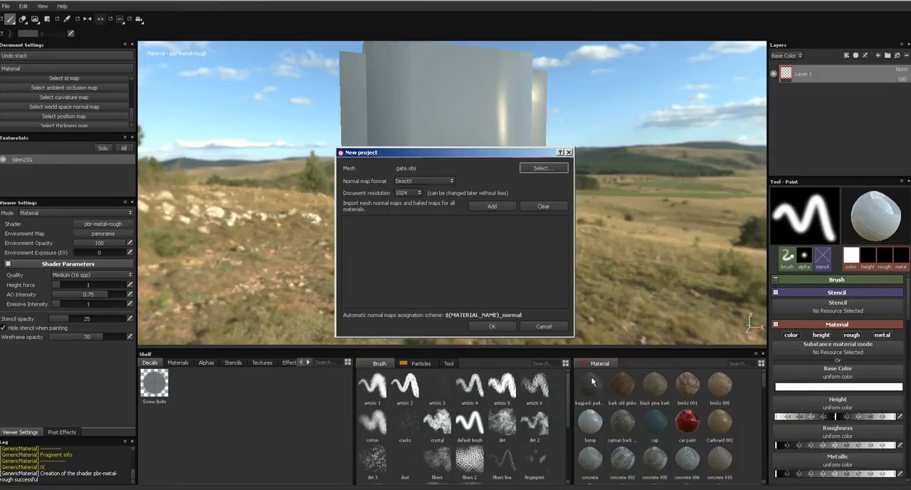
pyautogui.click(415, 192)
pyautogui.click(408, 228)
# - Import gate_AO.PSD, gate_CRV.PSD and gate_NRM.PSD into the new project and create it
pyautogui.click(492, 206)
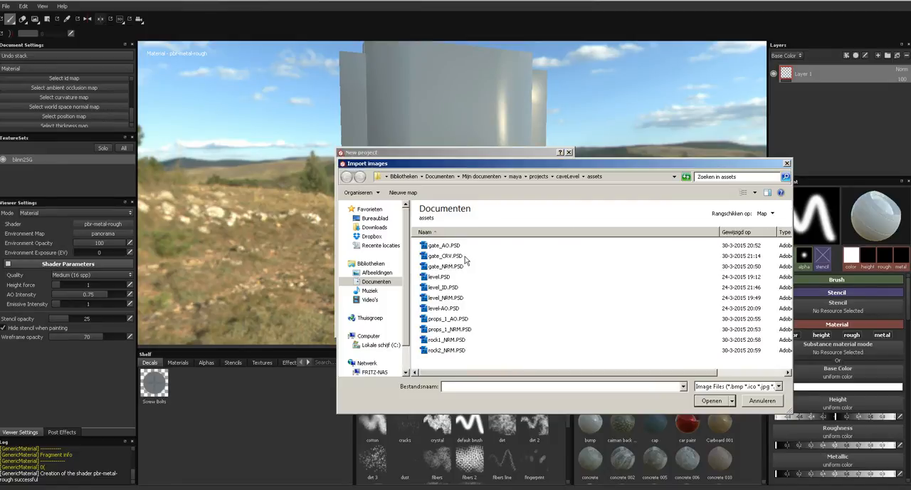
pyautogui.click(449, 245)
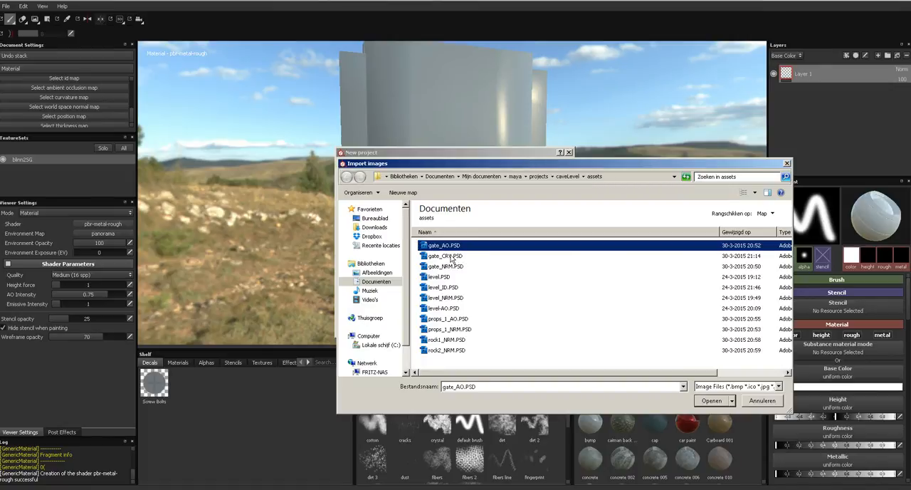
pyautogui.keyDown('shift'); pyautogui.click(449, 267); pyautogui.keyUp('shift')
pyautogui.click(708, 401)
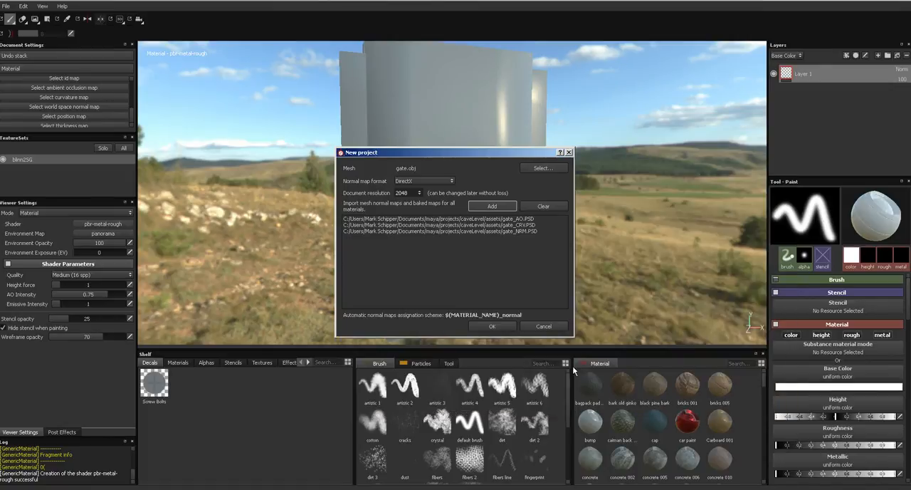
pyautogui.click(491, 327)
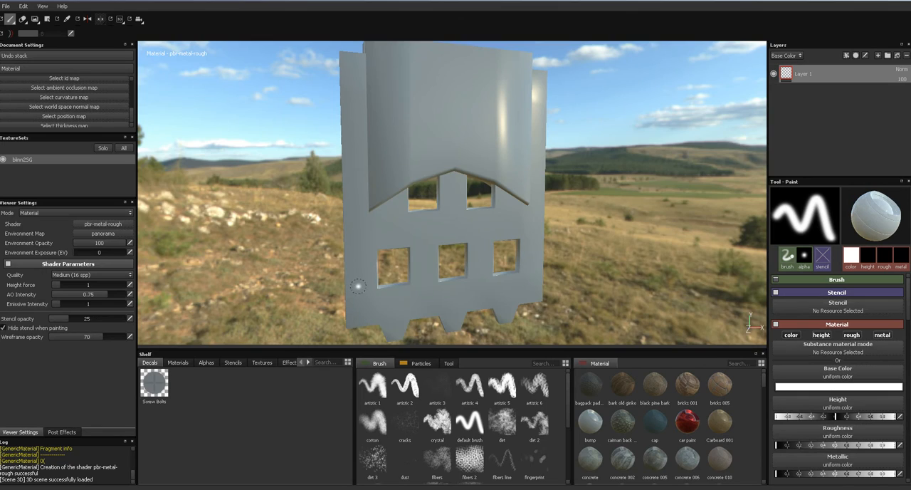
# - Show the imported textures in the shelf and assign gate_NRM as the additional normal map
pyautogui.keyDown('alt'); pyautogui.moveTo(583, 247); pyautogui.dragTo(306, 249); pyautogui.keyUp('alt')
pyautogui.click(262, 364)
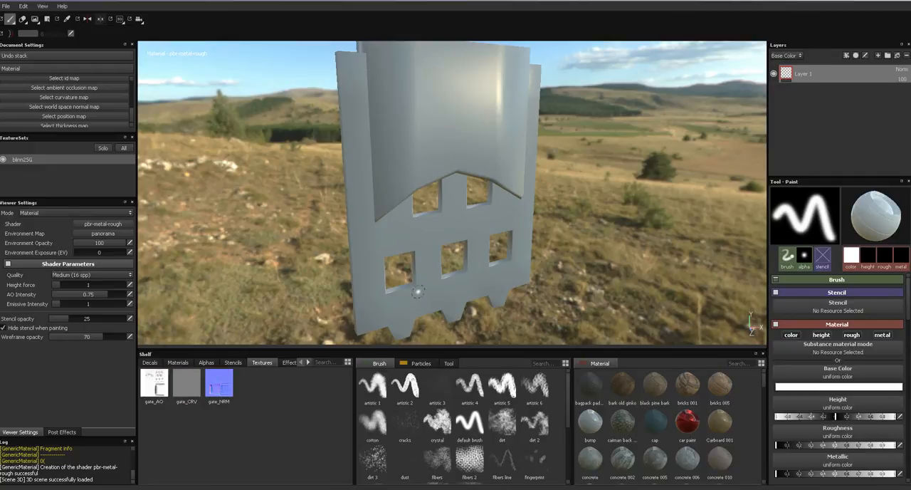
pyautogui.keyDown('alt'); pyautogui.moveTo(489, 273); pyautogui.dragTo(444, 266); pyautogui.keyUp('alt')
pyautogui.scroll(3, 105, 124)
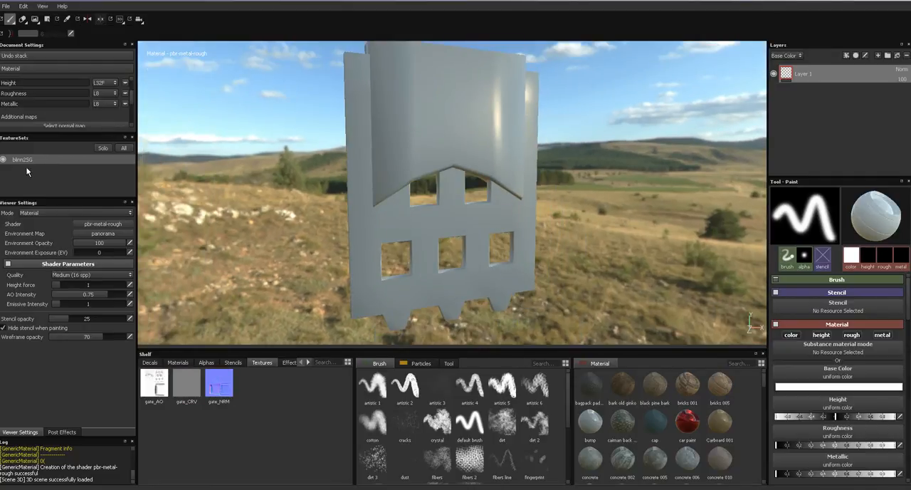
pyautogui.scroll(-2, 66, 107)
pyautogui.click(70, 99)
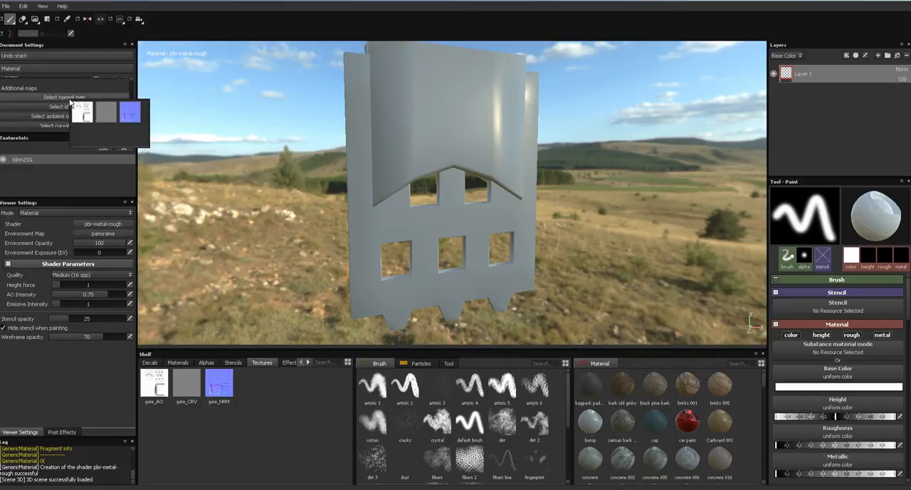
pyautogui.click(130, 112)
# - Assign gate_AO as the ambient occlusion map and gate_CRV as the curvature map
pyautogui.keyDown('alt'); pyautogui.moveTo(380, 230); pyautogui.dragTo(326, 216); pyautogui.keyUp('alt')
pyautogui.keyDown('shift'); pyautogui.moveTo(422, 223); pyautogui.dragTo(625, 241, button='right'); pyautogui.keyUp('shift')
pyautogui.click(62, 126)
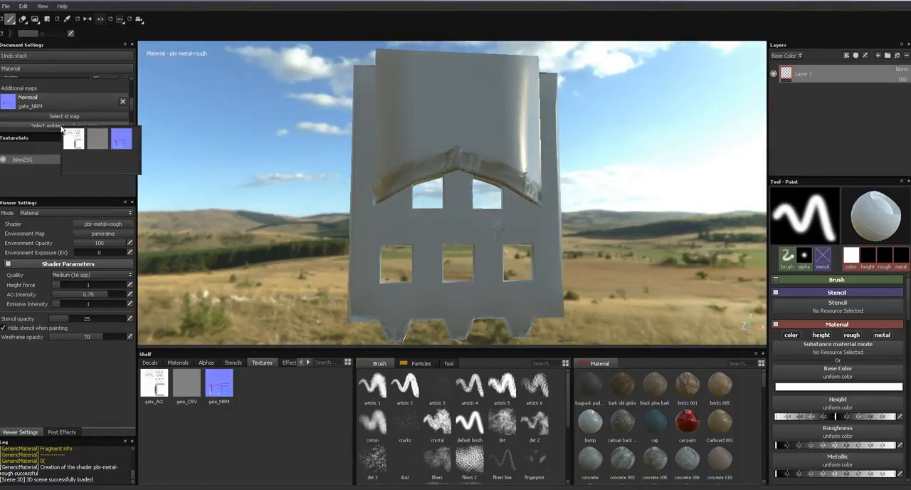
pyautogui.click(75, 141)
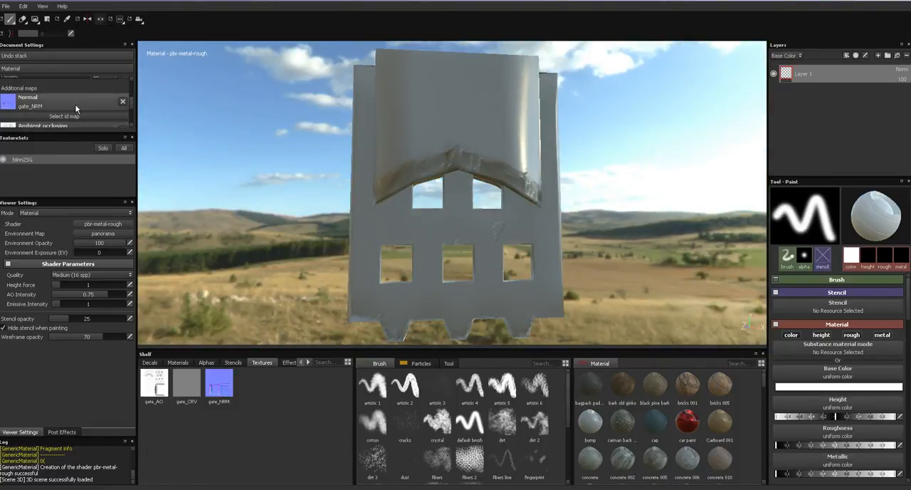
pyautogui.scroll(-2, 83, 126)
pyautogui.click(74, 116)
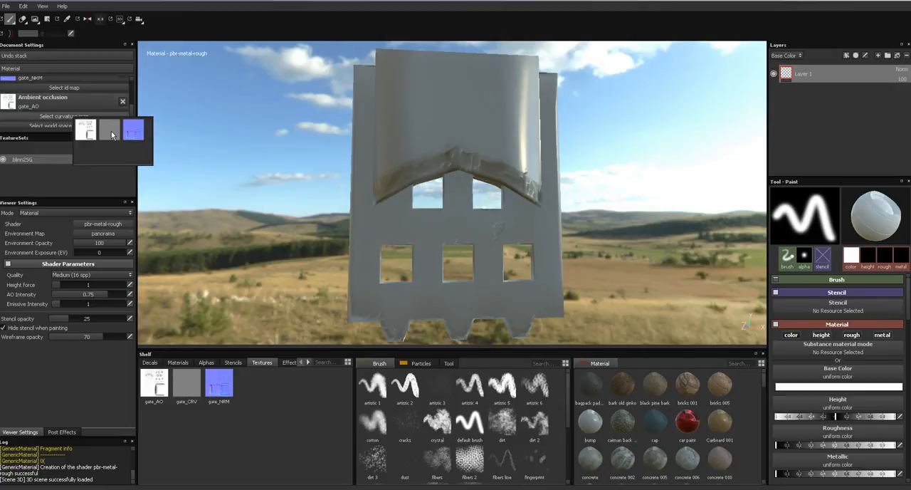
pyautogui.click(110, 130)
# - Replace Layer 1 with a fill layer and set its base color to dark red (R 0.262, G 0.051, B 0.051)
pyautogui.keyDown('shift'); pyautogui.moveTo(382, 212); pyautogui.dragTo(365, 220, button='right'); pyautogui.keyUp('shift')
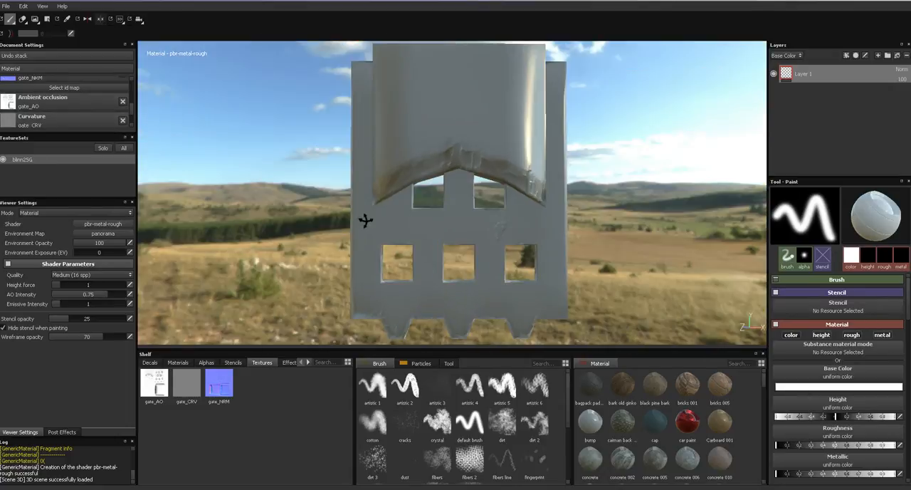
pyautogui.keyDown('alt'); pyautogui.moveTo(460, 235); pyautogui.dragTo(505, 255); pyautogui.keyUp('alt')
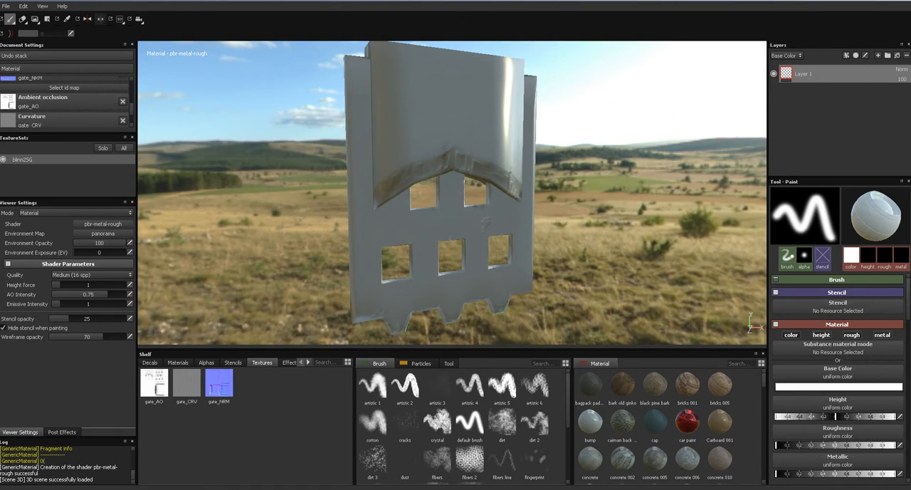
pyautogui.click(906, 56)
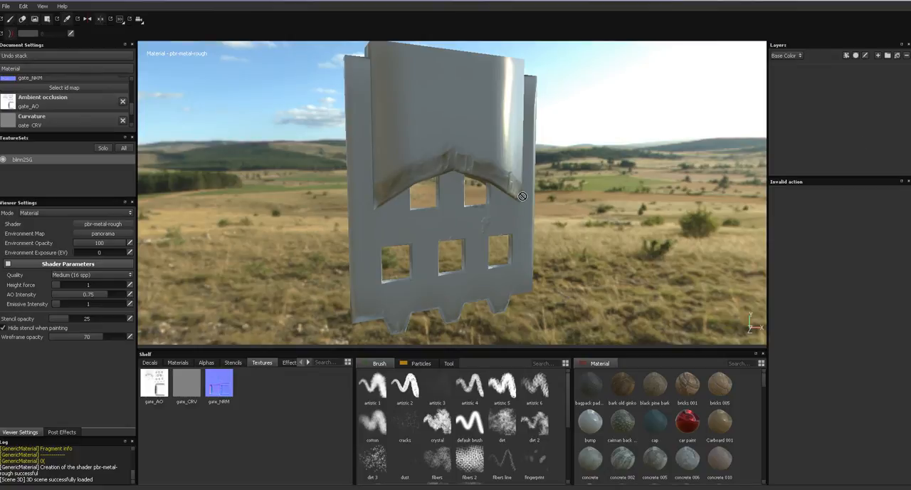
pyautogui.click(898, 56)
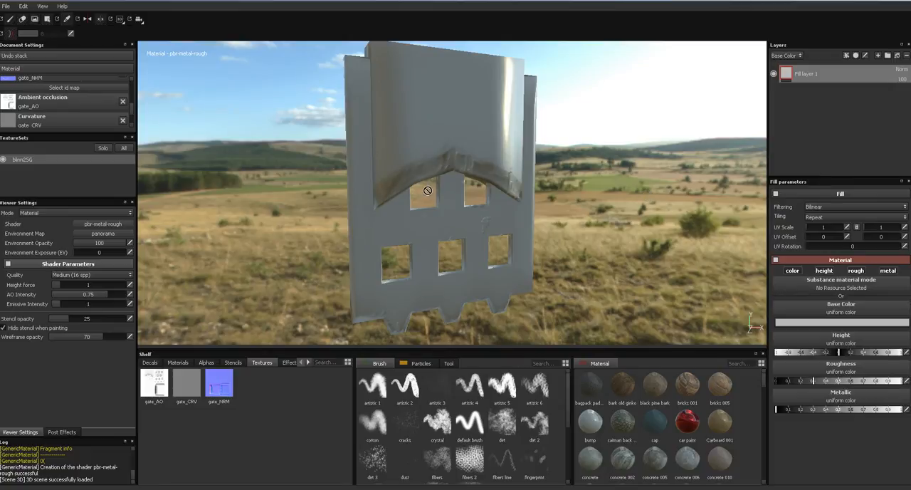
pyautogui.moveTo(769, 297); pyautogui.dragTo(783, 315)
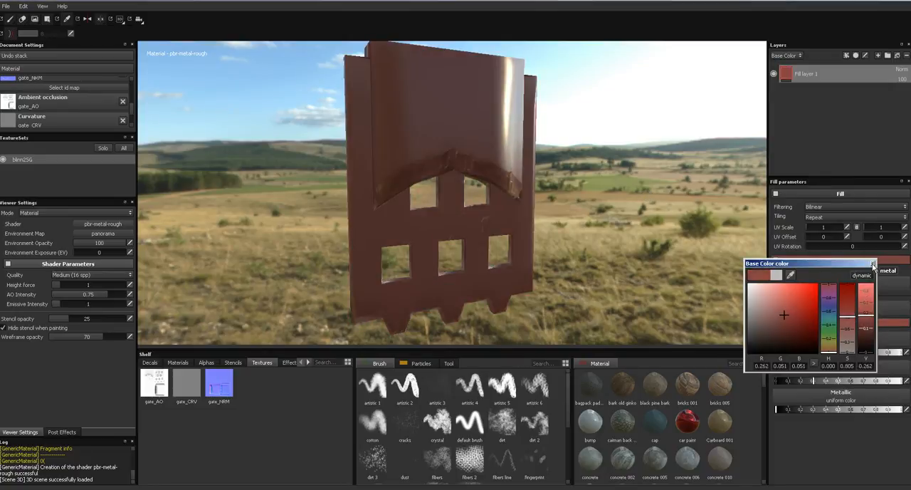
pyautogui.click(871, 264)
# - Try the painted steel and metal steel parkerized materials on the fill layer
pyautogui.scroll(-3, 689, 410)
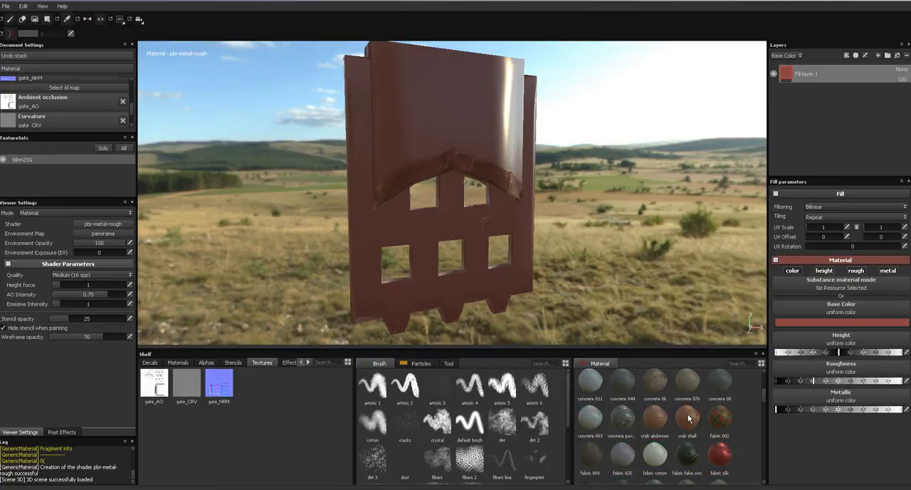
pyautogui.scroll(-3, 689, 418)
pyautogui.scroll(-3, 689, 419)
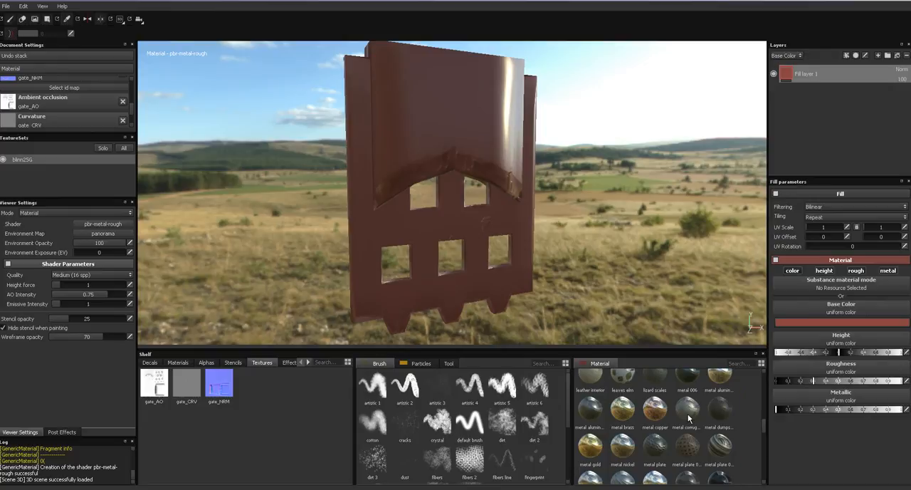
pyautogui.scroll(-3, 689, 419)
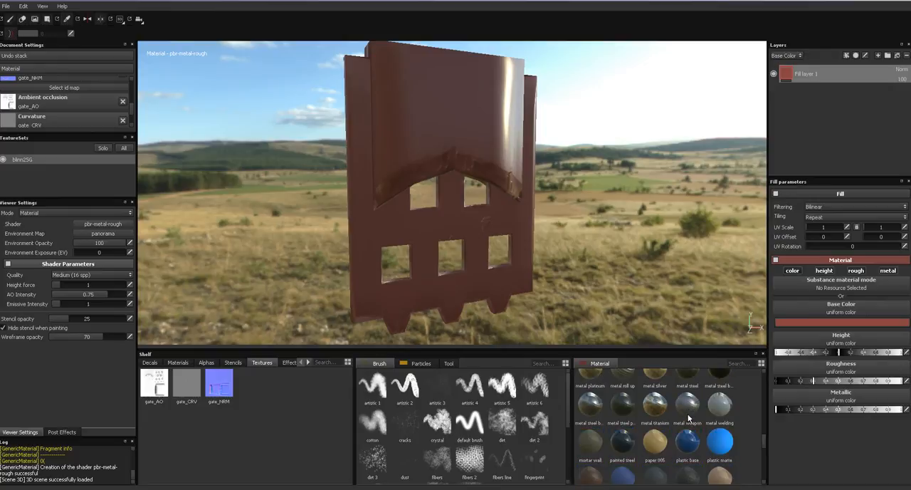
pyautogui.click(623, 444)
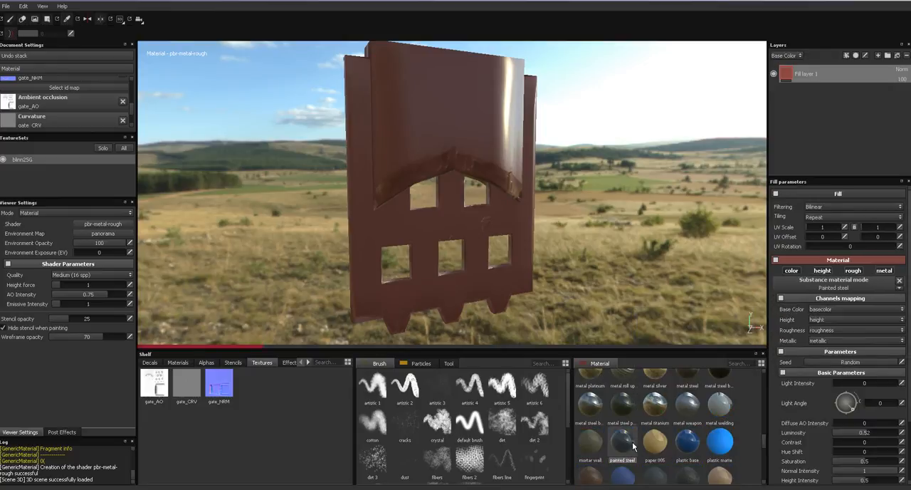
pyautogui.keyDown('shift'); pyautogui.moveTo(576, 274); pyautogui.dragTo(676, 257, button='right'); pyautogui.keyUp('shift')
pyautogui.click(623, 404)
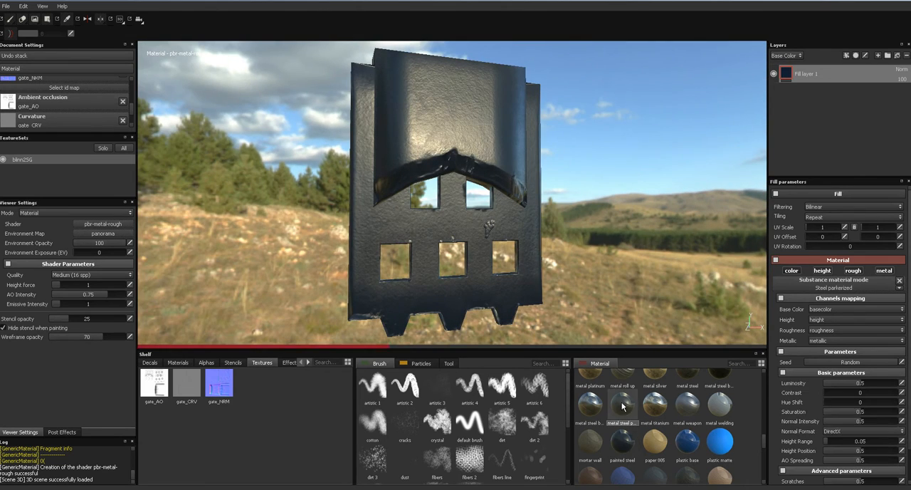
pyautogui.moveTo(623, 406)
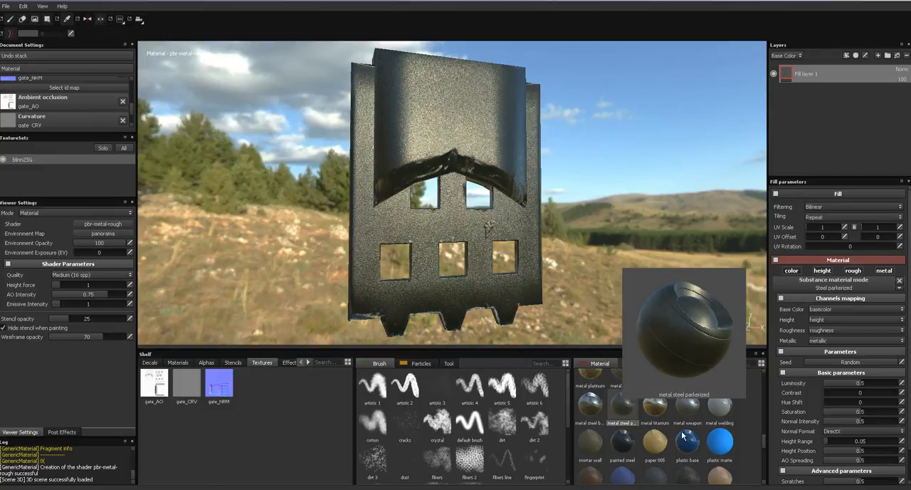
# - Try the brushed aluminum material on the fill layer and replace it with Metal 006
pyautogui.scroll(3, 682, 430)
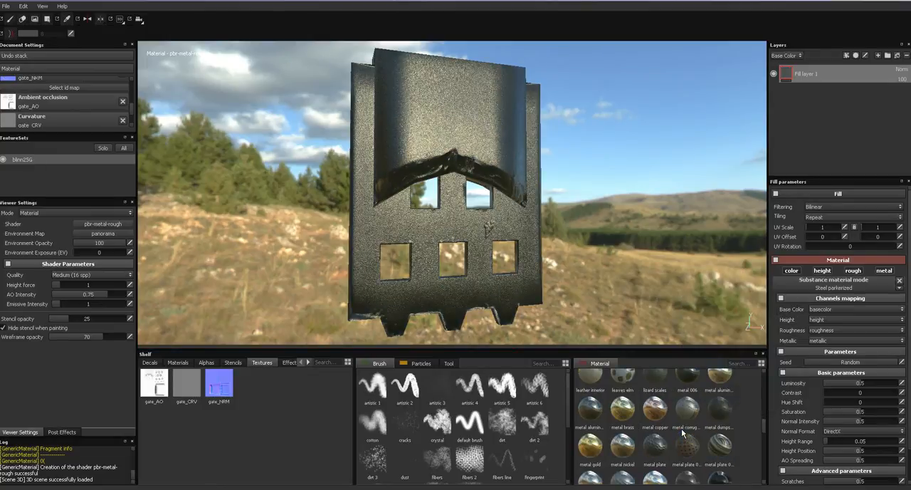
pyautogui.click(590, 413)
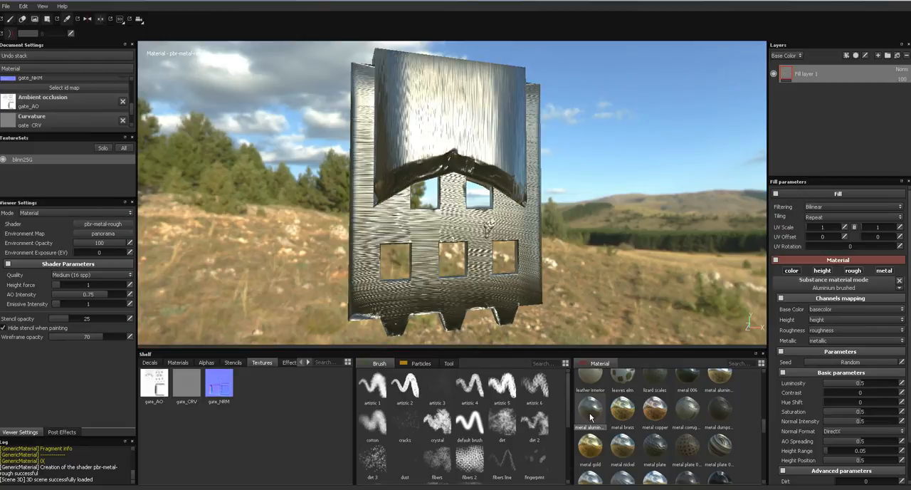
pyautogui.click(698, 380)
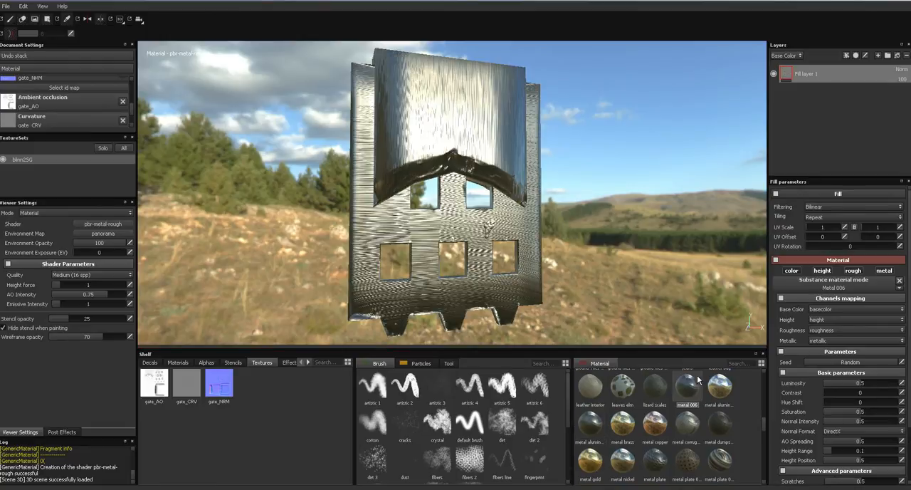
# - Examine the Metal 006 material on the gate from a closer angle
pyautogui.moveTo(698, 381); pyautogui.dragTo(550, 300)
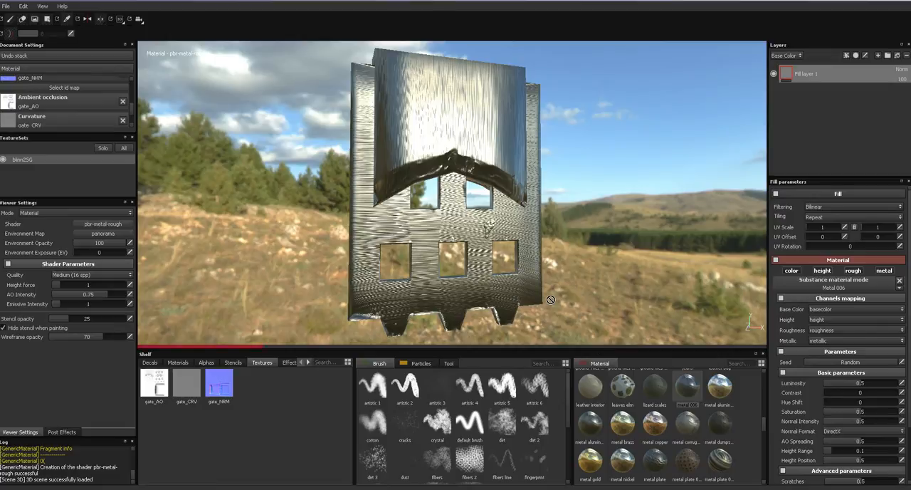
pyautogui.moveTo(550, 300); pyautogui.dragTo(577, 267)
pyautogui.keyDown('alt'); pyautogui.moveTo(581, 240); pyautogui.dragTo(660, 284, button='right'); pyautogui.keyUp('alt')
pyautogui.keyDown('alt'); pyautogui.moveTo(646, 261); pyautogui.dragTo(701, 272); pyautogui.keyUp('alt')
pyautogui.keyDown('shift'); pyautogui.moveTo(701, 272); pyautogui.dragTo(555, 267, button='right'); pyautogui.keyUp('shift')
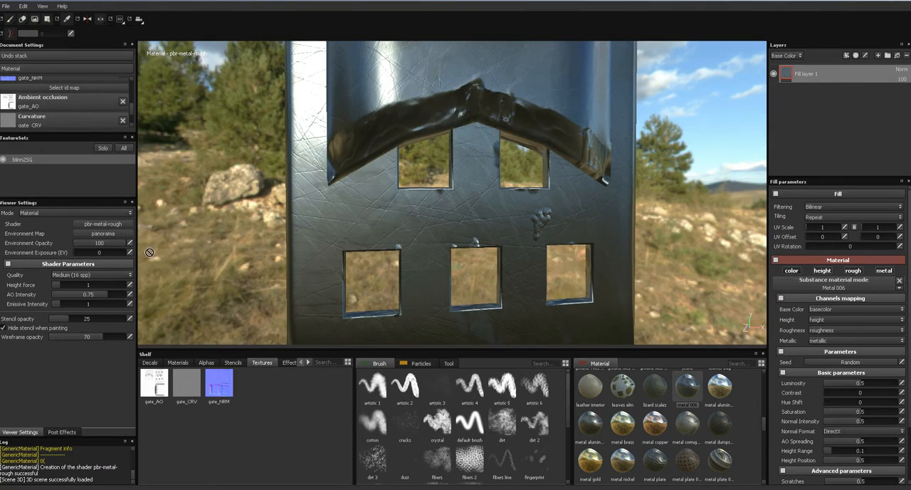
# - Try the airport and elevator_corridor environment maps to judge the gate's metal reflections
pyautogui.click(125, 235)
pyautogui.moveTo(165, 270)
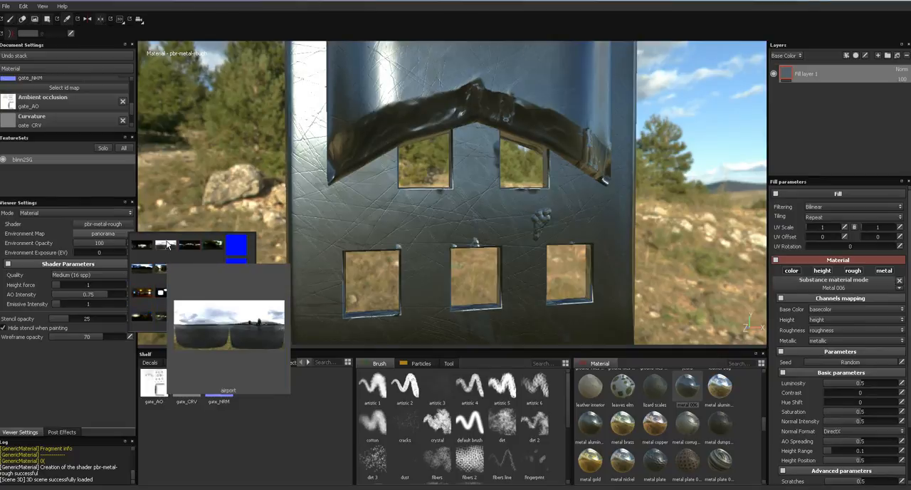
pyautogui.click(168, 245)
pyautogui.keyDown('shift'); pyautogui.moveTo(202, 240); pyautogui.dragTo(313, 246, button='right'); pyautogui.keyUp('shift')
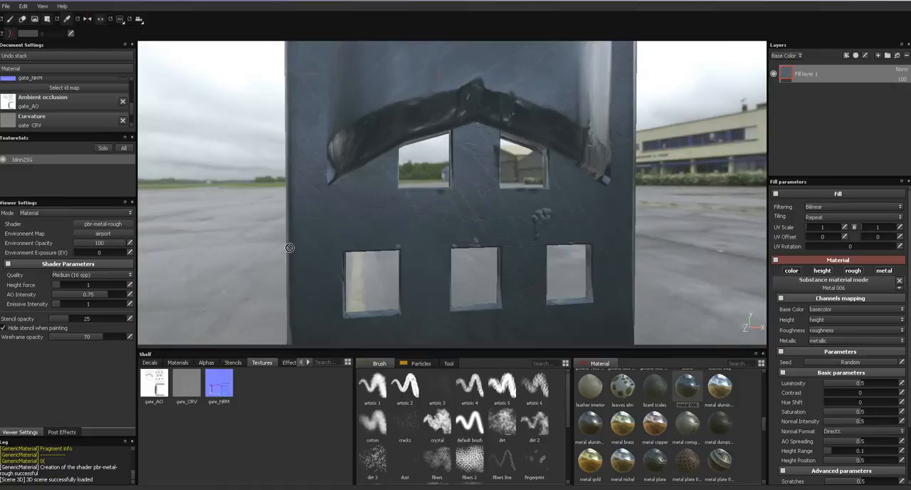
pyautogui.click(100, 233)
pyautogui.click(90, 237)
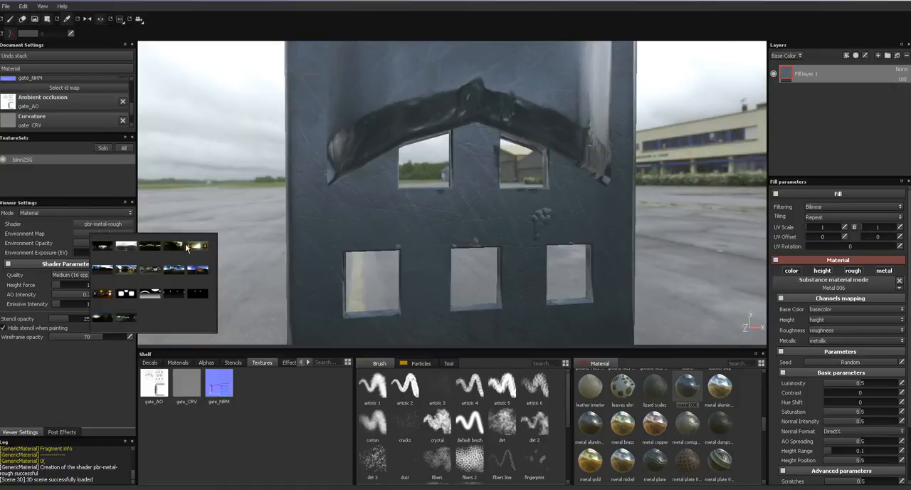
pyautogui.click(193, 249)
pyautogui.keyDown('shift'); pyautogui.moveTo(197, 255); pyautogui.dragTo(360, 260, button='right'); pyautogui.keyUp('shift')
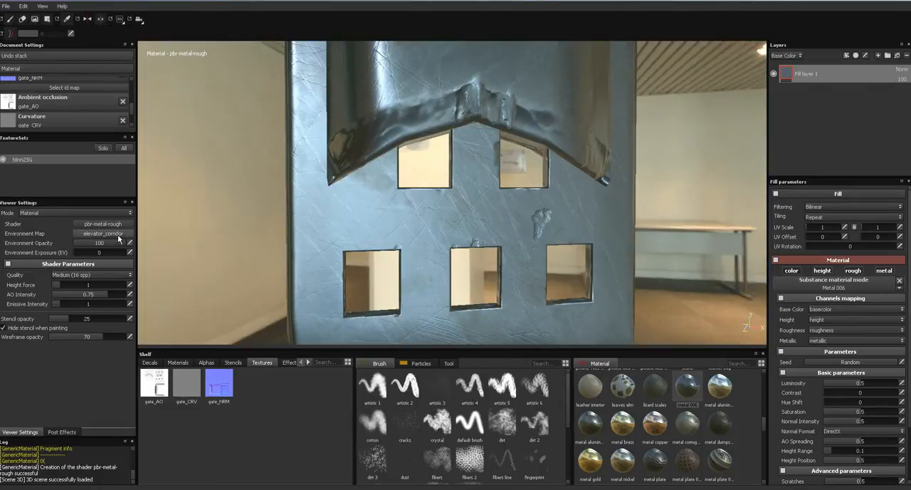
# - Try the airport environment map again, followed by urban_exploring_interior
pyautogui.click(113, 235)
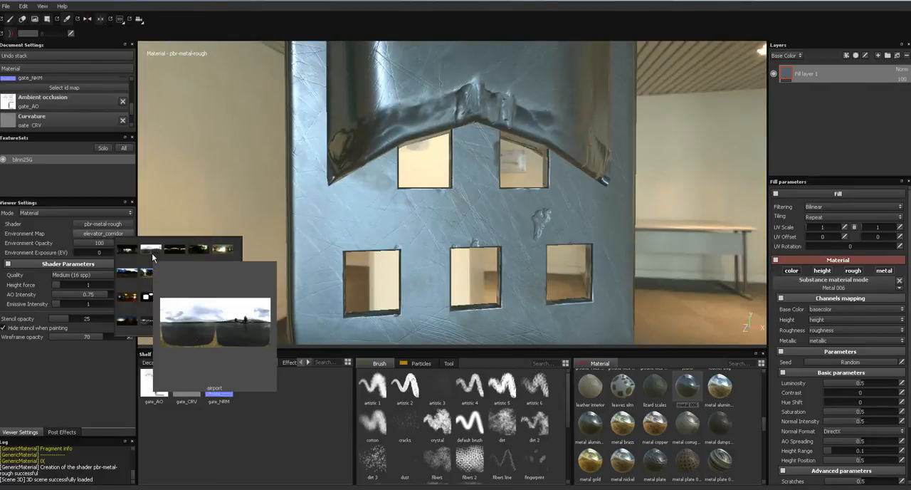
pyautogui.click(221, 249)
pyautogui.keyDown('shift'); pyautogui.moveTo(220, 250); pyautogui.dragTo(250, 248, button='right'); pyautogui.keyUp('shift')
pyautogui.click(99, 233)
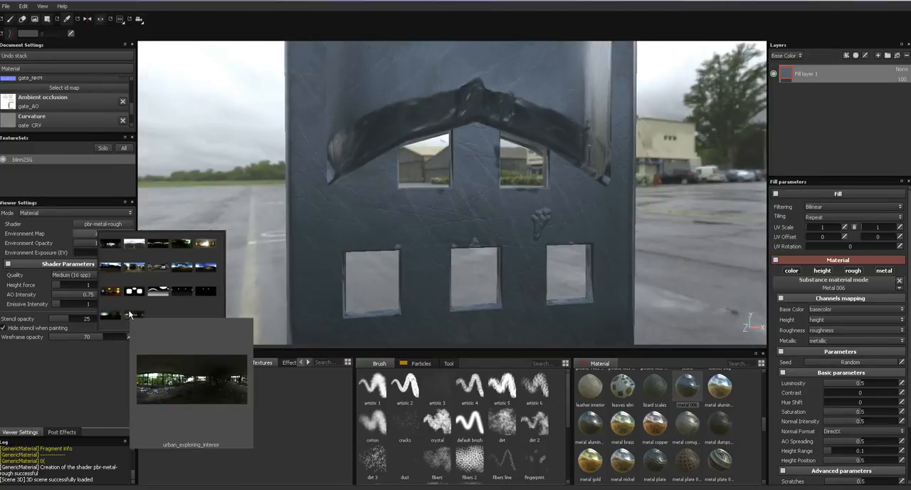
pyautogui.click(130, 314)
pyautogui.moveTo(229, 250)
pyautogui.keyDown('shift'); pyautogui.mouseDown(button='right')
pyautogui.moveTo(282, 250)
pyautogui.moveTo(240, 250)
pyautogui.mouseUp(button='right'); pyautogui.keyUp('shift')
# - Set the environment map back to panorama and view the whole gate
pyautogui.click(76, 233)
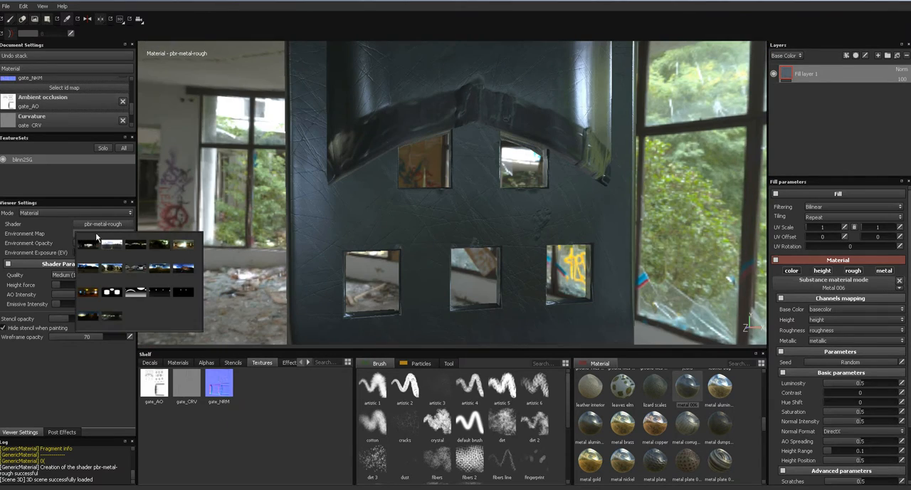
pyautogui.click(184, 267)
pyautogui.keyDown('shift'); pyautogui.moveTo(232, 262); pyautogui.dragTo(291, 266, button='right'); pyautogui.keyUp('shift')
pyautogui.keyDown('alt'); pyautogui.moveTo(279, 273); pyautogui.dragTo(417, 226); pyautogui.keyUp('alt')
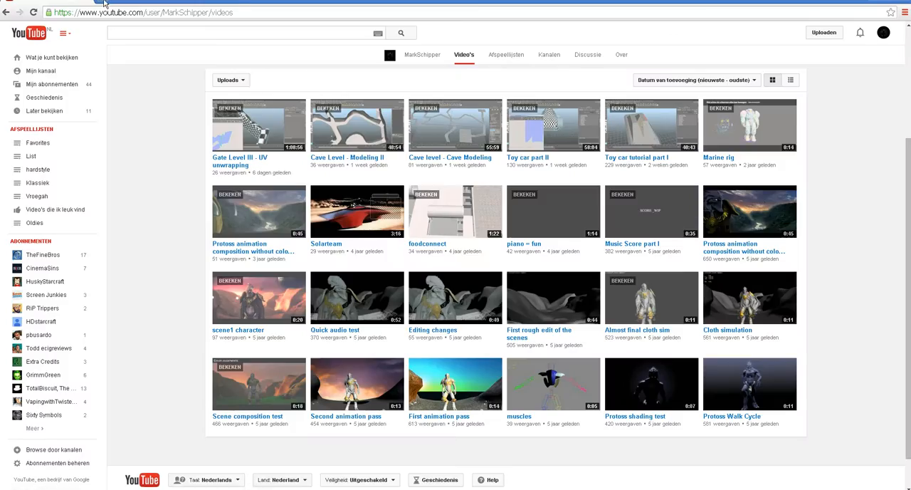
# - Switch to the web browser, open cgtextures.com and go to the Metal texture category
pyautogui.click(103, 4)
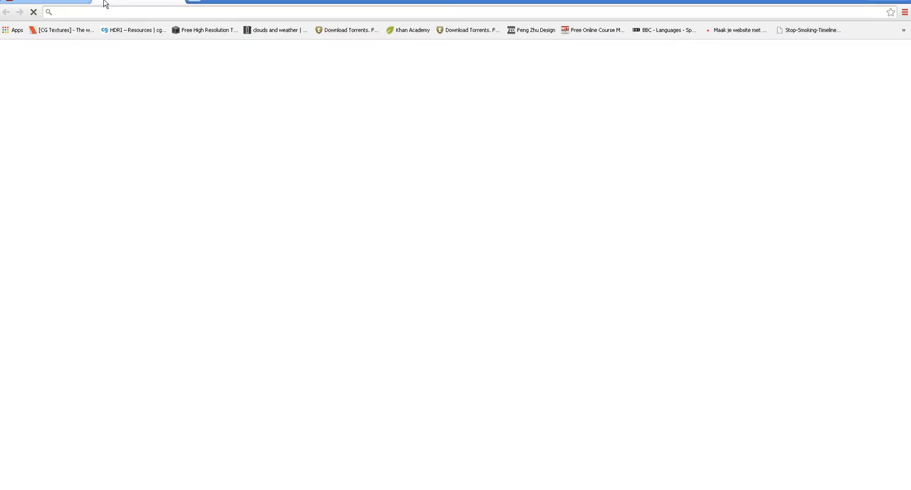
pyautogui.write('cgtextures.com')
pyautogui.press('Return')
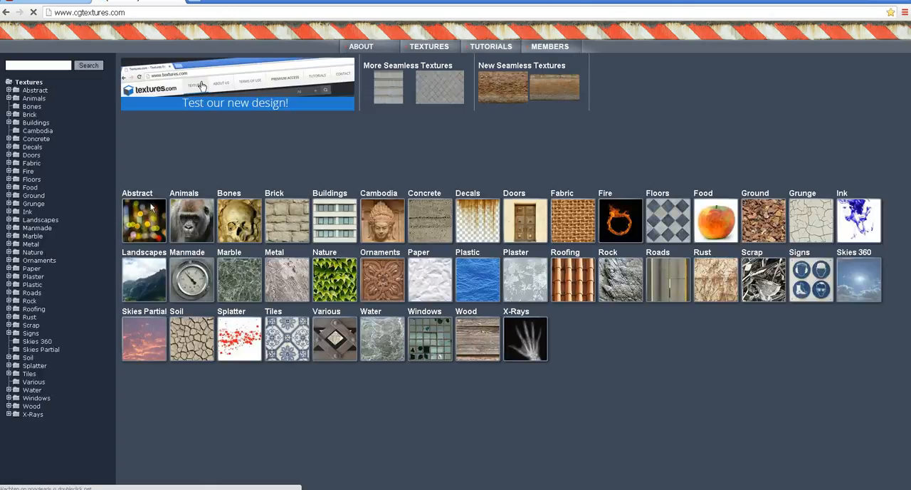
pyautogui.click(34, 244)
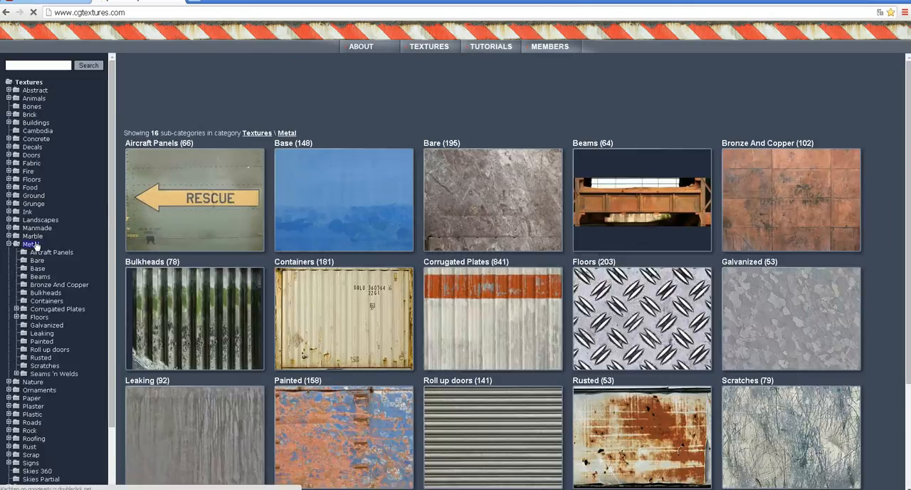
pyautogui.scroll(-1, 344, 255)
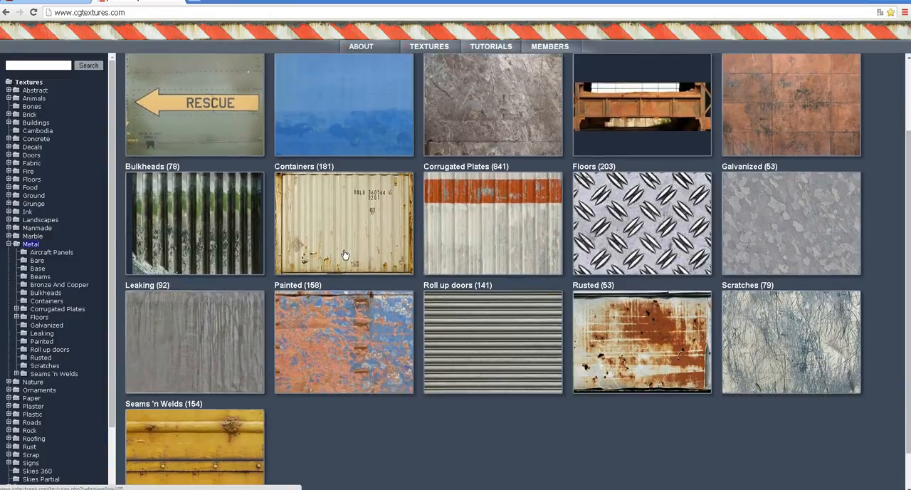
pyautogui.scroll(-1, 345, 255)
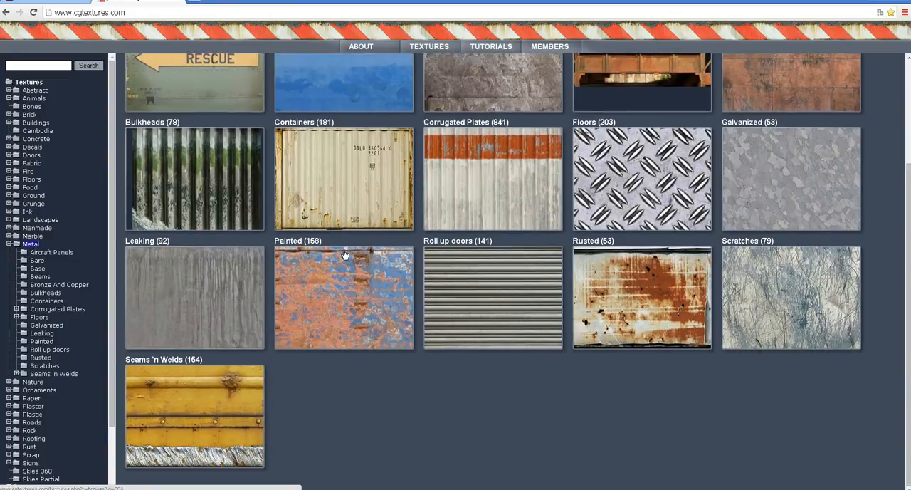
# - Look through all three pages of the Metal Scratches category for a suitable texture
pyautogui.click(801, 287)
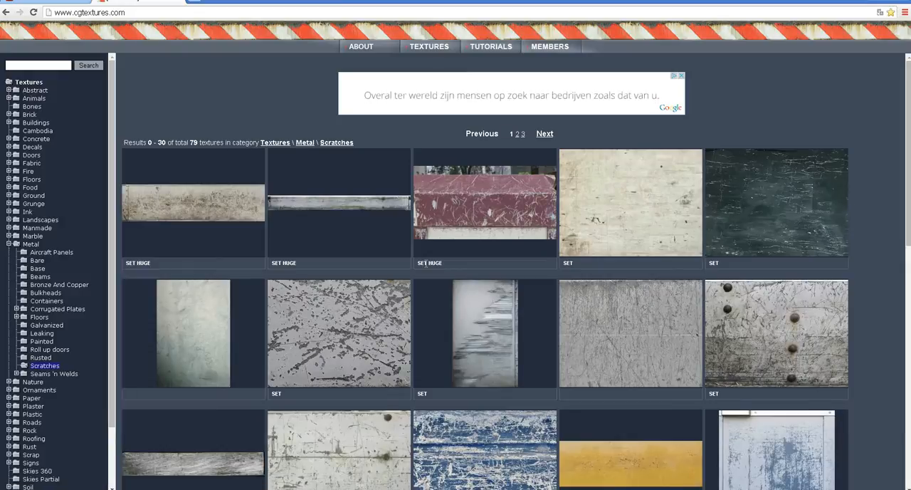
pyautogui.scroll(-1, 426, 267)
pyautogui.scroll(-2, 426, 267)
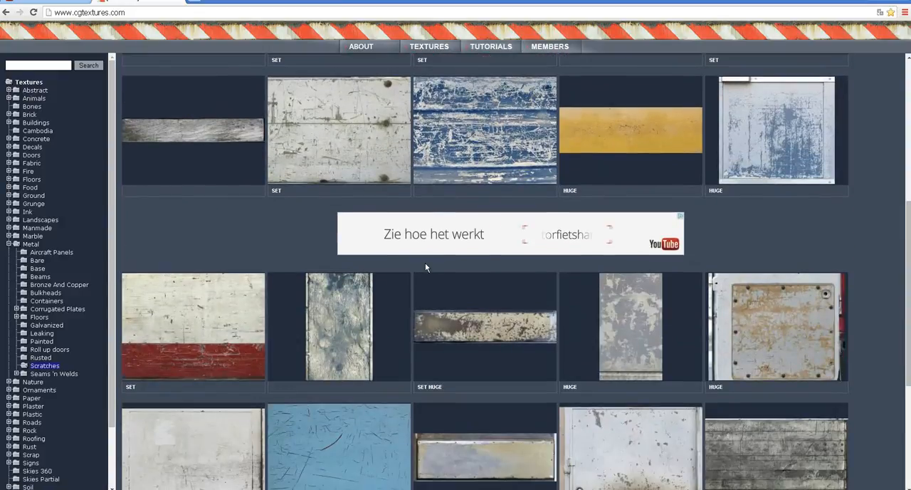
pyautogui.scroll(-2, 426, 267)
pyautogui.scroll(-2, 425, 267)
pyautogui.click(545, 321)
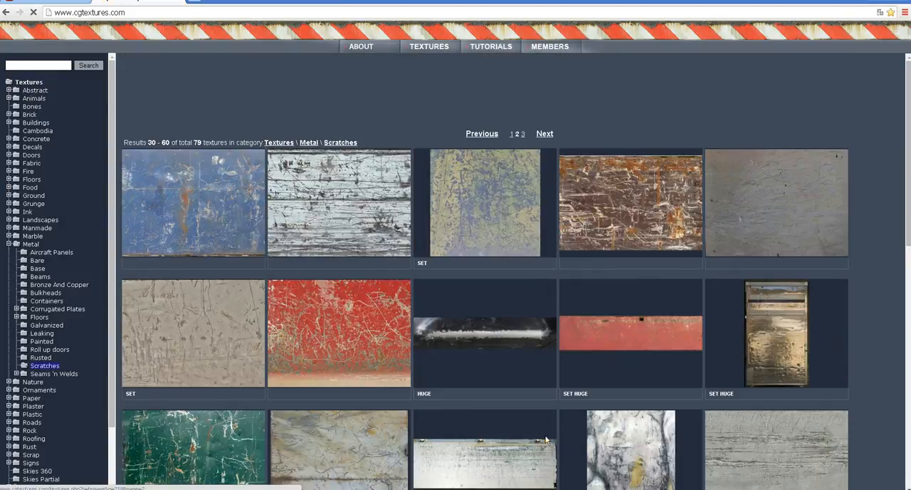
pyautogui.scroll(-2, 367, 301)
pyautogui.scroll(-2, 367, 300)
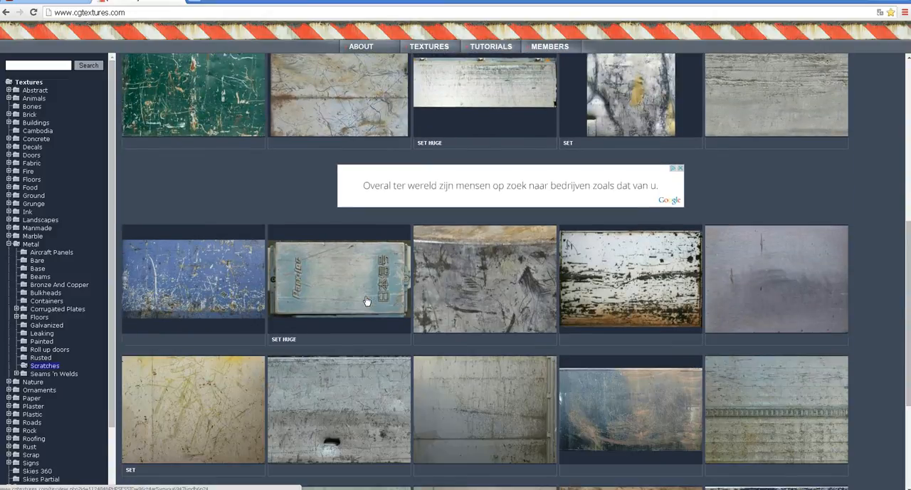
pyautogui.scroll(-2, 367, 300)
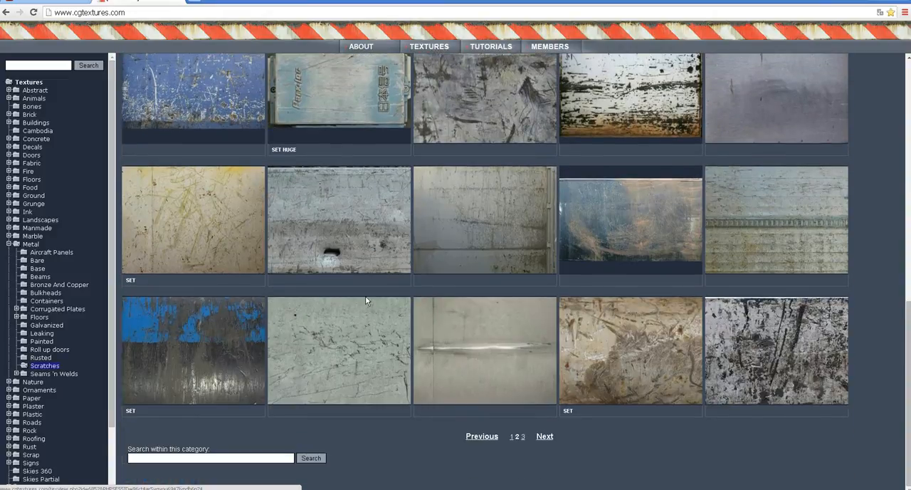
pyautogui.click(544, 436)
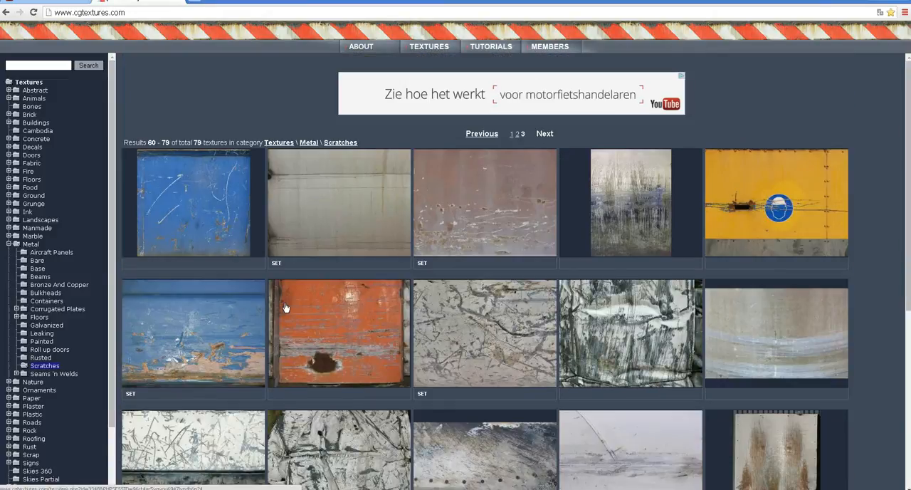
pyautogui.scroll(-2, 284, 307)
pyautogui.scroll(-2, 284, 306)
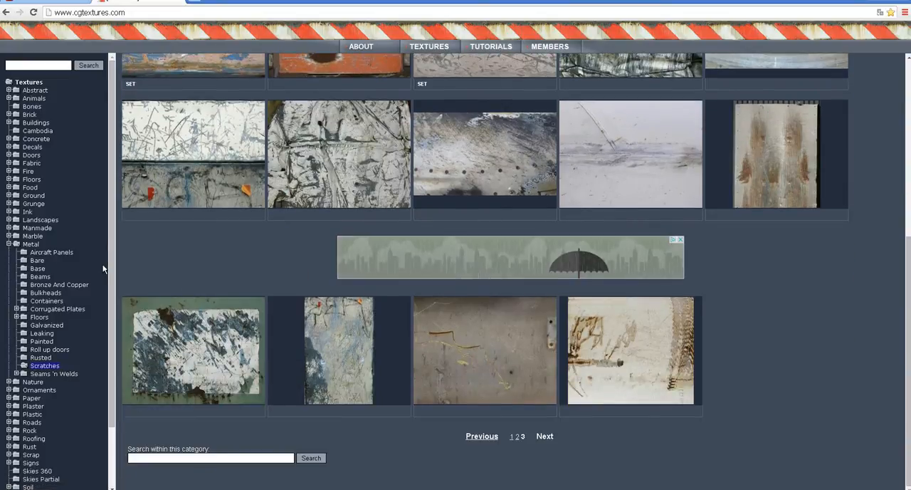
# - Browse the Bare metal category and open the MetalBare0100 texture set
pyautogui.click(36, 261)
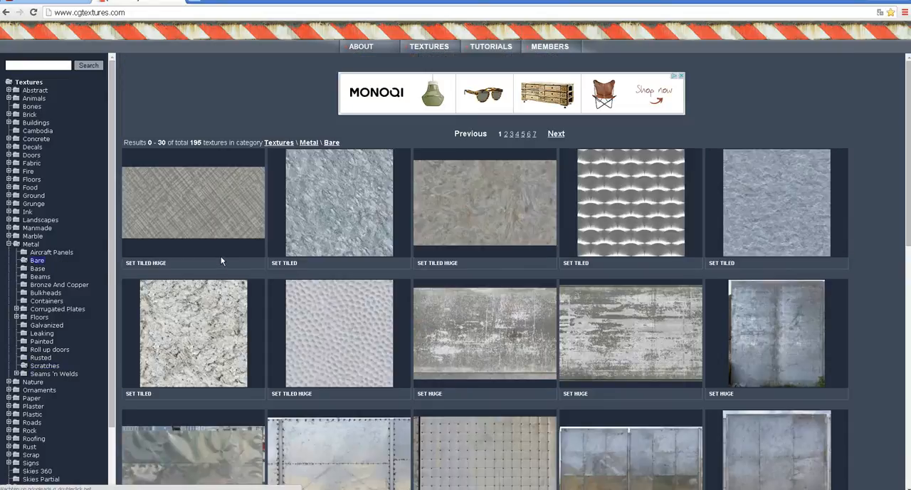
pyautogui.scroll(-2, 221, 260)
pyautogui.scroll(1, 222, 258)
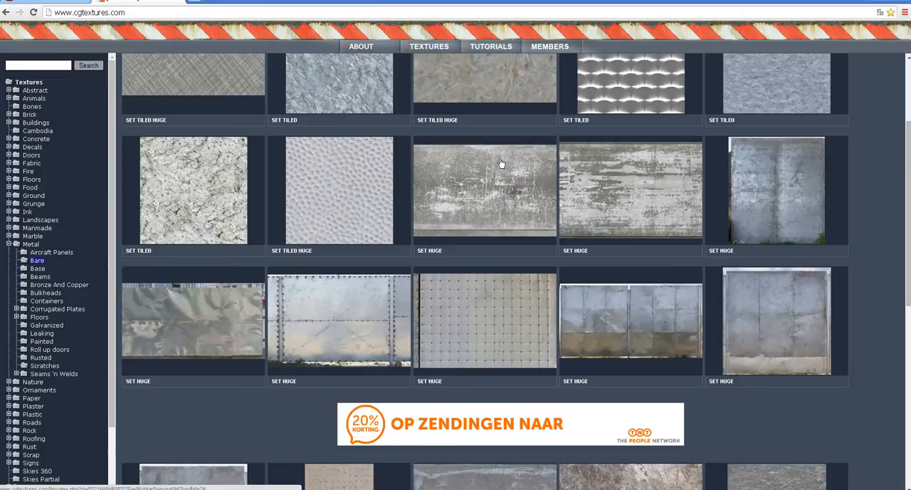
pyautogui.scroll(-3, 493, 196)
pyautogui.scroll(-3, 493, 196)
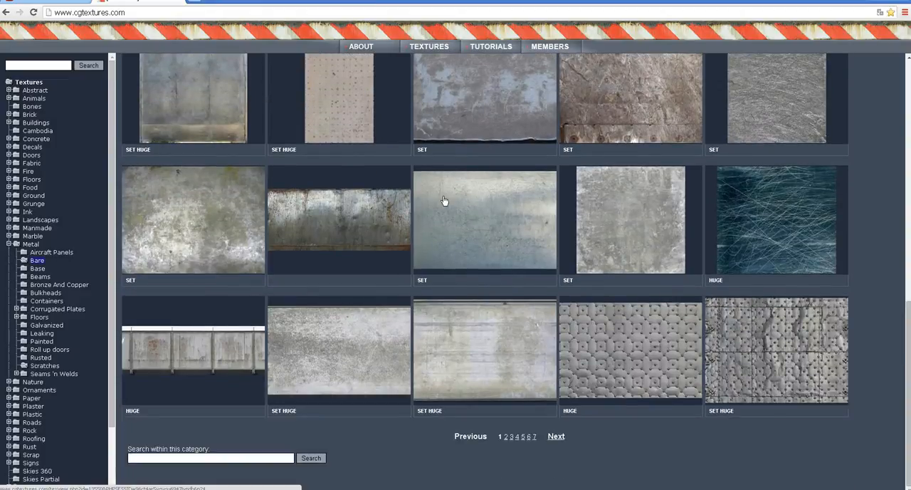
pyautogui.click(211, 207)
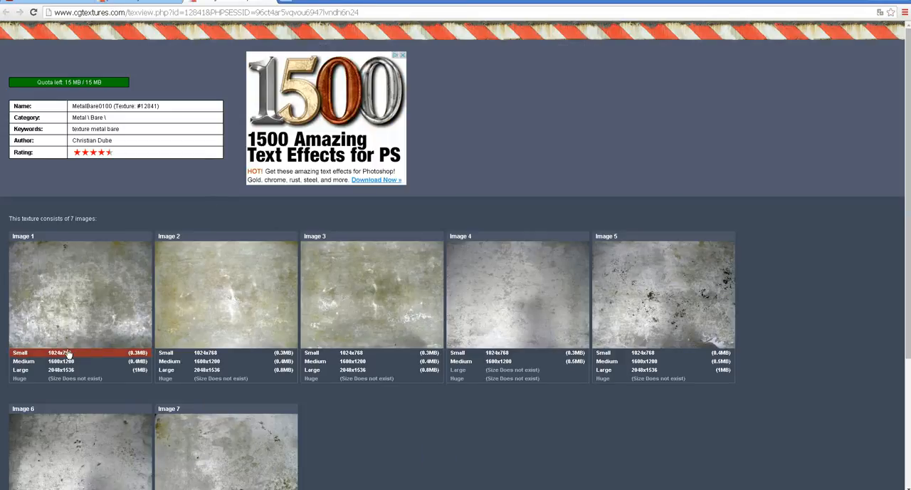
# - Download Image 1 of MetalBare0100 at medium size (1600x1200) and show the file in its folder
pyautogui.scroll(-3, 68, 321)
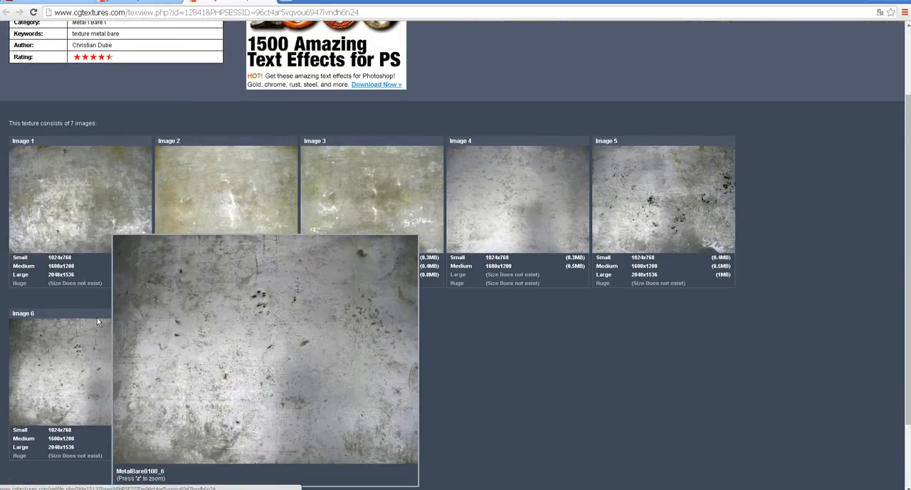
pyautogui.click(68, 269)
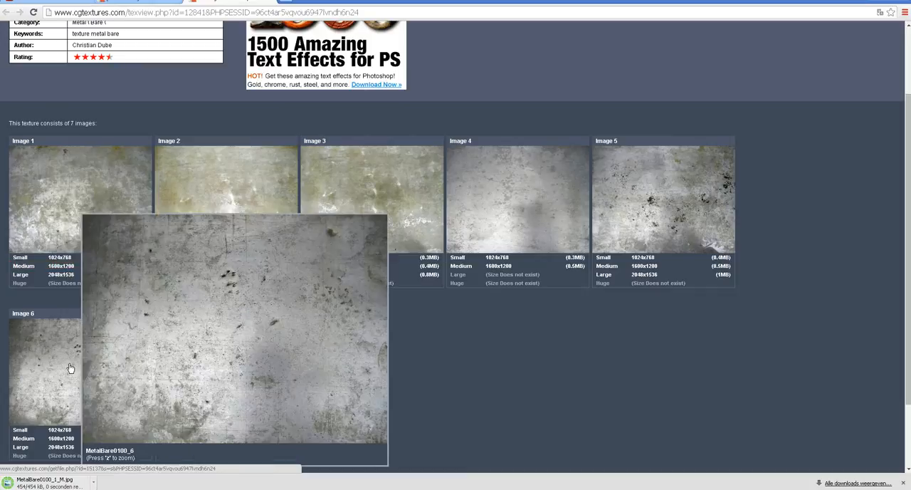
pyautogui.click(96, 484)
pyautogui.click(128, 456)
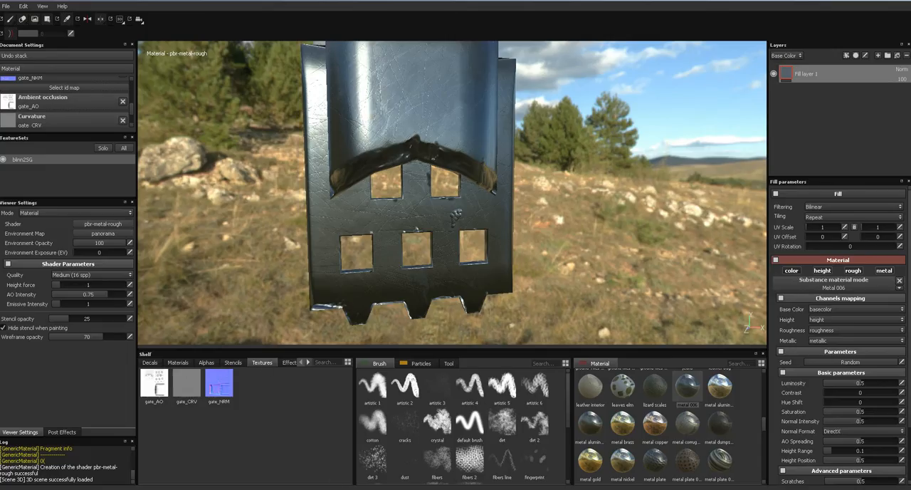
# - Import MetalBare0100_1_M.jpg from the Downloads folder into Substance Painter's texture shelf
pyautogui.click(403, 478)
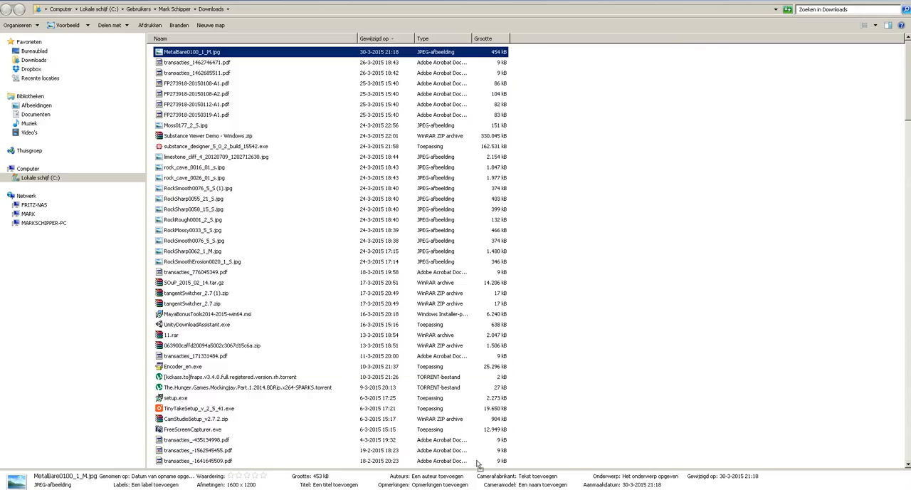
pyautogui.moveTo(193, 52)
pyautogui.mouseDown()
pyautogui.moveTo(351, 425)
pyautogui.moveTo(271, 405)
pyautogui.mouseUp()
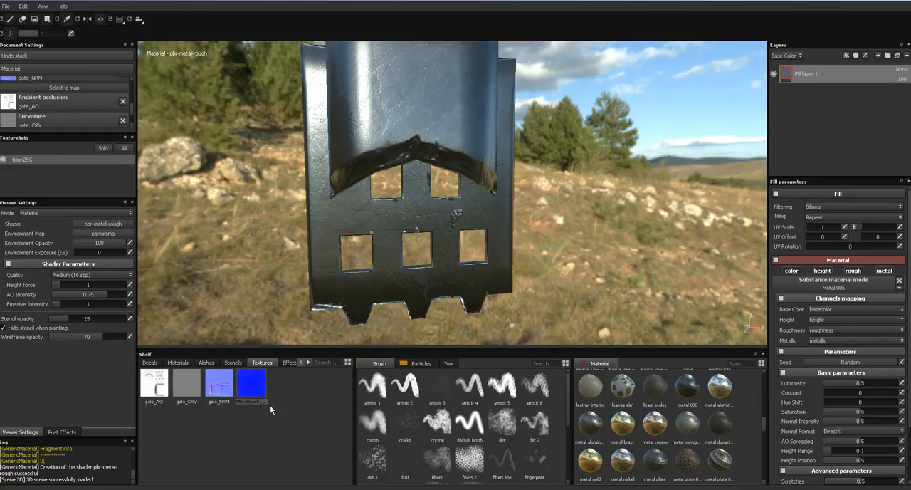
pyautogui.keyDown('alt'); pyautogui.moveTo(470, 276); pyautogui.dragTo(440, 247); pyautogui.keyUp('alt')
pyautogui.keyDown('alt'); pyautogui.moveTo(439, 247); pyautogui.dragTo(509, 258, button='right'); pyautogui.keyUp('alt')
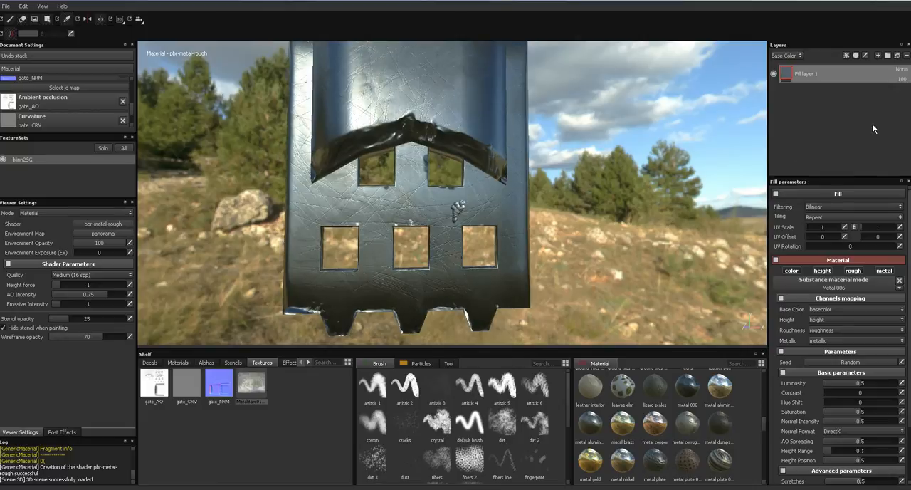
# - Add a new paint layer above Fill layer 1 and review its material channel settings
pyautogui.click(877, 55)
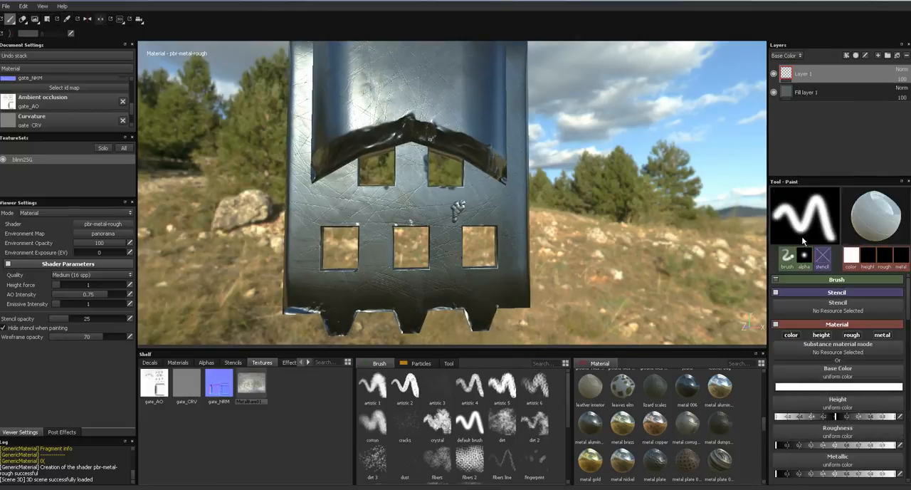
pyautogui.scroll(-2, 855, 356)
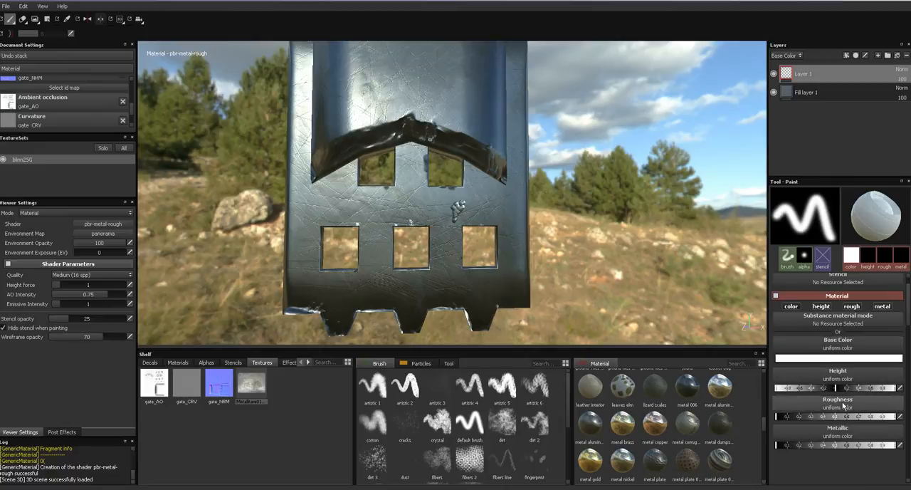
pyautogui.scroll(2, 826, 369)
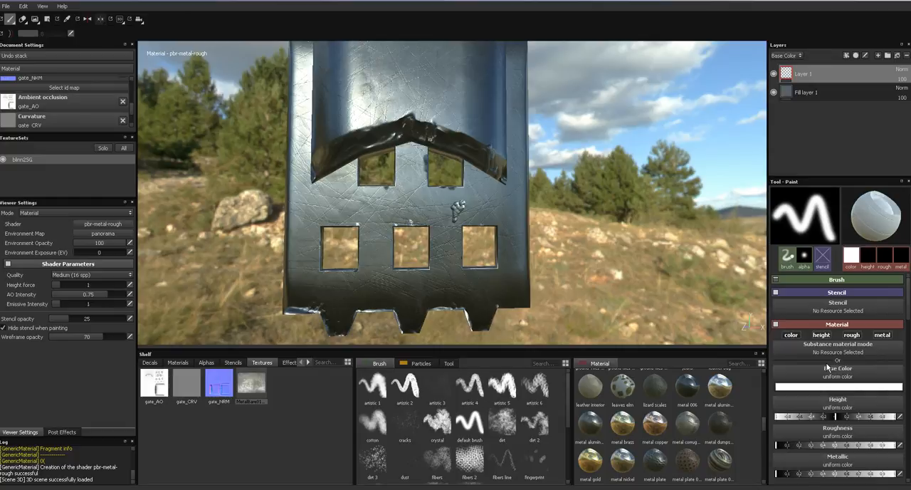
# - Choose the dirt brush for Layer 1 and turn off its height channel
pyautogui.scroll(-2, 828, 367)
pyautogui.scroll(2, 828, 368)
pyautogui.click(508, 422)
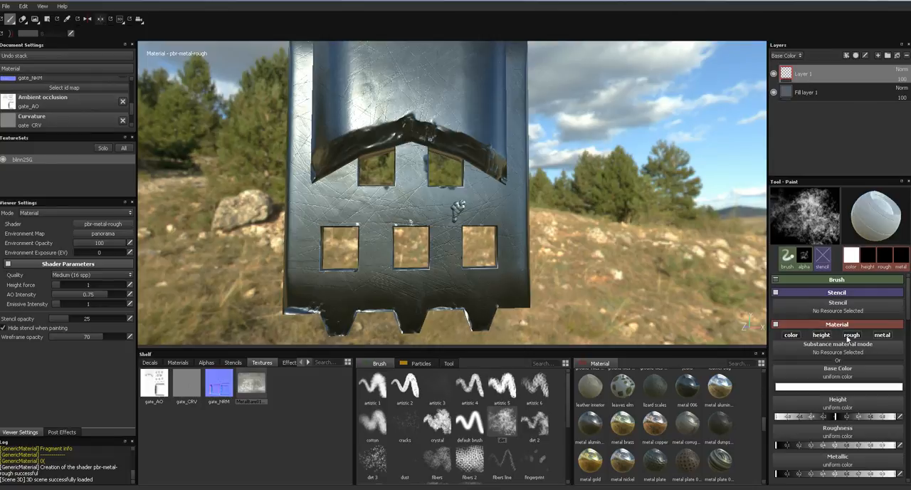
pyautogui.click(821, 335)
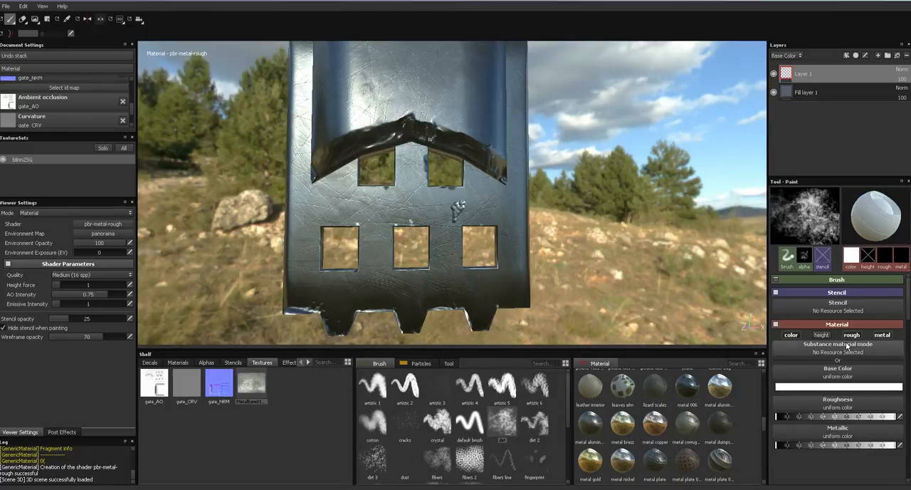
# - Set the brush's roughness to about 0.7 and metallic to just under 0.4, with MetalBare0100_1_M as its base color
pyautogui.moveTo(827, 416); pyautogui.dragTo(867, 421)
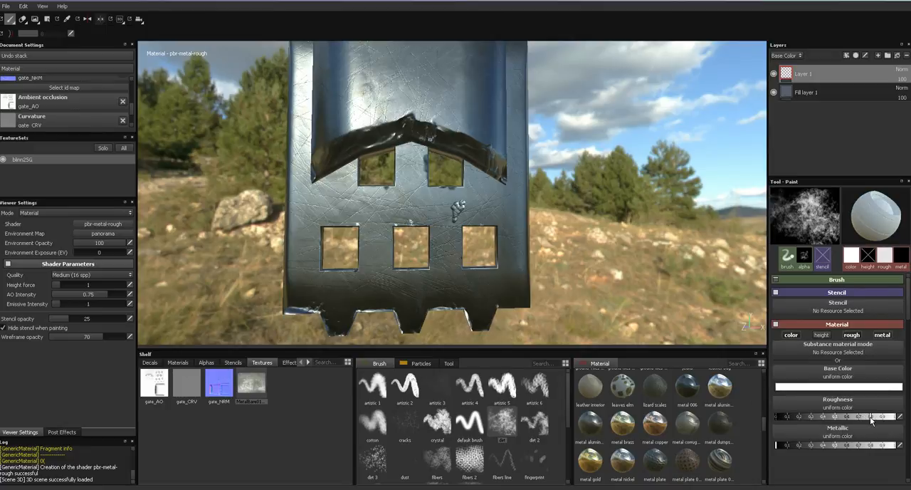
pyautogui.moveTo(826, 445)
pyautogui.mouseDown()
pyautogui.moveTo(836, 445)
pyautogui.moveTo(821, 447)
pyautogui.mouseUp()
pyautogui.click(860, 419)
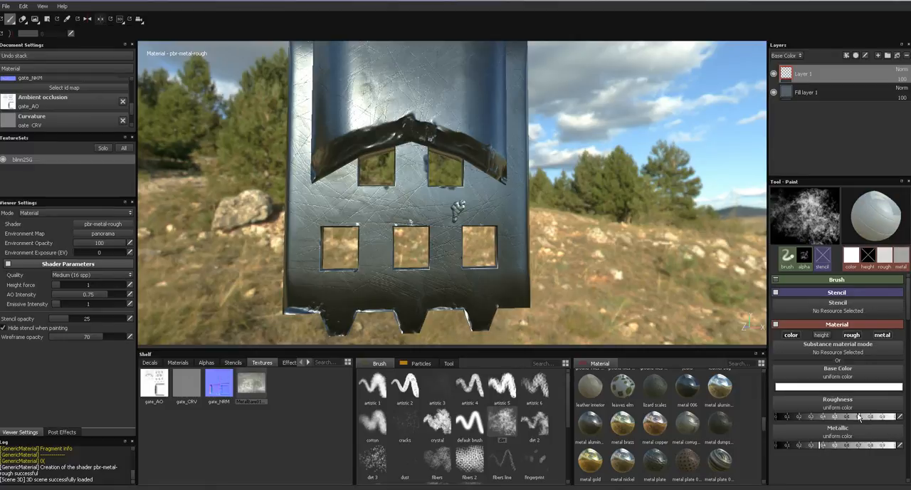
pyautogui.click(262, 387)
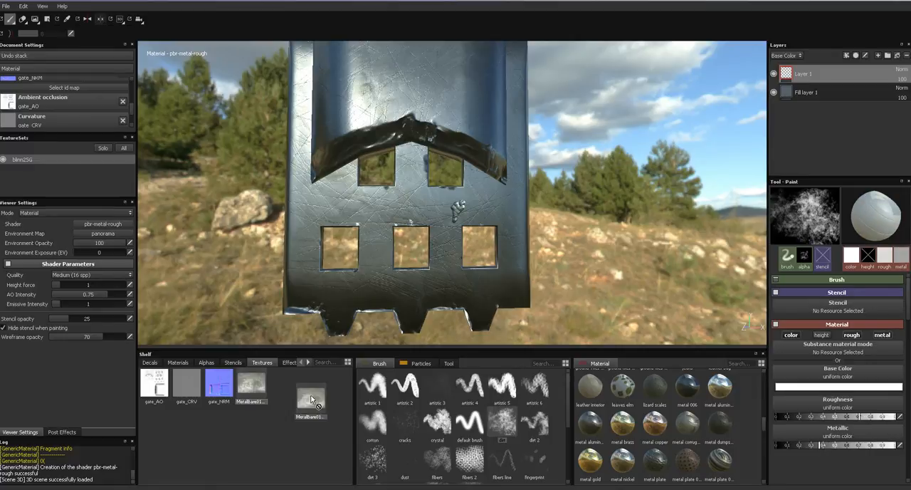
pyautogui.moveTo(825, 370); pyautogui.dragTo(825, 371)
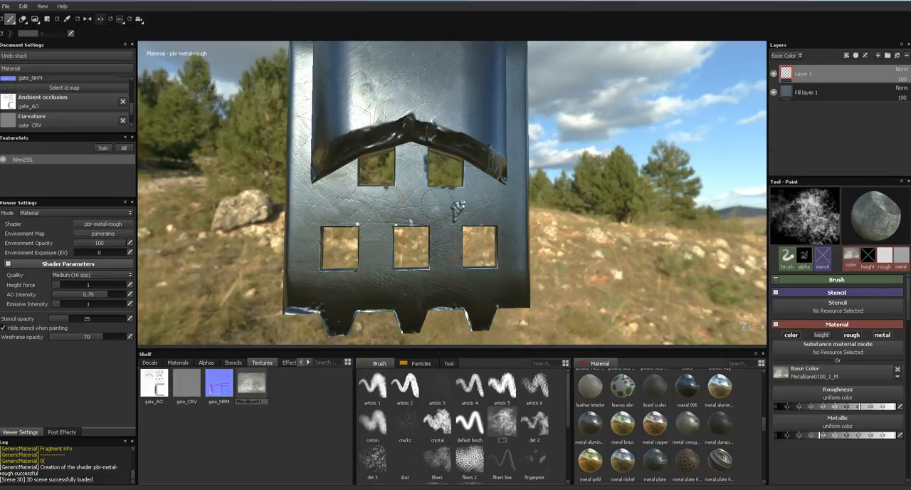
# - Try a patch of the metal texture below the gate's upper right window, undo it and recreate the paint layer
pyautogui.moveTo(433, 201); pyautogui.dragTo(449, 208)
pyautogui.moveTo(480, 207); pyautogui.dragTo(427, 285)
pyautogui.keyDown('alt'); pyautogui.moveTo(573, 247); pyautogui.dragTo(565, 244); pyautogui.keyUp('alt')
pyautogui.hotkey('ctrl', 'z')
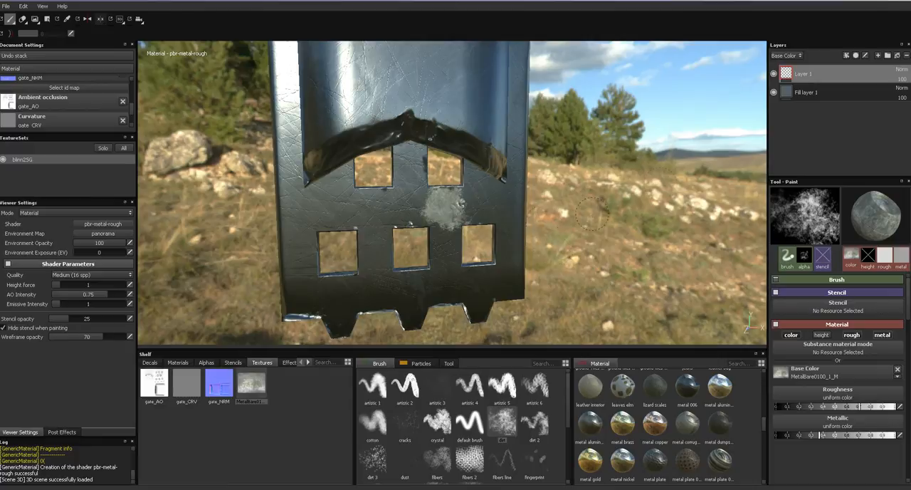
pyautogui.click(906, 55)
pyautogui.click(878, 55)
# - Paint the metal texture with a smaller dirt brush around the edges of the lower right window
pyautogui.keyDown('alt'); pyautogui.moveTo(538, 237); pyautogui.dragTo(546, 183, button='middle'); pyautogui.keyUp('alt')
pyautogui.moveTo(546, 183)
pyautogui.keyDown('alt'); pyautogui.mouseDown(button='right')
pyautogui.moveTo(549, 242)
pyautogui.moveTo(505, 187)
pyautogui.moveTo(497, 228)
pyautogui.mouseUp(button='right'); pyautogui.keyUp('alt')
pyautogui.keyDown('alt'); pyautogui.moveTo(497, 227); pyautogui.dragTo(440, 278, button='middle'); pyautogui.keyUp('alt')
pyautogui.keyDown('alt'); pyautogui.moveTo(656, 193); pyautogui.dragTo(641, 209); pyautogui.keyUp('alt')
pyautogui.keyDown('ctrl'); pyautogui.moveTo(449, 206); pyautogui.dragTo(422, 209, button='right'); pyautogui.keyUp('ctrl')
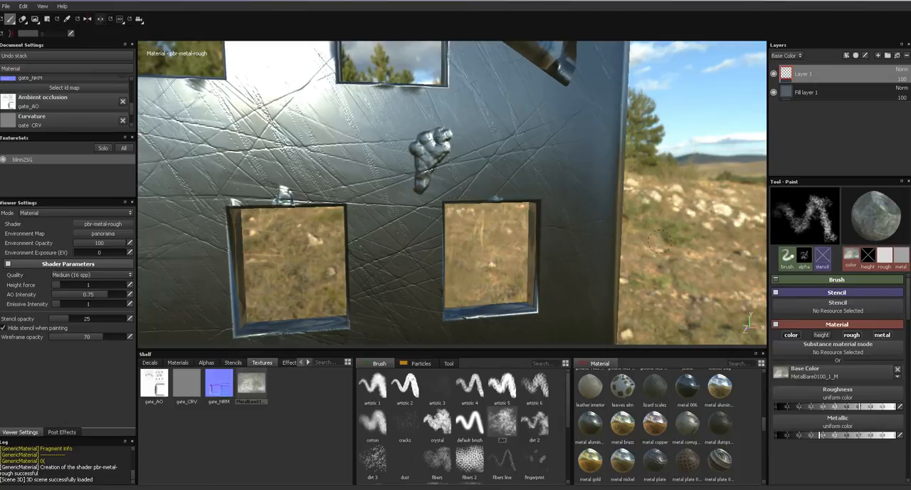
pyautogui.keyDown('alt'); pyautogui.moveTo(653, 240); pyautogui.dragTo(554, 241); pyautogui.keyUp('alt')
pyautogui.moveTo(447, 198)
pyautogui.mouseDown()
pyautogui.moveTo(433, 288)
pyautogui.moveTo(442, 314)
pyautogui.moveTo(533, 336)
pyautogui.mouseUp()
pyautogui.moveTo(553, 308)
pyautogui.mouseDown()
pyautogui.moveTo(555, 217)
pyautogui.moveTo(537, 188)
pyautogui.moveTo(459, 193)
pyautogui.mouseUp()
pyautogui.keyDown('alt'); pyautogui.moveTo(679, 244); pyautogui.dragTo(509, 179); pyautogui.keyUp('alt')
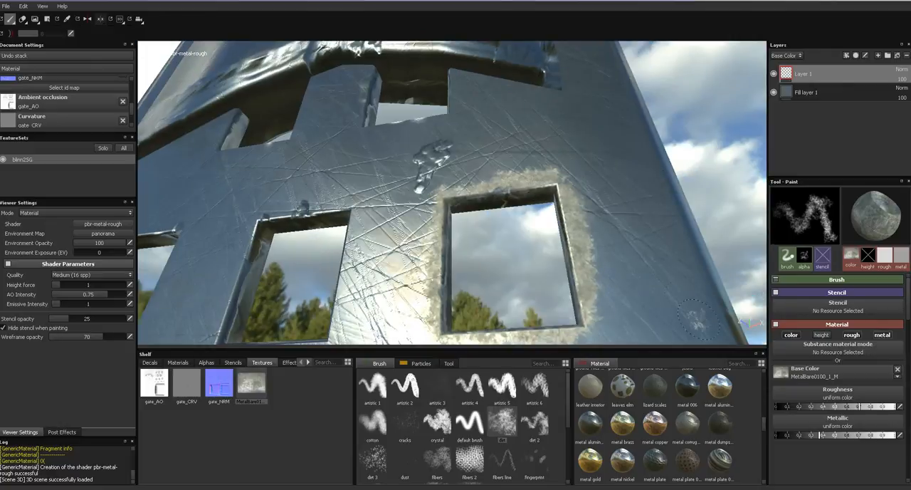
# - Turn the brush's height channel back on and replace Layer 1 with an empty paint layer
pyautogui.click(821, 334)
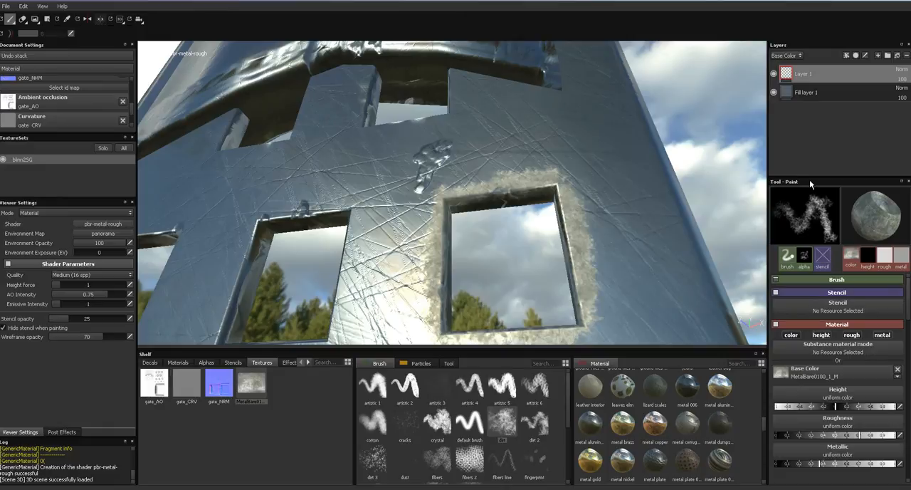
pyautogui.click(906, 57)
pyautogui.click(878, 56)
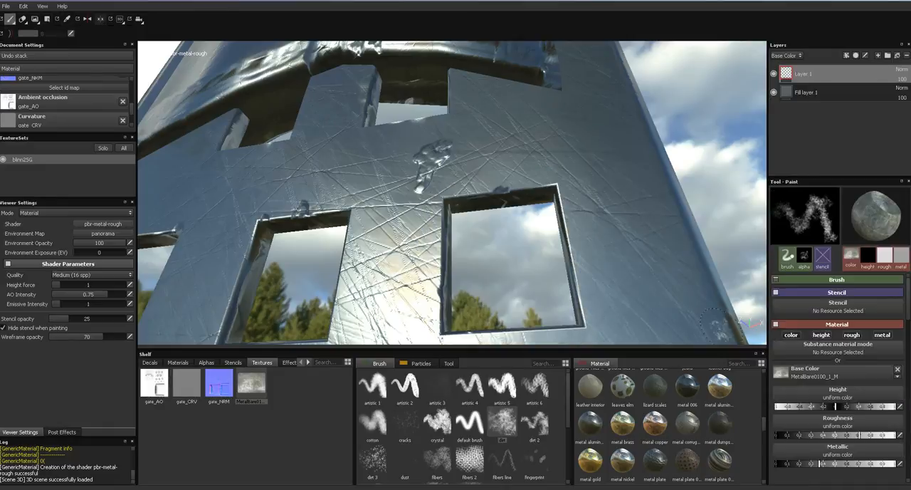
# - Try painting the lower right window's edges with uniform height, then replace the layer with an empty one
pyautogui.moveTo(435, 281)
pyautogui.mouseDown()
pyautogui.moveTo(441, 193)
pyautogui.moveTo(550, 183)
pyautogui.moveTo(514, 187)
pyautogui.moveTo(566, 228)
pyautogui.moveTo(578, 264)
pyautogui.mouseUp()
pyautogui.keyDown('alt'); pyautogui.moveTo(687, 214); pyautogui.dragTo(603, 251); pyautogui.keyUp('alt')
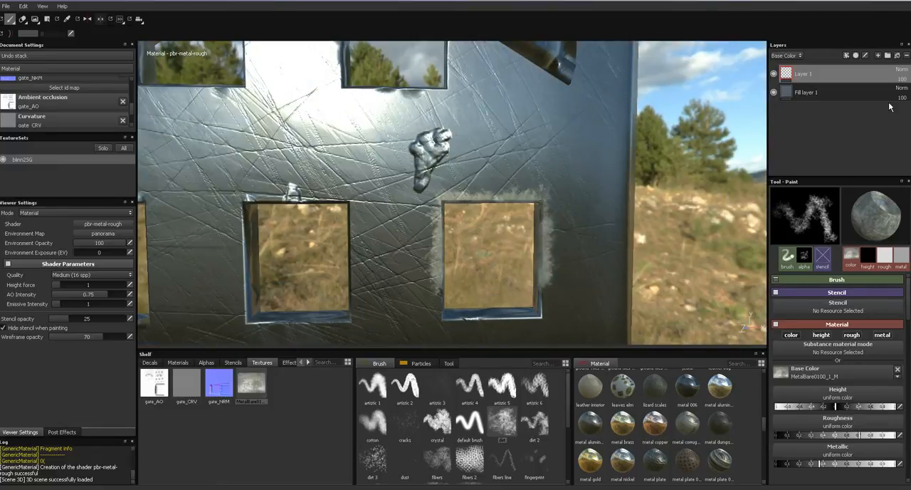
pyautogui.click(906, 55)
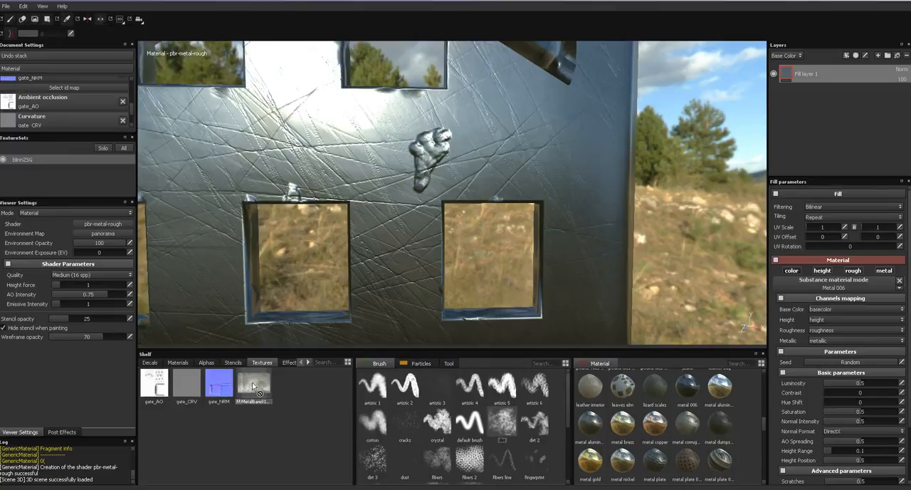
pyautogui.click(878, 56)
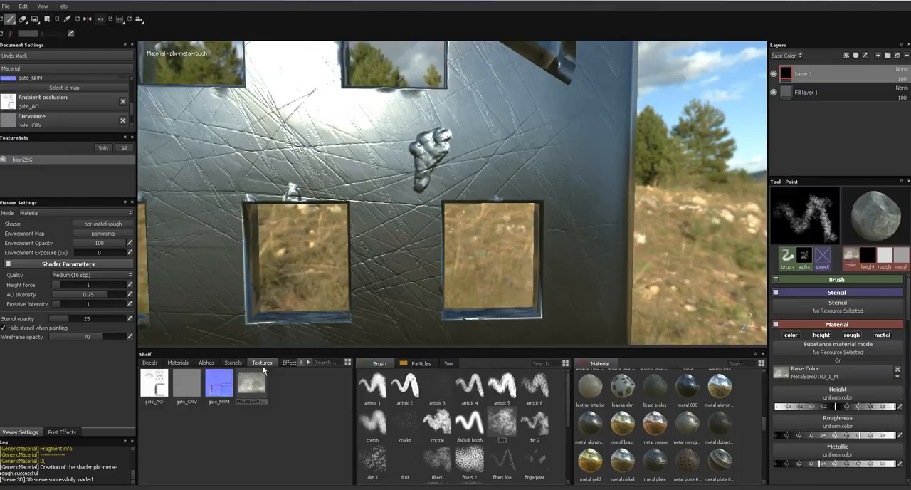
# - Assign MetalBare0100_1_M to the brush's height and paint around the lower right window's edges
pyautogui.moveTo(249, 389); pyautogui.dragTo(837, 393)
pyautogui.moveTo(470, 200); pyautogui.dragTo(506, 201)
pyautogui.moveTo(670, 220)
pyautogui.keyDown('alt'); pyautogui.mouseDown()
pyautogui.moveTo(678, 206)
pyautogui.moveTo(648, 162)
pyautogui.moveTo(653, 209)
pyautogui.moveTo(632, 220)
pyautogui.mouseUp(); pyautogui.keyUp('alt')
pyautogui.moveTo(492, 151)
pyautogui.mouseDown()
pyautogui.moveTo(531, 176)
pyautogui.moveTo(543, 288)
pyautogui.moveTo(533, 313)
pyautogui.moveTo(377, 317)
pyautogui.moveTo(372, 281)
pyautogui.moveTo(397, 155)
pyautogui.moveTo(421, 145)
pyautogui.mouseUp()
pyautogui.moveTo(697, 156)
pyautogui.keyDown('alt'); pyautogui.mouseDown()
pyautogui.moveTo(661, 189)
pyautogui.moveTo(686, 208)
pyautogui.mouseUp(); pyautogui.keyUp('alt')
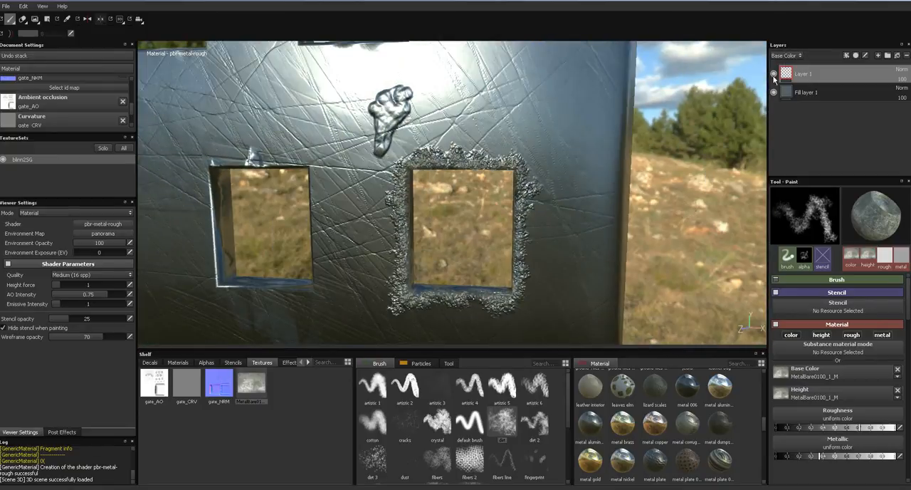
# - For the Height channel, set Layer 1's blending mode to Multiply and its opacity to 98
pyautogui.click(786, 56)
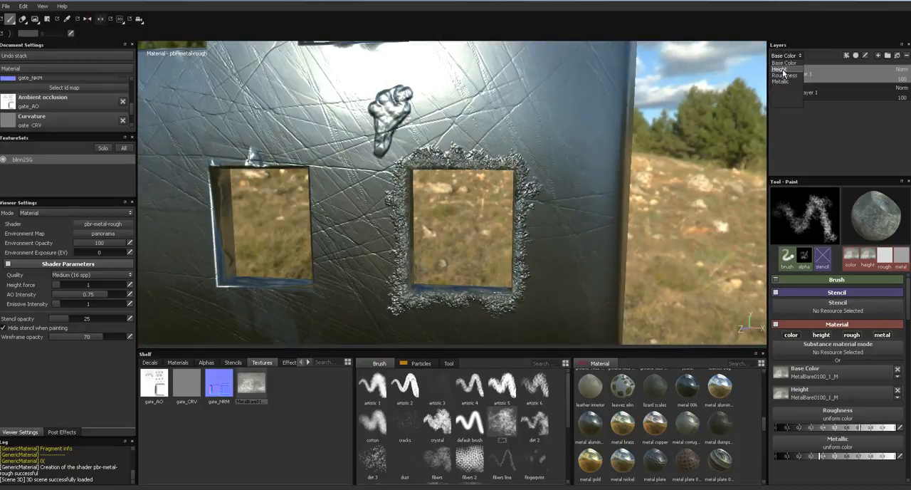
pyautogui.click(783, 69)
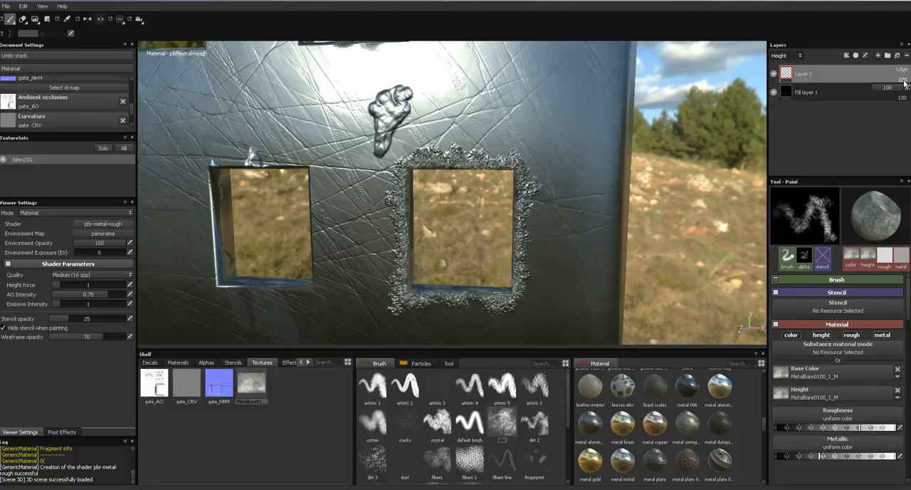
pyautogui.moveTo(896, 88); pyautogui.dragTo(876, 95)
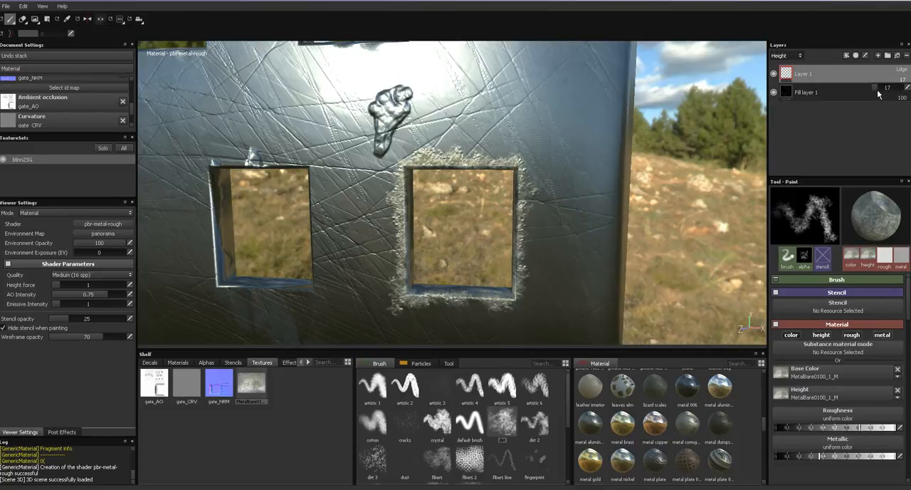
pyautogui.click(904, 71)
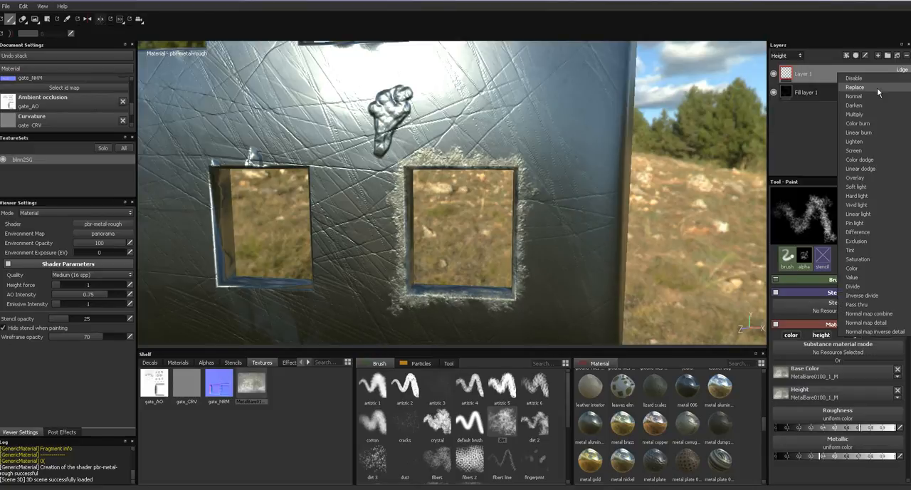
pyautogui.click(907, 74)
pyautogui.click(904, 71)
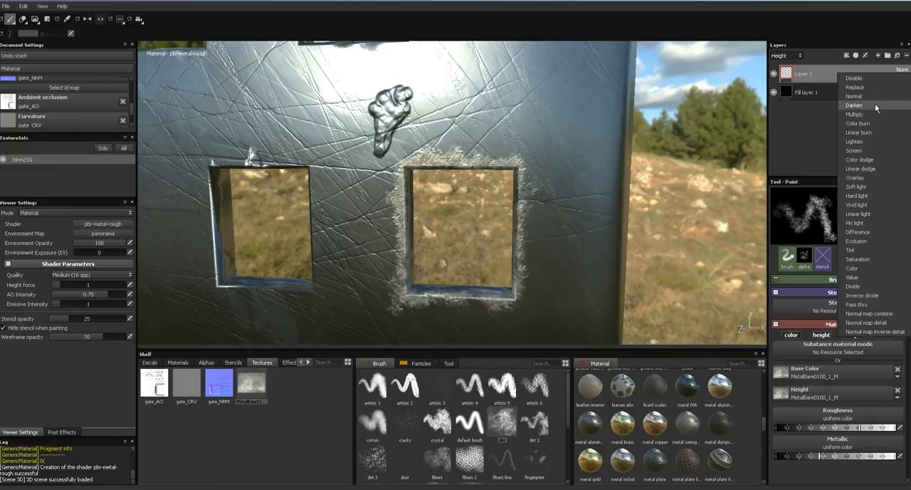
pyautogui.click(872, 111)
pyautogui.click(904, 80)
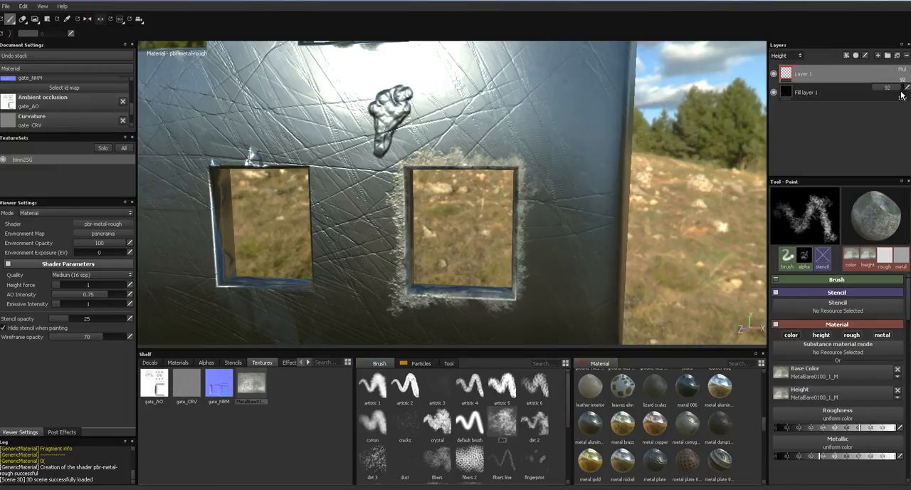
# - Paint the worn metal texture around the edges of the gate's lower middle window
pyautogui.keyDown('alt'); pyautogui.moveTo(738, 178); pyautogui.dragTo(719, 164); pyautogui.keyUp('alt')
pyautogui.keyDown('alt'); pyautogui.moveTo(716, 162); pyautogui.dragTo(714, 187, button='right'); pyautogui.keyUp('alt')
pyautogui.keyDown('alt'); pyautogui.moveTo(714, 187); pyautogui.dragTo(721, 189); pyautogui.keyUp('alt')
pyautogui.keyDown('shift'); pyautogui.moveTo(720, 189); pyautogui.dragTo(701, 191, button='right'); pyautogui.keyUp('shift')
pyautogui.moveTo(722, 214)
pyautogui.keyDown('alt'); pyautogui.mouseDown()
pyautogui.moveTo(754, 210)
pyautogui.moveTo(755, 146)
pyautogui.moveTo(706, 197)
pyautogui.moveTo(606, 217)
pyautogui.moveTo(711, 221)
pyautogui.mouseUp(); pyautogui.keyUp('alt')
pyautogui.keyDown('alt'); pyautogui.moveTo(671, 219); pyautogui.dragTo(825, 119, button='middle'); pyautogui.keyUp('alt')
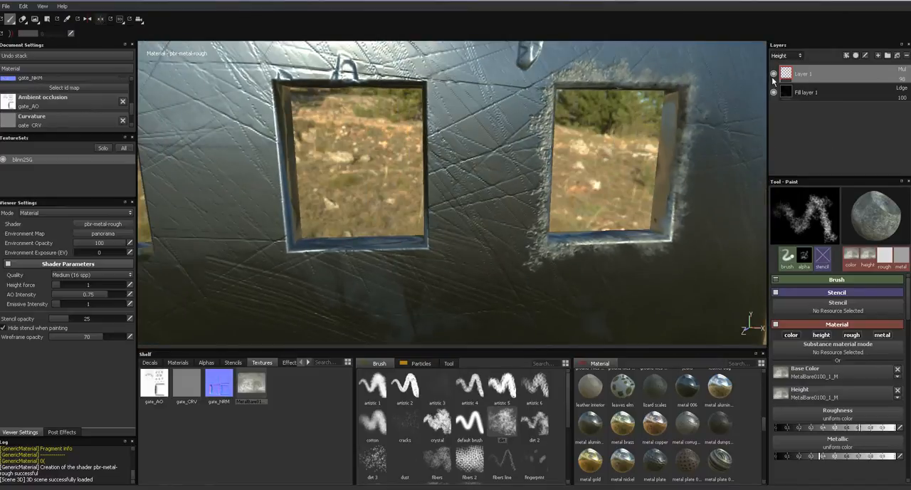
pyautogui.moveTo(424, 65)
pyautogui.mouseDown()
pyautogui.moveTo(434, 94)
pyautogui.moveTo(434, 238)
pyautogui.moveTo(363, 253)
pyautogui.moveTo(310, 253)
pyautogui.moveTo(271, 239)
pyautogui.moveTo(265, 96)
pyautogui.moveTo(306, 71)
pyautogui.moveTo(427, 71)
pyautogui.mouseUp()
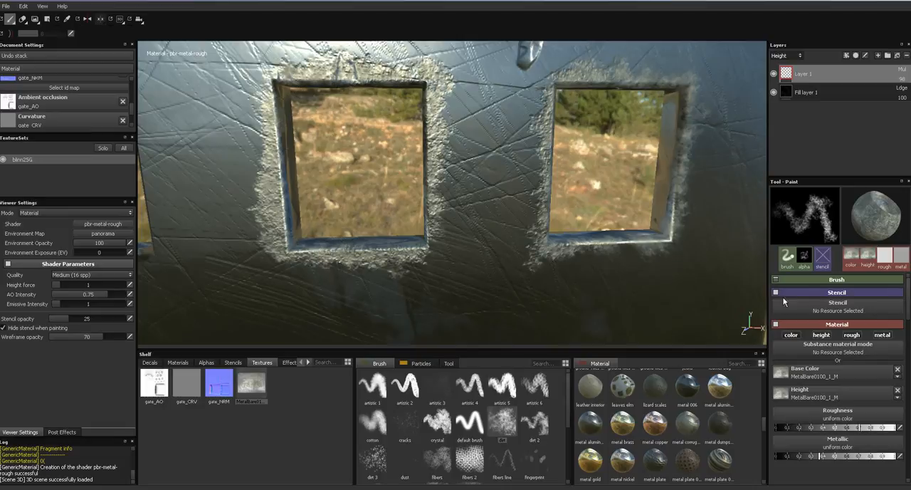
# - Paint the worn metal texture around the edges of the gate's lower left window
pyautogui.moveTo(417, 243)
pyautogui.keyDown('alt'); pyautogui.mouseDown()
pyautogui.moveTo(575, 229)
pyautogui.moveTo(515, 209)
pyautogui.mouseUp(); pyautogui.keyUp('alt')
pyautogui.moveTo(483, 270)
pyautogui.mouseDown()
pyautogui.moveTo(496, 177)
pyautogui.moveTo(470, 74)
pyautogui.moveTo(456, 86)
pyautogui.moveTo(374, 84)
pyautogui.moveTo(319, 96)
pyautogui.moveTo(310, 162)
pyautogui.moveTo(335, 277)
pyautogui.moveTo(456, 269)
pyautogui.moveTo(447, 265)
pyautogui.mouseUp()
pyautogui.moveTo(438, 162)
pyautogui.keyDown('alt'); pyautogui.mouseDown()
pyautogui.moveTo(401, 147)
pyautogui.moveTo(413, 197)
pyautogui.moveTo(490, 253)
pyautogui.moveTo(539, 260)
pyautogui.moveTo(534, 216)
pyautogui.moveTo(481, 218)
pyautogui.mouseUp(); pyautogui.keyUp('alt')
pyautogui.moveTo(295, 170)
pyautogui.mouseDown()
pyautogui.moveTo(378, 173)
pyautogui.moveTo(424, 194)
pyautogui.moveTo(427, 223)
pyautogui.moveTo(487, 267)
pyautogui.moveTo(530, 255)
pyautogui.moveTo(558, 215)
pyautogui.mouseUp()
pyautogui.keyDown('alt'); pyautogui.moveTo(588, 253); pyautogui.dragTo(596, 255); pyautogui.keyUp('alt')
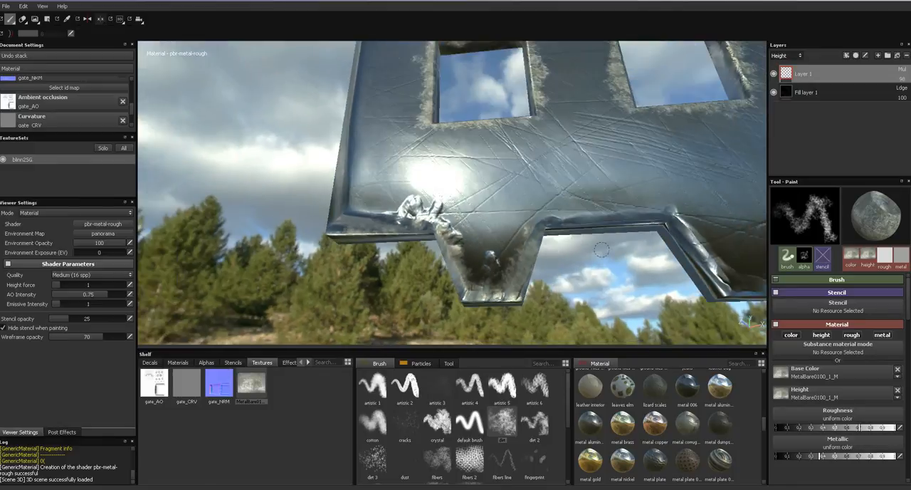
# - Paint the worn metal texture along the toothed bottom edge of the gate
pyautogui.moveTo(538, 235)
pyautogui.mouseDown()
pyautogui.moveTo(673, 213)
pyautogui.moveTo(733, 288)
pyautogui.moveTo(694, 246)
pyautogui.moveTo(640, 214)
pyautogui.mouseUp()
pyautogui.moveTo(625, 262)
pyautogui.keyDown('alt'); pyautogui.mouseDown(button='middle')
pyautogui.moveTo(505, 242)
pyautogui.moveTo(385, 203)
pyautogui.mouseUp(button='middle'); pyautogui.keyUp('alt')
pyautogui.moveTo(356, 185)
pyautogui.mouseDown()
pyautogui.moveTo(427, 168)
pyautogui.moveTo(470, 132)
pyautogui.moveTo(541, 121)
pyautogui.moveTo(591, 135)
pyautogui.mouseUp()
pyautogui.moveTo(527, 114)
pyautogui.mouseDown()
pyautogui.moveTo(555, 141)
pyautogui.moveTo(591, 125)
pyautogui.moveTo(626, 171)
pyautogui.moveTo(683, 182)
pyautogui.moveTo(694, 144)
pyautogui.moveTo(645, 160)
pyautogui.mouseUp()
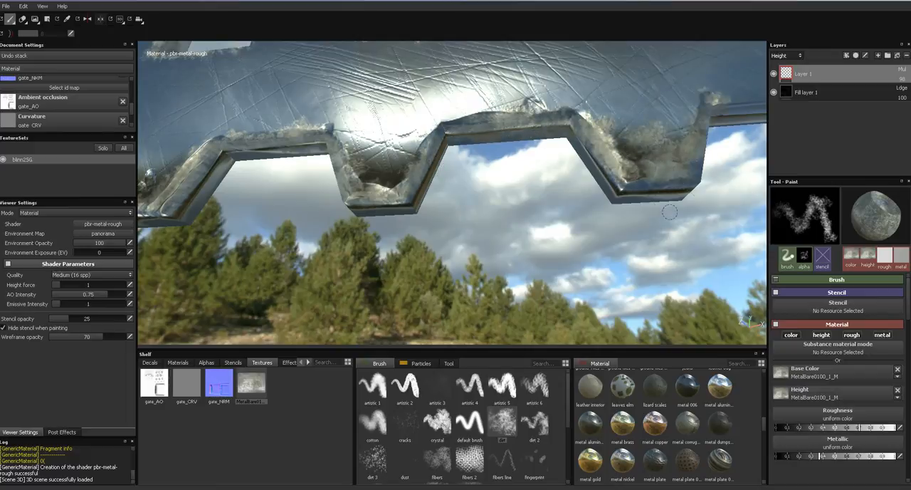
pyautogui.keyDown('alt'); pyautogui.moveTo(678, 210); pyautogui.dragTo(437, 245, button='middle'); pyautogui.keyUp('alt')
pyautogui.moveTo(397, 160)
pyautogui.mouseDown()
pyautogui.moveTo(527, 139)
pyautogui.moveTo(448, 153)
pyautogui.mouseUp()
pyautogui.moveTo(373, 190); pyautogui.dragTo(331, 199)
pyautogui.keyDown('alt'); pyautogui.moveTo(523, 213); pyautogui.dragTo(522, 283); pyautogui.keyUp('alt')
pyautogui.keyDown('alt'); pyautogui.moveTo(551, 232); pyautogui.dragTo(648, 261, button='middle'); pyautogui.keyUp('alt')
pyautogui.moveTo(338, 255); pyautogui.dragTo(317, 250)
# - Paint the worn metal texture around the edges of the gate's upper right window
pyautogui.keyDown('alt'); pyautogui.moveTo(250, 260); pyautogui.dragTo(242, 349, button='middle'); pyautogui.keyUp('alt')
pyautogui.keyDown('alt'); pyautogui.moveTo(615, 167); pyautogui.dragTo(674, 260, button='middle'); pyautogui.keyUp('alt')
pyautogui.keyDown('alt'); pyautogui.moveTo(678, 254); pyautogui.dragTo(651, 139); pyautogui.keyUp('alt')
pyautogui.moveTo(485, 186); pyautogui.dragTo(485, 218)
pyautogui.moveTo(454, 249); pyautogui.dragTo(488, 238)
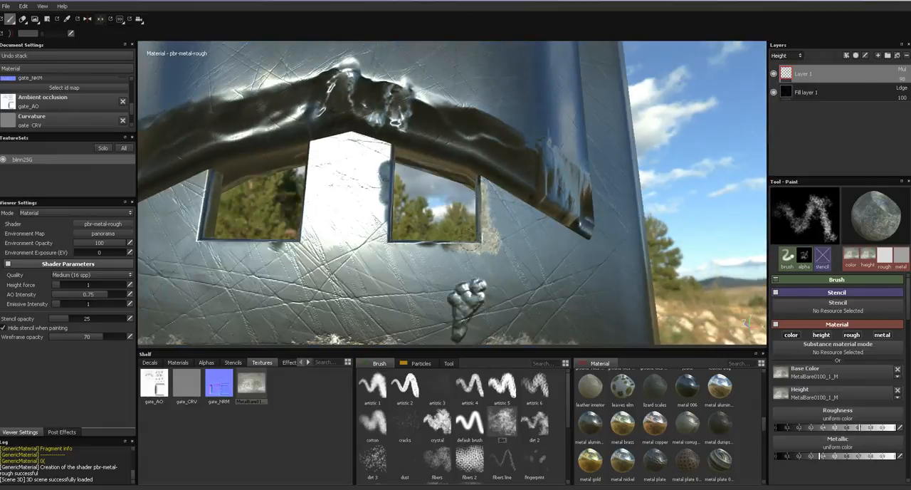
pyautogui.moveTo(430, 249)
pyautogui.mouseDown()
pyautogui.moveTo(391, 245)
pyautogui.moveTo(388, 174)
pyautogui.mouseUp()
# - Paint the worn metal texture around the edges of the gate's upper left window
pyautogui.moveTo(313, 169); pyautogui.dragTo(310, 146)
pyautogui.moveTo(309, 210)
pyautogui.mouseDown()
pyautogui.moveTo(304, 237)
pyautogui.moveTo(279, 246)
pyautogui.moveTo(187, 237)
pyautogui.moveTo(209, 179)
pyautogui.mouseUp()
pyautogui.keyDown('alt'); pyautogui.moveTo(210, 180); pyautogui.dragTo(560, 208); pyautogui.keyUp('alt')
pyautogui.keyDown('alt'); pyautogui.moveTo(244, 199); pyautogui.dragTo(241, 226); pyautogui.keyUp('alt')
pyautogui.keyDown('alt'); pyautogui.moveTo(299, 230); pyautogui.dragTo(271, 176, button='middle'); pyautogui.keyUp('alt')
pyautogui.keyDown('alt'); pyautogui.moveTo(271, 177); pyautogui.dragTo(231, 182, button='right'); pyautogui.keyUp('alt')
pyautogui.keyDown('alt'); pyautogui.moveTo(232, 182); pyautogui.dragTo(336, 190, button='middle'); pyautogui.keyUp('alt')
pyautogui.keyDown('alt'); pyautogui.moveTo(267, 125); pyautogui.dragTo(370, 226, button='right'); pyautogui.keyUp('alt')
pyautogui.keyDown('alt'); pyautogui.moveTo(370, 226); pyautogui.dragTo(218, 178, button='middle'); pyautogui.keyUp('alt')
pyautogui.keyDown('alt'); pyautogui.moveTo(218, 178); pyautogui.dragTo(343, 155, button='right'); pyautogui.keyUp('alt')
pyautogui.keyDown('alt'); pyautogui.moveTo(343, 156); pyautogui.dragTo(290, 234, button='middle'); pyautogui.keyUp('alt')
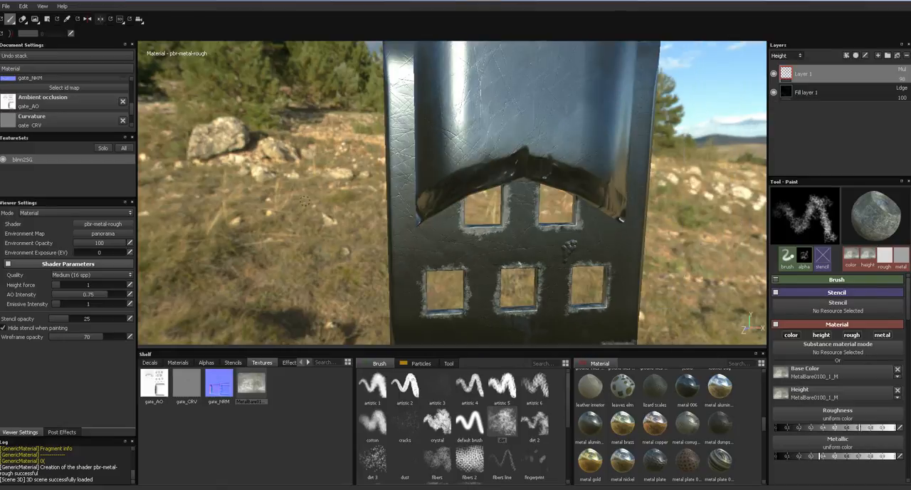
# - Enlarge the brush and, with the layers showing Base Color, add a new paint layer above Layer 1
pyautogui.press(']')
pyautogui.press(']')
pyautogui.press(']')
pyautogui.press(']')
pyautogui.press(']')
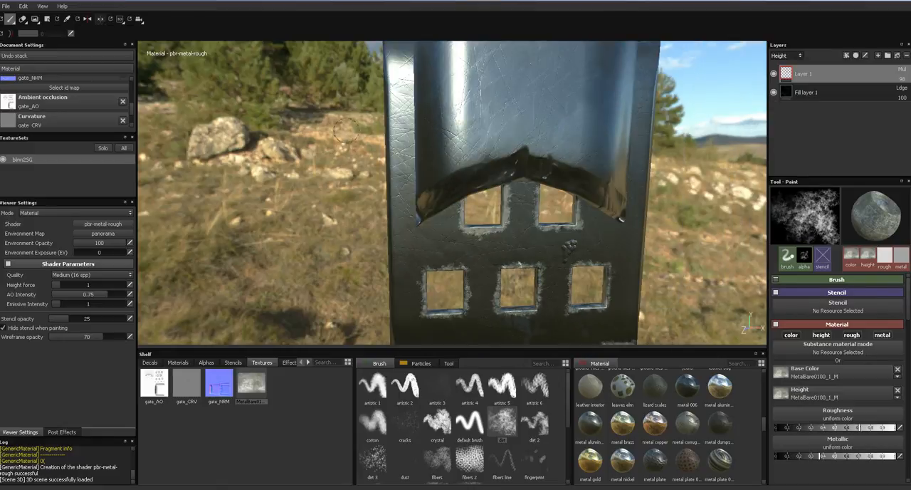
pyautogui.click(787, 54)
pyautogui.click(789, 63)
pyautogui.click(878, 56)
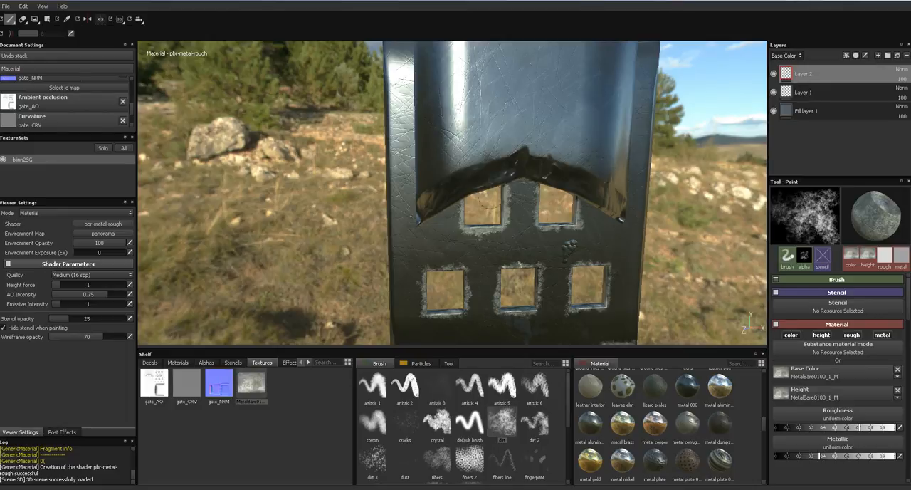
# - Try painting the gate's upper left side edge with the dirt 3 brush, then undo the stroke
pyautogui.moveTo(388, 183)
pyautogui.keyDown('alt'); pyautogui.mouseDown(button='middle')
pyautogui.moveTo(350, 261)
pyautogui.moveTo(352, 252)
pyautogui.mouseUp(button='middle'); pyautogui.keyUp('alt')
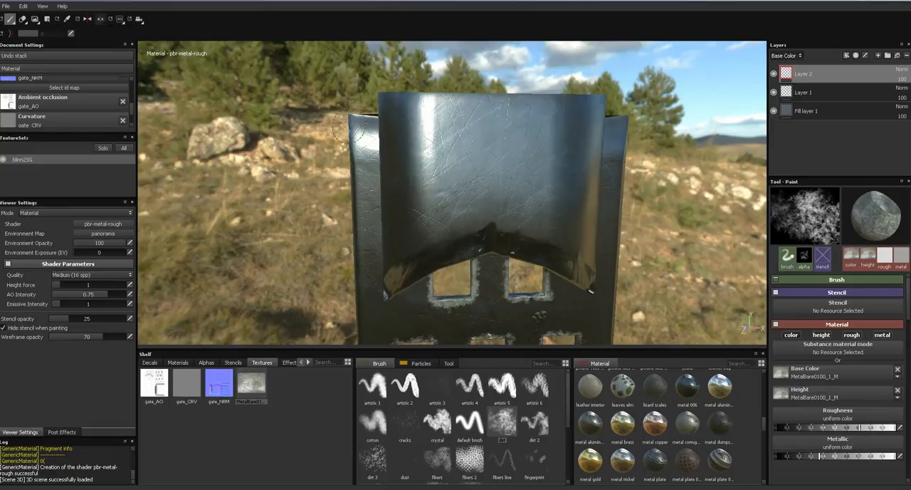
pyautogui.click(377, 461)
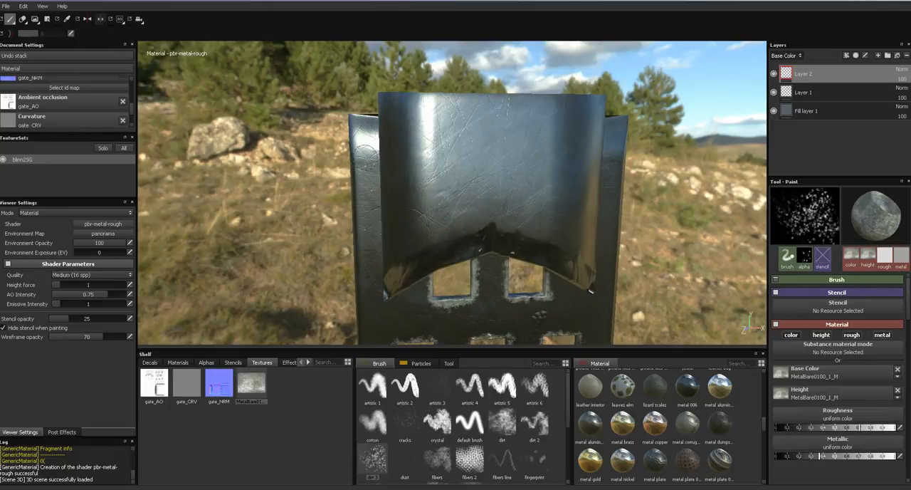
pyautogui.moveTo(349, 126); pyautogui.dragTo(362, 182)
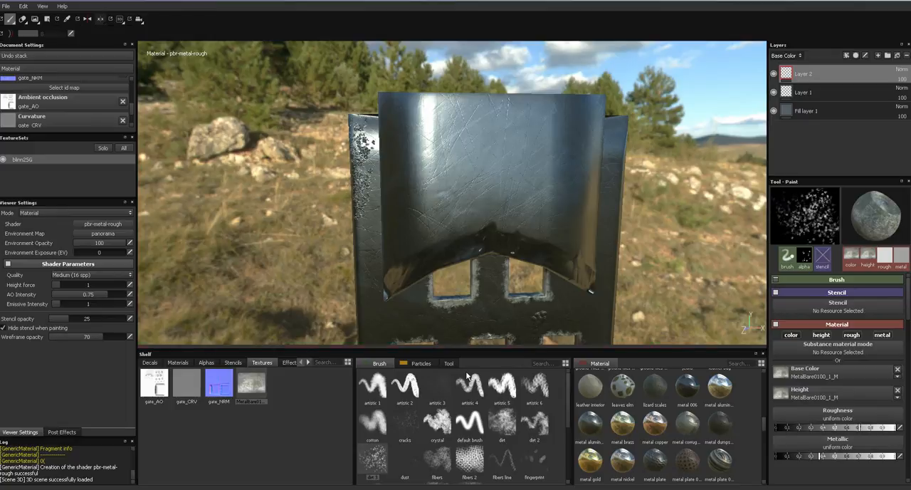
pyautogui.hotkey('ctrl', 'z')
# - Paint scratches along the gate's left side edge on Layer 2 with the scratches 2 brush
pyautogui.moveTo(566, 413); pyautogui.dragTo(564, 458)
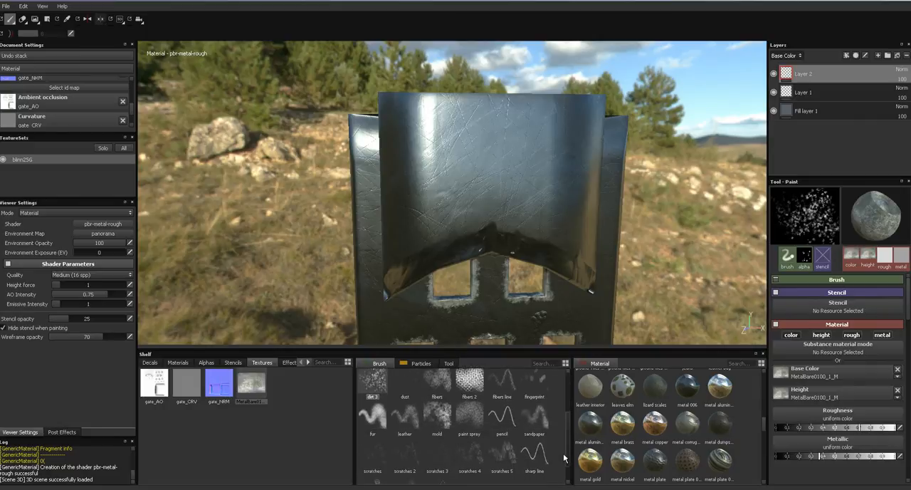
pyautogui.click(411, 454)
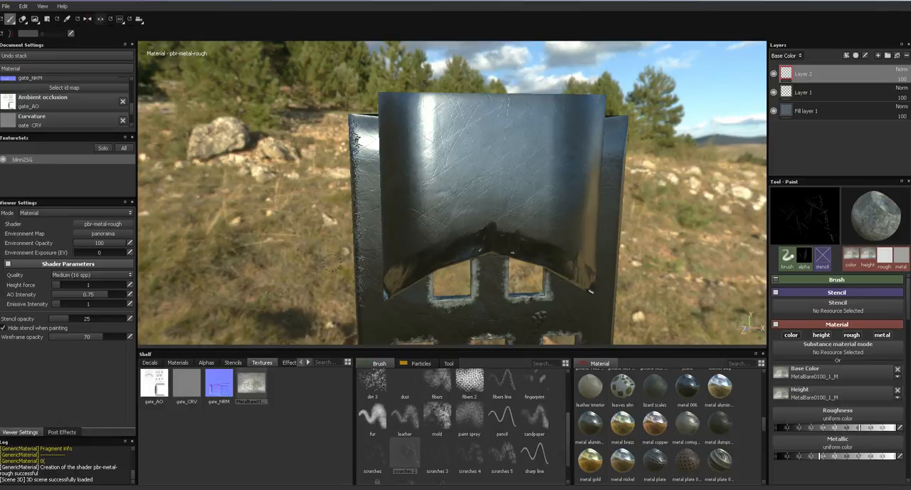
pyautogui.keyDown('alt'); pyautogui.moveTo(334, 263); pyautogui.dragTo(341, 188, button='middle'); pyautogui.keyUp('alt')
pyautogui.keyDown('alt'); pyautogui.moveTo(349, 278); pyautogui.dragTo(350, 207, button='middle'); pyautogui.keyUp('alt')
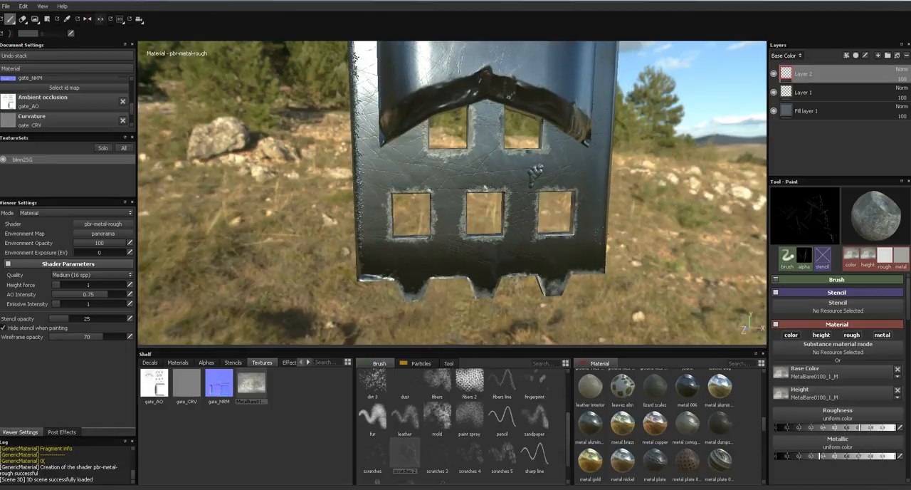
# - Show the layers' Height channel and set Layer 2's blending mode to Multiply
pyautogui.keyDown('alt'); pyautogui.moveTo(608, 154); pyautogui.dragTo(563, 230, button='middle'); pyautogui.keyUp('alt')
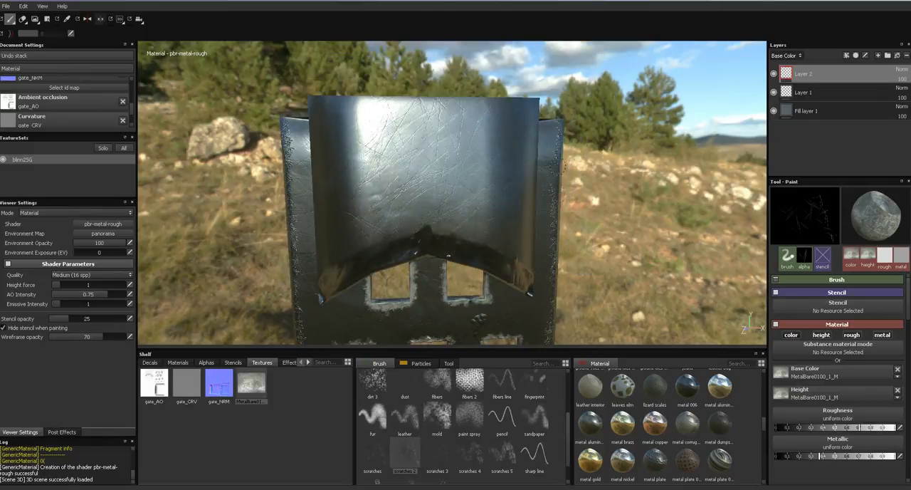
pyautogui.click(786, 56)
pyautogui.click(791, 73)
pyautogui.click(898, 73)
pyautogui.click(876, 108)
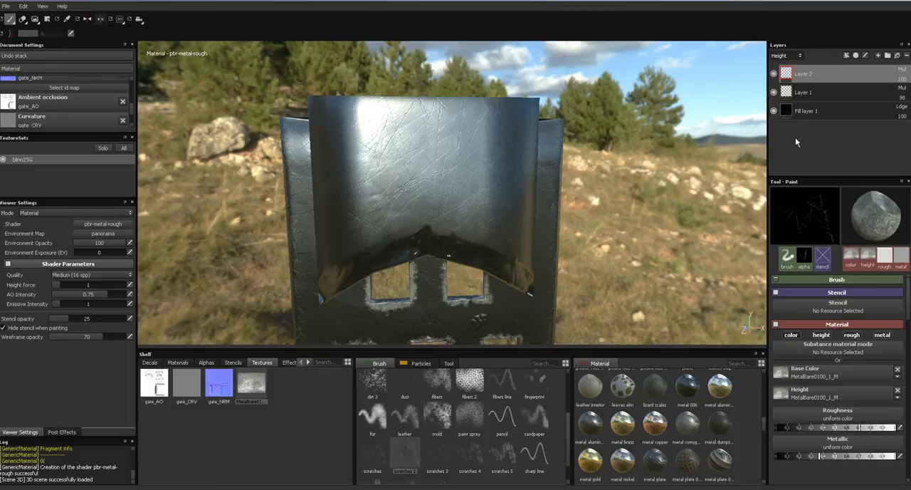
# - Paint more scratches along the gate's right side edge on Layer 2 with the scratches 3 brush
pyautogui.keyDown('alt'); pyautogui.moveTo(609, 195); pyautogui.dragTo(480, 312); pyautogui.keyUp('alt')
pyautogui.keyDown('alt'); pyautogui.moveTo(479, 311); pyautogui.dragTo(423, 246, button='middle'); pyautogui.keyUp('alt')
pyautogui.moveTo(424, 245)
pyautogui.keyDown('alt'); pyautogui.mouseDown(button='right')
pyautogui.moveTo(551, 340)
pyautogui.moveTo(603, 198)
pyautogui.mouseUp(button='right'); pyautogui.keyUp('alt')
pyautogui.moveTo(602, 198)
pyautogui.keyDown('alt'); pyautogui.mouseDown()
pyautogui.moveTo(581, 237)
pyautogui.moveTo(616, 182)
pyautogui.moveTo(569, 178)
pyautogui.mouseUp(); pyautogui.keyUp('alt')
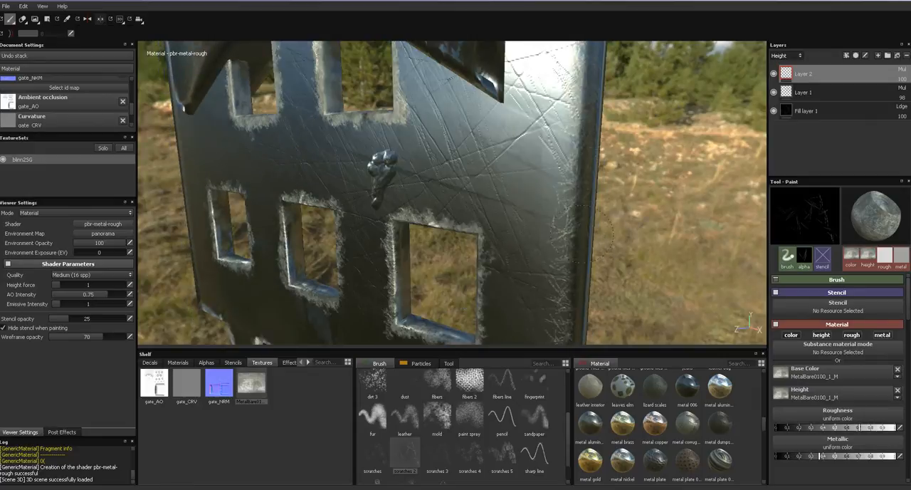
pyautogui.click(436, 445)
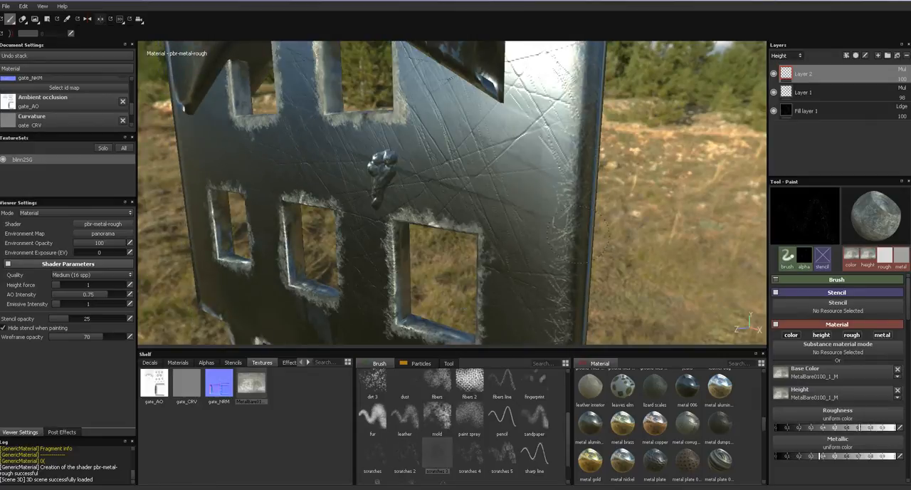
pyautogui.moveTo(570, 146)
pyautogui.keyDown('alt'); pyautogui.mouseDown()
pyautogui.moveTo(583, 217)
pyautogui.moveTo(548, 303)
pyautogui.moveTo(580, 194)
pyautogui.mouseUp(); pyautogui.keyUp('alt')
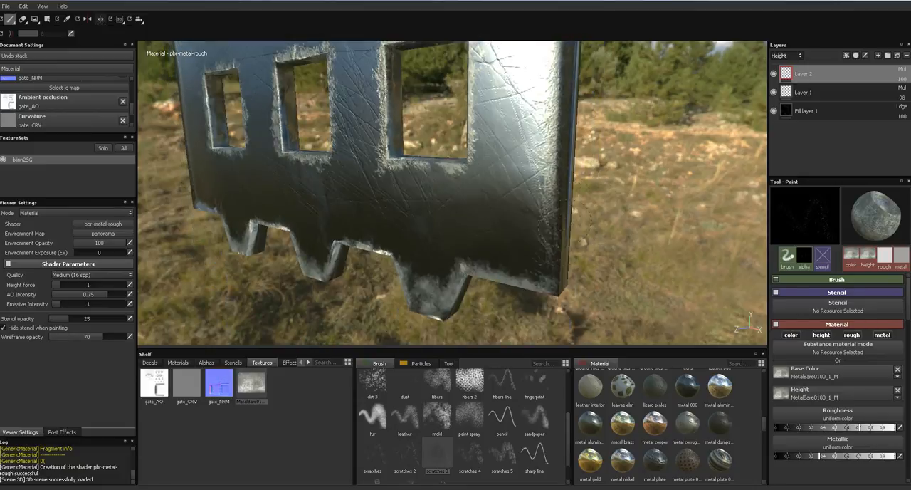
pyautogui.keyDown('alt'); pyautogui.moveTo(556, 274); pyautogui.dragTo(332, 242); pyautogui.keyUp('alt')
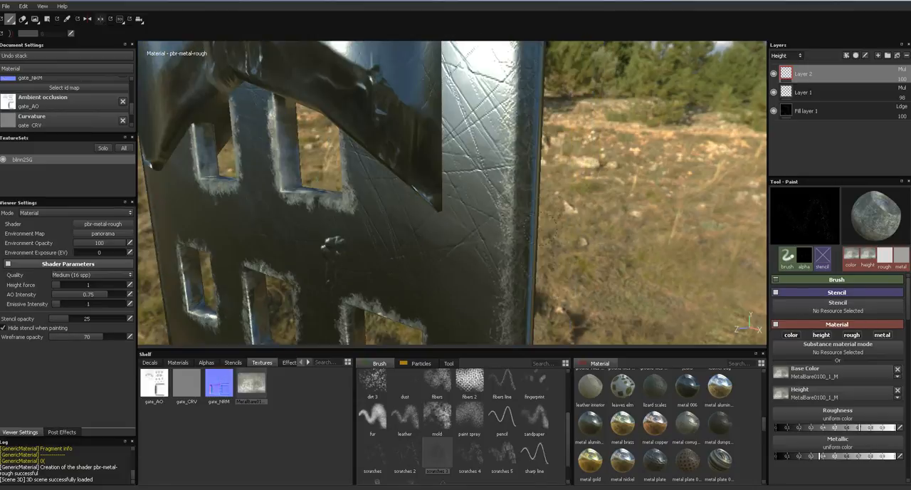
pyautogui.keyDown('alt'); pyautogui.moveTo(331, 242); pyautogui.dragTo(538, 462, button='middle'); pyautogui.keyUp('alt')
pyautogui.keyDown('alt'); pyautogui.moveTo(535, 203); pyautogui.dragTo(532, 246, button='right'); pyautogui.keyUp('alt')
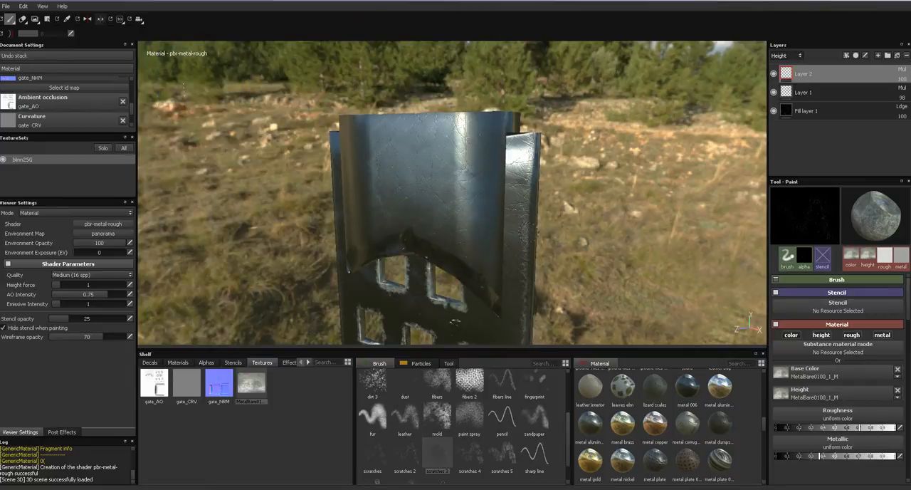
# - Paint scratches down the gate's left side edge on Layer 2 with the scratches 3 brush
pyautogui.keyDown('alt'); pyautogui.moveTo(530, 145); pyautogui.dragTo(646, 215); pyautogui.keyUp('alt')
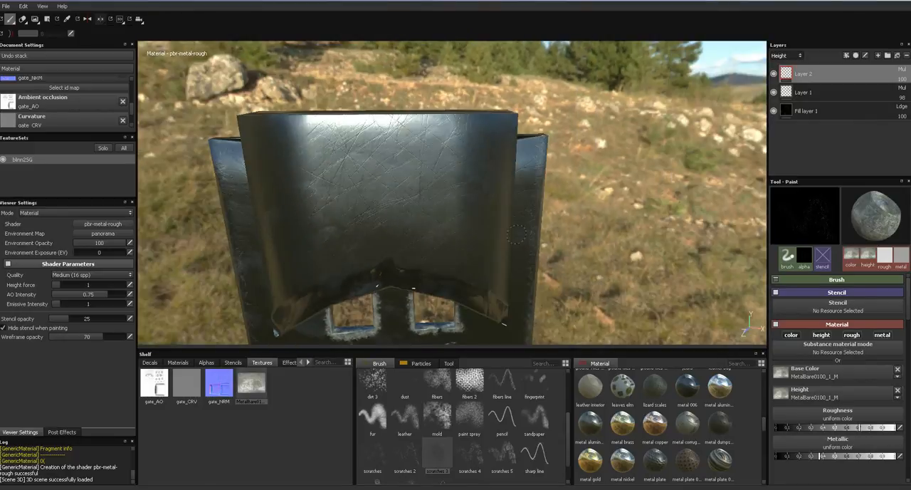
pyautogui.keyDown('alt'); pyautogui.moveTo(195, 203); pyautogui.dragTo(375, 187); pyautogui.keyUp('alt')
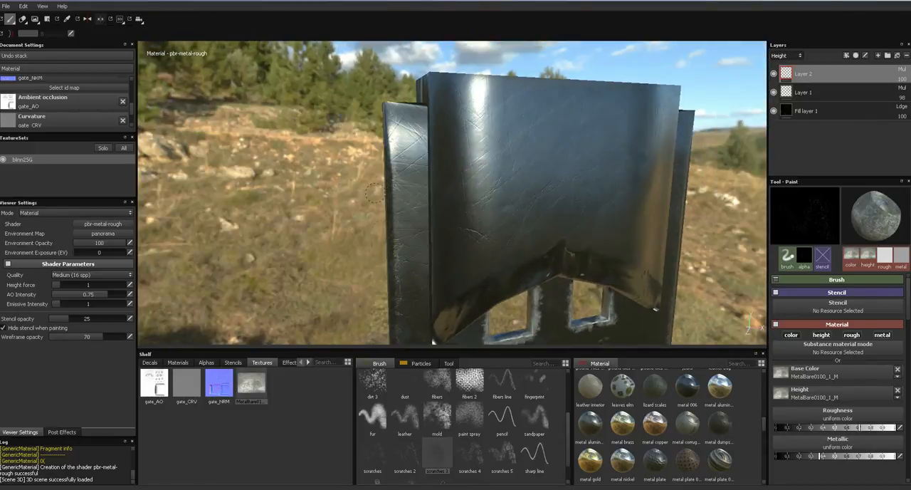
pyautogui.keyDown('alt'); pyautogui.moveTo(390, 299); pyautogui.dragTo(371, 198, button='middle'); pyautogui.keyUp('alt')
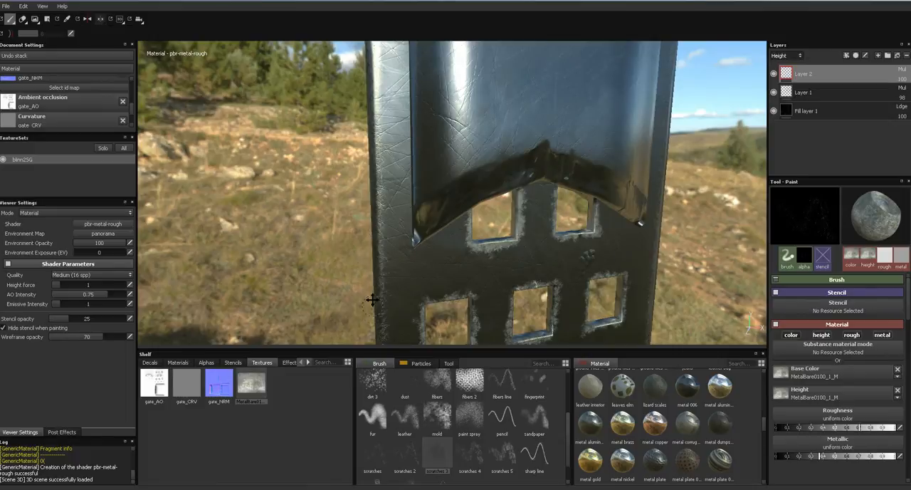
pyautogui.keyDown('alt'); pyautogui.moveTo(366, 310); pyautogui.dragTo(367, 270, button='middle'); pyautogui.keyUp('alt')
# - Examine the painted edges and window openings of the gate from several angles
pyautogui.keyDown('alt'); pyautogui.moveTo(319, 274); pyautogui.dragTo(203, 273); pyautogui.keyUp('alt')
pyautogui.keyDown('alt'); pyautogui.moveTo(452, 280); pyautogui.dragTo(519, 237); pyautogui.keyUp('alt')
pyautogui.keyDown('shift'); pyautogui.moveTo(519, 237); pyautogui.dragTo(617, 251, button='right'); pyautogui.keyUp('shift')
pyautogui.keyDown('alt'); pyautogui.moveTo(580, 239); pyautogui.dragTo(630, 232); pyautogui.keyUp('alt')
pyautogui.keyDown('alt'); pyautogui.moveTo(541, 239); pyautogui.dragTo(570, 229, button='right'); pyautogui.keyUp('alt')
pyautogui.keyDown('alt'); pyautogui.moveTo(569, 230); pyautogui.dragTo(678, 161, button='middle'); pyautogui.keyUp('alt')
pyautogui.keyDown('alt'); pyautogui.moveTo(640, 186); pyautogui.dragTo(669, 184); pyautogui.keyUp('alt')
pyautogui.keyDown('alt'); pyautogui.moveTo(619, 264); pyautogui.dragTo(629, 230, button='middle'); pyautogui.keyUp('alt')
pyautogui.keyDown('alt'); pyautogui.moveTo(558, 264); pyautogui.dragTo(598, 263, button='right'); pyautogui.keyUp('alt')
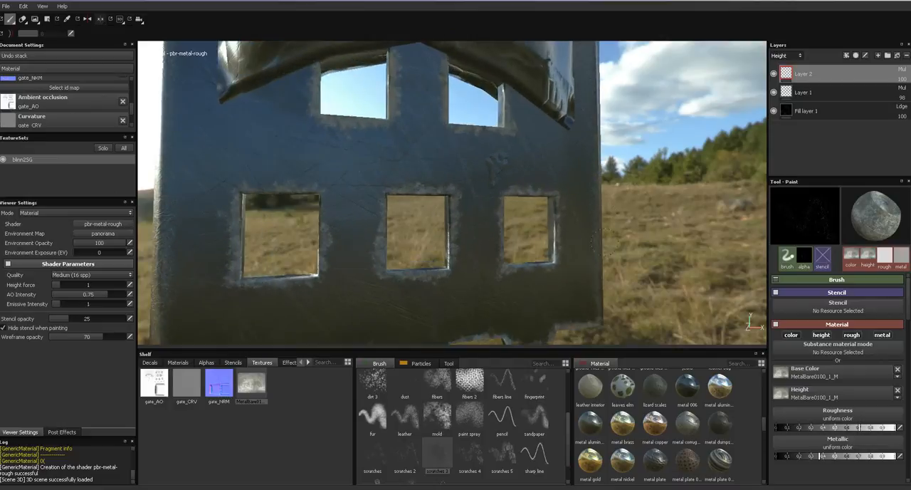
# - Select Layer 1 and show the layers' Base Color channel, with the gate's lower windows in close view
pyautogui.click(857, 97)
pyautogui.click(791, 56)
pyautogui.click(794, 62)
pyautogui.keyDown('alt'); pyautogui.moveTo(675, 182); pyautogui.dragTo(580, 191); pyautogui.keyUp('alt')
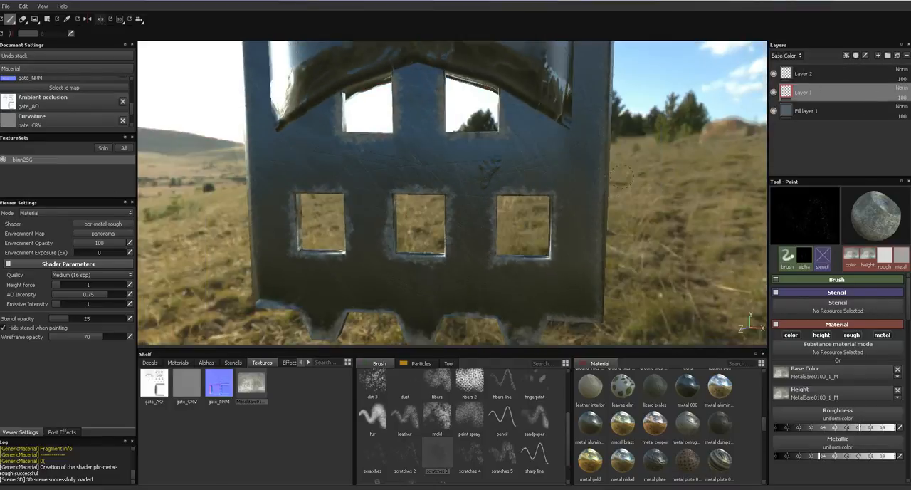
pyautogui.keyDown('alt'); pyautogui.moveTo(644, 179); pyautogui.dragTo(628, 141, button='middle'); pyautogui.keyUp('alt')
pyautogui.keyDown('alt'); pyautogui.moveTo(630, 150); pyautogui.dragTo(756, 157, button='right'); pyautogui.keyUp('alt')
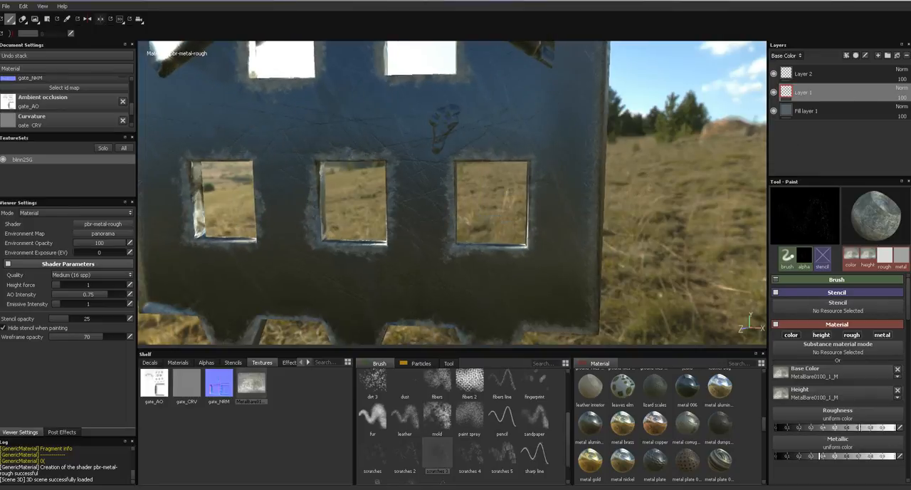
# - Try the Darken and Multiply blending modes on Layer 1's base color
pyautogui.click(902, 87)
pyautogui.click(871, 123)
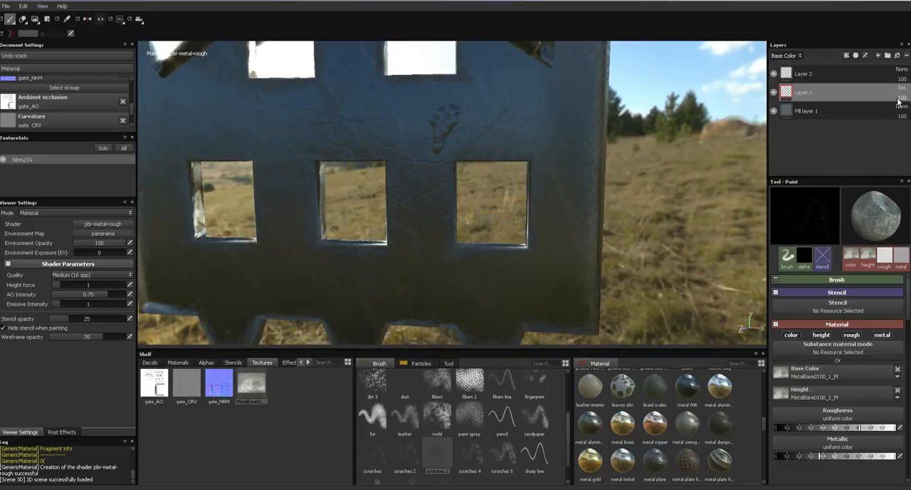
pyautogui.click(902, 88)
pyautogui.click(872, 129)
# - Examine the window edges from several angles, comparing the Base Color and Roughness channels with the full material view
pyautogui.keyDown('alt'); pyautogui.moveTo(679, 183); pyautogui.dragTo(695, 204); pyautogui.keyUp('alt')
pyautogui.keyDown('alt'); pyautogui.moveTo(677, 163); pyautogui.dragTo(657, 176); pyautogui.keyUp('alt')
pyautogui.keyDown('shift'); pyautogui.moveTo(657, 177); pyautogui.dragTo(634, 164, button='right'); pyautogui.keyUp('shift')
pyautogui.keyDown('alt'); pyautogui.moveTo(635, 163); pyautogui.dragTo(714, 140); pyautogui.keyUp('alt')
pyautogui.keyDown('alt'); pyautogui.moveTo(712, 174); pyautogui.dragTo(689, 211); pyautogui.keyUp('alt')
pyautogui.press('c')
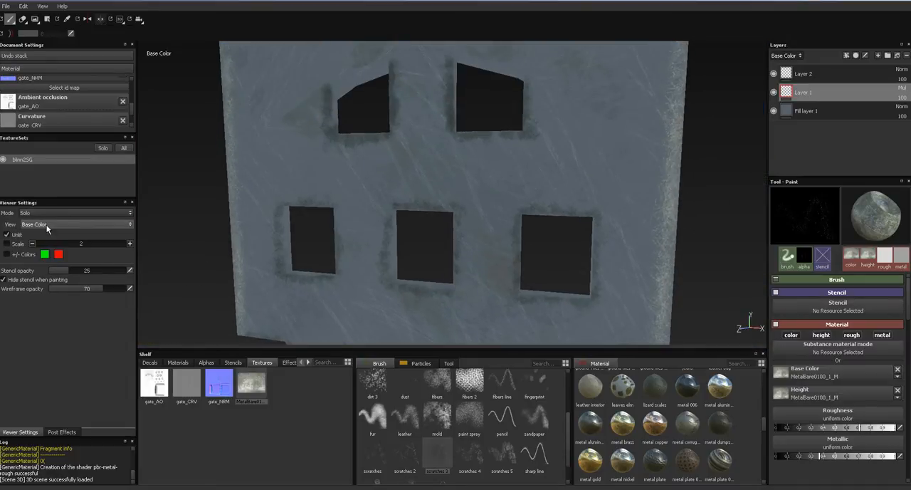
pyautogui.press('c')
pyautogui.press('c')
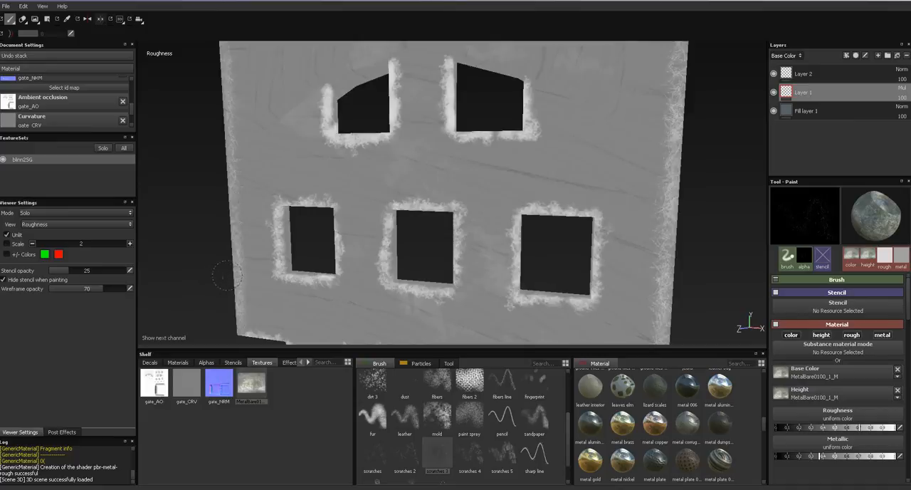
pyautogui.press('c')
pyautogui.press('c')
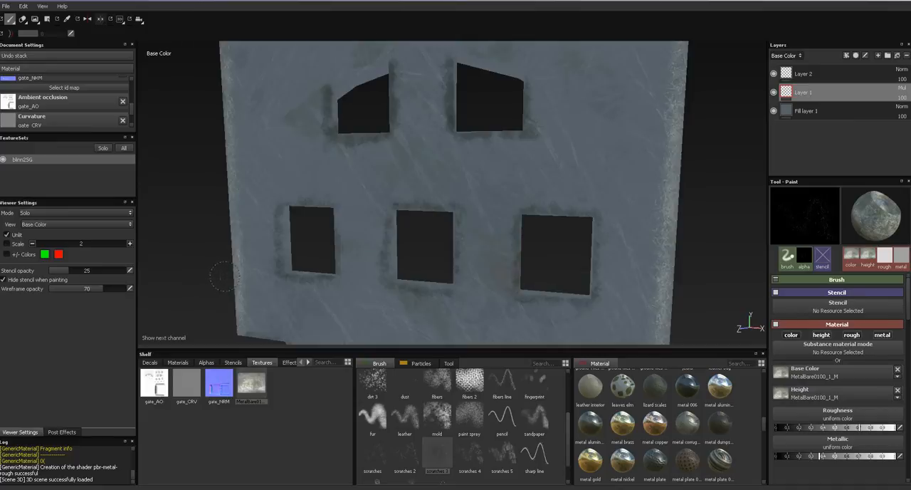
pyautogui.press('m')
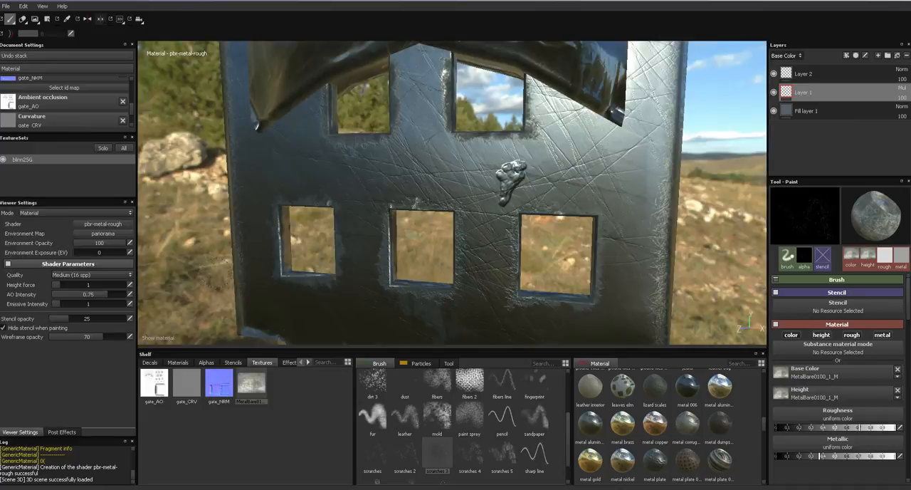
pyautogui.press('c')
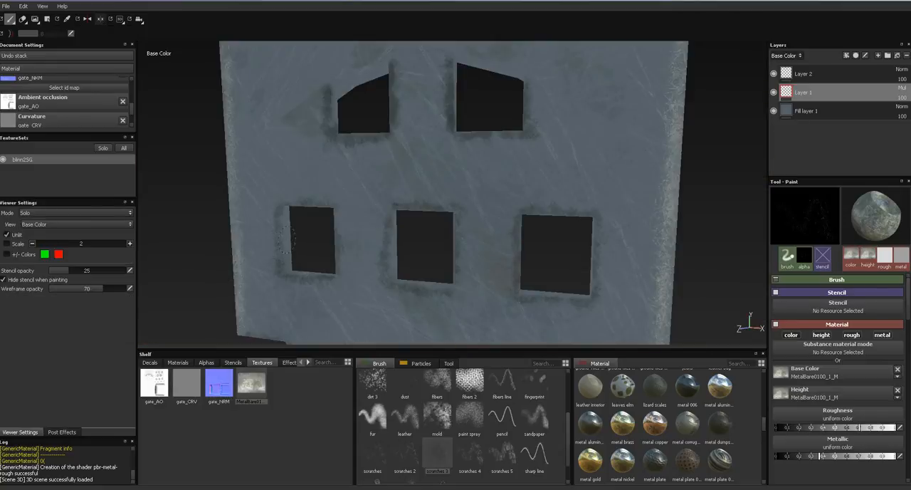
pyautogui.press('m')
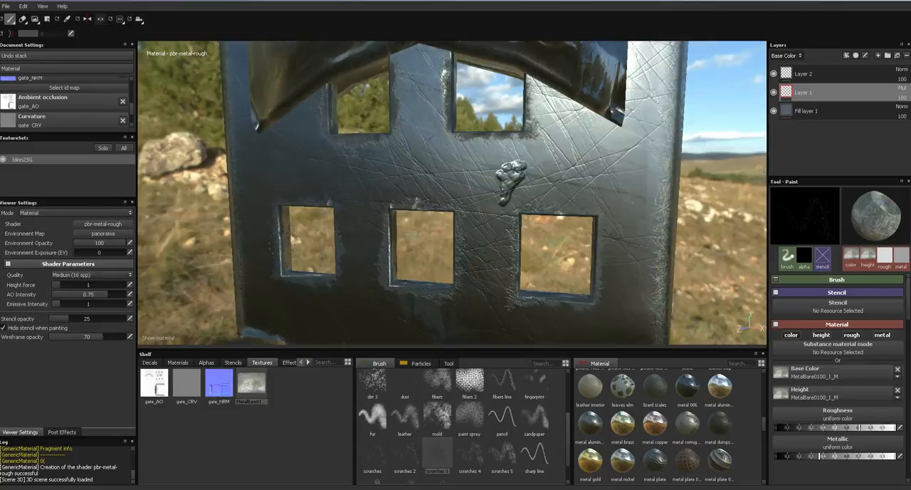
pyautogui.press('c')
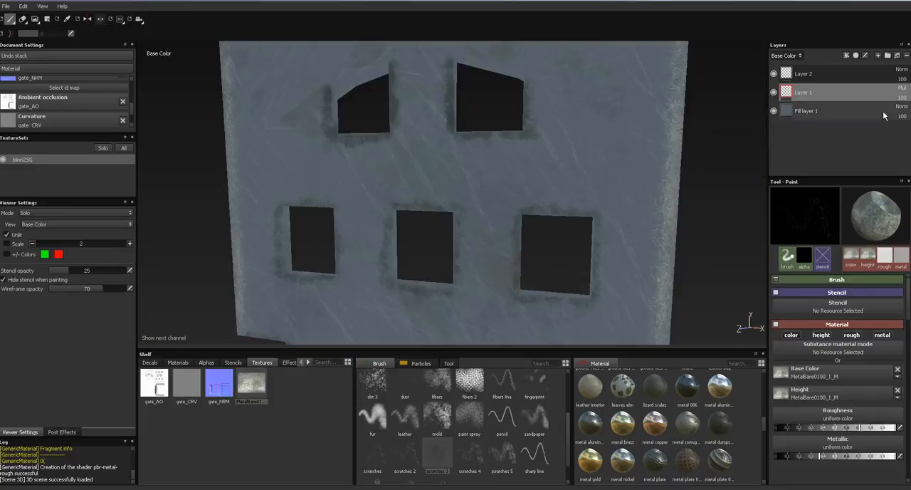
# - Try the Color burn, Linear burn and Lighten blending modes on Layer 1's base color
pyautogui.click(902, 87)
pyautogui.click(882, 138)
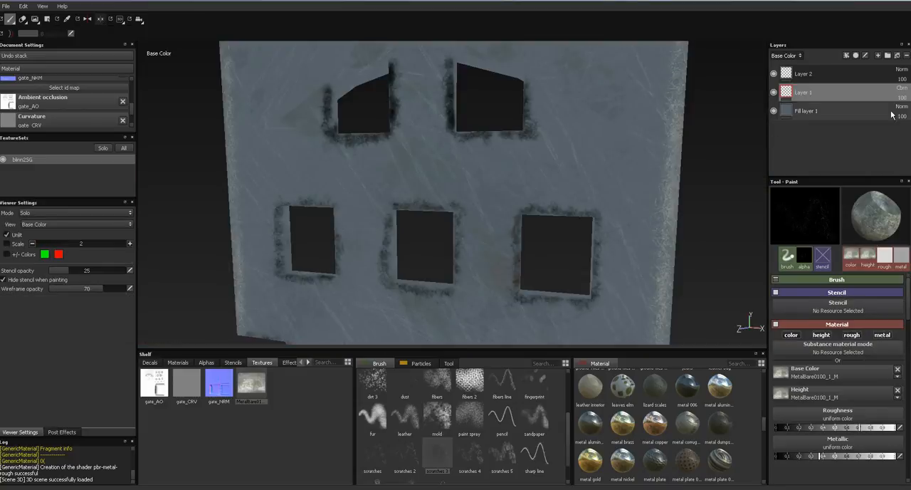
pyautogui.press('m')
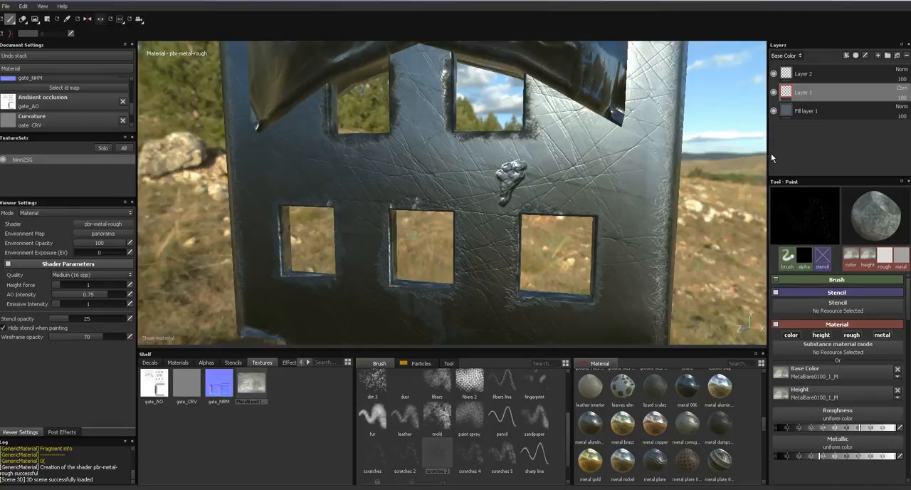
pyautogui.moveTo(719, 207)
pyautogui.keyDown('alt'); pyautogui.mouseDown()
pyautogui.moveTo(727, 176)
pyautogui.moveTo(706, 231)
pyautogui.moveTo(710, 221)
pyautogui.mouseUp(); pyautogui.keyUp('alt')
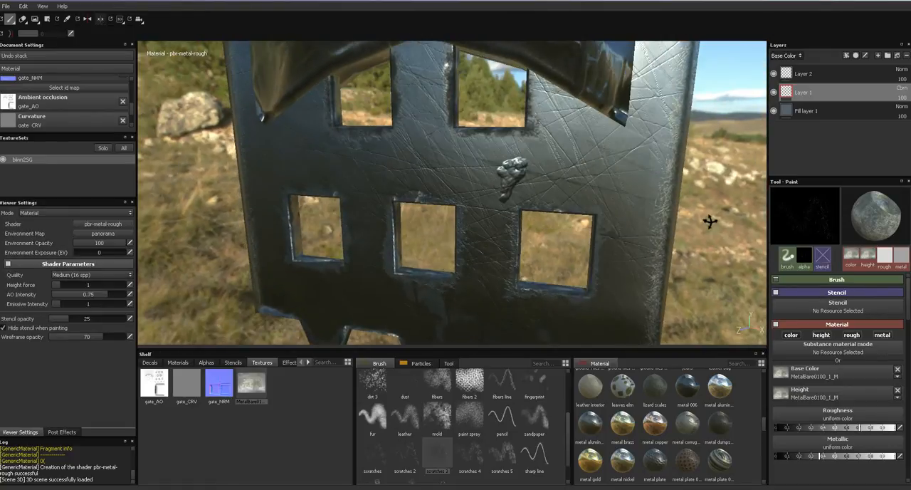
pyautogui.click(902, 95)
pyautogui.click(877, 146)
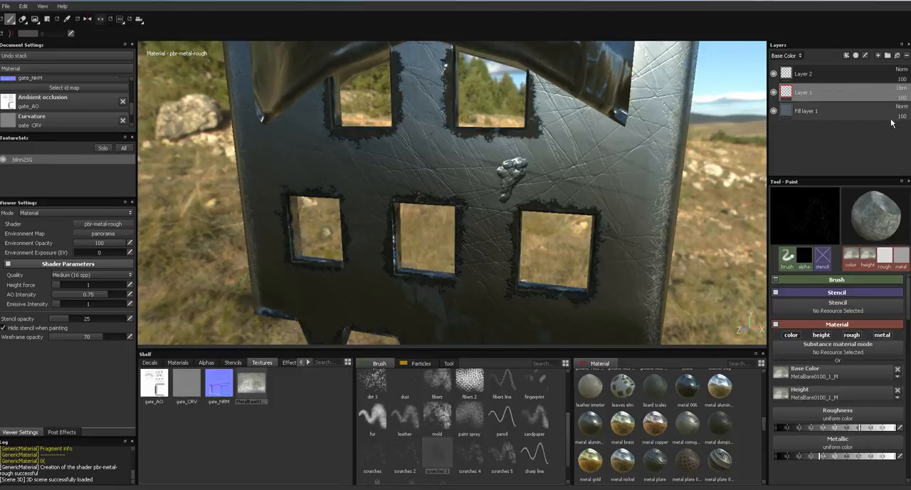
pyautogui.click(901, 100)
pyautogui.click(875, 158)
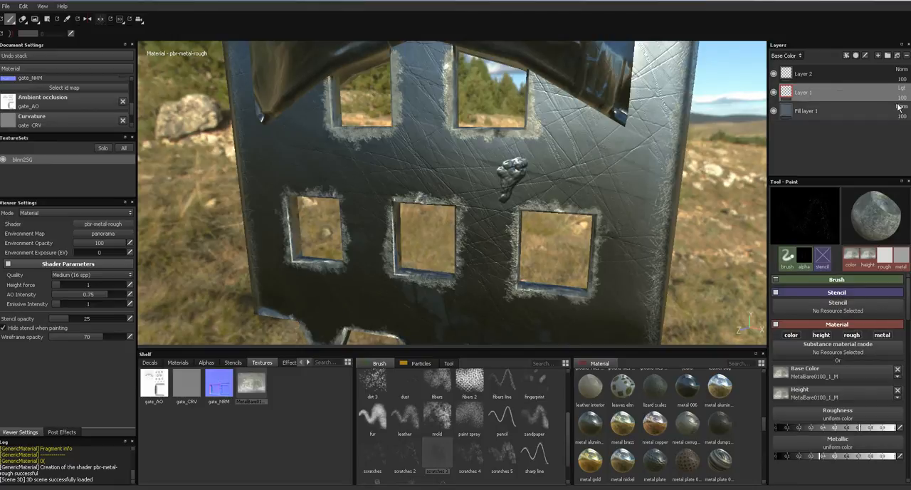
# - Try the Screen blending mode on Layer 1's base color with its opacity lowered to about 9
pyautogui.click(902, 93)
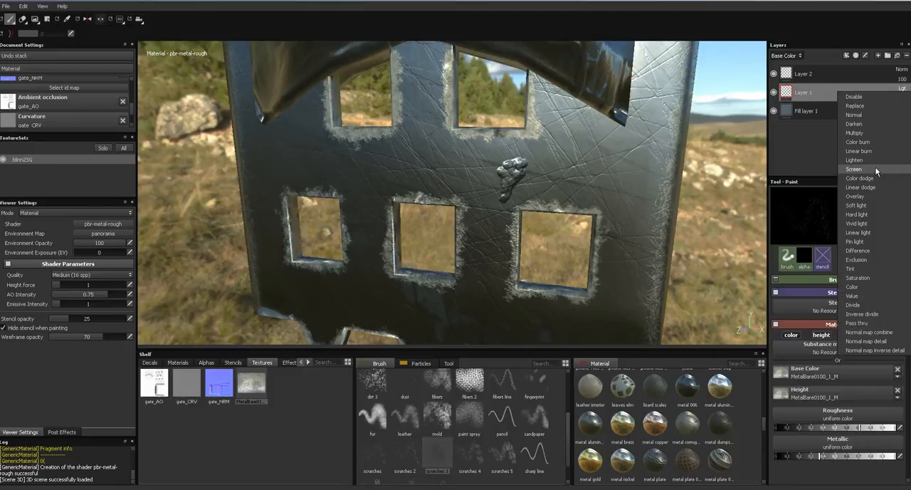
pyautogui.click(878, 173)
pyautogui.click(903, 98)
pyautogui.click(890, 107)
pyautogui.moveTo(883, 110); pyautogui.dragTo(878, 111)
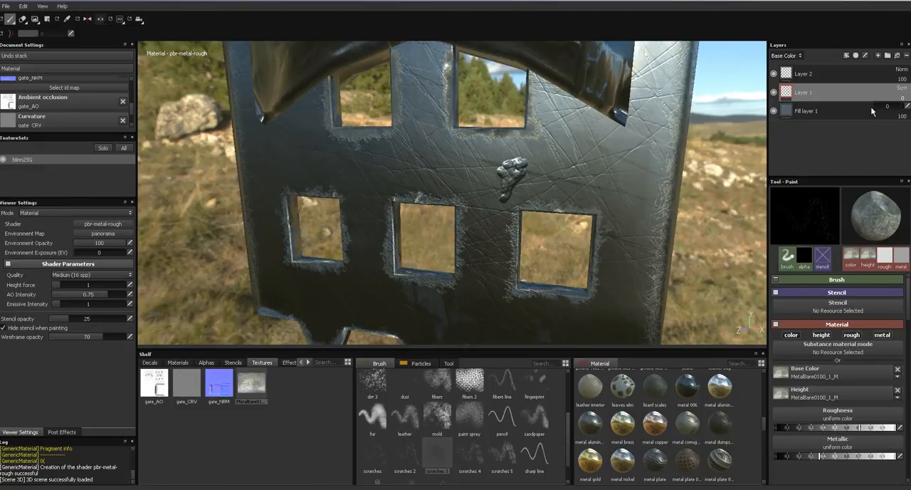
# - Cycle through the gate's individual channels, return to the material view and examine its lower edge
pyautogui.keyDown('alt'); pyautogui.moveTo(724, 198); pyautogui.dragTo(706, 213); pyautogui.keyUp('alt')
pyautogui.press('c')
pyautogui.press('c')
pyautogui.press('c')
pyautogui.press('c')
pyautogui.press('c')
pyautogui.press('m')
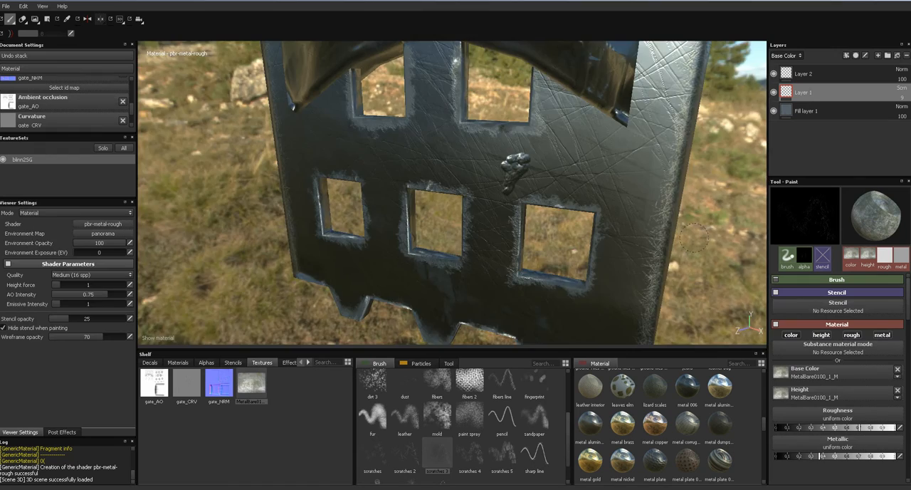
pyautogui.keyDown('alt'); pyautogui.moveTo(694, 242); pyautogui.dragTo(541, 263); pyautogui.keyUp('alt')
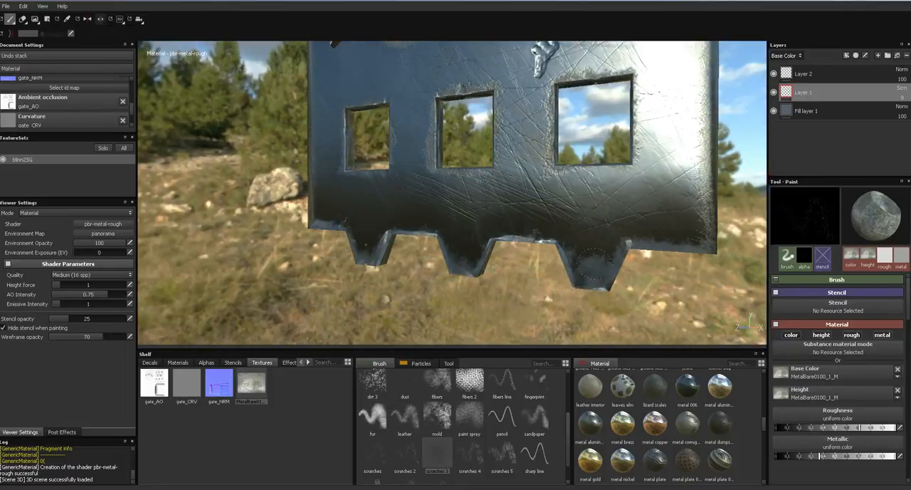
# - Try Multiply blending on Layer 1's base color again and check the gate channel by channel
pyautogui.click(902, 89)
pyautogui.click(855, 133)
pyautogui.keyDown('alt'); pyautogui.moveTo(641, 271); pyautogui.dragTo(707, 166); pyautogui.keyUp('alt')
pyautogui.press('c')
pyautogui.press('c')
pyautogui.press('c')
pyautogui.press('c')
pyautogui.press('c')
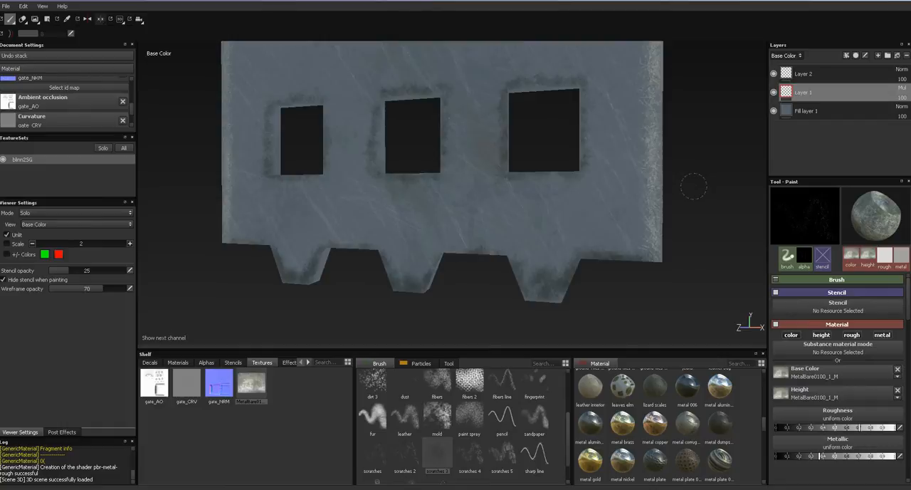
pyautogui.press('m')
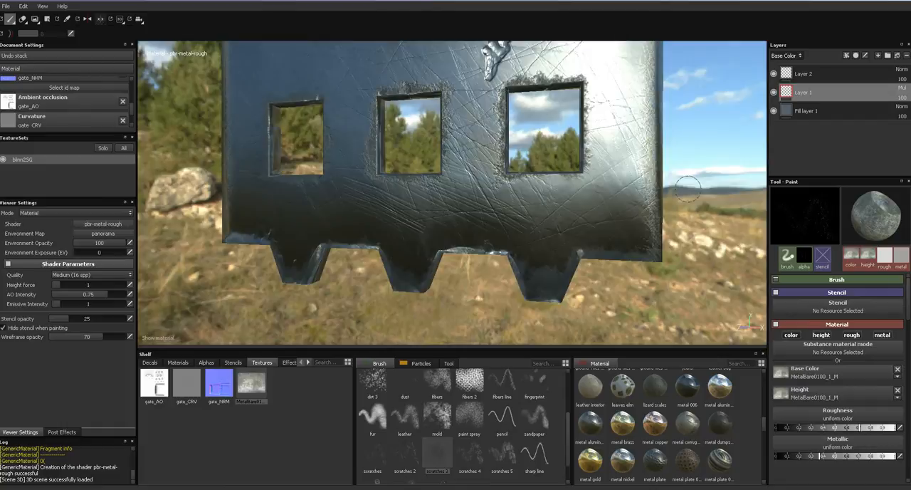
# - Set Layer 1's base color blending mode to Normal and lower its opacity to about 48
pyautogui.click(901, 88)
pyautogui.click(892, 115)
pyautogui.click(902, 98)
pyautogui.moveTo(893, 106); pyautogui.dragTo(881, 109)
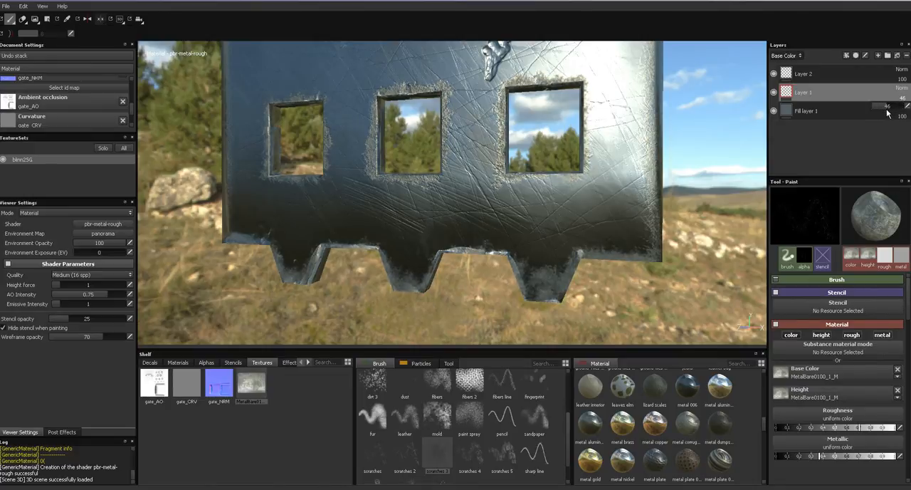
# - Frame the gate's upper part and choose the dirt brush listed just before dirt 2
pyautogui.keyDown('alt'); pyautogui.moveTo(672, 186); pyautogui.dragTo(626, 206); pyautogui.keyUp('alt')
pyautogui.keyDown('alt'); pyautogui.moveTo(626, 207); pyautogui.dragTo(585, 265, button='right'); pyautogui.keyUp('alt')
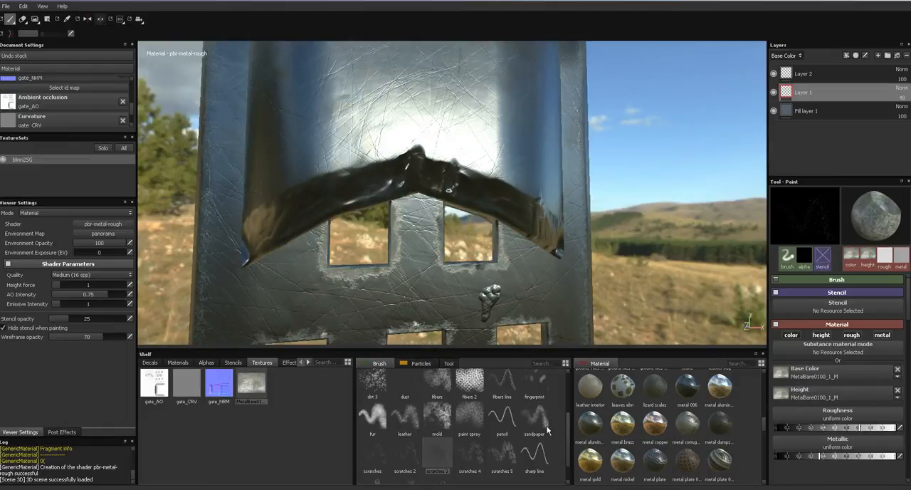
pyautogui.moveTo(568, 436); pyautogui.dragTo(560, 405)
pyautogui.click(510, 412)
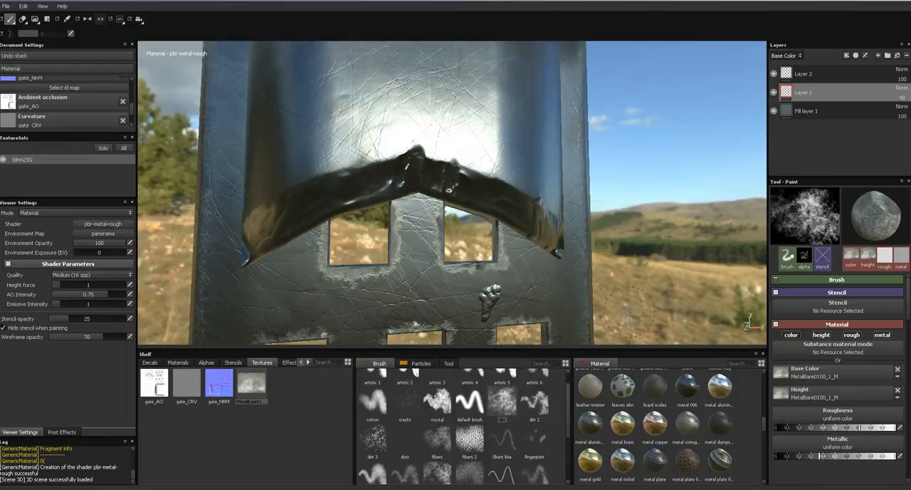
# - Add a new paint layer above Layer 2 and paint the dirt texture along the upper panel's lower edge
pyautogui.click(847, 73)
pyautogui.click(900, 70)
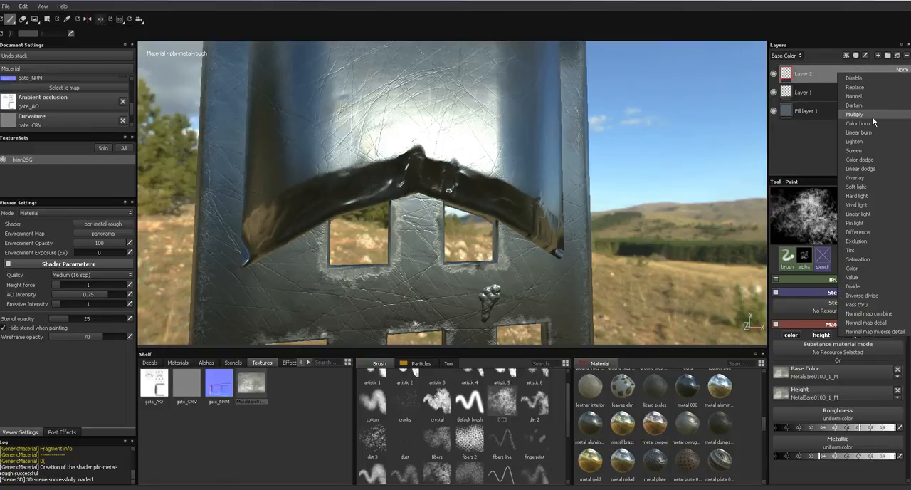
pyautogui.click(830, 54)
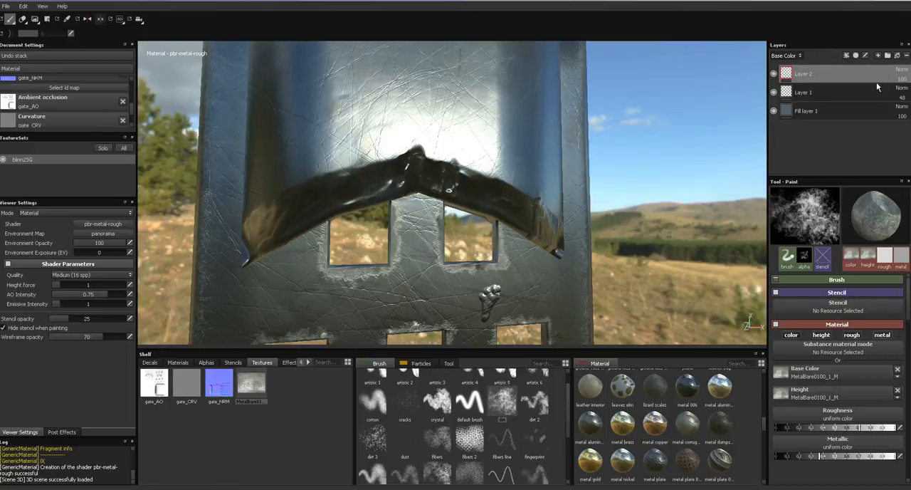
pyautogui.click(878, 57)
pyautogui.keyDown('alt'); pyautogui.moveTo(499, 179); pyautogui.dragTo(562, 209, button='middle'); pyautogui.keyUp('alt')
pyautogui.moveTo(343, 235)
pyautogui.mouseDown()
pyautogui.moveTo(405, 203)
pyautogui.moveTo(484, 181)
pyautogui.moveTo(548, 201)
pyautogui.mouseUp()
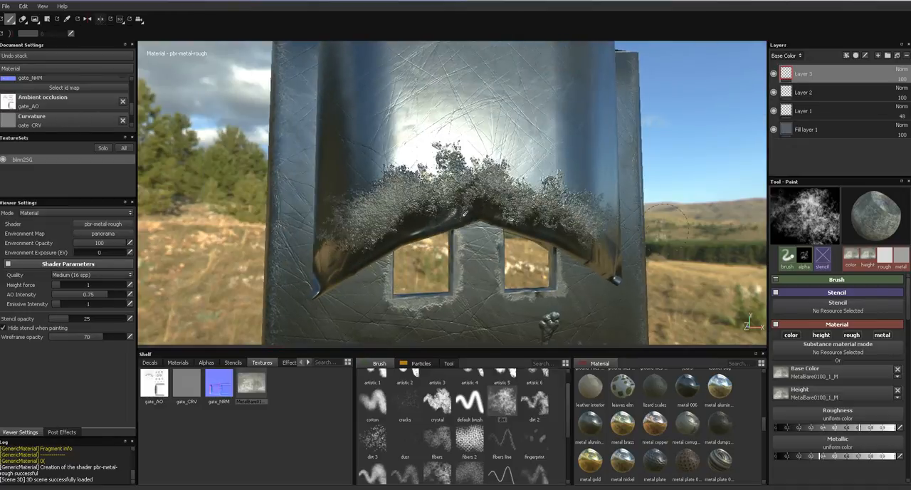
# - Try extending the dirt strokes down over the panel's curved lower lip
pyautogui.keyDown('alt'); pyautogui.moveTo(594, 217); pyautogui.dragTo(614, 237); pyautogui.keyUp('alt')
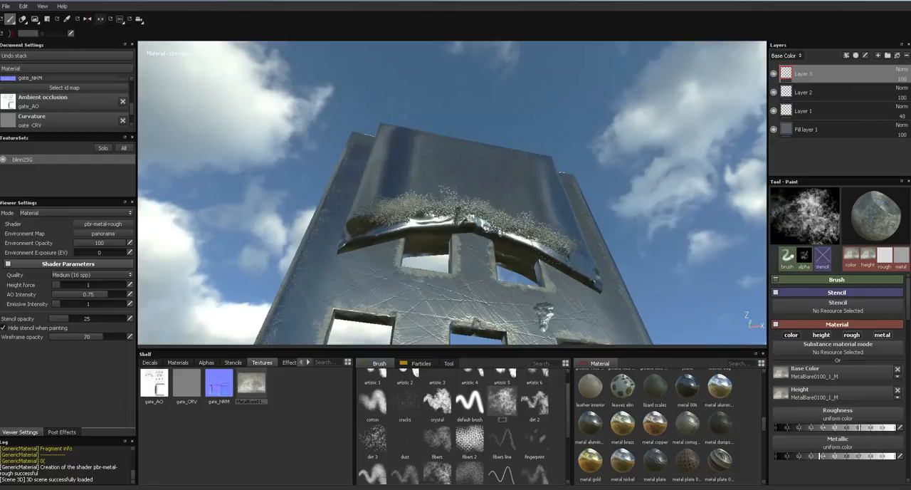
pyautogui.moveTo(579, 269)
pyautogui.mouseDown()
pyautogui.moveTo(470, 225)
pyautogui.moveTo(367, 238)
pyautogui.mouseUp()
pyautogui.keyDown('alt'); pyautogui.moveTo(613, 192); pyautogui.dragTo(573, 253); pyautogui.keyUp('alt')
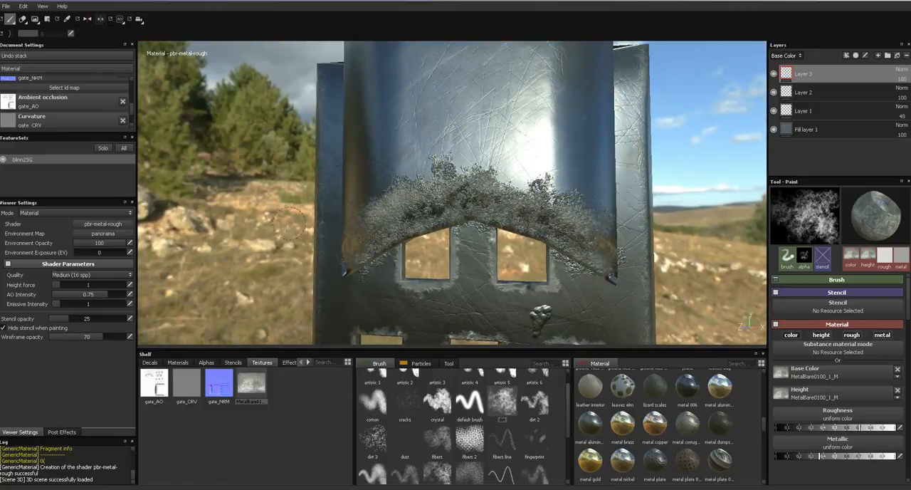
pyautogui.keyDown('alt'); pyautogui.moveTo(288, 225); pyautogui.dragTo(276, 206); pyautogui.keyUp('alt')
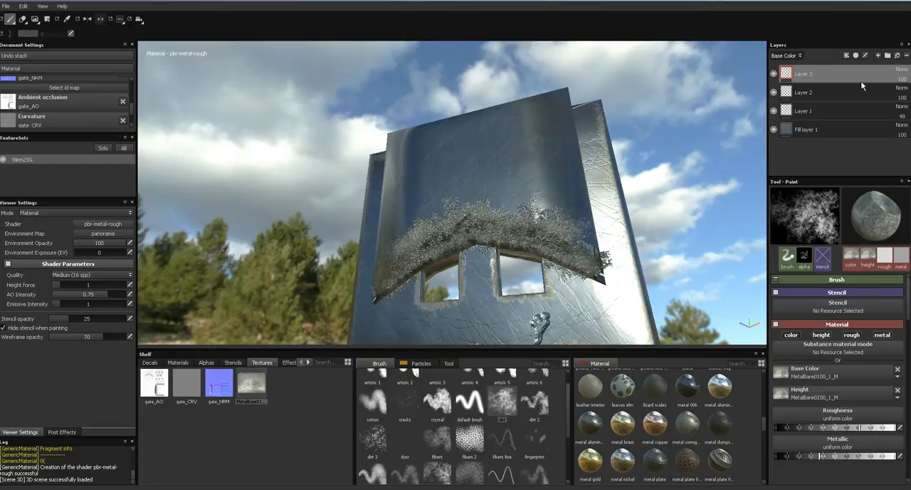
pyautogui.click(901, 70)
pyautogui.click(829, 57)
# - Examine the dirt and, with the Geometry Decal tool active, the mesh faces around the panel's arched edge
pyautogui.keyDown('alt'); pyautogui.moveTo(624, 177); pyautogui.dragTo(611, 189); pyautogui.keyUp('alt')
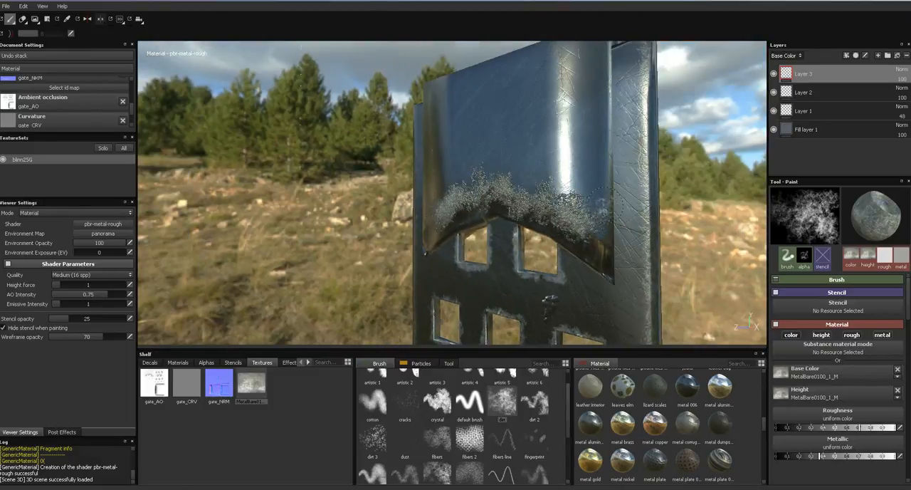
pyautogui.keyDown('alt'); pyautogui.moveTo(555, 198); pyautogui.dragTo(669, 176); pyautogui.keyUp('alt')
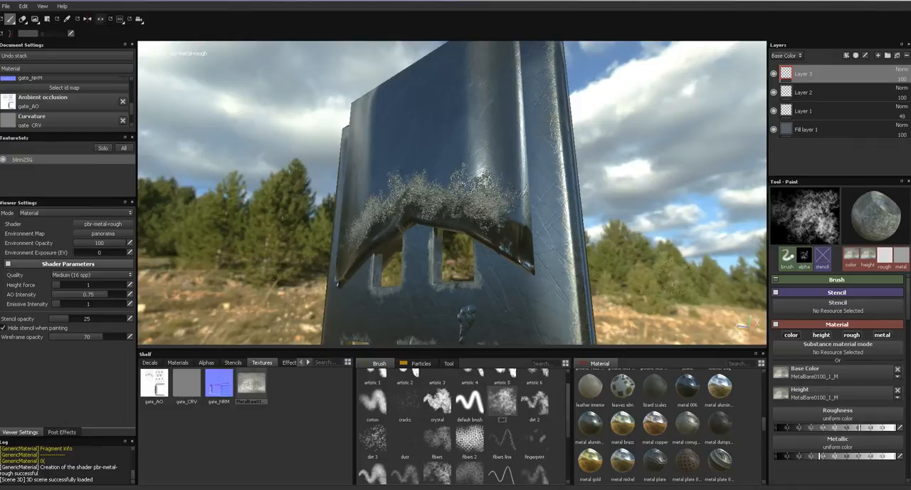
pyautogui.keyDown('alt'); pyautogui.moveTo(606, 253); pyautogui.dragTo(623, 246); pyautogui.keyUp('alt')
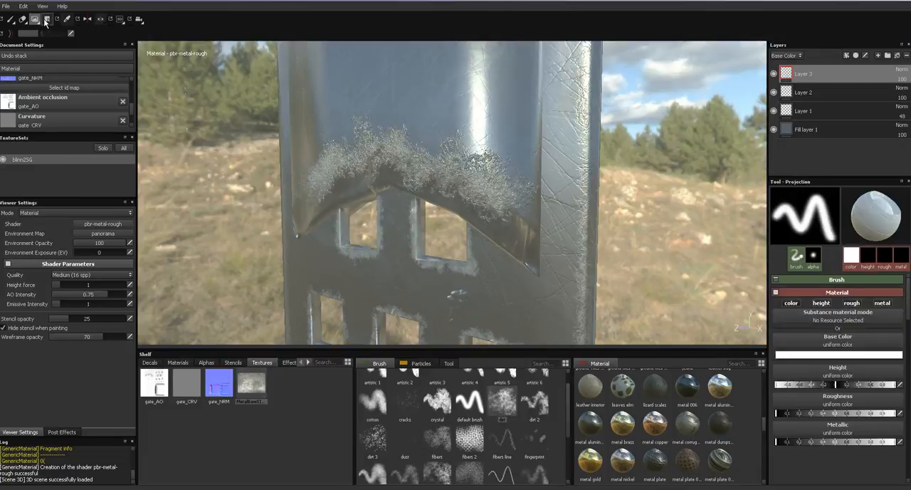
pyautogui.click(46, 19)
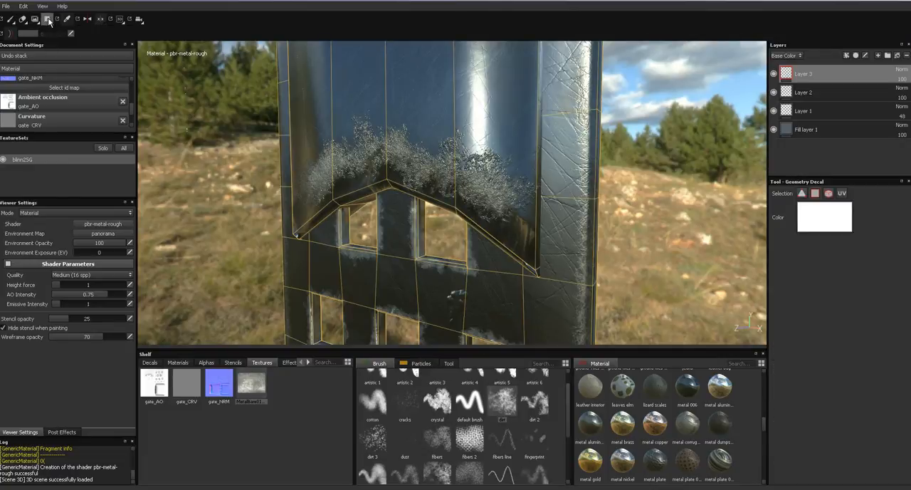
pyautogui.keyDown('alt'); pyautogui.moveTo(630, 177); pyautogui.dragTo(612, 144); pyautogui.keyUp('alt')
pyautogui.keyDown('alt'); pyautogui.moveTo(402, 135); pyautogui.dragTo(547, 104); pyautogui.keyUp('alt')
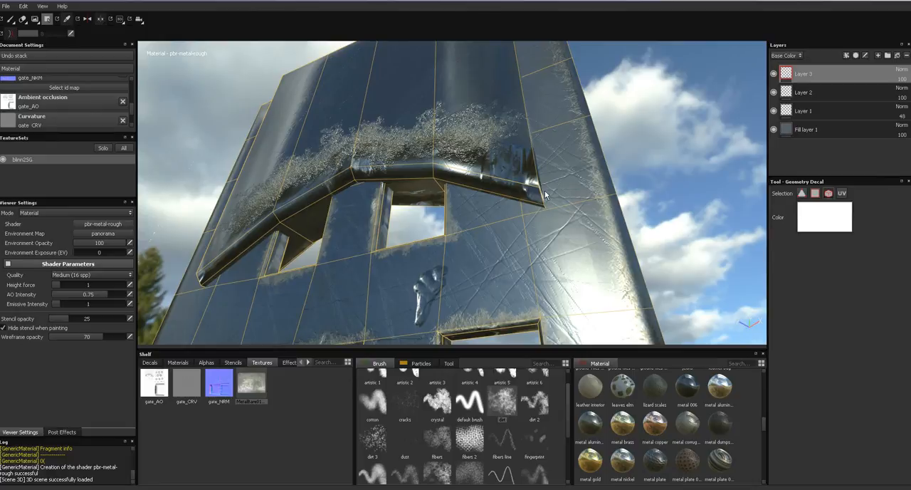
pyautogui.keyDown('shift'); pyautogui.moveTo(527, 194); pyautogui.dragTo(613, 194, button='right'); pyautogui.keyUp('shift')
pyautogui.keyDown('alt'); pyautogui.moveTo(560, 193); pyautogui.dragTo(505, 247); pyautogui.keyUp('alt')
pyautogui.keyDown('alt'); pyautogui.moveTo(506, 245); pyautogui.dragTo(620, 208); pyautogui.keyUp('alt')
pyautogui.keyDown('alt'); pyautogui.moveTo(620, 207); pyautogui.dragTo(688, 202, button='right'); pyautogui.keyUp('alt')
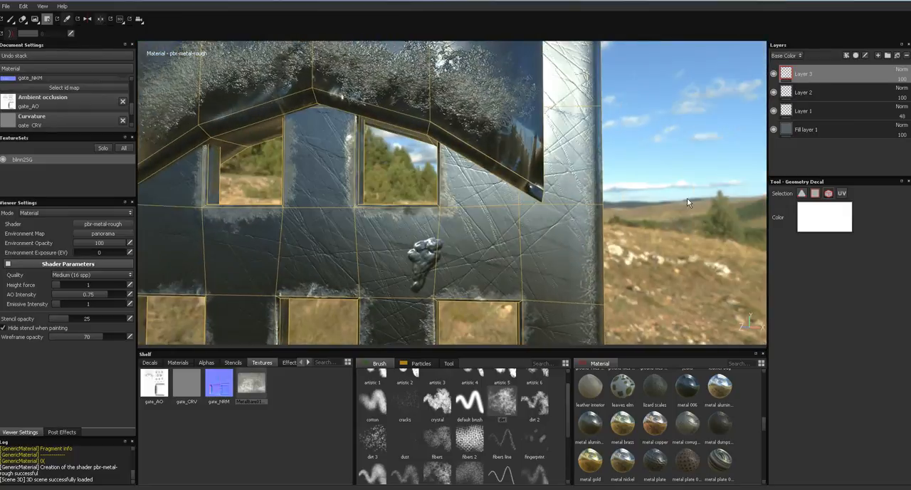
# - Add a black mask to Layer 3 and set the Geometry Decal color to white
pyautogui.click(855, 56)
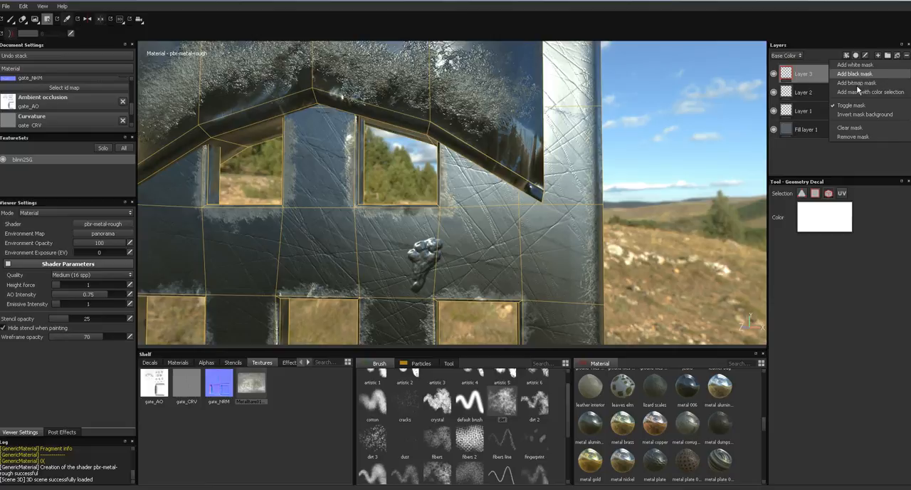
pyautogui.click(855, 74)
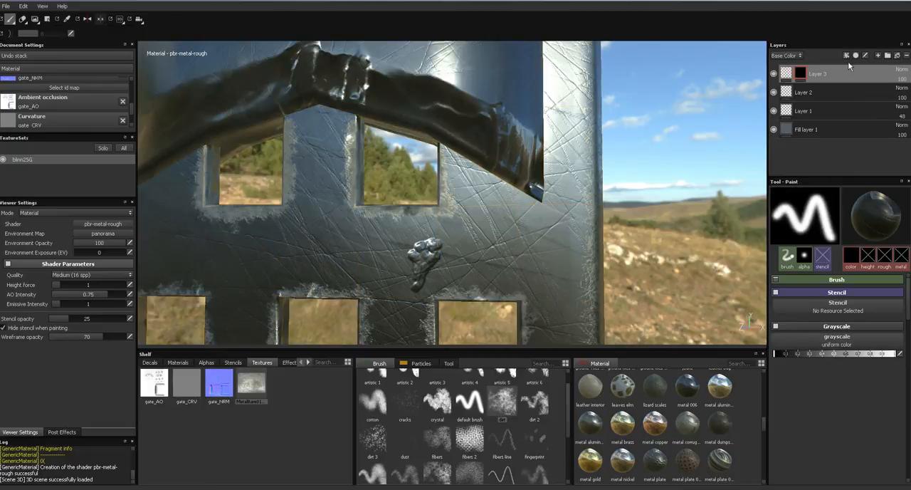
pyautogui.click(49, 20)
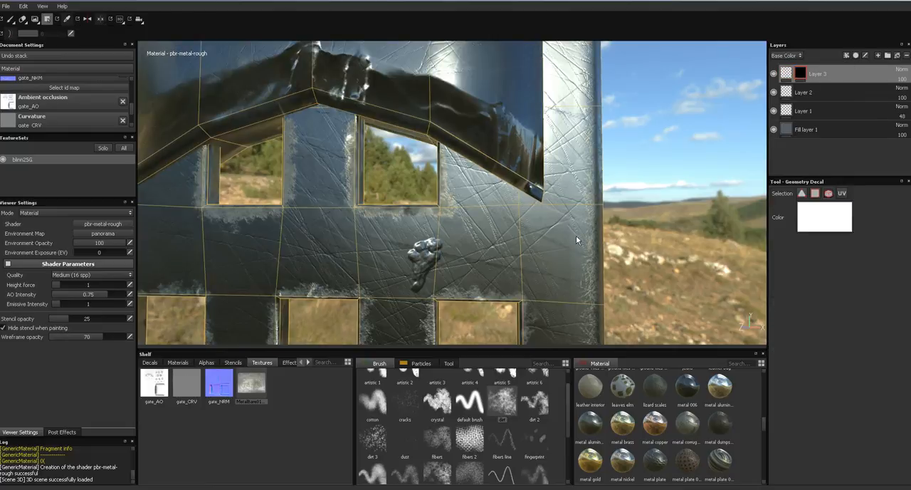
pyautogui.click(829, 221)
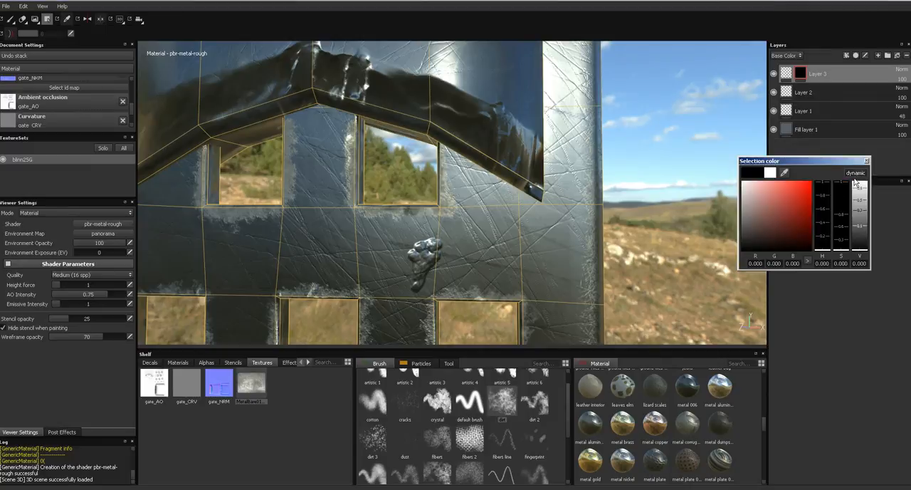
pyautogui.moveTo(797, 217); pyautogui.dragTo(737, 176)
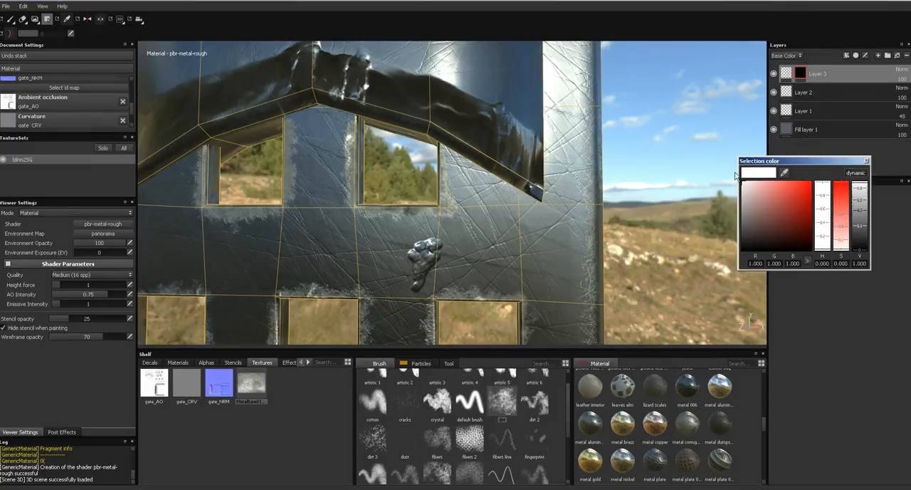
pyautogui.click(867, 162)
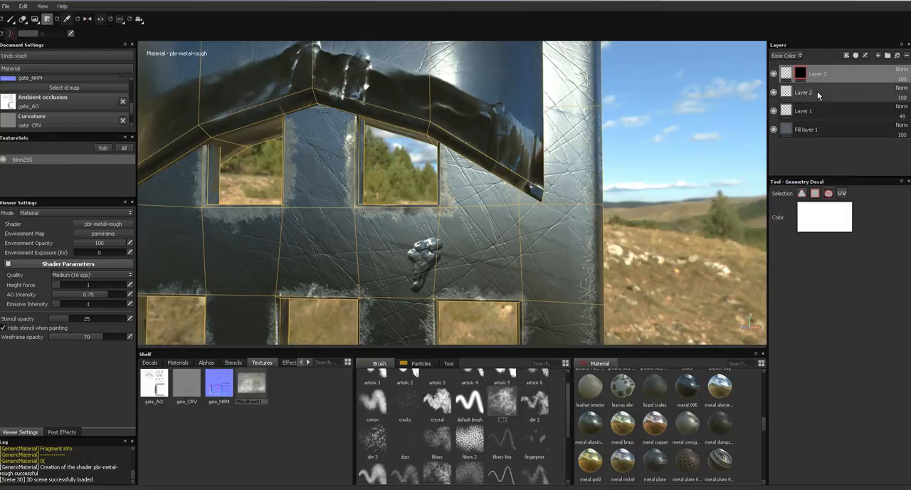
# - Reveal Layer 3's dirt on the upper panel by filling its geometry white in the mask
pyautogui.keyDown('alt'); pyautogui.moveTo(620, 206); pyautogui.dragTo(599, 187); pyautogui.keyUp('alt')
pyautogui.click(502, 191)
pyautogui.keyDown('alt'); pyautogui.moveTo(440, 244); pyautogui.dragTo(515, 188); pyautogui.keyUp('alt')
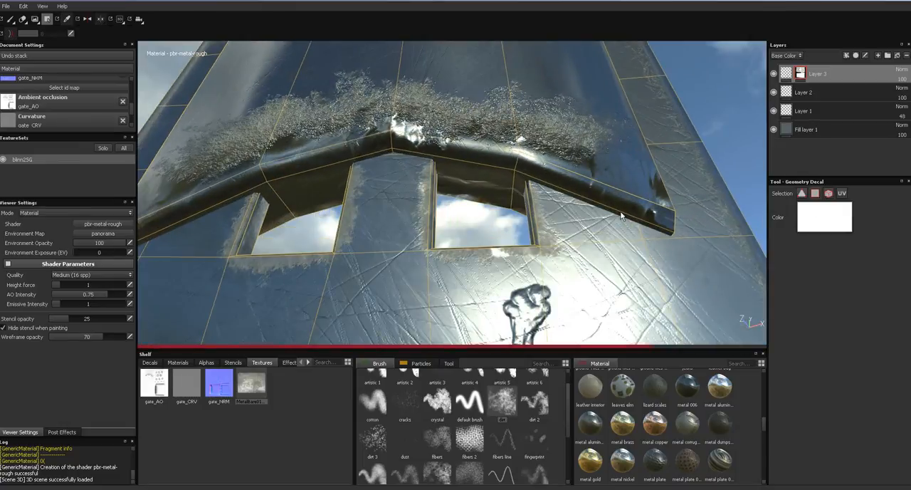
# - Check the masked dirt channel by channel and return to the material view
pyautogui.click(824, 217)
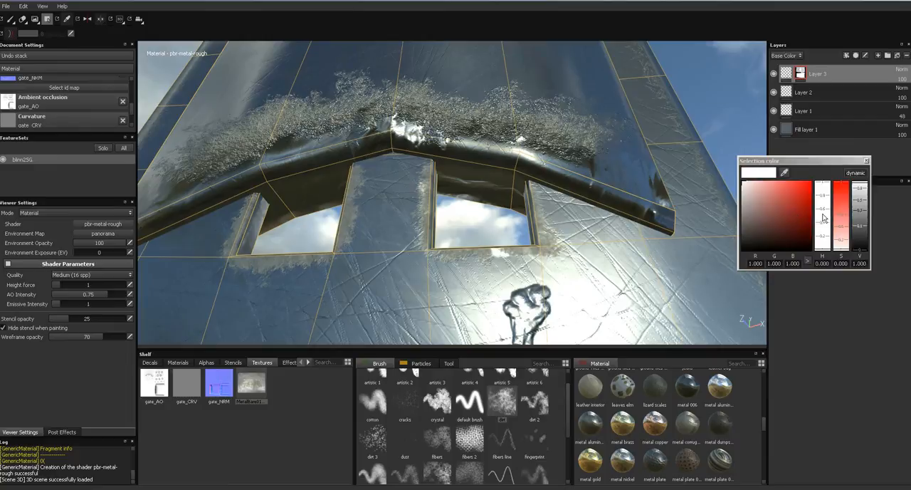
pyautogui.click(866, 161)
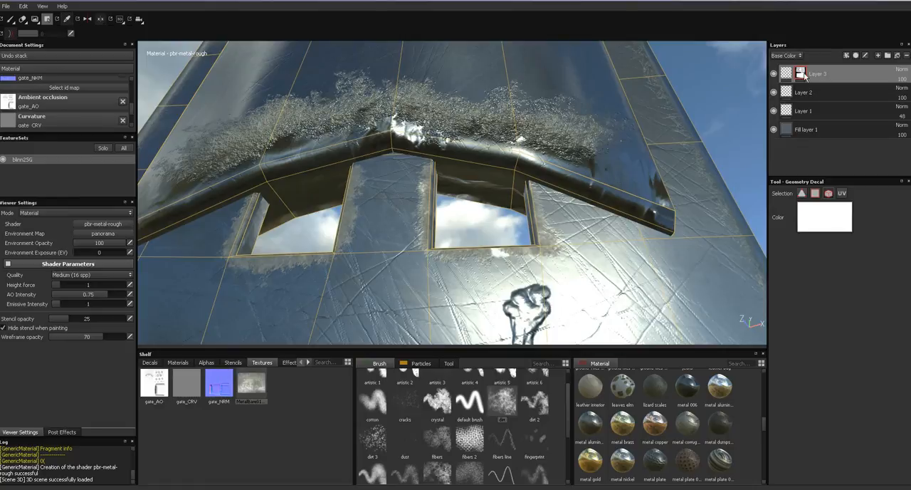
pyautogui.keyDown('alt'); pyautogui.moveTo(513, 210); pyautogui.dragTo(478, 253); pyautogui.keyUp('alt')
pyautogui.press('c')
pyautogui.press('c')
pyautogui.press('c')
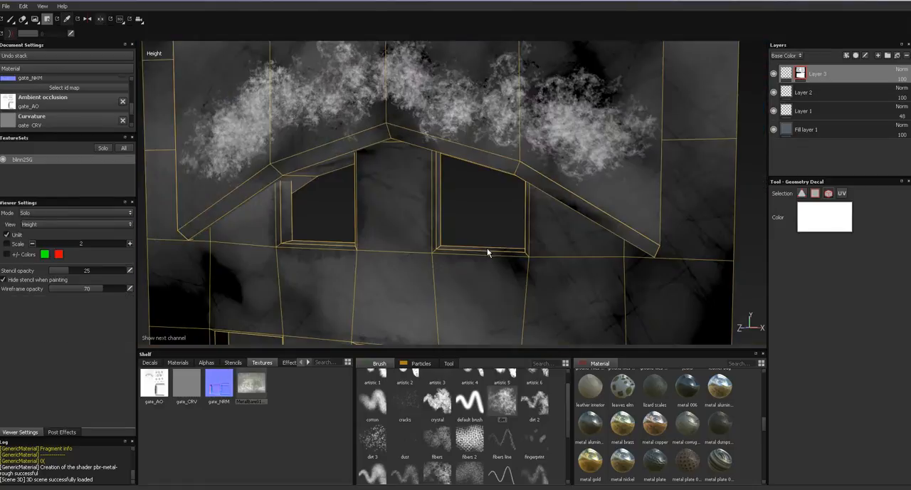
pyautogui.press('c')
pyautogui.press('c')
pyautogui.press('m')
pyautogui.moveTo(491, 230)
pyautogui.keyDown('alt'); pyautogui.mouseDown()
pyautogui.moveTo(358, 230)
pyautogui.moveTo(498, 235)
pyautogui.mouseUp(); pyautogui.keyUp('alt')
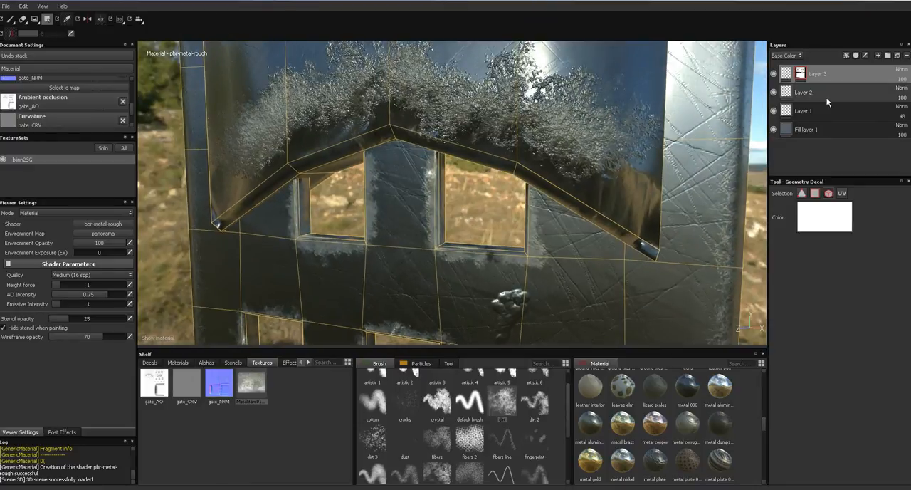
# - Set Geometry Decal to polygon selection with black and mask out the frame faces around the gate's top windows
pyautogui.click(815, 193)
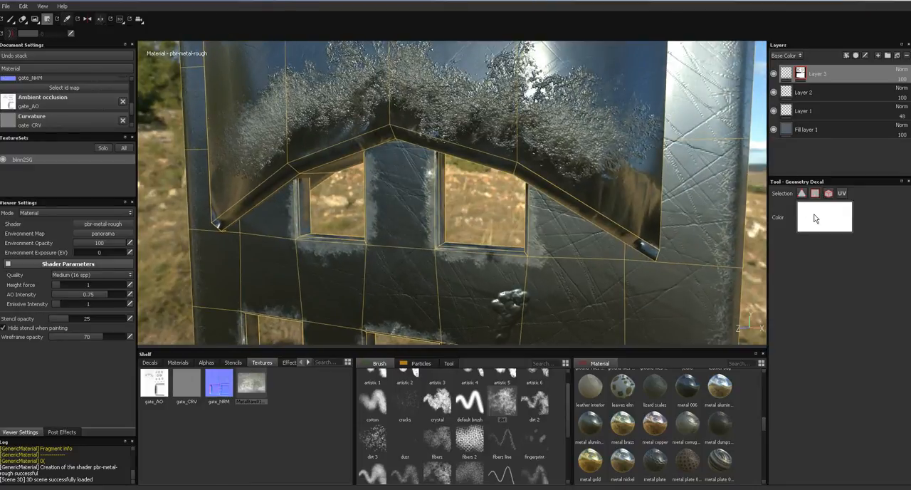
pyautogui.click(819, 218)
pyautogui.click(751, 240)
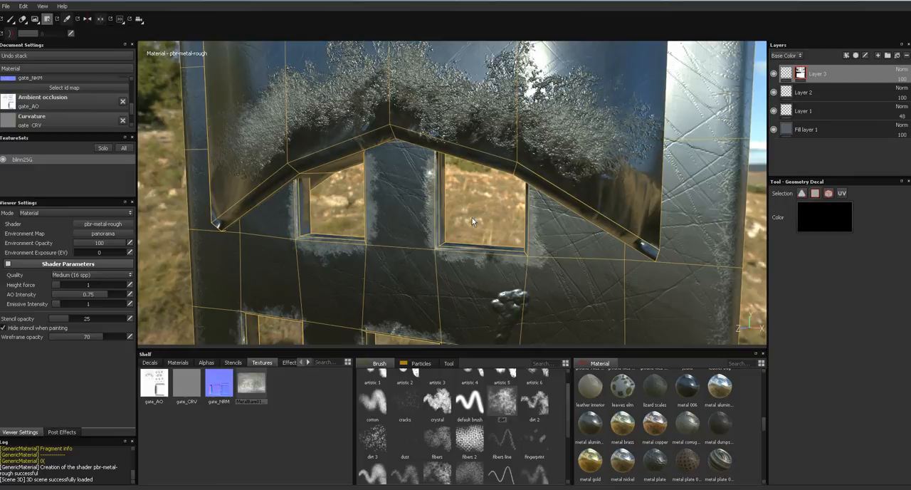
pyautogui.keyDown('alt'); pyautogui.moveTo(369, 220); pyautogui.dragTo(423, 173); pyautogui.keyUp('alt')
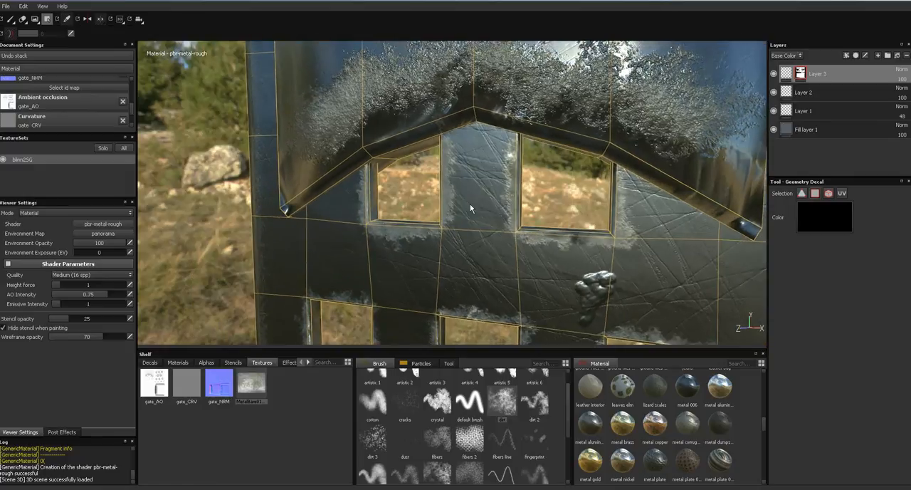
pyautogui.keyDown('alt'); pyautogui.moveTo(531, 245); pyautogui.dragTo(505, 189); pyautogui.keyUp('alt')
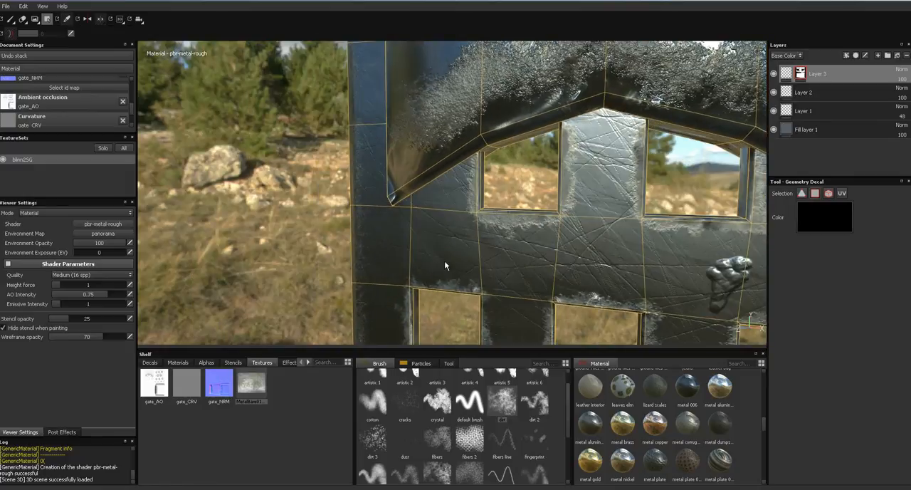
pyautogui.keyDown('alt'); pyautogui.moveTo(385, 281); pyautogui.dragTo(446, 271); pyautogui.keyUp('alt')
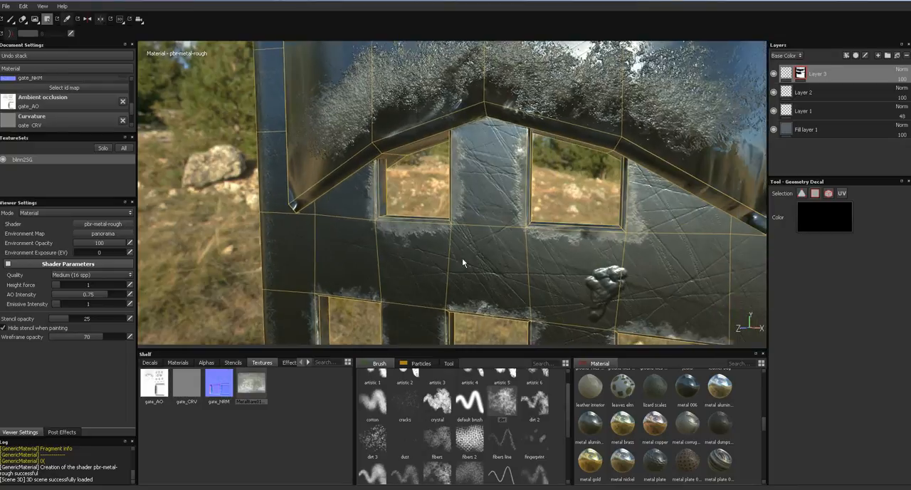
pyautogui.keyDown('alt'); pyautogui.moveTo(517, 259); pyautogui.dragTo(514, 199, button='right'); pyautogui.keyUp('alt')
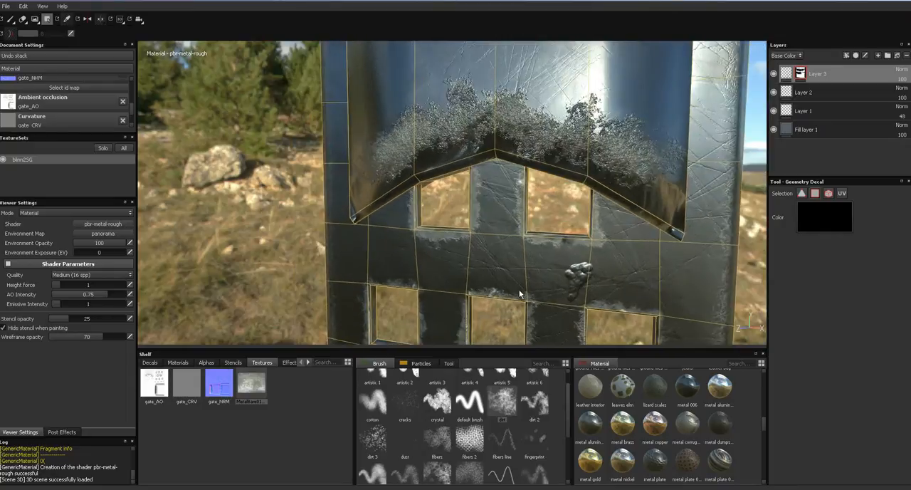
# - Fill the remaining lower bars and side frame of the gate with black in Layer 3's mask
pyautogui.keyDown('alt'); pyautogui.moveTo(516, 278); pyautogui.dragTo(514, 236, button='right'); pyautogui.keyUp('alt')
pyautogui.moveTo(376, 271); pyautogui.dragTo(676, 399)
pyautogui.keyDown('alt'); pyautogui.moveTo(627, 306); pyautogui.dragTo(607, 199, button='middle'); pyautogui.keyUp('alt')
pyautogui.moveTo(357, 263); pyautogui.dragTo(682, 323)
pyautogui.keyDown('alt'); pyautogui.moveTo(672, 262); pyautogui.dragTo(650, 380, button='middle'); pyautogui.keyUp('alt')
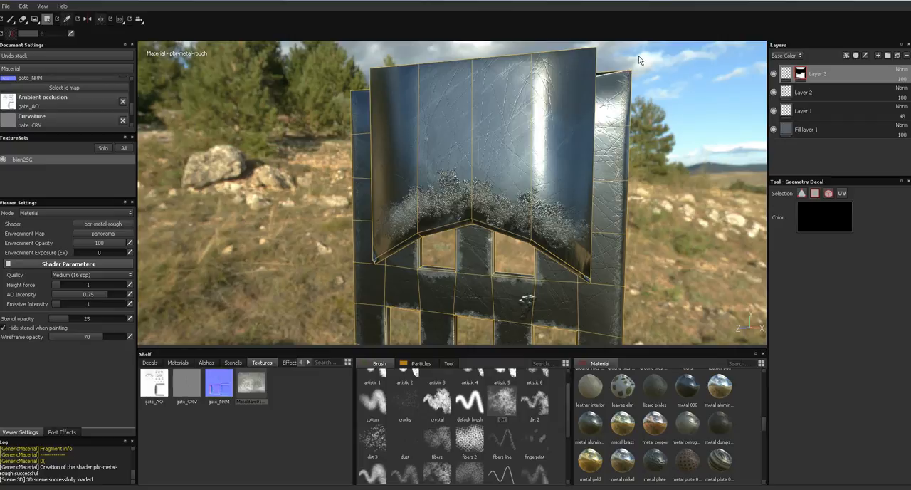
pyautogui.keyDown('alt'); pyautogui.moveTo(272, 153); pyautogui.dragTo(356, 161); pyautogui.keyUp('alt')
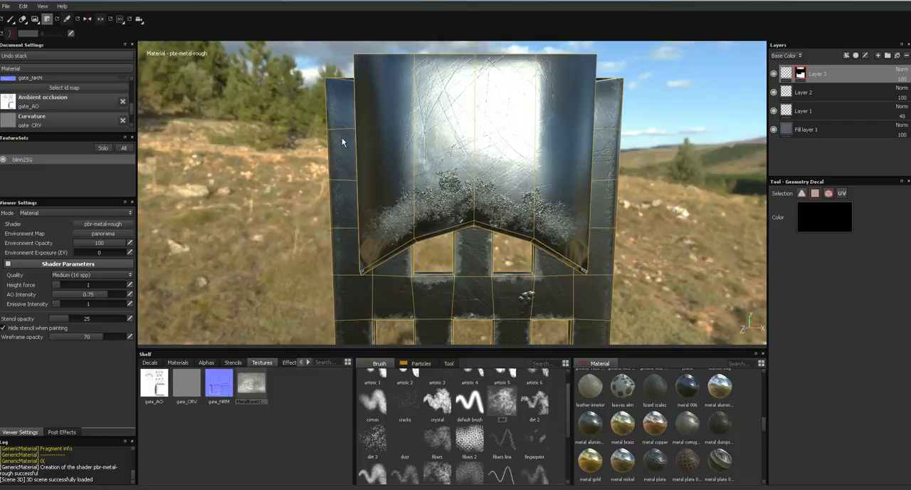
pyautogui.keyDown('alt'); pyautogui.moveTo(580, 180); pyautogui.dragTo(637, 200); pyautogui.keyUp('alt')
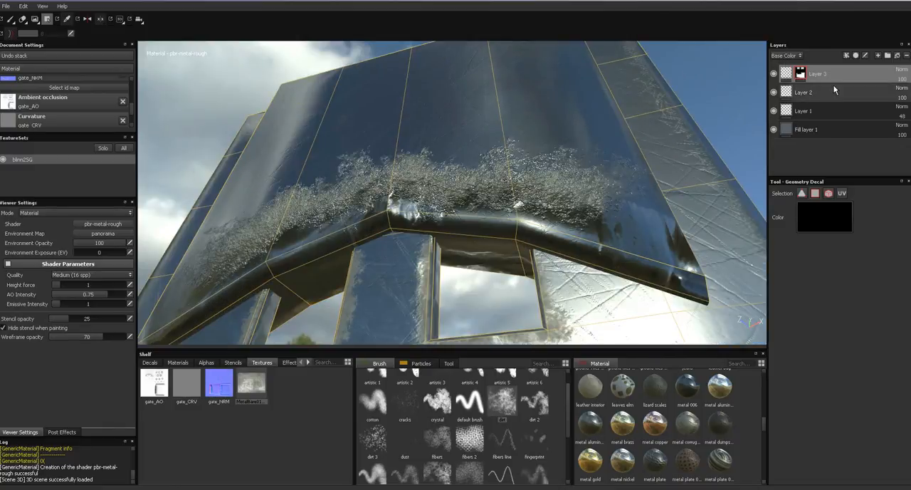
# - Paint dirt over the panel's lower lip in Layer 3's content with the dirt brush, and reselect its mask
pyautogui.click(787, 75)
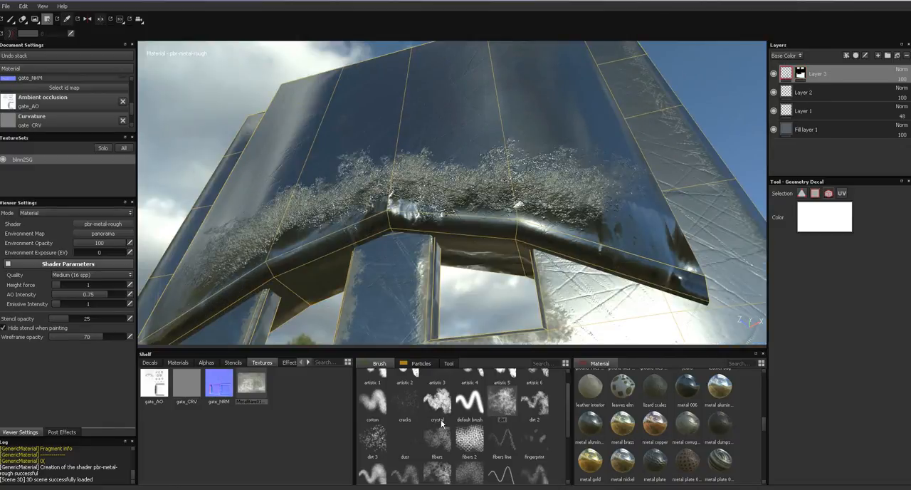
pyautogui.click(505, 412)
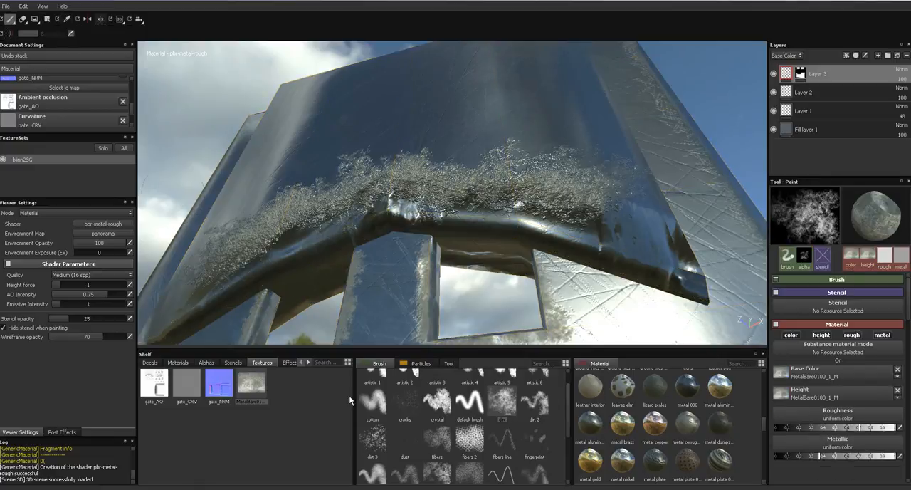
pyautogui.moveTo(451, 230)
pyautogui.mouseDown()
pyautogui.moveTo(523, 232)
pyautogui.moveTo(470, 215)
pyautogui.moveTo(406, 214)
pyautogui.moveTo(285, 267)
pyautogui.moveTo(227, 278)
pyautogui.mouseUp()
pyautogui.moveTo(388, 235)
pyautogui.keyDown('alt'); pyautogui.mouseDown()
pyautogui.moveTo(406, 269)
pyautogui.moveTo(444, 208)
pyautogui.moveTo(463, 200)
pyautogui.mouseUp(); pyautogui.keyUp('alt')
pyautogui.click(803, 76)
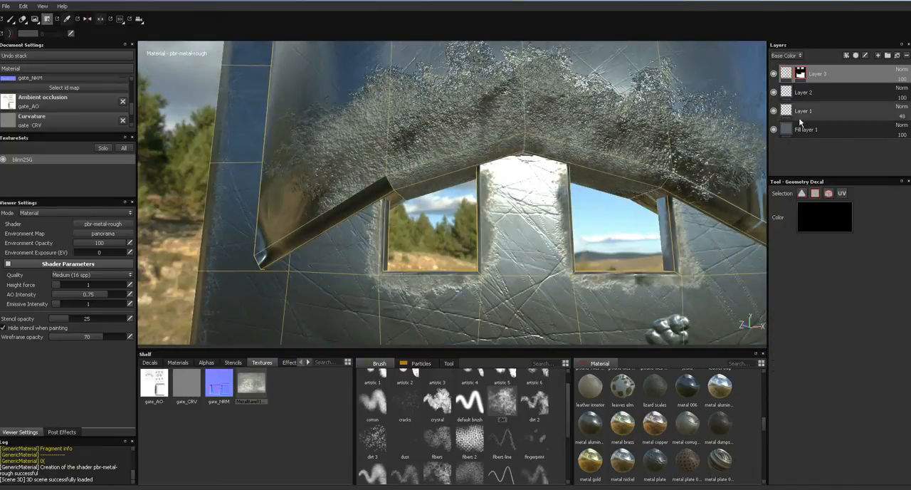
# - Set the Geometry Decal colour to white and reveal the panel's lower lip face beside the upper window in Layer 3's mask
pyautogui.click(817, 216)
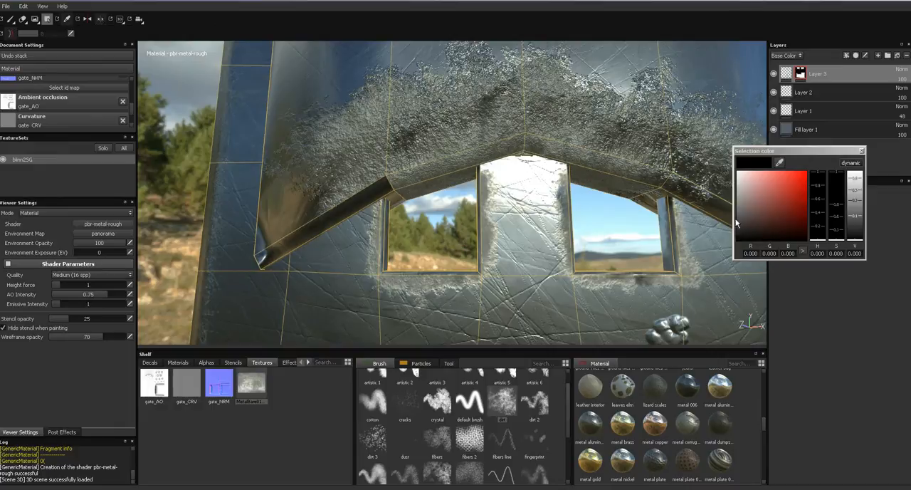
pyautogui.click(862, 151)
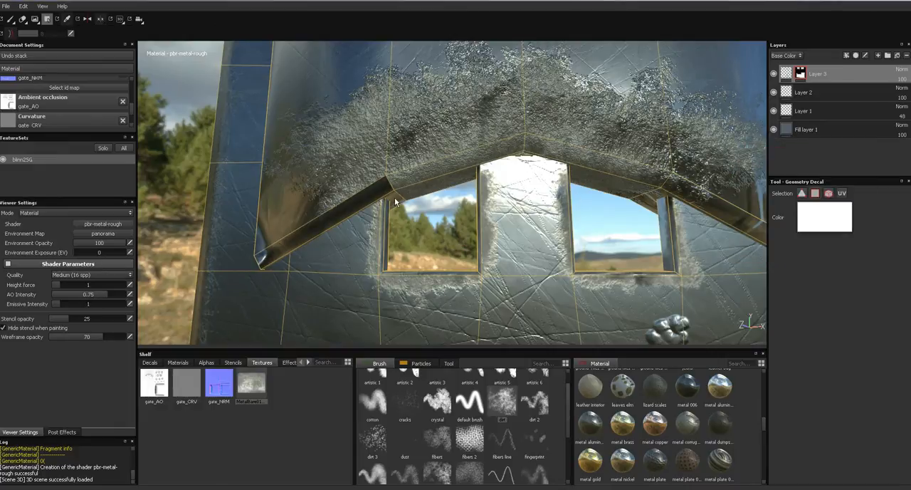
pyautogui.keyDown('alt'); pyautogui.moveTo(419, 212); pyautogui.dragTo(368, 196); pyautogui.keyUp('alt')
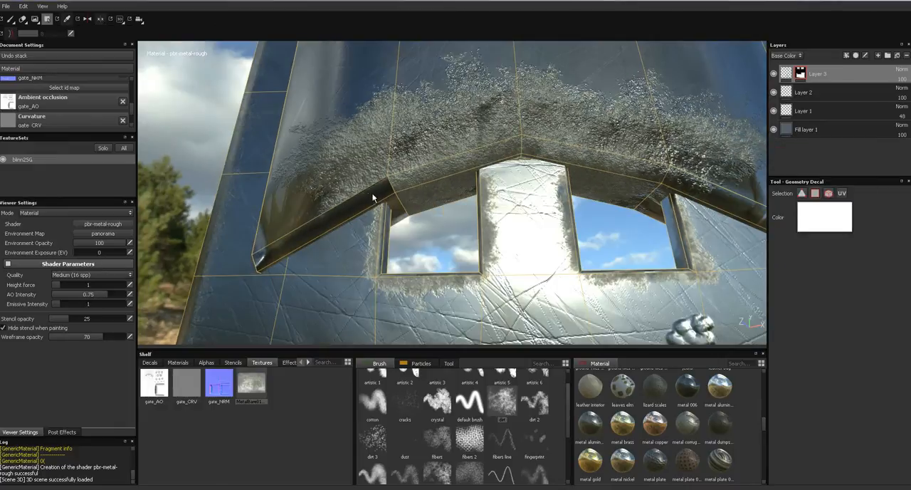
pyautogui.click(379, 193)
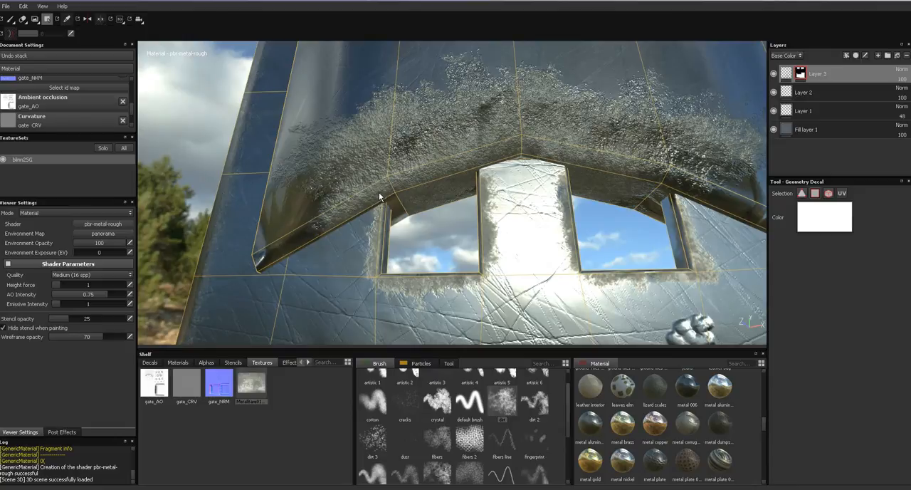
pyautogui.moveTo(405, 220)
pyautogui.keyDown('alt'); pyautogui.mouseDown()
pyautogui.moveTo(406, 228)
pyautogui.moveTo(394, 227)
pyautogui.moveTo(406, 238)
pyautogui.moveTo(412, 221)
pyautogui.mouseUp(); pyautogui.keyUp('alt')
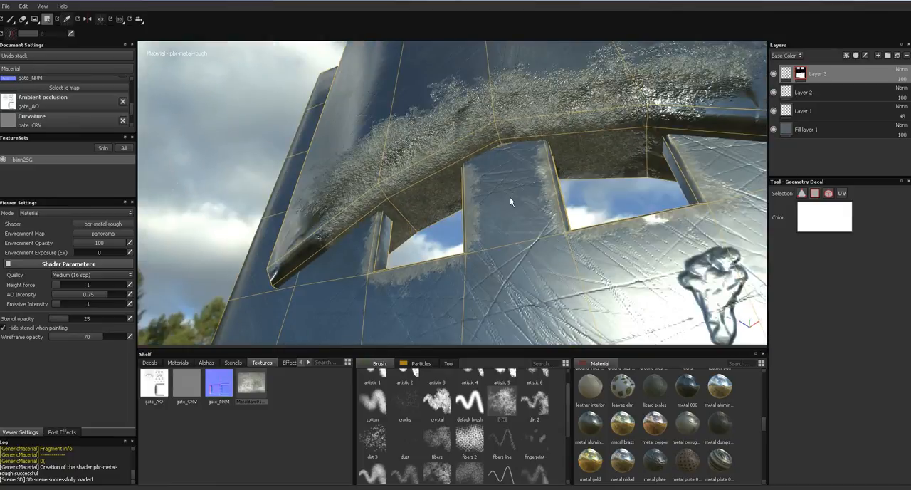
pyautogui.keyDown('alt'); pyautogui.moveTo(621, 187); pyautogui.dragTo(630, 207); pyautogui.keyUp('alt')
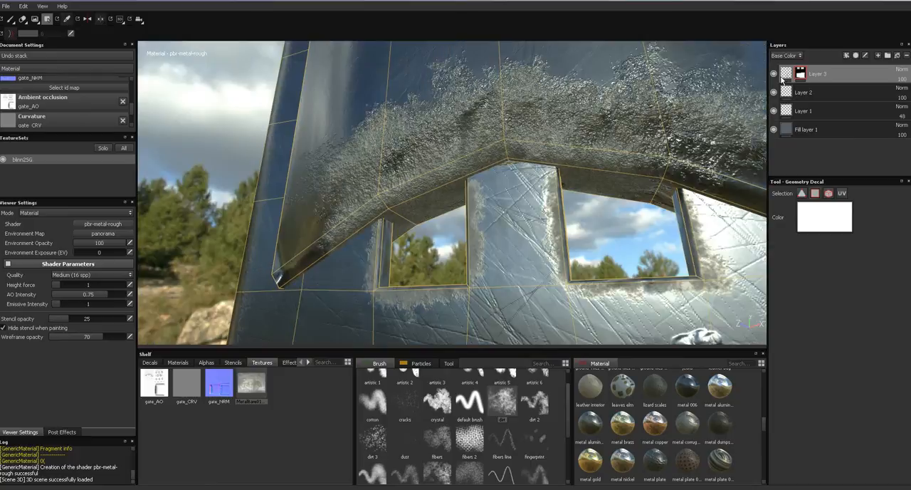
# - Select Layer 3's content and change its blending mode and opacity in the Height channel
pyautogui.click(786, 76)
pyautogui.moveTo(310, 219)
pyautogui.mouseDown()
pyautogui.moveTo(305, 249)
pyautogui.moveTo(398, 179)
pyautogui.mouseUp()
pyautogui.keyDown('alt'); pyautogui.moveTo(687, 167); pyautogui.dragTo(531, 203); pyautogui.keyUp('alt')
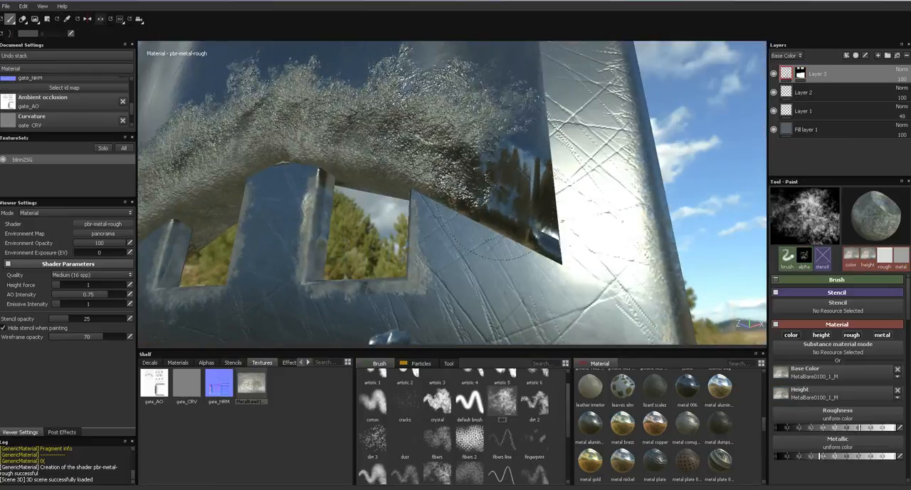
pyautogui.moveTo(517, 171)
pyautogui.keyDown('alt'); pyautogui.mouseDown()
pyautogui.moveTo(453, 183)
pyautogui.moveTo(534, 195)
pyautogui.moveTo(570, 171)
pyautogui.moveTo(623, 104)
pyautogui.moveTo(631, 159)
pyautogui.moveTo(672, 169)
pyautogui.moveTo(407, 225)
pyautogui.moveTo(456, 217)
pyautogui.mouseUp(); pyautogui.keyUp('alt')
pyautogui.click(787, 55)
pyautogui.click(792, 74)
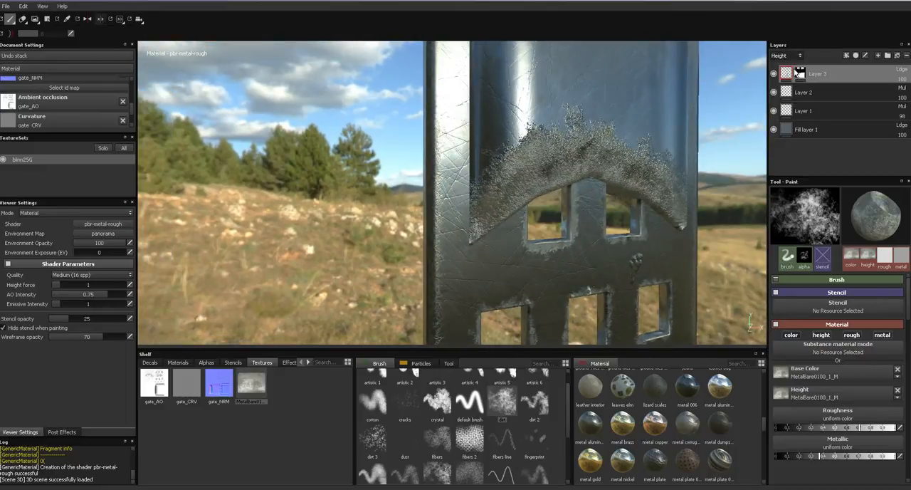
pyautogui.click(902, 72)
pyautogui.click(876, 114)
pyautogui.click(903, 79)
pyautogui.moveTo(877, 93); pyautogui.dragTo(904, 93)
# - Examine the dirt relief on the upper panel and the rest of the gate from several angles
pyautogui.moveTo(658, 160)
pyautogui.keyDown('alt'); pyautogui.mouseDown()
pyautogui.moveTo(570, 154)
pyautogui.moveTo(660, 147)
pyautogui.mouseUp(); pyautogui.keyUp('alt')
pyautogui.keyDown('alt'); pyautogui.moveTo(661, 147); pyautogui.dragTo(566, 171, button='middle'); pyautogui.keyUp('alt')
pyautogui.keyDown('alt'); pyautogui.moveTo(566, 171); pyautogui.dragTo(539, 212, button='right'); pyautogui.keyUp('alt')
pyautogui.keyDown('alt'); pyautogui.moveTo(539, 212); pyautogui.dragTo(601, 222); pyautogui.keyUp('alt')
pyautogui.moveTo(601, 223)
pyautogui.keyDown('shift'); pyautogui.mouseDown(button='right')
pyautogui.moveTo(610, 223)
pyautogui.moveTo(601, 228)
pyautogui.mouseUp(button='right'); pyautogui.keyUp('shift')
pyautogui.keyDown('alt'); pyautogui.moveTo(539, 230); pyautogui.dragTo(537, 232); pyautogui.keyUp('alt')
pyautogui.keyDown('alt'); pyautogui.moveTo(536, 232); pyautogui.dragTo(587, 103, button='middle'); pyautogui.keyUp('alt')
pyautogui.keyDown('alt'); pyautogui.moveTo(587, 103); pyautogui.dragTo(599, 10, button='right'); pyautogui.keyUp('alt')
pyautogui.keyDown('alt'); pyautogui.moveTo(585, 158); pyautogui.dragTo(604, 68, button='right'); pyautogui.keyUp('alt')
pyautogui.moveTo(578, 140)
pyautogui.keyDown('alt'); pyautogui.mouseDown()
pyautogui.moveTo(676, 163)
pyautogui.moveTo(625, 156)
pyautogui.mouseUp(); pyautogui.keyUp('alt')
# - Lower Layer 3's opacity to 46 in both the Base Color and Roughness channels
pyautogui.click(783, 55)
pyautogui.click(792, 66)
pyautogui.moveTo(892, 88); pyautogui.dragTo(887, 91)
pyautogui.click(783, 55)
pyautogui.click(790, 83)
pyautogui.moveTo(892, 88); pyautogui.dragTo(882, 97)
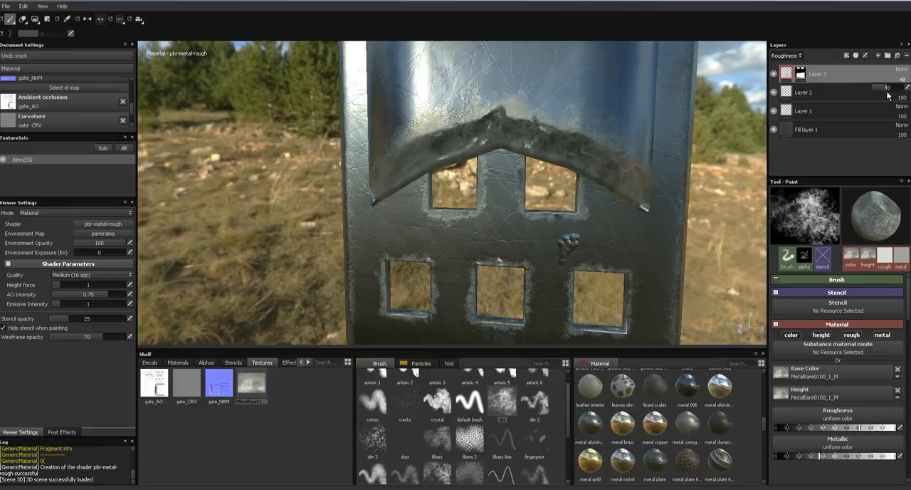
# - Lower Layer 3's opacity to 51 in the Metallic channel
pyautogui.click(797, 56)
pyautogui.click(795, 83)
pyautogui.click(902, 79)
pyautogui.moveTo(891, 87); pyautogui.dragTo(890, 94)
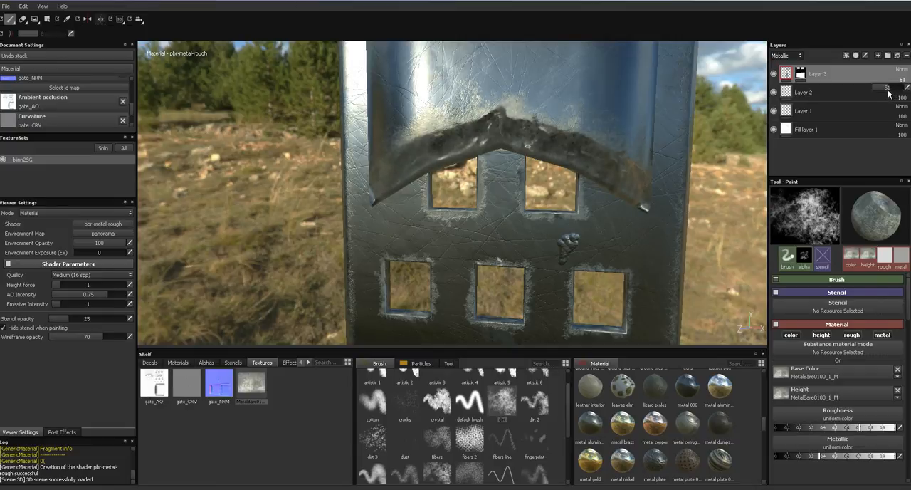
pyautogui.keyDown('alt'); pyautogui.moveTo(567, 207); pyautogui.dragTo(547, 195); pyautogui.keyUp('alt')
# - Adjust the Metallic channel opacity of Layer 1 and Layer 2
pyautogui.click(850, 98)
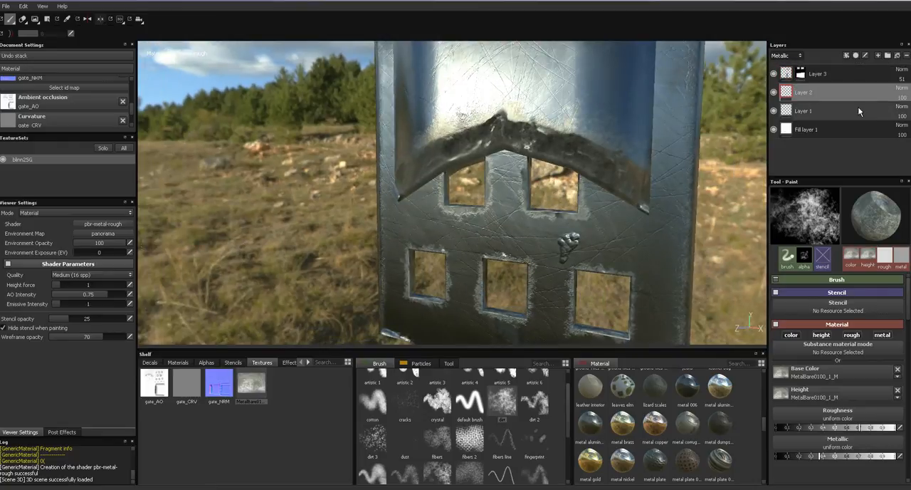
pyautogui.moveTo(903, 116); pyautogui.dragTo(878, 131)
pyautogui.press('Return')
pyautogui.click(904, 98)
pyautogui.click(908, 107)
pyautogui.press('Return')
# - Set Layer 1's opacity to 70 in the Roughness channel
pyautogui.click(781, 54)
pyautogui.click(789, 72)
pyautogui.click(902, 116)
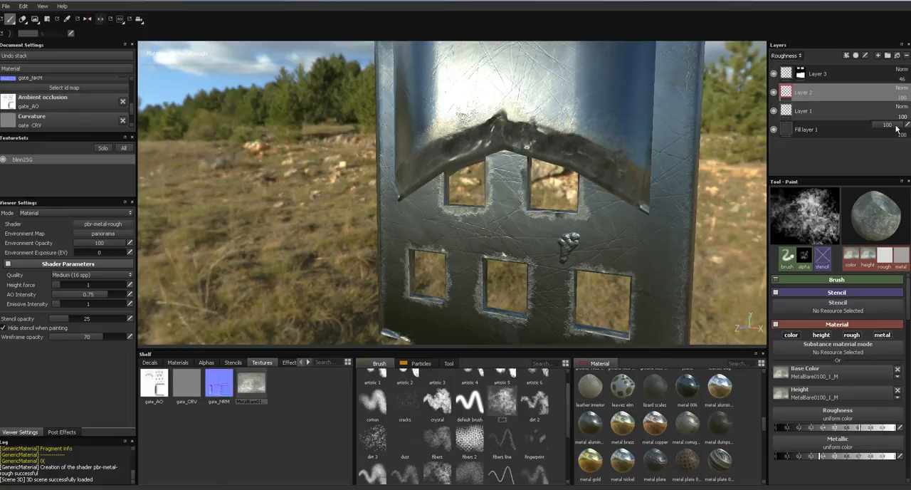
pyautogui.moveTo(897, 126)
pyautogui.mouseDown()
pyautogui.moveTo(882, 130)
pyautogui.moveTo(895, 130)
pyautogui.mouseUp()
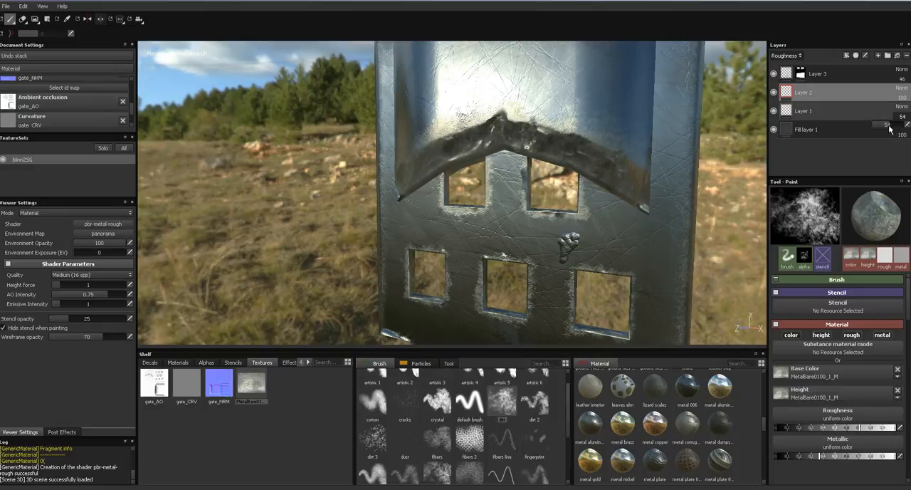
pyautogui.click(905, 124)
pyautogui.write('70')
pyautogui.press('Return')
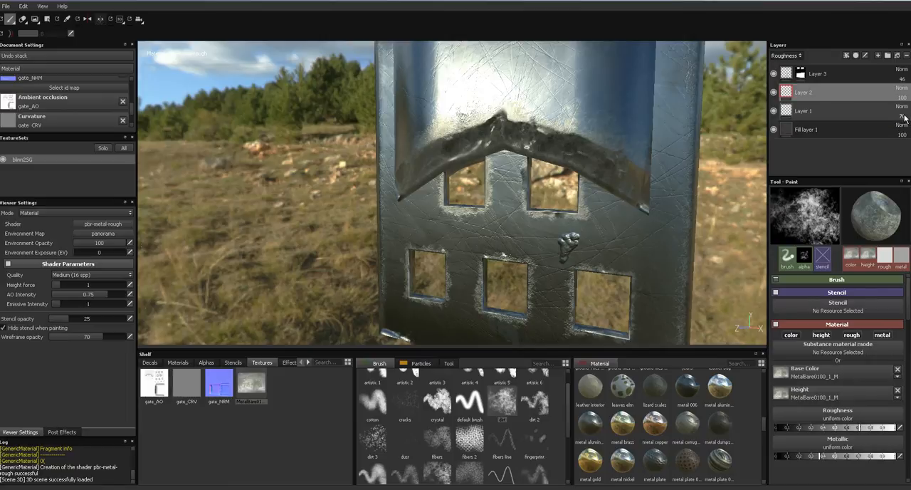
# - Set the Roughness channel opacity of Layer 2 and Layer 3 to 70
pyautogui.click(904, 99)
pyautogui.click(906, 106)
pyautogui.write('70')
pyautogui.press('Return')
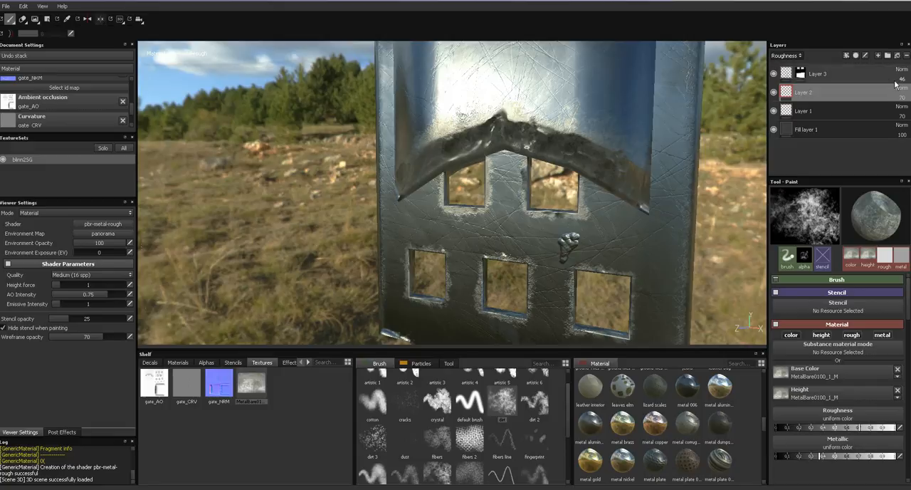
pyautogui.click(904, 80)
pyautogui.click(907, 87)
pyautogui.write('70')
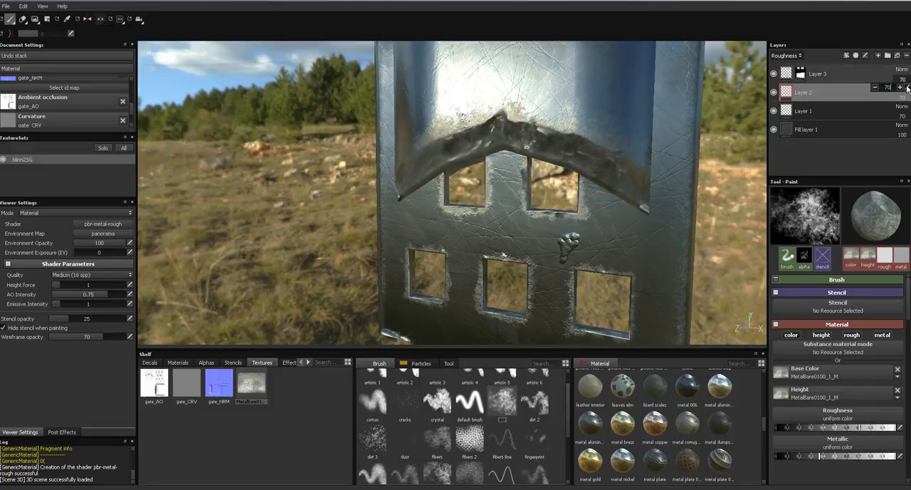
pyautogui.click(598, 142)
# - Inspect how the gate's scratches, worn edges and dirt catch the light from close up and farther away
pyautogui.keyDown('alt'); pyautogui.moveTo(515, 189); pyautogui.dragTo(575, 180); pyautogui.keyUp('alt')
pyautogui.keyDown('alt'); pyautogui.moveTo(543, 146); pyautogui.dragTo(514, 141); pyautogui.keyUp('alt')
pyautogui.scroll(3, 493, 175)
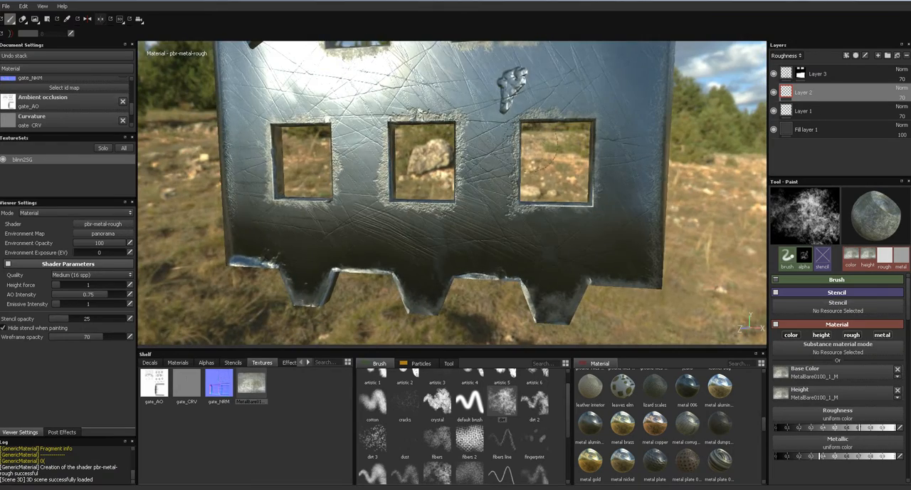
pyautogui.keyDown('alt'); pyautogui.moveTo(521, 168); pyautogui.dragTo(508, 247, button='middle'); pyautogui.keyUp('alt')
pyautogui.keyDown('alt'); pyautogui.moveTo(509, 246); pyautogui.dragTo(545, 161); pyautogui.keyUp('alt')
pyautogui.keyDown('alt'); pyautogui.moveTo(552, 143); pyautogui.dragTo(591, 32, button='right'); pyautogui.keyUp('alt')
pyautogui.keyDown('alt'); pyautogui.moveTo(591, 32); pyautogui.dragTo(621, 178); pyautogui.keyUp('alt')
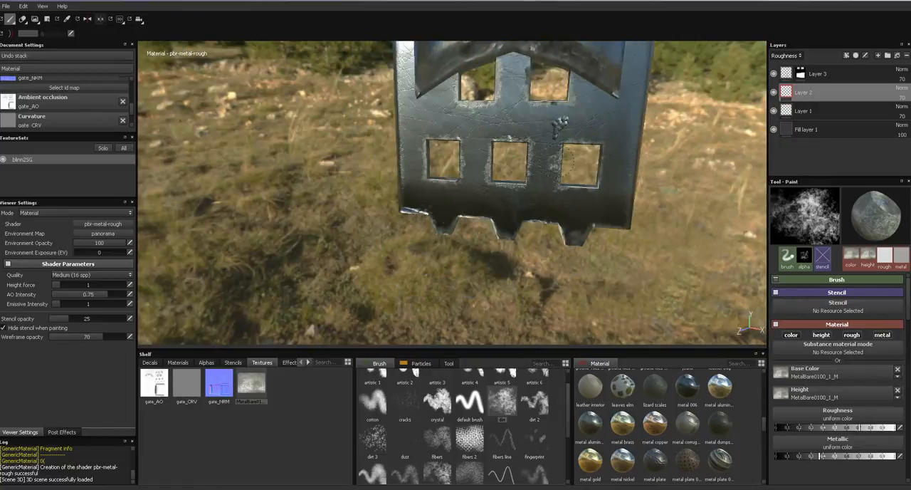
pyautogui.keyDown('alt'); pyautogui.moveTo(573, 130); pyautogui.dragTo(680, 148); pyautogui.keyUp('alt')
# - List Layer 3 in the Base Color channel and examine the gate's solo channels, leaving the viewport on Base Color
pyautogui.click(787, 55)
pyautogui.click(793, 66)
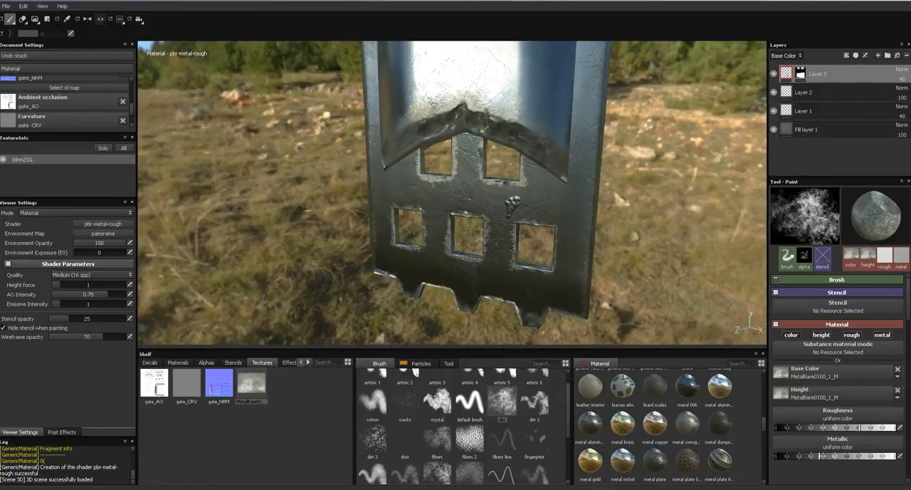
pyautogui.press('c')
pyautogui.keyDown('alt'); pyautogui.moveTo(500, 198); pyautogui.dragTo(414, 182); pyautogui.keyUp('alt')
pyautogui.press('c')
pyautogui.keyDown('alt'); pyautogui.moveTo(443, 212); pyautogui.dragTo(595, 190); pyautogui.keyUp('alt')
pyautogui.press('c')
pyautogui.moveTo(534, 178)
pyautogui.keyDown('alt'); pyautogui.mouseDown()
pyautogui.moveTo(639, 197)
pyautogui.moveTo(621, 219)
pyautogui.moveTo(610, 215)
pyautogui.moveTo(618, 157)
pyautogui.moveTo(590, 171)
pyautogui.moveTo(624, 276)
pyautogui.moveTo(618, 249)
pyautogui.moveTo(558, 172)
pyautogui.mouseUp(); pyautogui.keyUp('alt')
pyautogui.press('c')
# - Erase parts of Layer 3's dirt above the upper windows using the Eraser with the dirt brush
pyautogui.click(23, 19)
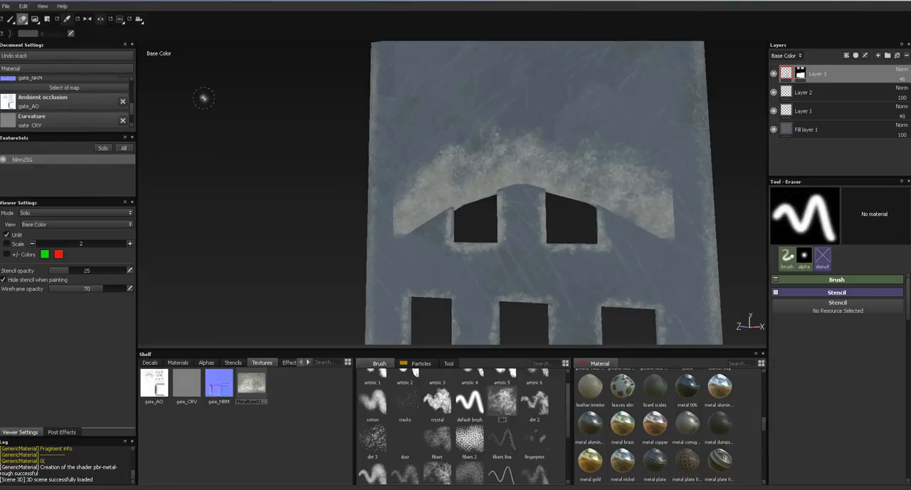
pyautogui.click(505, 407)
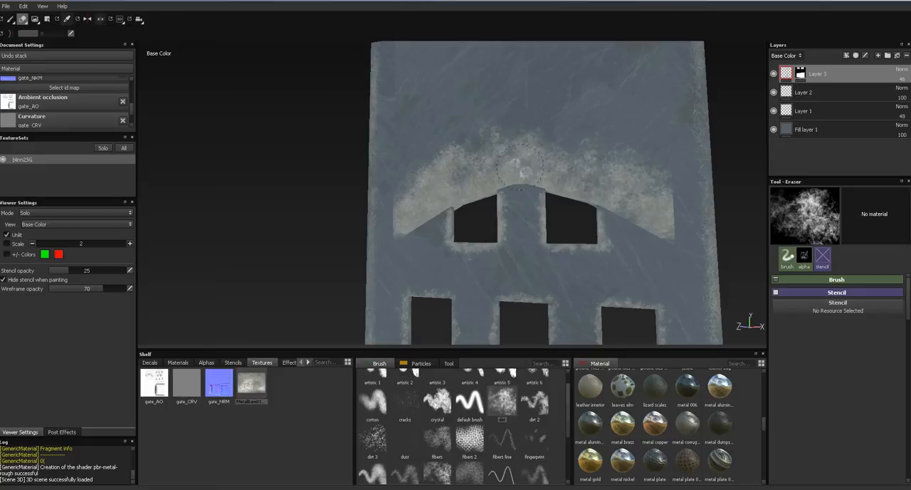
pyautogui.scroll(3, 496, 157)
pyautogui.click(426, 185)
pyautogui.click(461, 178)
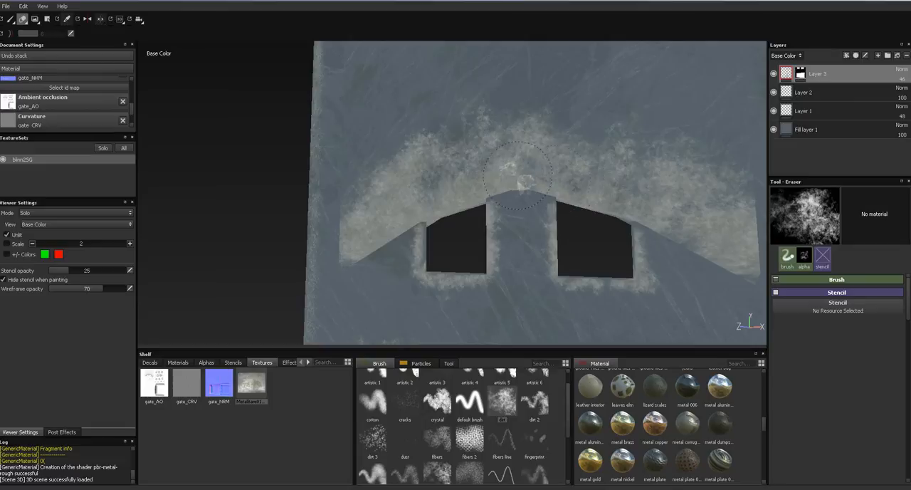
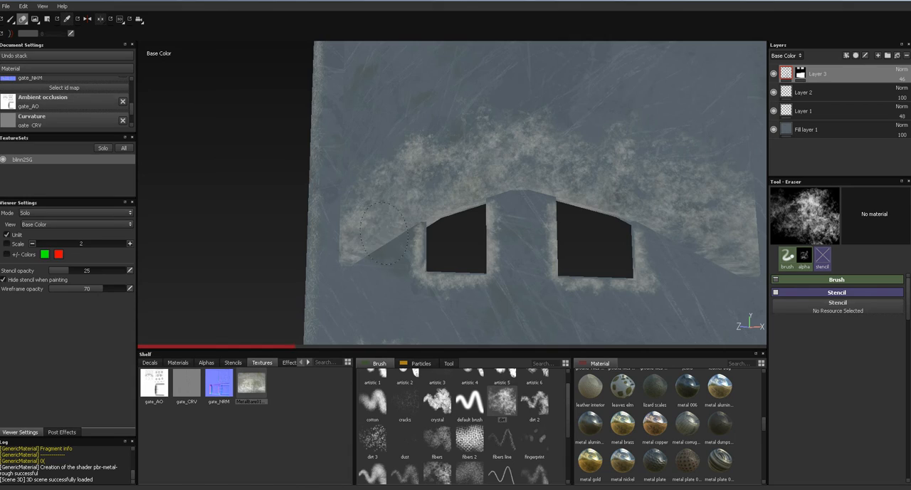
# - Erase parts of Layer 1's edge wear around the gate's windows and bottom teeth using the Eraser with the dirt brush
pyautogui.press('m')
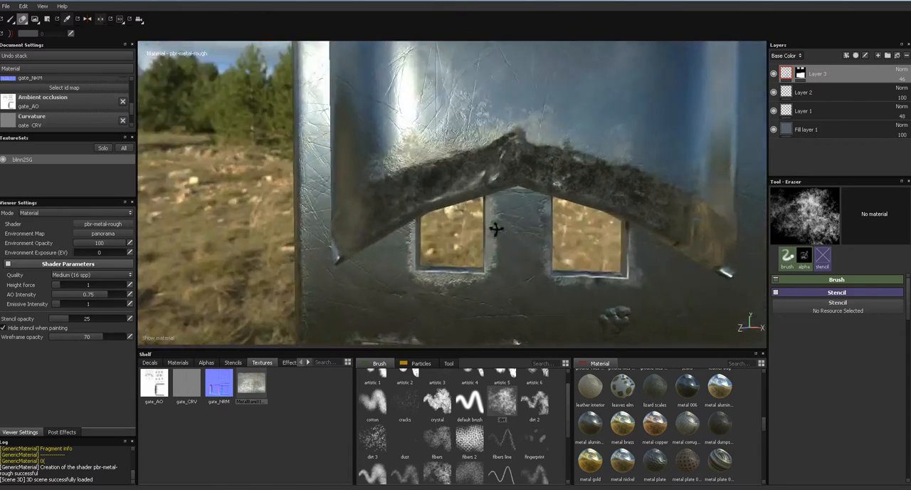
pyautogui.moveTo(496, 230)
pyautogui.keyDown('alt'); pyautogui.mouseDown()
pyautogui.moveTo(608, 223)
pyautogui.moveTo(505, 216)
pyautogui.mouseUp(); pyautogui.keyUp('alt')
pyautogui.keyDown('alt'); pyautogui.moveTo(505, 216); pyautogui.dragTo(481, 159, button='middle'); pyautogui.keyUp('alt')
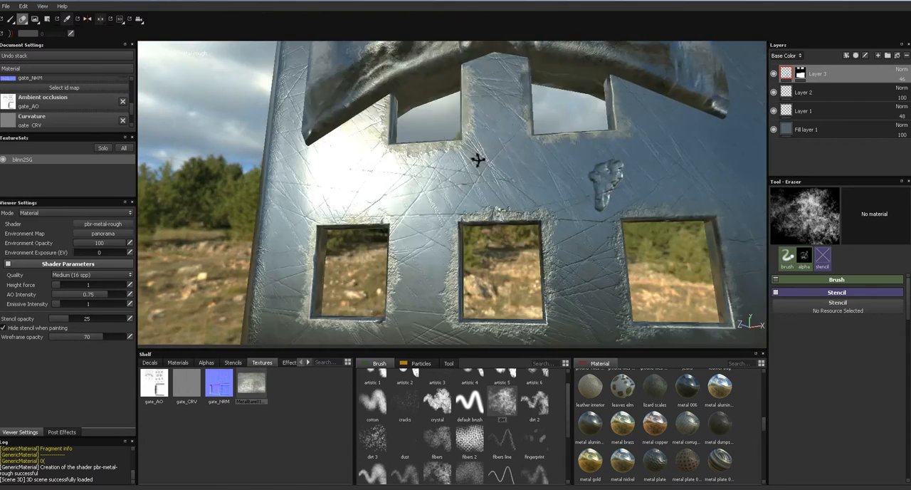
pyautogui.keyDown('alt'); pyautogui.moveTo(481, 159); pyautogui.dragTo(456, 194); pyautogui.keyUp('alt')
pyautogui.click(807, 108)
pyautogui.press('c')
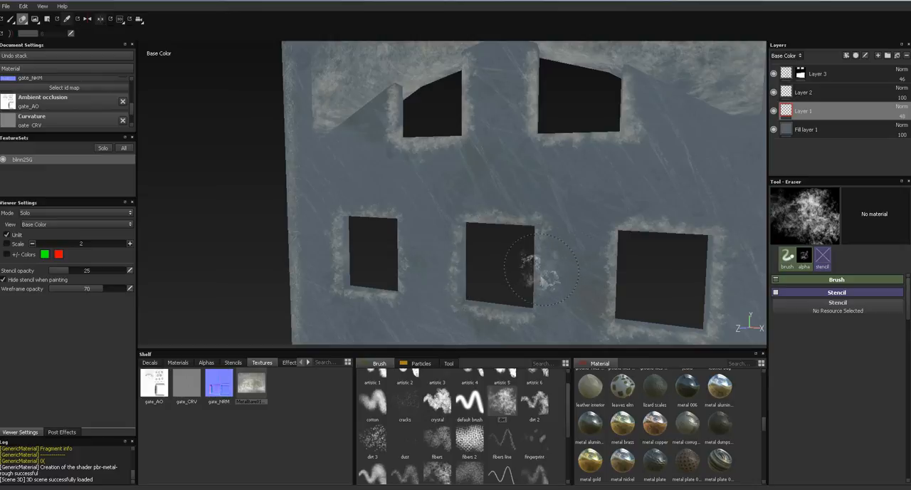
pyautogui.keyDown('alt'); pyautogui.moveTo(494, 311); pyautogui.dragTo(612, 259); pyautogui.keyUp('alt')
pyautogui.moveTo(630, 170)
pyautogui.keyDown('alt'); pyautogui.mouseDown()
pyautogui.moveTo(598, 225)
pyautogui.moveTo(583, 185)
pyautogui.mouseUp(); pyautogui.keyUp('alt')
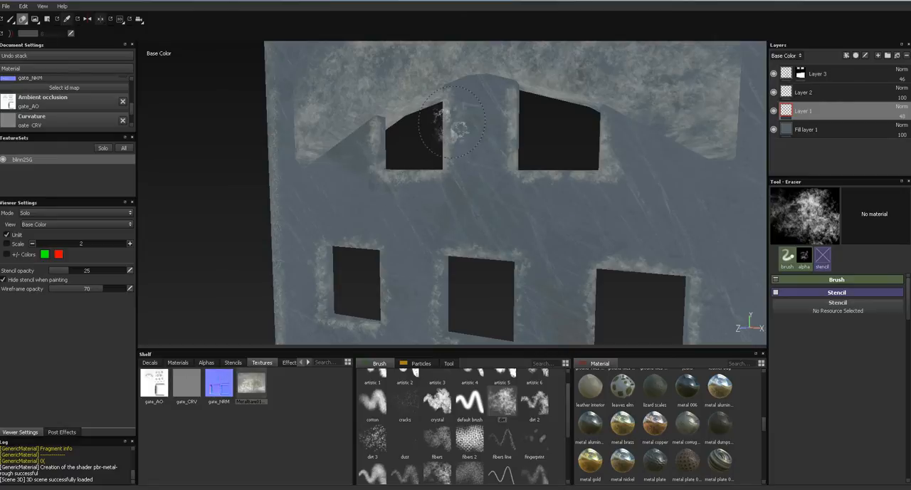
pyautogui.moveTo(489, 224)
pyautogui.keyDown('alt'); pyautogui.mouseDown()
pyautogui.moveTo(428, 245)
pyautogui.moveTo(416, 213)
pyautogui.mouseUp(); pyautogui.keyUp('alt')
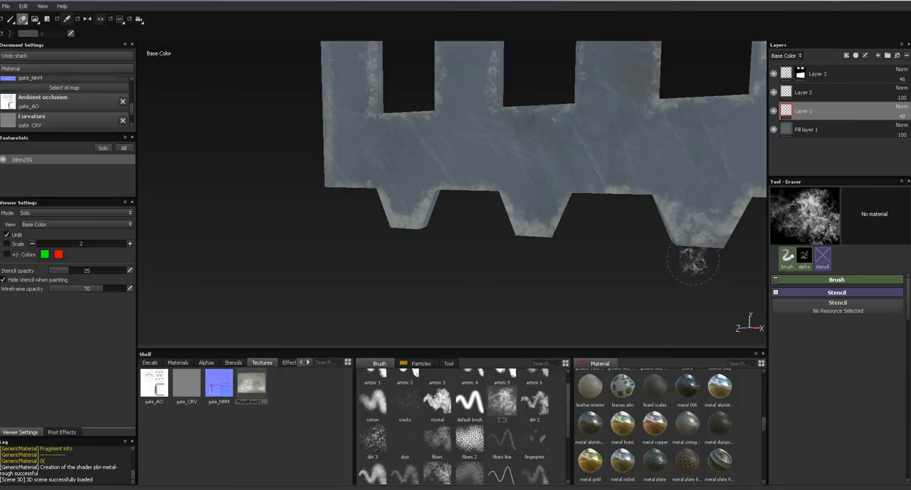
pyautogui.keyDown('alt'); pyautogui.moveTo(693, 261); pyautogui.dragTo(502, 263); pyautogui.keyUp('alt')
pyautogui.moveTo(597, 213)
pyautogui.keyDown('alt'); pyautogui.mouseDown()
pyautogui.moveTo(610, 277)
pyautogui.moveTo(585, 221)
pyautogui.mouseUp(); pyautogui.keyUp('alt')
# - Check the gate in the Material view, return to Base Color, and add a new paint layer above Layer 3
pyautogui.press('m')
pyautogui.moveTo(521, 214)
pyautogui.keyDown('alt'); pyautogui.mouseDown()
pyautogui.moveTo(622, 206)
pyautogui.moveTo(545, 246)
pyautogui.moveTo(586, 258)
pyautogui.moveTo(548, 199)
pyautogui.moveTo(607, 198)
pyautogui.moveTo(541, 214)
pyautogui.moveTo(671, 211)
pyautogui.moveTo(553, 208)
pyautogui.moveTo(550, 224)
pyautogui.moveTo(590, 234)
pyautogui.moveTo(531, 128)
pyautogui.mouseUp(); pyautogui.keyUp('alt')
pyautogui.press('c')
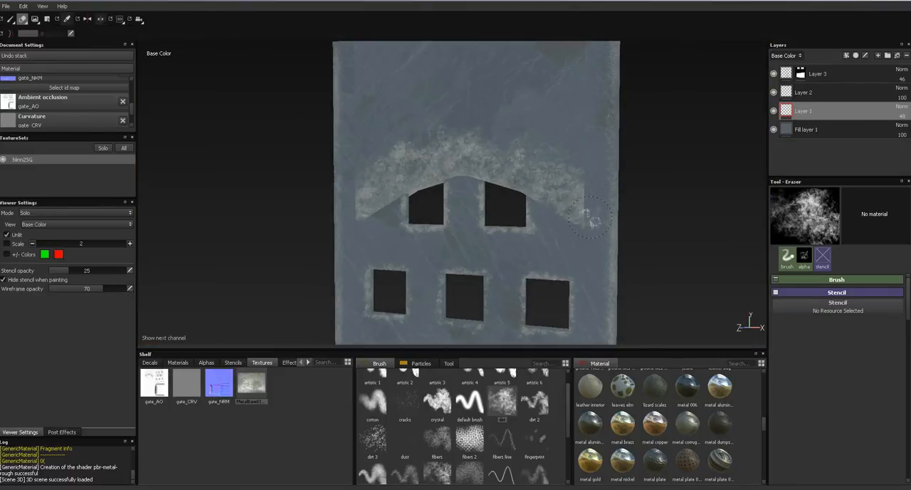
pyautogui.click(783, 80)
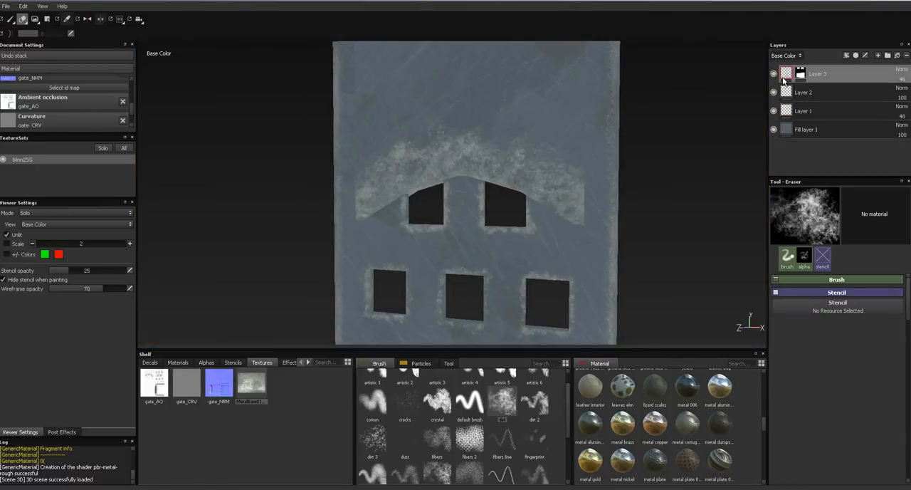
pyautogui.click(878, 55)
# - Start saving the project and set the destination folder to Documenten > maya > projects > caveLevel > assets
pyautogui.hotkey('ctrl', 's')
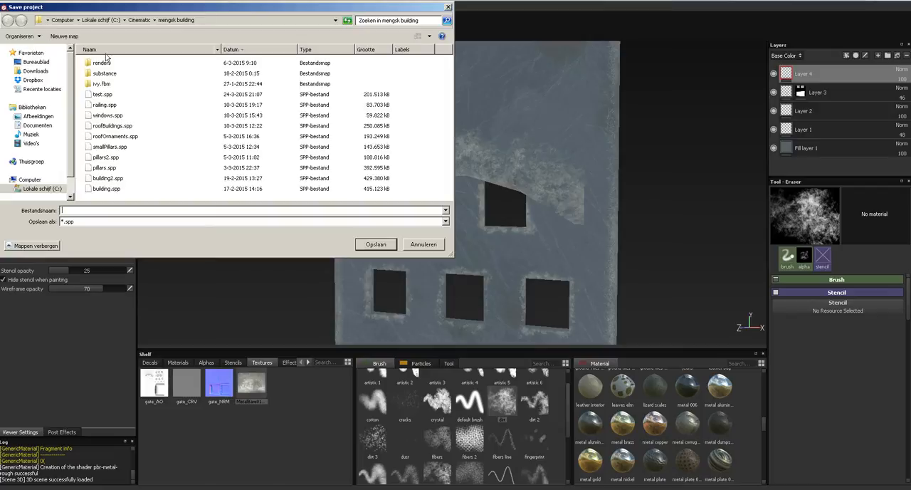
pyautogui.click(114, 20)
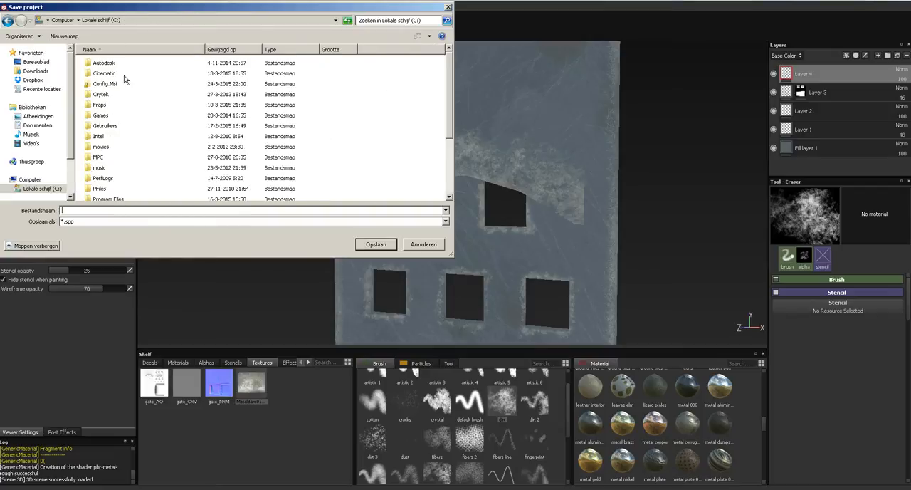
pyautogui.click(125, 161)
pyautogui.click(37, 125)
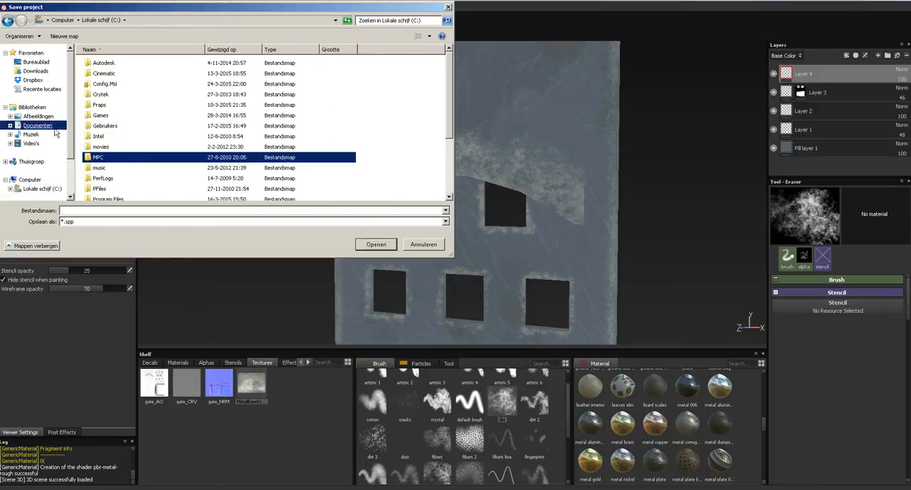
pyautogui.click(120, 173)
pyautogui.scroll(-3, 127, 149)
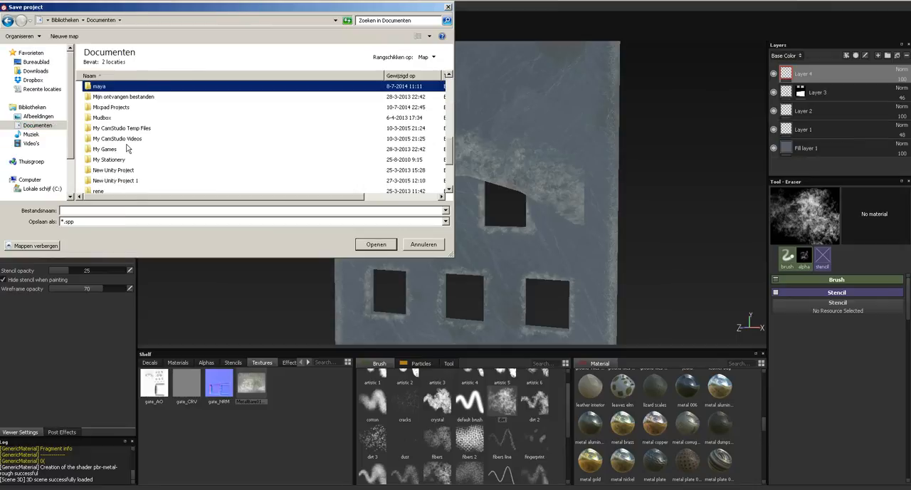
pyautogui.press('Return')
pyautogui.press('Down')
pyautogui.press('Down')
pyautogui.press('Down')
pyautogui.press('Down')
pyautogui.press('Return')
pyautogui.press('Down')
pyautogui.press('Up')
pyautogui.press('Return')
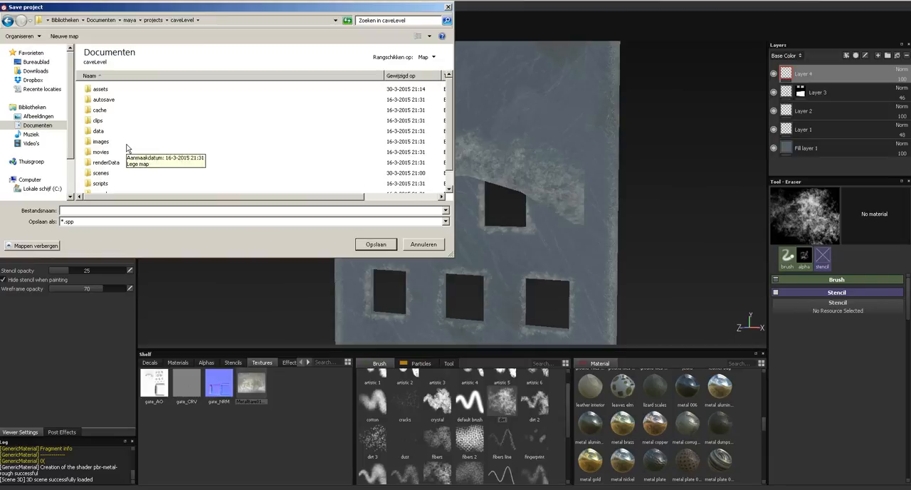
pyautogui.doubleClick(98, 89)
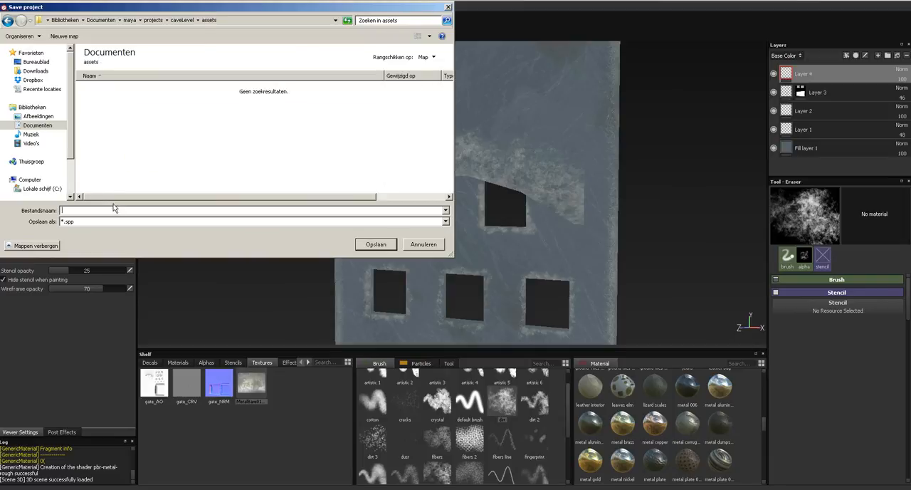
# - Save the project in the assets folder under the name gate
pyautogui.write('gate')
pyautogui.click(456, 233)
pyautogui.click(390, 238)
pyautogui.click(389, 239)
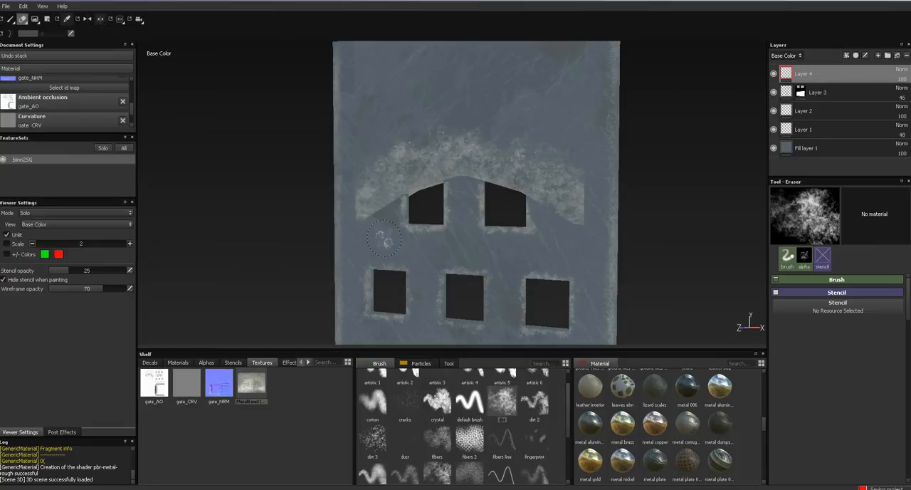
pyautogui.keyDown('alt'); pyautogui.moveTo(548, 184); pyautogui.dragTo(526, 198); pyautogui.keyUp('alt')
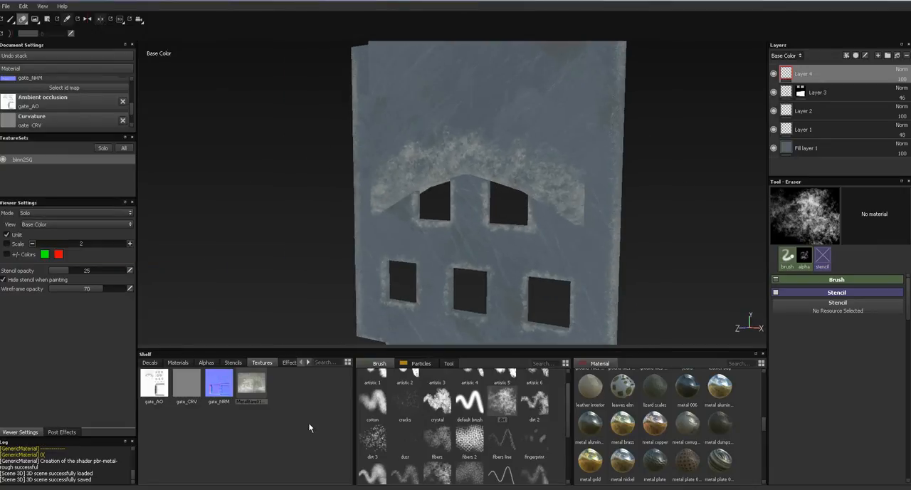
# - Switch to Windows Explorer and open the global textures folder inside Cinematic on the C: drive
pyautogui.click(348, 489)
pyautogui.click(385, 382)
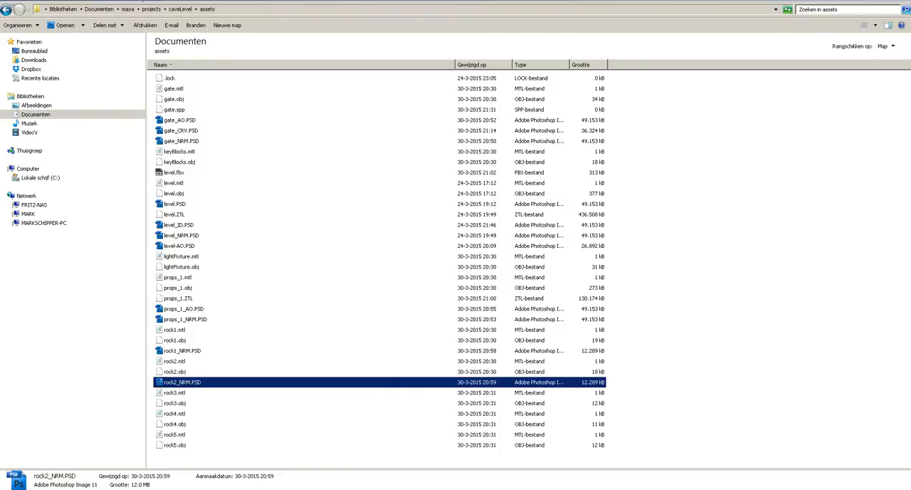
pyautogui.click(40, 178)
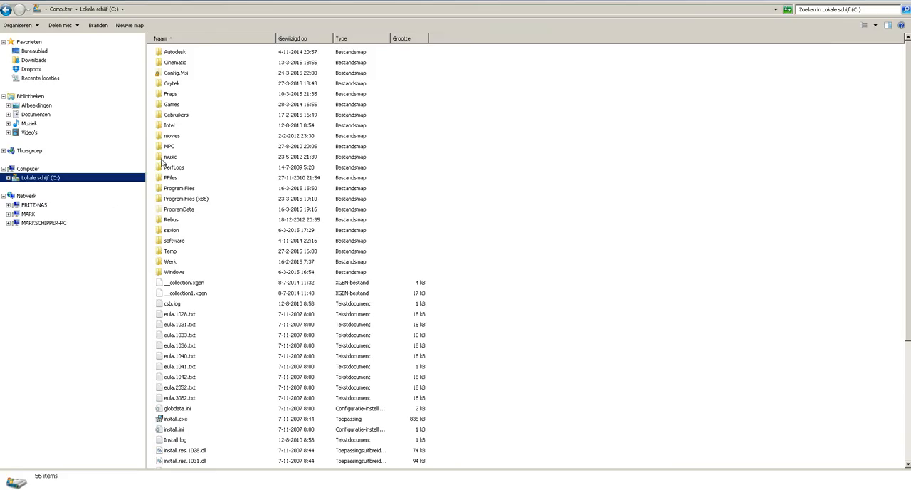
pyautogui.doubleClick(178, 63)
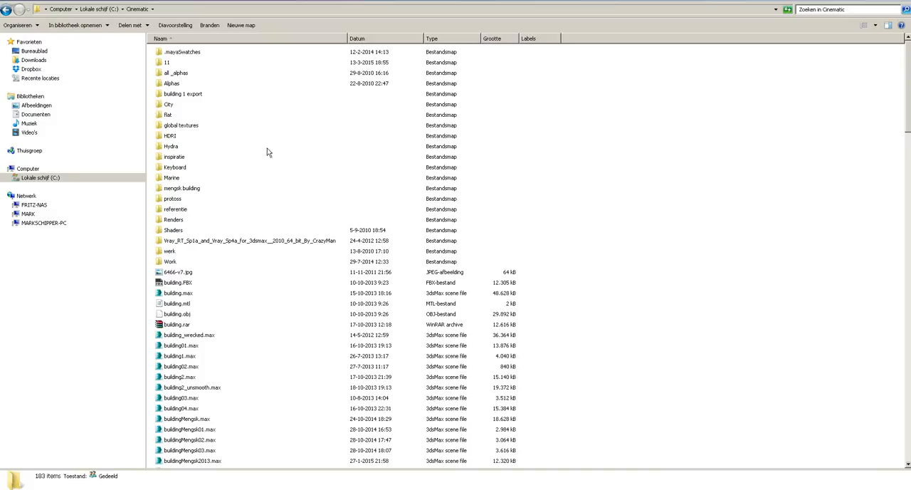
pyautogui.click(190, 127)
pyautogui.doubleClick(190, 128)
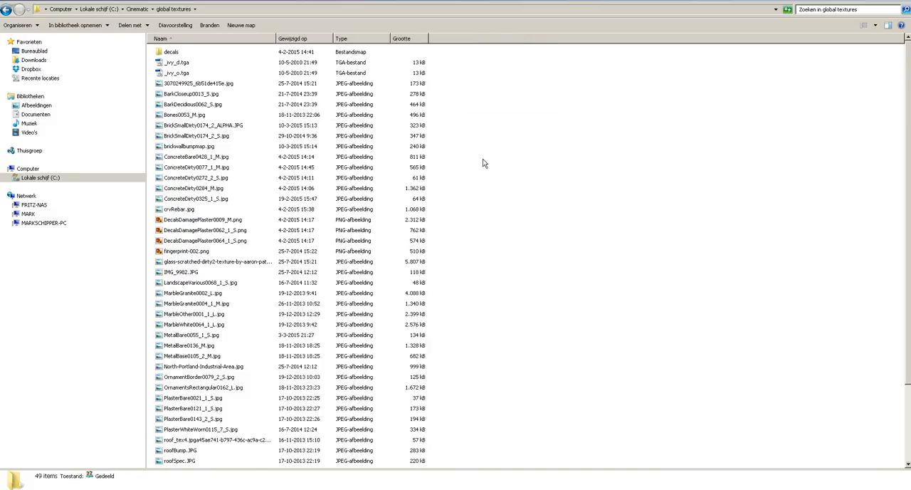
# - Look through the images in the global textures folder in the photo viewer for a suitable dirt texture
pyautogui.click(207, 84)
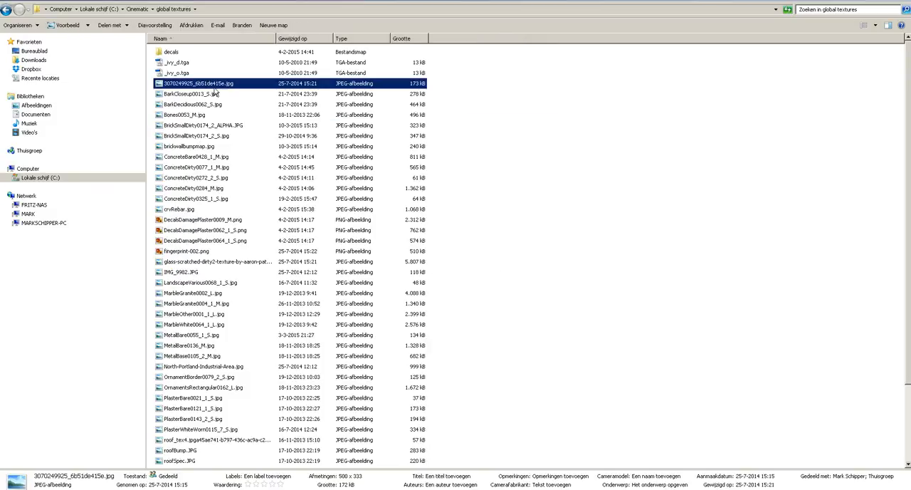
pyautogui.click(548, 215)
pyautogui.click(244, 222)
pyautogui.click(610, 183)
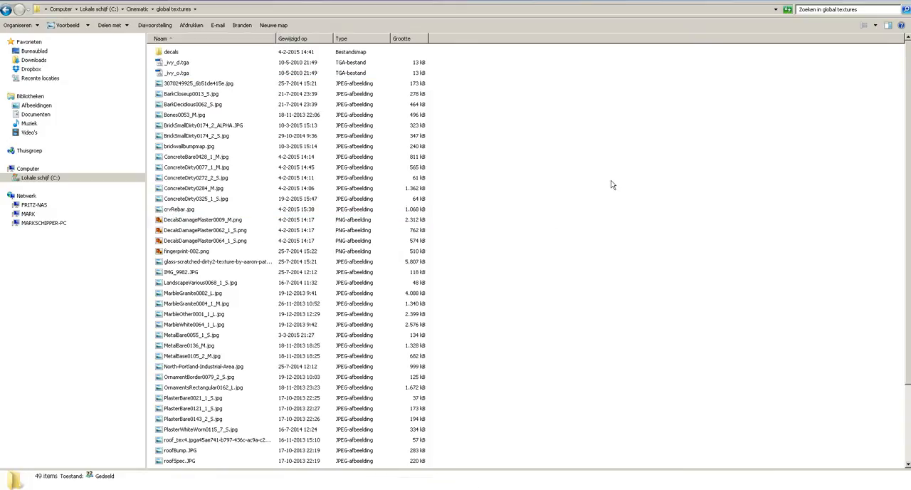
pyautogui.click(237, 89)
pyautogui.doubleClick(239, 88)
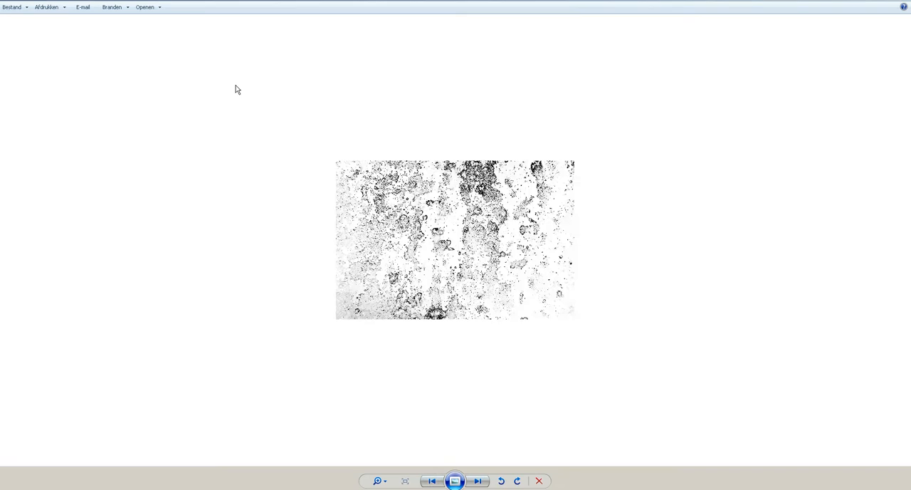
pyautogui.press('Right')
pyautogui.press('Right')
pyautogui.press('Right')
pyautogui.press('Right')
pyautogui.press('Right')
pyautogui.press('Right')
pyautogui.press('Right')
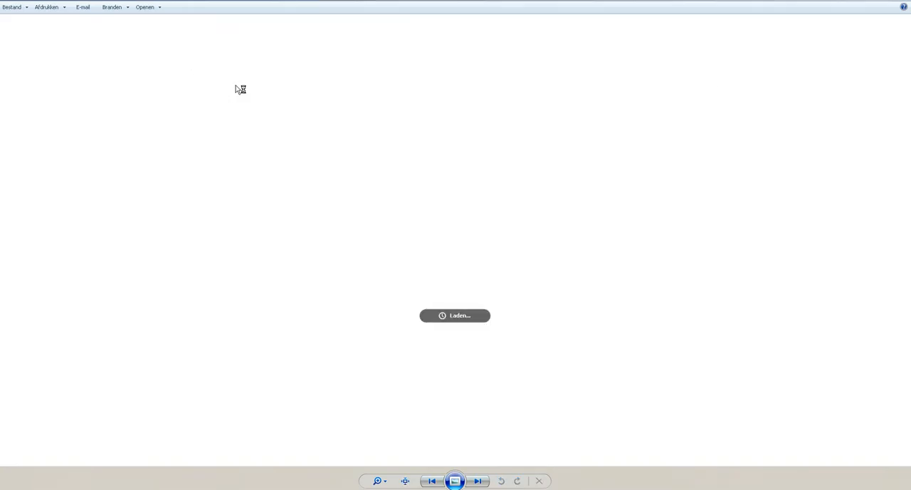
pyautogui.press('Right')
pyautogui.press('Right')
pyautogui.press('Right')
pyautogui.press('Right')
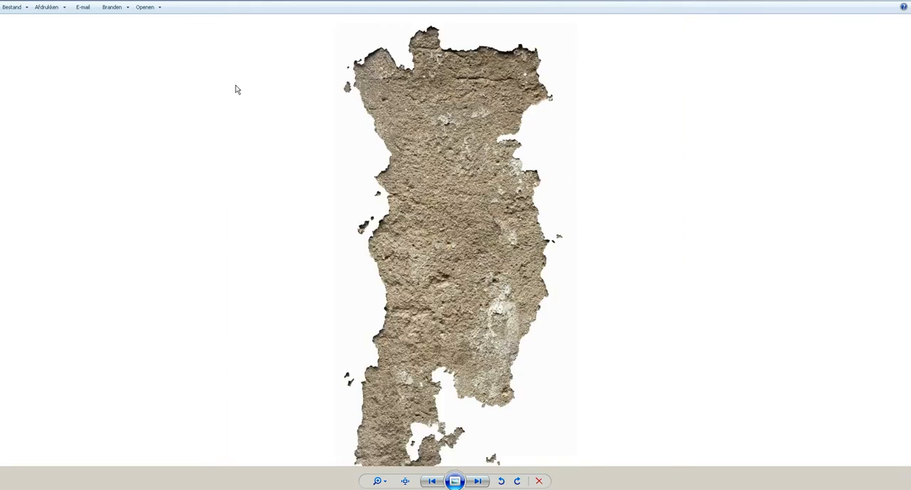
pyautogui.press('Right')
pyautogui.press('Right')
pyautogui.press('Right')
pyautogui.press('Right')
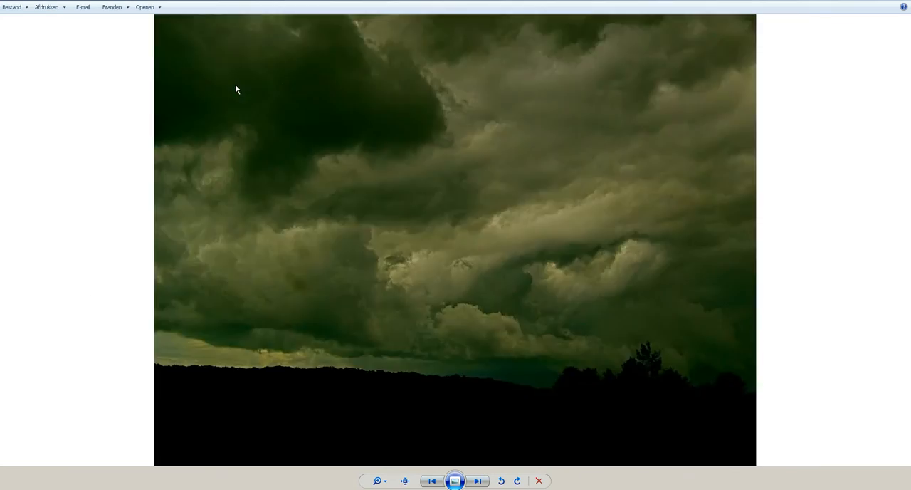
pyautogui.press('Right')
pyautogui.press('Right')
pyautogui.press('Right')
pyautogui.press('Right')
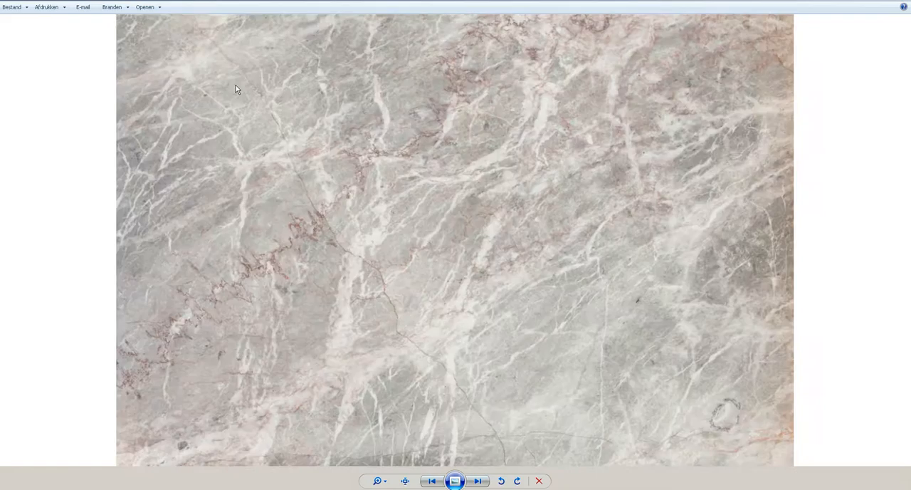
pyautogui.press('Right')
pyautogui.press('Right')
pyautogui.press('Right')
pyautogui.press('Right')
pyautogui.press('Right')
pyautogui.press('Right')
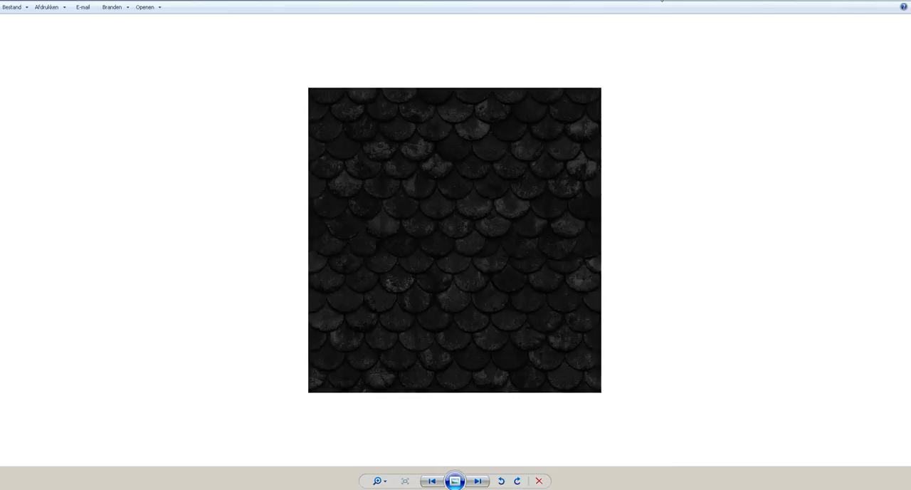
pyautogui.click(903, 0)
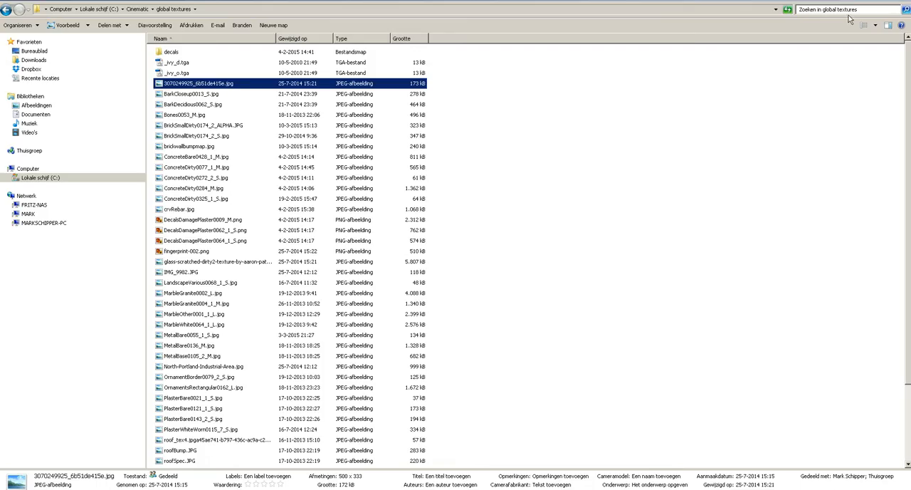
# - Open the decals subfolder and look through its stain images in the photo viewer, starting from DecalsPatches2028_1_S.png
pyautogui.doubleClick(159, 54)
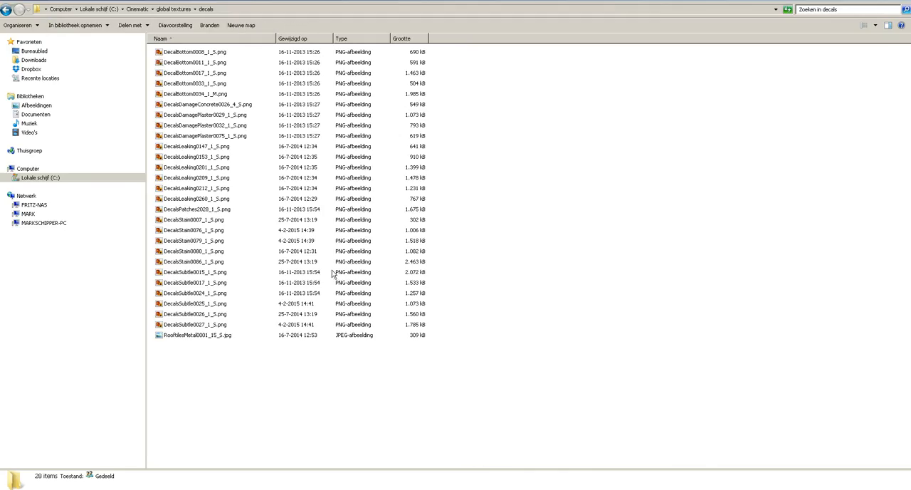
pyautogui.click(219, 210)
pyautogui.doubleClick(220, 209)
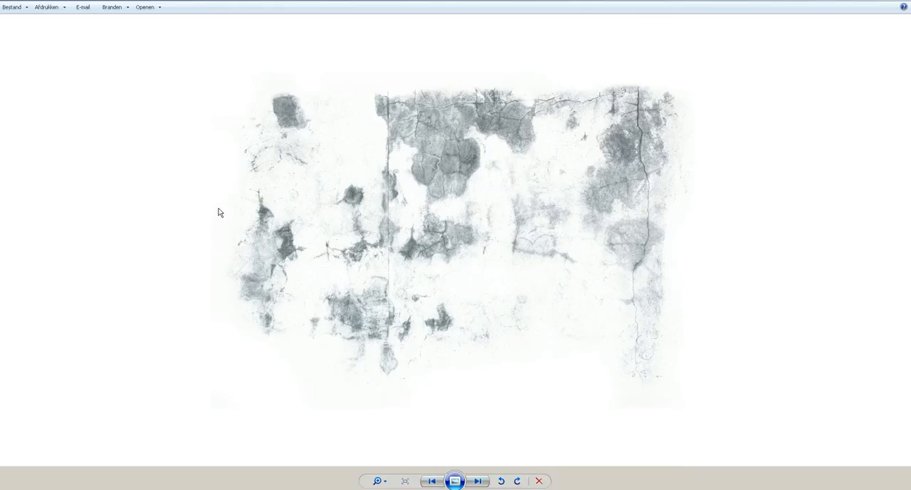
pyautogui.press('Right')
pyautogui.press('Right')
pyautogui.press('Right')
pyautogui.press('Right')
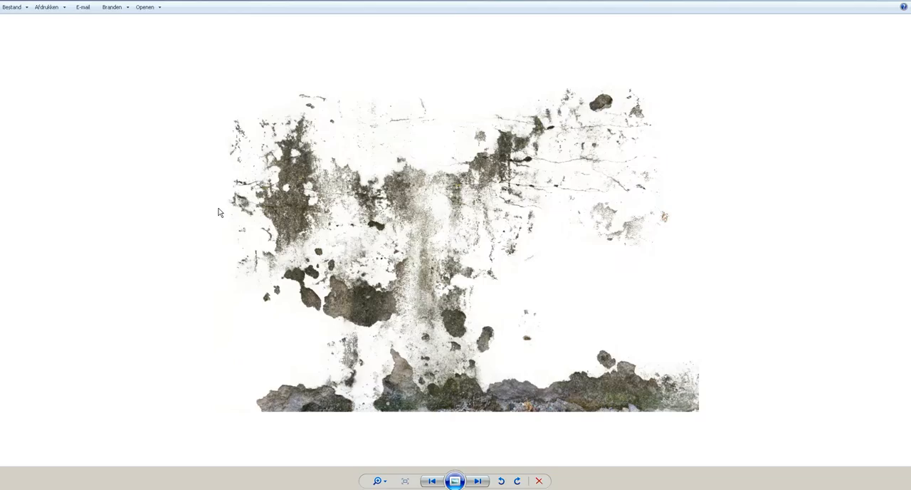
pyautogui.press('Right')
pyautogui.press('Right')
pyautogui.press('Right')
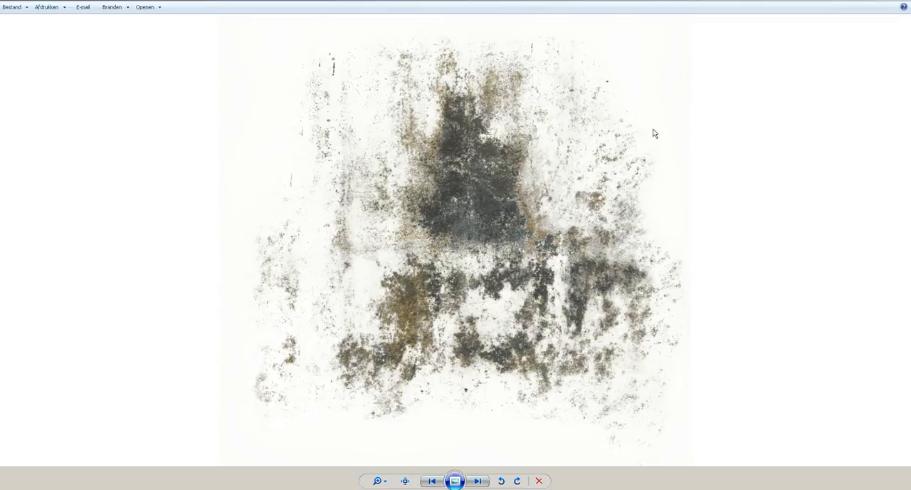
pyautogui.press('Escape')
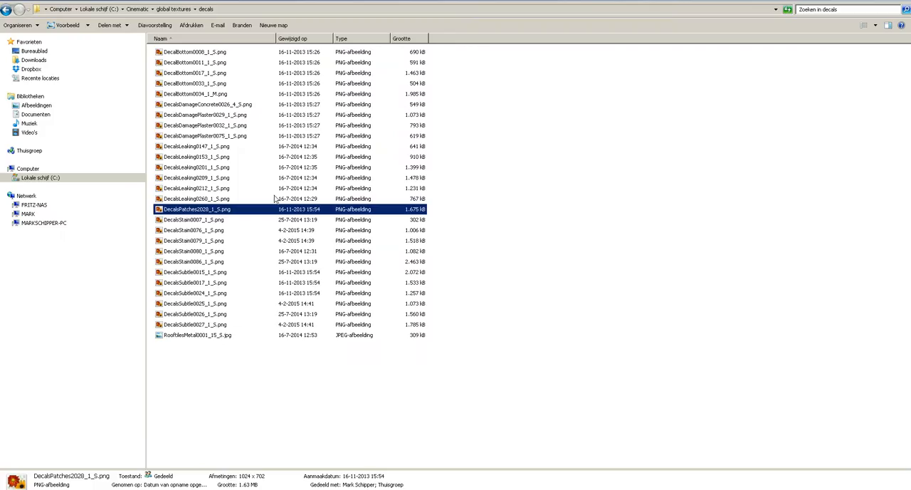
# - Import DecalsStain0086_1_S.png from the decals folder into Substance Painter's shelf as a texture
pyautogui.click(538, 255)
pyautogui.click(217, 263)
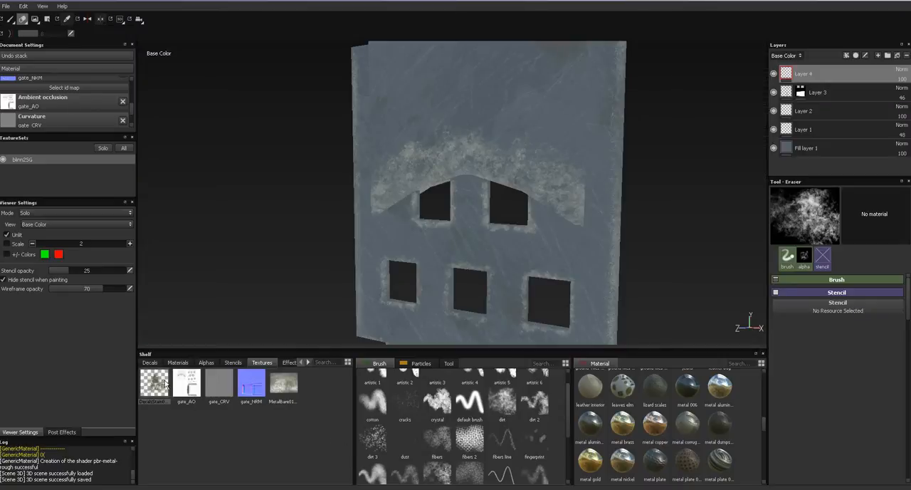
# - Choose the dirt brush while Layer 4 is active and frame the gate's lower half
pyautogui.keyDown('alt'); pyautogui.moveTo(469, 222); pyautogui.dragTo(485, 163); pyautogui.keyUp('alt')
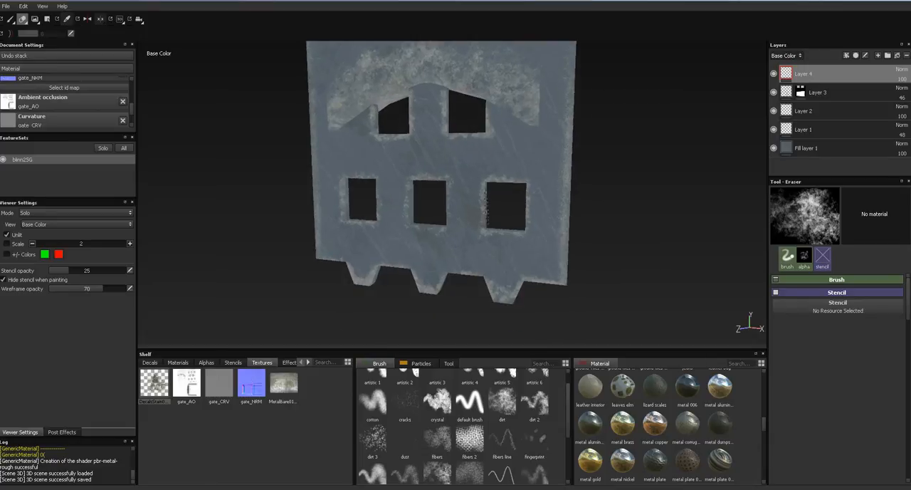
pyautogui.click(501, 408)
pyautogui.keyDown('alt'); pyautogui.moveTo(454, 201); pyautogui.dragTo(486, 200, button='middle'); pyautogui.keyUp('alt')
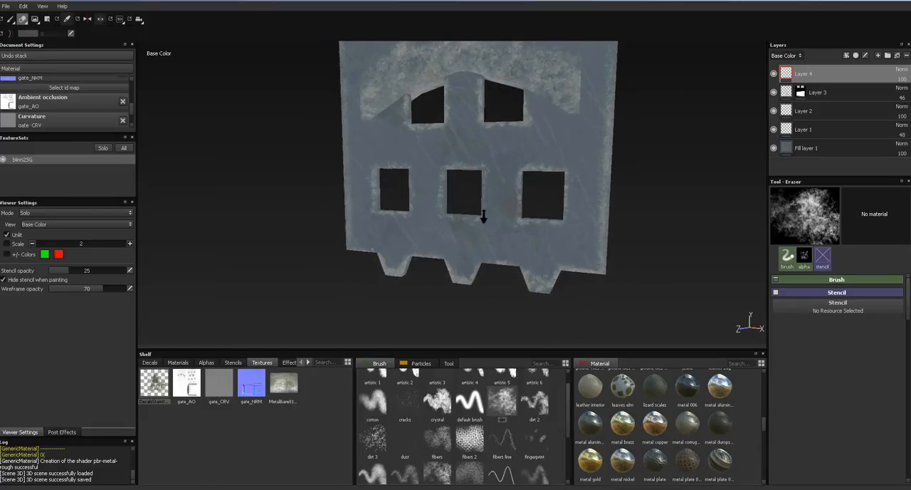
# - Set the blend mode of Layer 4 to Multiply
pyautogui.keyDown('alt'); pyautogui.moveTo(485, 205); pyautogui.dragTo(464, 118, button='right'); pyautogui.keyUp('alt')
pyautogui.keyDown('alt'); pyautogui.moveTo(480, 195); pyautogui.dragTo(529, 170, button='middle'); pyautogui.keyUp('alt')
pyautogui.keyDown('alt'); pyautogui.moveTo(500, 239); pyautogui.dragTo(491, 120, button='right'); pyautogui.keyUp('alt')
pyautogui.keyDown('alt'); pyautogui.moveTo(490, 118); pyautogui.dragTo(446, 178, button='middle'); pyautogui.keyUp('alt')
pyautogui.moveTo(447, 211)
pyautogui.keyDown('ctrl'); pyautogui.mouseDown(button='right')
pyautogui.moveTo(453, 215)
pyautogui.moveTo(441, 234)
pyautogui.mouseUp(button='right'); pyautogui.keyUp('ctrl')
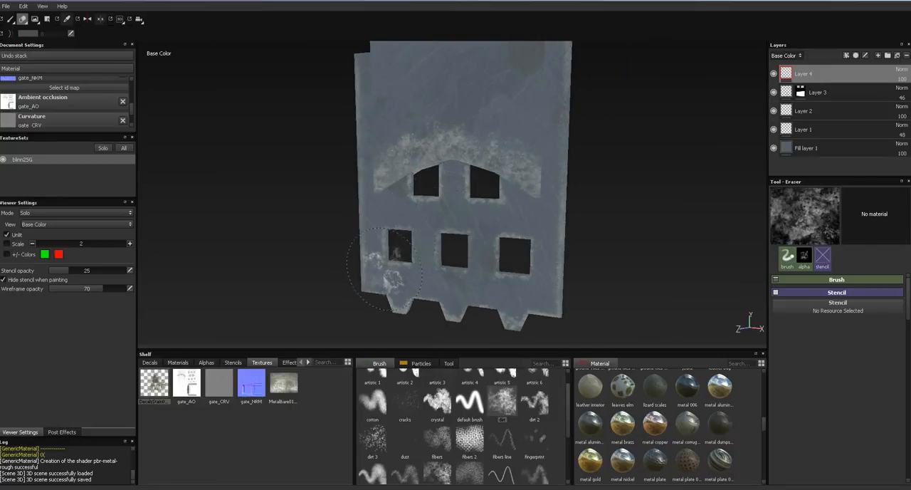
pyautogui.click(899, 72)
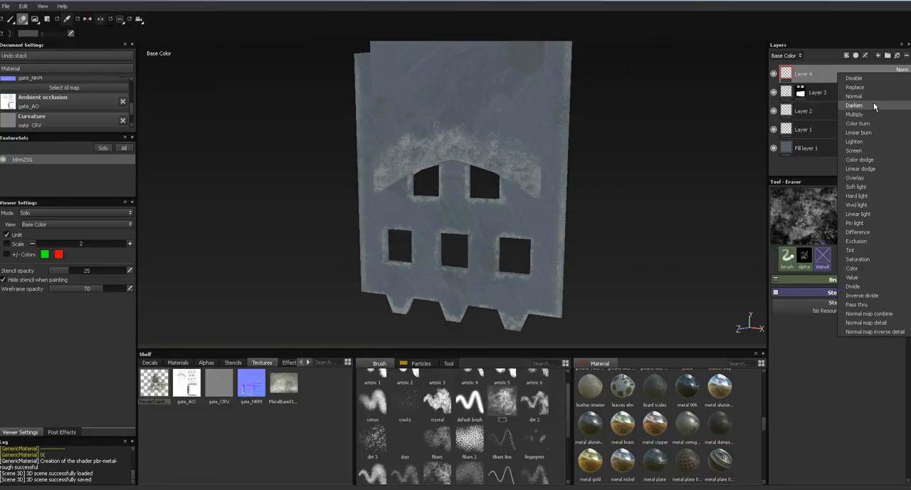
pyautogui.click(868, 111)
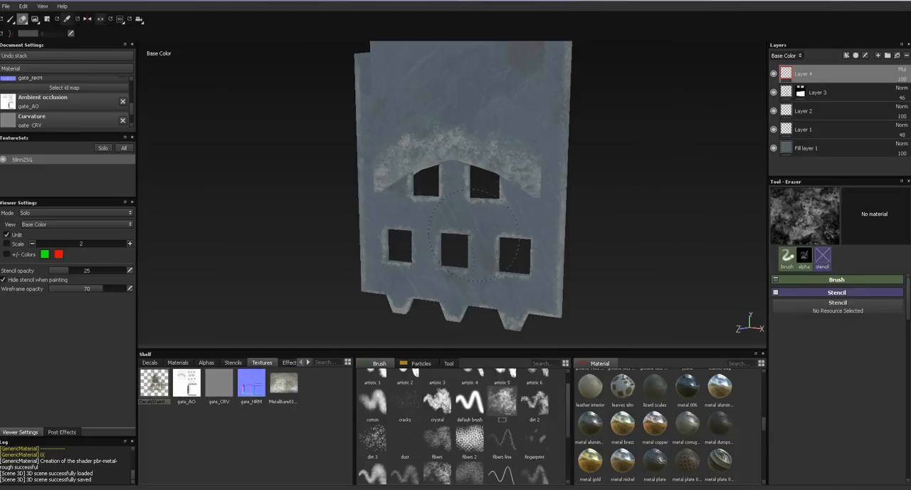
# - Set up the Paint tool with the dirt brush, clear its base color and height textures, and assign DecalsStain0086_1_S as base color
pyautogui.click(501, 402)
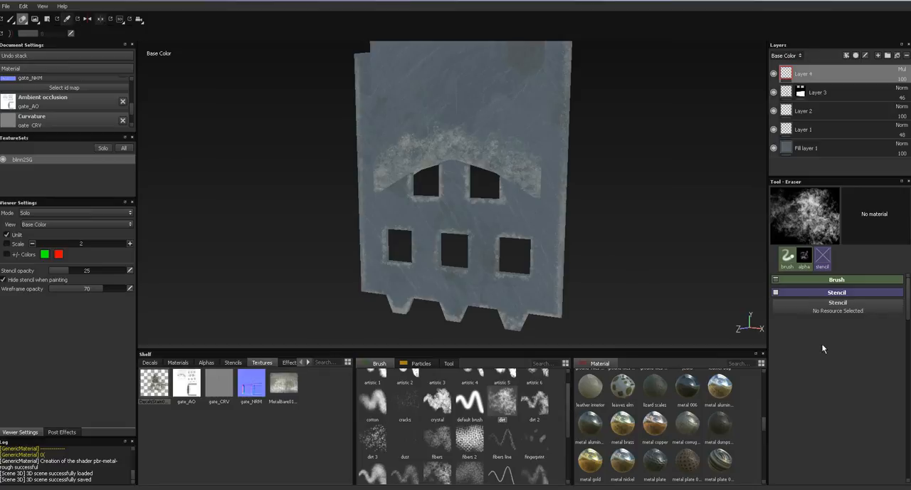
pyautogui.click(10, 19)
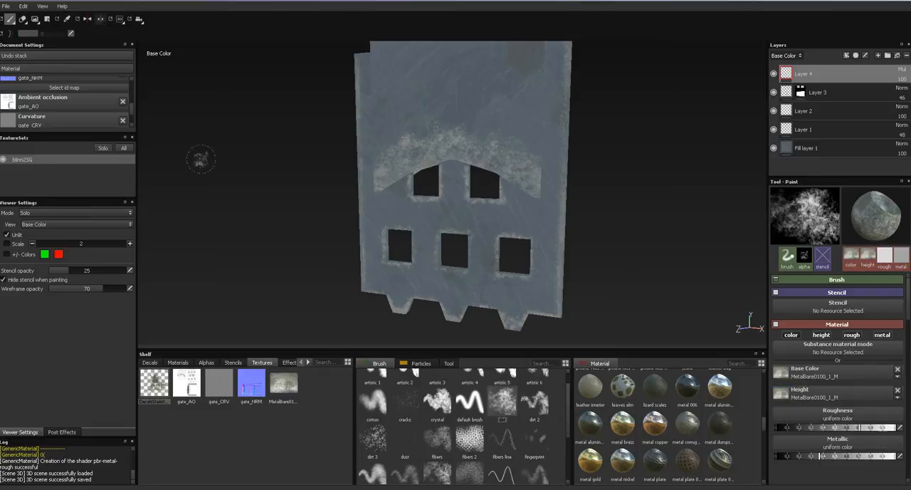
pyautogui.click(897, 368)
pyautogui.click(897, 403)
pyautogui.moveTo(158, 391); pyautogui.dragTo(839, 371)
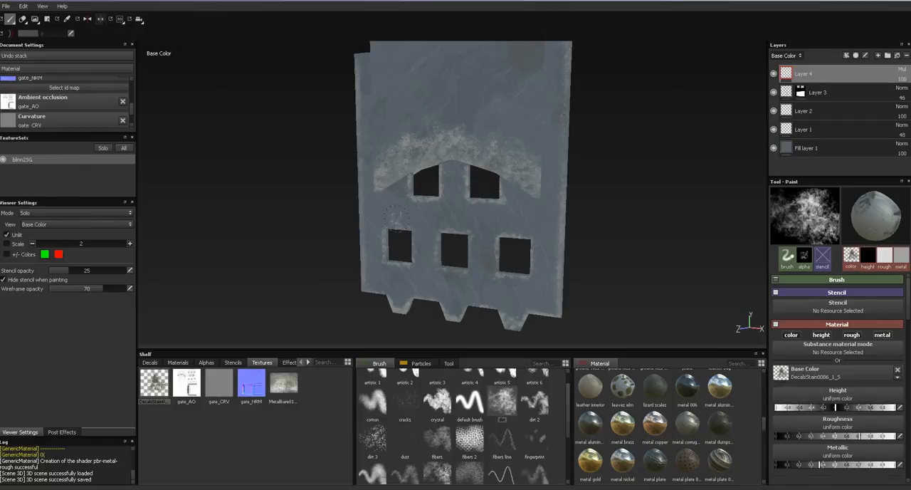
# - Paint the stain texture with large dirt brush strokes across the whole front of the gate on Layer 4
pyautogui.keyDown('ctrl'); pyautogui.moveTo(399, 235); pyautogui.dragTo(441, 237, button='right'); pyautogui.keyUp('ctrl')
pyautogui.click(415, 250)
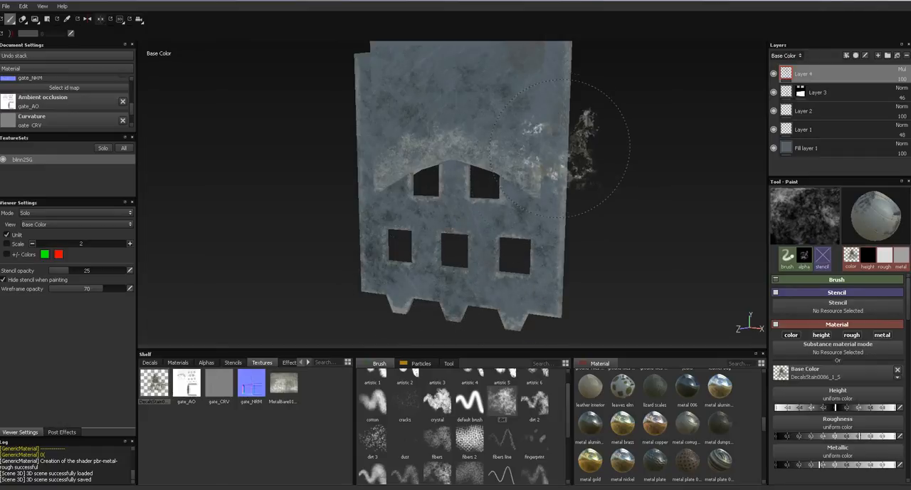
pyautogui.keyDown('alt'); pyautogui.moveTo(462, 126); pyautogui.dragTo(521, 131); pyautogui.keyUp('alt')
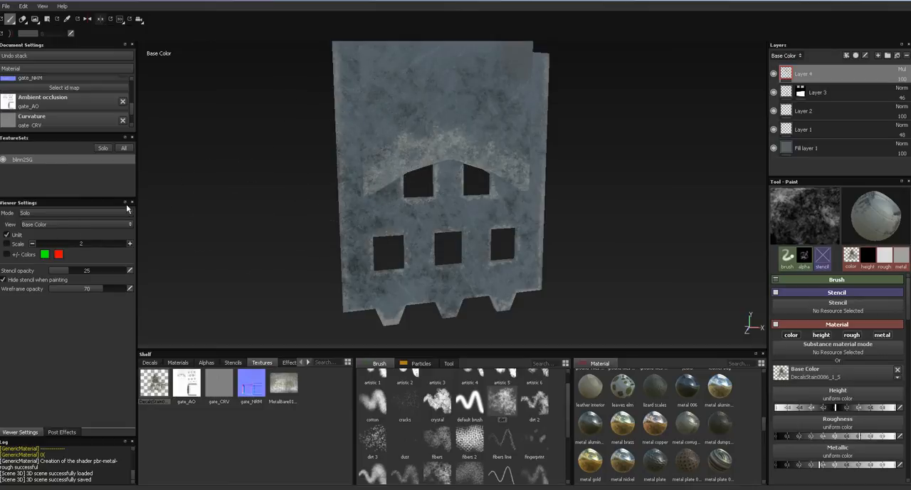
pyautogui.keyDown('alt'); pyautogui.moveTo(509, 255); pyautogui.dragTo(448, 185); pyautogui.keyUp('alt')
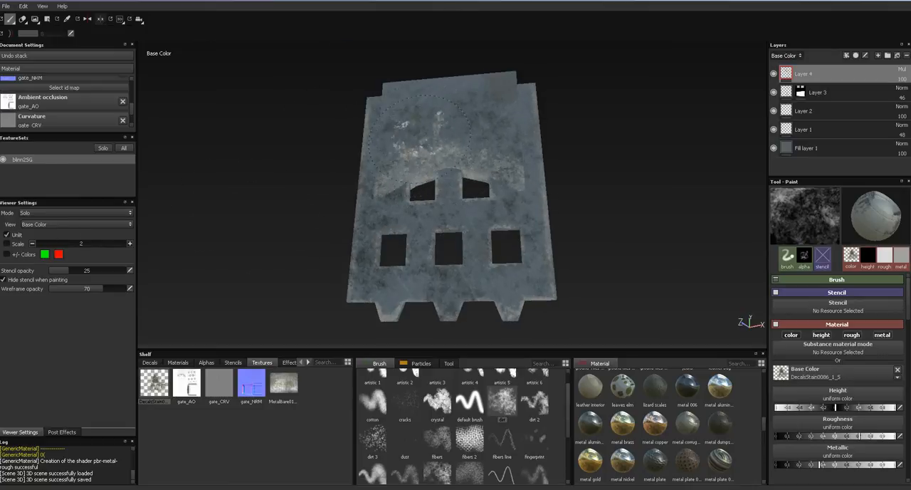
# - Examine the stained gate in the material view from several angles, down to the spikes along its lower edge
pyautogui.press('m')
pyautogui.keyDown('alt'); pyautogui.moveTo(536, 198); pyautogui.dragTo(509, 218); pyautogui.keyUp('alt')
pyautogui.keyDown('alt'); pyautogui.moveTo(511, 219); pyautogui.dragTo(499, 196, button='middle'); pyautogui.keyUp('alt')
pyautogui.keyDown('alt'); pyautogui.moveTo(500, 195); pyautogui.dragTo(443, 200); pyautogui.keyUp('alt')
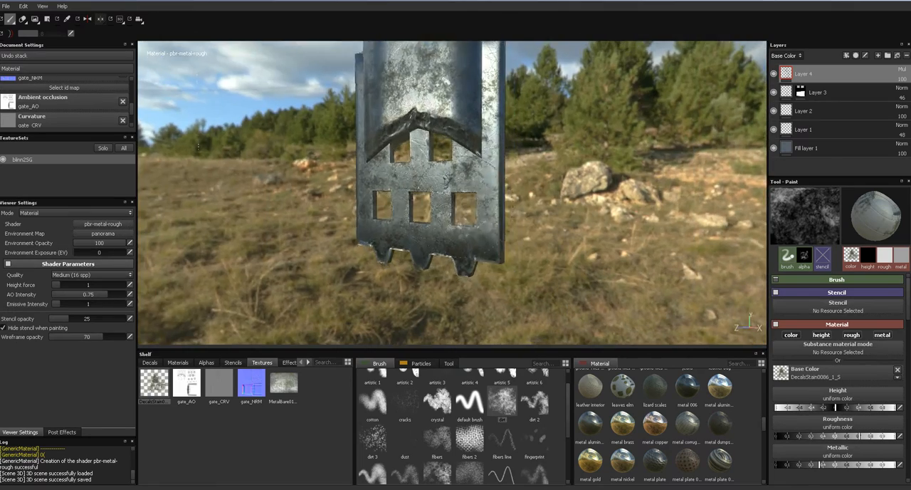
pyautogui.keyDown('alt'); pyautogui.moveTo(443, 200); pyautogui.dragTo(481, 204, button='right'); pyautogui.keyUp('alt')
pyautogui.moveTo(481, 204)
pyautogui.keyDown('alt'); pyautogui.mouseDown()
pyautogui.moveTo(560, 196)
pyautogui.moveTo(537, 171)
pyautogui.mouseUp(); pyautogui.keyUp('alt')
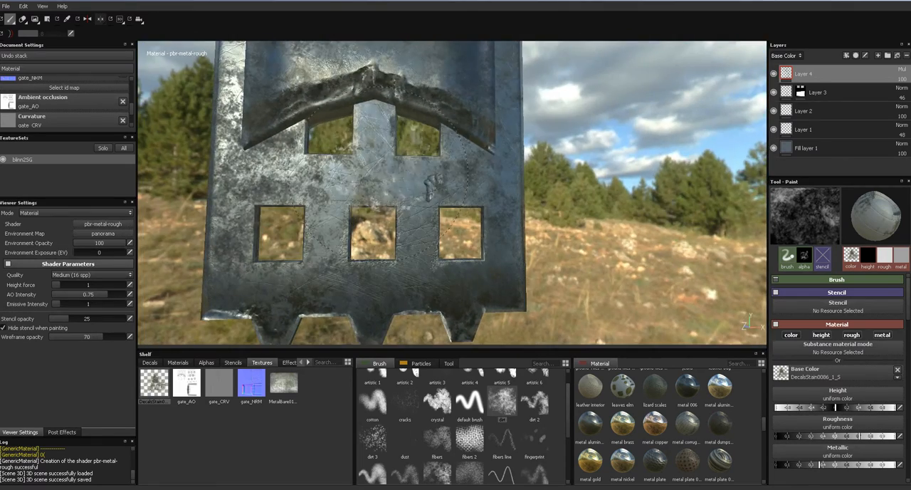
pyautogui.keyDown('alt'); pyautogui.moveTo(460, 240); pyautogui.dragTo(520, 86, button='middle'); pyautogui.keyUp('alt')
pyautogui.moveTo(484, 195)
pyautogui.keyDown('alt'); pyautogui.mouseDown(button='right')
pyautogui.moveTo(521, 213)
pyautogui.moveTo(514, 219)
pyautogui.mouseUp(button='right'); pyautogui.keyUp('alt')
pyautogui.keyDown('alt'); pyautogui.moveTo(446, 234); pyautogui.dragTo(519, 145, button='middle'); pyautogui.keyUp('alt')
pyautogui.keyDown('ctrl'); pyautogui.moveTo(353, 193); pyautogui.dragTo(292, 193, button='right'); pyautogui.keyUp('ctrl')
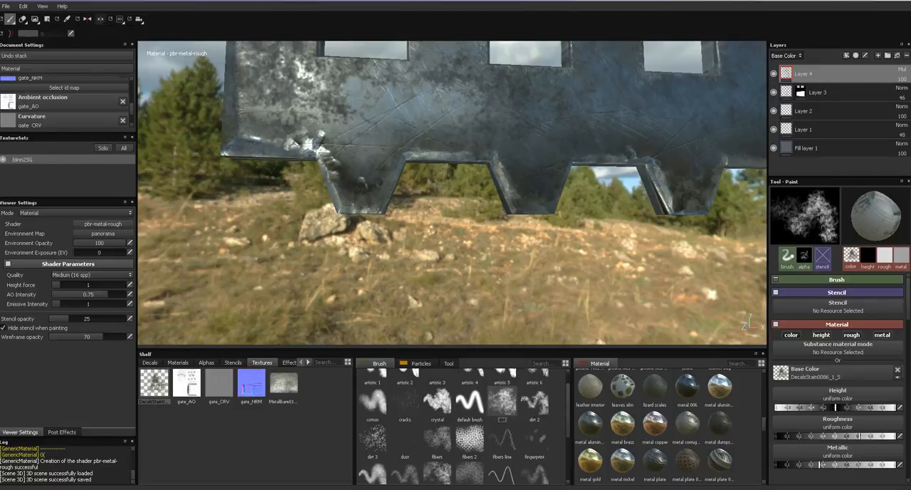
# - Add a new paint layer above Layer 4 and set its blend mode to Multiply
pyautogui.click(878, 56)
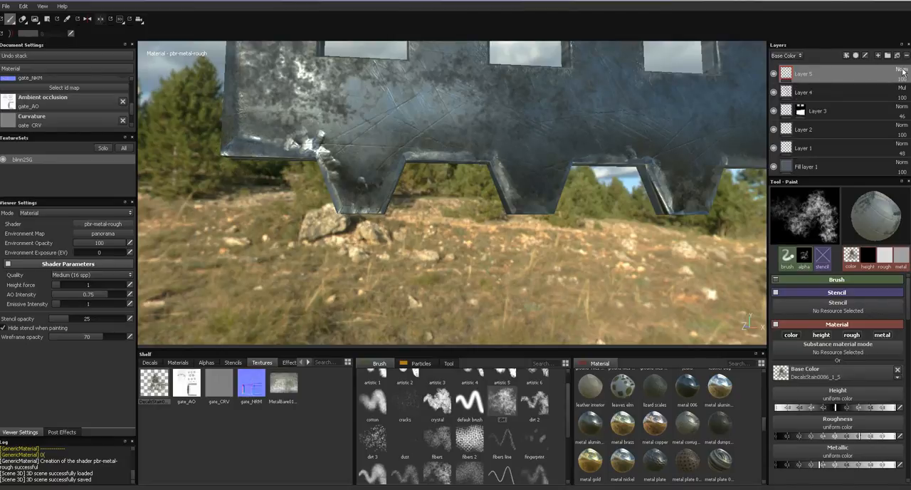
pyautogui.click(900, 69)
pyautogui.click(857, 114)
# - Paint the stain along the gate's lower edge and over its three spikes on Layer 5
pyautogui.moveTo(232, 149)
pyautogui.mouseDown()
pyautogui.moveTo(302, 148)
pyautogui.moveTo(349, 203)
pyautogui.mouseUp()
pyautogui.moveTo(412, 152); pyautogui.dragTo(518, 170)
pyautogui.moveTo(648, 162)
pyautogui.keyDown('alt'); pyautogui.mouseDown()
pyautogui.moveTo(545, 230)
pyautogui.moveTo(556, 214)
pyautogui.mouseUp(); pyautogui.keyUp('alt')
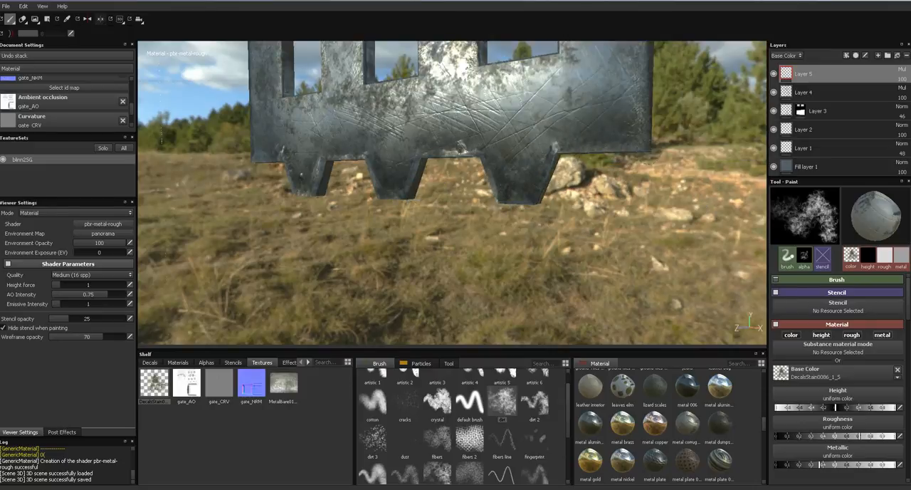
pyautogui.moveTo(498, 170)
pyautogui.keyDown('alt'); pyautogui.mouseDown()
pyautogui.moveTo(563, 218)
pyautogui.moveTo(449, 185)
pyautogui.moveTo(458, 210)
pyautogui.moveTo(282, 202)
pyautogui.mouseUp(); pyautogui.keyUp('alt')
# - Show the Base Color channel and paint the stain onto the undersides of the spikes and the lower edge
pyautogui.press('c')
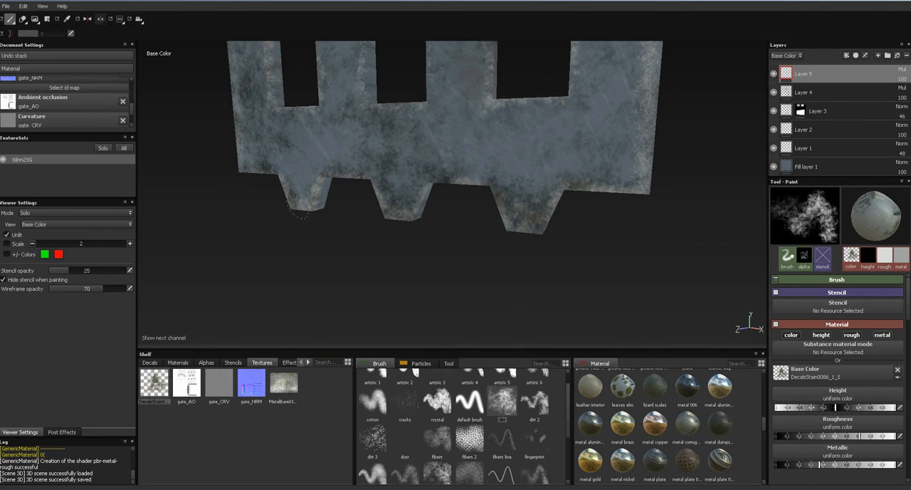
pyautogui.moveTo(635, 208)
pyautogui.mouseDown()
pyautogui.moveTo(605, 179)
pyautogui.moveTo(504, 207)
pyautogui.mouseUp()
pyautogui.keyDown('alt'); pyautogui.moveTo(472, 244); pyautogui.dragTo(652, 152); pyautogui.keyUp('alt')
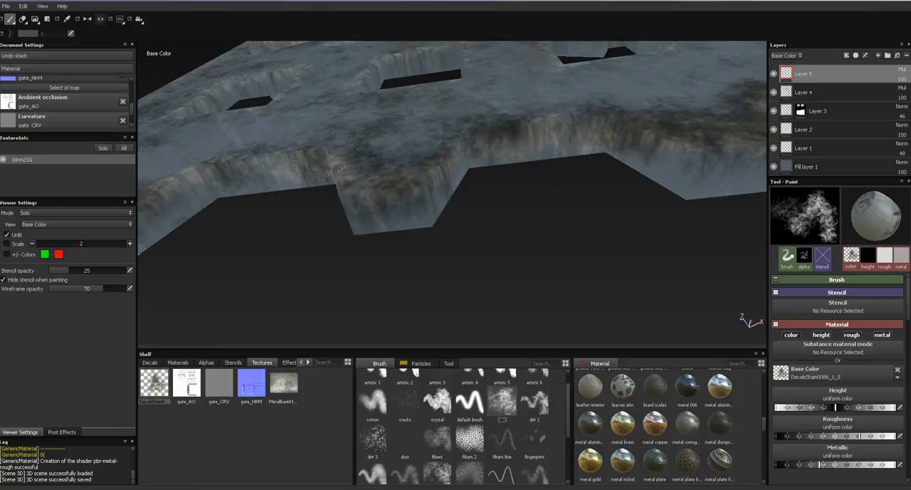
pyautogui.moveTo(190, 194)
pyautogui.keyDown('alt'); pyautogui.mouseDown()
pyautogui.moveTo(336, 200)
pyautogui.moveTo(498, 156)
pyautogui.mouseUp(); pyautogui.keyUp('alt')
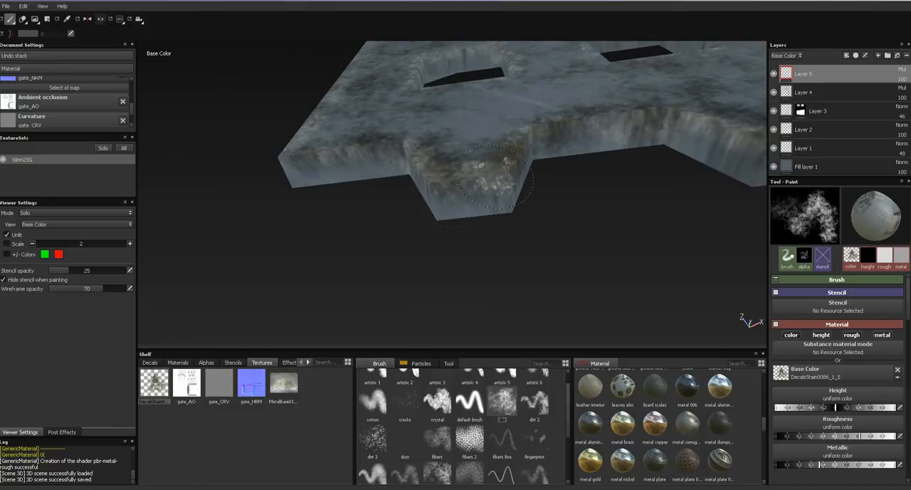
pyautogui.keyDown('alt'); pyautogui.moveTo(616, 191); pyautogui.dragTo(475, 166); pyautogui.keyUp('alt')
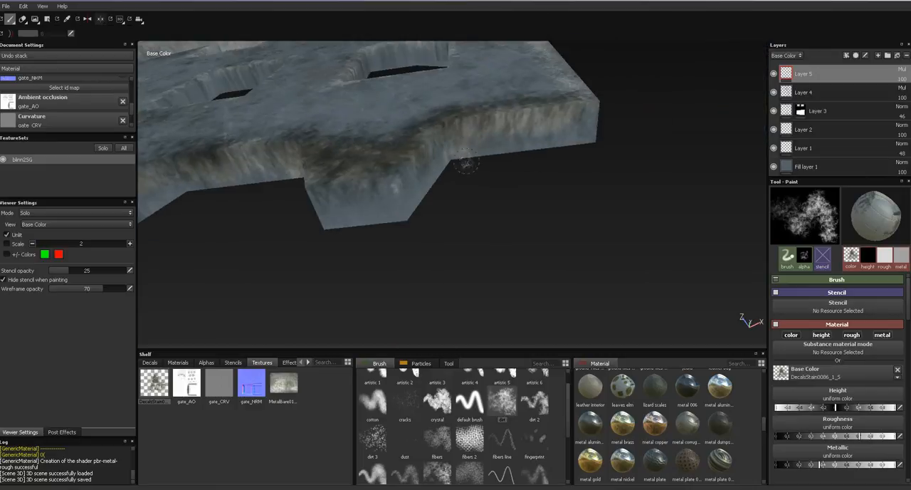
pyautogui.keyDown('alt'); pyautogui.moveTo(416, 164); pyautogui.dragTo(440, 235); pyautogui.keyUp('alt')
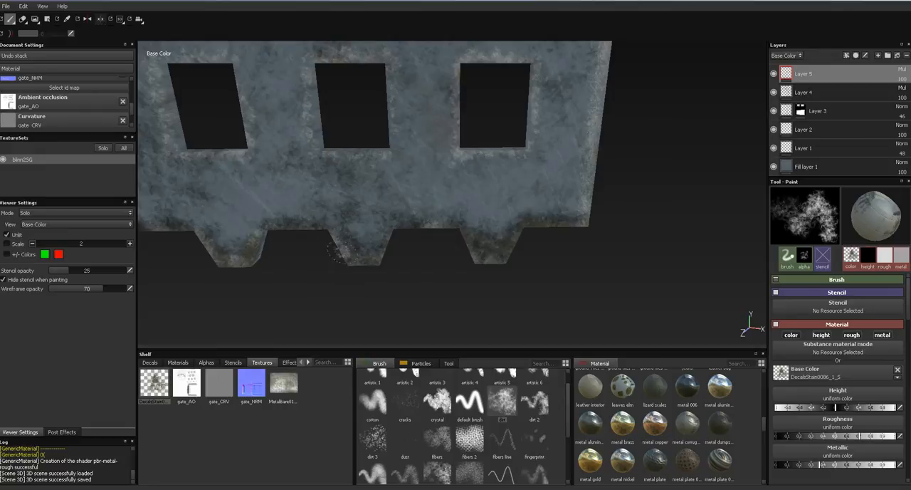
# - Paint more stain over the front faces of the spikes and the edge between them
pyautogui.keyDown('alt'); pyautogui.moveTo(245, 255); pyautogui.dragTo(347, 205); pyautogui.keyUp('alt')
pyautogui.keyDown('ctrl'); pyautogui.moveTo(346, 203); pyautogui.dragTo(364, 213, button='right'); pyautogui.keyUp('ctrl')
pyautogui.click(388, 250)
pyautogui.moveTo(407, 286)
pyautogui.keyDown('alt'); pyautogui.mouseDown()
pyautogui.moveTo(373, 270)
pyautogui.moveTo(417, 316)
pyautogui.mouseUp(); pyautogui.keyUp('alt')
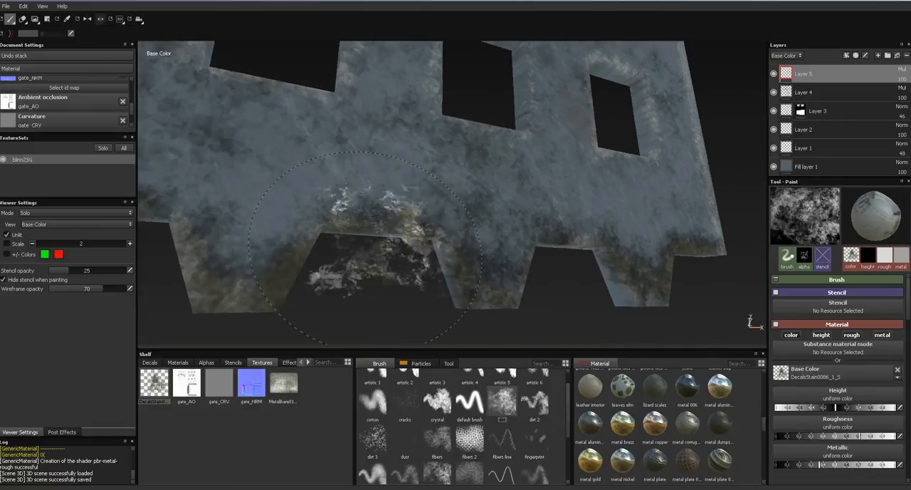
# - Erase parts of the stain around the spikes and lower edge on Layer 5 with the dirt brush
pyautogui.click(22, 20)
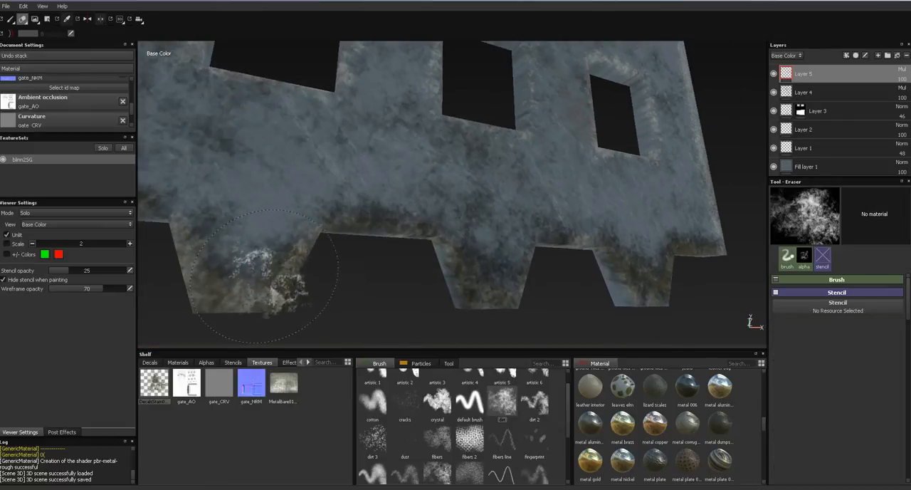
pyautogui.click(484, 227)
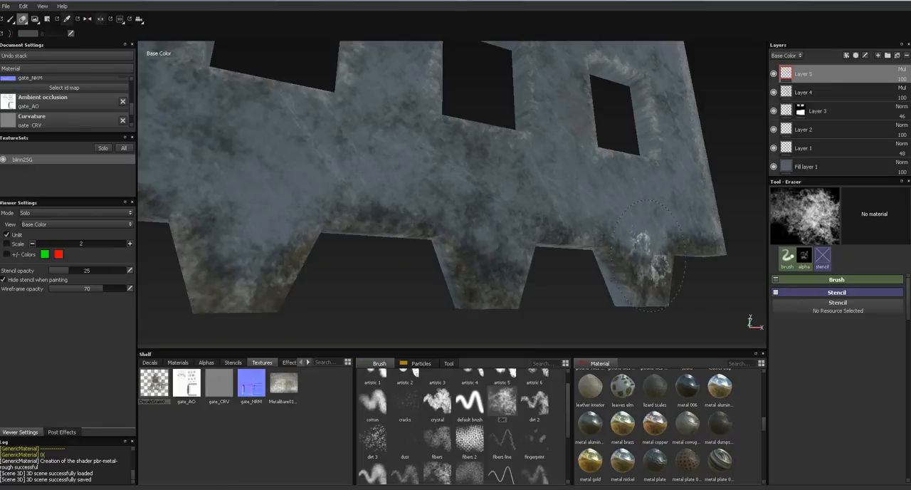
pyautogui.moveTo(393, 200)
pyautogui.keyDown('alt'); pyautogui.mouseDown()
pyautogui.moveTo(468, 193)
pyautogui.moveTo(636, 257)
pyautogui.moveTo(610, 274)
pyautogui.mouseUp(); pyautogui.keyUp('alt')
pyautogui.moveTo(515, 226)
pyautogui.keyDown('alt'); pyautogui.mouseDown()
pyautogui.moveTo(521, 79)
pyautogui.moveTo(482, 102)
pyautogui.moveTo(517, 198)
pyautogui.mouseUp(); pyautogui.keyUp('alt')
pyautogui.keyDown('alt'); pyautogui.moveTo(340, 89); pyautogui.dragTo(362, 153); pyautogui.keyUp('alt')
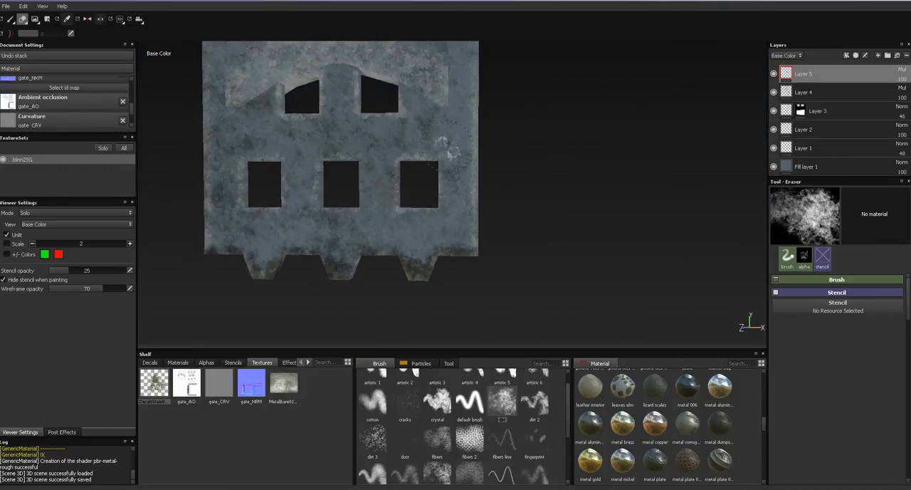
# - Examine the gate in the material view and go through the existing layers in the stack
pyautogui.press('m')
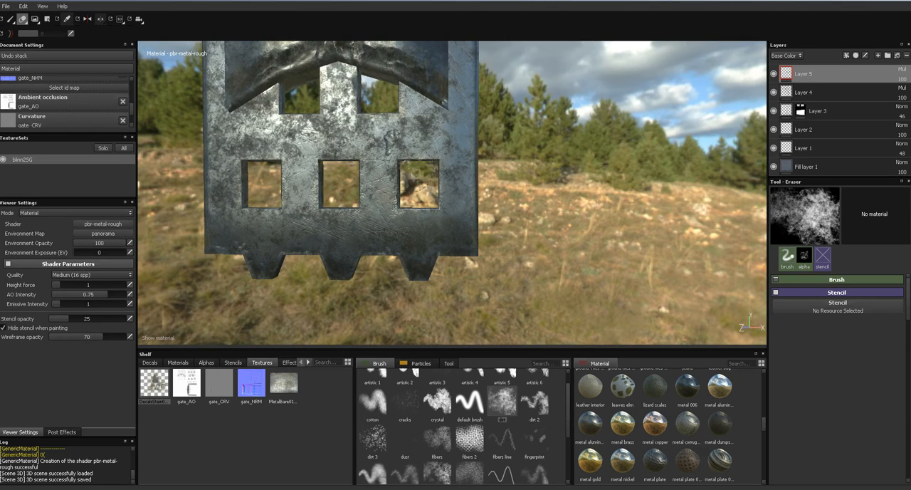
pyautogui.moveTo(390, 143)
pyautogui.keyDown('alt'); pyautogui.mouseDown()
pyautogui.moveTo(333, 177)
pyautogui.moveTo(399, 146)
pyautogui.mouseUp(); pyautogui.keyUp('alt')
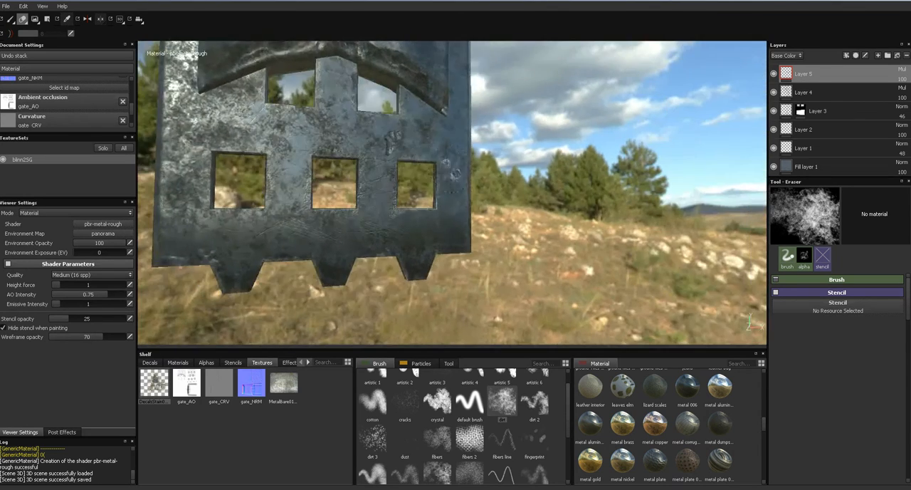
pyautogui.keyDown('alt'); pyautogui.moveTo(398, 146); pyautogui.dragTo(460, 178, button='middle'); pyautogui.keyUp('alt')
pyautogui.keyDown('alt'); pyautogui.moveTo(459, 178); pyautogui.dragTo(683, 146); pyautogui.keyUp('alt')
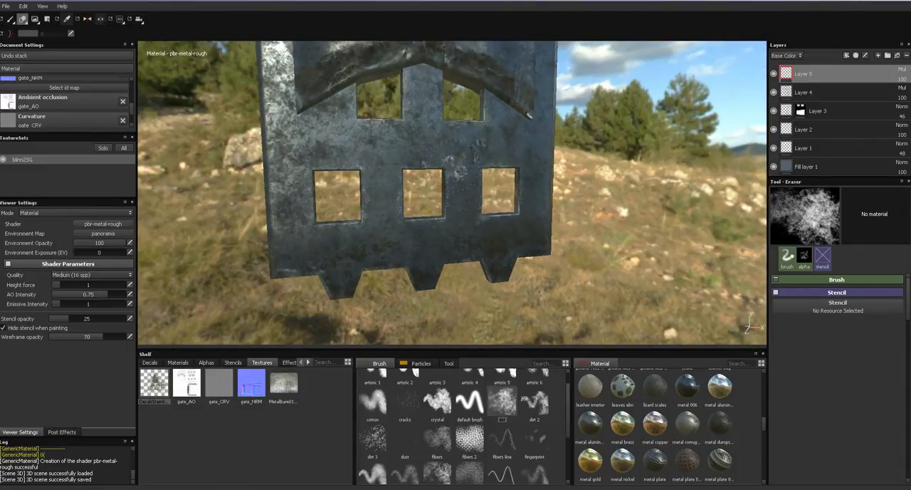
pyautogui.click(808, 167)
pyautogui.click(810, 149)
pyautogui.click(812, 111)
pyautogui.click(789, 166)
pyautogui.click(780, 149)
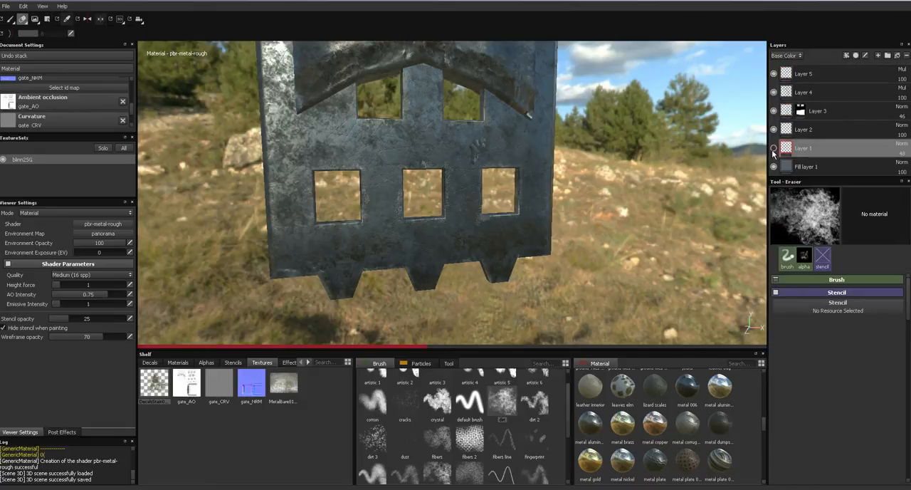
# - Rename Fill layer 1 as metalBase
pyautogui.click(804, 166)
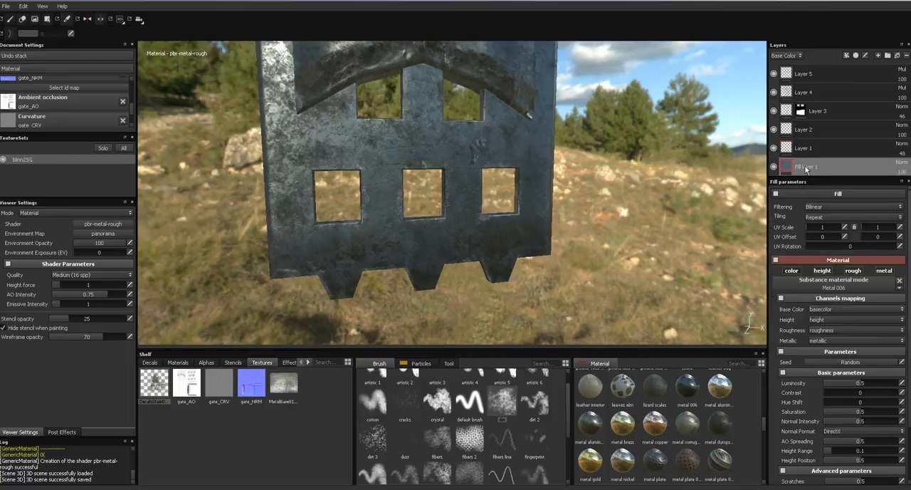
pyautogui.doubleClick(807, 167)
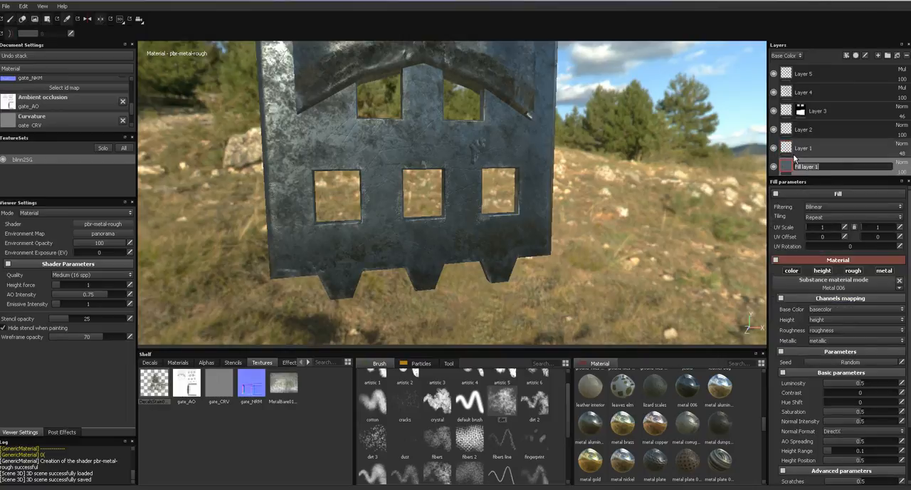
pyautogui.write('metalBase')
pyautogui.press('Return')
# - Rename Layer 1 as edgeWear and Layer 2 as doorEdgeWear
pyautogui.click(803, 148)
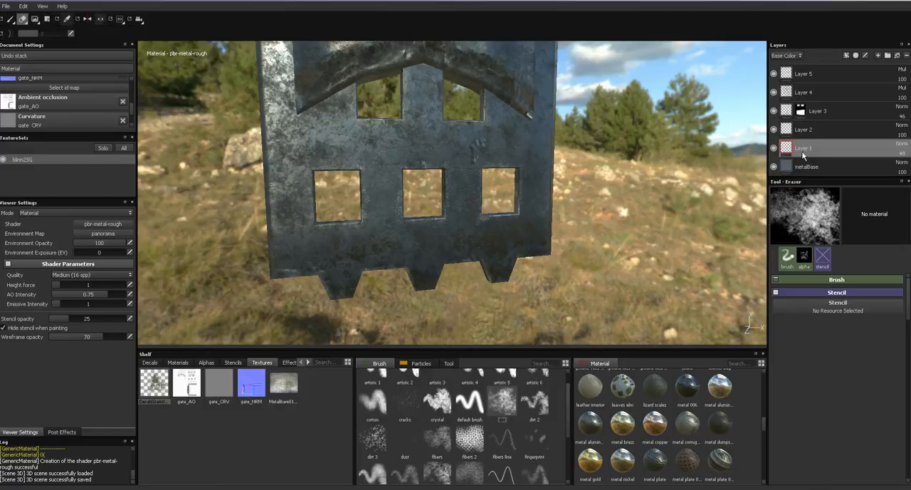
pyautogui.doubleClick(805, 150)
pyautogui.write('edgeWear')
pyautogui.press('Return')
pyautogui.doubleClick(801, 131)
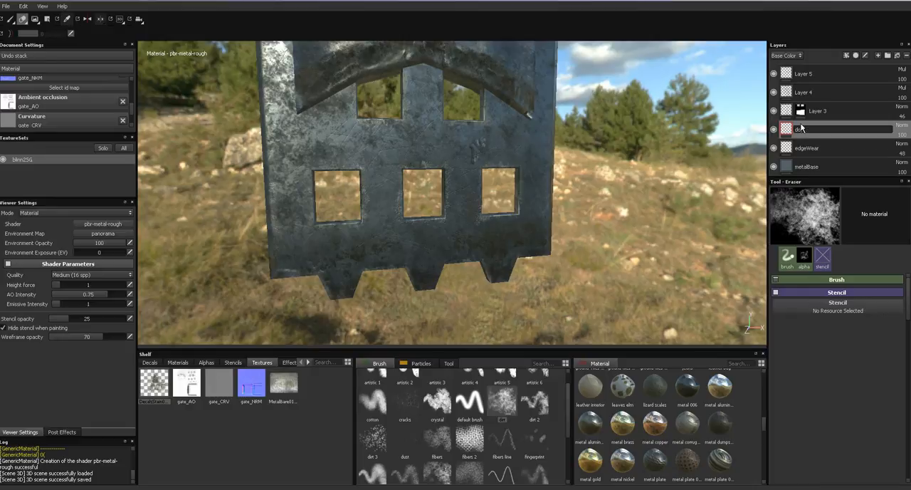
pyautogui.write('dirtEdgeWear')
pyautogui.press('Return')
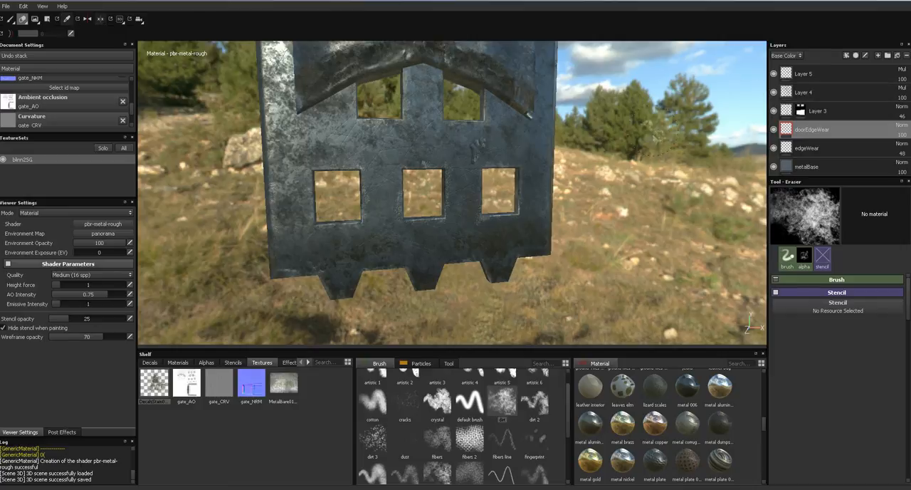
# - Rename the masked Layer 3 as upperDoo
pyautogui.keyDown('alt'); pyautogui.moveTo(632, 134); pyautogui.dragTo(652, 259, button='middle'); pyautogui.keyUp('alt')
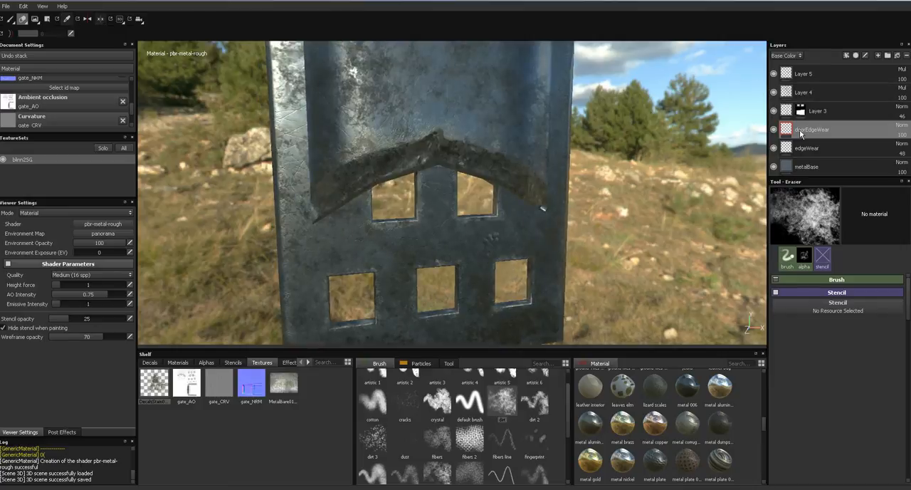
pyautogui.click(812, 111)
pyautogui.doubleClick(811, 112)
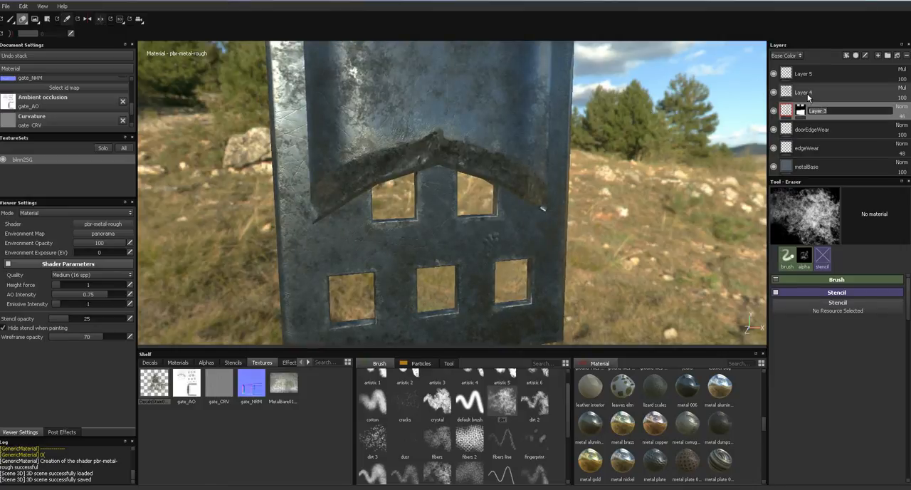
pyautogui.write('upperDoo')
pyautogui.press('Return')
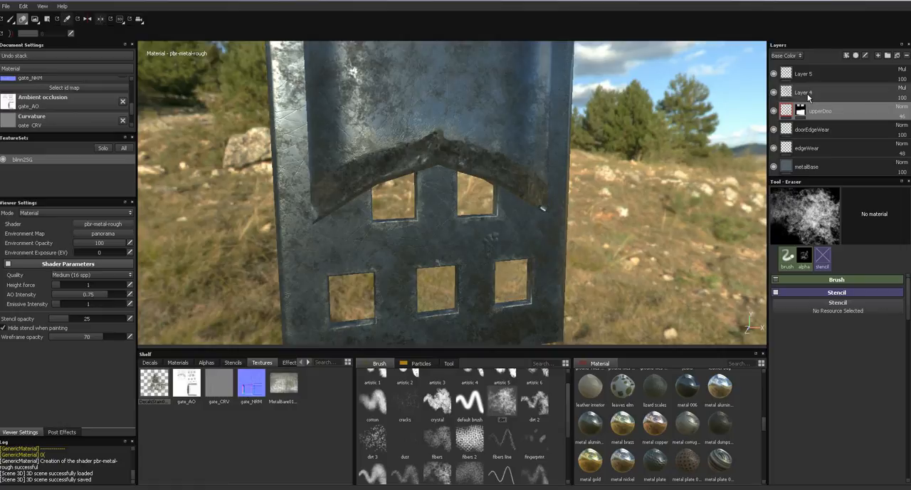
# - Correct the masked layer's name to upperDoor and rename Layer 4 as baseDirt
pyautogui.doubleClick(829, 111)
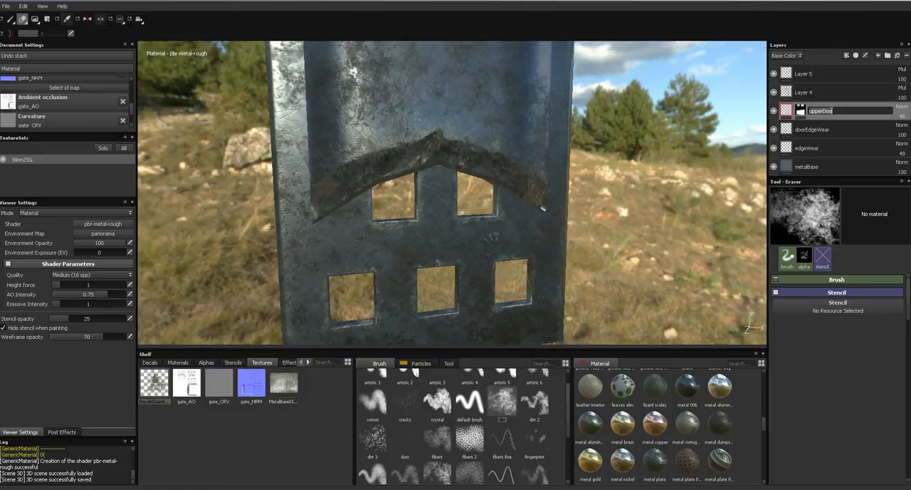
pyautogui.click(787, 98)
pyautogui.click(776, 93)
pyautogui.click(775, 93)
pyautogui.doubleClick(803, 94)
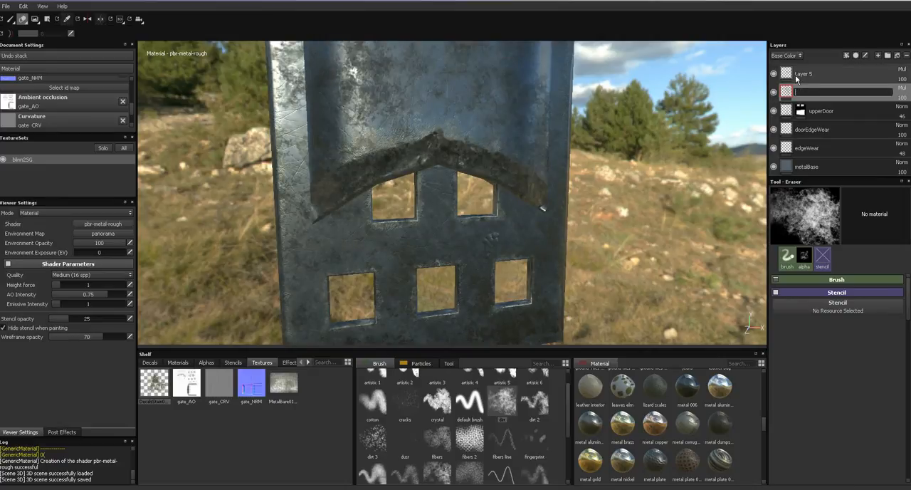
pyautogui.write('baseDirt')
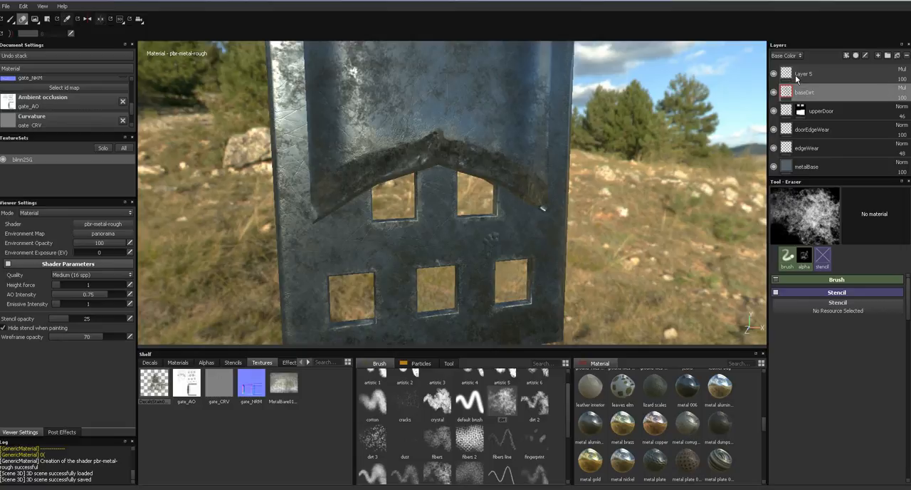
pyautogui.press('Return')
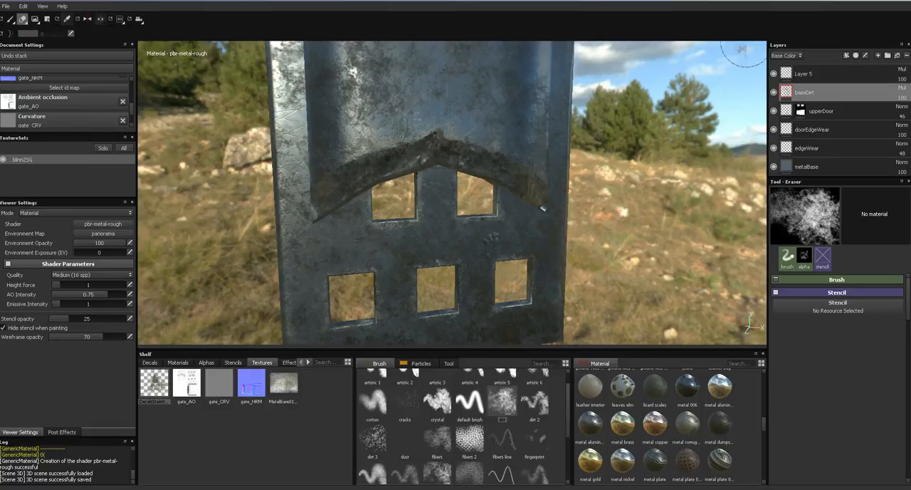
# - Rename Layer 5 as edgeDirt
pyautogui.click(807, 76)
pyautogui.doubleClick(808, 75)
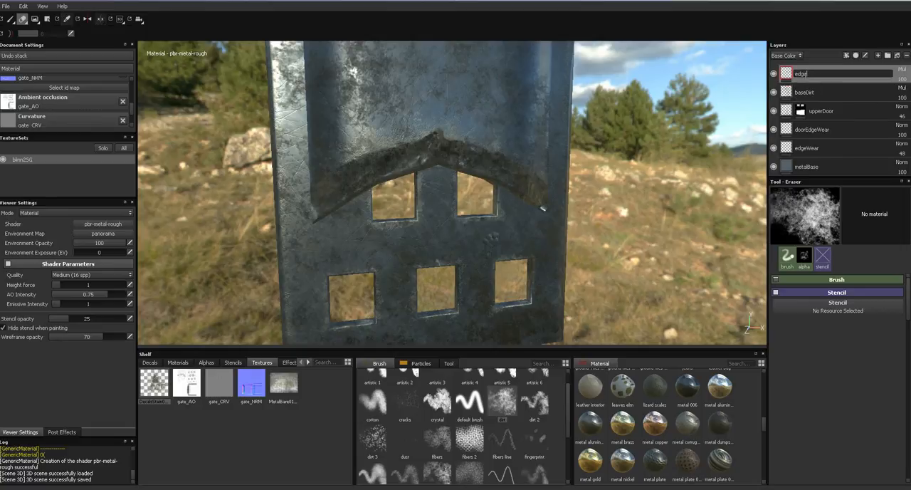
pyautogui.write('edgeDirt')
pyautogui.press('Return')
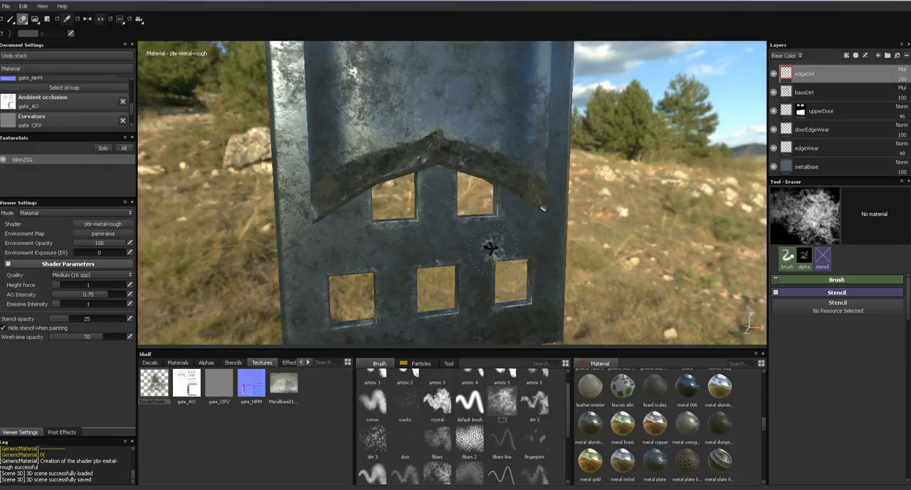
# - Add a new empty layer above edgeDirt in the layer stack
pyautogui.keyDown('alt'); pyautogui.moveTo(494, 252); pyautogui.dragTo(430, 251); pyautogui.keyUp('alt')
pyautogui.keyDown('alt'); pyautogui.moveTo(396, 207); pyautogui.dragTo(416, 107, button='middle'); pyautogui.keyUp('alt')
pyautogui.keyDown('alt'); pyautogui.moveTo(411, 163); pyautogui.dragTo(456, 226); pyautogui.keyUp('alt')
pyautogui.click(878, 55)
pyautogui.click(846, 55)
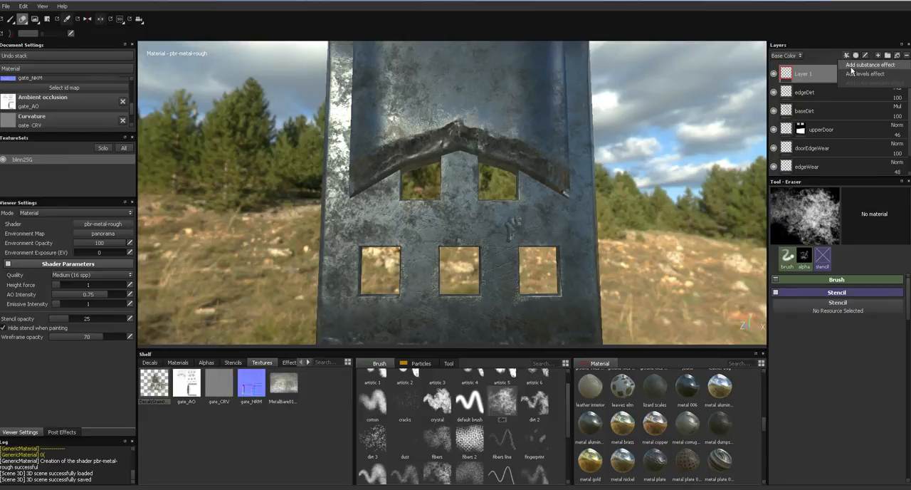
pyautogui.click(852, 66)
pyautogui.keyDown('alt'); pyautogui.moveTo(581, 221); pyautogui.dragTo(641, 158, button='middle'); pyautogui.keyUp('alt')
pyautogui.keyDown('alt'); pyautogui.moveTo(641, 158); pyautogui.dragTo(631, 177); pyautogui.keyUp('alt')
pyautogui.keyDown('alt'); pyautogui.moveTo(631, 177); pyautogui.dragTo(667, 138, button='right'); pyautogui.keyUp('alt')
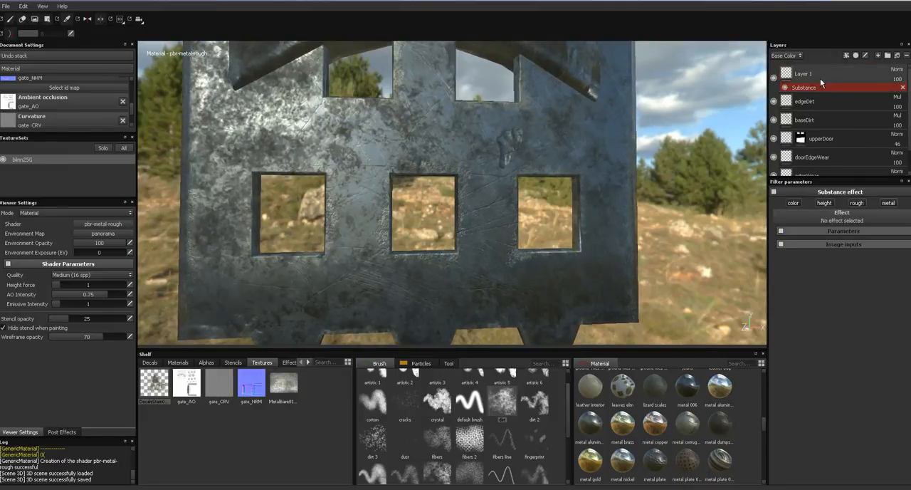
pyautogui.click(903, 87)
pyautogui.press('e')
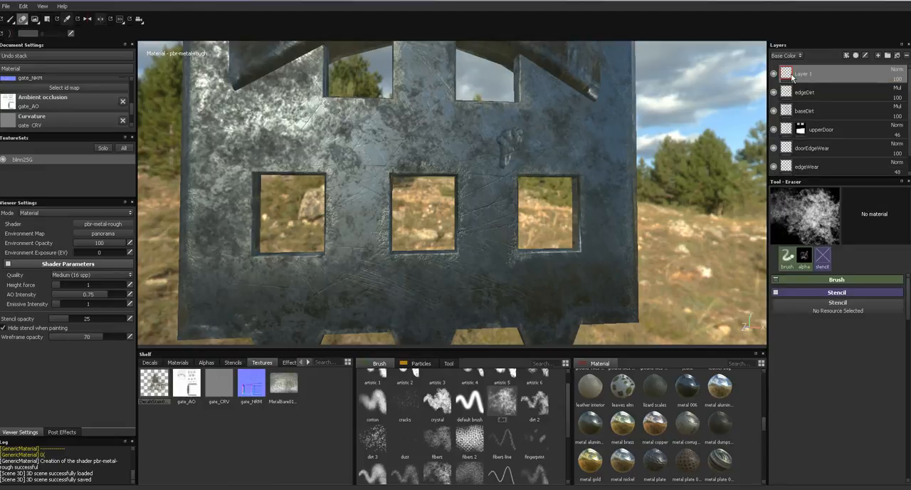
# - Rename the new layer as subStance and give it a substance effect using MG Metal Edge Wear
pyautogui.doubleClick(802, 75)
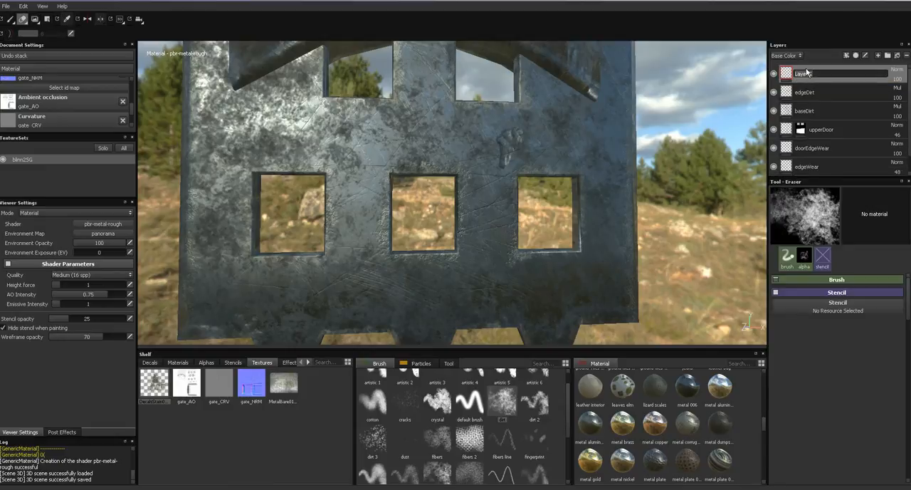
pyautogui.press('Return')
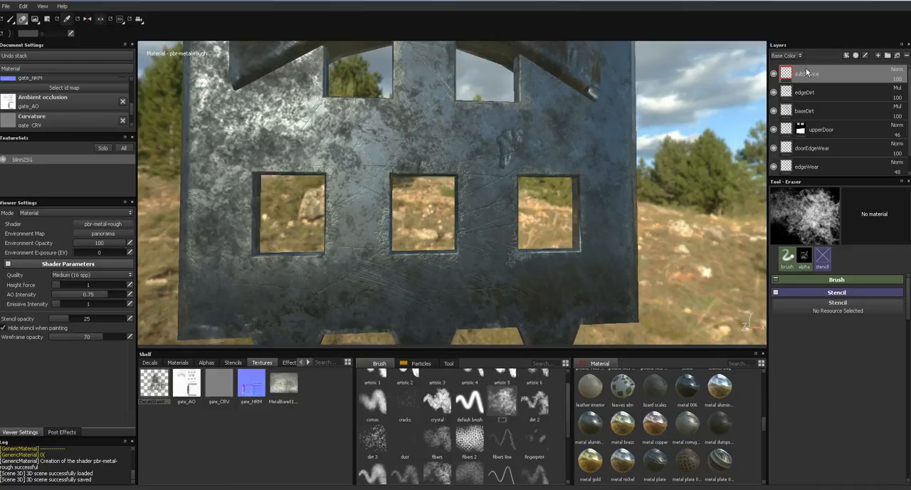
pyautogui.click(845, 55)
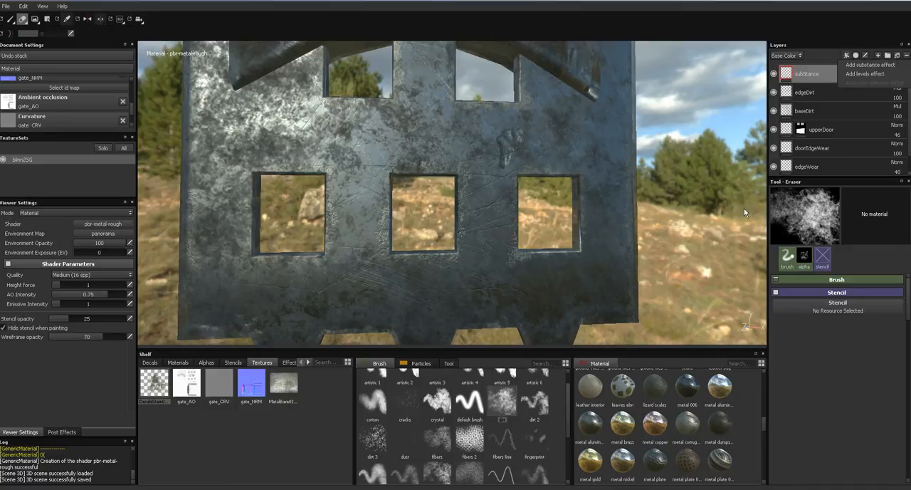
pyautogui.click(858, 65)
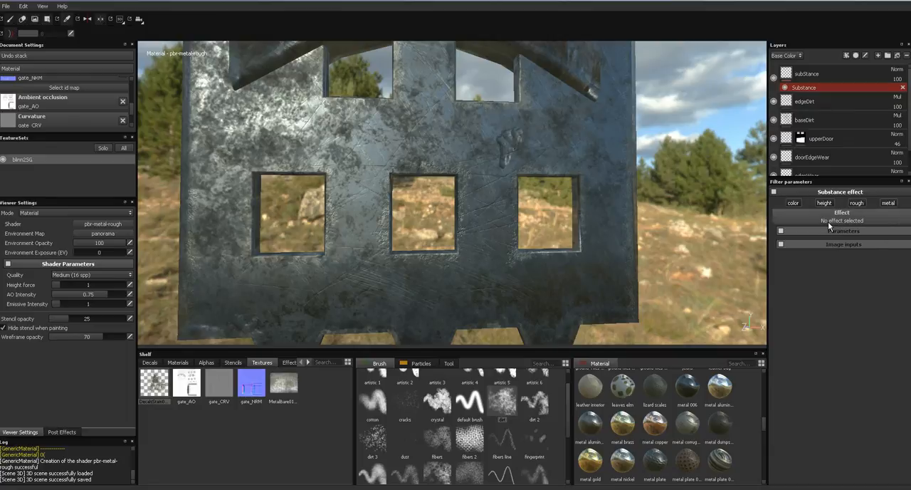
pyautogui.moveTo(907, 268); pyautogui.dragTo(901, 292)
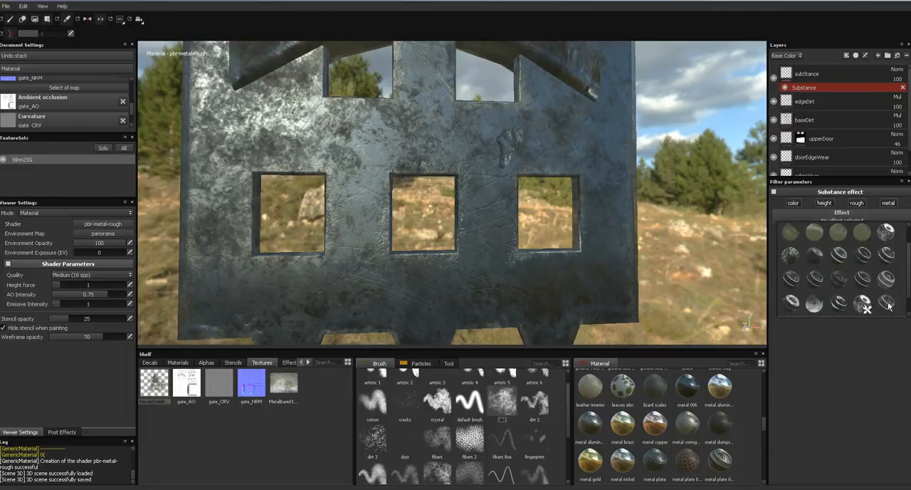
pyautogui.click(885, 304)
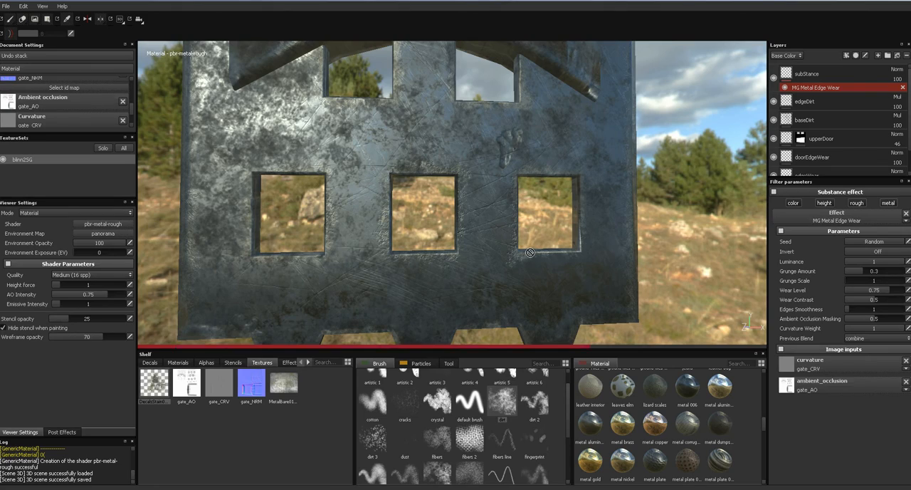
# - Set the MG Metal Edge Wear effect's Ambient Occlusion Masking to 0.12 and Grunge Scale to 3
pyautogui.keyDown('alt'); pyautogui.moveTo(532, 255); pyautogui.dragTo(633, 215); pyautogui.keyUp('alt')
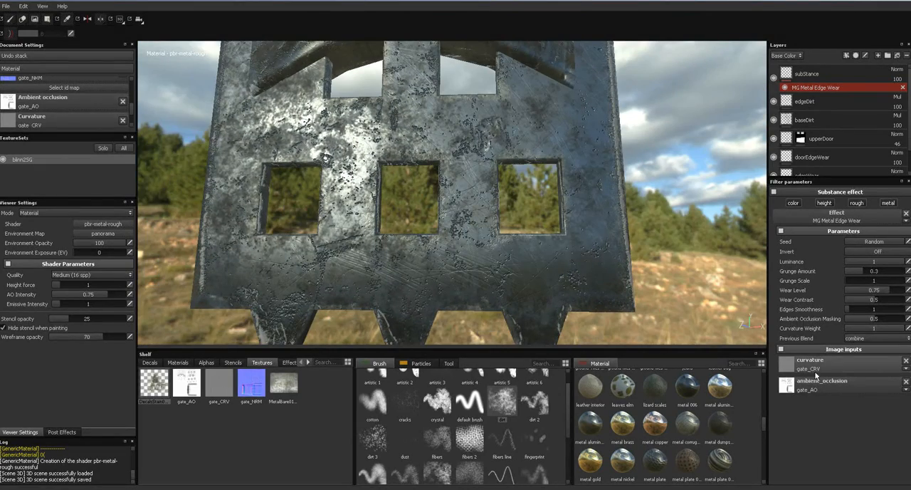
pyautogui.keyDown('alt'); pyautogui.moveTo(458, 154); pyautogui.dragTo(397, 220); pyautogui.keyUp('alt')
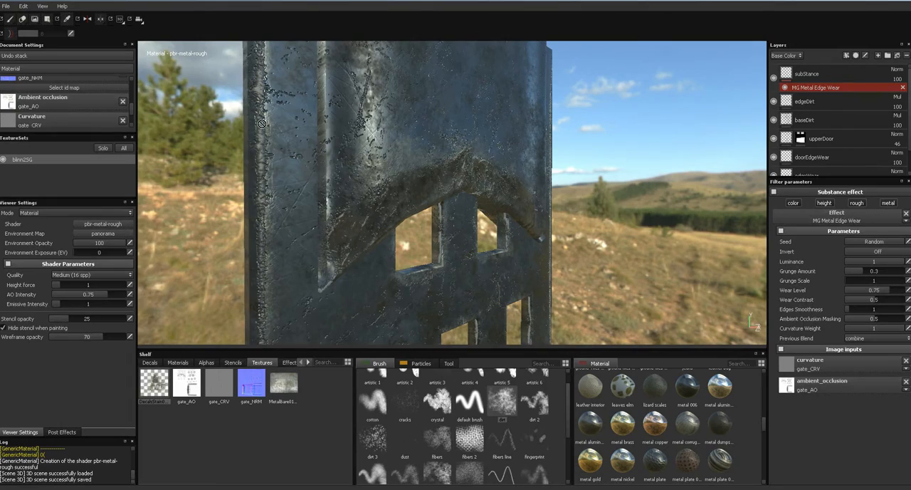
pyautogui.keyDown('alt'); pyautogui.moveTo(346, 167); pyautogui.dragTo(390, 204); pyautogui.keyUp('alt')
pyautogui.keyDown('alt'); pyautogui.moveTo(383, 238); pyautogui.dragTo(363, 265); pyautogui.keyUp('alt')
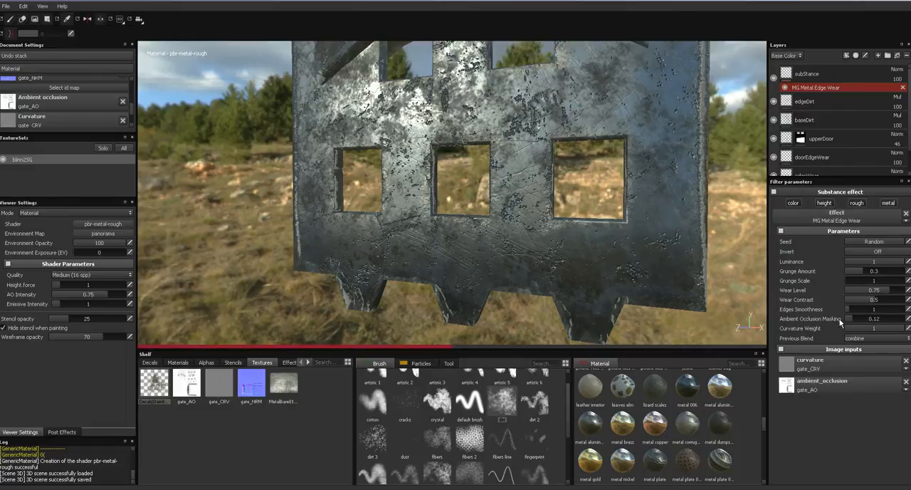
pyautogui.keyDown('alt'); pyautogui.moveTo(728, 281); pyautogui.dragTo(666, 265); pyautogui.keyUp('alt')
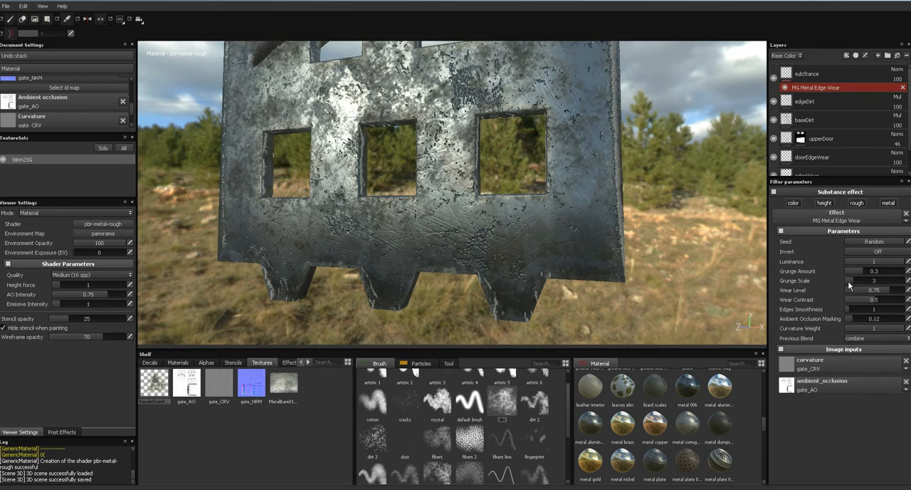
# - Turn off the height and rough channels of the MG Metal Edge Wear effect, leaving color and metal active
pyautogui.keyDown('alt'); pyautogui.moveTo(677, 233); pyautogui.dragTo(662, 253); pyautogui.keyUp('alt')
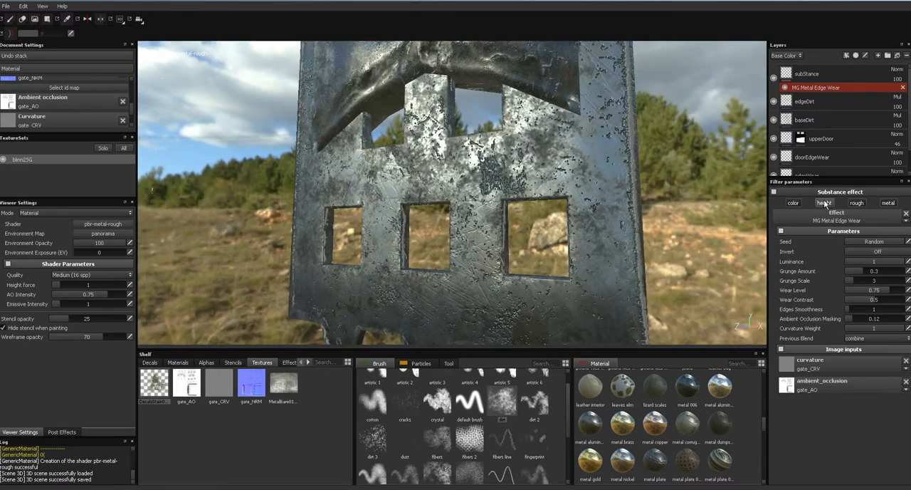
pyautogui.moveTo(695, 228)
pyautogui.keyDown('alt'); pyautogui.mouseDown()
pyautogui.moveTo(745, 234)
pyautogui.moveTo(711, 233)
pyautogui.moveTo(683, 203)
pyautogui.moveTo(620, 177)
pyautogui.moveTo(702, 199)
pyautogui.moveTo(692, 236)
pyautogui.mouseUp(); pyautogui.keyUp('alt')
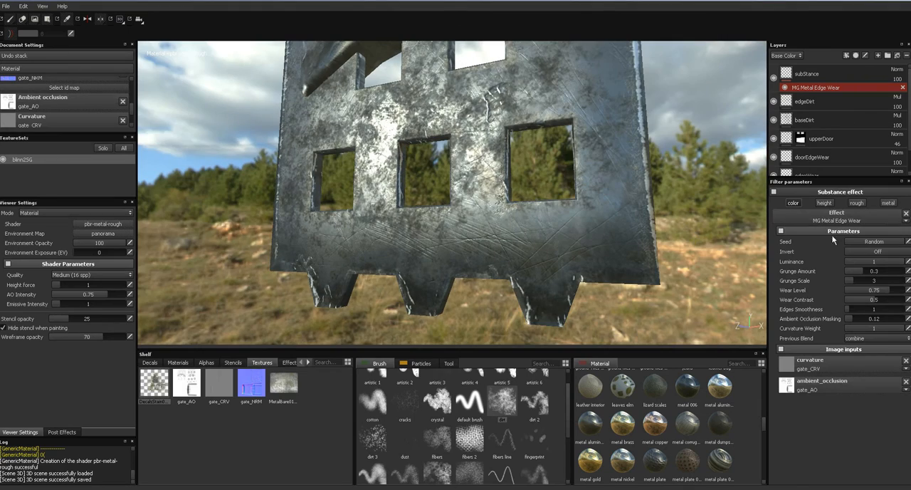
pyautogui.keyDown('alt'); pyautogui.moveTo(714, 204); pyautogui.dragTo(658, 228); pyautogui.keyUp('alt')
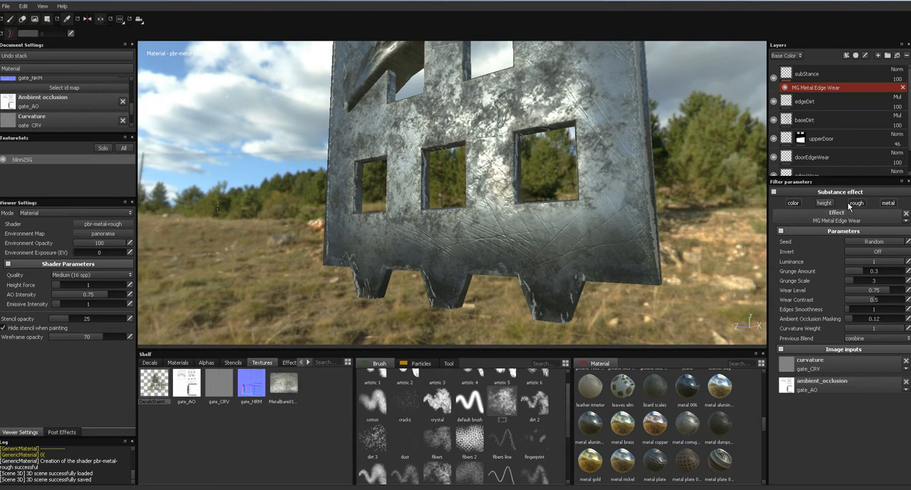
pyautogui.keyDown('alt'); pyautogui.moveTo(601, 222); pyautogui.dragTo(678, 45); pyautogui.keyUp('alt')
pyautogui.keyDown('alt'); pyautogui.moveTo(679, 45); pyautogui.dragTo(633, 107, button='right'); pyautogui.keyUp('alt')
pyautogui.keyDown('alt'); pyautogui.moveTo(633, 107); pyautogui.dragTo(608, 166, button='middle'); pyautogui.keyUp('alt')
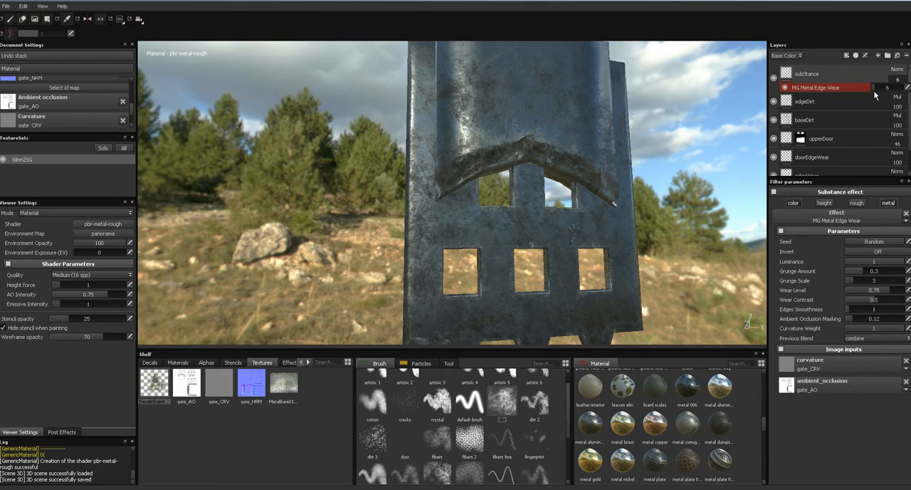
# - Set the subStance layer's opacity to 46, judging the wear from several angles of the gate
pyautogui.keyDown('alt'); pyautogui.moveTo(712, 206); pyautogui.dragTo(531, 219); pyautogui.keyUp('alt')
pyautogui.keyDown('alt'); pyautogui.moveTo(532, 219); pyautogui.dragTo(467, 210, button='middle'); pyautogui.keyUp('alt')
pyautogui.keyDown('alt'); pyautogui.moveTo(572, 213); pyautogui.dragTo(716, 171); pyautogui.keyUp('alt')
# - Add a new layer above subStance and give it a substance effect using MG Edge Dirt
pyautogui.click(878, 57)
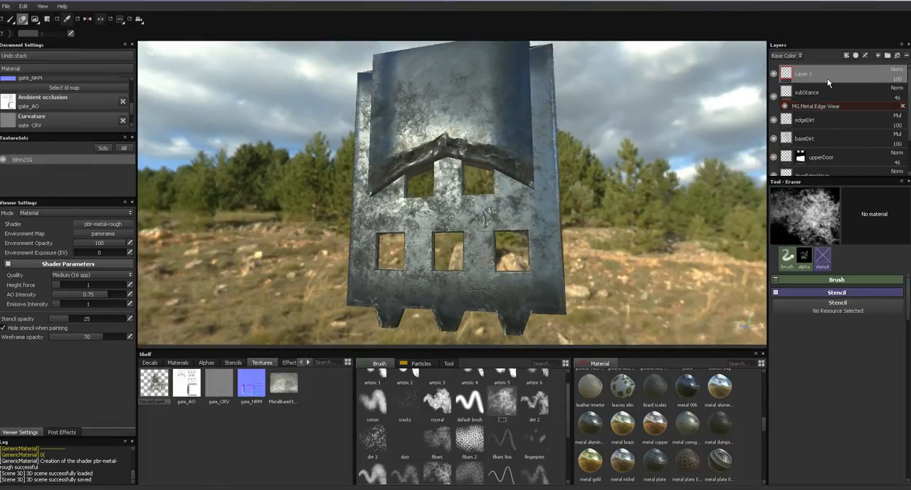
pyautogui.click(847, 55)
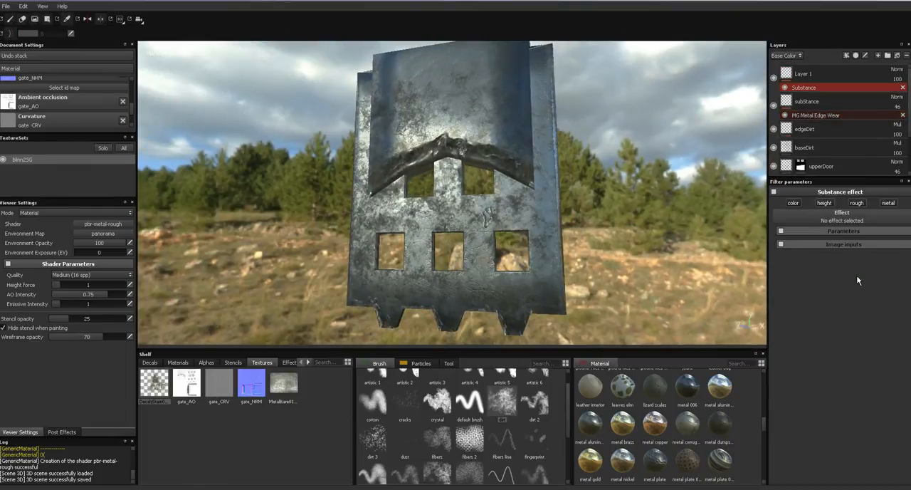
pyautogui.click(858, 229)
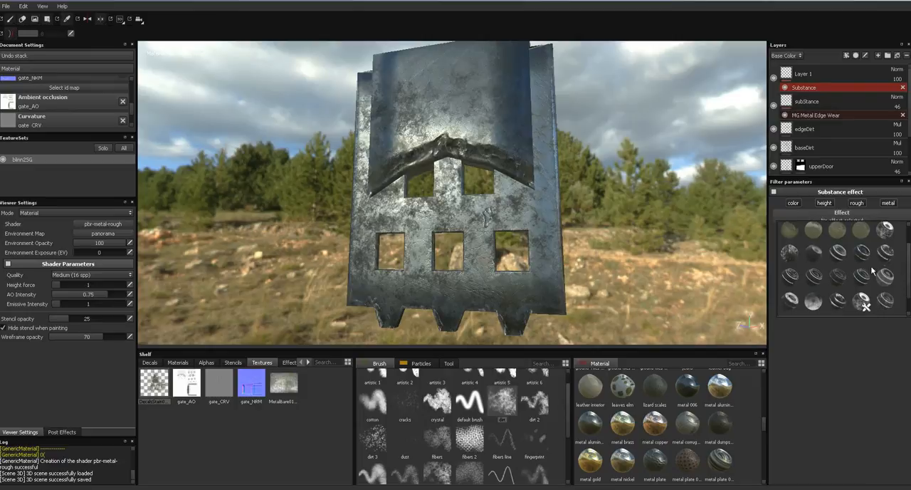
pyautogui.click(884, 254)
# - Hide the subStance layer and toggle Layer 1's visibility to compare the gate with and without MG Edge Dirt
pyautogui.keyDown('alt'); pyautogui.moveTo(667, 258); pyautogui.dragTo(584, 208); pyautogui.keyUp('alt')
pyautogui.scroll(3, 617, 255)
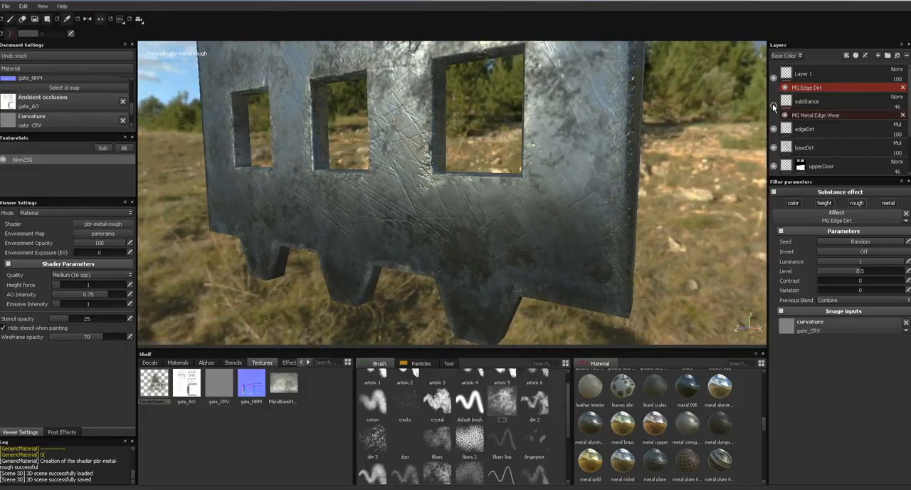
pyautogui.keyDown('alt'); pyautogui.moveTo(637, 176); pyautogui.dragTo(701, 141); pyautogui.keyUp('alt')
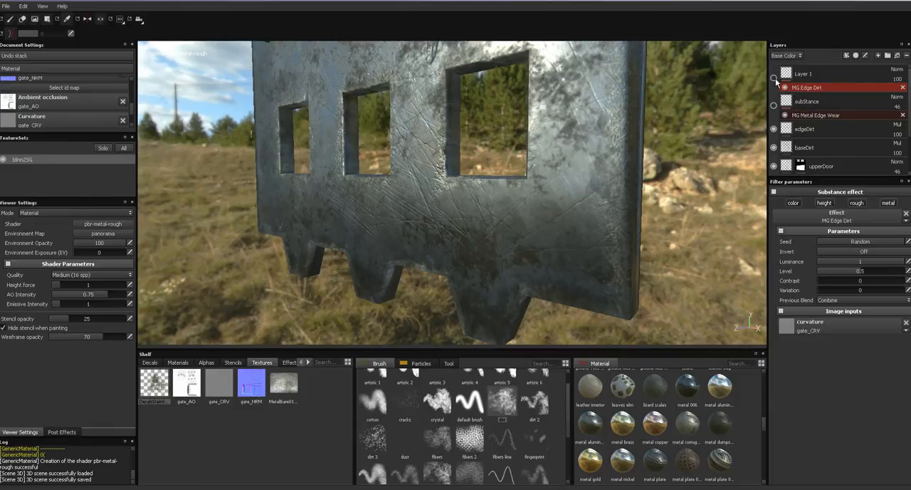
pyautogui.keyDown('alt'); pyautogui.moveTo(702, 124); pyautogui.dragTo(762, 183); pyautogui.keyUp('alt')
# - Replace Layer 1's MG Edge Dirt effect with MG Leaks and check the result on the gate
pyautogui.click(906, 213)
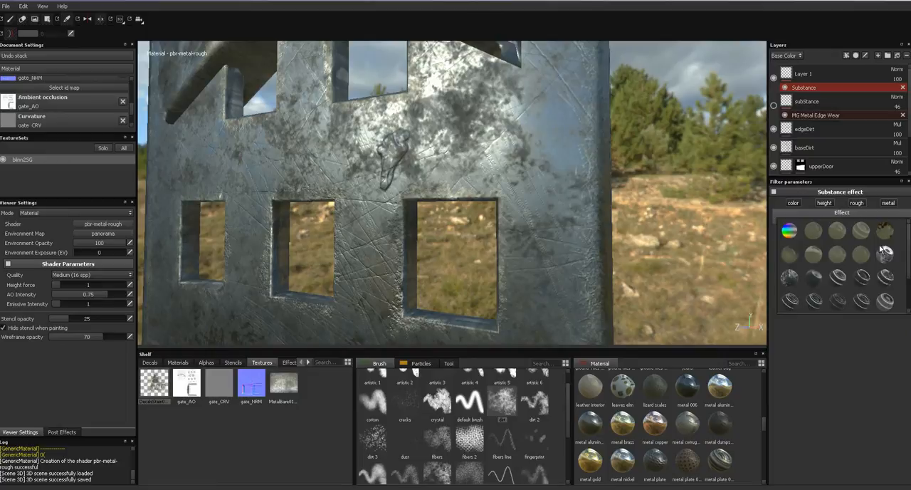
pyautogui.scroll(-5, 908, 267)
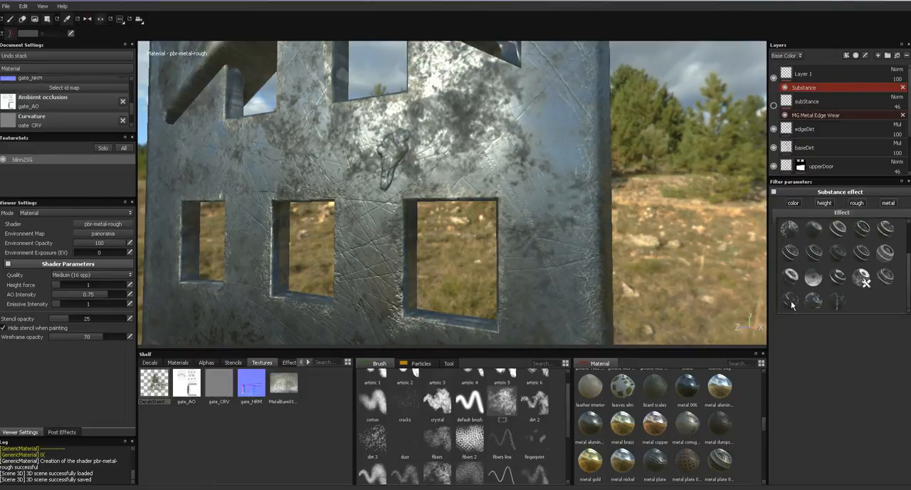
pyautogui.moveTo(793, 304)
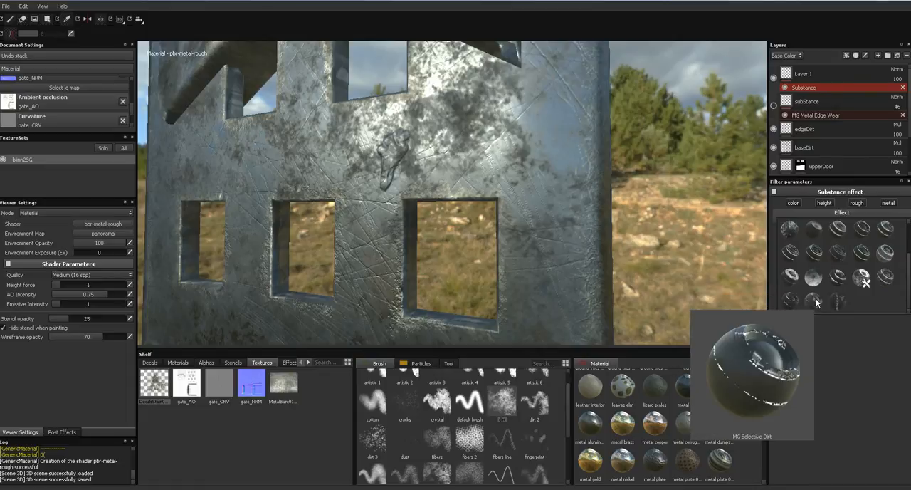
pyautogui.click(837, 284)
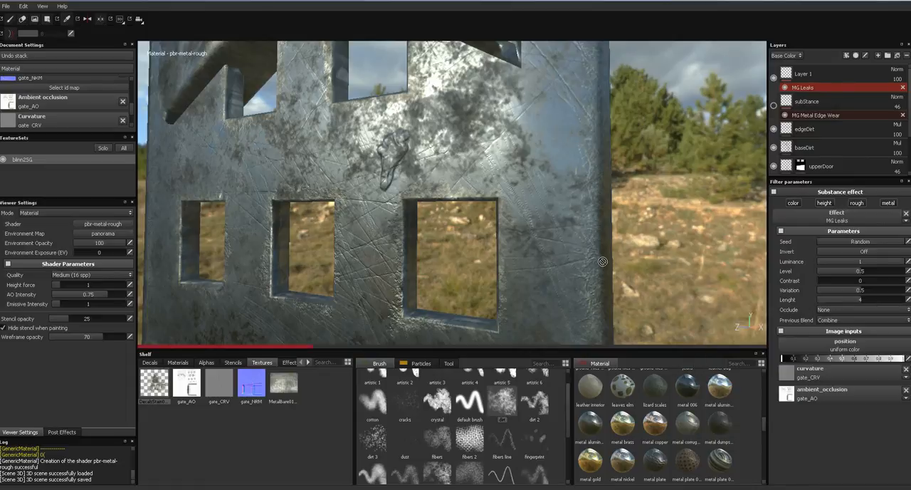
pyautogui.keyDown('alt'); pyautogui.moveTo(607, 198); pyautogui.dragTo(661, 201); pyautogui.keyUp('alt')
pyautogui.scroll(-5, 623, 179)
pyautogui.keyDown('alt'); pyautogui.moveTo(661, 202); pyautogui.dragTo(659, 176, button='middle'); pyautogui.keyUp('alt')
pyautogui.moveTo(659, 176)
pyautogui.keyDown('alt'); pyautogui.mouseDown()
pyautogui.moveTo(620, 195)
pyautogui.moveTo(650, 172)
pyautogui.mouseUp(); pyautogui.keyUp('alt')
# - Replace the MG Leaks effect on Layer 1 with MG Driping Rust and inspect the gate
pyautogui.click(905, 213)
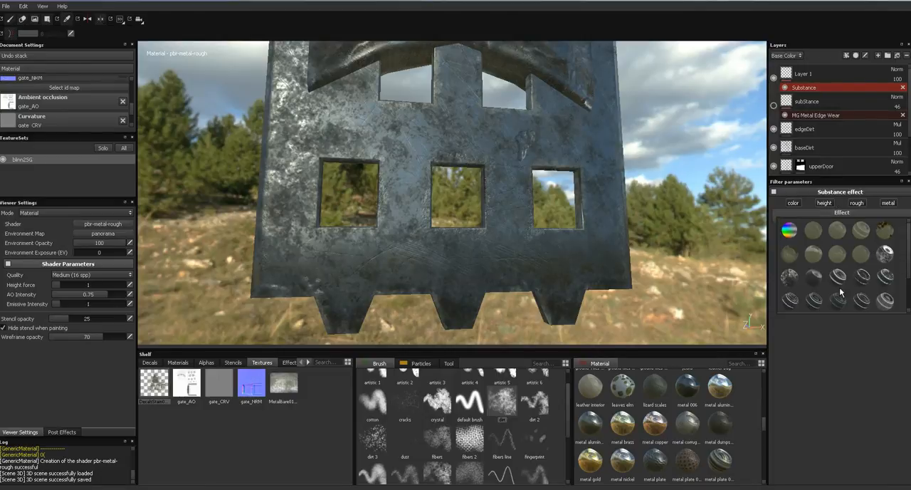
pyautogui.click(791, 279)
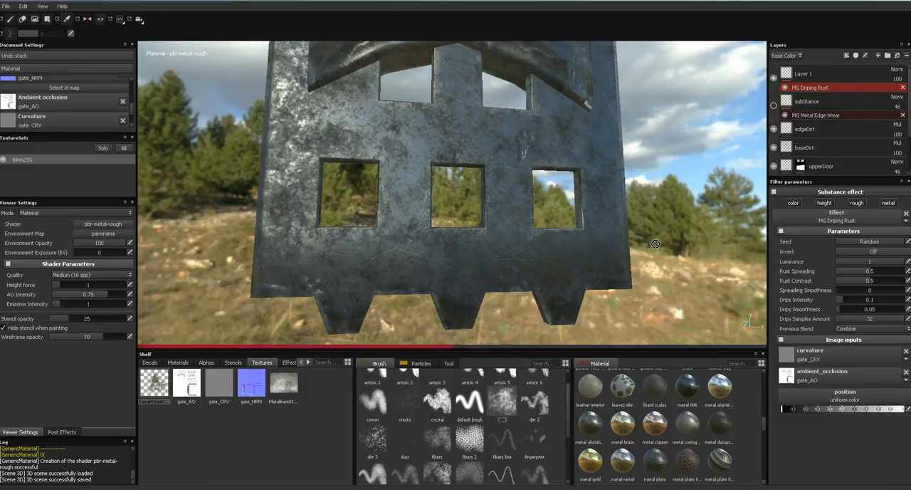
pyautogui.keyDown('alt'); pyautogui.moveTo(641, 234); pyautogui.dragTo(726, 231); pyautogui.keyUp('alt')
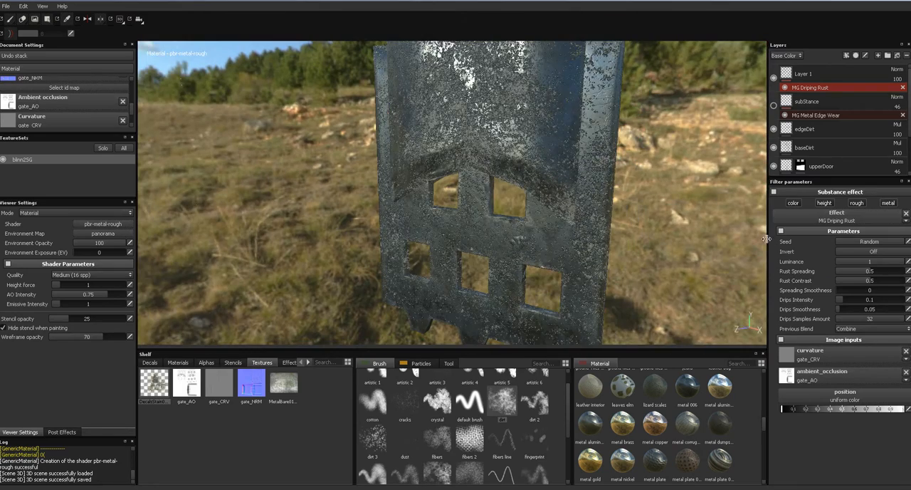
# - Set Layer 1's base color blend mode to Multiply and inspect the rust on the gate's window openings
pyautogui.keyDown('alt'); pyautogui.moveTo(651, 225); pyautogui.dragTo(606, 202); pyautogui.keyUp('alt')
pyautogui.click(896, 69)
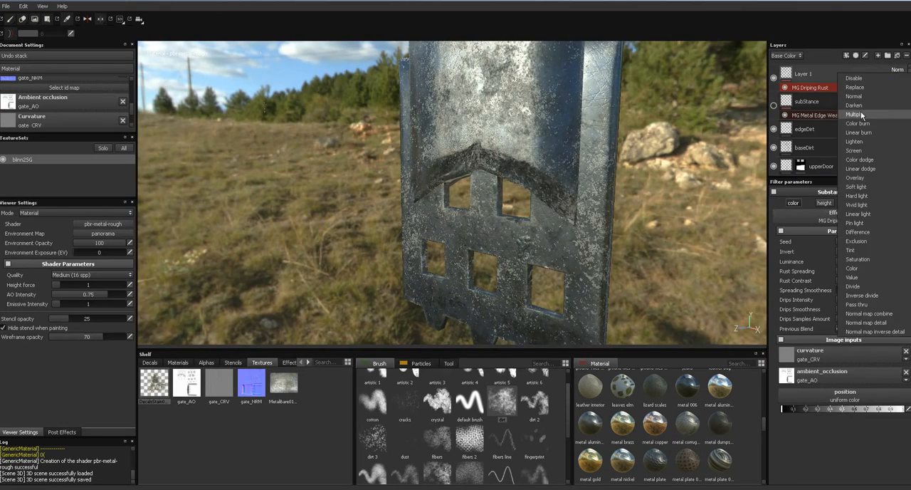
pyautogui.click(865, 95)
pyautogui.keyDown('alt'); pyautogui.moveTo(643, 151); pyautogui.dragTo(624, 172); pyautogui.keyUp('alt')
pyautogui.keyDown('alt'); pyautogui.moveTo(624, 172); pyautogui.dragTo(613, 160, button='middle'); pyautogui.keyUp('alt')
pyautogui.keyDown('alt'); pyautogui.moveTo(634, 193); pyautogui.dragTo(613, 256, button='right'); pyautogui.keyUp('alt')
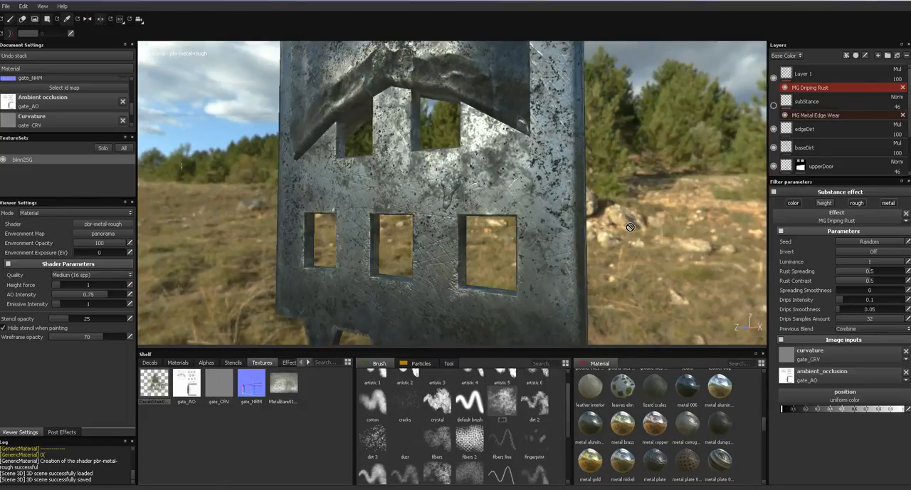
# - Toggle MG Driping Rust's roughness channel and compare the gate in the base color and material views
pyautogui.click(856, 203)
pyautogui.press('c')
pyautogui.keyDown('alt'); pyautogui.moveTo(659, 190); pyautogui.dragTo(713, 282, button='middle'); pyautogui.keyUp('alt')
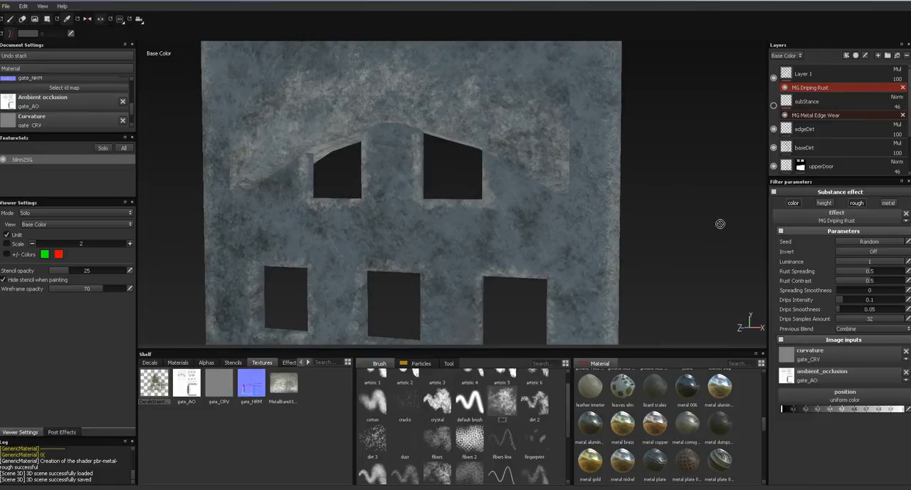
pyautogui.press('m')
pyautogui.keyDown('alt'); pyautogui.moveTo(710, 240); pyautogui.dragTo(697, 222); pyautogui.keyUp('alt')
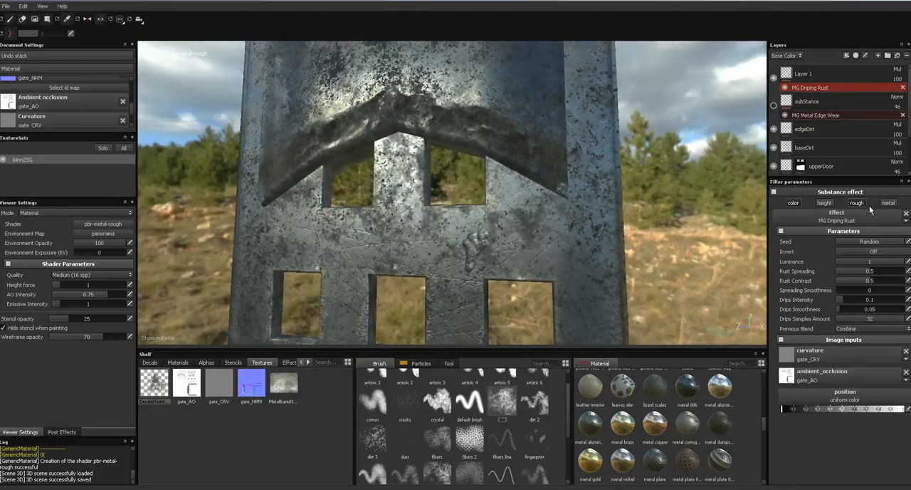
pyautogui.keyDown('alt'); pyautogui.moveTo(680, 224); pyautogui.dragTo(745, 130); pyautogui.keyUp('alt')
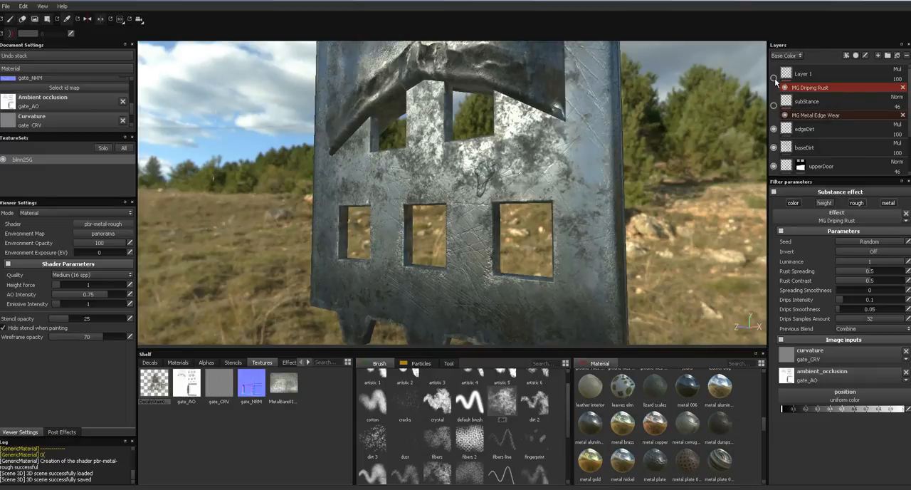
# - Switch Layer 1's base color blend mode back to Normal and check the rust across the whole gate
pyautogui.click(897, 69)
pyautogui.click(874, 93)
pyautogui.keyDown('alt'); pyautogui.moveTo(683, 256); pyautogui.dragTo(702, 267); pyautogui.keyUp('alt')
pyautogui.moveTo(808, 409); pyautogui.dragTo(821, 409)
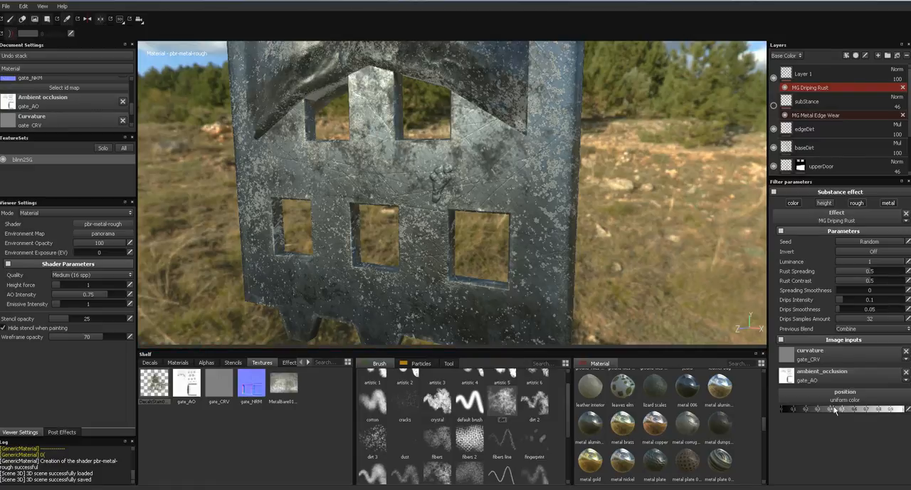
pyautogui.keyDown('alt'); pyautogui.moveTo(680, 287); pyautogui.dragTo(686, 217, button='middle'); pyautogui.keyUp('alt')
pyautogui.keyDown('alt'); pyautogui.moveTo(680, 274); pyautogui.dragTo(698, 207); pyautogui.keyUp('alt')
pyautogui.keyDown('alt'); pyautogui.moveTo(559, 343); pyautogui.dragTo(646, 195, button='right'); pyautogui.keyUp('alt')
pyautogui.keyDown('alt'); pyautogui.moveTo(647, 197); pyautogui.dragTo(616, 210); pyautogui.keyUp('alt')
pyautogui.keyDown('alt'); pyautogui.moveTo(616, 211); pyautogui.dragTo(575, 205, button='middle'); pyautogui.keyUp('alt')
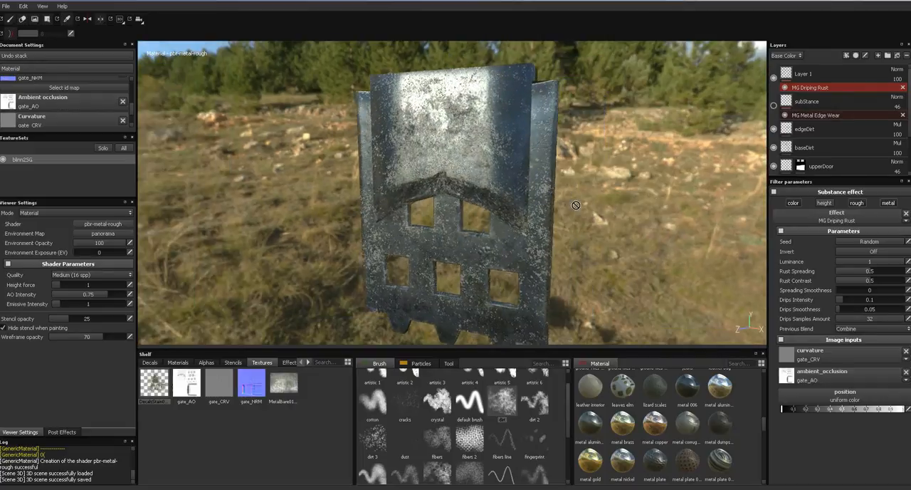
# - Set Layer 1's base color blend mode to Multiply and its roughness opacity to 65
pyautogui.click(897, 69)
pyautogui.click(865, 112)
pyautogui.click(787, 55)
pyautogui.click(788, 75)
pyautogui.click(898, 80)
pyautogui.moveTo(897, 88); pyautogui.dragTo(895, 89)
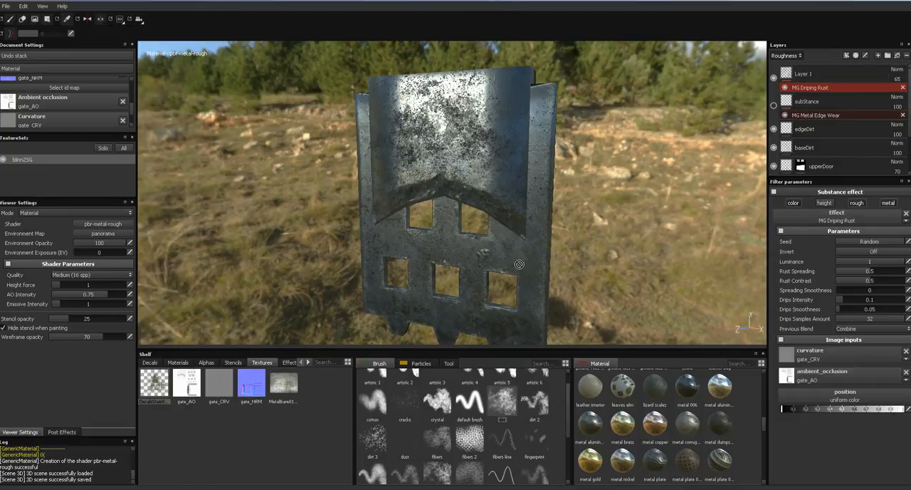
# - Inspect the gate's lower half and reduce Layer 1's roughness opacity to about 43
pyautogui.keyDown('alt'); pyautogui.moveTo(513, 250); pyautogui.dragTo(590, 220, button='middle'); pyautogui.keyUp('alt')
pyautogui.keyDown('alt'); pyautogui.moveTo(570, 226); pyautogui.dragTo(568, 196); pyautogui.keyUp('alt')
pyautogui.keyDown('alt'); pyautogui.moveTo(567, 207); pyautogui.dragTo(650, 206, button='right'); pyautogui.keyUp('alt')
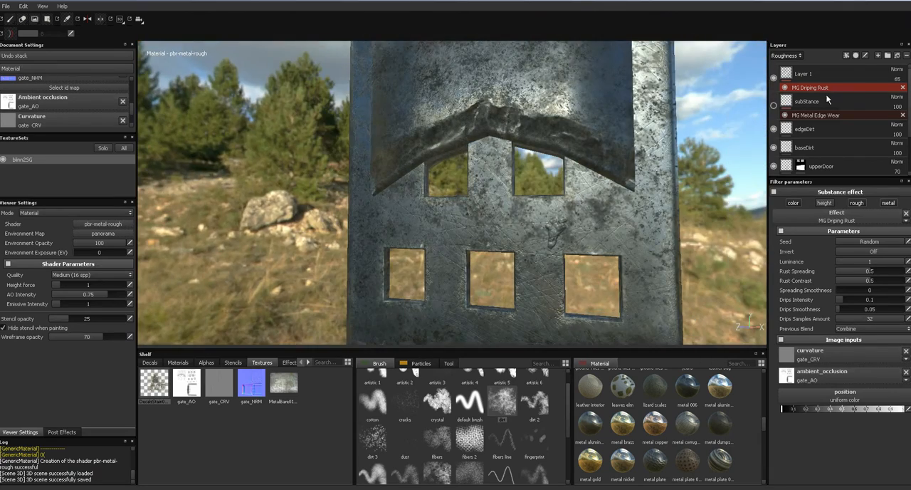
pyautogui.moveTo(887, 87); pyautogui.dragTo(884, 90)
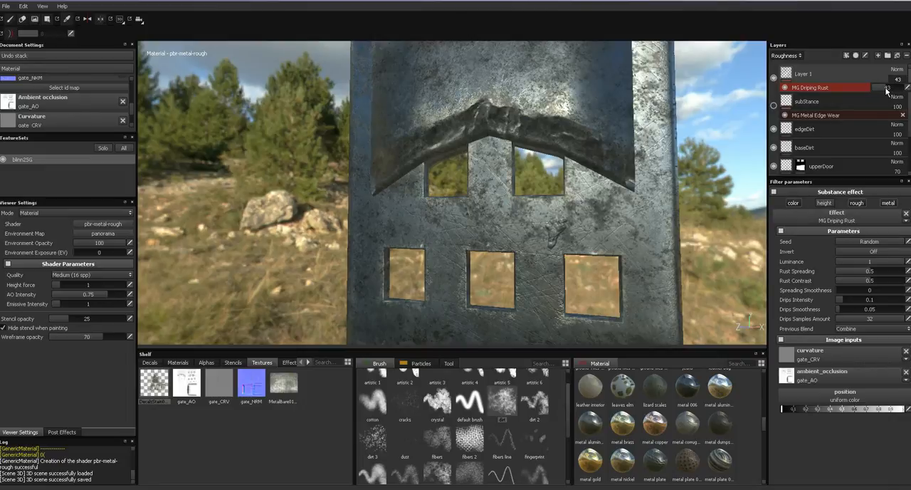
# - Switch the layer stack to the Metallic channel and examine the rusted gate under different lighting angles
pyautogui.click(787, 55)
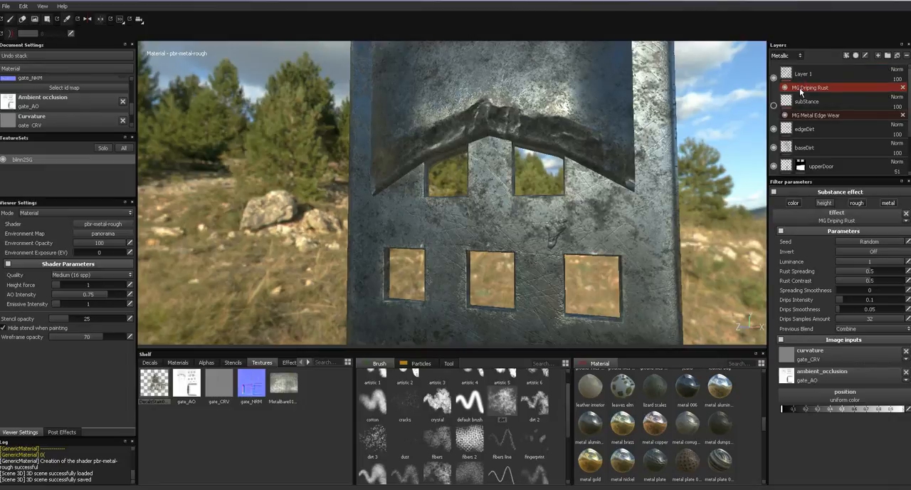
pyautogui.moveTo(580, 189)
pyautogui.keyDown('shift'); pyautogui.mouseDown(button='right')
pyautogui.moveTo(721, 194)
pyautogui.moveTo(613, 199)
pyautogui.mouseUp(button='right'); pyautogui.keyUp('shift')
pyautogui.keyDown('alt'); pyautogui.moveTo(604, 206); pyautogui.dragTo(591, 220); pyautogui.keyUp('alt')
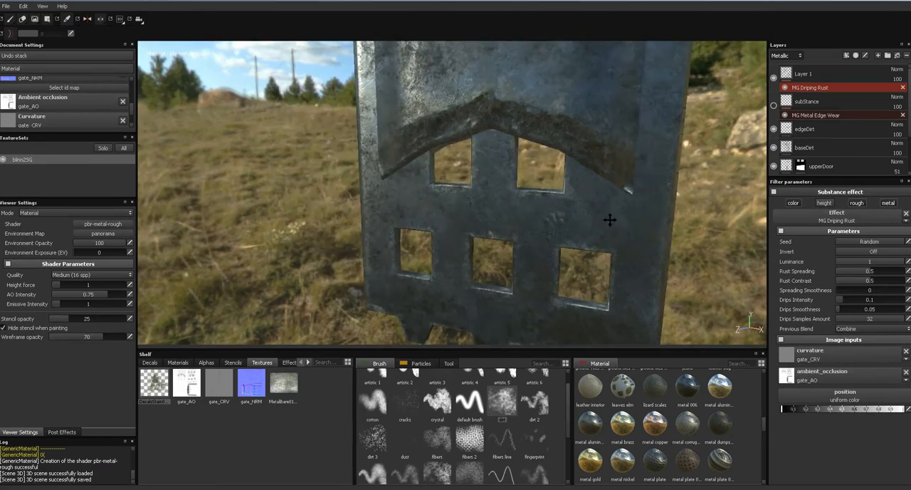
pyautogui.keyDown('alt'); pyautogui.moveTo(590, 219); pyautogui.dragTo(546, 187, button='middle'); pyautogui.keyUp('alt')
pyautogui.moveTo(546, 187)
pyautogui.keyDown('shift'); pyautogui.mouseDown(button='right')
pyautogui.moveTo(570, 187)
pyautogui.moveTo(546, 187)
pyautogui.mouseUp(button='right'); pyautogui.keyUp('shift')
pyautogui.keyDown('alt'); pyautogui.moveTo(555, 226); pyautogui.dragTo(546, 266, button='middle'); pyautogui.keyUp('alt')
pyautogui.moveTo(547, 197)
pyautogui.keyDown('alt'); pyautogui.mouseDown()
pyautogui.moveTo(547, 276)
pyautogui.moveTo(547, 188)
pyautogui.mouseUp(); pyautogui.keyUp('alt')
pyautogui.keyDown('alt'); pyautogui.moveTo(546, 188); pyautogui.dragTo(548, 161, button='middle'); pyautogui.keyUp('alt')
pyautogui.keyDown('alt'); pyautogui.moveTo(562, 222); pyautogui.dragTo(573, 196); pyautogui.keyUp('alt')
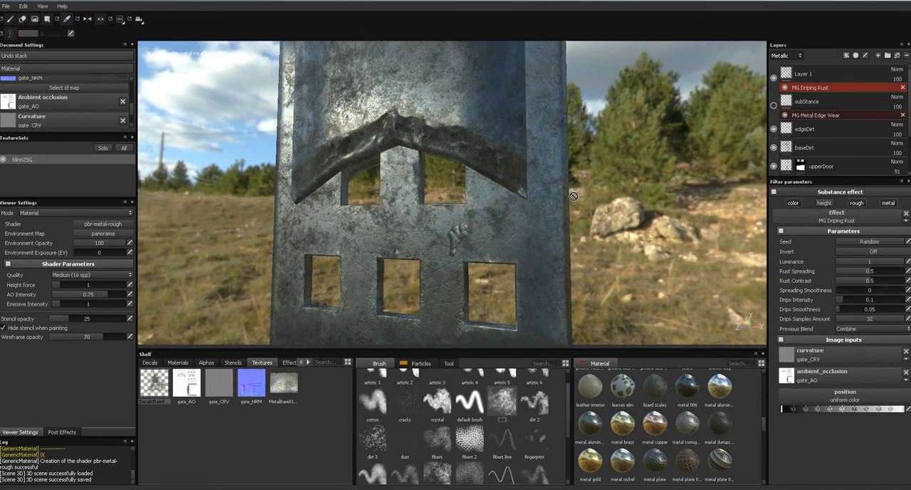
# - Rename Layer 1, which holds the MG Driping Rust effect, as subStance 2
pyautogui.click(806, 74)
pyautogui.doubleClick(807, 73)
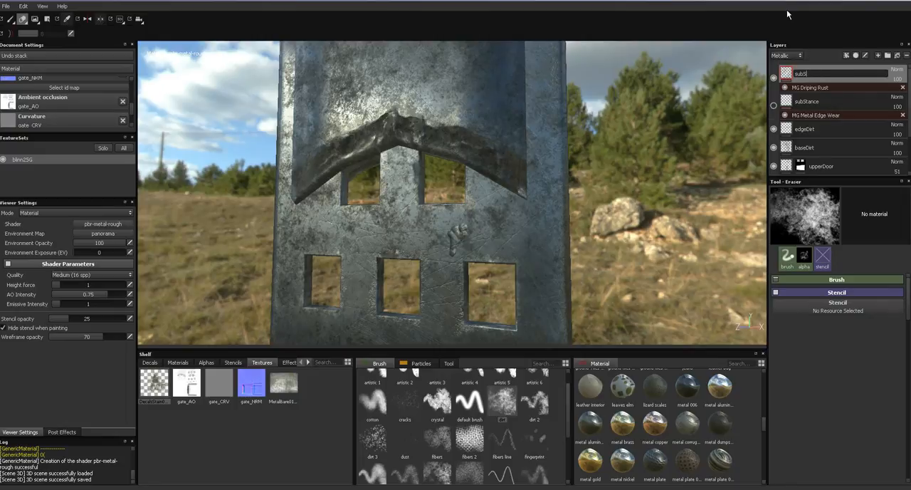
pyautogui.write('subStance 2')
pyautogui.press('Return')
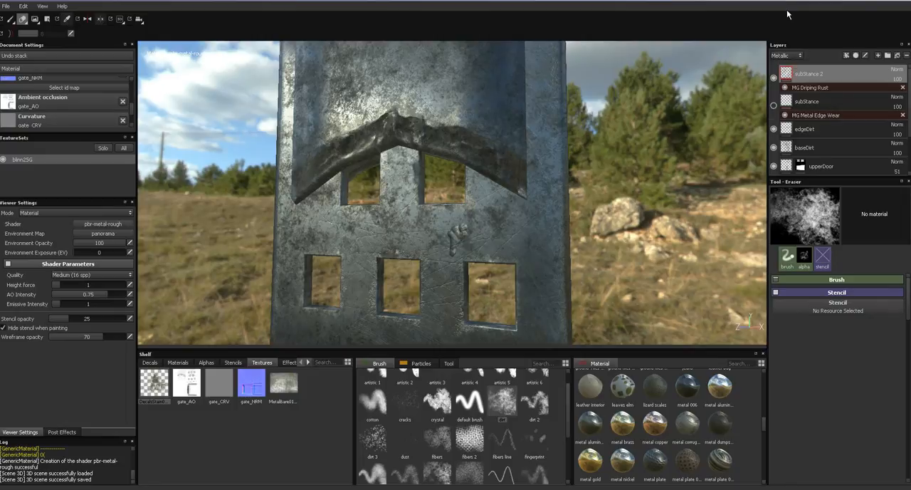
# - Add a new layer above subStance 2 and choose the heavy leaking particle brush
pyautogui.moveTo(450, 222)
pyautogui.keyDown('shift'); pyautogui.mouseDown(button='right')
pyautogui.moveTo(474, 222)
pyautogui.moveTo(460, 229)
pyautogui.moveTo(467, 219)
pyautogui.mouseUp(button='right'); pyautogui.keyUp('shift')
pyautogui.keyDown('alt'); pyautogui.moveTo(471, 211); pyautogui.dragTo(491, 114, button='middle'); pyautogui.keyUp('alt')
pyautogui.moveTo(487, 161)
pyautogui.keyDown('alt'); pyautogui.mouseDown()
pyautogui.moveTo(479, 164)
pyautogui.moveTo(487, 162)
pyautogui.mouseUp(); pyautogui.keyUp('alt')
pyautogui.keyDown('alt'); pyautogui.moveTo(487, 162); pyautogui.dragTo(491, 243, button='middle'); pyautogui.keyUp('alt')
pyautogui.keyDown('alt'); pyautogui.moveTo(490, 242); pyautogui.dragTo(484, 204); pyautogui.keyUp('alt')
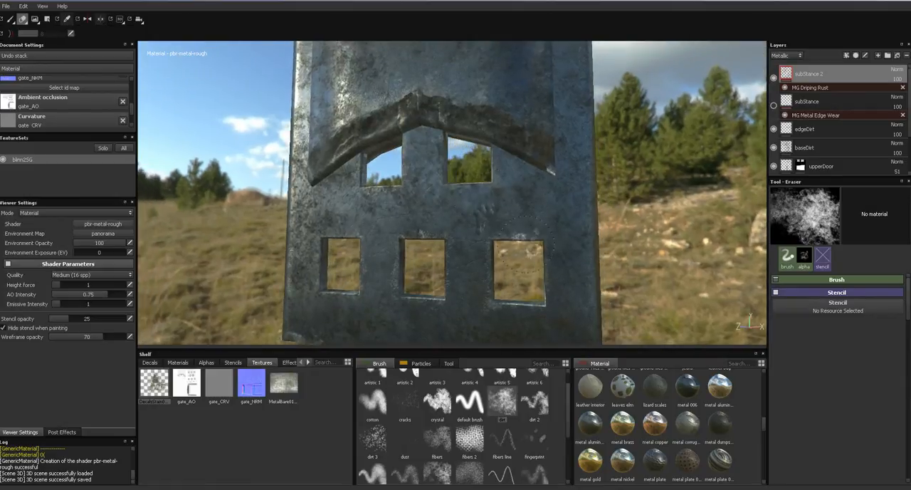
pyautogui.click(877, 55)
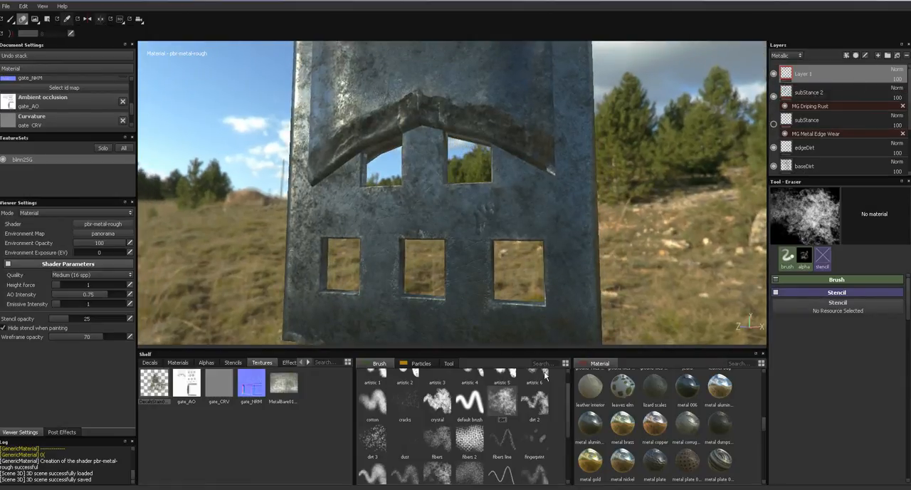
pyautogui.click(420, 364)
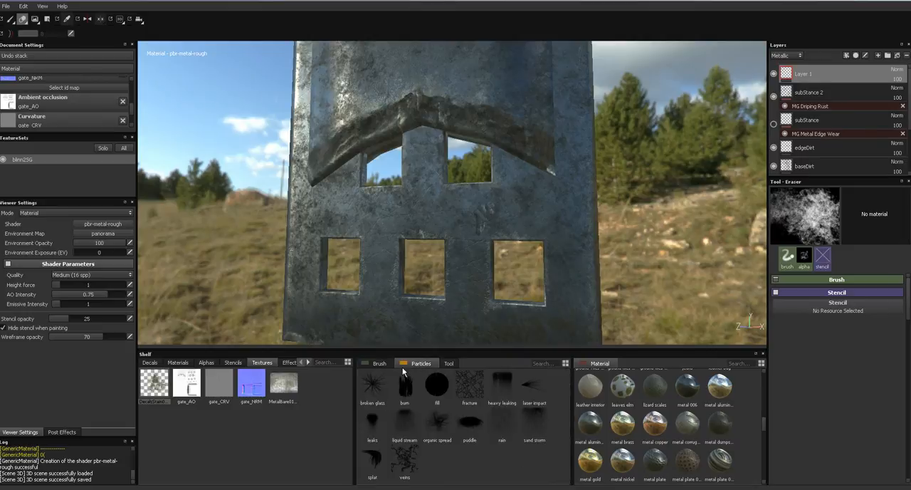
pyautogui.keyDown('alt'); pyautogui.moveTo(492, 141); pyautogui.dragTo(509, 281, button='middle'); pyautogui.keyUp('alt')
pyautogui.moveTo(501, 166)
pyautogui.keyDown('alt'); pyautogui.mouseDown()
pyautogui.moveTo(517, 189)
pyautogui.moveTo(507, 203)
pyautogui.mouseUp(); pyautogui.keyUp('alt')
pyautogui.keyDown('alt'); pyautogui.moveTo(507, 203); pyautogui.dragTo(506, 165, button='middle'); pyautogui.keyUp('alt')
pyautogui.keyDown('alt'); pyautogui.moveTo(506, 210); pyautogui.dragTo(528, 108, button='right'); pyautogui.keyUp('alt')
pyautogui.keyDown('alt'); pyautogui.moveTo(491, 214); pyautogui.dragTo(501, 190); pyautogui.keyUp('alt')
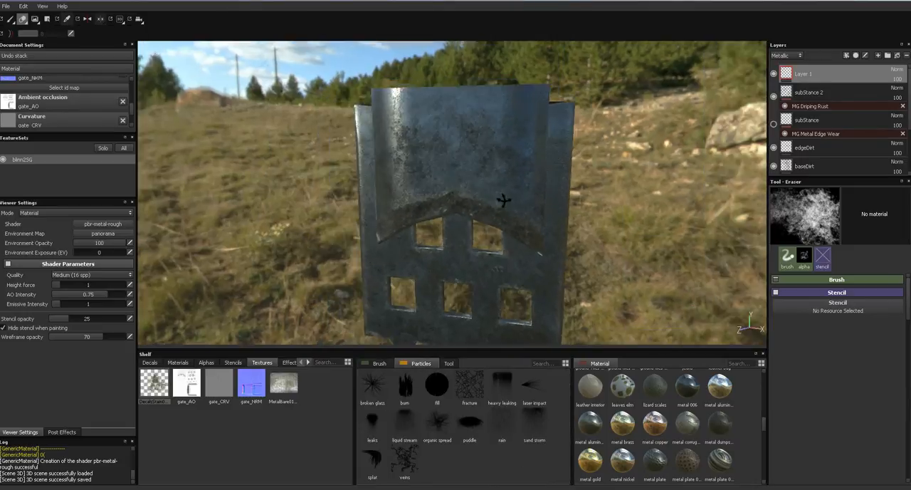
pyautogui.click(504, 388)
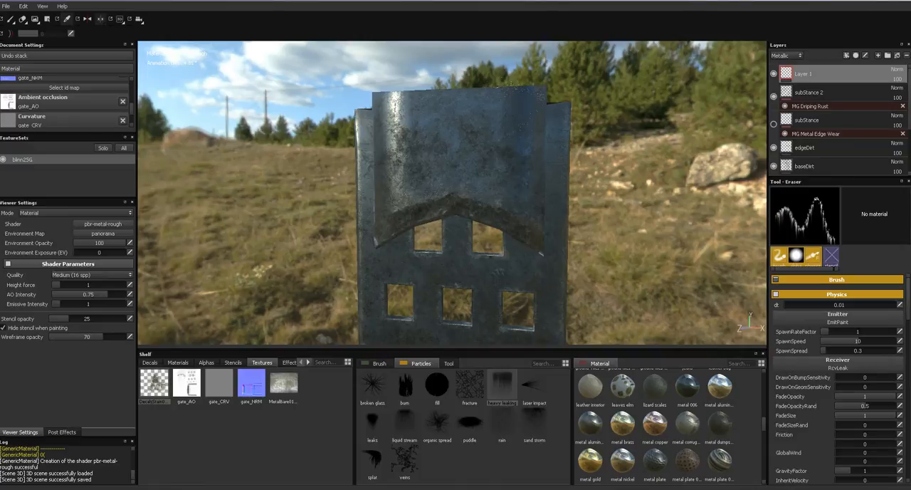
# - Try the heavy leaking particles across the gate's upper part and set Layer 1's metallic blend mode to Darken
pyautogui.keyDown('alt'); pyautogui.moveTo(443, 133); pyautogui.dragTo(545, 135); pyautogui.keyUp('alt')
pyautogui.click(901, 71)
pyautogui.click(869, 105)
# - Examine the upper part of the gate in the individual channel views, including base color and height
pyautogui.keyDown('alt'); pyautogui.moveTo(605, 264); pyautogui.dragTo(497, 274); pyautogui.keyUp('alt')
pyautogui.press('c')
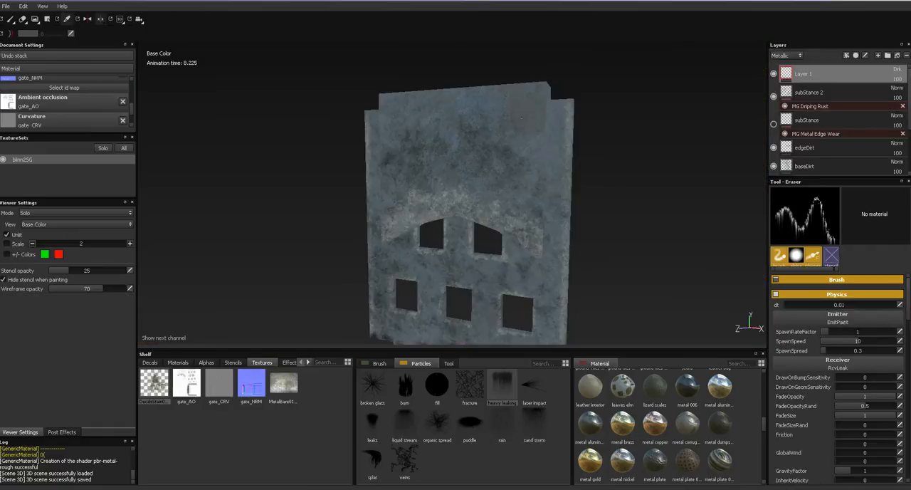
pyautogui.keyDown('alt'); pyautogui.moveTo(496, 274); pyautogui.dragTo(491, 342, button='middle'); pyautogui.keyUp('alt')
pyautogui.keyDown('alt'); pyautogui.moveTo(473, 341); pyautogui.dragTo(490, 345, button='right'); pyautogui.keyUp('alt')
pyautogui.press('c')
pyautogui.press('c')
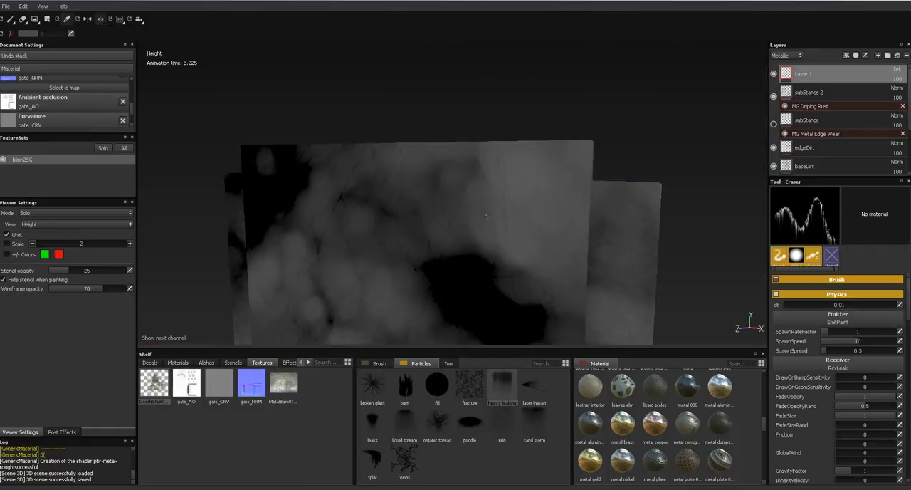
pyautogui.press('c')
pyautogui.press('c')
pyautogui.press('c')
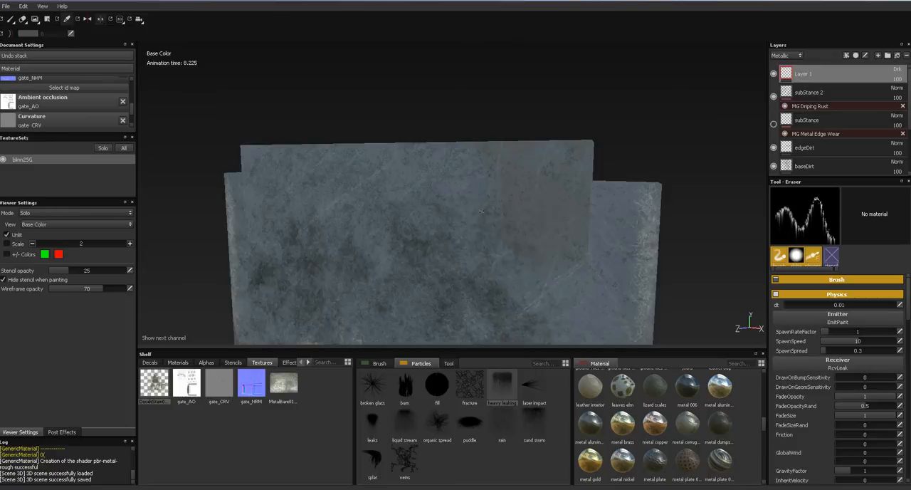
# - Switch from erasing to painting and run heavy leaking particles along the gate's top edge using the DecalsStain0086_1_S base color
pyautogui.click(510, 395)
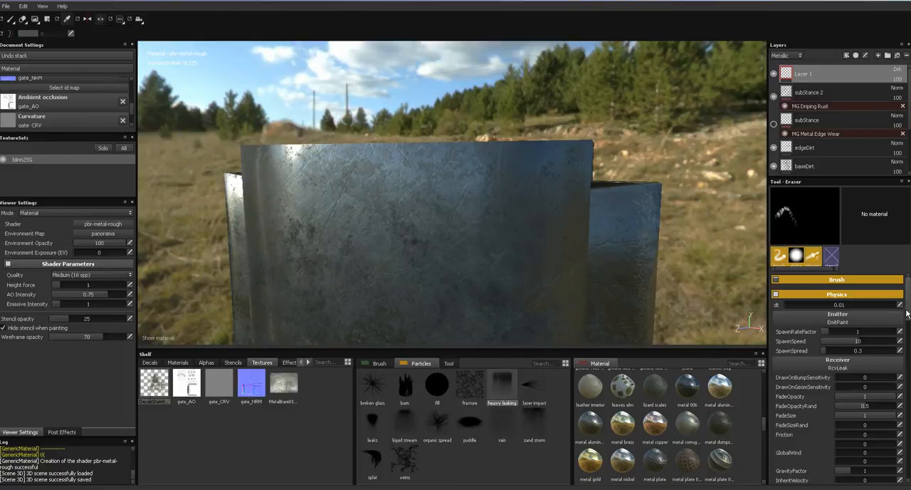
pyautogui.scroll(-5, 908, 350)
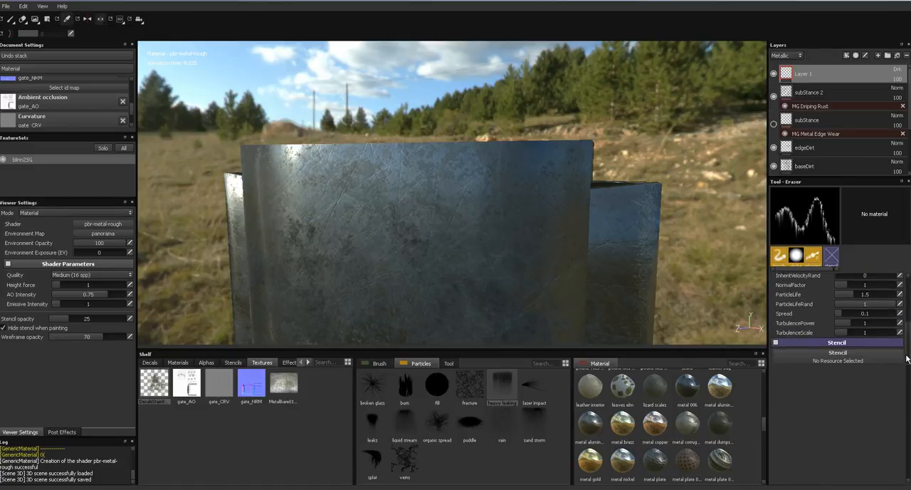
pyautogui.click(10, 19)
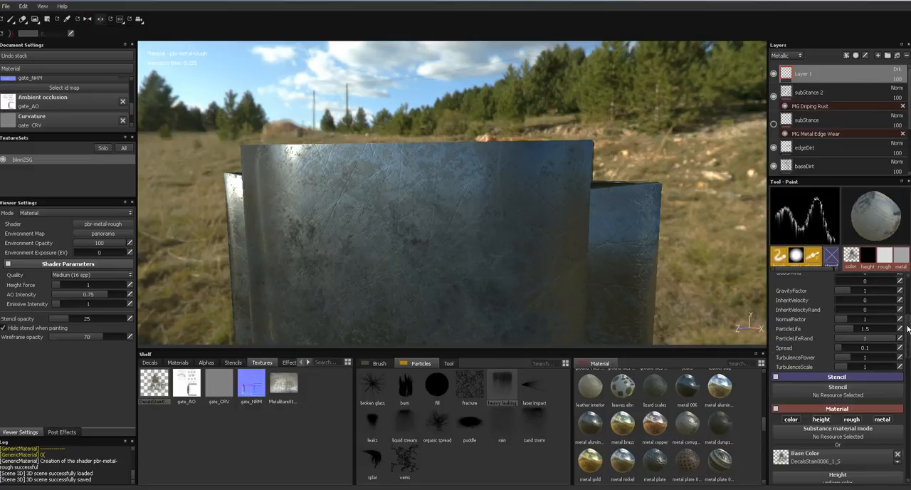
pyautogui.scroll(-3, 907, 328)
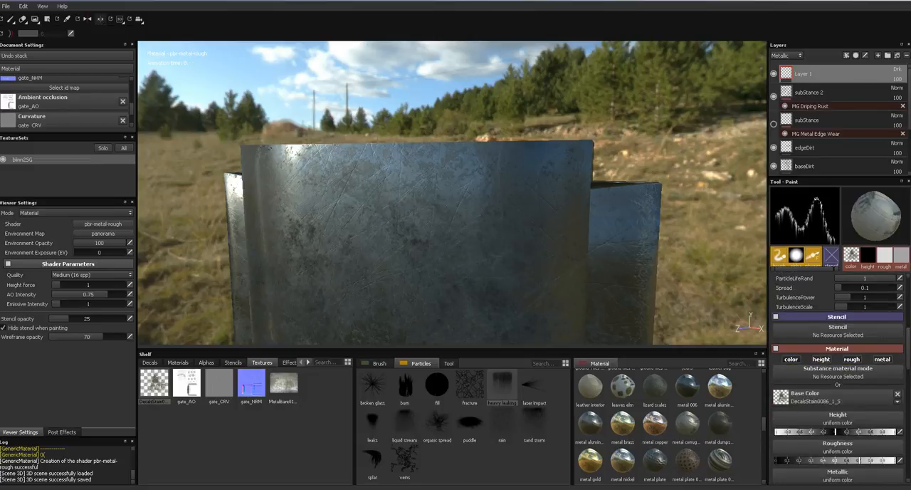
pyautogui.moveTo(287, 148); pyautogui.dragTo(573, 148)
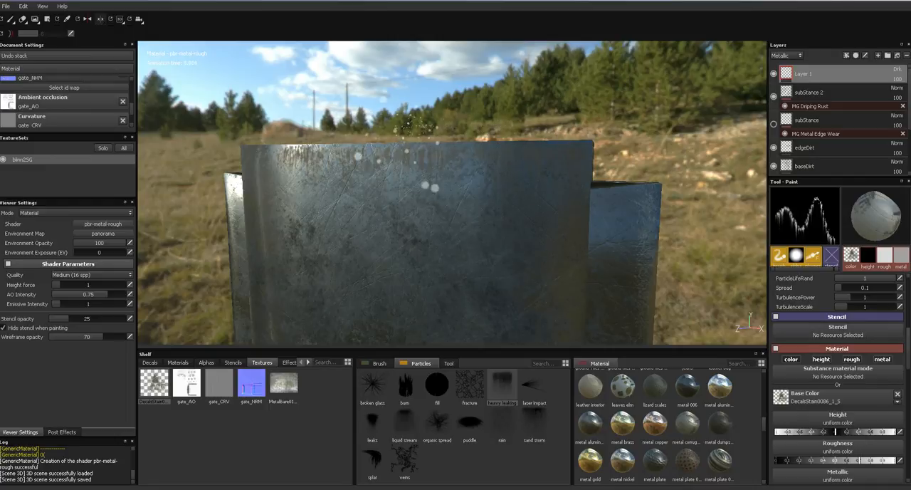
pyautogui.moveTo(364, 145); pyautogui.dragTo(249, 146)
# - Set Layer 1's metallic blend mode to Multiply and check the painted drips in the channel and material views
pyautogui.click(897, 70)
pyautogui.click(865, 105)
pyautogui.click(897, 70)
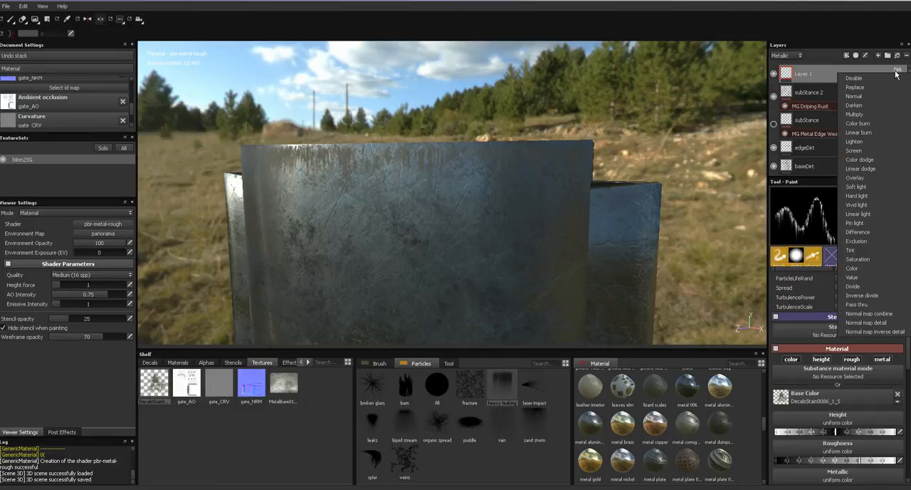
pyautogui.click(870, 113)
pyautogui.keyDown('alt'); pyautogui.moveTo(526, 132); pyautogui.dragTo(537, 100, button='middle'); pyautogui.keyUp('alt')
pyautogui.keyDown('alt'); pyautogui.moveTo(537, 99); pyautogui.dragTo(565, 134); pyautogui.keyUp('alt')
pyautogui.press('c')
pyautogui.press('c')
pyautogui.press('c')
pyautogui.press('c')
pyautogui.press('c')
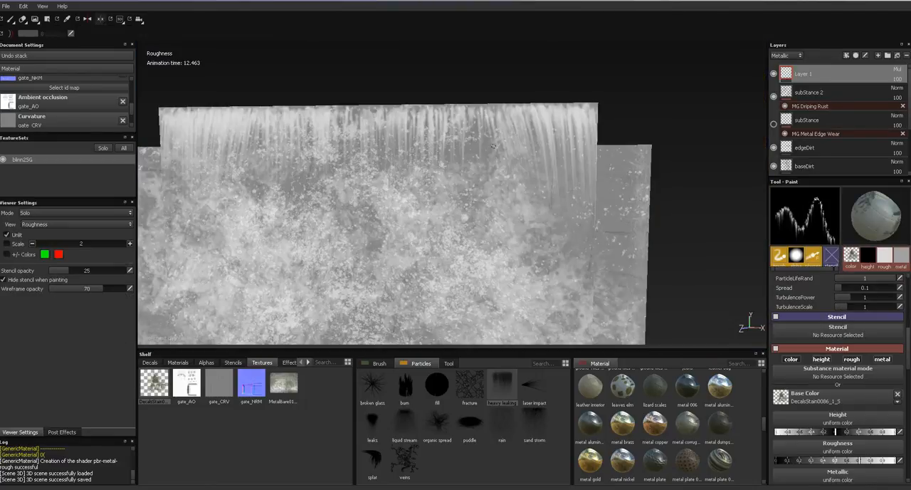
pyautogui.press('m')
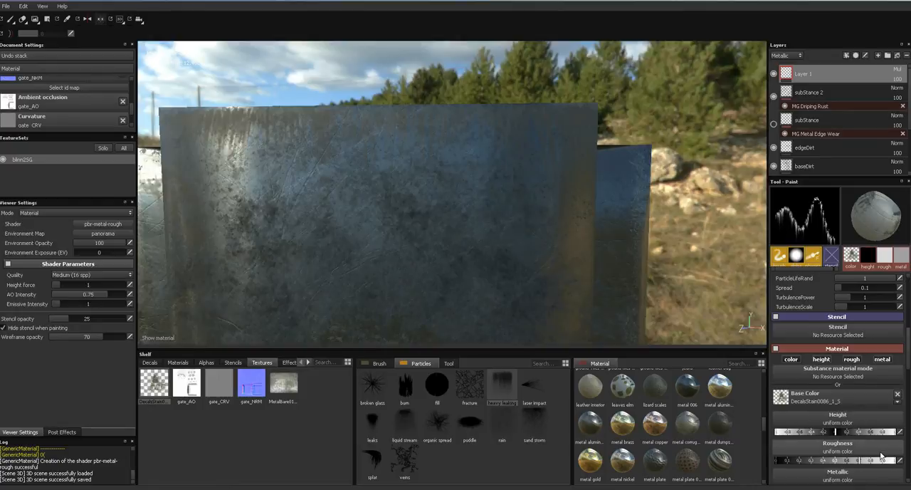
# - Use MetalBare0100_1_M as the paint's base color and paint leaks particles along the gate's top edge
pyautogui.moveTo(284, 388)
pyautogui.mouseDown()
pyautogui.moveTo(808, 422)
pyautogui.moveTo(816, 400)
pyautogui.mouseUp()
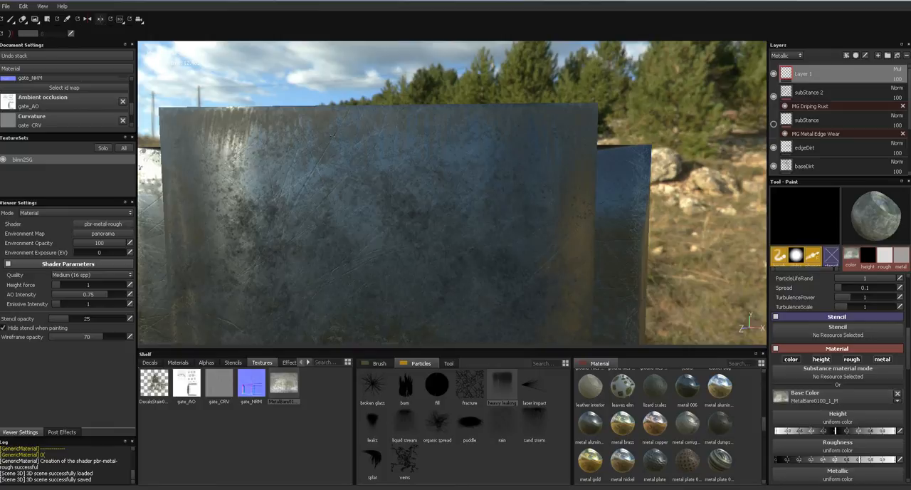
pyautogui.click(416, 422)
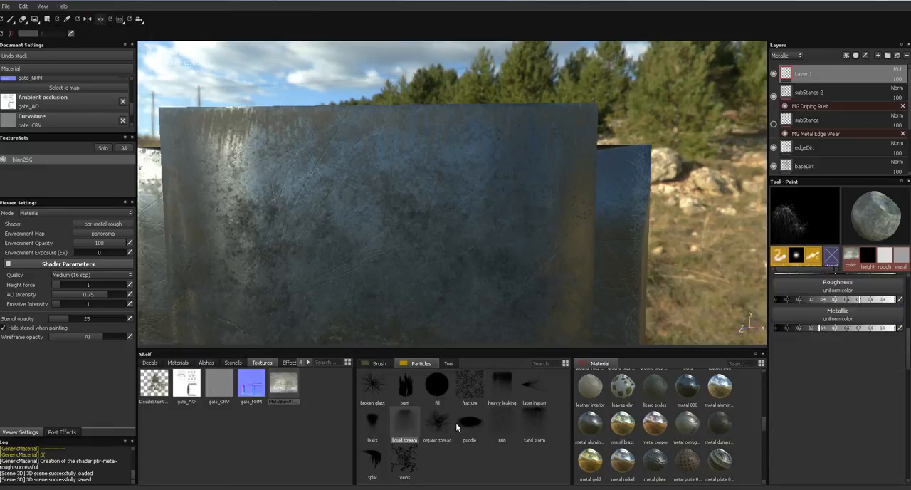
pyautogui.click(377, 427)
pyautogui.keyDown('alt'); pyautogui.moveTo(368, 230); pyautogui.dragTo(411, 250, button='middle'); pyautogui.keyUp('alt')
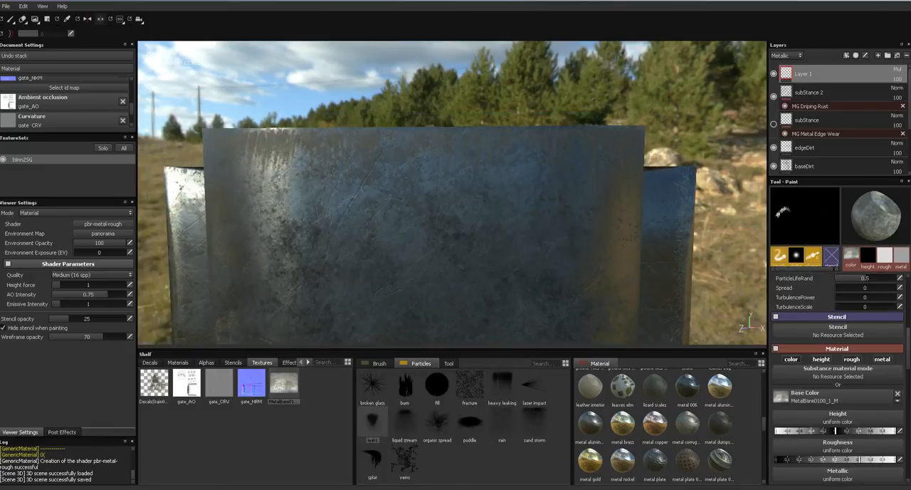
pyautogui.moveTo(204, 130); pyautogui.dragTo(630, 129)
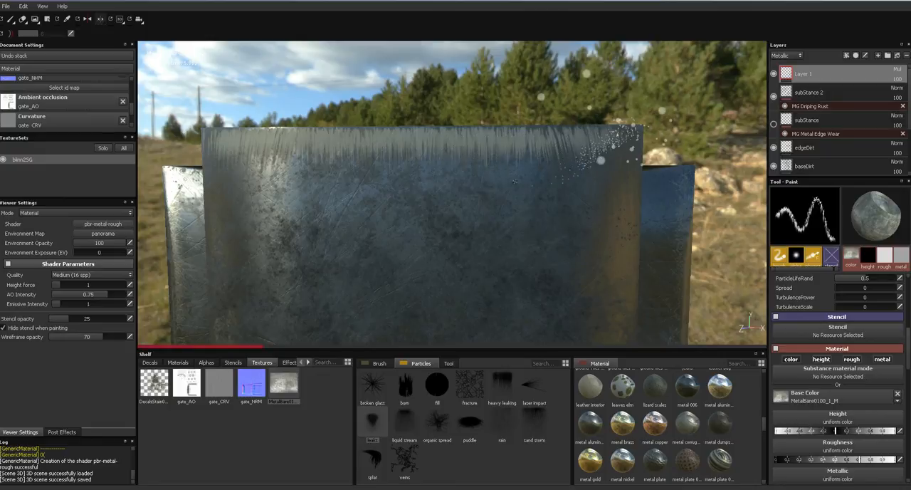
pyautogui.keyDown('alt'); pyautogui.moveTo(454, 216); pyautogui.dragTo(423, 181); pyautogui.keyUp('alt')
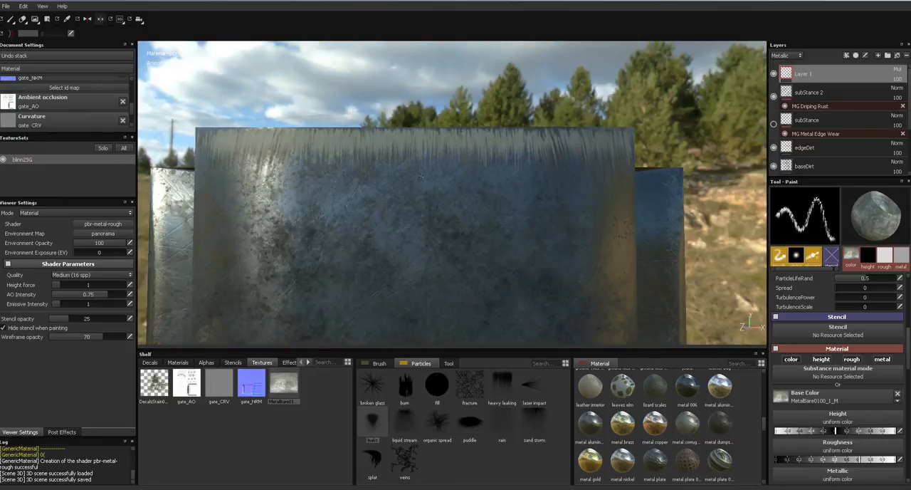
# - Replace Layer 1 with a new layer and set the heavy leaking particles' ParticleLife to 2.24
pyautogui.click(906, 57)
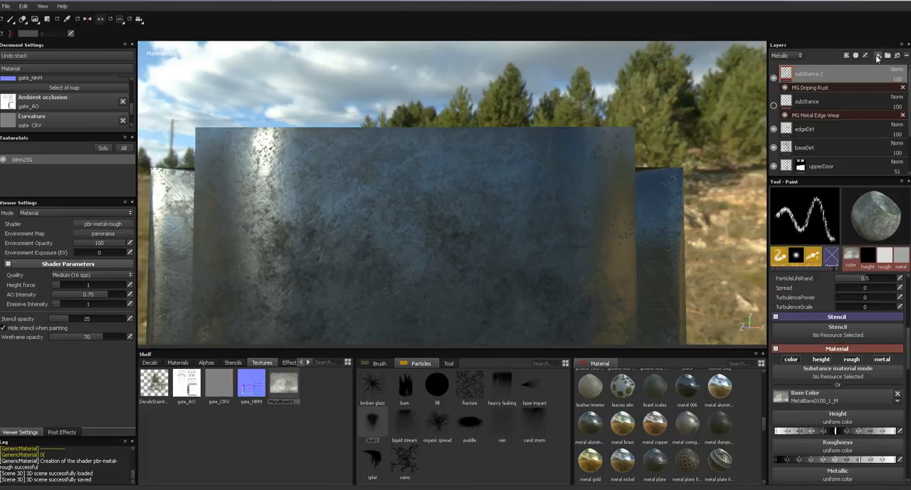
pyautogui.click(879, 56)
pyautogui.click(502, 388)
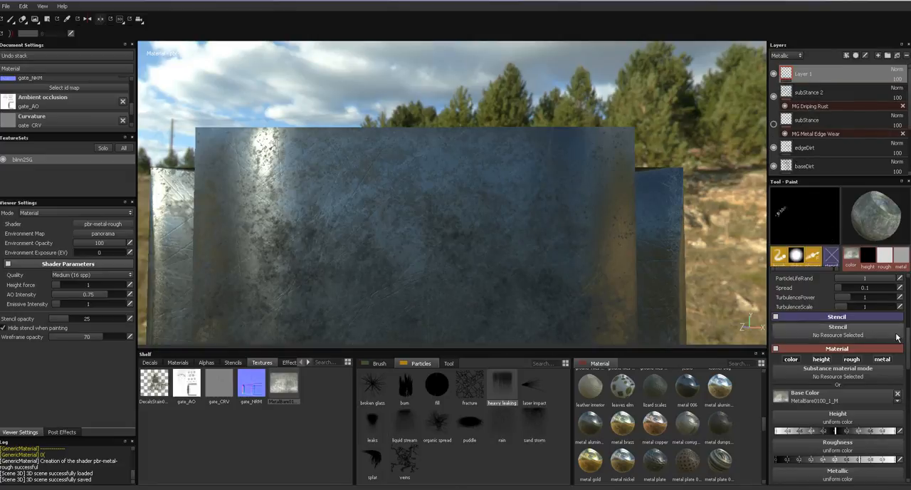
pyautogui.scroll(3, 837, 378)
pyautogui.moveTo(908, 319); pyautogui.dragTo(909, 332)
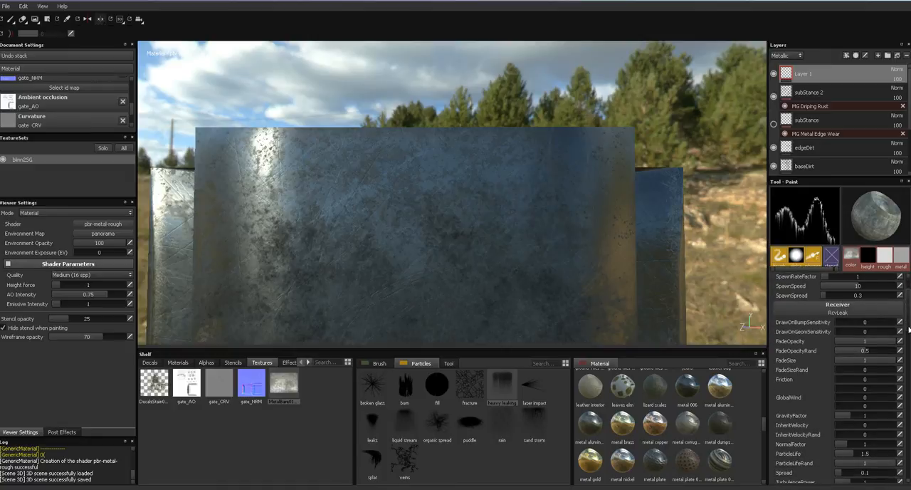
pyautogui.scroll(-2, 855, 415)
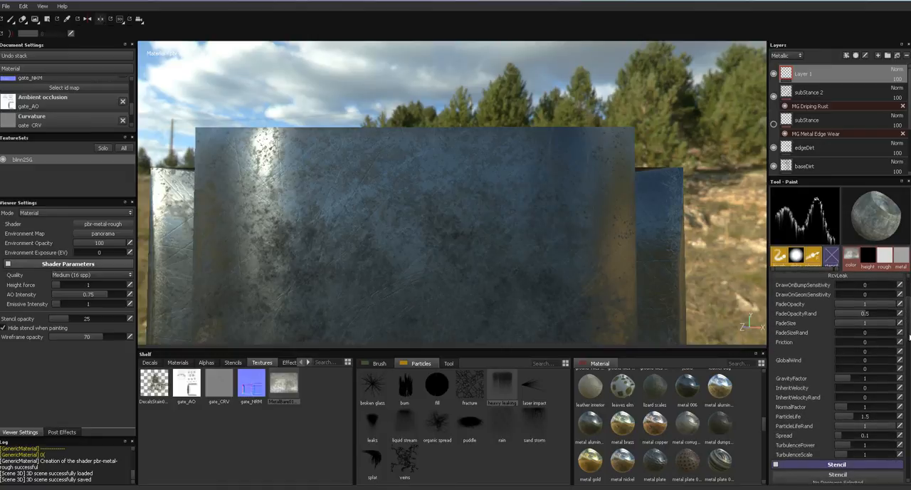
pyautogui.moveTo(857, 413); pyautogui.dragTo(867, 413)
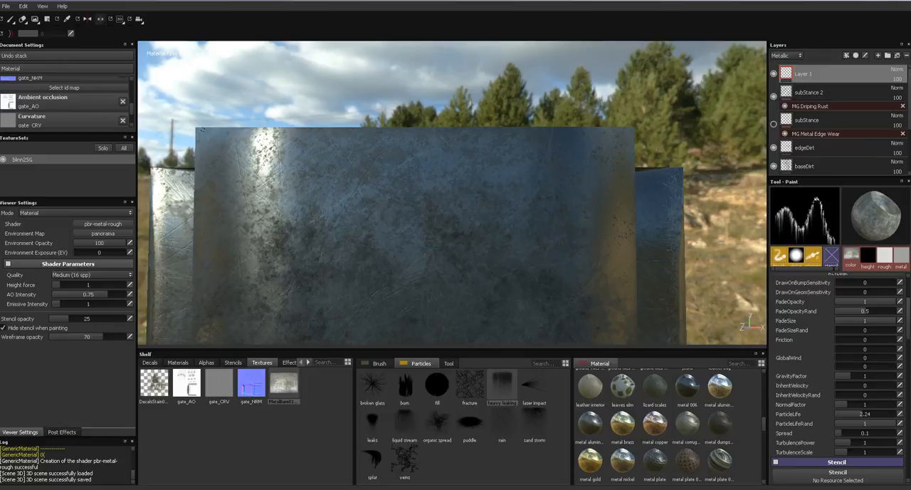
# - Paint heavy leaking particles along the gate's top edge and set Layer 1's metallic blend mode to Multiply
pyautogui.moveTo(208, 132); pyautogui.dragTo(630, 132)
pyautogui.keyDown('alt'); pyautogui.moveTo(402, 160); pyautogui.dragTo(451, 168); pyautogui.keyUp('alt')
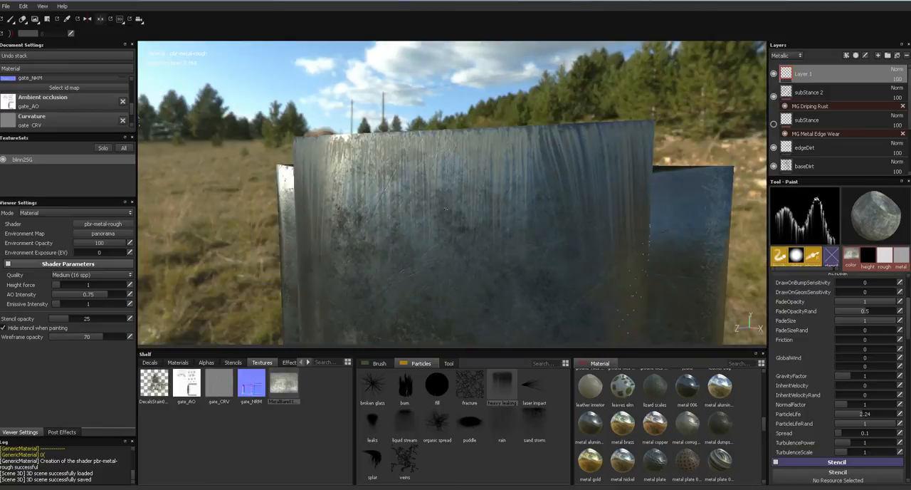
pyautogui.keyDown('alt'); pyautogui.moveTo(451, 168); pyautogui.dragTo(461, 93, button='middle'); pyautogui.keyUp('alt')
pyautogui.click(897, 69)
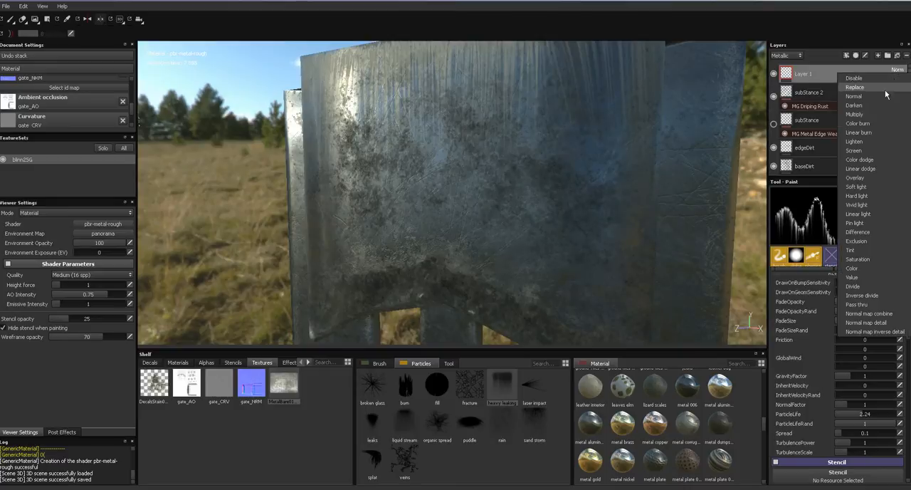
pyautogui.click(867, 114)
# - Set Layer 1's base color blend mode to Multiply so the painted drips blend with the metal
pyautogui.keyDown('alt'); pyautogui.moveTo(516, 173); pyautogui.dragTo(548, 263, button='middle'); pyautogui.keyUp('alt')
pyautogui.click(787, 55)
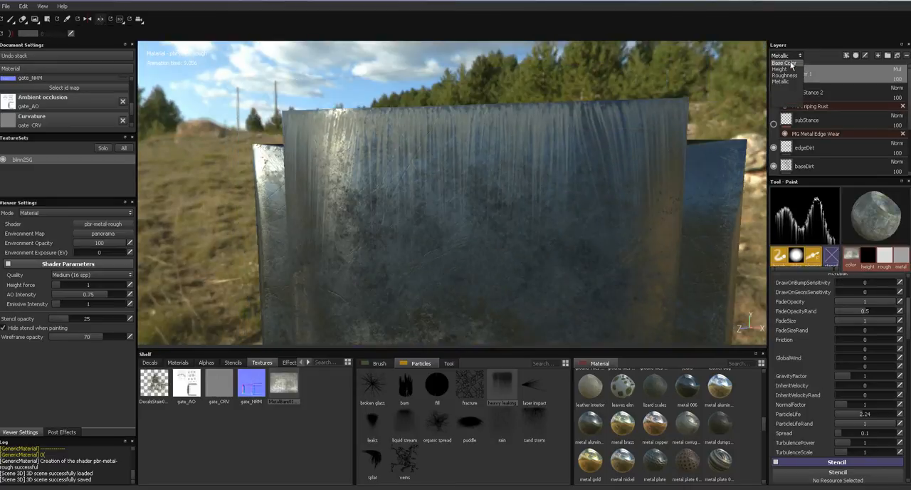
pyautogui.click(886, 71)
pyautogui.click(866, 95)
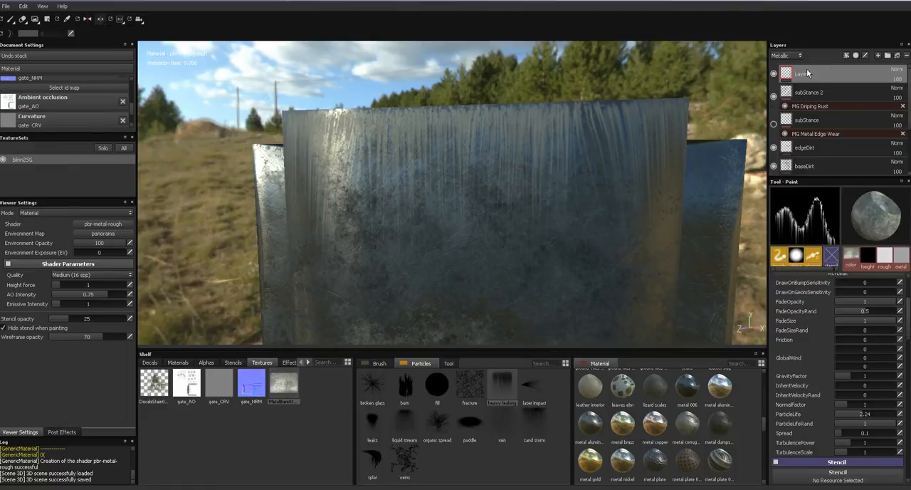
pyautogui.click(898, 72)
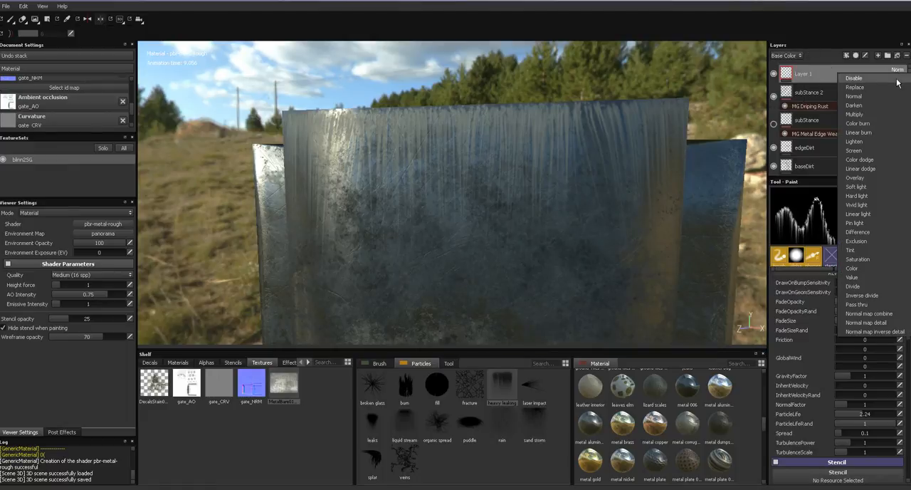
pyautogui.click(875, 115)
# - Paint another pass of heavy leaking particles along the gate's top edge and check the drips on the gate
pyautogui.moveTo(487, 171)
pyautogui.keyDown('alt'); pyautogui.mouseDown()
pyautogui.moveTo(507, 173)
pyautogui.moveTo(469, 171)
pyautogui.mouseUp(); pyautogui.keyUp('alt')
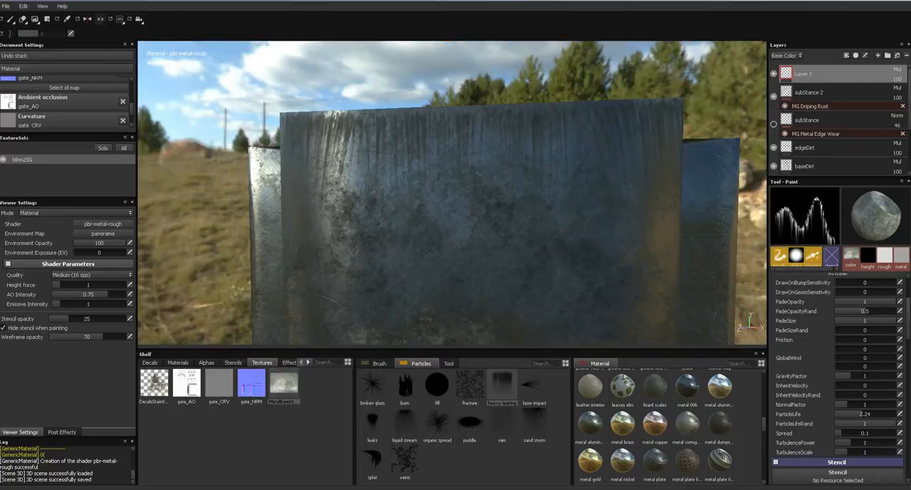
pyautogui.moveTo(328, 111); pyautogui.dragTo(676, 112)
pyautogui.keyDown('alt'); pyautogui.moveTo(520, 213); pyautogui.dragTo(504, 39, button='middle'); pyautogui.keyUp('alt')
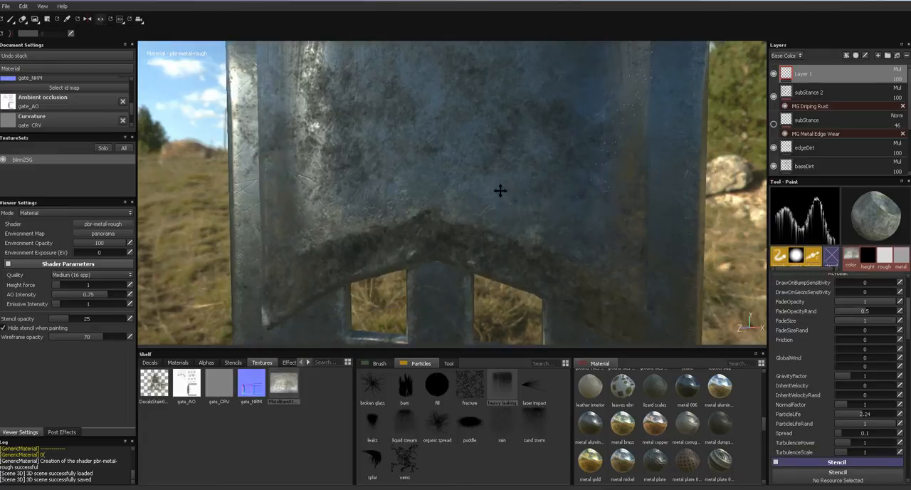
pyautogui.keyDown('alt'); pyautogui.moveTo(478, 270); pyautogui.dragTo(501, 168, button='middle'); pyautogui.keyUp('alt')
pyautogui.scroll(-4, 491, 168)
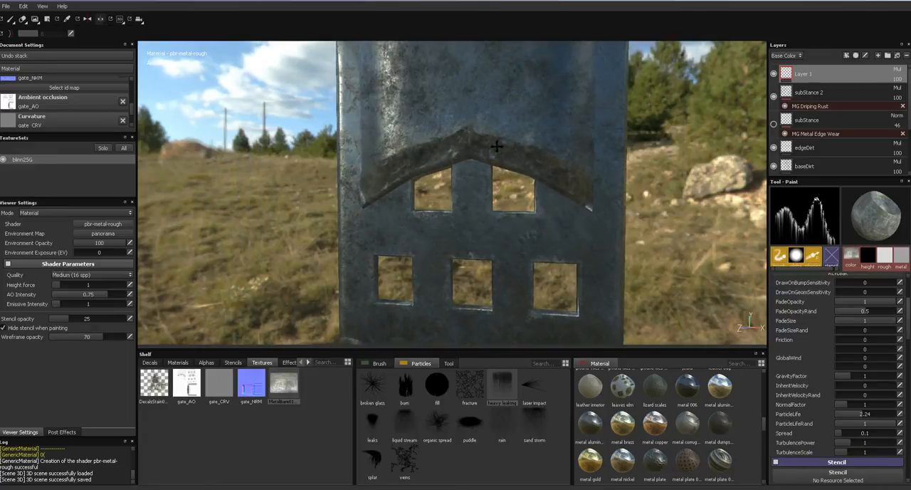
pyautogui.keyDown('alt'); pyautogui.moveTo(491, 128); pyautogui.dragTo(486, 205, button='middle'); pyautogui.keyUp('alt')
pyautogui.keyDown('alt'); pyautogui.moveTo(485, 205); pyautogui.dragTo(395, 167); pyautogui.keyUp('alt')
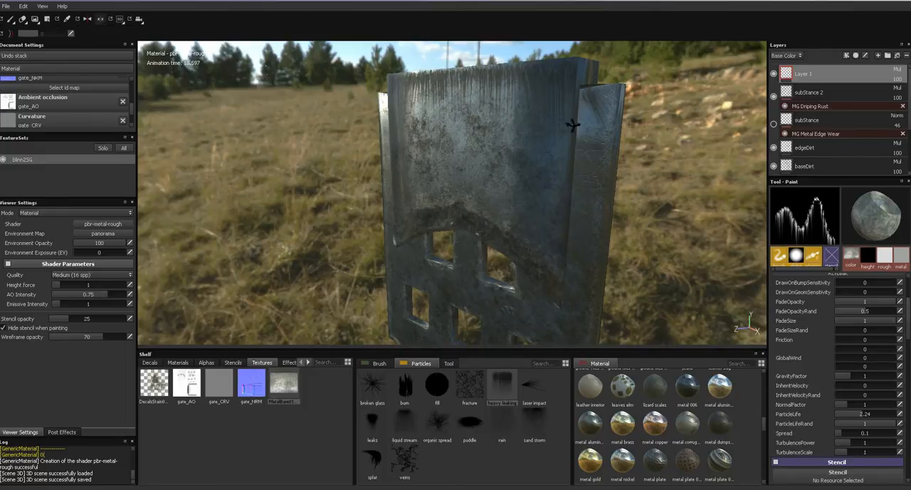
pyautogui.keyDown('alt'); pyautogui.moveTo(573, 126); pyautogui.dragTo(644, 123); pyautogui.keyUp('alt')
# - Replace Layer 1 with a new layer and paint burn particles across the gate's lower part around the window openings
pyautogui.click(907, 56)
pyautogui.click(879, 56)
pyautogui.keyDown('alt'); pyautogui.moveTo(604, 145); pyautogui.dragTo(615, 85, button='middle'); pyautogui.keyUp('alt')
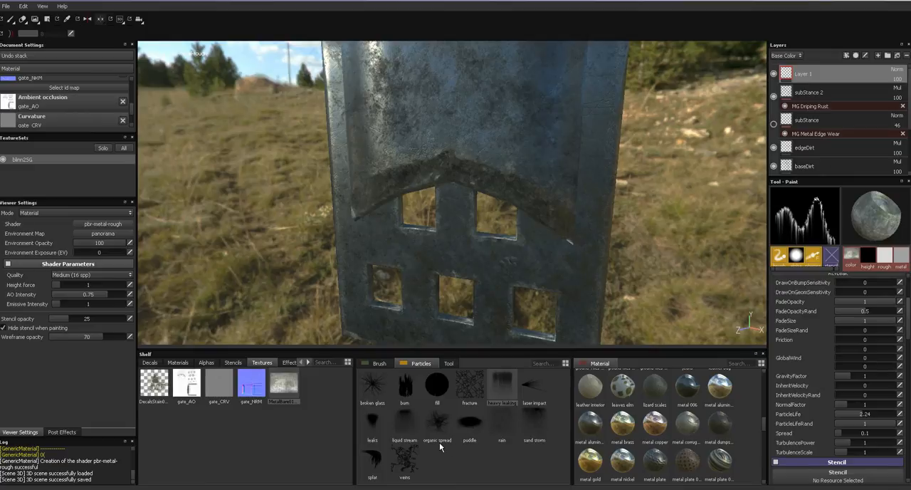
pyautogui.click(407, 393)
pyautogui.keyDown('alt'); pyautogui.moveTo(485, 283); pyautogui.dragTo(472, 311); pyautogui.keyUp('alt')
pyautogui.moveTo(391, 301)
pyautogui.mouseDown()
pyautogui.moveTo(437, 311)
pyautogui.moveTo(530, 304)
pyautogui.mouseUp()
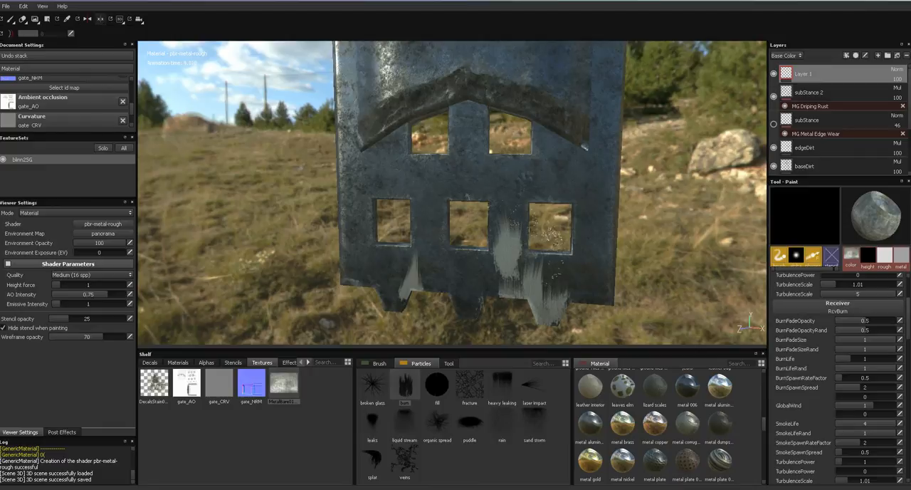
# - Try a Multiply base color blend on the burn-painted Layer 1, and delete the layer
pyautogui.click(896, 69)
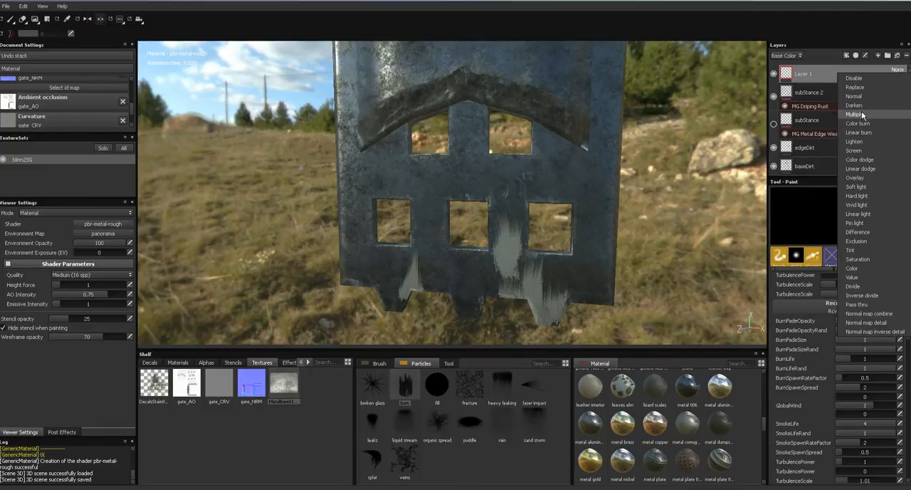
pyautogui.click(864, 116)
pyautogui.moveTo(569, 233)
pyautogui.keyDown('alt'); pyautogui.mouseDown()
pyautogui.moveTo(553, 230)
pyautogui.moveTo(573, 226)
pyautogui.mouseUp(); pyautogui.keyUp('alt')
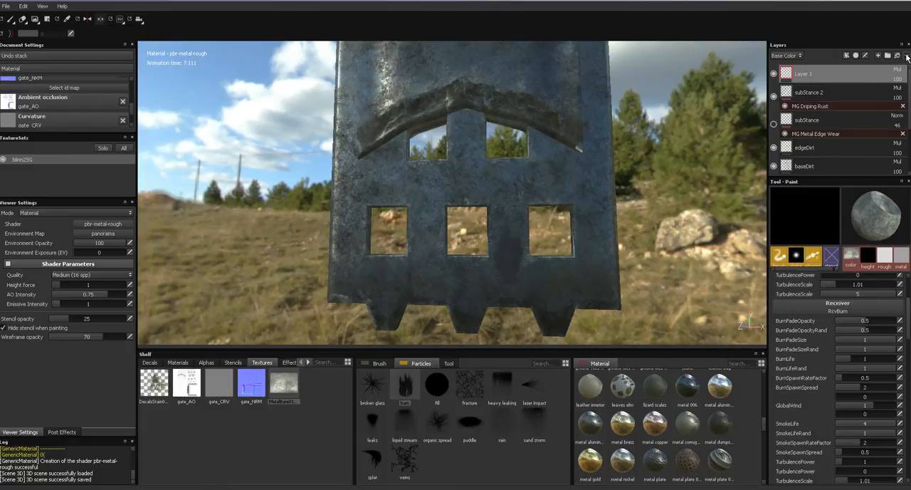
pyautogui.click(906, 56)
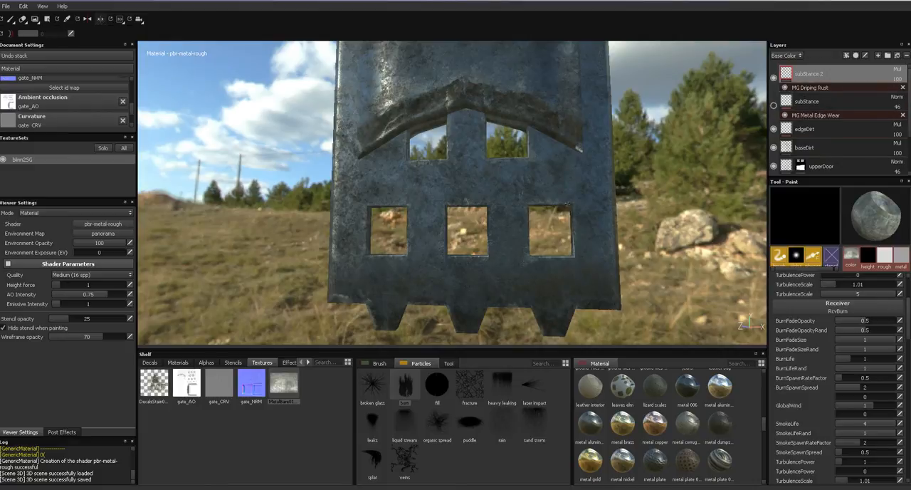
# - Examine the gate in the roughness channel and in the material view from several angles
pyautogui.keyDown('alt'); pyautogui.moveTo(560, 214); pyautogui.dragTo(470, 204); pyautogui.keyUp('alt')
pyautogui.press('c')
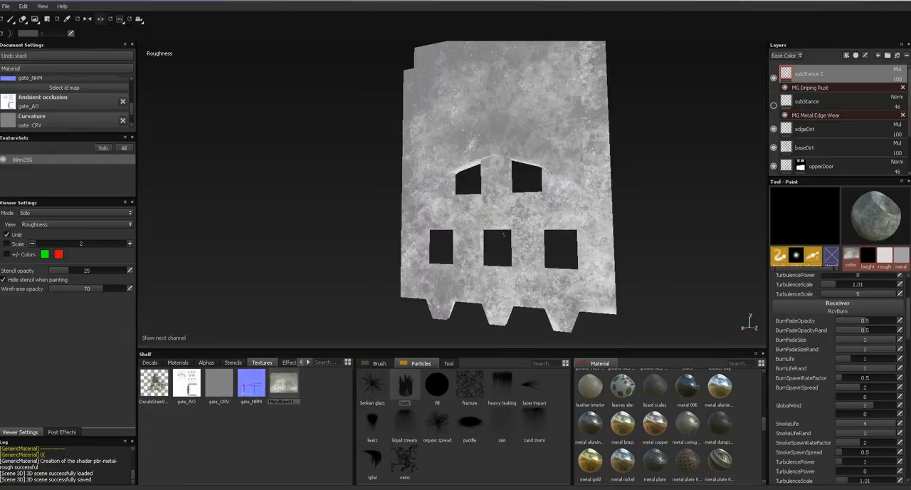
pyautogui.press('m')
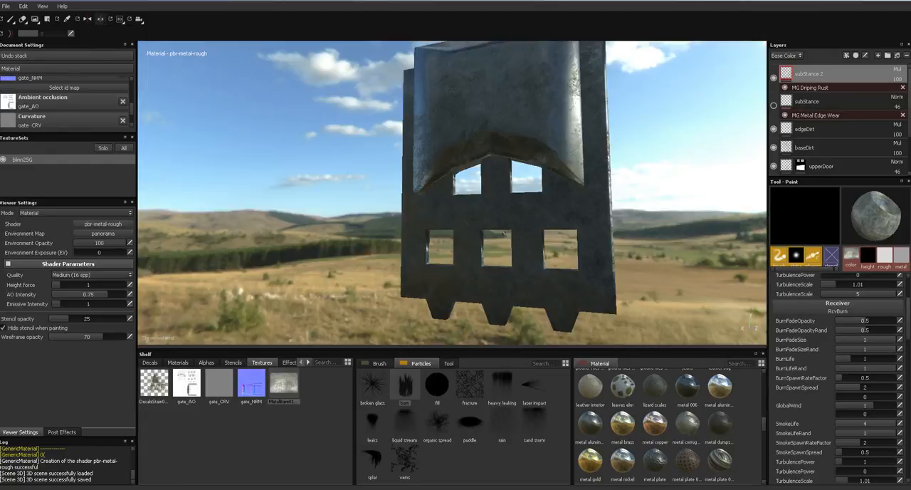
pyautogui.keyDown('alt'); pyautogui.moveTo(507, 239); pyautogui.dragTo(486, 239); pyautogui.keyUp('alt')
pyautogui.keyDown('shift'); pyautogui.moveTo(486, 239); pyautogui.dragTo(555, 242, button='right'); pyautogui.keyUp('shift')
pyautogui.keyDown('alt'); pyautogui.moveTo(555, 242); pyautogui.dragTo(410, 188); pyautogui.keyUp('alt')
pyautogui.keyDown('shift'); pyautogui.moveTo(410, 189); pyautogui.dragTo(535, 207, button='right'); pyautogui.keyUp('shift')
pyautogui.keyDown('alt'); pyautogui.moveTo(534, 207); pyautogui.dragTo(466, 189); pyautogui.keyUp('alt')
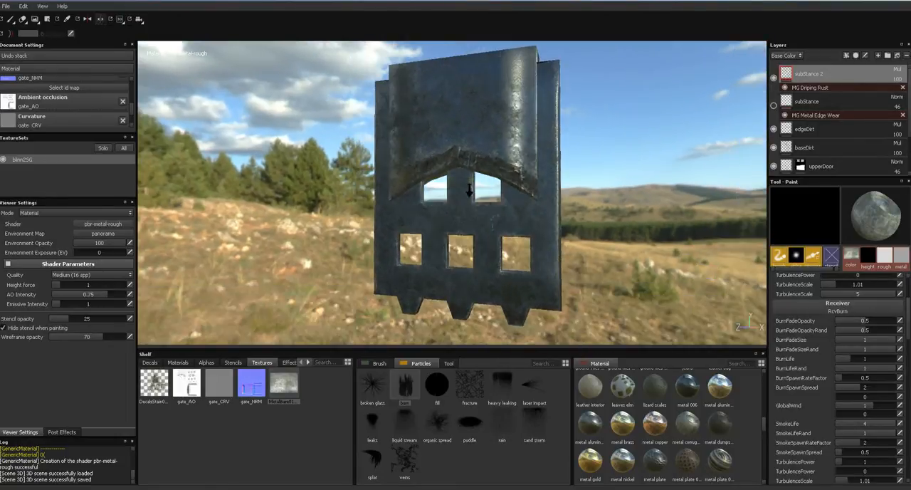
pyautogui.keyDown('alt'); pyautogui.moveTo(466, 184); pyautogui.dragTo(509, 213, button='right'); pyautogui.keyUp('alt')
pyautogui.keyDown('alt'); pyautogui.moveTo(509, 213); pyautogui.dragTo(461, 222); pyautogui.keyUp('alt')
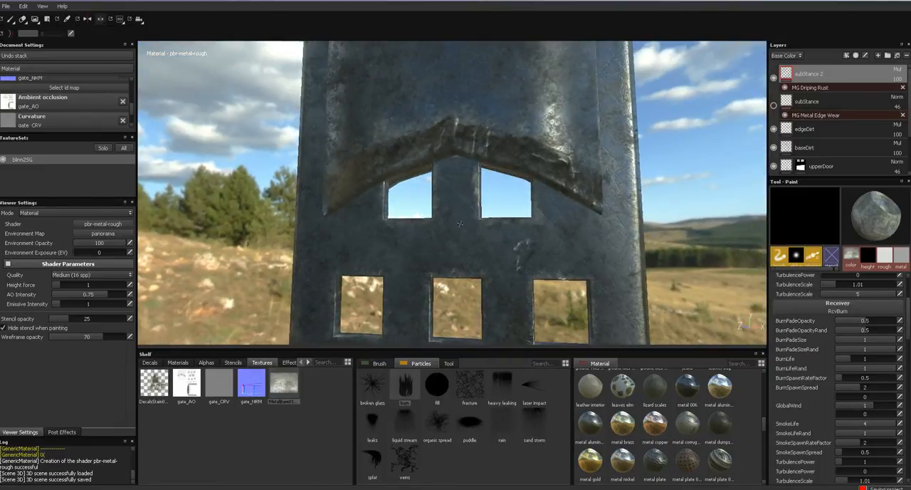
pyautogui.click(6, 7)
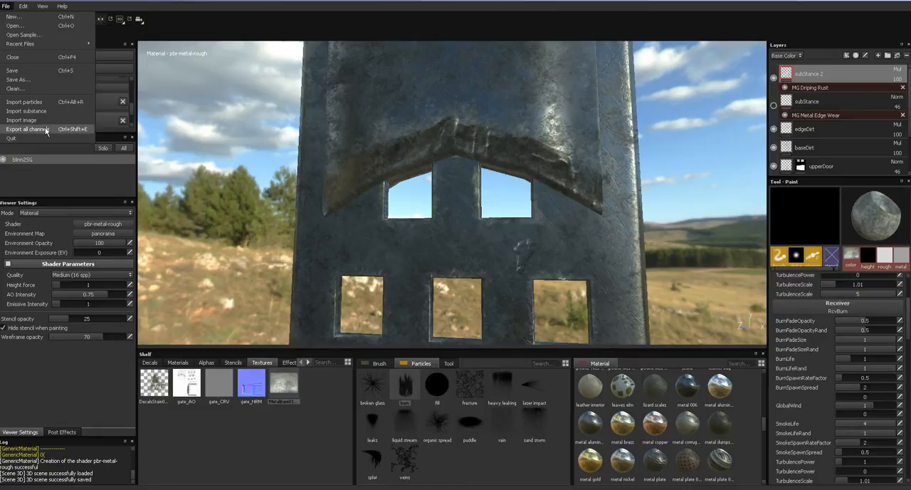
pyautogui.click(211, 176)
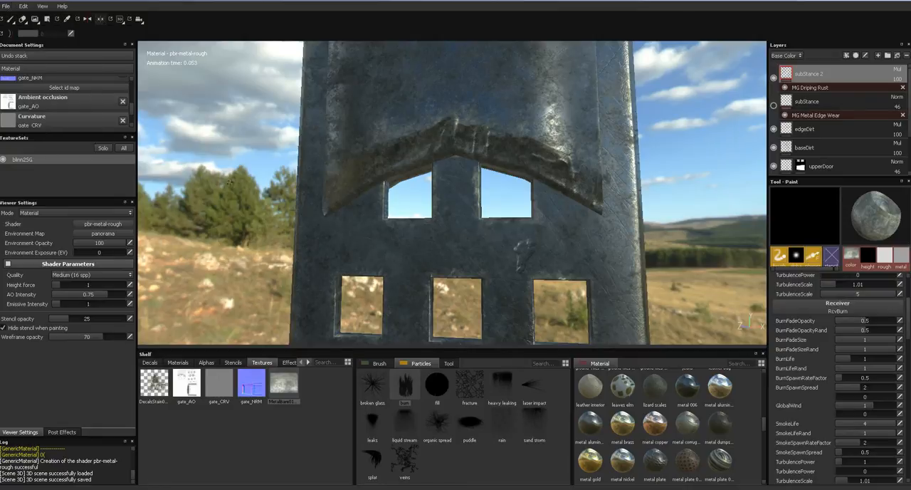
pyautogui.keyDown('alt'); pyautogui.moveTo(211, 176); pyautogui.dragTo(253, 197); pyautogui.keyUp('alt')
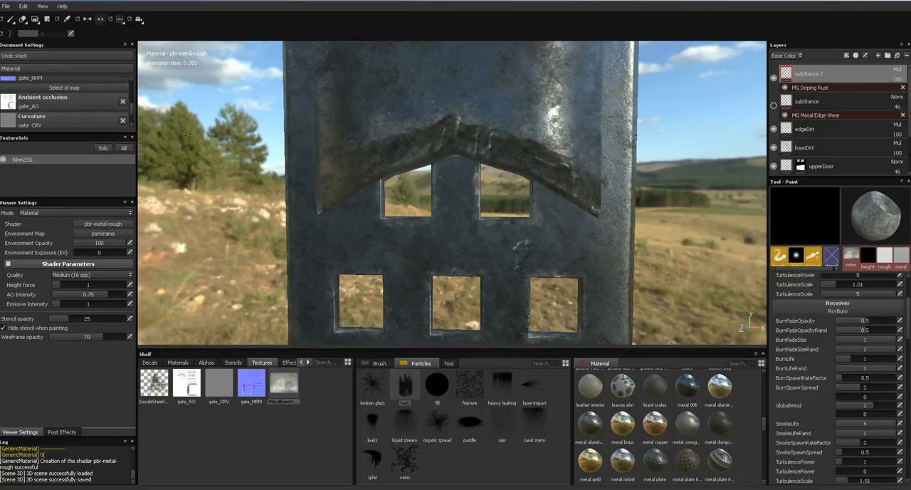
pyautogui.keyDown('alt'); pyautogui.moveTo(188, 154); pyautogui.dragTo(188, 121); pyautogui.keyUp('alt')
# - Start a new project with the props_1.obj mesh and set the document resolution to 2048
pyautogui.click(8, 8)
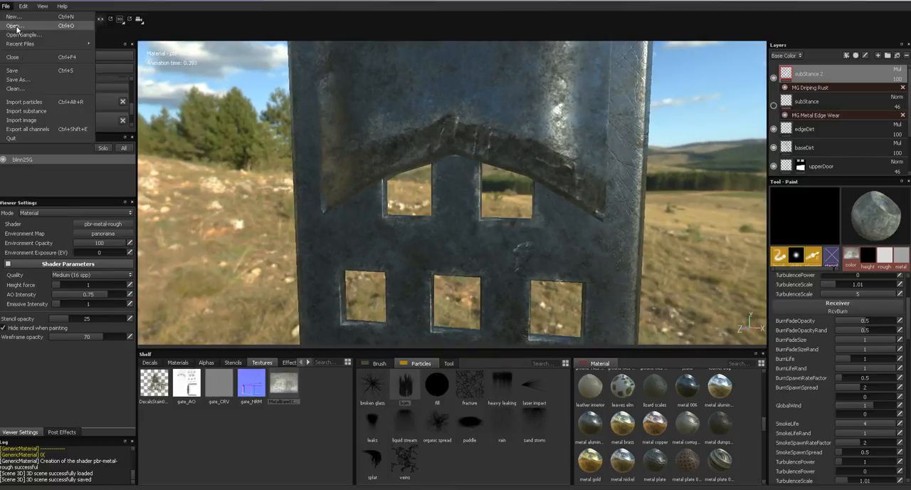
pyautogui.click(34, 20)
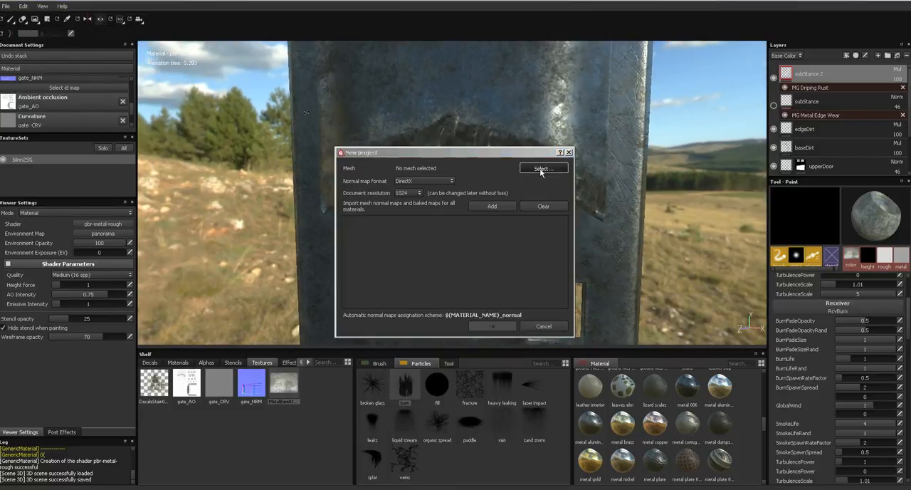
pyautogui.click(539, 169)
pyautogui.click(447, 298)
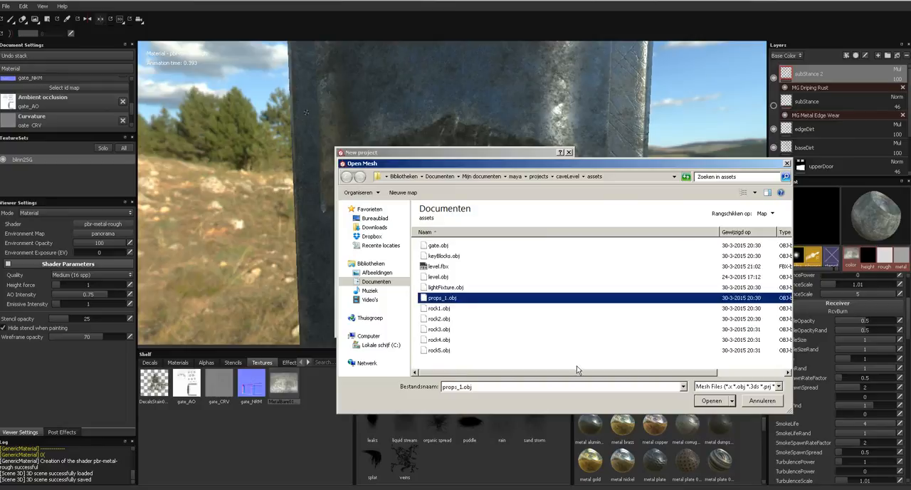
pyautogui.click(710, 401)
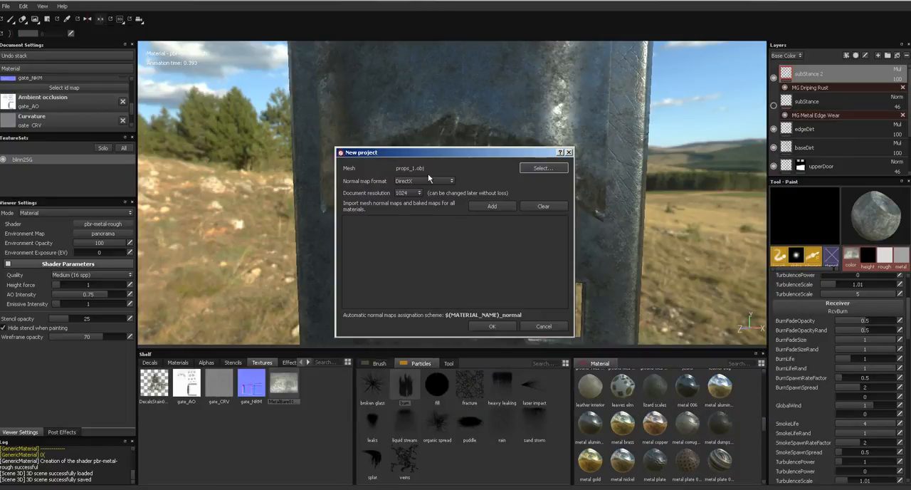
pyautogui.click(416, 193)
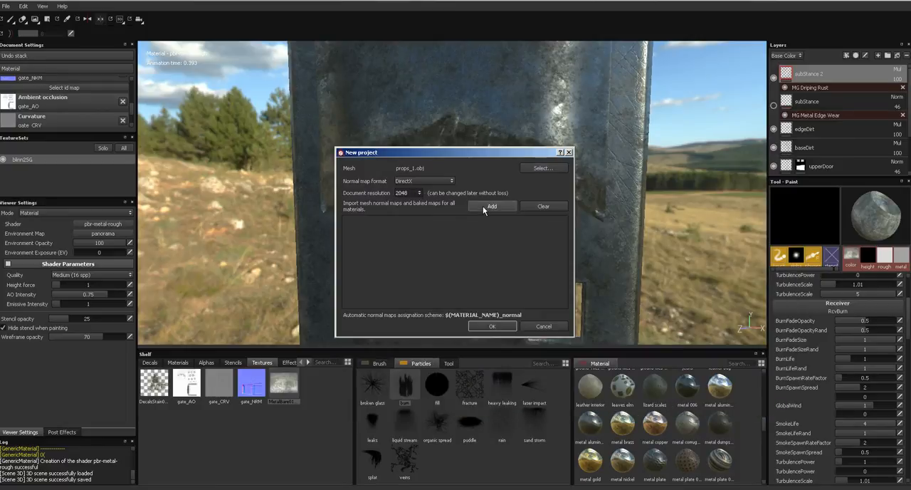
# - Add the props_1_AO.PSD and props_1_NRM.PSD maps to the new project and create it
pyautogui.click(488, 206)
pyautogui.click(458, 320)
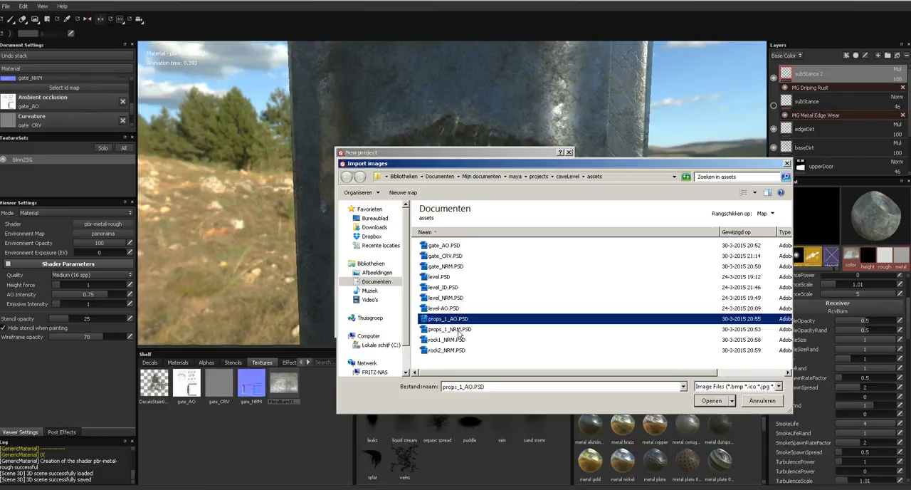
pyautogui.keyDown('ctrl'); pyautogui.click(460, 330); pyautogui.keyUp('ctrl')
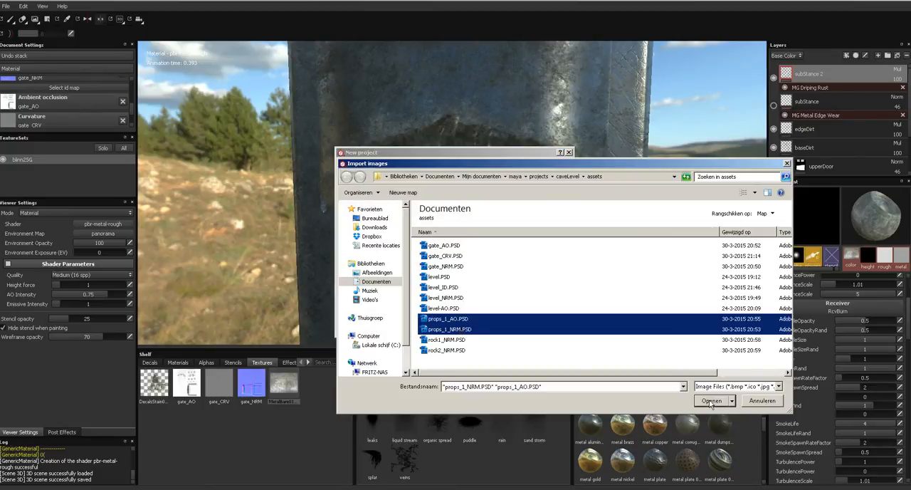
pyautogui.click(710, 403)
pyautogui.click(491, 326)
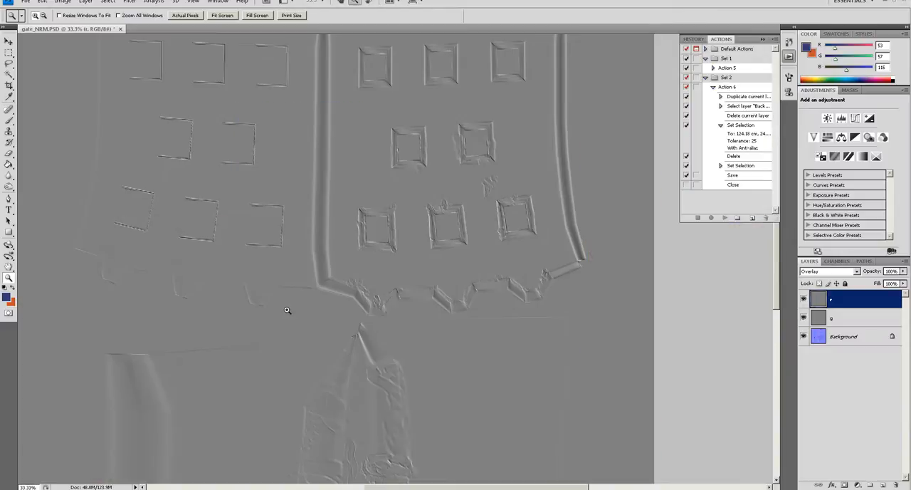
# - Close the gate_NRM.PSD document in Photoshop
pyautogui.hotkey('ctrl', 'w')
pyautogui.click(456, 183)
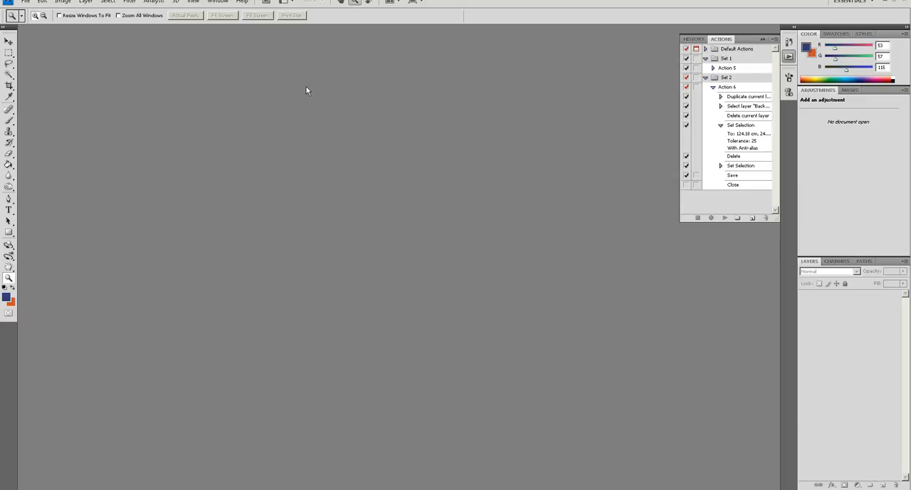
# - Open the props_1_NRM.PSD file from the assets folder
pyautogui.hotkey('ctrl', 'o')
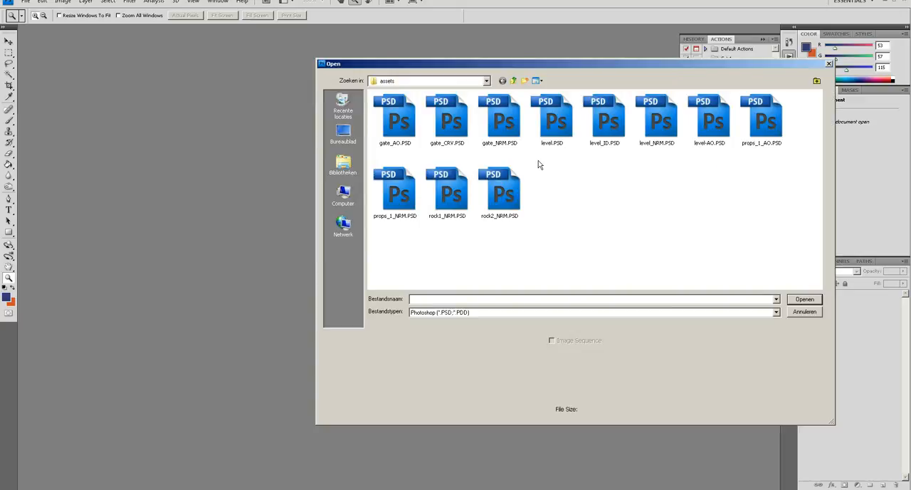
pyautogui.click(397, 202)
pyautogui.doubleClick(397, 201)
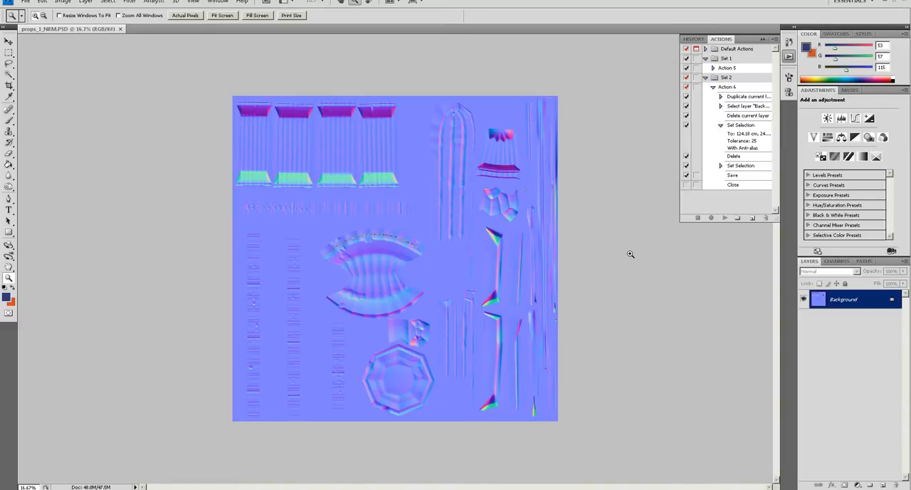
# - Duplicate the Background layer twice and rename the copies r and g, with r on top
pyautogui.moveTo(851, 300); pyautogui.dragTo(882, 485)
pyautogui.doubleClick(847, 300)
pyautogui.write('r')
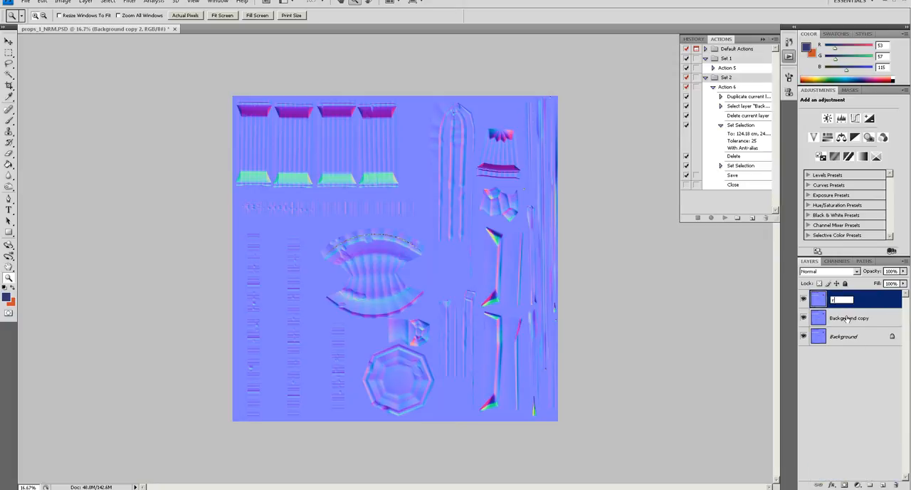
pyautogui.doubleClick(847, 318)
pyautogui.write('g')
pyautogui.click(848, 367)
# - Fill the r layer with the red channel of the merged image using Apply Image
pyautogui.click(836, 298)
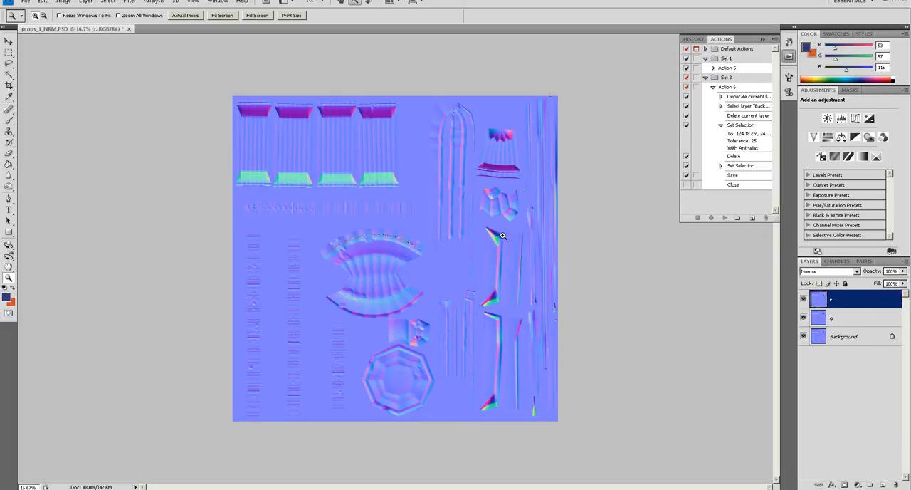
pyautogui.click(61, 3)
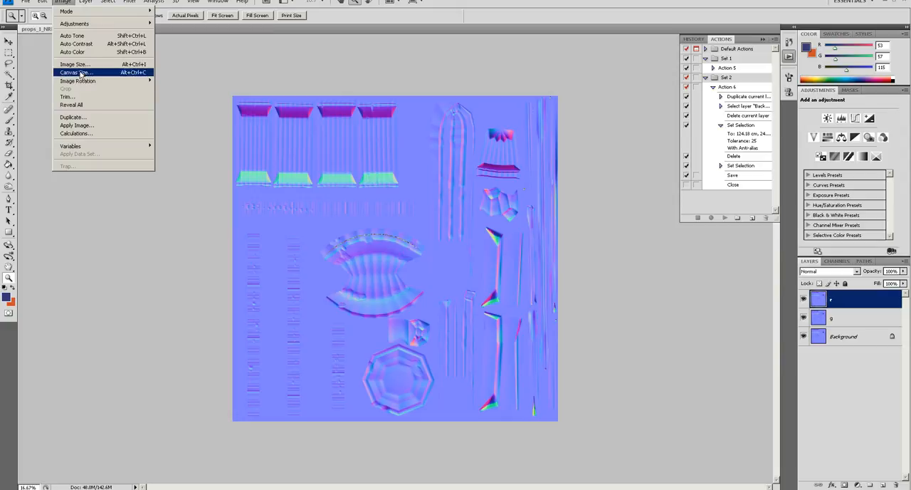
pyautogui.click(78, 124)
pyautogui.click(532, 130)
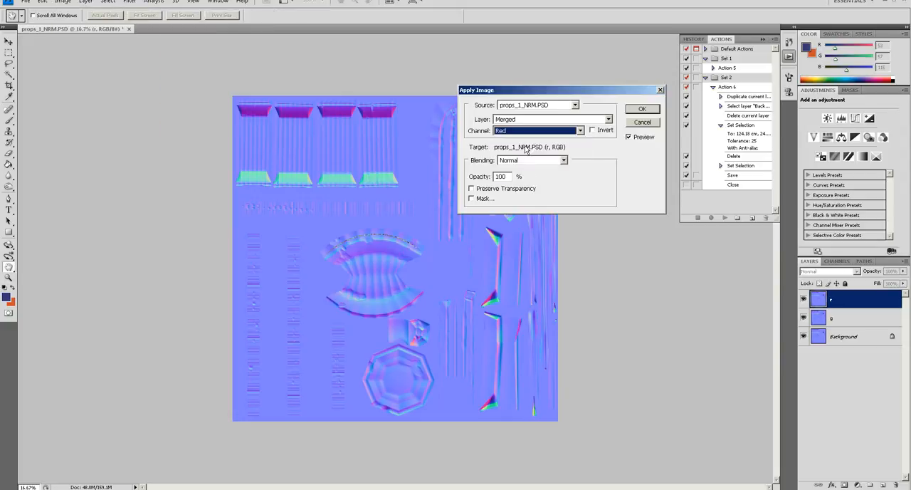
pyautogui.click(527, 144)
pyautogui.press('Return')
# - Fill the g layer with the green channel of the merged image using Apply Image
pyautogui.click(832, 319)
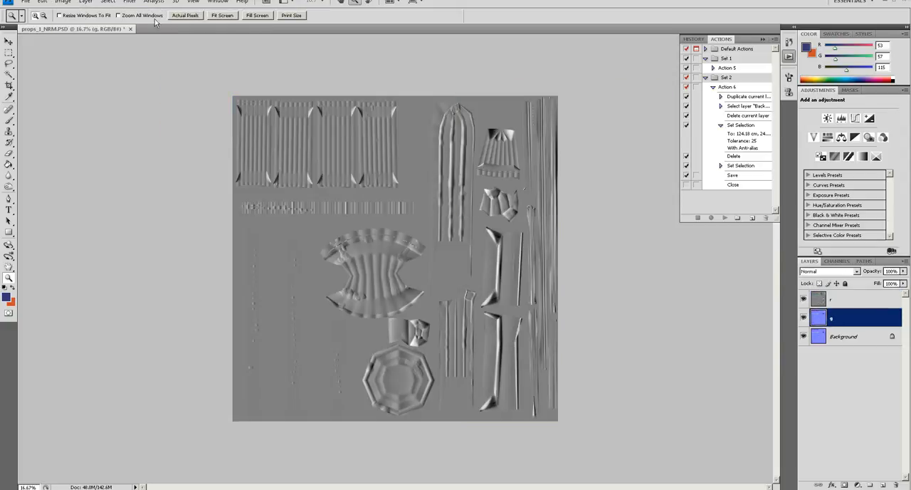
pyautogui.click(62, 3)
pyautogui.click(87, 126)
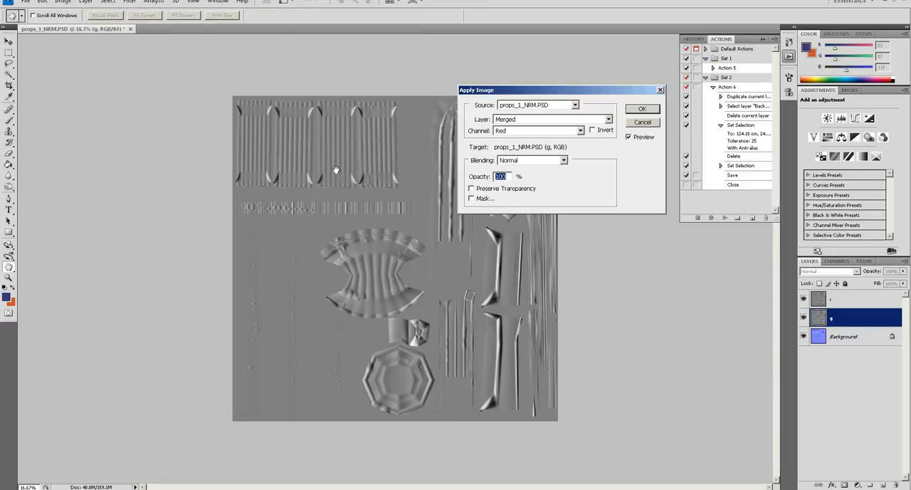
pyautogui.click(536, 132)
pyautogui.click(530, 154)
pyautogui.click(642, 109)
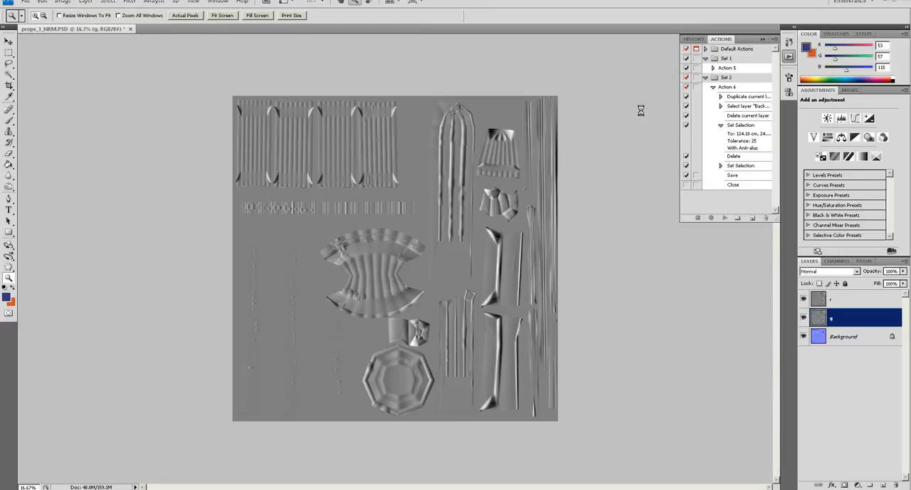
# - Emboss the r layer with angle 0°, height 4 pixels and amount 100%
pyautogui.click(823, 299)
pyautogui.click(128, 5)
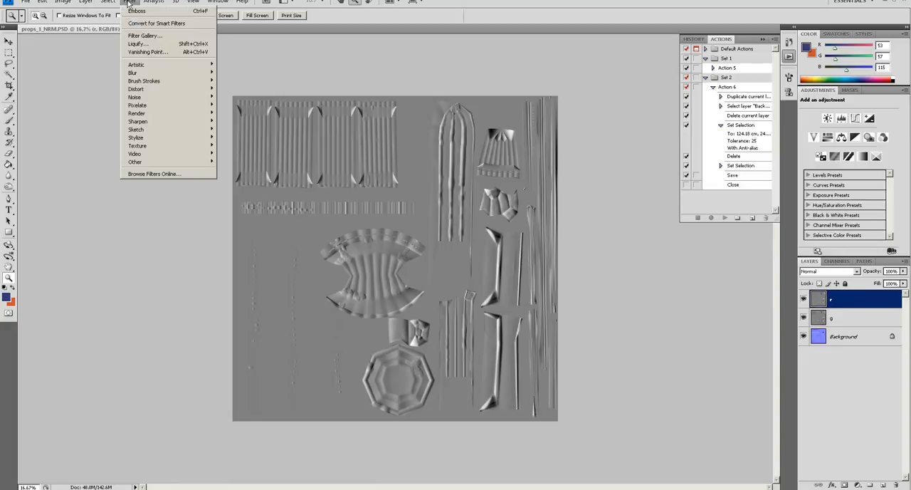
pyautogui.moveTo(185, 137)
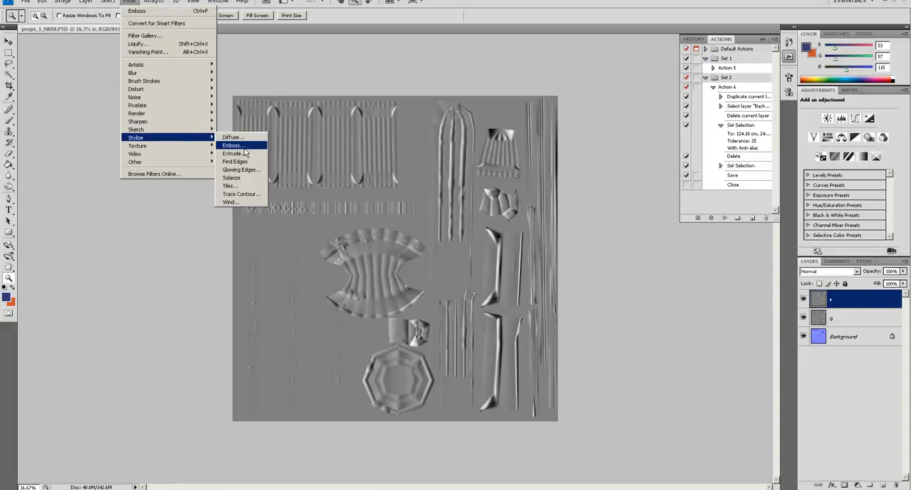
pyautogui.click(233, 145)
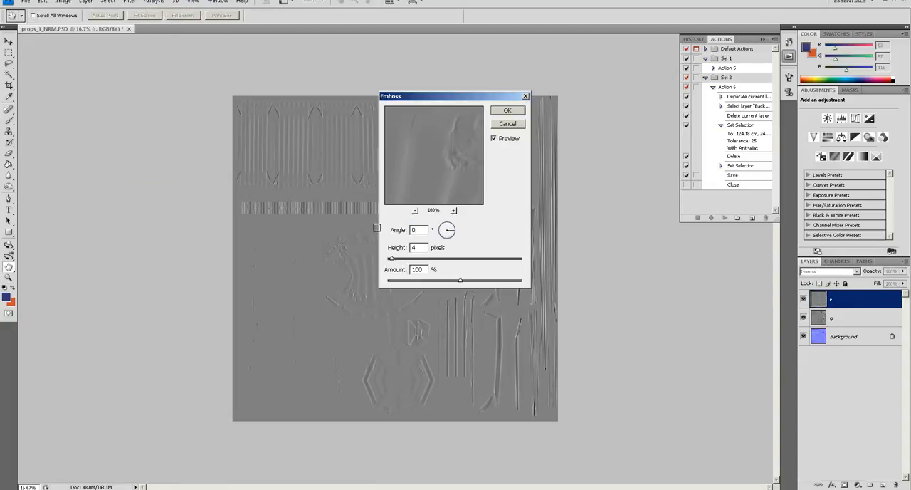
pyautogui.press('Return')
# - Apply the Emboss filter to the g layer and accept its settings
pyautogui.click(824, 322)
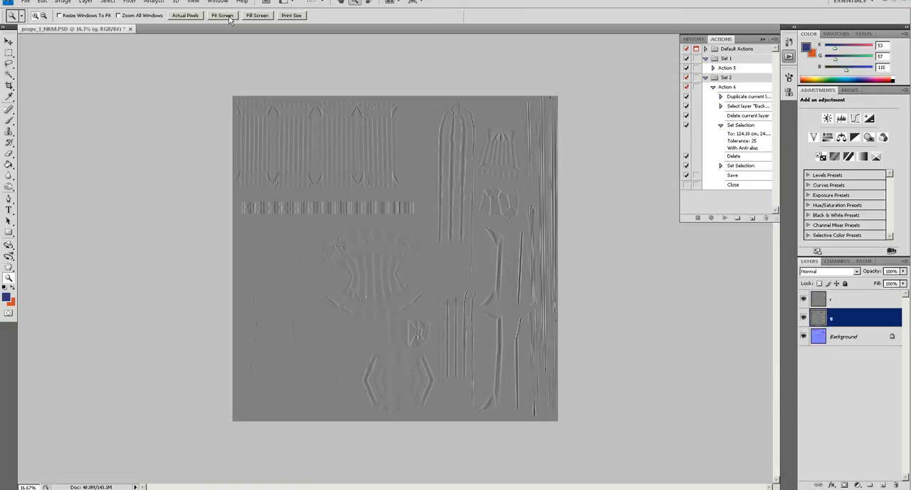
pyautogui.click(129, 2)
pyautogui.moveTo(197, 140)
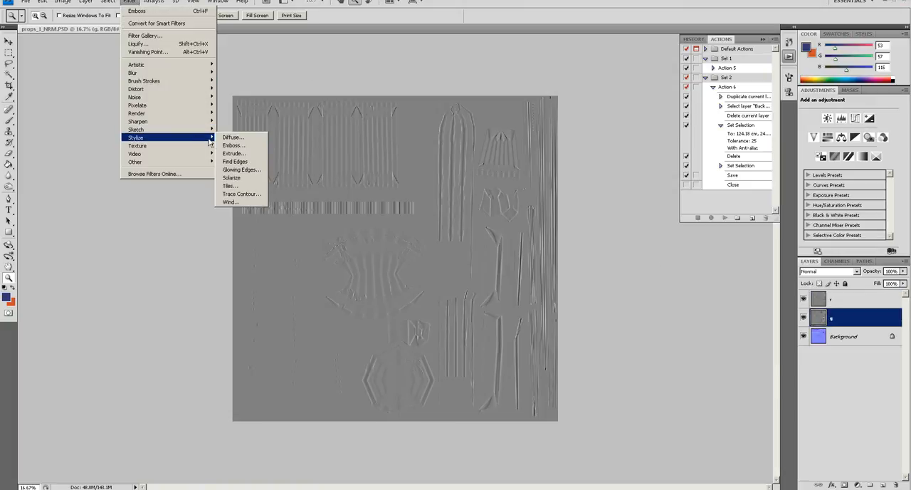
pyautogui.click(233, 145)
pyautogui.press('Return')
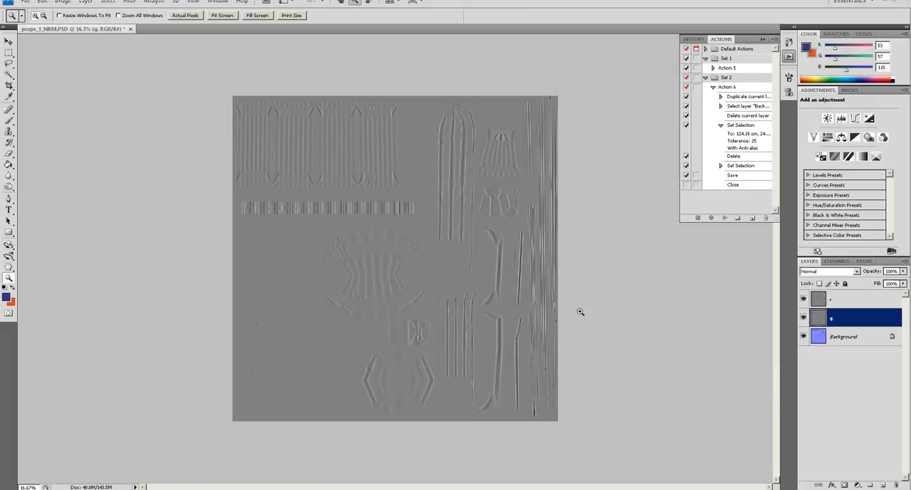
# - Set the r layer's blending mode to Overlay so it combines with the g layer
pyautogui.moveTo(871, 320); pyautogui.dragTo(867, 296)
pyautogui.click(850, 275)
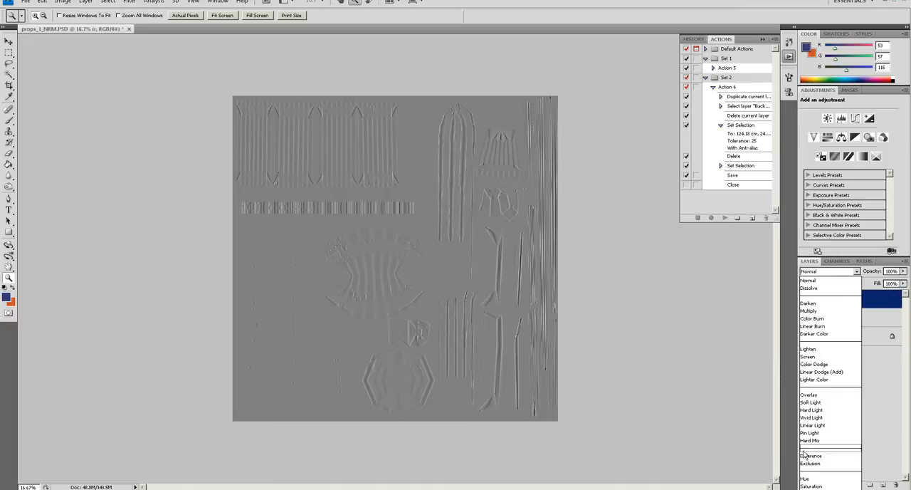
pyautogui.click(811, 396)
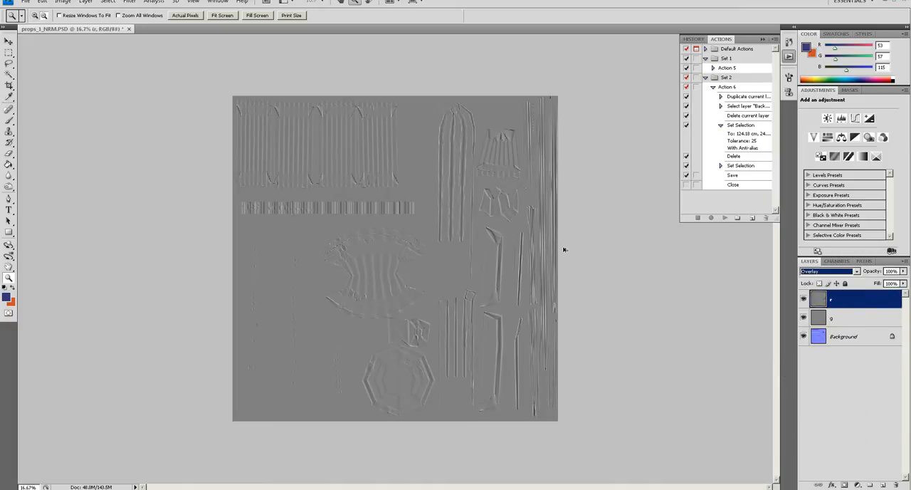
pyautogui.click(449, 319)
# - Save the document as props_1_CRV.PSD in the assets folder, then close the original without saving its changes
pyautogui.hotkey('ctrl', 'shift', 's')
pyautogui.write('props_1_CRV')
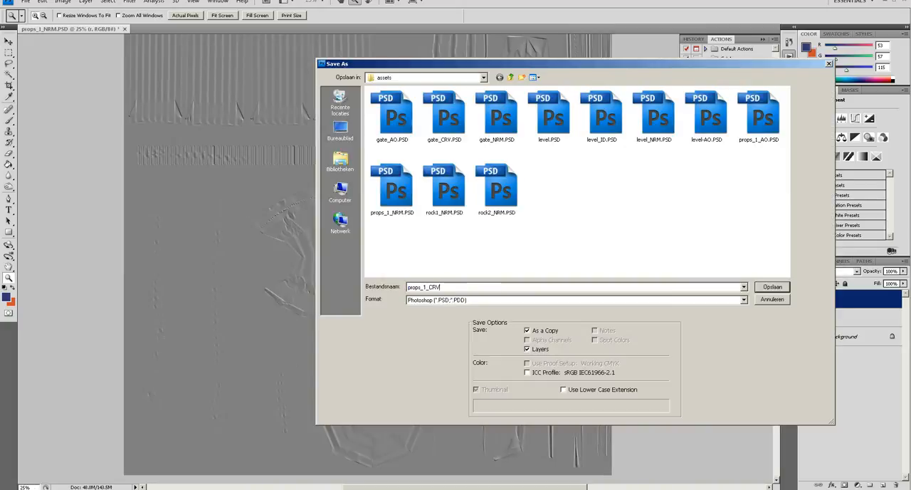
pyautogui.press('Return')
pyautogui.press('Return')
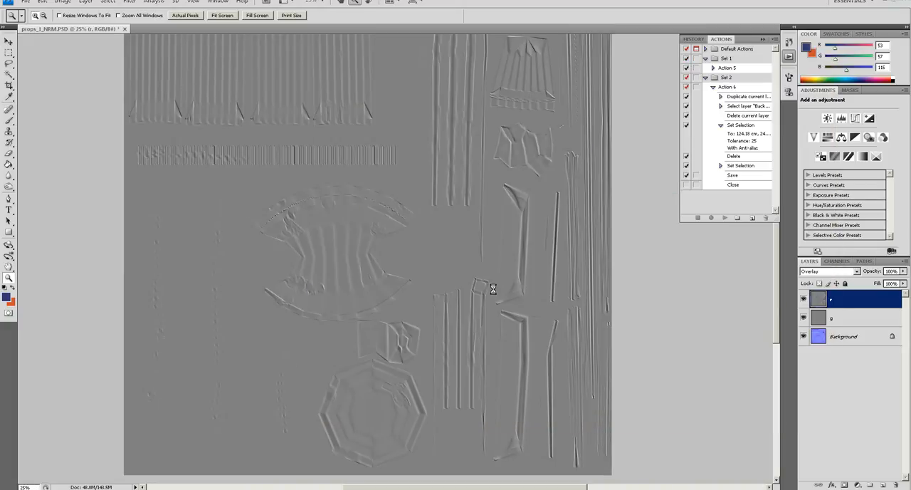
pyautogui.hotkey('ctrl', 'w')
pyautogui.click(458, 184)
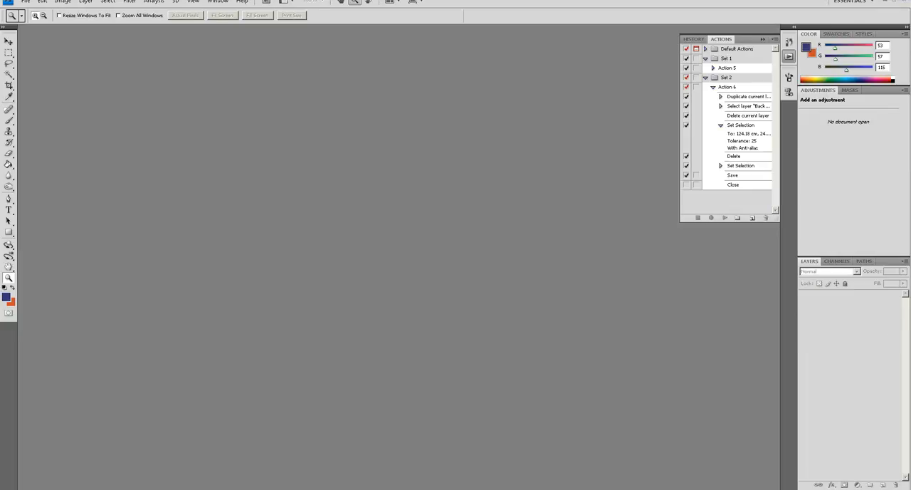
# - Import props_1_CRV.PSD from Windows Explorer's maya/projects/caveLevel/assets folder into the Substance Painter texture shelf
pyautogui.hotkey('alt', 'Tab')
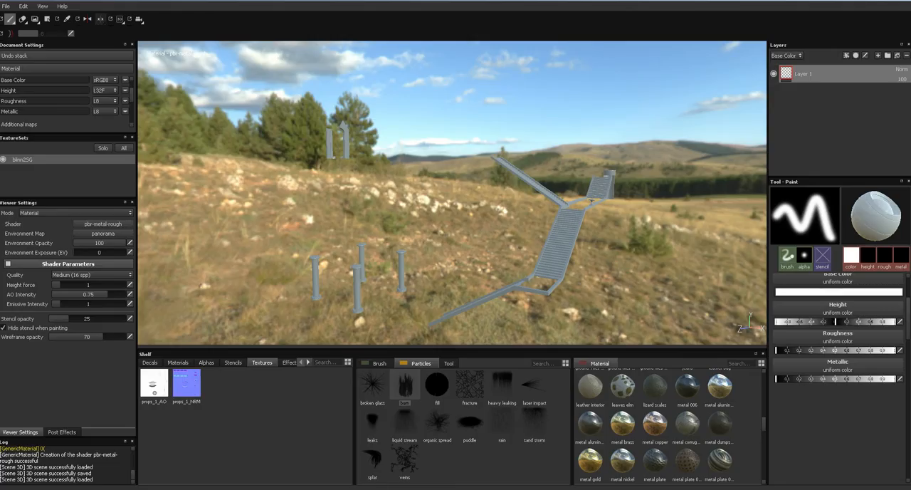
pyautogui.hotkey('alt', 'Tab')
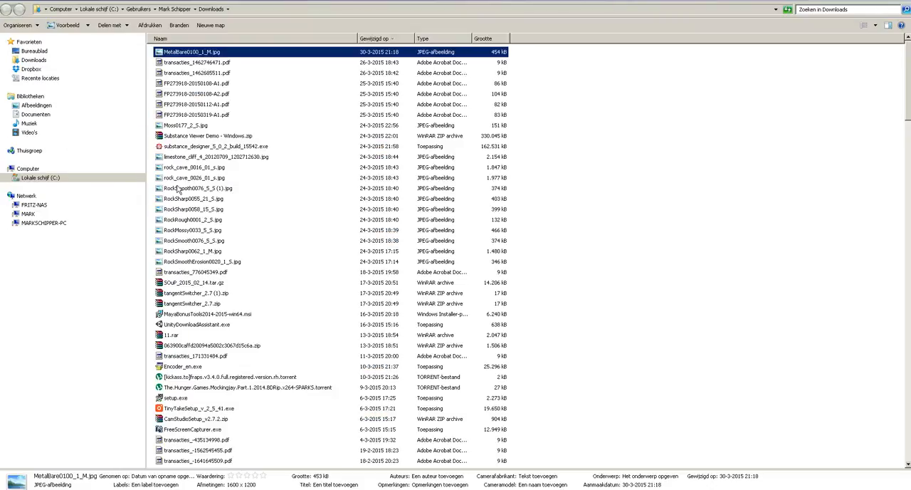
pyautogui.click(37, 115)
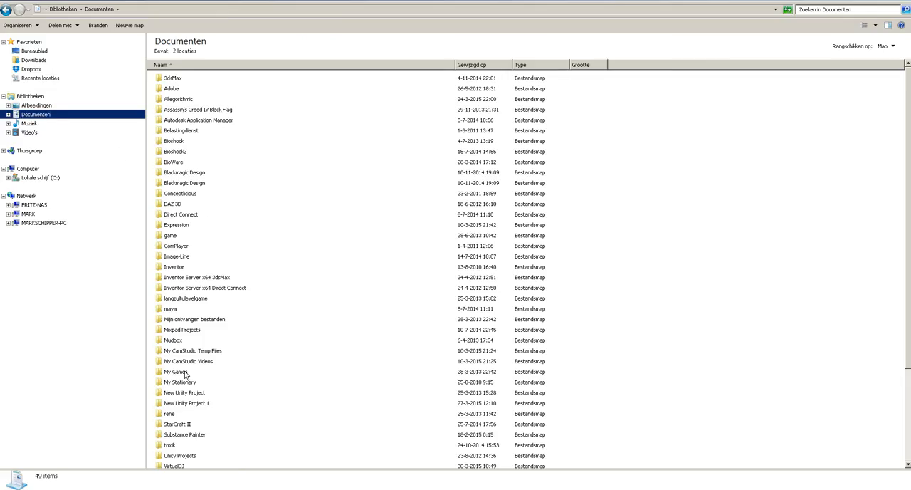
pyautogui.doubleClick(180, 311)
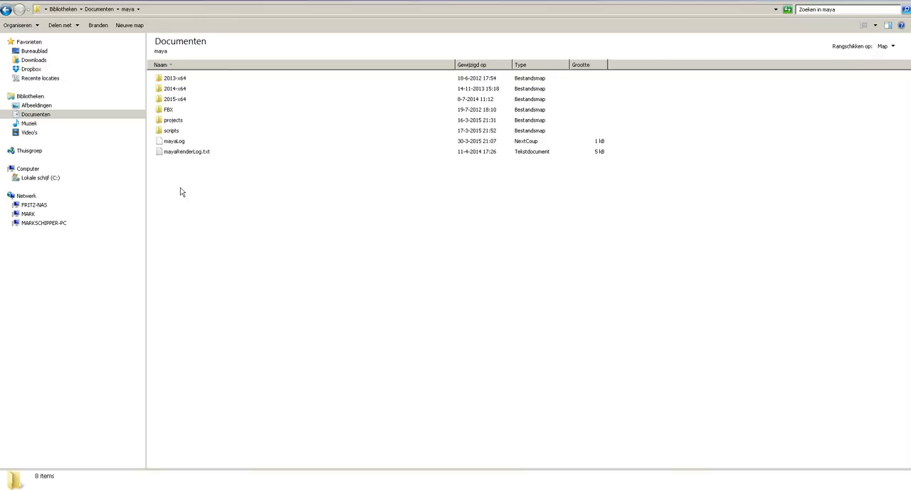
pyautogui.doubleClick(174, 121)
pyautogui.click(183, 79)
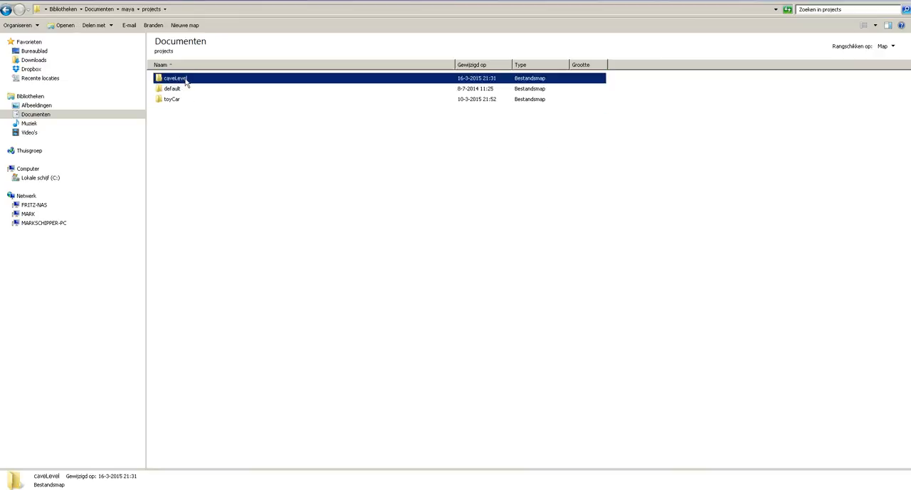
pyautogui.doubleClick(185, 80)
pyautogui.doubleClick(171, 78)
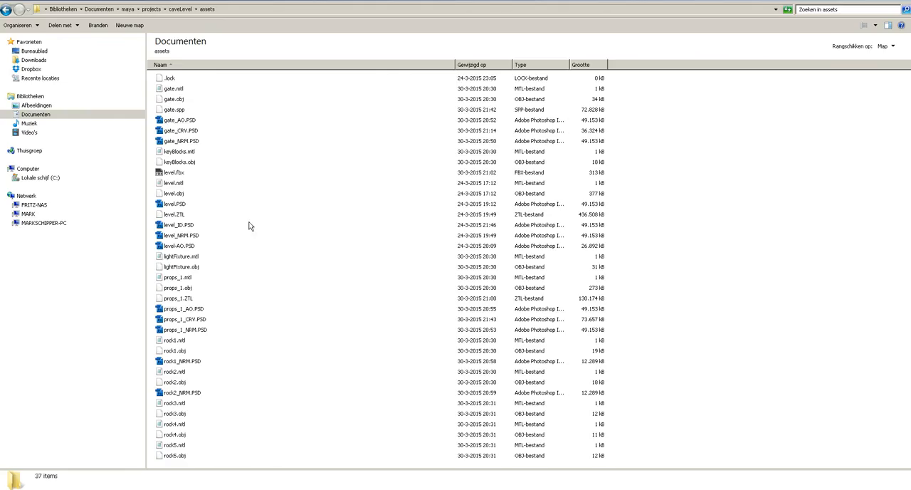
pyautogui.click(190, 321)
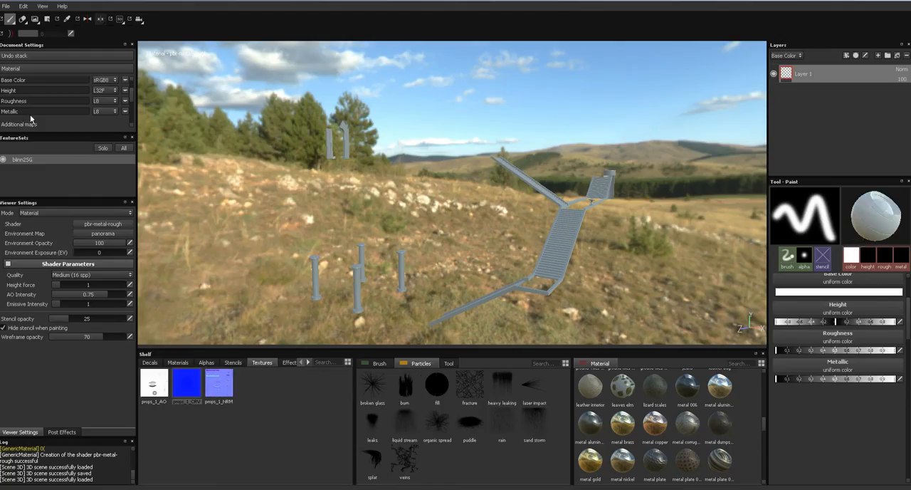
# - Assign props_1_NRM as the normal map in the additional maps of the texture set
pyautogui.scroll(-2, 130, 99)
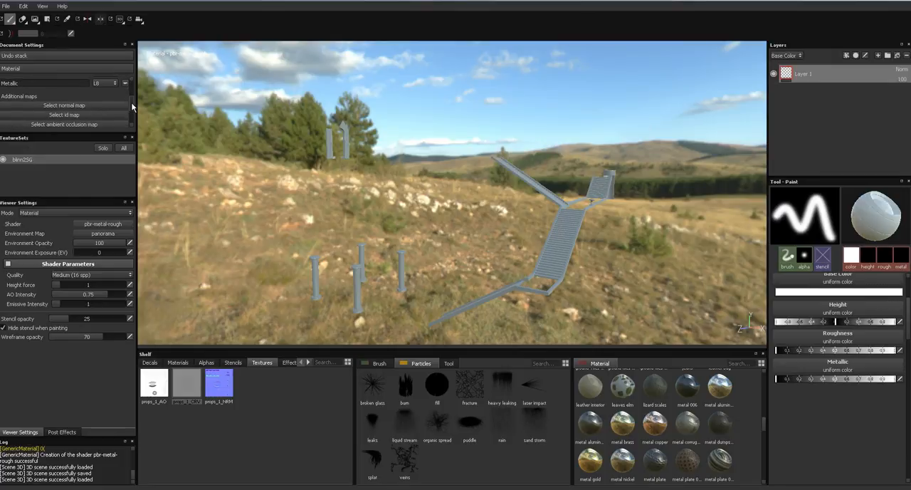
pyautogui.click(71, 105)
pyautogui.click(135, 116)
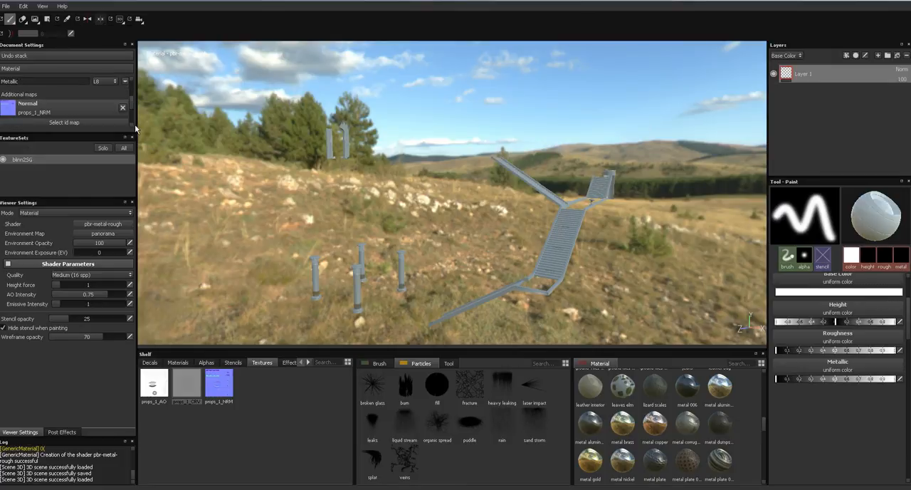
# - Examine the normal map's effect on the walkways and pillars of the props mesh from several angles
pyautogui.keyDown('alt'); pyautogui.moveTo(343, 219); pyautogui.dragTo(386, 236); pyautogui.keyUp('alt')
pyautogui.keyDown('alt'); pyautogui.moveTo(387, 236); pyautogui.dragTo(427, 157, button='middle'); pyautogui.keyUp('alt')
pyautogui.keyDown('alt'); pyautogui.moveTo(418, 179); pyautogui.dragTo(356, 255, button='right'); pyautogui.keyUp('alt')
pyautogui.keyDown('alt'); pyautogui.moveTo(356, 255); pyautogui.dragTo(424, 253, button='middle'); pyautogui.keyUp('alt')
pyautogui.keyDown('alt'); pyautogui.moveTo(410, 209); pyautogui.dragTo(464, 226); pyautogui.keyUp('alt')
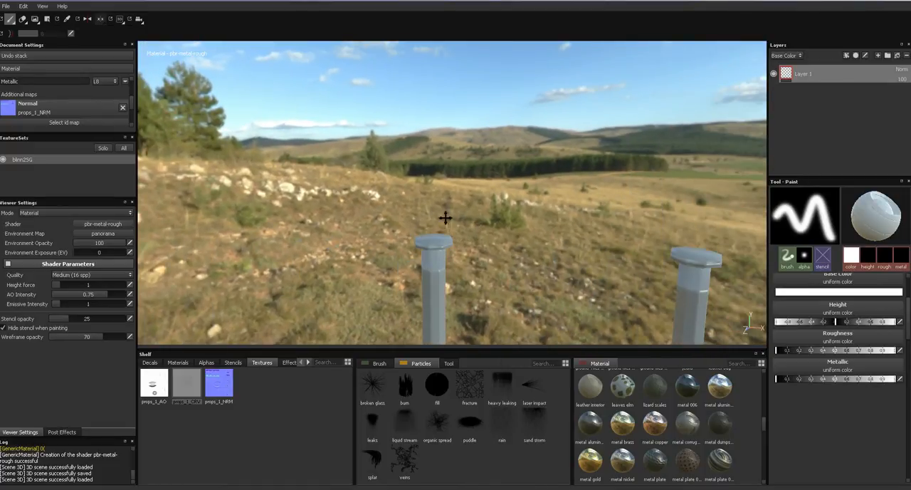
pyautogui.keyDown('alt'); pyautogui.moveTo(447, 218); pyautogui.dragTo(496, 266, button='middle'); pyautogui.keyUp('alt')
pyautogui.keyDown('alt'); pyautogui.moveTo(363, 118); pyautogui.dragTo(381, 141, button='middle'); pyautogui.keyUp('alt')
pyautogui.keyDown('alt'); pyautogui.moveTo(419, 159); pyautogui.dragTo(407, 178); pyautogui.keyUp('alt')
pyautogui.keyDown('alt'); pyautogui.moveTo(409, 178); pyautogui.dragTo(240, 94, button='middle'); pyautogui.keyUp('alt')
pyautogui.keyDown('alt'); pyautogui.moveTo(430, 198); pyautogui.dragTo(398, 112, button='right'); pyautogui.keyUp('alt')
pyautogui.keyDown('alt'); pyautogui.moveTo(440, 223); pyautogui.dragTo(254, 122, button='middle'); pyautogui.keyUp('alt')
pyautogui.keyDown('alt'); pyautogui.moveTo(366, 172); pyautogui.dragTo(384, 211); pyautogui.keyUp('alt')
pyautogui.keyDown('alt'); pyautogui.moveTo(452, 194); pyautogui.dragTo(372, 151, button='middle'); pyautogui.keyUp('alt')
pyautogui.keyDown('alt'); pyautogui.moveTo(310, 169); pyautogui.dragTo(355, 279, button='right'); pyautogui.keyUp('alt')
pyautogui.moveTo(374, 182)
pyautogui.keyDown('alt'); pyautogui.mouseDown()
pyautogui.moveTo(346, 203)
pyautogui.moveTo(342, 182)
pyautogui.moveTo(382, 154)
pyautogui.moveTo(407, 153)
pyautogui.moveTo(366, 210)
pyautogui.moveTo(344, 204)
pyautogui.moveTo(306, 321)
pyautogui.mouseUp(); pyautogui.keyUp('alt')
pyautogui.keyDown('alt'); pyautogui.moveTo(373, 153); pyautogui.dragTo(372, 90, button='right'); pyautogui.keyUp('alt')
# - Assign props_1_AO as the ambient occlusion map and props_1_CRV as the curvature map
pyautogui.scroll(-2, 130, 123)
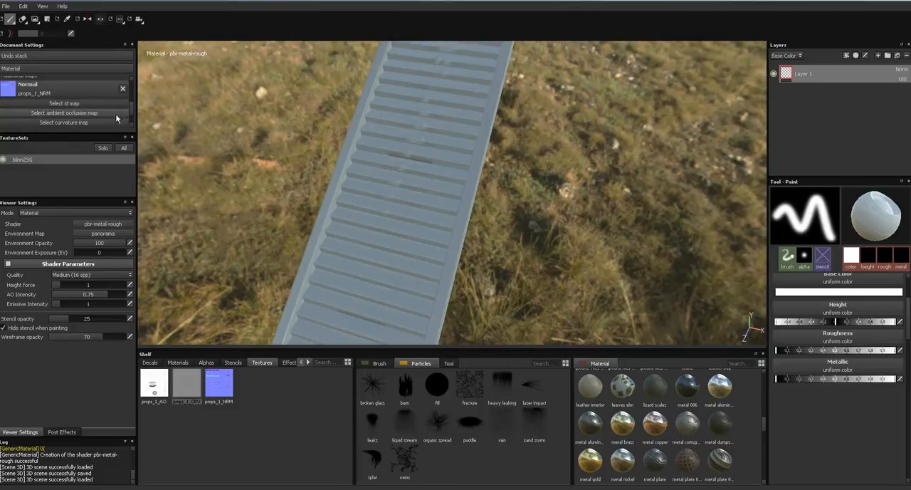
pyautogui.click(107, 113)
pyautogui.click(123, 129)
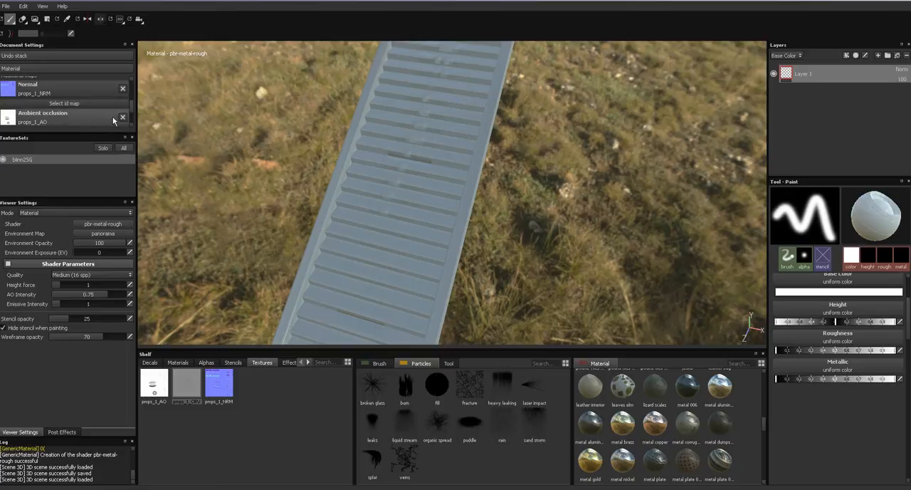
pyautogui.scroll(-2, 131, 115)
pyautogui.click(120, 112)
pyautogui.click(156, 128)
# - Examine the pillars, walkways and other props from close up and from a distance with all maps assigned
pyautogui.keyDown('alt'); pyautogui.moveTo(324, 205); pyautogui.dragTo(424, 189); pyautogui.keyUp('alt')
pyautogui.scroll(-5, 430, 206)
pyautogui.keyDown('alt'); pyautogui.moveTo(431, 196); pyautogui.dragTo(400, 82, button='middle'); pyautogui.keyUp('alt')
pyautogui.scroll(3, 394, 206)
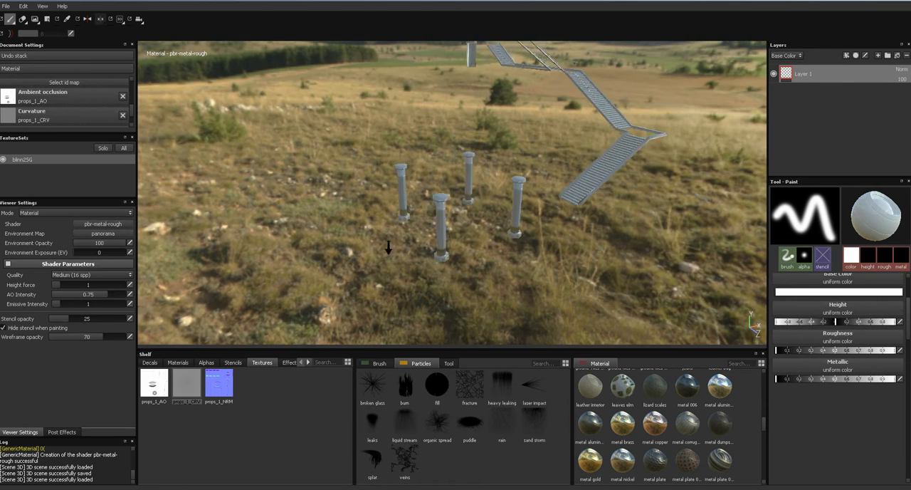
pyautogui.keyDown('alt'); pyautogui.moveTo(394, 237); pyautogui.dragTo(390, 178); pyautogui.keyUp('alt')
pyautogui.keyDown('alt'); pyautogui.moveTo(390, 182); pyautogui.dragTo(317, 114, button='middle'); pyautogui.keyUp('alt')
pyautogui.keyDown('alt'); pyautogui.moveTo(360, 145); pyautogui.dragTo(275, 149); pyautogui.keyUp('alt')
pyautogui.keyDown('alt'); pyautogui.moveTo(311, 145); pyautogui.dragTo(287, 259, button='right'); pyautogui.keyUp('alt')
pyautogui.moveTo(346, 168)
pyautogui.keyDown('alt'); pyautogui.mouseDown(button='middle')
pyautogui.moveTo(260, 154)
pyautogui.moveTo(263, 141)
pyautogui.mouseUp(button='middle'); pyautogui.keyUp('alt')
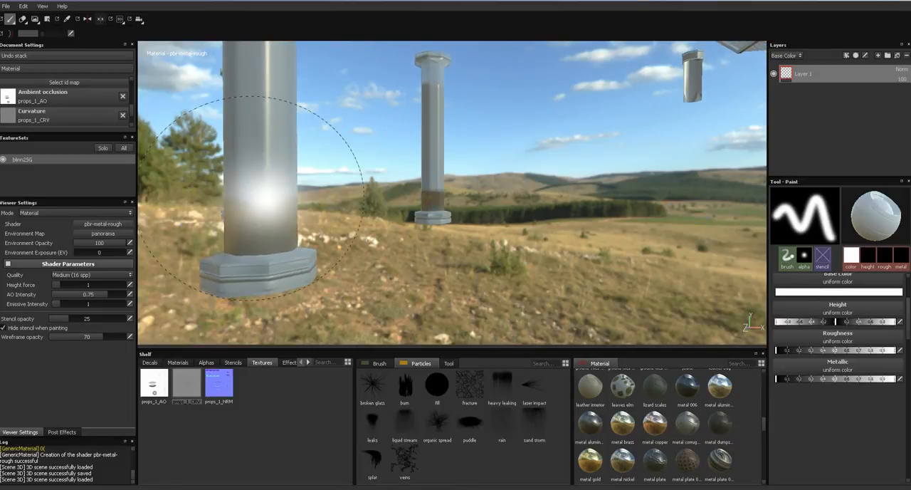
pyautogui.keyDown('alt'); pyautogui.moveTo(280, 220); pyautogui.dragTo(308, 274); pyautogui.keyUp('alt')
pyautogui.keyDown('alt'); pyautogui.moveTo(317, 242); pyautogui.dragTo(420, 284, button='middle'); pyautogui.keyUp('alt')
pyautogui.keyDown('alt'); pyautogui.moveTo(427, 249); pyautogui.dragTo(484, 78, button='right'); pyautogui.keyUp('alt')
pyautogui.keyDown('alt'); pyautogui.moveTo(484, 78); pyautogui.dragTo(424, 43, button='middle'); pyautogui.keyUp('alt')
pyautogui.keyDown('alt'); pyautogui.moveTo(397, 150); pyautogui.dragTo(451, 42, button='right'); pyautogui.keyUp('alt')
pyautogui.keyDown('alt'); pyautogui.moveTo(381, 120); pyautogui.dragTo(491, 224, button='middle'); pyautogui.keyUp('alt')
pyautogui.keyDown('alt'); pyautogui.moveTo(491, 224); pyautogui.dragTo(729, 221); pyautogui.keyUp('alt')
pyautogui.keyDown('alt'); pyautogui.moveTo(381, 136); pyautogui.dragTo(485, 154); pyautogui.keyUp('alt')
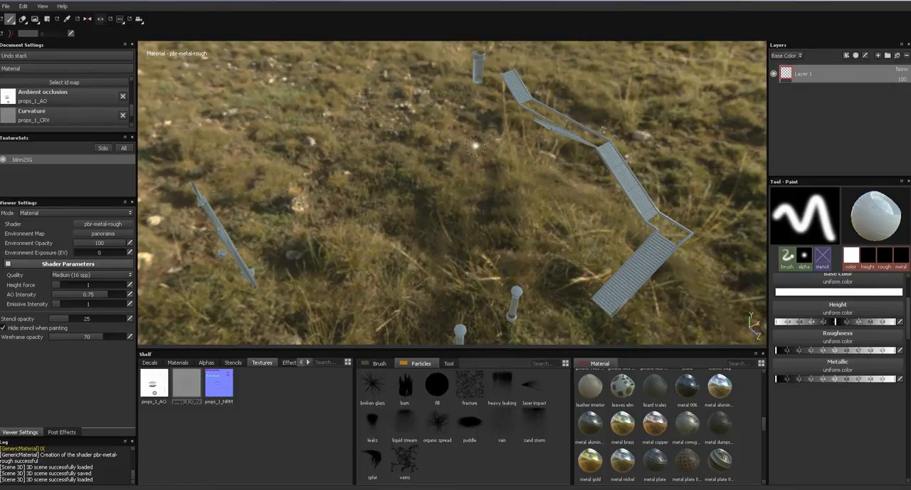
pyautogui.keyDown('alt'); pyautogui.moveTo(536, 172); pyautogui.dragTo(445, 187); pyautogui.keyUp('alt')
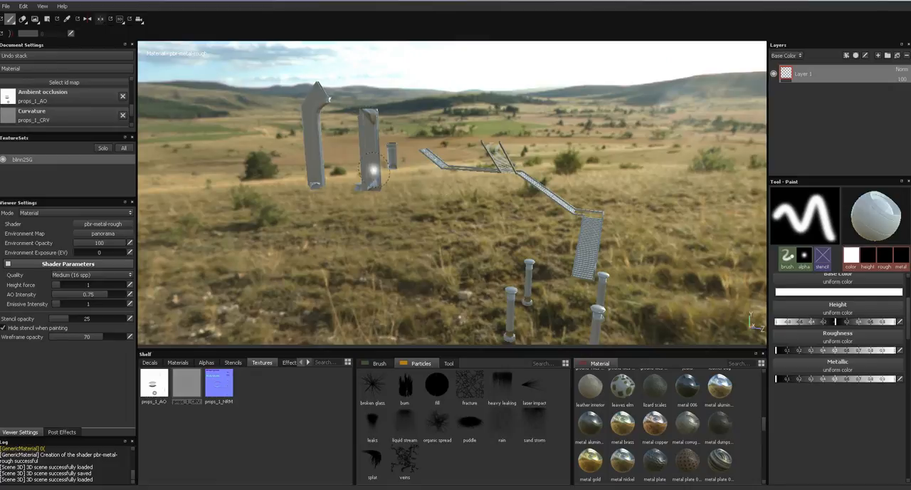
# - Delete the default paint layer from the props texture set
pyautogui.keyDown('alt'); pyautogui.moveTo(417, 212); pyautogui.dragTo(443, 158); pyautogui.keyUp('alt')
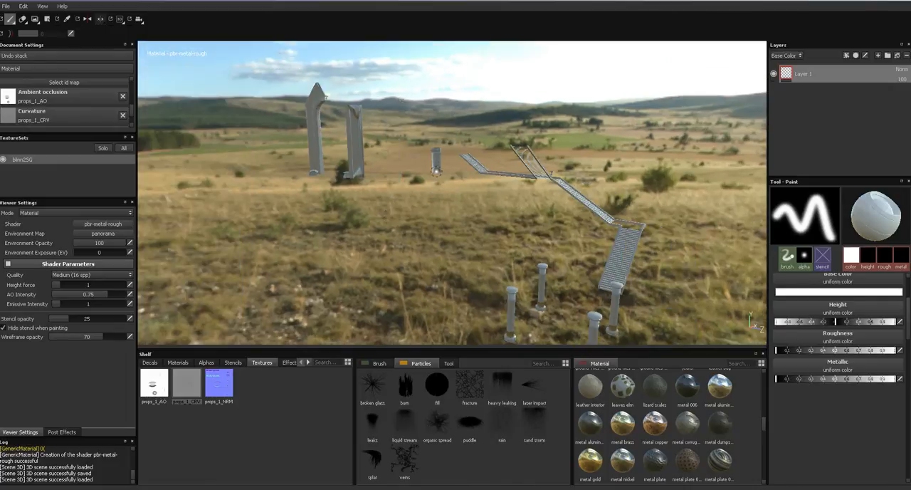
pyautogui.moveTo(553, 244)
pyautogui.keyDown('alt'); pyautogui.mouseDown()
pyautogui.moveTo(491, 228)
pyautogui.moveTo(427, 184)
pyautogui.moveTo(630, 148)
pyautogui.mouseUp(); pyautogui.keyUp('alt')
pyautogui.click(907, 56)
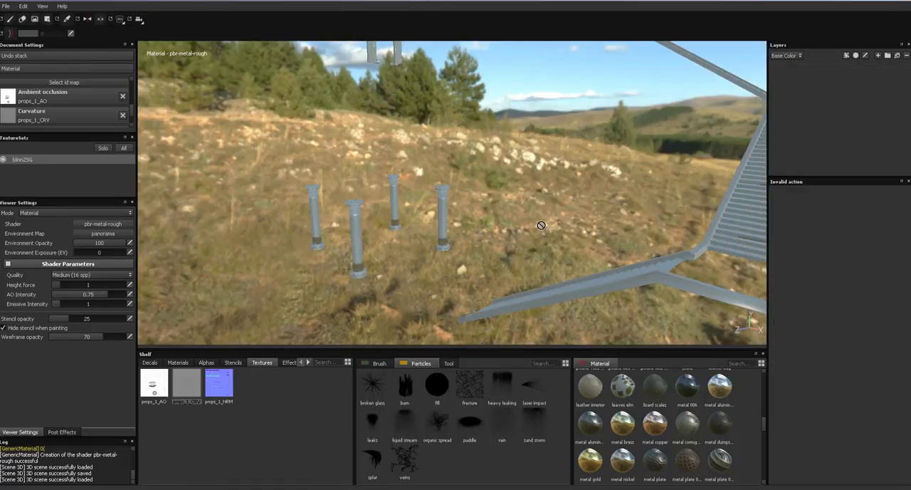
# - Switch to the file browser, open the global textures folder and preview the images starting at PlasterBare0021_1_S.jpg
pyautogui.click(378, 442)
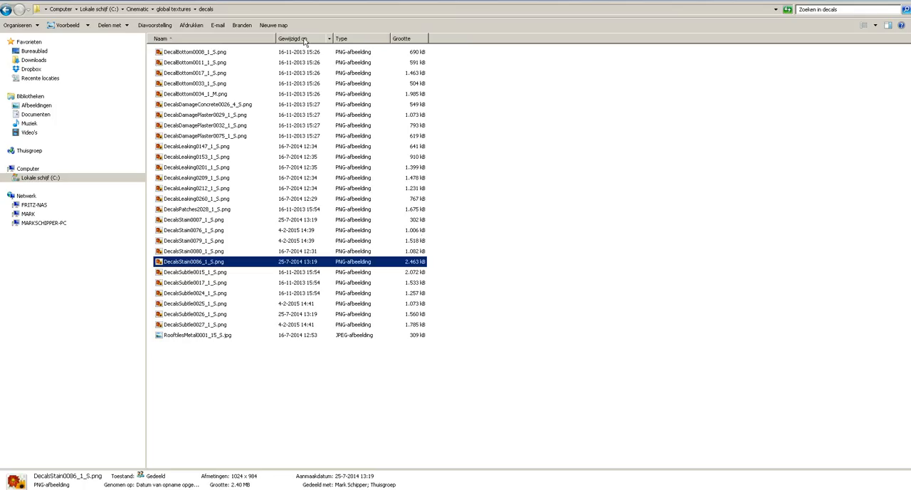
pyautogui.click(183, 9)
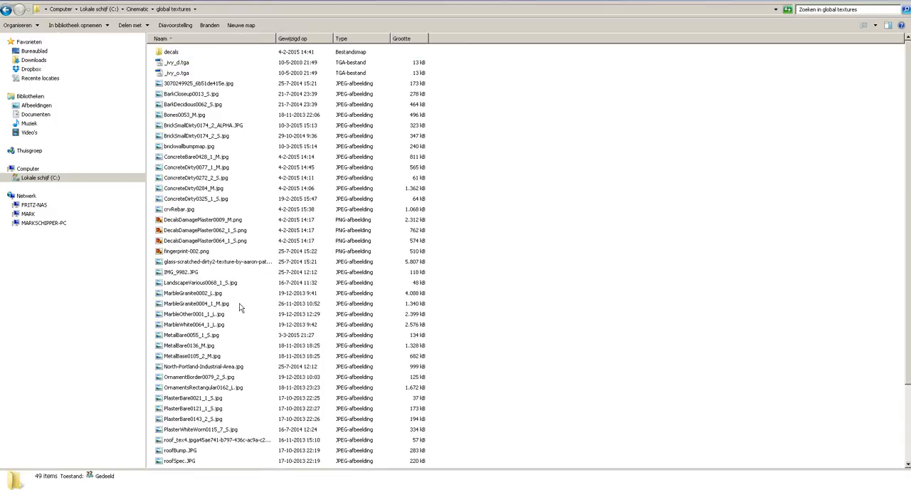
pyautogui.click(200, 398)
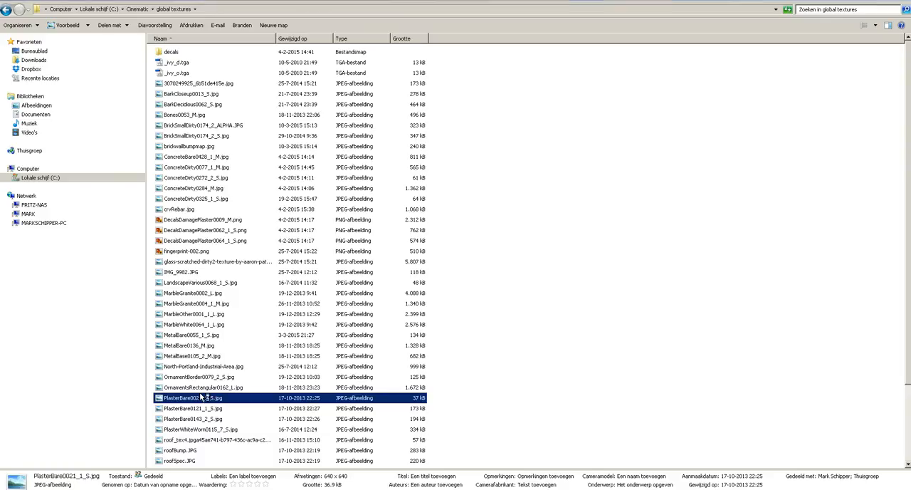
pyautogui.doubleClick(200, 398)
pyautogui.press('Right')
pyautogui.press('Right')
pyautogui.press('Right')
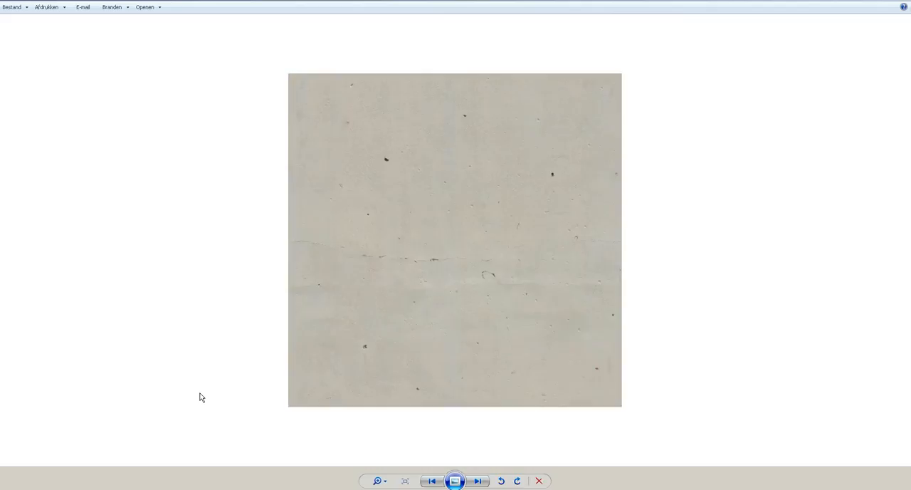
pyautogui.press('Right')
pyautogui.press('Escape')
# - Import PlasterBare0143_2_S.jpg from the global textures folder into the Substance Painter shelf as a texture
pyautogui.click(217, 420)
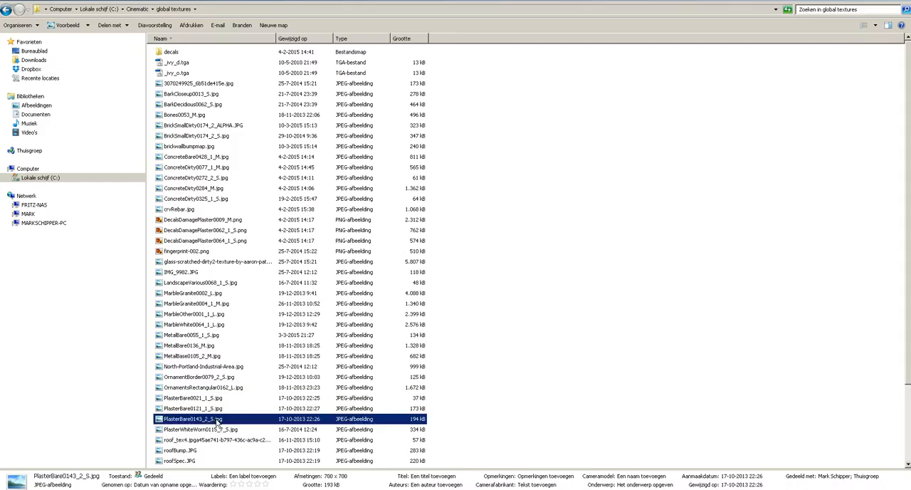
pyautogui.scroll(-1, 356, 456)
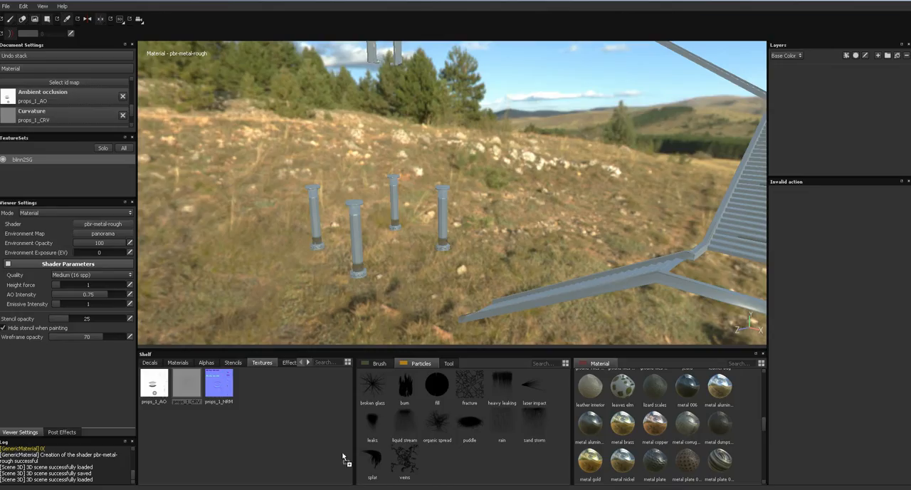
pyautogui.keyDown('alt'); pyautogui.moveTo(427, 259); pyautogui.dragTo(313, 280); pyautogui.keyUp('alt')
pyautogui.keyDown('alt'); pyautogui.moveTo(312, 280); pyautogui.dragTo(345, 324, button='middle'); pyautogui.keyUp('alt')
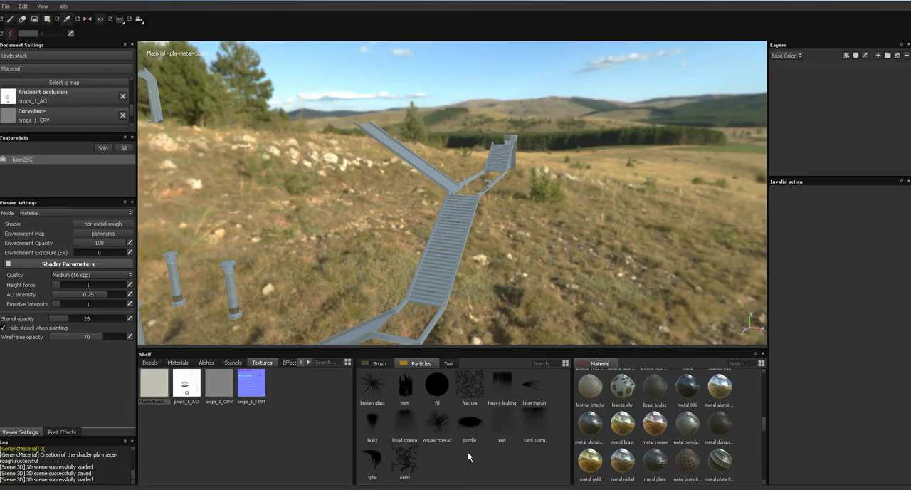
pyautogui.moveTo(285, 153)
pyautogui.keyDown('alt'); pyautogui.mouseDown()
pyautogui.moveTo(525, 176)
pyautogui.moveTo(455, 159)
pyautogui.moveTo(490, 197)
pyautogui.moveTo(438, 249)
pyautogui.mouseUp(); pyautogui.keyUp('alt')
pyautogui.keyDown('alt'); pyautogui.moveTo(437, 250); pyautogui.dragTo(426, 260, button='right'); pyautogui.keyUp('alt')
pyautogui.keyDown('alt'); pyautogui.moveTo(426, 260); pyautogui.dragTo(456, 258, button='middle'); pyautogui.keyUp('alt')
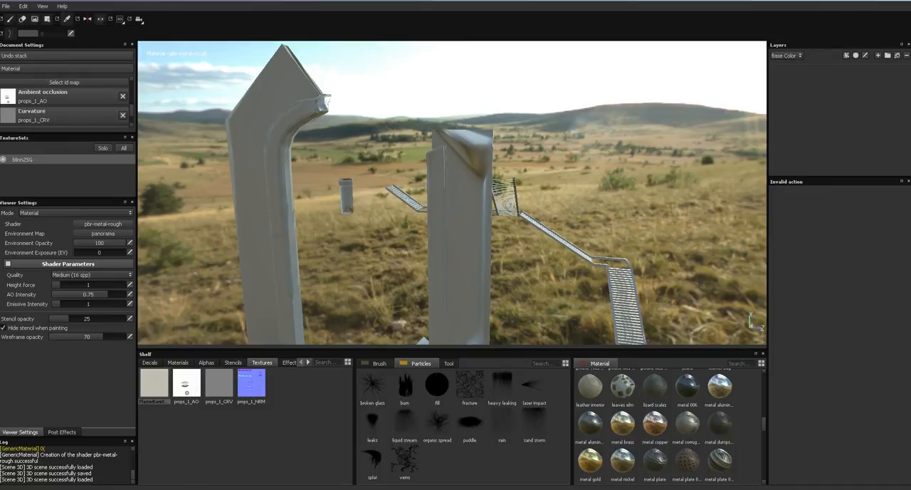
# - Preview the global textures images from BarkCloseup0013_S.jpg through the concrete, granite and marble ones, comparing the last marble images
pyautogui.hotkey('alt', 'Tab')
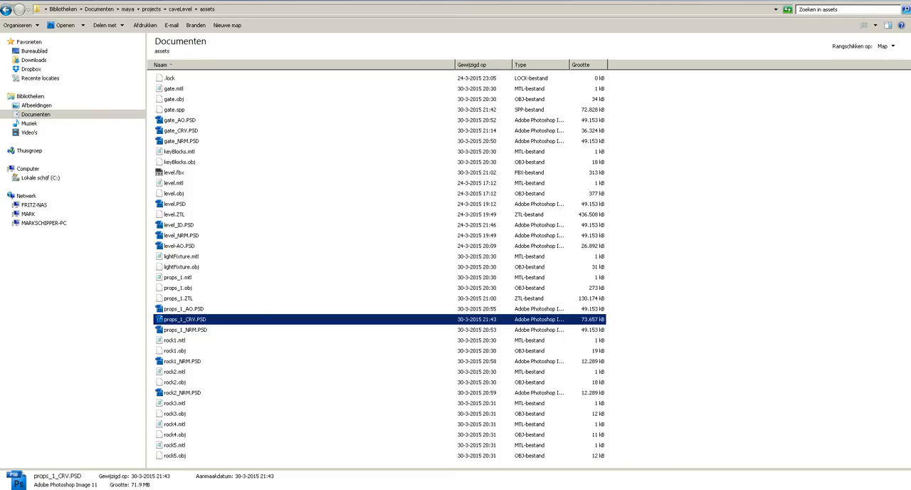
pyautogui.hotkey('alt', 'Tab')
pyautogui.click(190, 82)
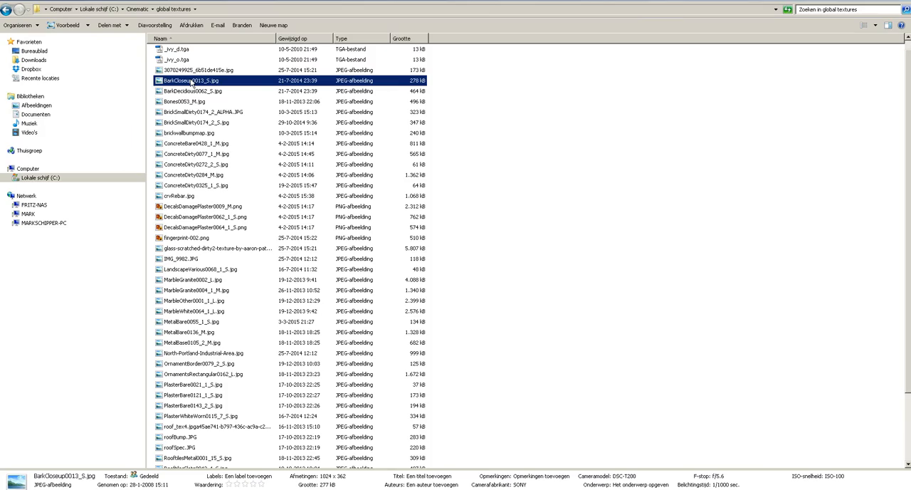
pyautogui.doubleClick(190, 81)
pyautogui.press('Right')
pyautogui.press('Right')
pyautogui.press('Right')
pyautogui.press('Right')
pyautogui.press('Right')
pyautogui.press('Right')
pyautogui.press('Right')
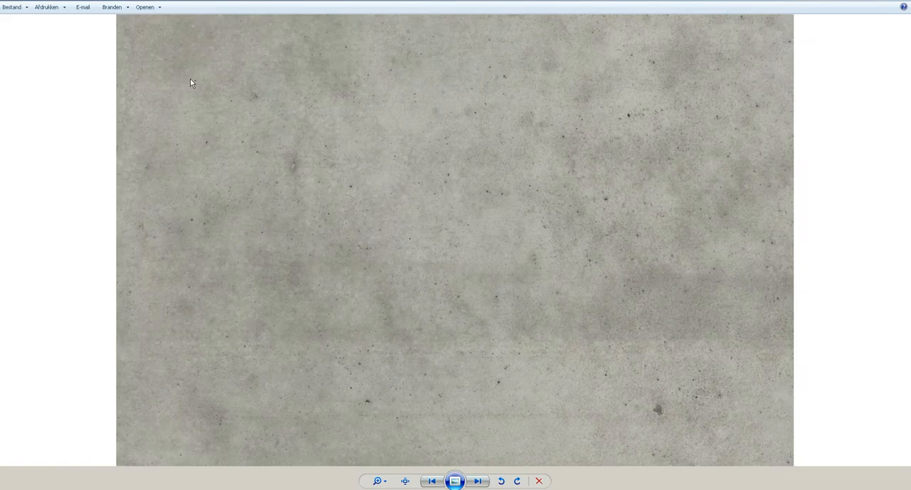
pyautogui.press('Right')
pyautogui.press('Right')
pyautogui.press('Right')
pyautogui.press('Right')
pyautogui.press('Right')
pyautogui.press('Right')
pyautogui.press('Right')
pyautogui.press('Right')
pyautogui.press('Right')
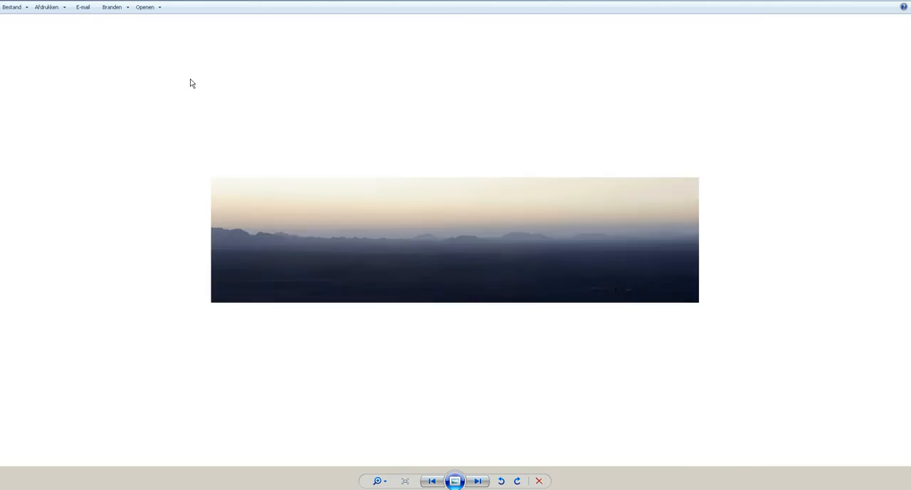
pyautogui.press('Right')
pyautogui.press('Right')
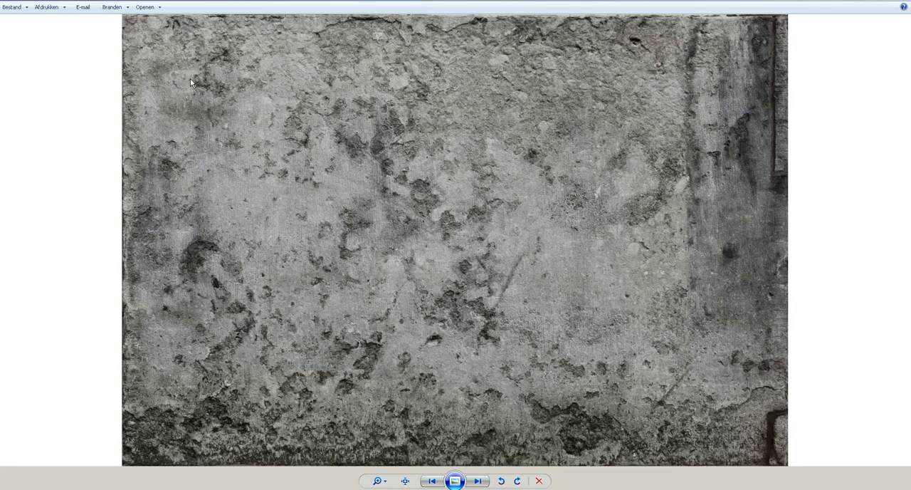
pyautogui.press('Right')
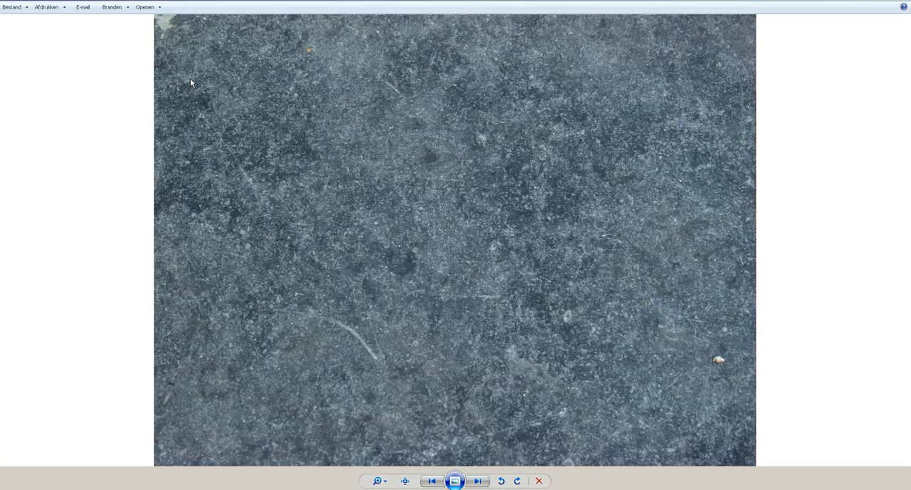
pyautogui.press('Right')
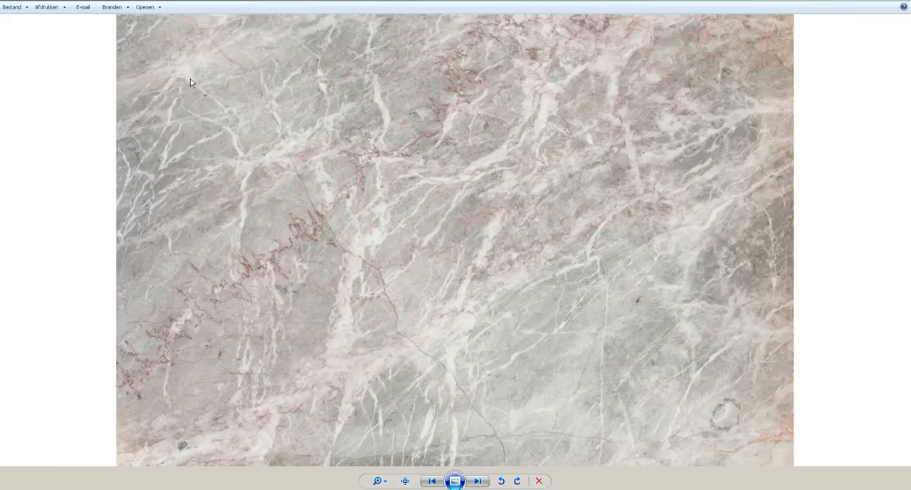
pyautogui.press('Left')
pyautogui.press('Right')
pyautogui.press('Left')
pyautogui.press('Right')
pyautogui.click(907, 1)
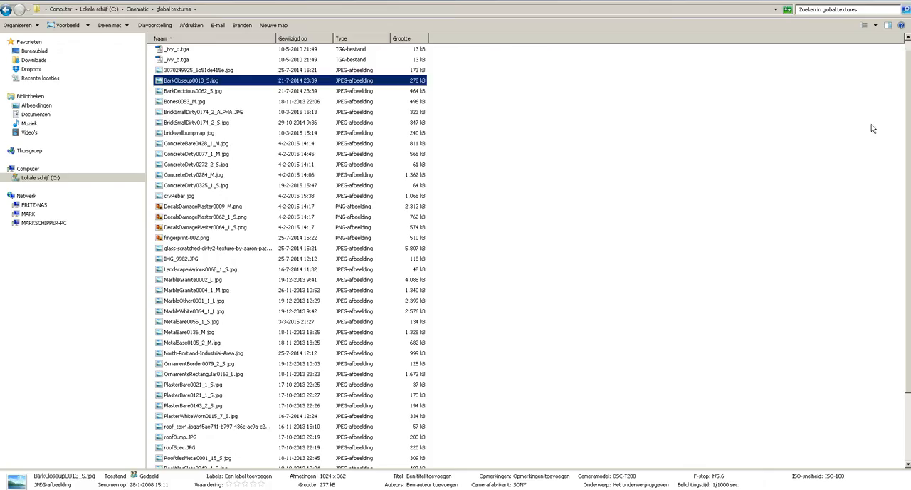
# - Import MarbleWhite0064_1_L.jpg from the global textures folder into the Substance Painter texture shelf
pyautogui.moveTo(907, 231); pyautogui.dragTo(906, 321)
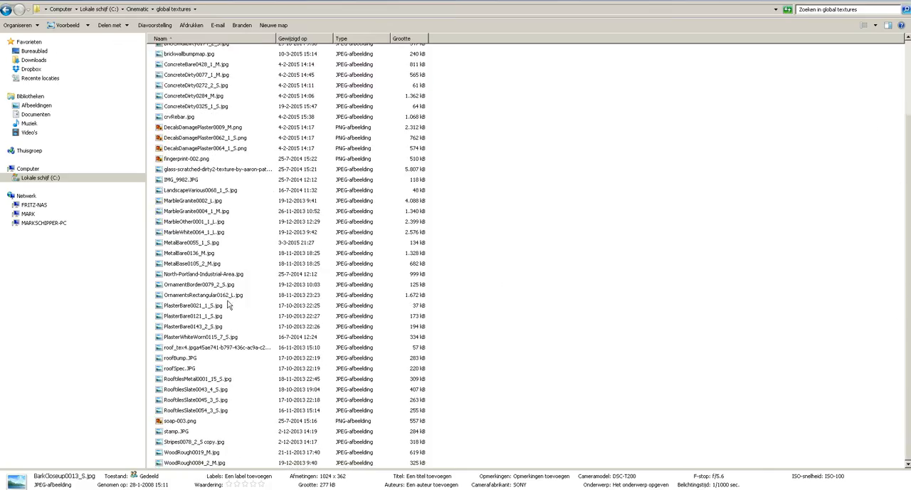
pyautogui.click(210, 234)
pyautogui.moveTo(334, 488)
pyautogui.mouseDown()
pyautogui.moveTo(329, 456)
pyautogui.moveTo(260, 428)
pyautogui.mouseUp()
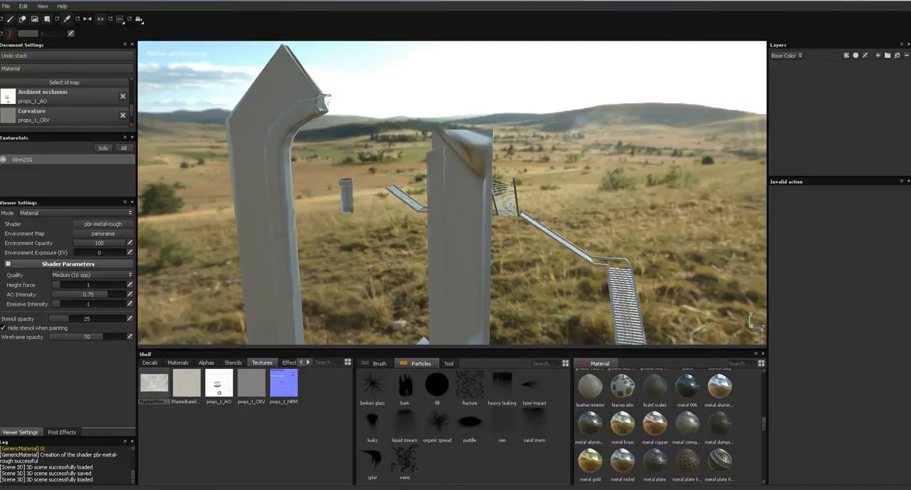
# - Preview the images following MarbleWhite0064_1_L.jpg in the global textures folder, looking through the metal, plaster, stamp, bark and brick textures
pyautogui.click(320, 489)
pyautogui.press('Return')
pyautogui.press('Right')
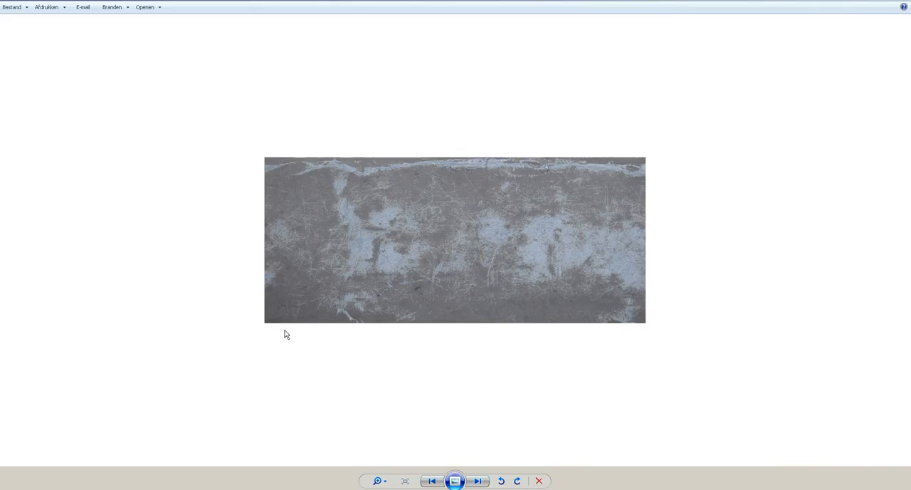
pyautogui.press('Right')
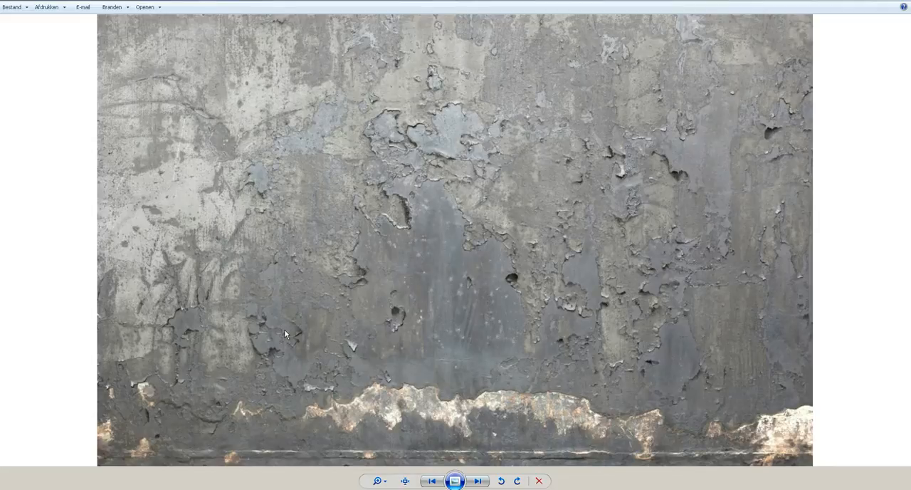
pyautogui.press('Right')
pyautogui.press('Right')
pyautogui.press('Right')
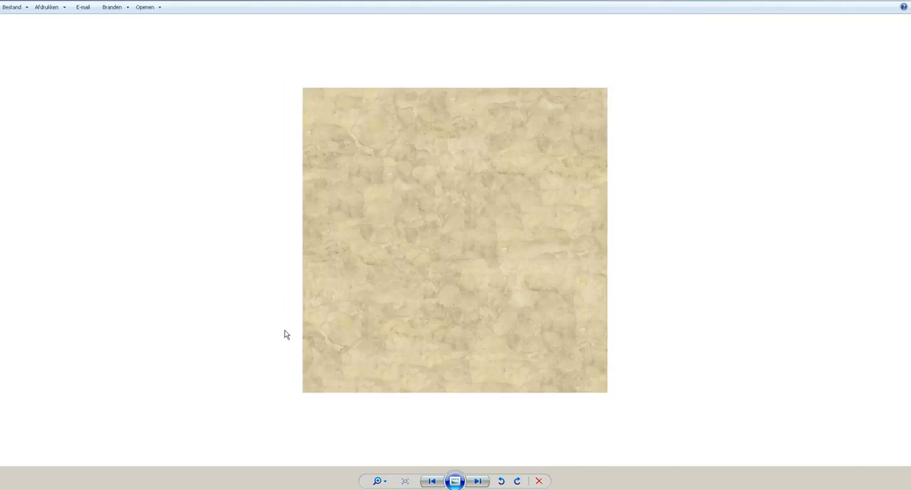
pyautogui.press('Right')
pyautogui.press('Right')
pyautogui.press('Right')
pyautogui.press('Right')
pyautogui.press('Right')
pyautogui.press('Right')
pyautogui.press('Right')
pyautogui.press('Right')
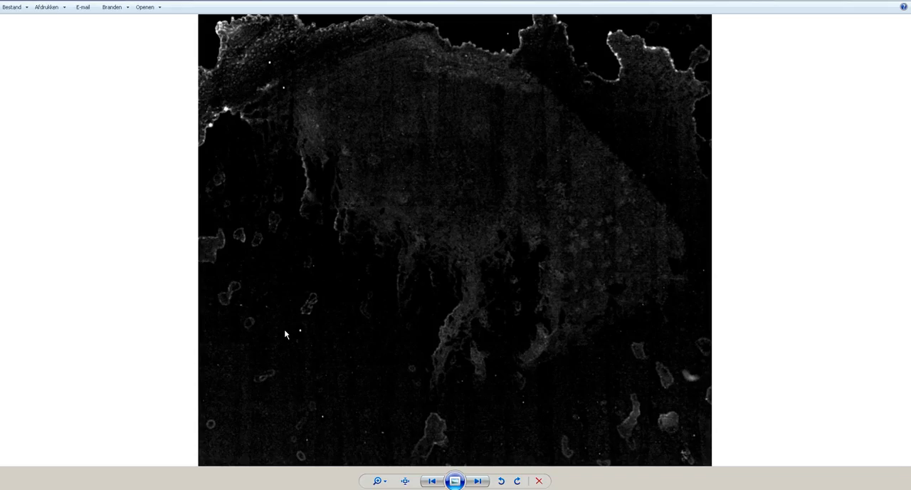
pyautogui.press('Right')
pyautogui.press('Right')
pyautogui.press('Right')
pyautogui.press('Right')
pyautogui.press('Right')
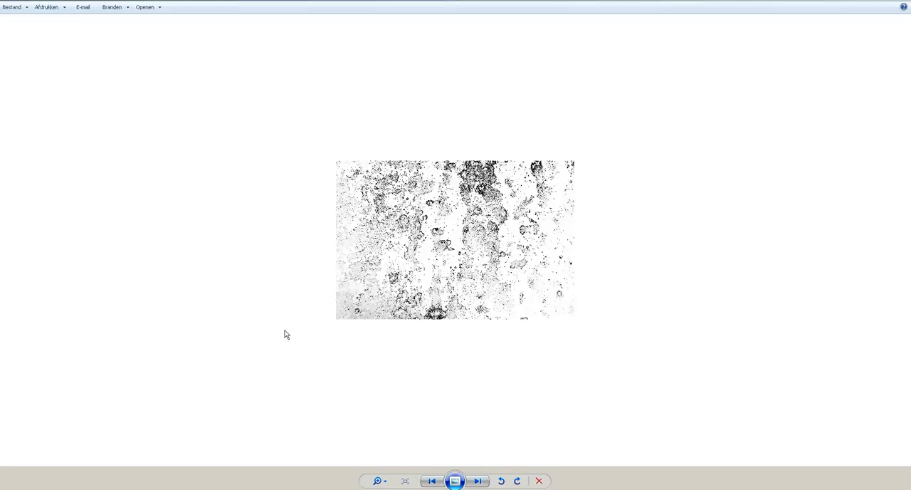
pyautogui.press('Right')
pyautogui.press('Right')
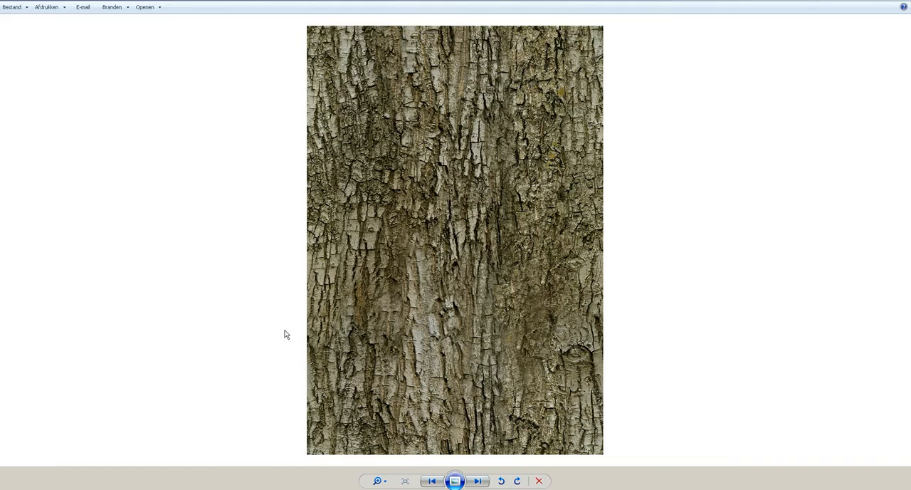
pyautogui.press('Right')
pyautogui.press('Right')
pyautogui.press('Right')
pyautogui.press('Right')
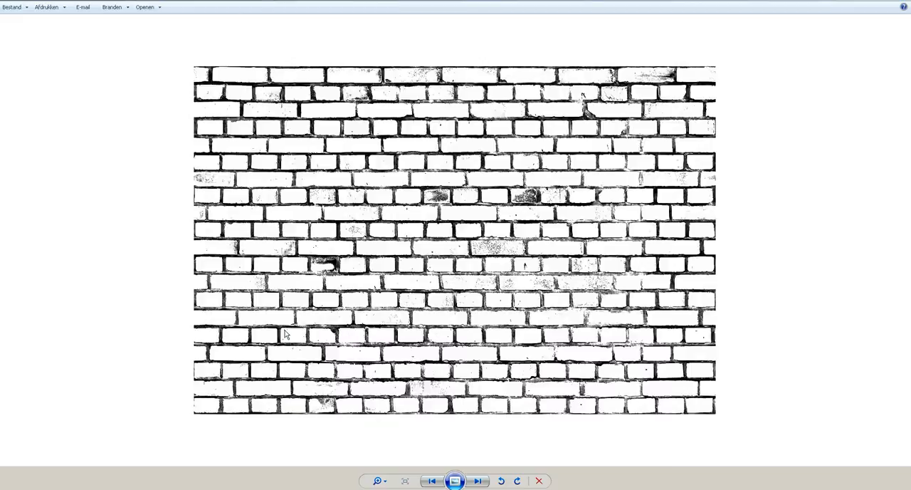
pyautogui.press('Right')
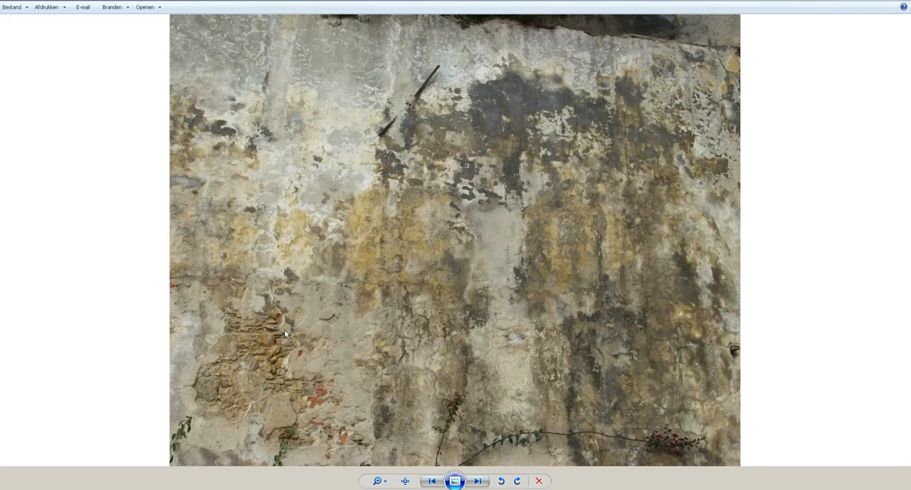
pyautogui.press('Escape')
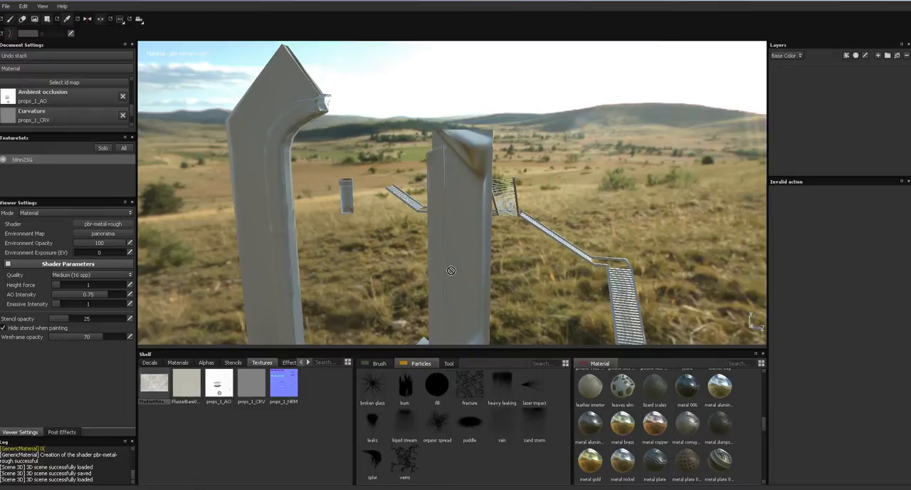
# - Add a fill layer in Substance Painter and apply the Concrete 083 material to it
pyautogui.moveTo(450, 270)
pyautogui.keyDown('alt'); pyautogui.mouseDown()
pyautogui.moveTo(435, 247)
pyautogui.moveTo(555, 212)
pyautogui.mouseUp(); pyautogui.keyUp('alt')
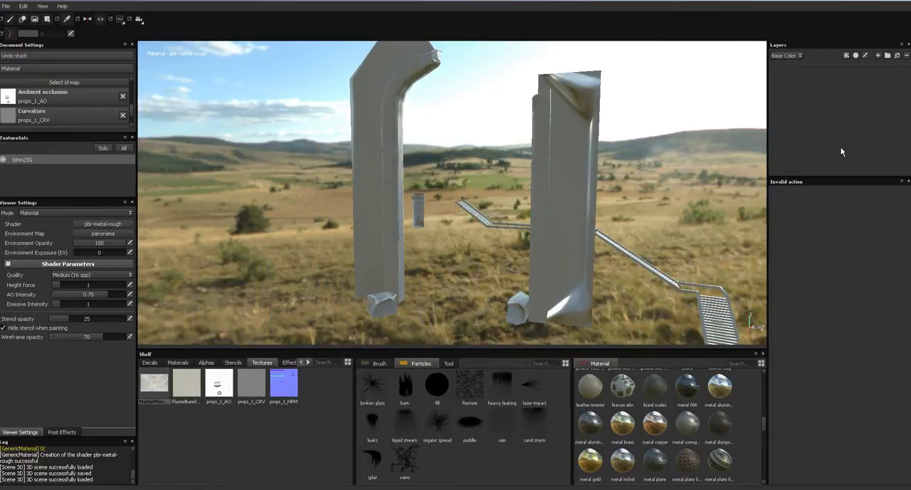
pyautogui.click(897, 55)
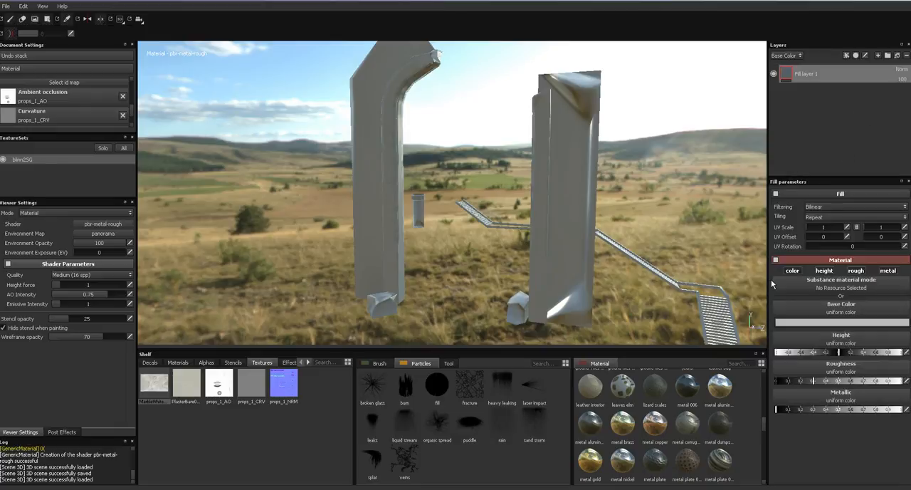
pyautogui.moveTo(763, 425); pyautogui.dragTo(764, 384)
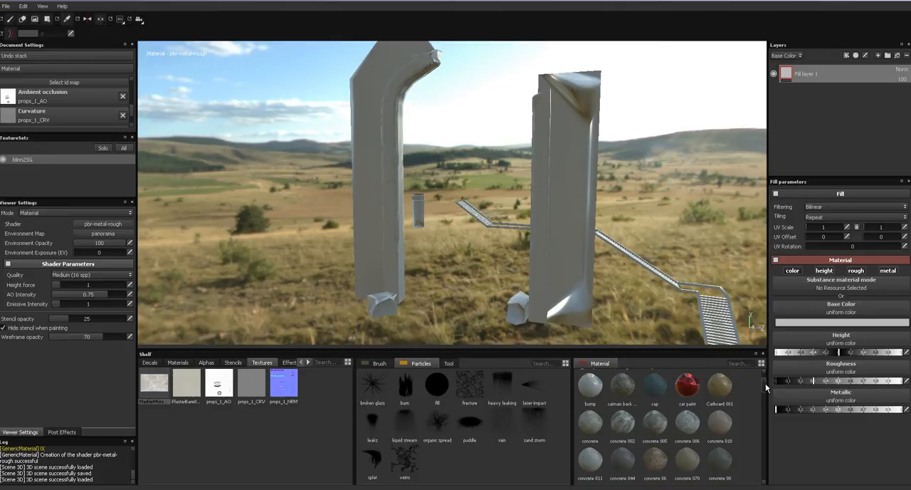
pyautogui.moveTo(591, 425); pyautogui.dragTo(603, 327)
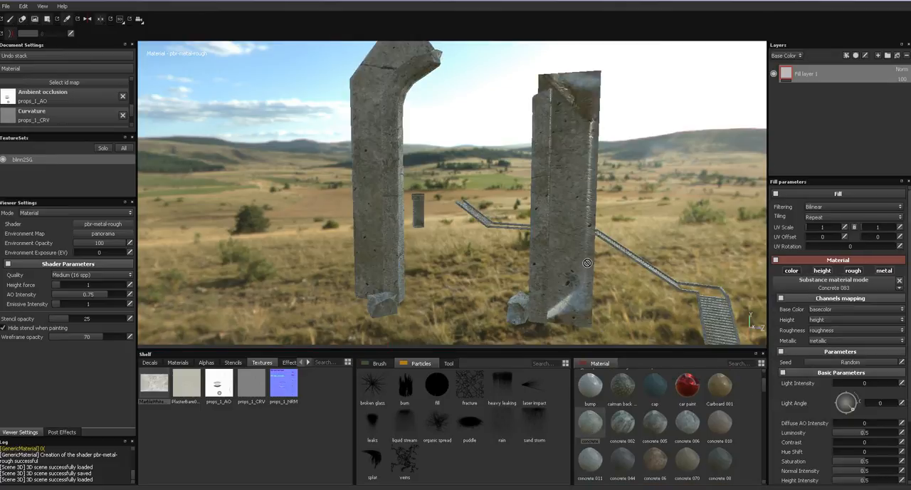
# - Link the fill layer's UV scale values and set the scale to 5
pyautogui.keyDown('alt'); pyautogui.moveTo(588, 266); pyautogui.dragTo(578, 253); pyautogui.keyUp('alt')
pyautogui.keyDown('alt'); pyautogui.moveTo(578, 253); pyautogui.dragTo(575, 391, button='right'); pyautogui.keyUp('alt')
pyautogui.keyDown('alt'); pyautogui.moveTo(594, 219); pyautogui.dragTo(611, 309, button='middle'); pyautogui.keyUp('alt')
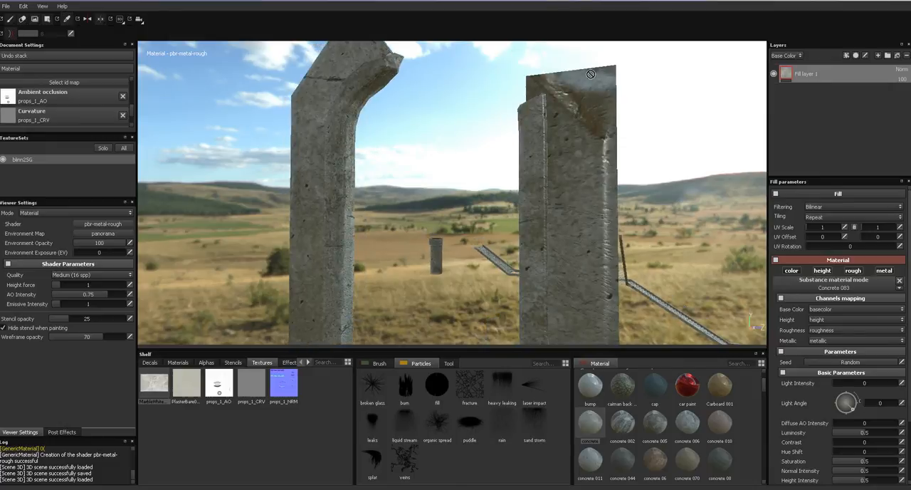
pyautogui.keyDown('alt'); pyautogui.moveTo(590, 183); pyautogui.dragTo(500, 227); pyautogui.keyUp('alt')
pyautogui.keyDown('alt'); pyautogui.moveTo(500, 226); pyautogui.dragTo(525, 259, button='right'); pyautogui.keyUp('alt')
pyautogui.keyDown('alt'); pyautogui.moveTo(525, 259); pyautogui.dragTo(754, 199, button='middle'); pyautogui.keyUp('alt')
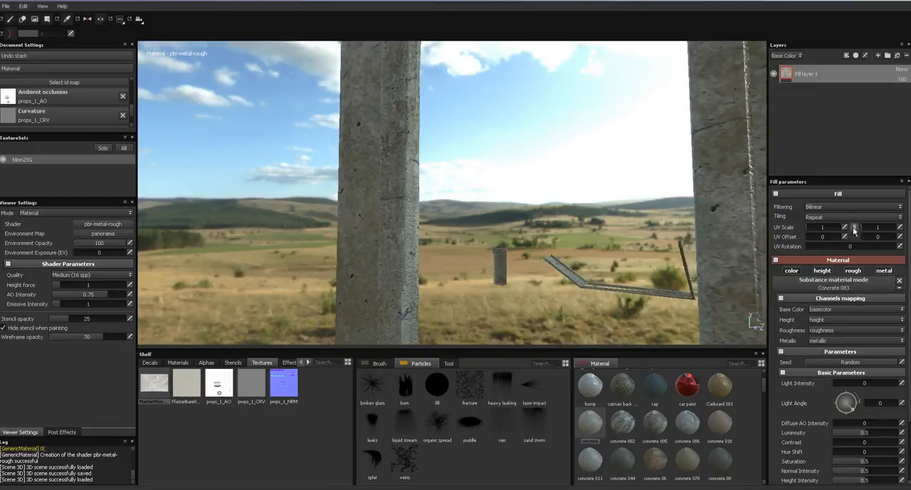
pyautogui.moveTo(818, 227)
pyautogui.mouseDown()
pyautogui.moveTo(845, 228)
pyautogui.moveTo(811, 227)
pyautogui.mouseUp()
pyautogui.keyDown('alt'); pyautogui.moveTo(607, 201); pyautogui.dragTo(640, 196); pyautogui.keyUp('alt')
pyautogui.click(845, 228)
pyautogui.write('5')
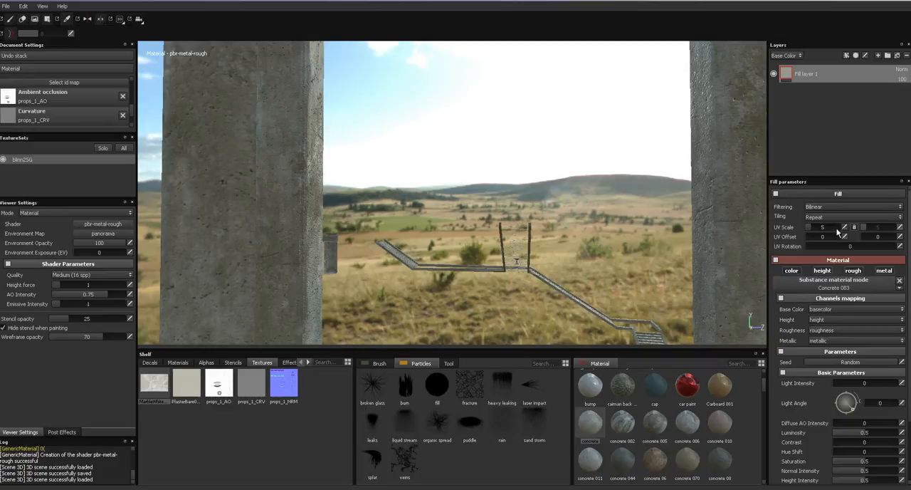
# - Try the Concrete 005 and Concrete 006 materials on the fill layer and compare them on the pillars
pyautogui.keyDown('alt'); pyautogui.moveTo(629, 197); pyautogui.dragTo(521, 210); pyautogui.keyUp('alt')
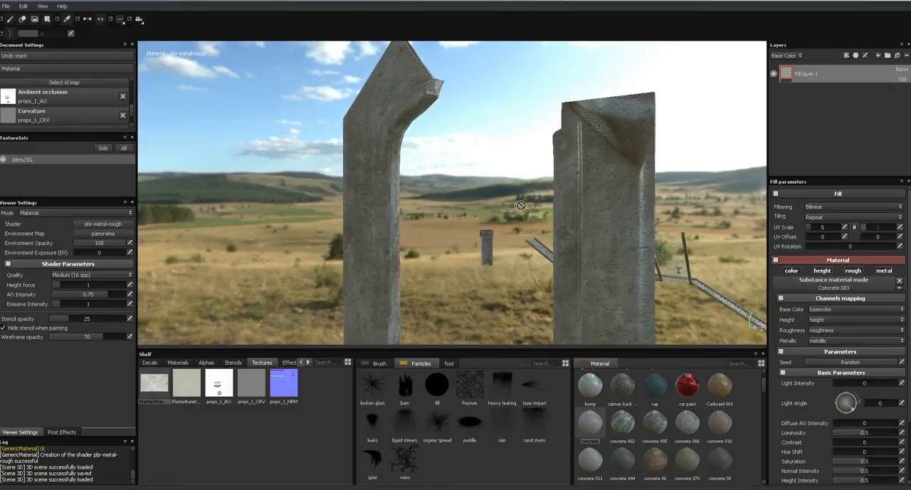
pyautogui.click(656, 425)
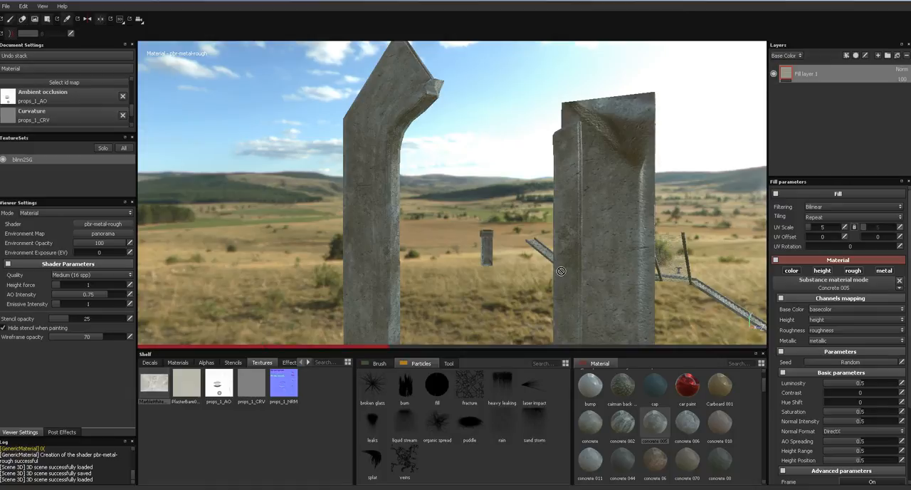
pyautogui.click(677, 424)
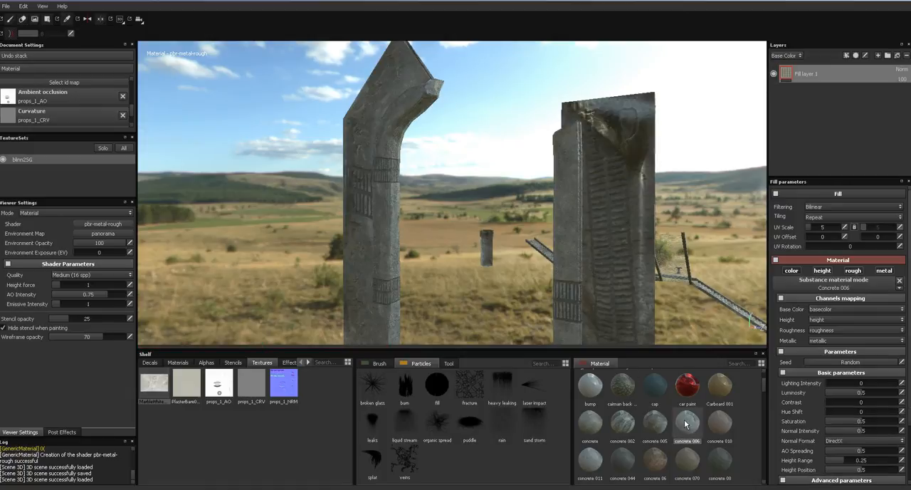
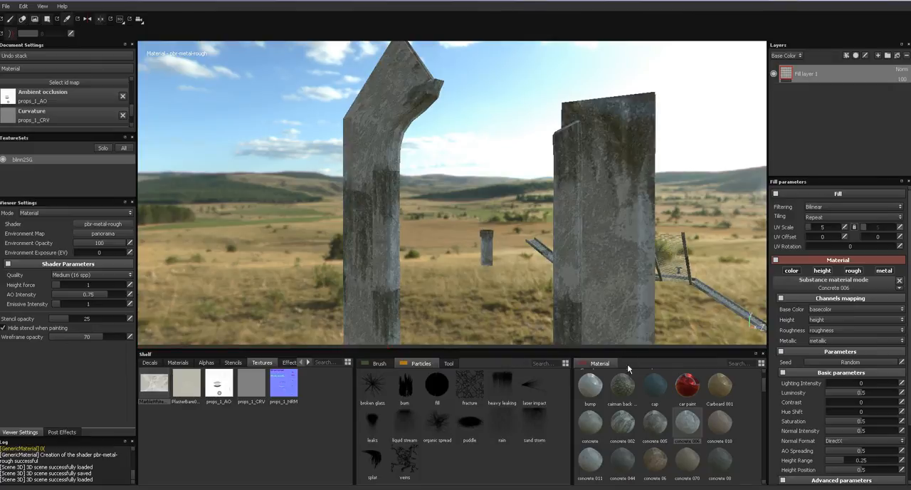
# - Try linked UV scales of 1, 9.82 and 6 on the Concrete 006 fill layer
pyautogui.moveTo(638, 406); pyautogui.dragTo(714, 339)
pyautogui.click(854, 228)
pyautogui.click(855, 228)
pyautogui.click(845, 228)
pyautogui.write('1')
pyautogui.keyDown('alt'); pyautogui.moveTo(644, 163); pyautogui.dragTo(561, 145); pyautogui.keyUp('alt')
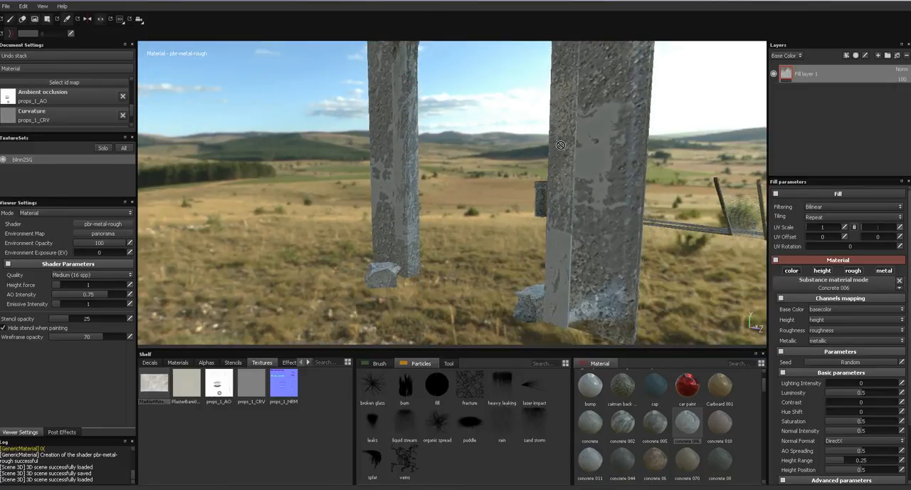
pyautogui.moveTo(814, 228); pyautogui.dragTo(817, 230)
pyautogui.click(854, 228)
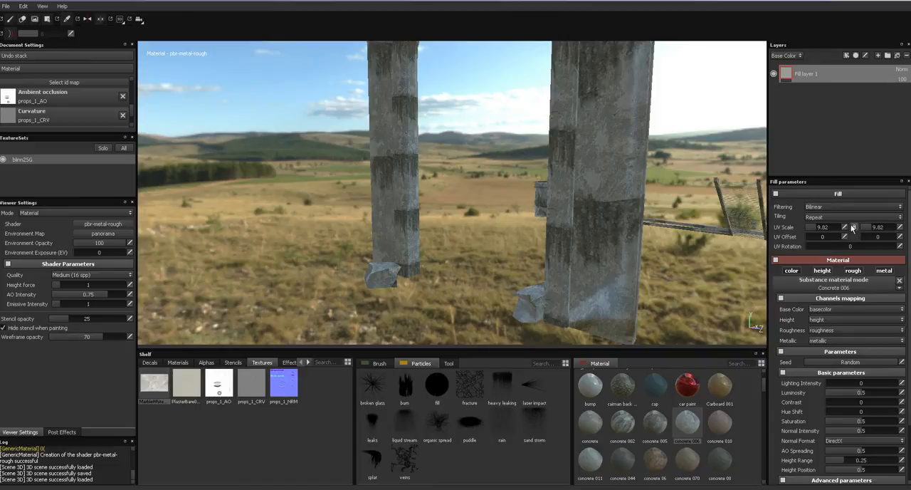
pyautogui.click(845, 227)
pyautogui.write('6')
pyautogui.press('Return')
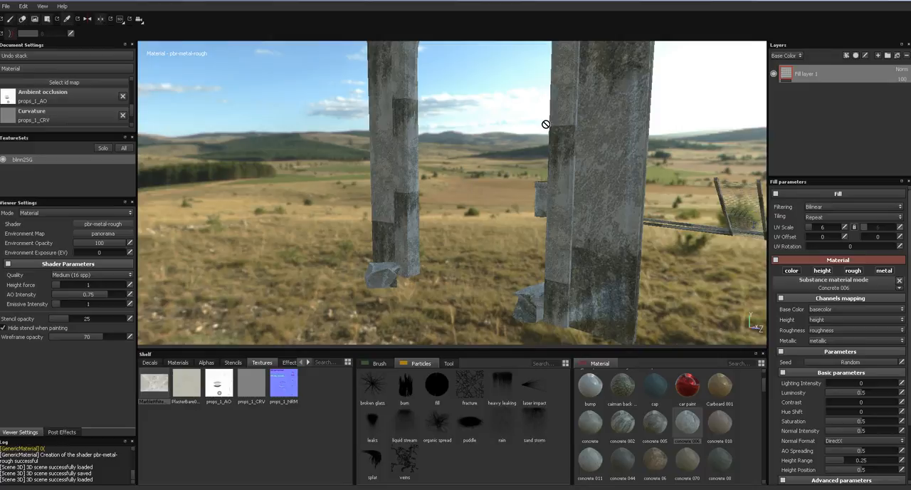
# - Apply the Concrete 044 material to the fill layer and inspect it on the pillars
pyautogui.keyDown('alt'); pyautogui.moveTo(545, 126); pyautogui.dragTo(552, 270); pyautogui.keyUp('alt')
pyautogui.click(620, 465)
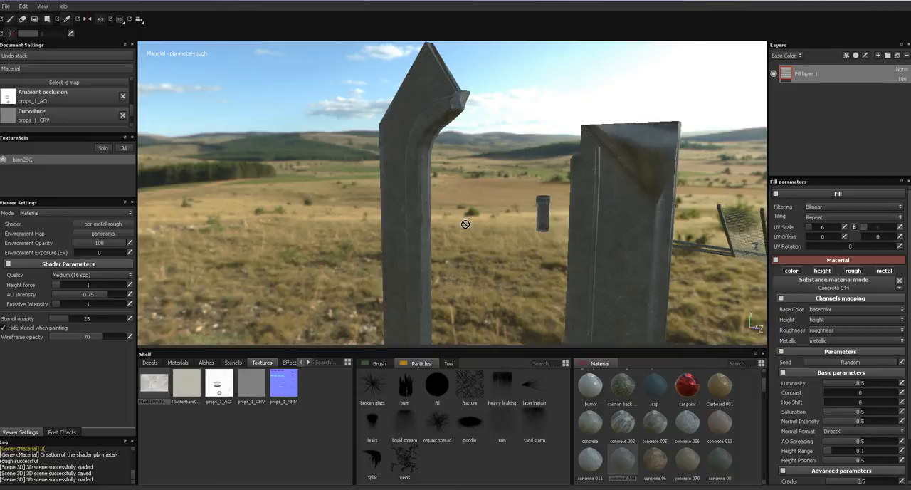
pyautogui.moveTo(466, 222)
pyautogui.keyDown('alt'); pyautogui.mouseDown()
pyautogui.moveTo(551, 210)
pyautogui.moveTo(469, 219)
pyautogui.mouseUp(); pyautogui.keyUp('alt')
pyautogui.keyDown('alt'); pyautogui.moveTo(469, 220); pyautogui.dragTo(482, 119, button='middle'); pyautogui.keyUp('alt')
pyautogui.keyDown('alt'); pyautogui.moveTo(471, 146); pyautogui.dragTo(381, 355, button='right'); pyautogui.keyUp('alt')
pyautogui.keyDown('alt'); pyautogui.moveTo(415, 162); pyautogui.dragTo(586, 269); pyautogui.keyUp('alt')
# - Set the Concrete 044 layer's UV scale to 3 and rotate the environment to check the pillars in different lighting
pyautogui.click(840, 230)
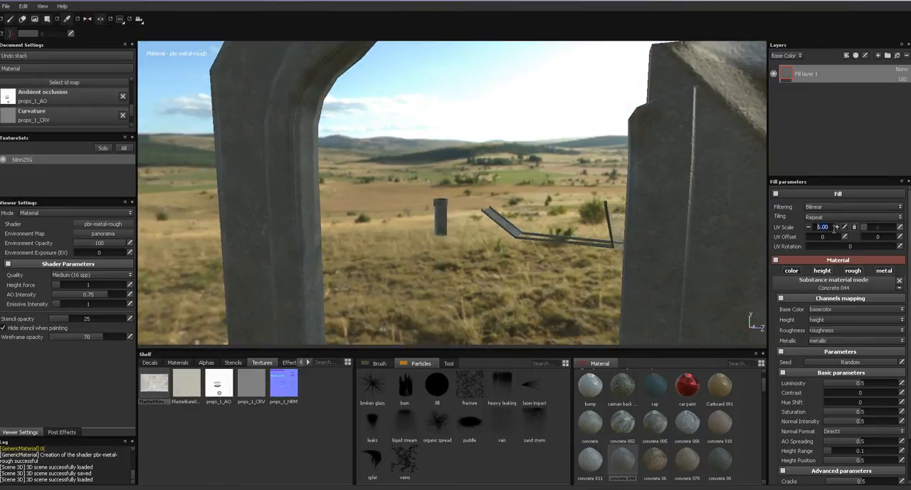
pyautogui.write('3')
pyautogui.press('Return')
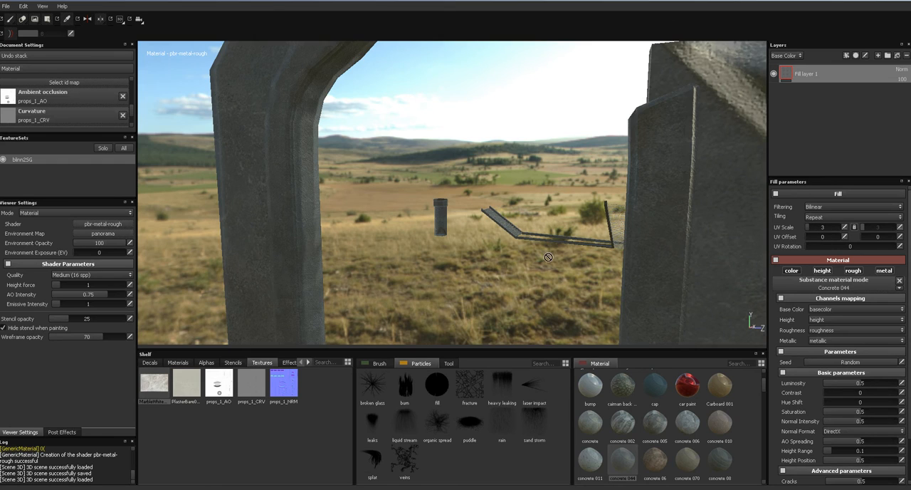
pyautogui.keyDown('alt'); pyautogui.moveTo(543, 280); pyautogui.dragTo(544, 140, button='middle'); pyautogui.keyUp('alt')
pyautogui.keyDown('alt'); pyautogui.moveTo(543, 141); pyautogui.dragTo(542, 228); pyautogui.keyUp('alt')
pyautogui.keyDown('shift'); pyautogui.moveTo(541, 228); pyautogui.dragTo(566, 230, button='right'); pyautogui.keyUp('shift')
pyautogui.keyDown('alt'); pyautogui.moveTo(557, 131); pyautogui.dragTo(526, 215); pyautogui.keyUp('alt')
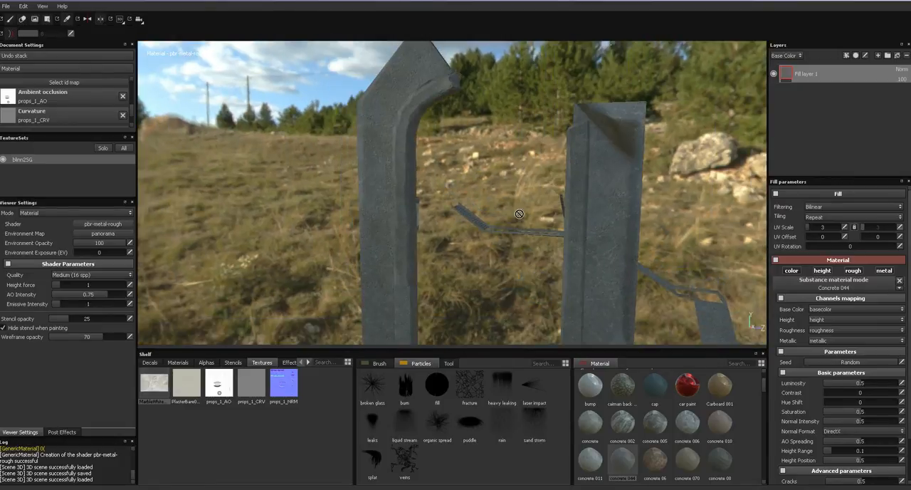
pyautogui.keyDown('shift'); pyautogui.moveTo(523, 217); pyautogui.dragTo(450, 144, button='right'); pyautogui.keyUp('shift')
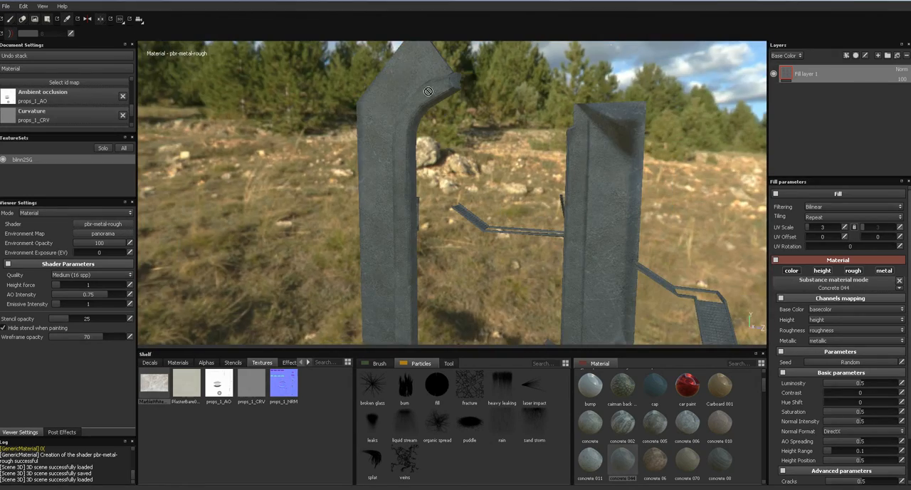
pyautogui.keyDown('shift'); pyautogui.moveTo(462, 180); pyautogui.dragTo(384, 119, button='right'); pyautogui.keyUp('shift')
pyautogui.keyDown('alt'); pyautogui.moveTo(392, 186); pyautogui.dragTo(381, 115); pyautogui.keyUp('alt')
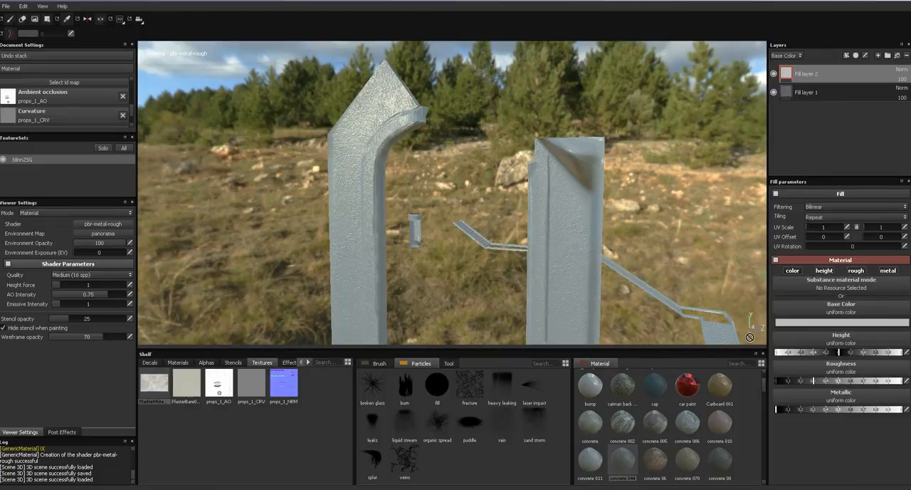
# - Add a second fill layer and apply the Concrete 083 material to it
pyautogui.moveTo(763, 383); pyautogui.dragTo(764, 392)
pyautogui.moveTo(598, 433); pyautogui.dragTo(521, 256)
pyautogui.moveTo(533, 293); pyautogui.dragTo(533, 292)
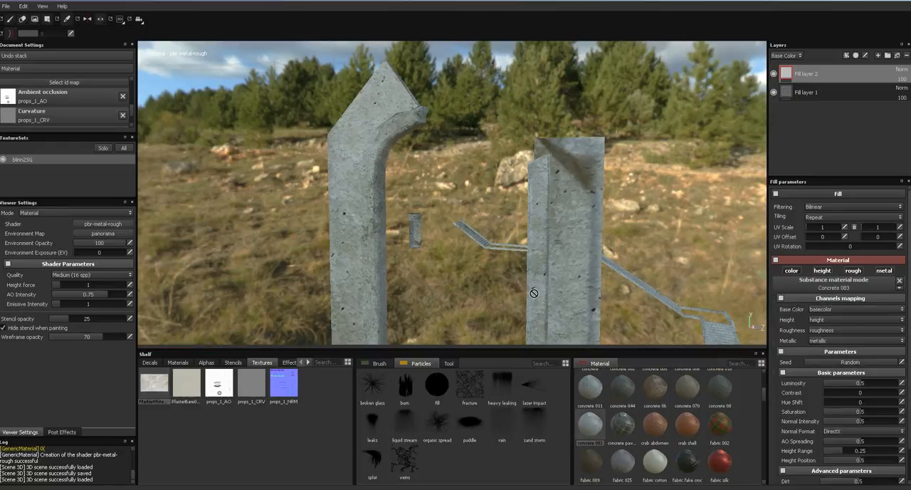
# - Link the Concrete 083 layer's UV scale values and set the scale to 5
pyautogui.click(846, 227)
pyautogui.click(854, 227)
pyautogui.click(845, 228)
pyautogui.write('5')
pyautogui.press('Return')
pyautogui.keyDown('alt'); pyautogui.moveTo(419, 225); pyautogui.dragTo(460, 210); pyautogui.keyUp('alt')
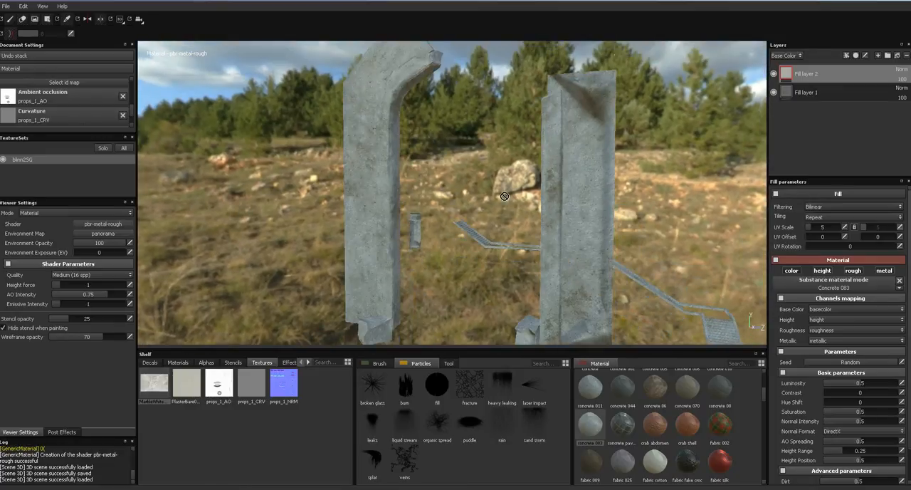
# - Add a black mask to the Concrete 083 layer and prepare the Geometry Decal tool with white as its color
pyautogui.click(856, 60)
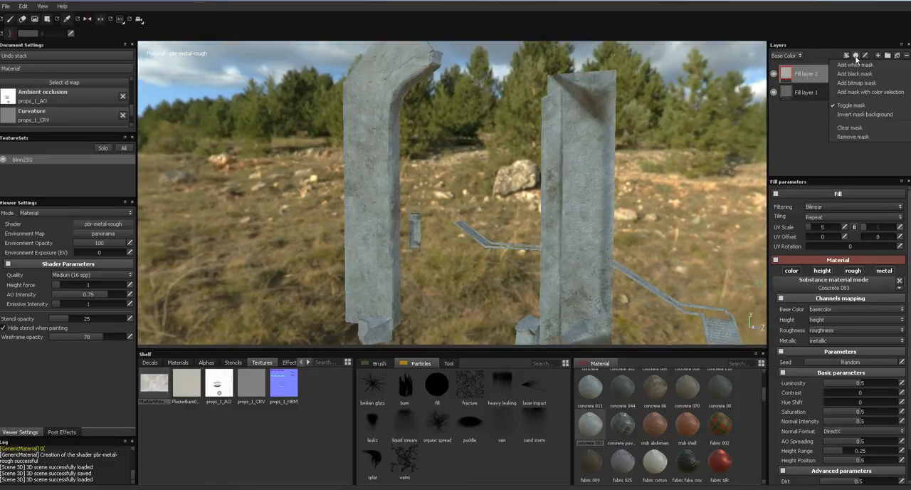
pyautogui.click(819, 85)
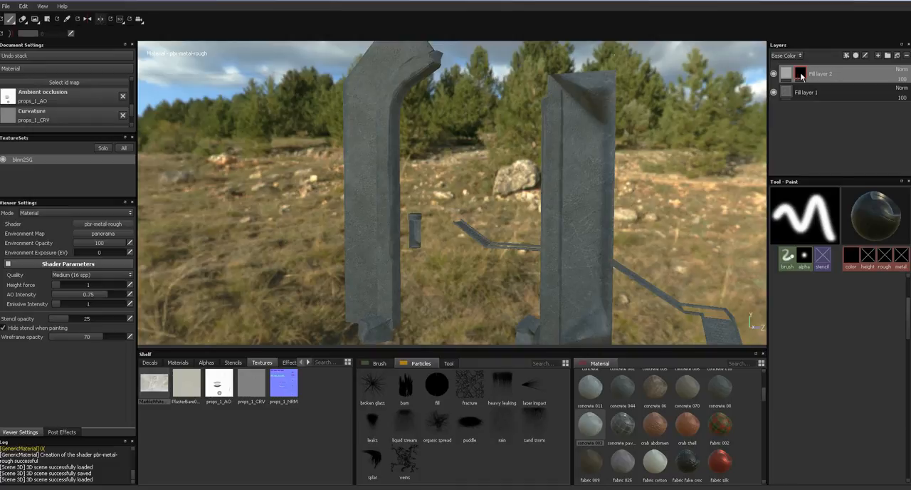
pyautogui.click(46, 19)
pyautogui.keyDown('alt'); pyautogui.moveTo(521, 218); pyautogui.dragTo(529, 201, button='middle'); pyautogui.keyUp('alt')
pyautogui.keyDown('alt'); pyautogui.moveTo(528, 201); pyautogui.dragTo(520, 221, button='right'); pyautogui.keyUp('alt')
pyautogui.keyDown('alt'); pyautogui.moveTo(520, 221); pyautogui.dragTo(522, 228, button='middle'); pyautogui.keyUp('alt')
pyautogui.keyDown('alt'); pyautogui.moveTo(521, 228); pyautogui.dragTo(541, 3, button='right'); pyautogui.keyUp('alt')
pyautogui.rightClick(610, 2)
pyautogui.keyDown('alt'); pyautogui.moveTo(491, 131); pyautogui.dragTo(448, 262, button='right'); pyautogui.keyUp('alt')
pyautogui.click(801, 214)
pyautogui.moveTo(733, 219); pyautogui.dragTo(732, 175)
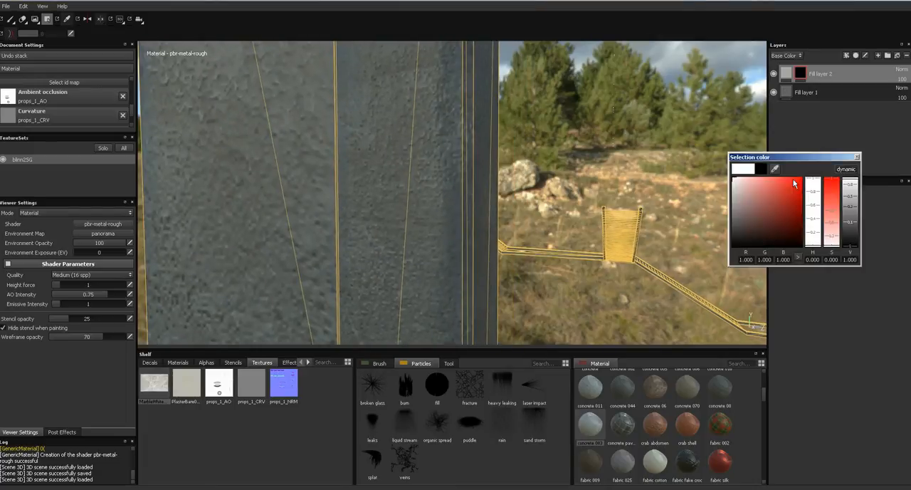
pyautogui.click(855, 158)
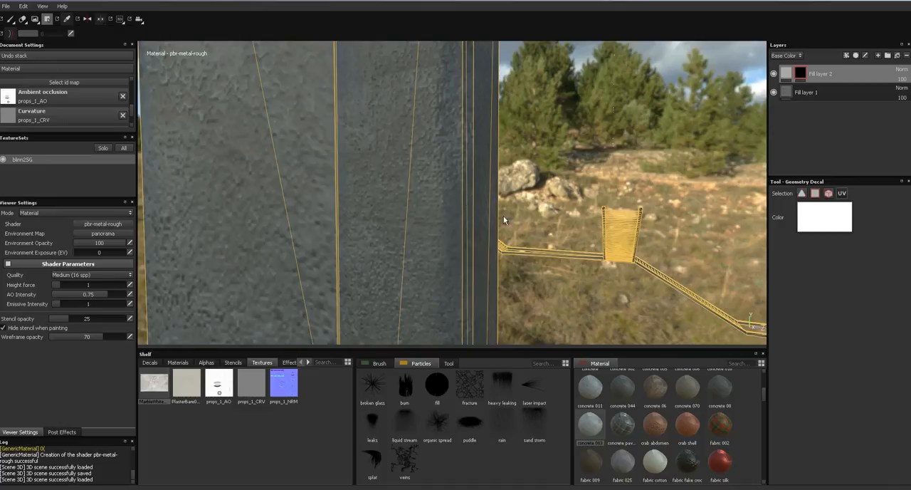
# - Fill the raised edge trims of both gate pillars with white in the Concrete 083 layer's mask
pyautogui.click(475, 206)
pyautogui.keyDown('alt'); pyautogui.moveTo(535, 205); pyautogui.dragTo(476, 212, button='middle'); pyautogui.keyUp('alt')
pyautogui.keyDown('alt'); pyautogui.moveTo(519, 220); pyautogui.dragTo(534, 134, button='right'); pyautogui.keyUp('alt')
pyautogui.click(593, 173)
pyautogui.keyDown('alt'); pyautogui.moveTo(534, 134); pyautogui.dragTo(533, 200, button='middle'); pyautogui.keyUp('alt')
pyautogui.keyDown('alt'); pyautogui.moveTo(512, 199); pyautogui.dragTo(571, 195); pyautogui.keyUp('alt')
pyautogui.keyDown('shift'); pyautogui.moveTo(513, 198); pyautogui.dragTo(544, 205, button='right'); pyautogui.keyUp('shift')
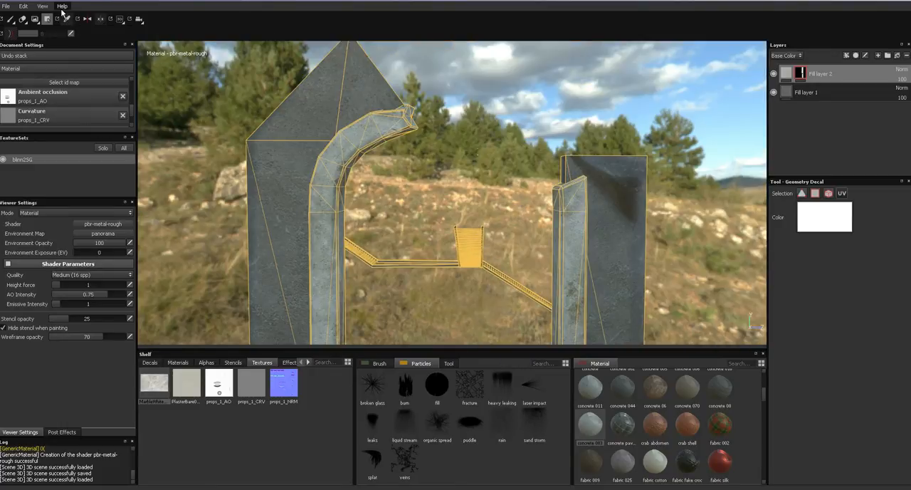
# - Return to the paint tool and save the project as props in the caveLevel assets folder
pyautogui.click(10, 19)
pyautogui.moveTo(478, 241)
pyautogui.keyDown('alt'); pyautogui.mouseDown()
pyautogui.moveTo(436, 237)
pyautogui.moveTo(510, 209)
pyautogui.moveTo(477, 197)
pyautogui.moveTo(474, 131)
pyautogui.mouseUp(); pyautogui.keyUp('alt')
pyautogui.keyDown('alt'); pyautogui.moveTo(497, 189); pyautogui.dragTo(462, 193); pyautogui.keyUp('alt')
pyautogui.hotkey('ctrl', 's')
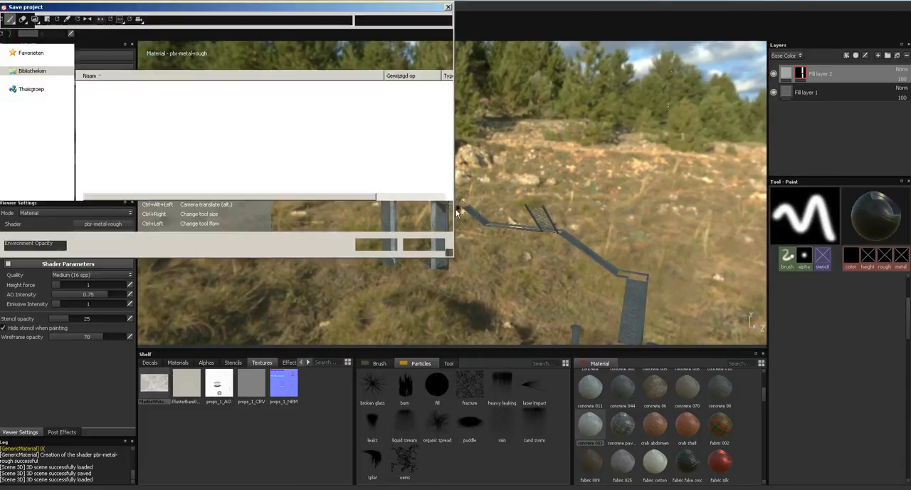
pyautogui.write('props')
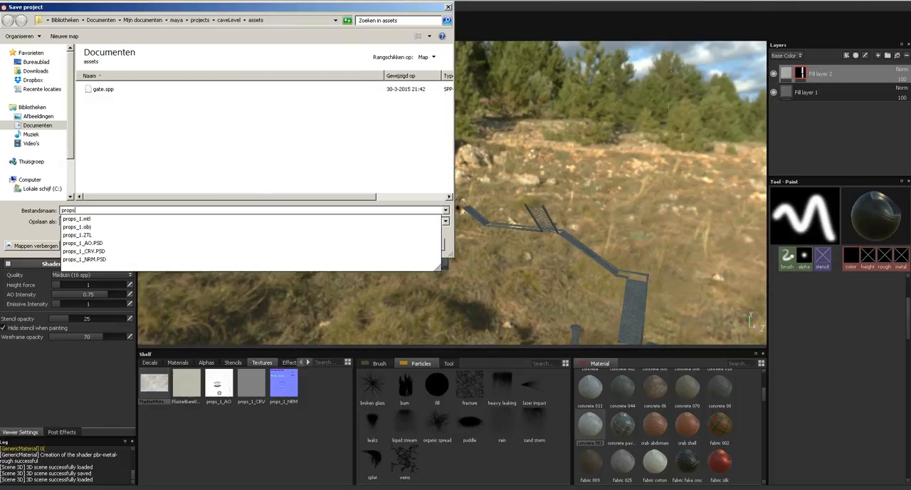
pyautogui.press('Return')
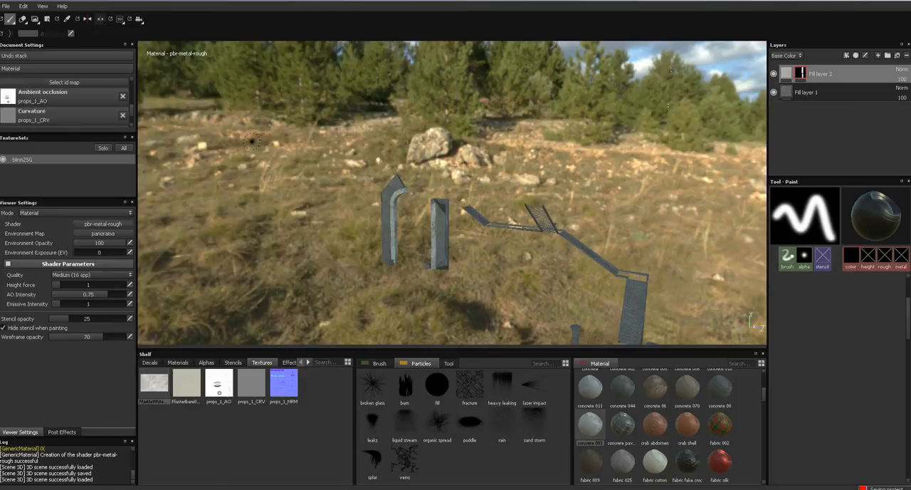
# - Add a third fill layer and assign the PlasterBare0143_2_S texture as its base color
pyautogui.keyDown('alt'); pyautogui.moveTo(460, 220); pyautogui.dragTo(403, 241); pyautogui.keyUp('alt')
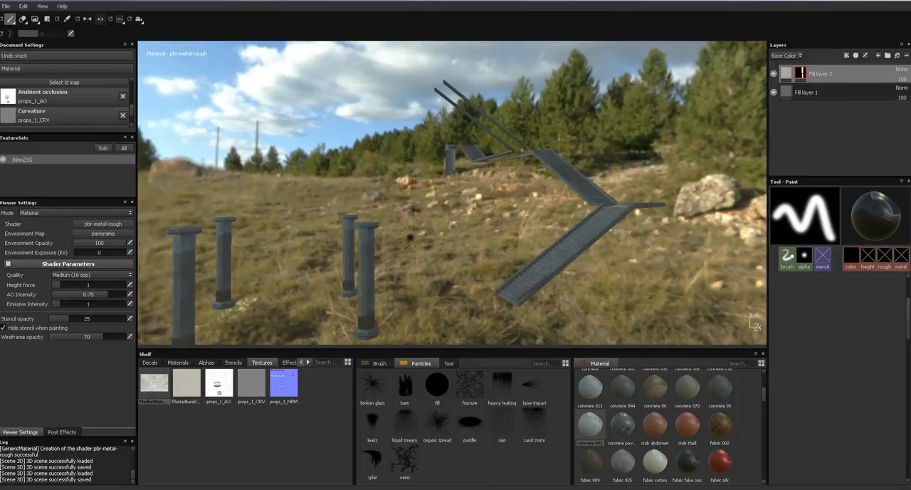
pyautogui.keyDown('alt'); pyautogui.moveTo(403, 241); pyautogui.dragTo(482, 161, button='middle'); pyautogui.keyUp('alt')
pyautogui.keyDown('alt'); pyautogui.moveTo(482, 161); pyautogui.dragTo(465, 243, button='right'); pyautogui.keyUp('alt')
pyautogui.keyDown('alt'); pyautogui.moveTo(465, 242); pyautogui.dragTo(463, 321, button='middle'); pyautogui.keyUp('alt')
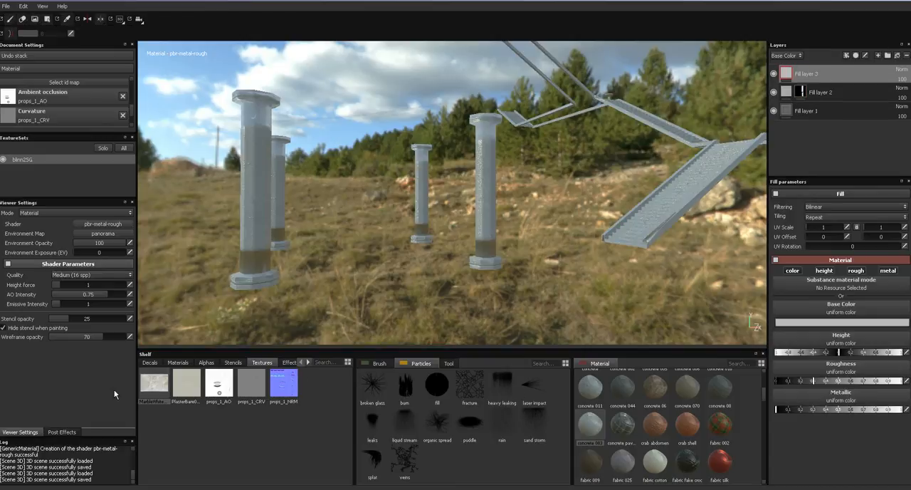
pyautogui.moveTo(189, 388); pyautogui.dragTo(842, 322)
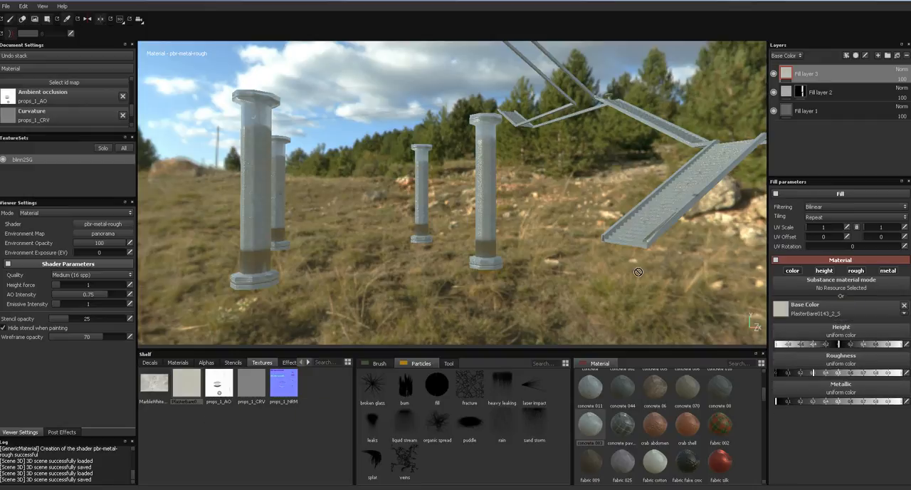
# - Hide the two lower fill layers and try a linked UV scale of 32 on the plaster layer
pyautogui.keyDown('alt'); pyautogui.moveTo(565, 200); pyautogui.dragTo(514, 201); pyautogui.keyUp('alt')
pyautogui.keyDown('alt'); pyautogui.moveTo(514, 202); pyautogui.dragTo(512, 262, button='right'); pyautogui.keyUp('alt')
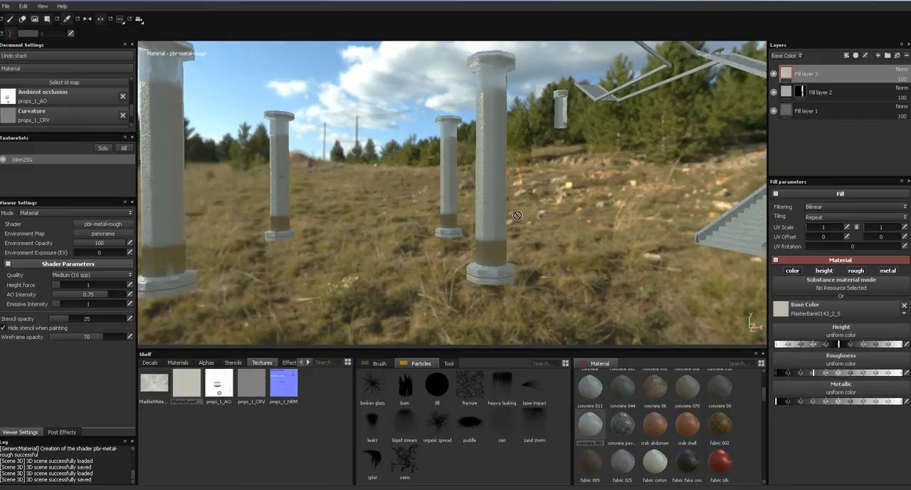
pyautogui.keyDown('alt'); pyautogui.moveTo(515, 134); pyautogui.dragTo(512, 243, button='middle'); pyautogui.keyUp('alt')
pyautogui.keyDown('alt'); pyautogui.moveTo(512, 244); pyautogui.dragTo(518, 264); pyautogui.keyUp('alt')
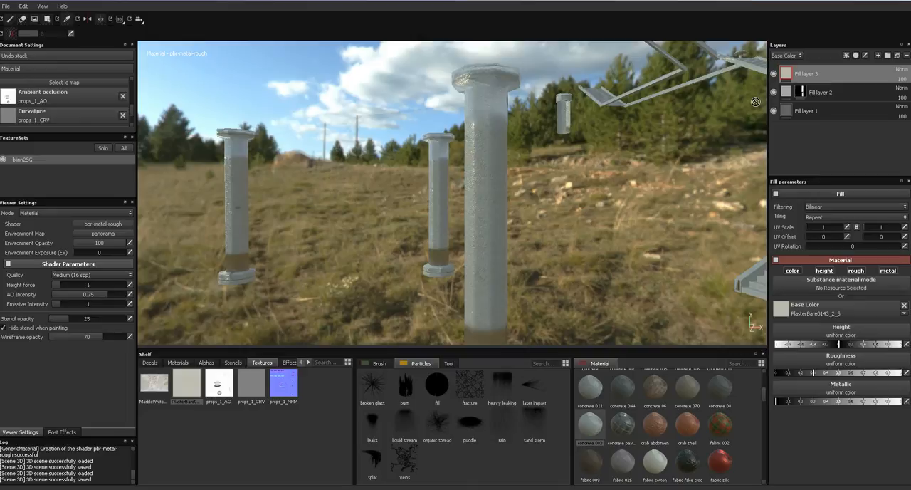
pyautogui.keyDown('alt'); pyautogui.moveTo(580, 175); pyautogui.dragTo(512, 227); pyautogui.keyUp('alt')
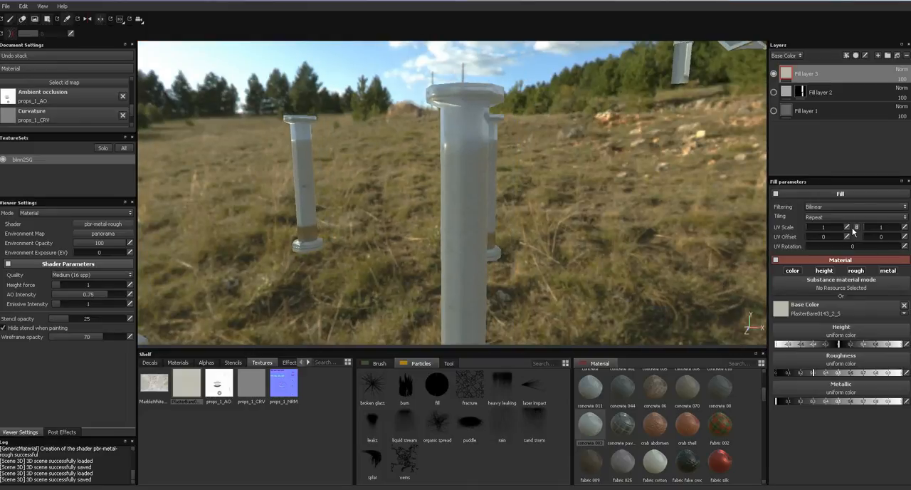
pyautogui.moveTo(827, 228); pyautogui.dragTo(827, 229)
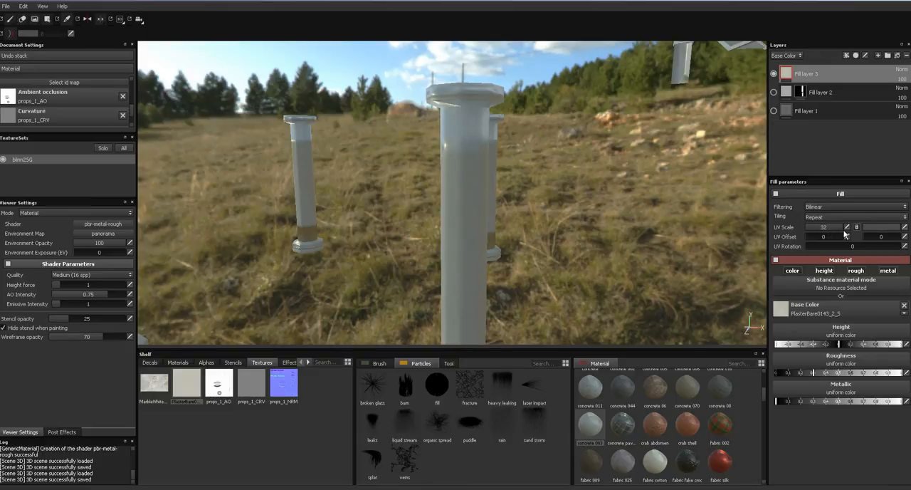
pyautogui.keyDown('shift'); pyautogui.moveTo(433, 203); pyautogui.dragTo(417, 251, button='right'); pyautogui.keyUp('shift')
# - Replace the top fill layer's base color with MarbleWhite0064_1_L and set its UV scale to 3
pyautogui.moveTo(160, 392); pyautogui.dragTo(799, 313)
pyautogui.keyDown('alt'); pyautogui.moveTo(568, 239); pyautogui.dragTo(523, 206); pyautogui.keyUp('alt')
pyautogui.moveTo(842, 234); pyautogui.dragTo(820, 230)
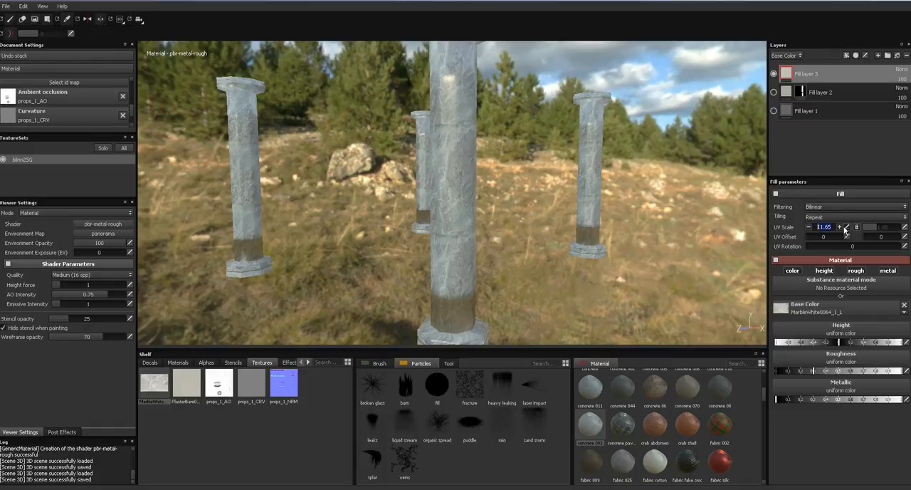
pyautogui.keyDown('alt'); pyautogui.moveTo(522, 226); pyautogui.dragTo(427, 154); pyautogui.keyUp('alt')
pyautogui.keyDown('alt'); pyautogui.moveTo(410, 185); pyautogui.dragTo(429, 212); pyautogui.keyUp('alt')
pyautogui.keyDown('alt'); pyautogui.moveTo(429, 211); pyautogui.dragTo(447, 151, button='middle'); pyautogui.keyUp('alt')
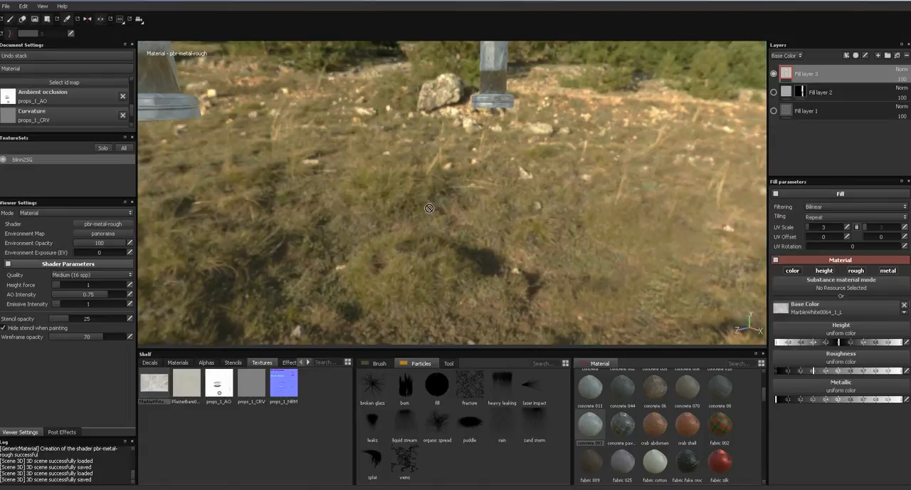
pyautogui.keyDown('alt'); pyautogui.moveTo(442, 126); pyautogui.dragTo(448, 242, button='right'); pyautogui.keyUp('alt')
pyautogui.keyDown('alt'); pyautogui.moveTo(448, 243); pyautogui.dragTo(499, 151); pyautogui.keyUp('alt')
# - Switch the top fill layer's base color to PlasterBare0143_2_S and add a Levels effect to the layer
pyautogui.moveTo(184, 389); pyautogui.dragTo(763, 353)
pyautogui.moveTo(812, 311); pyautogui.dragTo(814, 312)
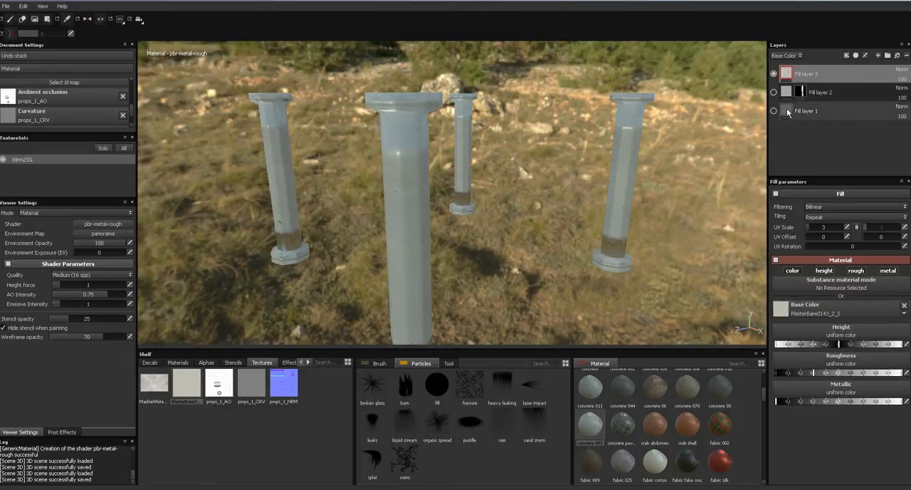
pyautogui.click(864, 56)
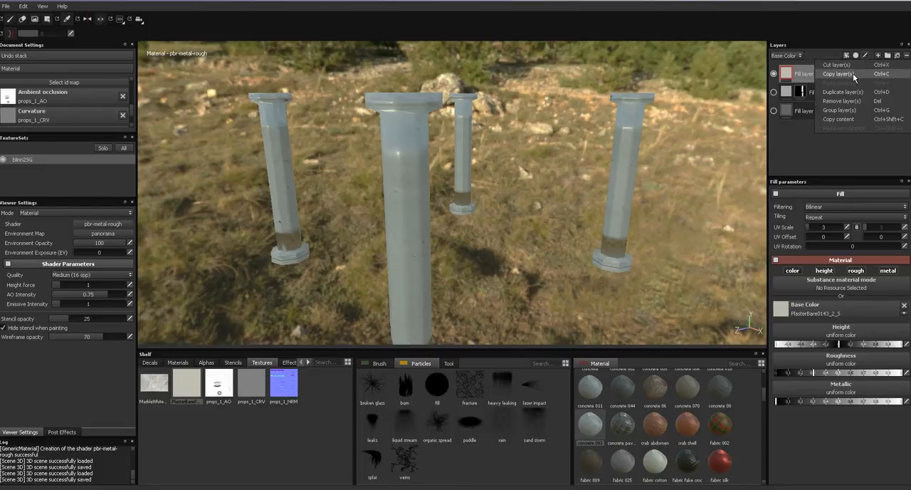
pyautogui.click(855, 56)
pyautogui.click(855, 55)
pyautogui.click(862, 74)
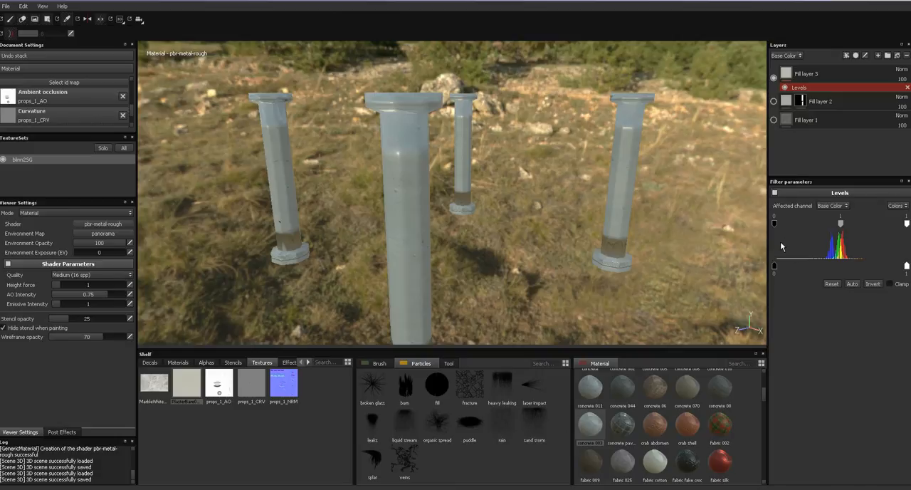
# - Try base color Levels adjustments with a black input of 0.122, and remove the Levels effect from the plaster layer
pyautogui.moveTo(779, 226); pyautogui.dragTo(848, 228)
pyautogui.moveTo(778, 223); pyautogui.dragTo(793, 225)
pyautogui.moveTo(854, 223); pyautogui.dragTo(841, 225)
pyautogui.click(831, 206)
pyautogui.click(813, 243)
pyautogui.moveTo(775, 267)
pyautogui.mouseDown()
pyautogui.moveTo(842, 271)
pyautogui.moveTo(773, 270)
pyautogui.mouseUp()
pyautogui.moveTo(906, 267); pyautogui.dragTo(908, 285)
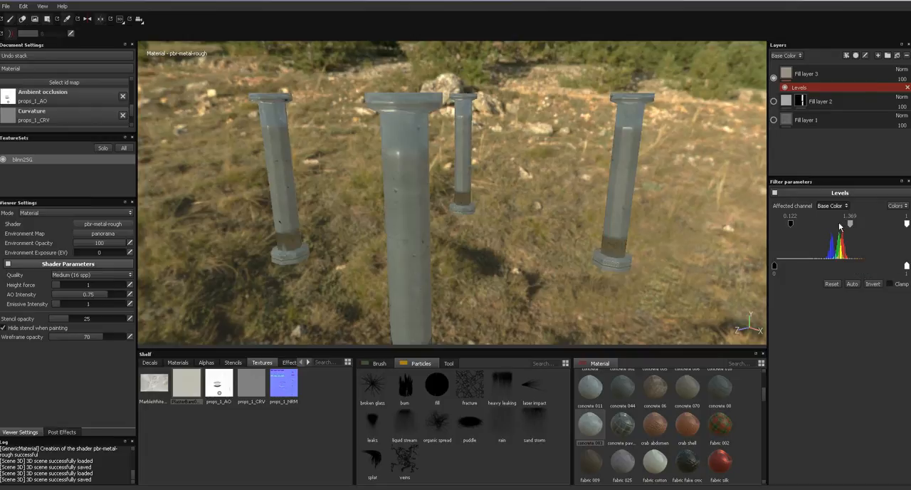
pyautogui.click(827, 73)
pyautogui.click(907, 87)
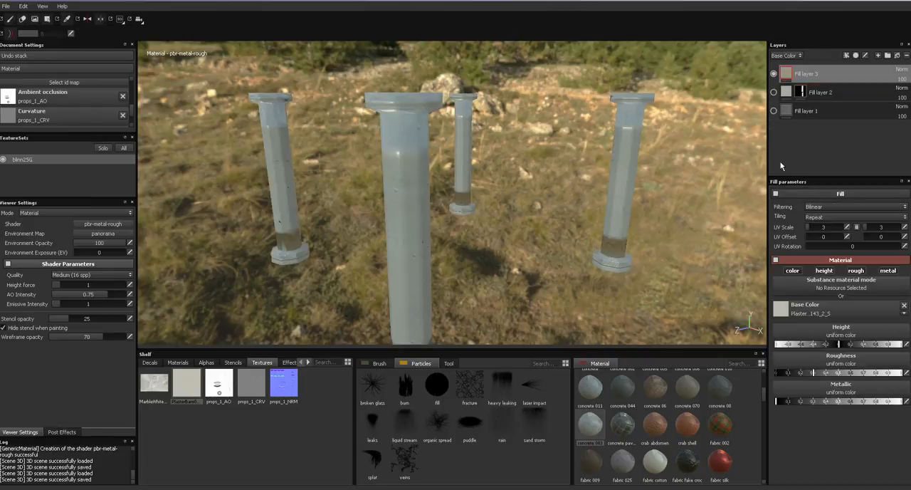
# - Assign MarbleWhite0064_1_L to both the base color and the height of the top fill layer
pyautogui.moveTo(158, 390); pyautogui.dragTo(811, 307)
pyautogui.moveTo(490, 257)
pyautogui.keyDown('alt'); pyautogui.mouseDown()
pyautogui.moveTo(515, 247)
pyautogui.moveTo(525, 227)
pyautogui.moveTo(497, 258)
pyautogui.mouseUp(); pyautogui.keyUp('alt')
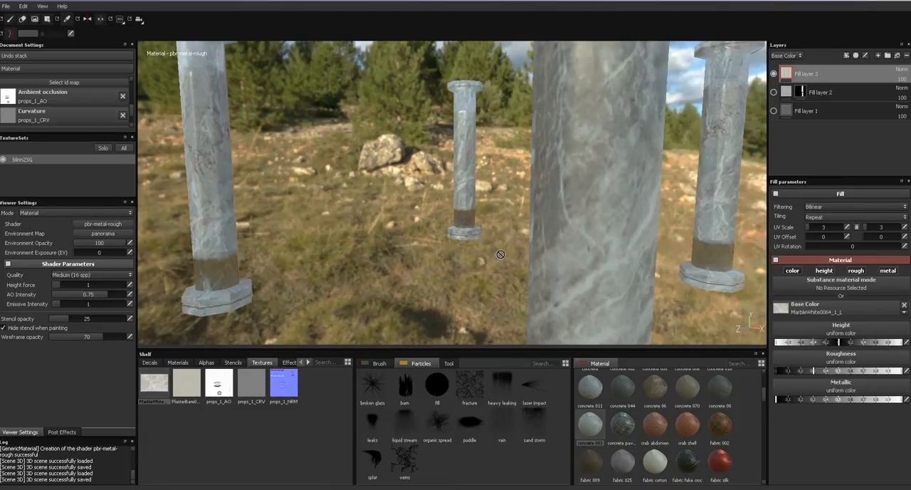
pyautogui.keyDown('alt'); pyautogui.moveTo(679, 268); pyautogui.dragTo(606, 250); pyautogui.keyUp('alt')
pyautogui.moveTo(155, 387); pyautogui.dragTo(834, 331)
pyautogui.keyDown('alt'); pyautogui.moveTo(641, 275); pyautogui.dragTo(662, 282); pyautogui.keyUp('alt')
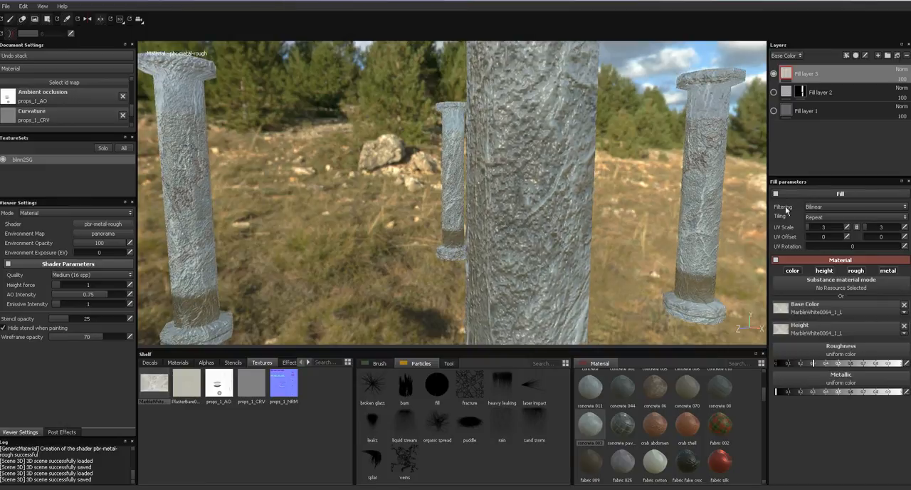
# - Assign MarbleWhite0064_1_L to the roughness and metallic channels of the top fill layer
pyautogui.moveTo(160, 387); pyautogui.dragTo(696, 373)
pyautogui.moveTo(803, 351); pyautogui.dragTo(804, 350)
pyautogui.moveTo(163, 391); pyautogui.dragTo(818, 369)
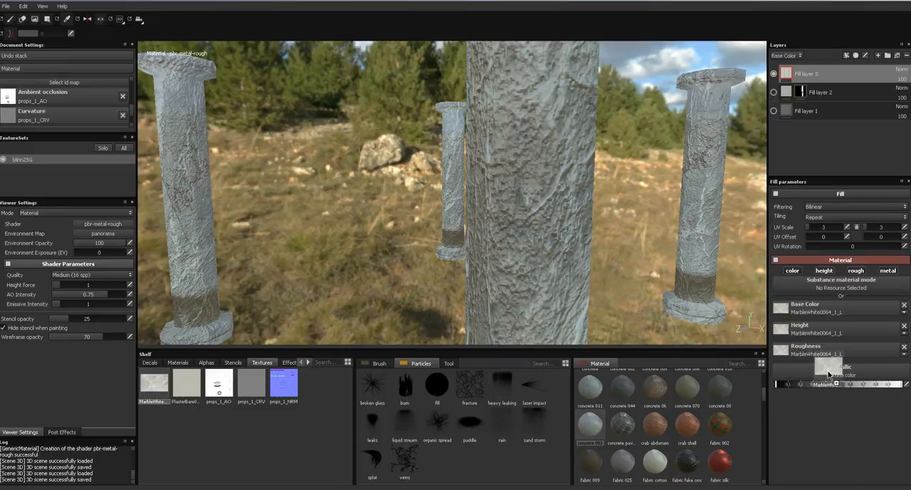
# - Set the top fill layer's height channel opacity to 12 and its height blend mode to Normal
pyautogui.keyDown('alt'); pyautogui.moveTo(629, 262); pyautogui.dragTo(621, 259); pyautogui.keyUp('alt')
pyautogui.keyDown('alt'); pyautogui.moveTo(638, 278); pyautogui.dragTo(645, 309, button='middle'); pyautogui.keyUp('alt')
pyautogui.click(786, 56)
pyautogui.click(786, 69)
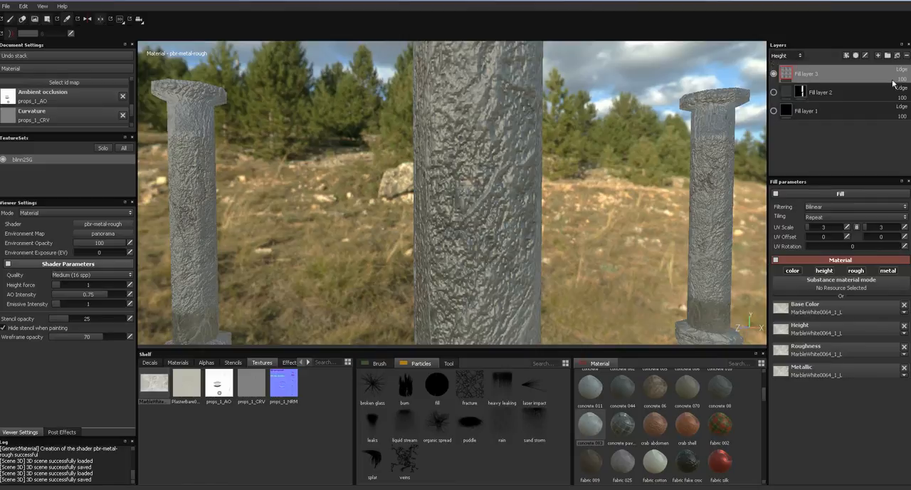
pyautogui.moveTo(895, 88); pyautogui.dragTo(875, 95)
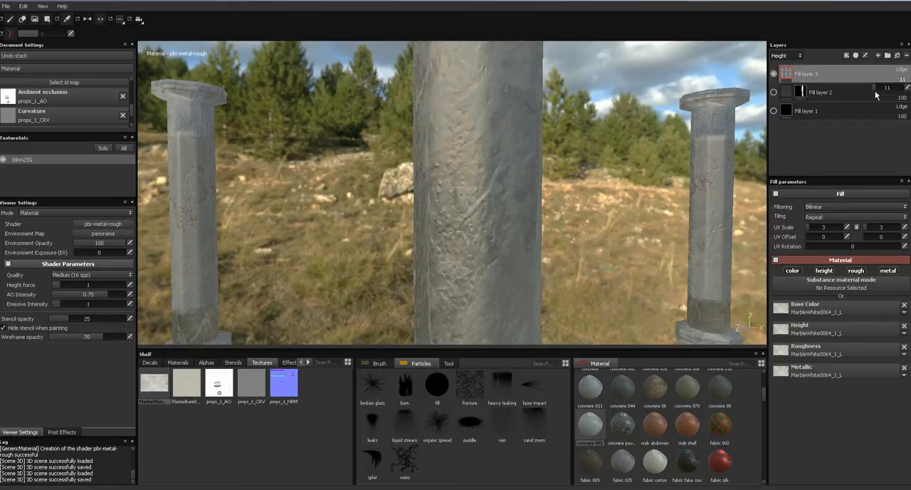
pyautogui.keyDown('alt'); pyautogui.moveTo(608, 179); pyautogui.dragTo(554, 178); pyautogui.keyUp('alt')
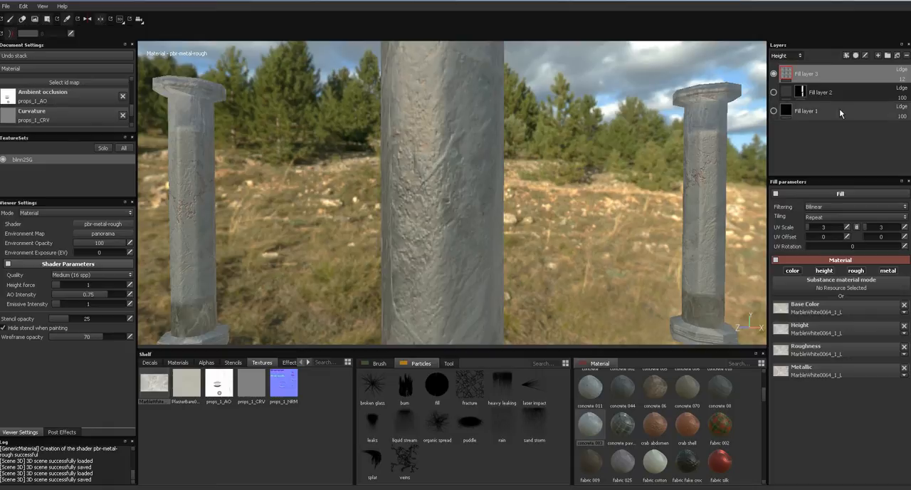
pyautogui.click(902, 70)
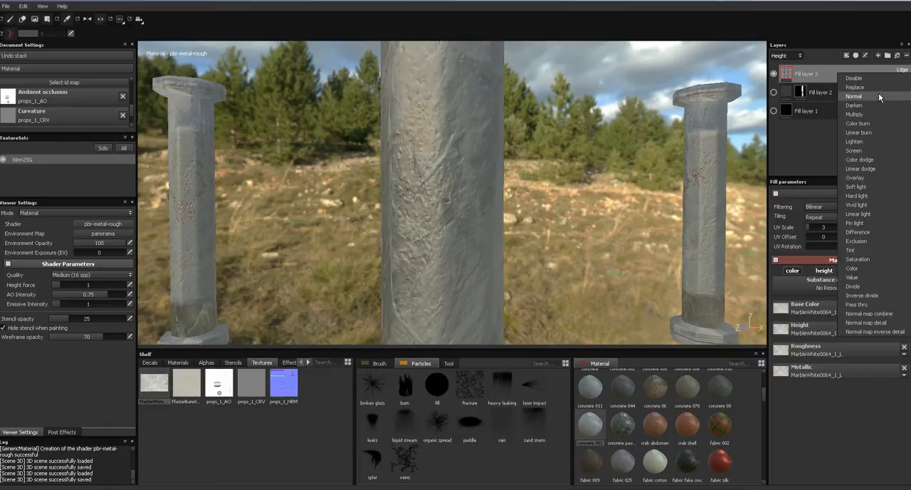
pyautogui.click(854, 97)
# - Lower the top fill layer's roughness channel opacity and set its metallic channel opacity to 50
pyautogui.click(787, 56)
pyautogui.click(783, 80)
pyautogui.moveTo(896, 90); pyautogui.dragTo(890, 95)
pyautogui.click(789, 55)
pyautogui.click(795, 89)
pyautogui.moveTo(897, 86); pyautogui.dragTo(889, 92)
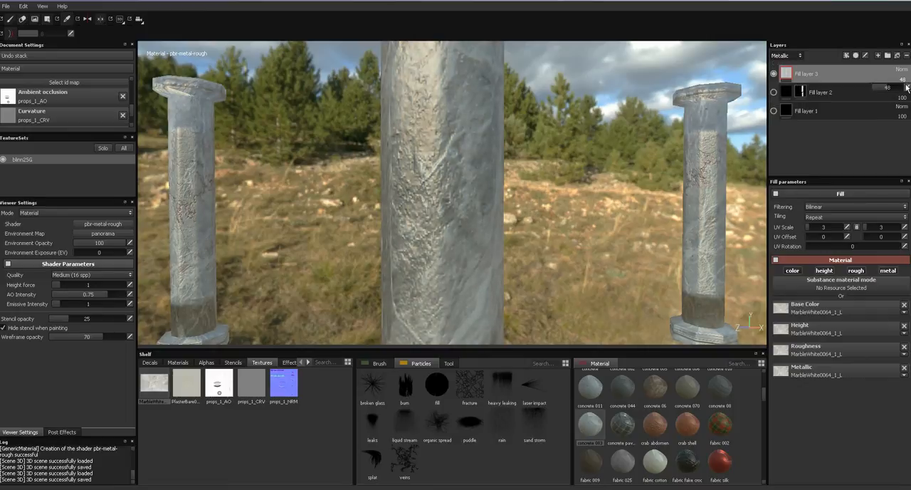
# - Set the top fill layer's roughness channel opacity to 50
pyautogui.click(789, 55)
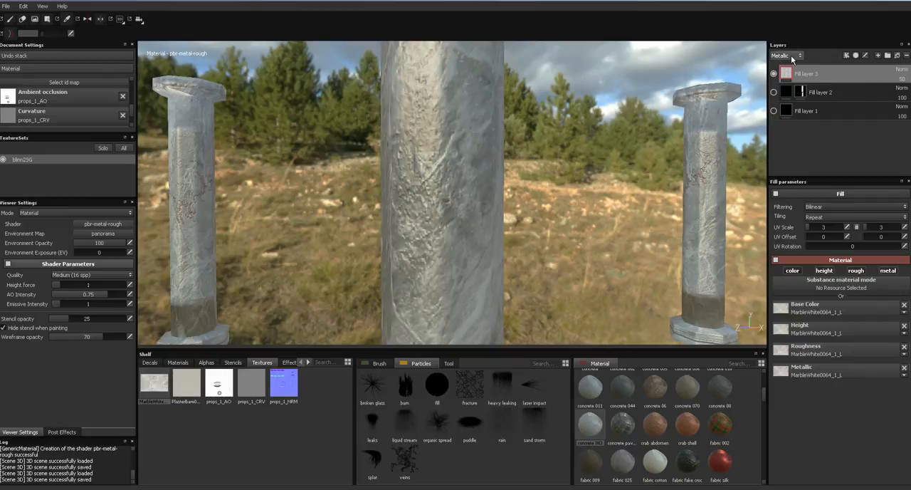
pyautogui.click(789, 75)
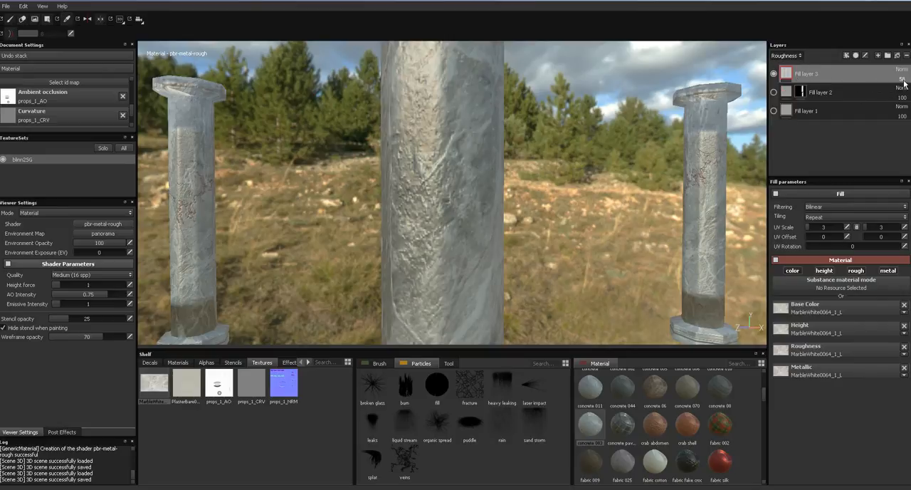
pyautogui.write('5')
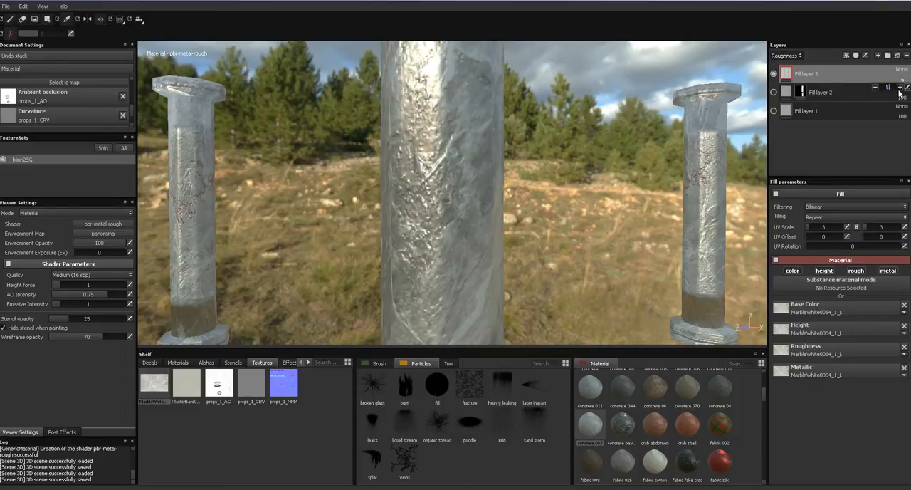
pyautogui.write('0')
pyautogui.press('Return')
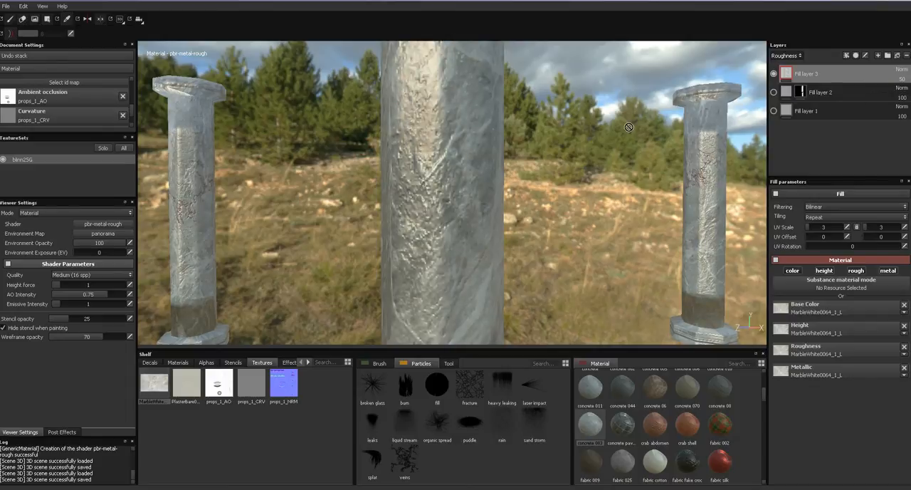
# - Add a black mask to the marble fill layer and reveal it on the four column shafts with the Geometry Decal tool
pyautogui.keyDown('alt'); pyautogui.moveTo(557, 209); pyautogui.dragTo(518, 209); pyautogui.keyUp('alt')
pyautogui.keyDown('alt'); pyautogui.moveTo(518, 210); pyautogui.dragTo(608, 209, button='right'); pyautogui.keyUp('alt')
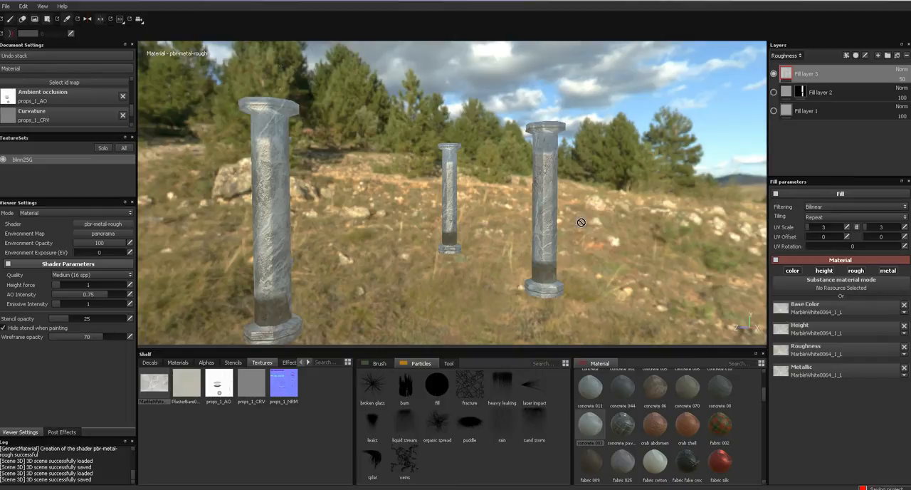
pyautogui.click(847, 59)
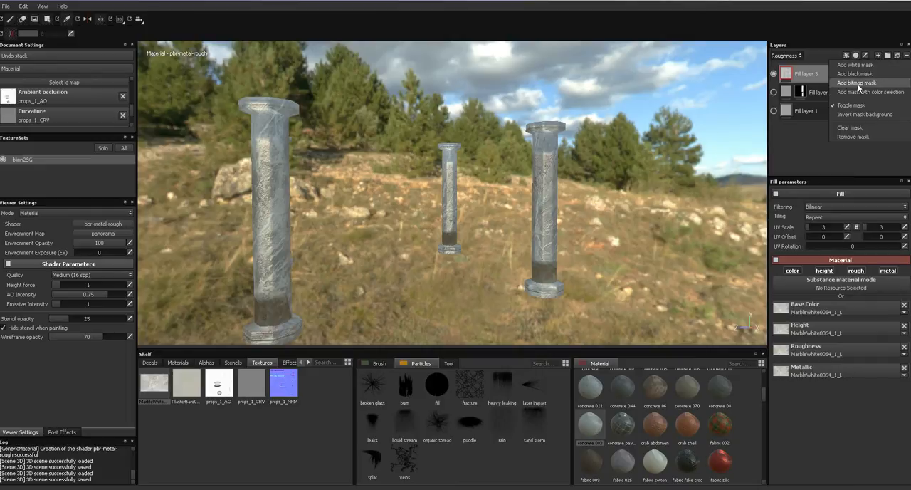
pyautogui.click(858, 79)
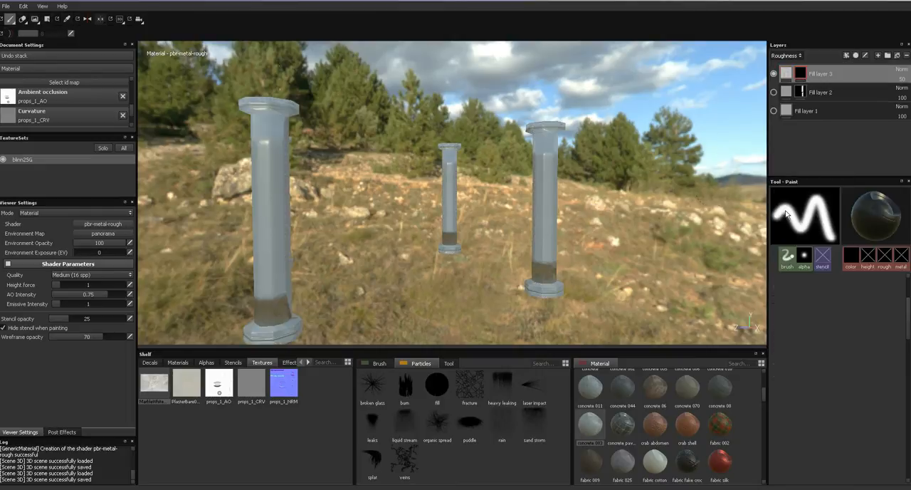
pyautogui.click(47, 20)
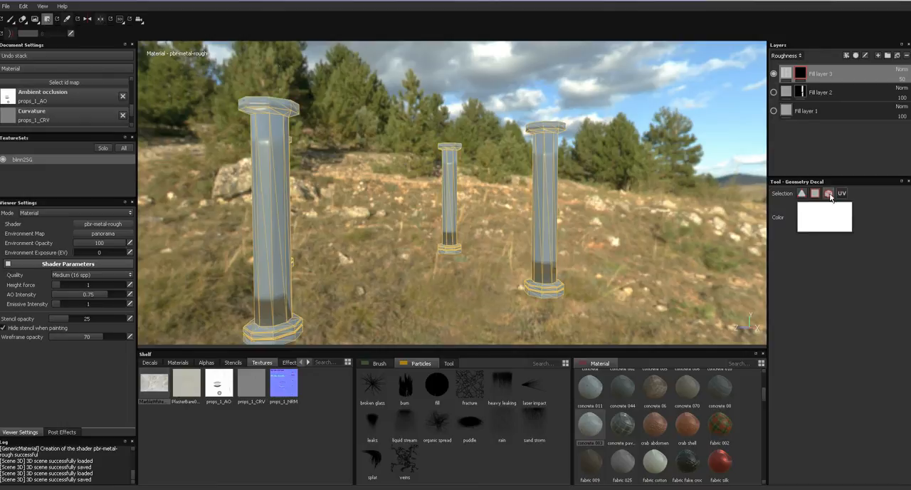
pyautogui.click(269, 198)
pyautogui.click(532, 181)
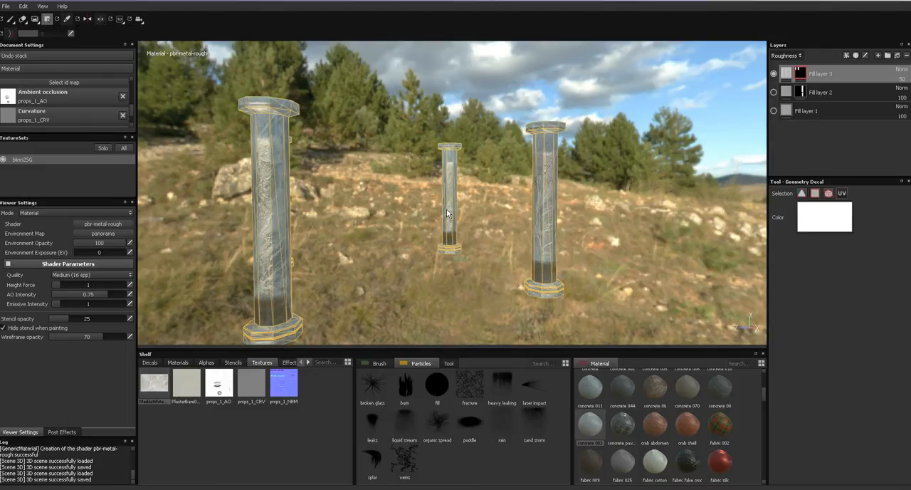
pyautogui.keyDown('alt'); pyautogui.moveTo(438, 207); pyautogui.dragTo(575, 207); pyautogui.keyUp('alt')
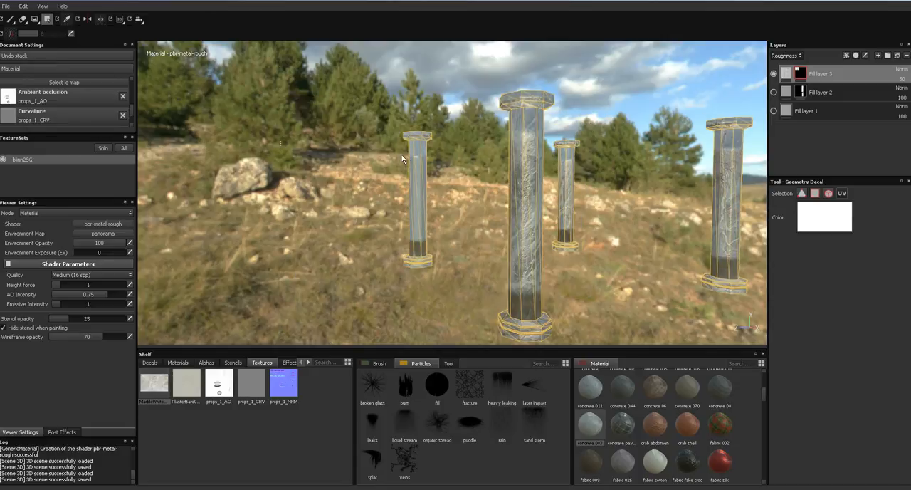
pyautogui.click(417, 170)
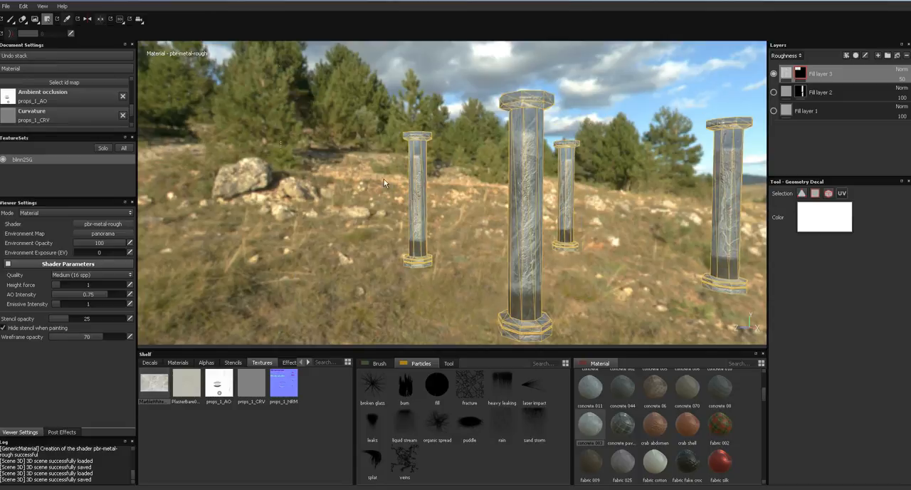
# - Return to the Paint tool and make the hidden Fill layer 2 and Fill layer 1 visible again
pyautogui.click(14, 24)
pyautogui.keyDown('alt'); pyautogui.moveTo(396, 188); pyautogui.dragTo(505, 217); pyautogui.keyUp('alt')
pyautogui.moveTo(505, 218)
pyautogui.keyDown('alt'); pyautogui.mouseDown(button='middle')
pyautogui.moveTo(402, 218)
pyautogui.moveTo(394, 203)
pyautogui.mouseUp(button='middle'); pyautogui.keyUp('alt')
pyautogui.moveTo(409, 187)
pyautogui.keyDown('alt'); pyautogui.mouseDown(button='right')
pyautogui.moveTo(430, 168)
pyautogui.moveTo(472, 207)
pyautogui.mouseUp(button='right'); pyautogui.keyUp('alt')
pyautogui.keyDown('alt'); pyautogui.moveTo(472, 208); pyautogui.dragTo(398, 175, button='middle'); pyautogui.keyUp('alt')
pyautogui.keyDown('alt'); pyautogui.moveTo(399, 175); pyautogui.dragTo(415, 125, button='right'); pyautogui.keyUp('alt')
pyautogui.keyDown('alt'); pyautogui.moveTo(415, 125); pyautogui.dragTo(345, 283); pyautogui.keyUp('alt')
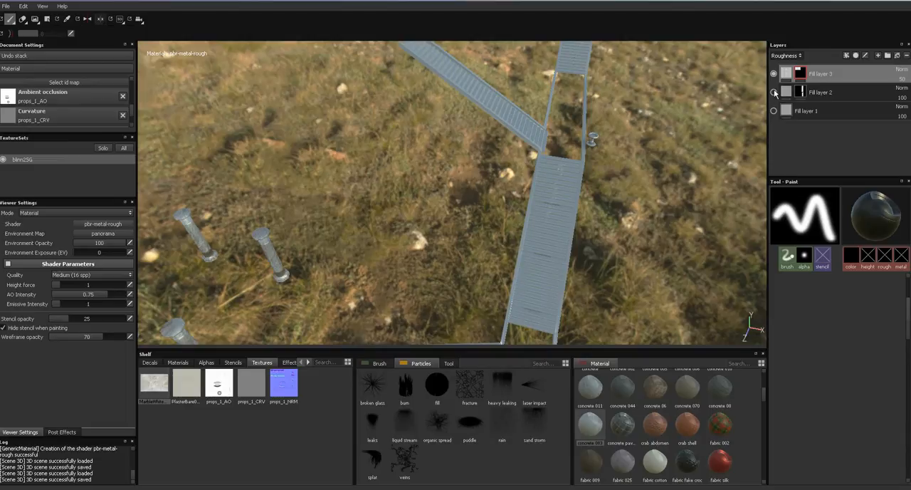
pyautogui.click(773, 110)
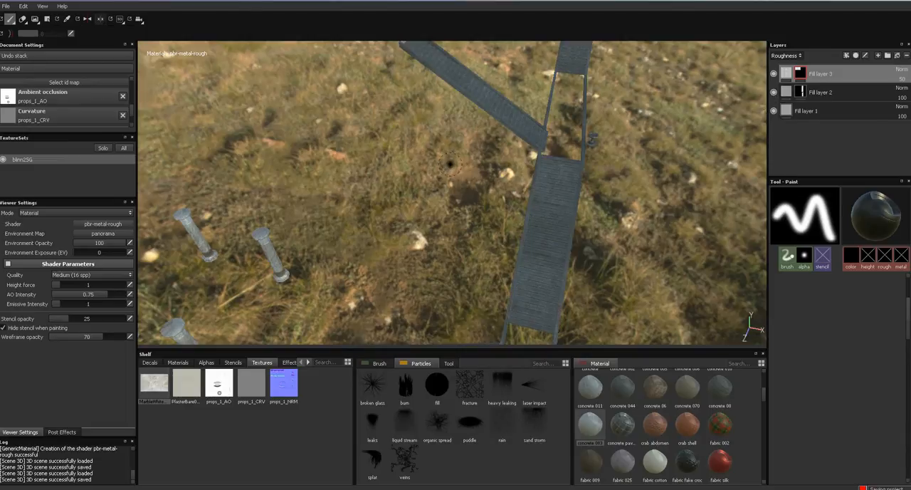
# - Add a new fill layer with a black mask above the marble layer for the stairs
pyautogui.keyDown('alt'); pyautogui.moveTo(450, 164); pyautogui.dragTo(571, 221); pyautogui.keyUp('alt')
pyautogui.keyDown('alt'); pyautogui.moveTo(571, 221); pyautogui.dragTo(478, 193, button='middle'); pyautogui.keyUp('alt')
pyautogui.keyDown('alt'); pyautogui.moveTo(478, 193); pyautogui.dragTo(400, 380, button='right'); pyautogui.keyUp('alt')
pyautogui.moveTo(401, 379)
pyautogui.keyDown('alt'); pyautogui.mouseDown()
pyautogui.moveTo(454, 191)
pyautogui.moveTo(356, 171)
pyautogui.moveTo(364, 177)
pyautogui.moveTo(384, 146)
pyautogui.moveTo(417, 132)
pyautogui.moveTo(394, 163)
pyautogui.moveTo(337, 147)
pyautogui.moveTo(332, 136)
pyautogui.mouseUp(); pyautogui.keyUp('alt')
pyautogui.moveTo(363, 154)
pyautogui.keyDown('alt'); pyautogui.mouseDown(button='right')
pyautogui.moveTo(278, 309)
pyautogui.moveTo(300, 239)
pyautogui.mouseUp(button='right'); pyautogui.keyUp('alt')
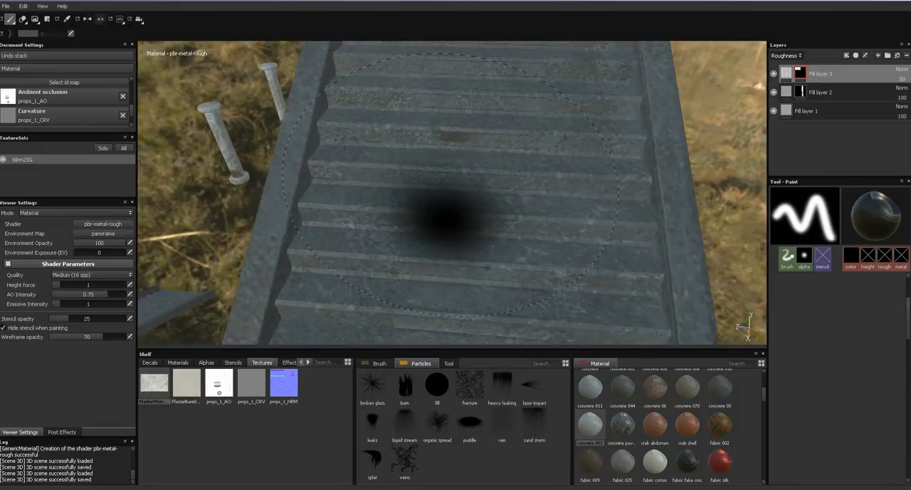
pyautogui.click(897, 57)
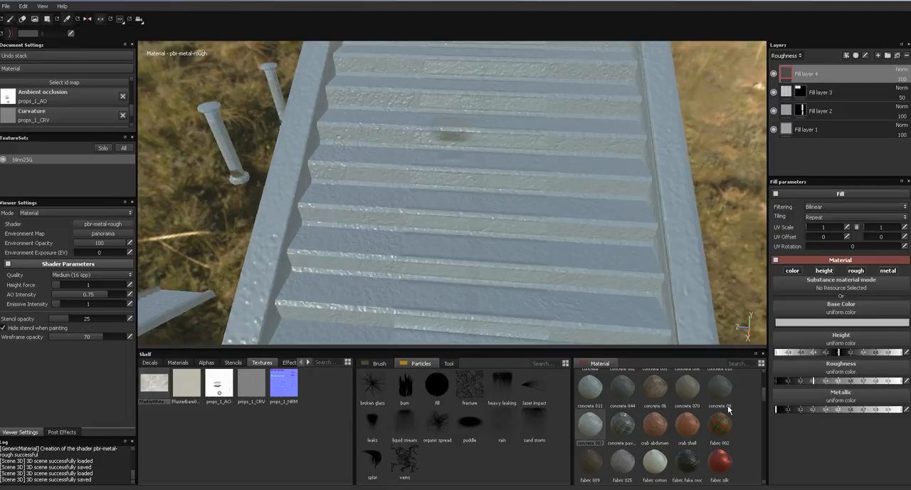
pyautogui.click(847, 56)
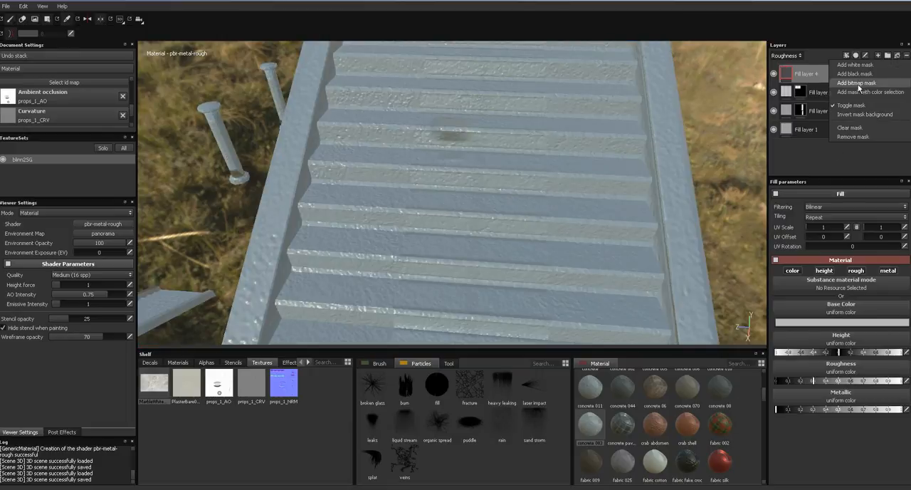
pyautogui.click(860, 79)
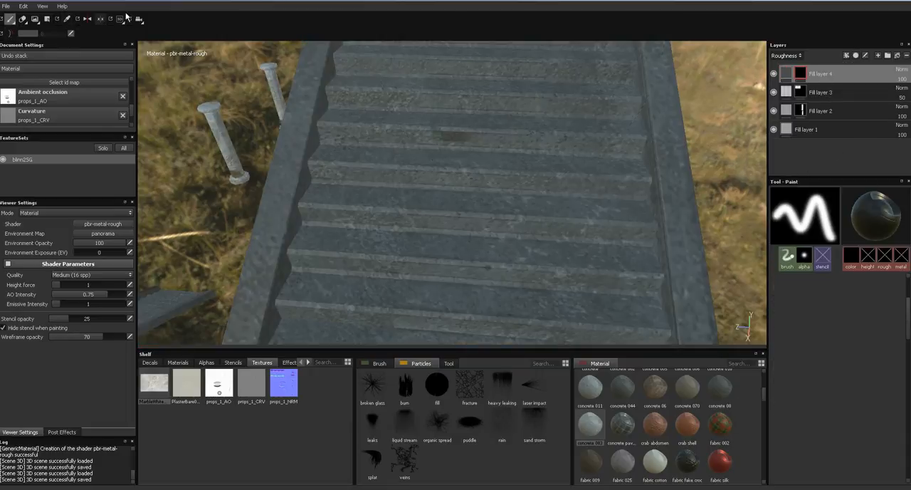
# - Reveal the new fill layer on the steps of the four staircases with the Geometry Decal tool, leaving out their side walls
pyautogui.click(47, 18)
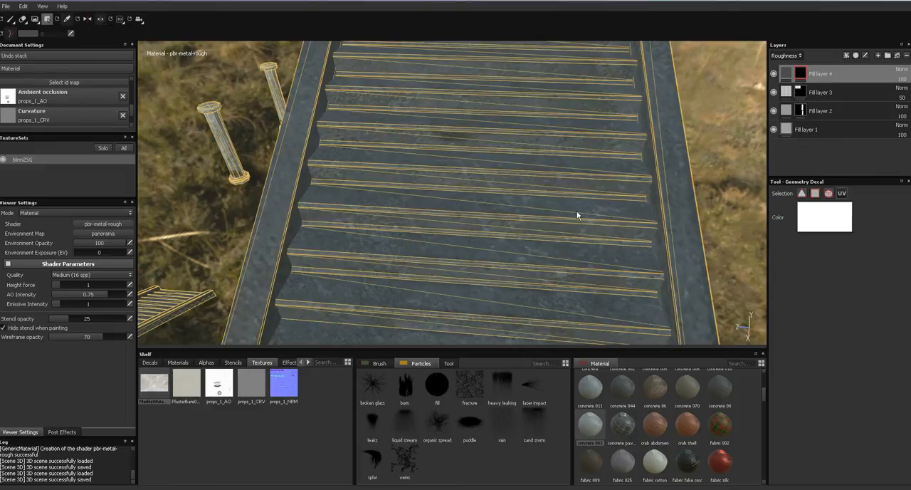
pyautogui.click(591, 229)
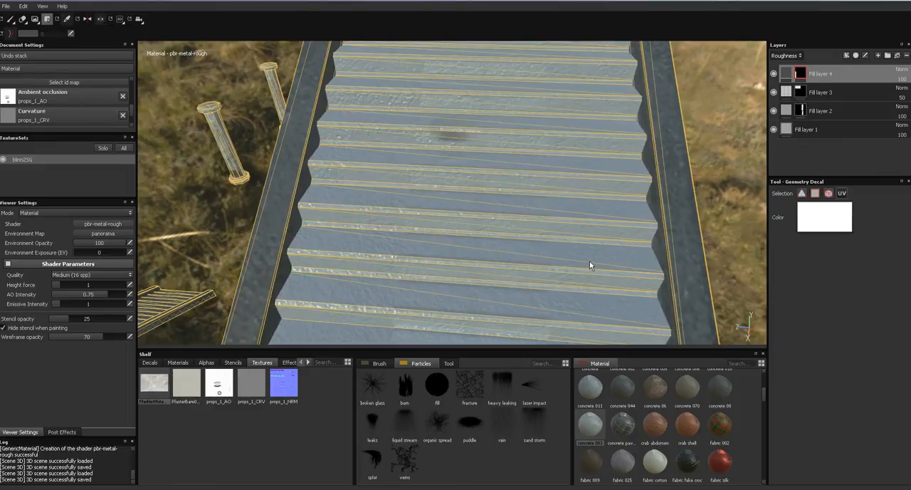
pyautogui.moveTo(590, 246)
pyautogui.keyDown('alt'); pyautogui.mouseDown(button='right')
pyautogui.moveTo(591, 207)
pyautogui.moveTo(581, 260)
pyautogui.mouseUp(button='right'); pyautogui.keyUp('alt')
pyautogui.keyDown('alt'); pyautogui.moveTo(582, 260); pyautogui.dragTo(615, 165, button='middle'); pyautogui.keyUp('alt')
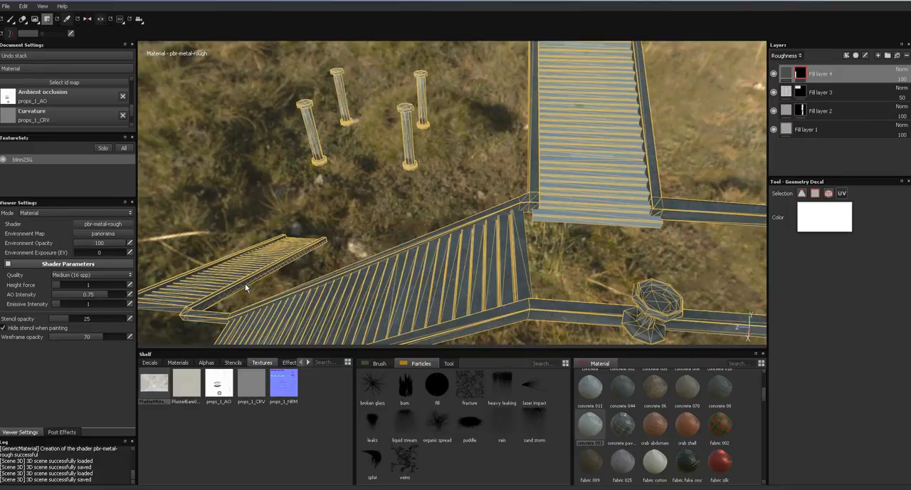
pyautogui.click(217, 278)
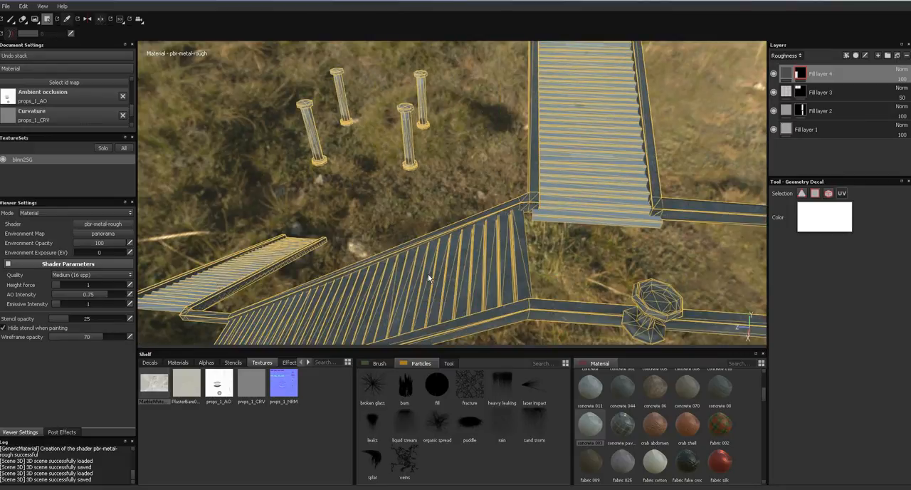
pyautogui.click(480, 285)
pyautogui.keyDown('alt'); pyautogui.moveTo(656, 270); pyautogui.dragTo(385, 248, button='middle'); pyautogui.keyUp('alt')
pyautogui.keyDown('alt'); pyautogui.moveTo(681, 263); pyautogui.dragTo(476, 238, button='middle'); pyautogui.keyUp('alt')
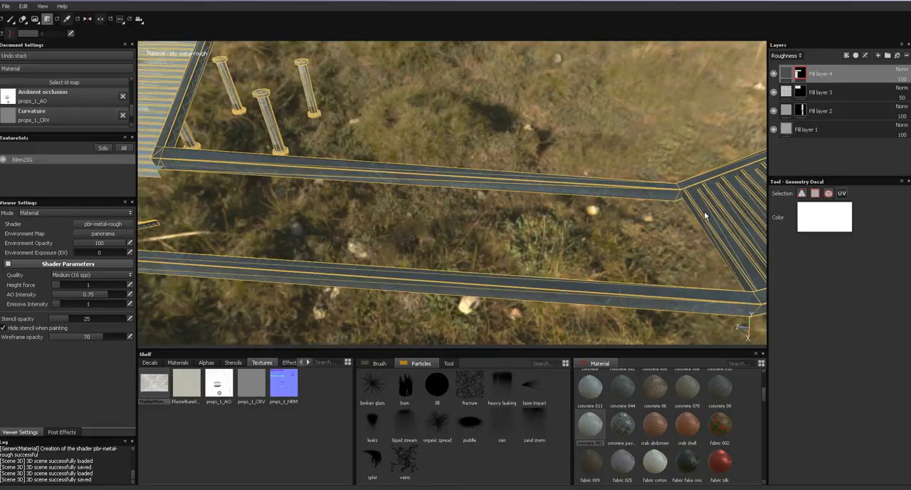
pyautogui.click(704, 212)
pyautogui.moveTo(701, 216)
pyautogui.keyDown('alt'); pyautogui.mouseDown(button='middle')
pyautogui.moveTo(458, 260)
pyautogui.moveTo(576, 225)
pyautogui.moveTo(726, 218)
pyautogui.mouseUp(button='middle'); pyautogui.keyUp('alt')
pyautogui.keyDown('alt'); pyautogui.moveTo(440, 209); pyautogui.dragTo(784, 149, button='middle'); pyautogui.keyUp('alt')
pyautogui.keyDown('alt'); pyautogui.moveTo(614, 163); pyautogui.dragTo(655, 184, button='middle'); pyautogui.keyUp('alt')
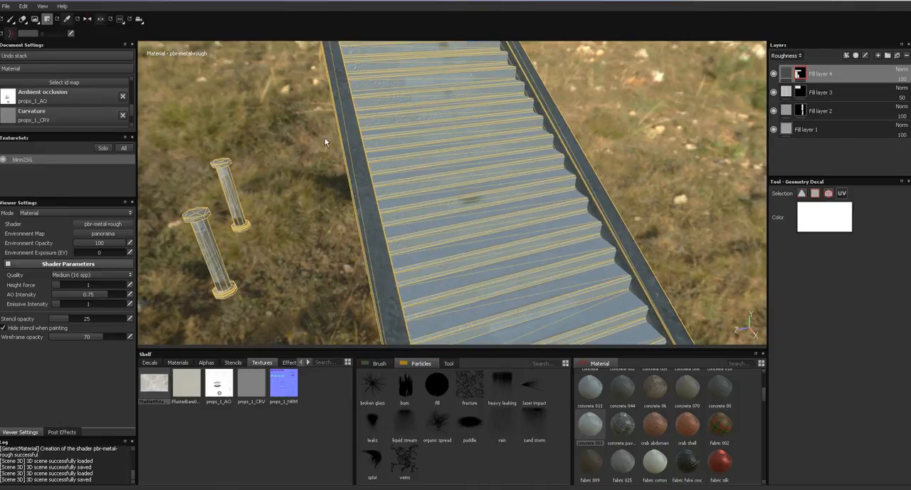
# - Return to the Paint tool, save the project, and frame the masked stairs beside the columns
pyautogui.click(12, 20)
pyautogui.moveTo(513, 209)
pyautogui.keyDown('alt'); pyautogui.mouseDown()
pyautogui.moveTo(498, 147)
pyautogui.moveTo(466, 110)
pyautogui.mouseUp(); pyautogui.keyUp('alt')
pyautogui.keyDown('alt'); pyautogui.moveTo(491, 166); pyautogui.dragTo(522, 166); pyautogui.keyUp('alt')
pyautogui.keyDown('alt'); pyautogui.moveTo(486, 165); pyautogui.dragTo(495, 5, button='right'); pyautogui.keyUp('alt')
pyautogui.hotkey('ctrl', 's')
pyautogui.keyDown('alt'); pyautogui.moveTo(508, 176); pyautogui.dragTo(485, 165, button='middle'); pyautogui.keyUp('alt')
pyautogui.keyDown('alt'); pyautogui.moveTo(486, 165); pyautogui.dragTo(491, 249, button='right'); pyautogui.keyUp('alt')
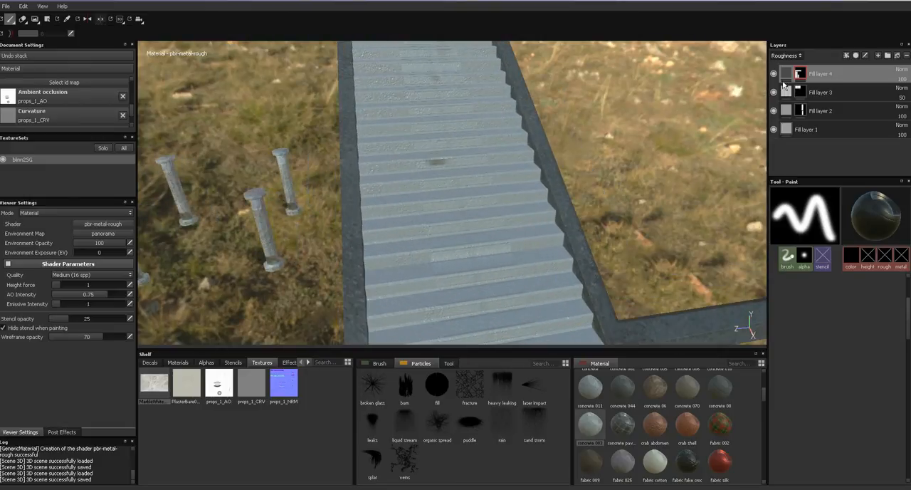
# - Apply the Concrete 011 material to the stair fill layer and set its linked UV scale to 19.82
pyautogui.click(786, 74)
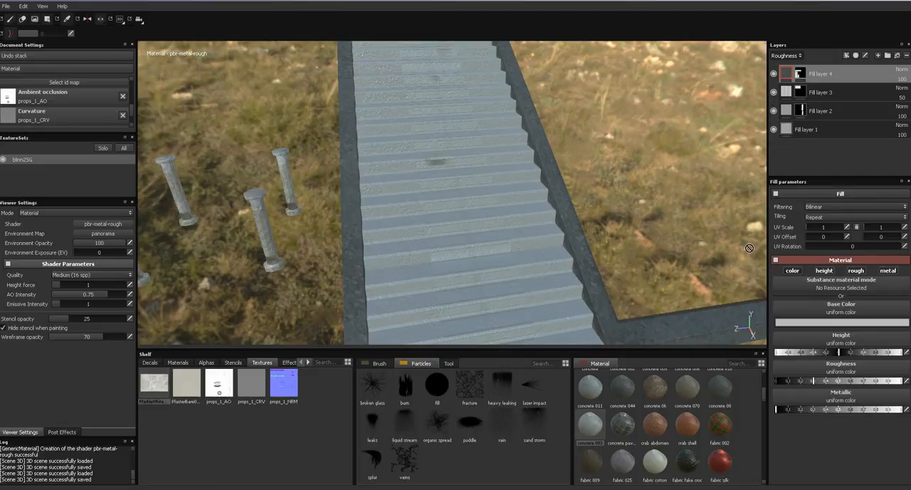
pyautogui.click(598, 392)
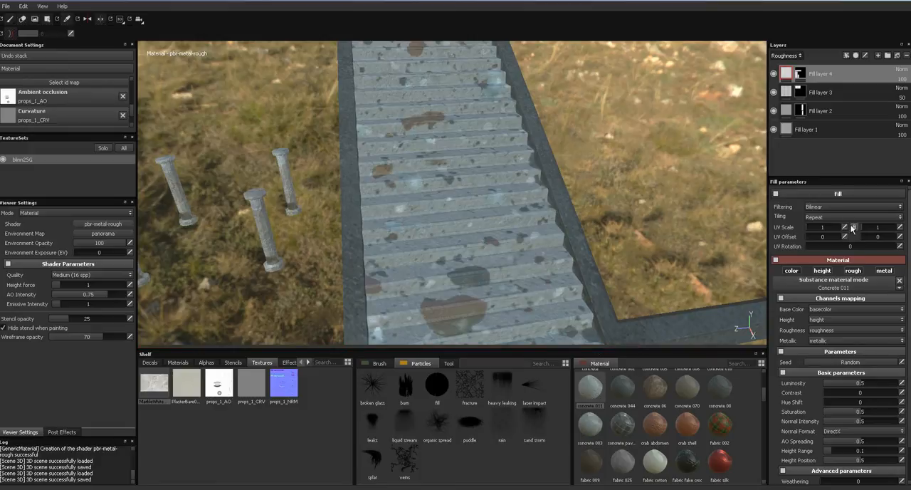
pyautogui.click(827, 228)
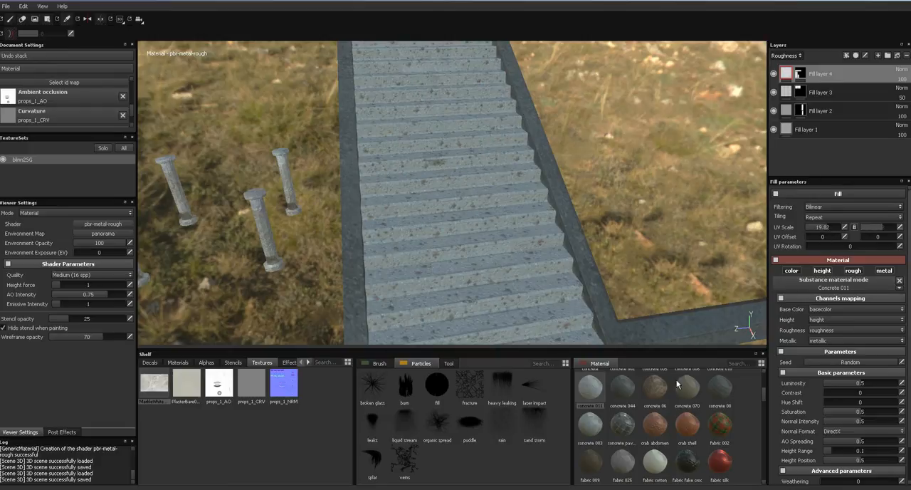
# - Replace the stair fill layer's material with Concrete 044 and browse the other concrete materials
pyautogui.moveTo(649, 386); pyautogui.dragTo(634, 280)
pyautogui.click(623, 386)
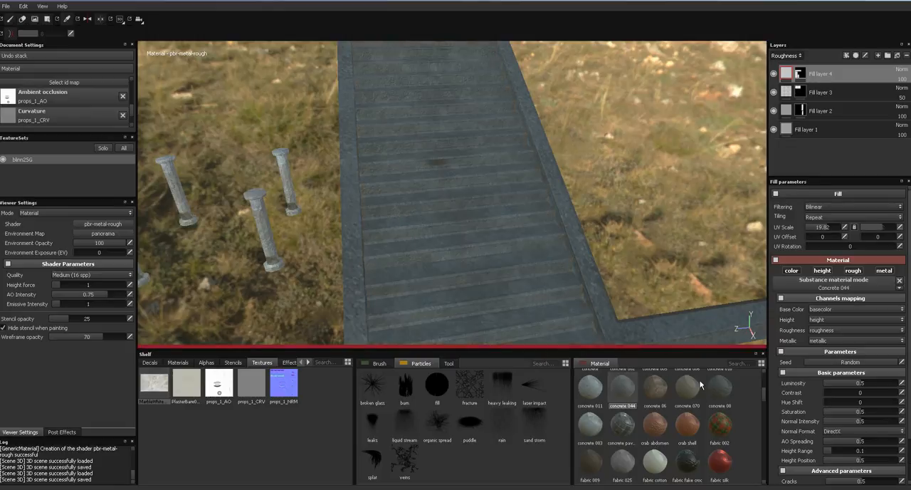
pyautogui.scroll(2, 761, 399)
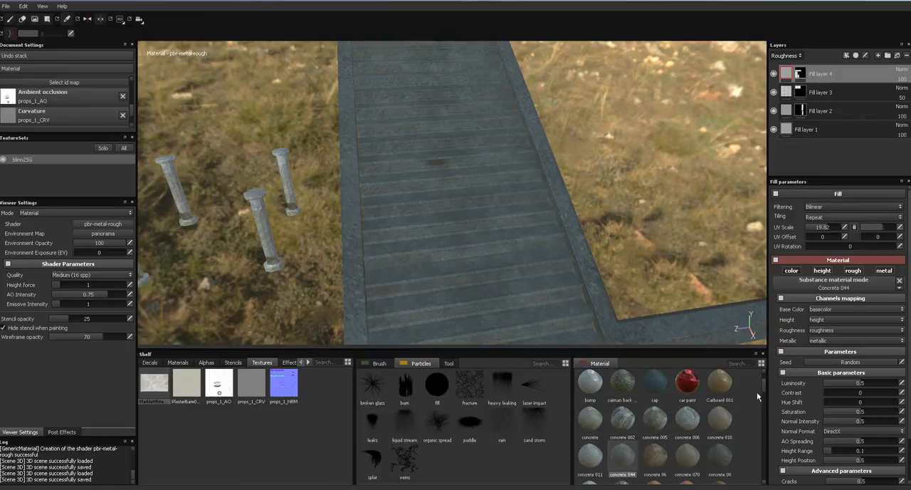
# - Try the Concrete 010, 083, 002, 005 and 006 materials in turn on the stair fill layer
pyautogui.click(716, 422)
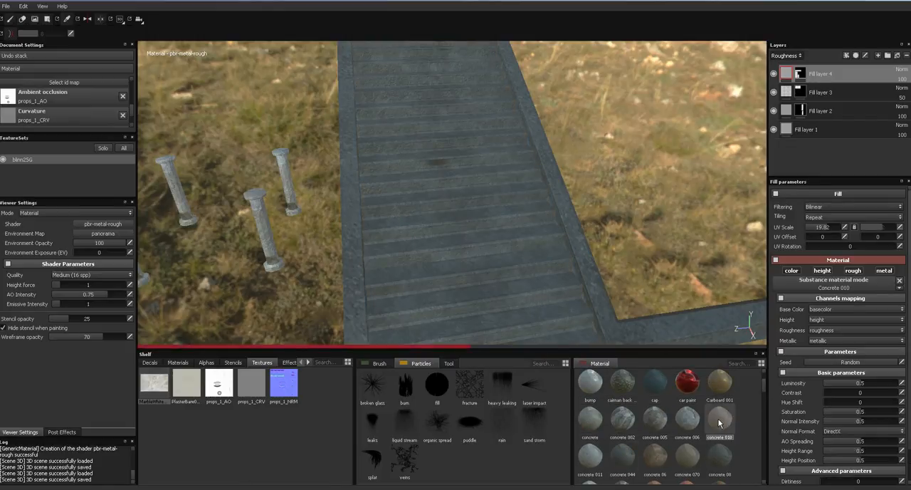
pyautogui.click(596, 420)
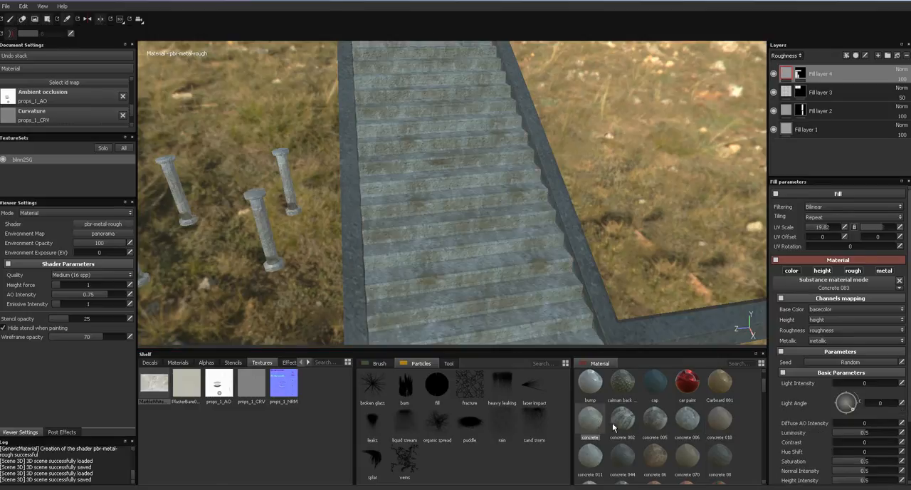
pyautogui.click(620, 421)
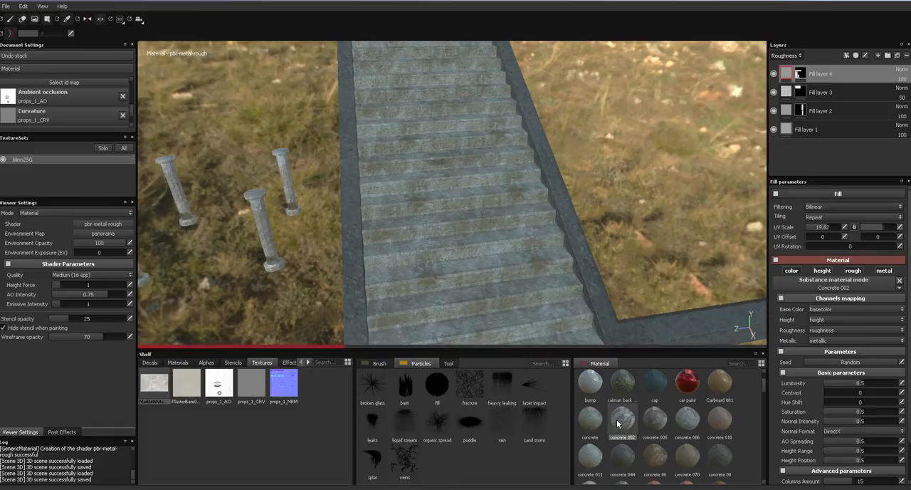
pyautogui.click(657, 420)
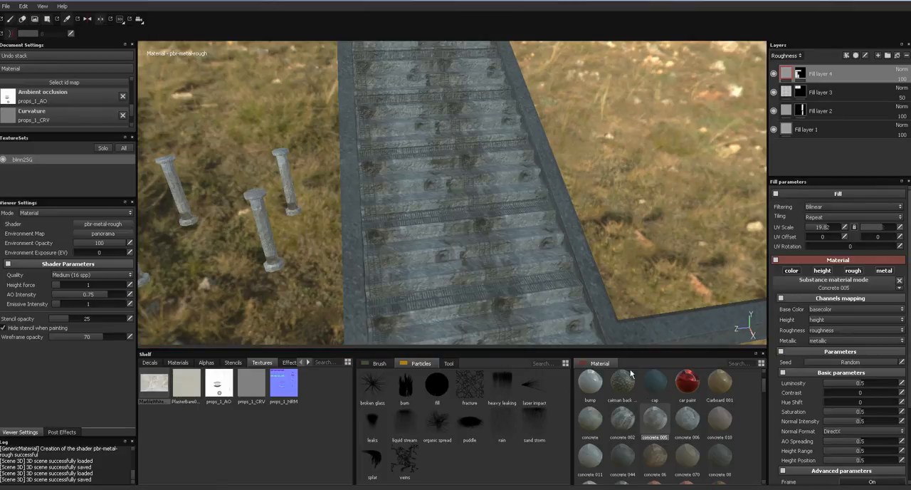
pyautogui.click(686, 424)
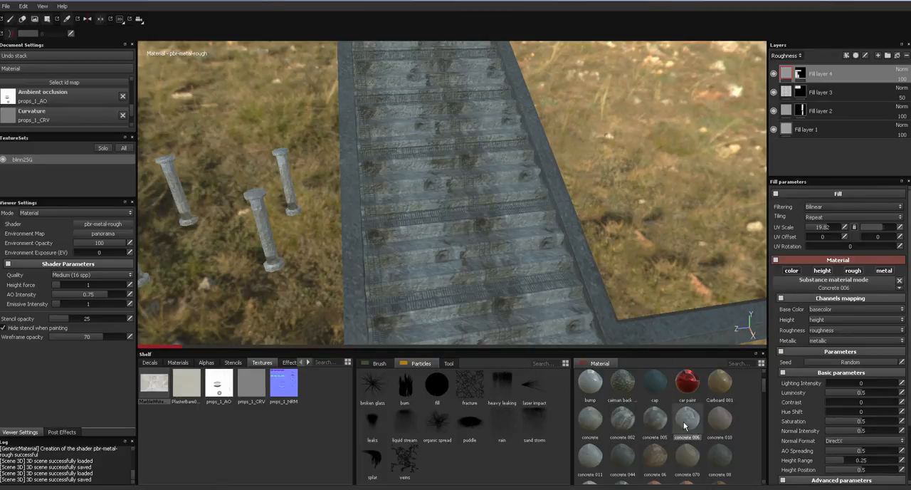
pyautogui.moveTo(682, 425)
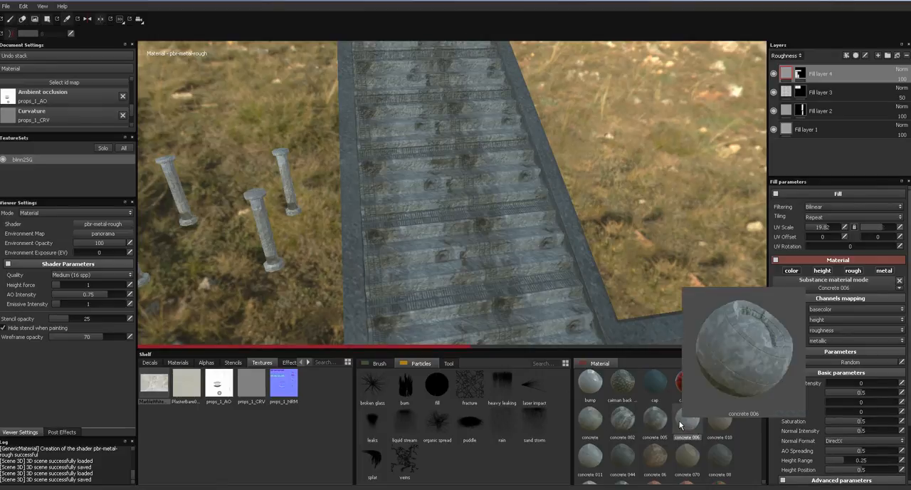
# - Try linked UV scales of 32 and 17.21 for the Concrete 006 material on the stairs
pyautogui.keyDown('alt'); pyautogui.moveTo(643, 342); pyautogui.dragTo(568, 267); pyautogui.keyUp('alt')
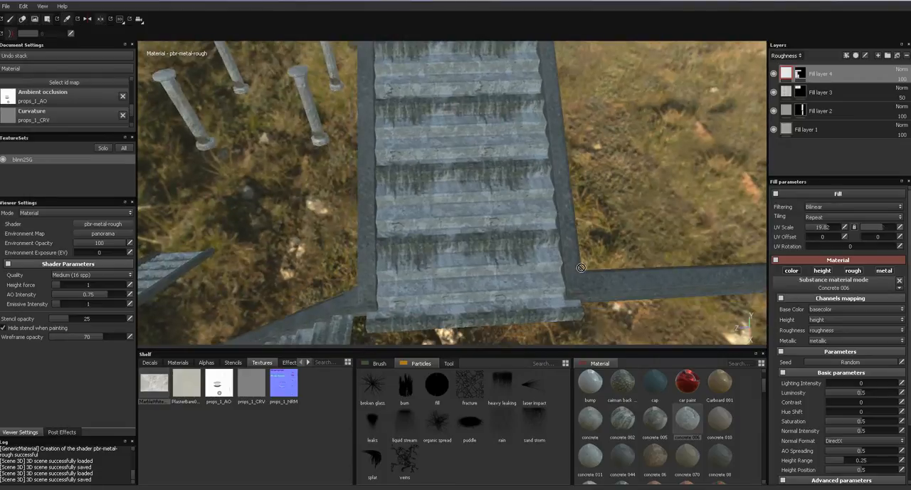
pyautogui.moveTo(831, 231); pyautogui.dragTo(843, 231)
pyautogui.keyDown('alt'); pyautogui.moveTo(578, 251); pyautogui.dragTo(662, 312); pyautogui.keyUp('alt')
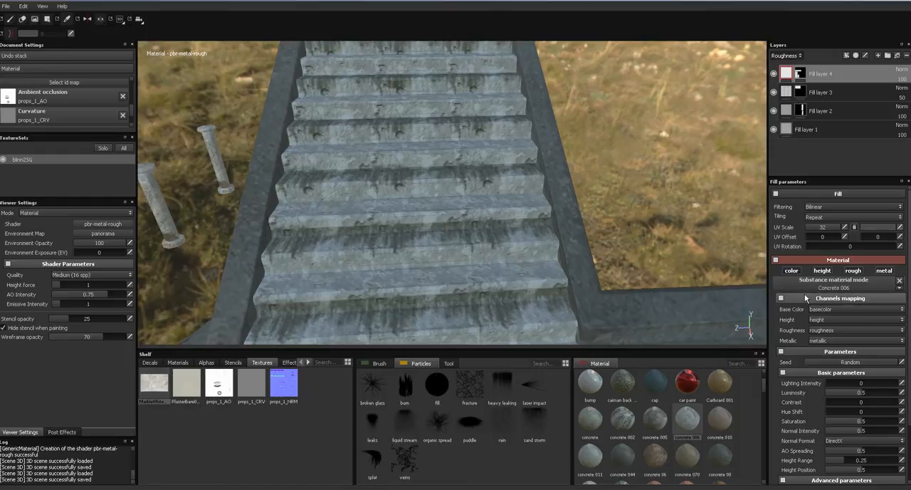
pyautogui.click(825, 228)
# - Apply the Concrete pavement material to the stair fill layer and check it on the steps from several angles
pyautogui.scroll(-3, 764, 388)
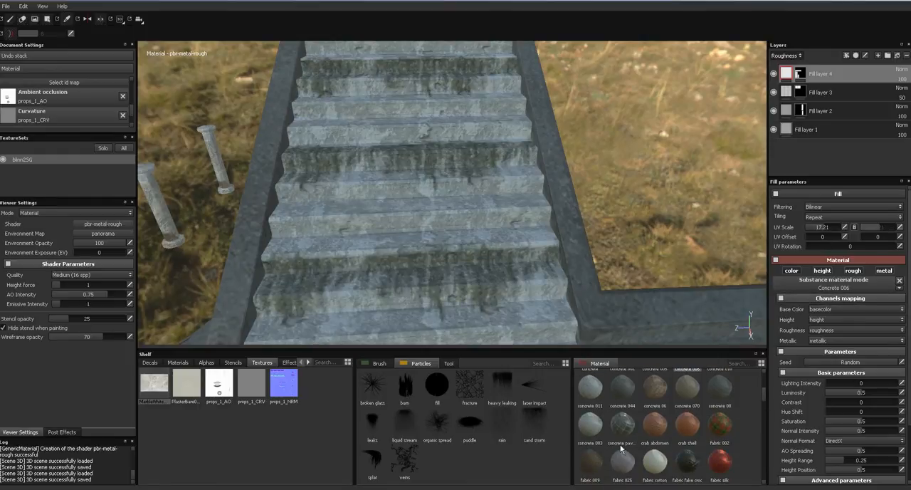
pyautogui.click(624, 427)
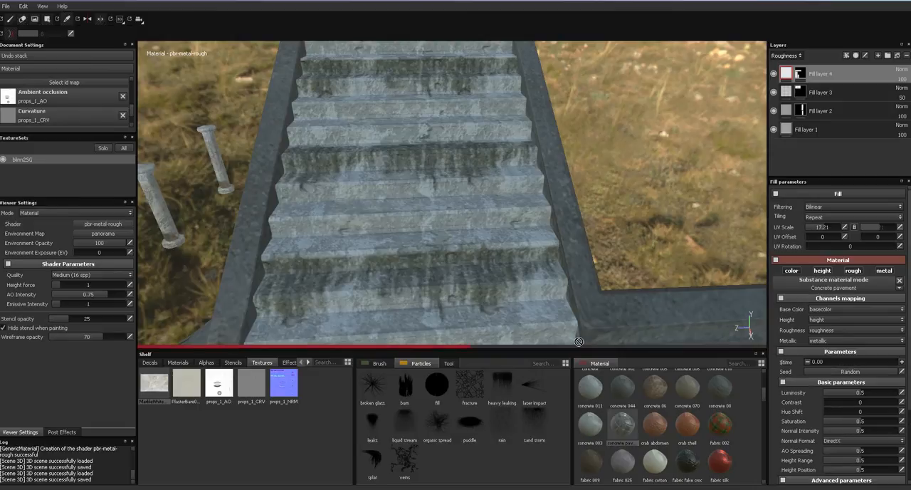
pyautogui.keyDown('alt'); pyautogui.moveTo(564, 287); pyautogui.dragTo(604, 265); pyautogui.keyUp('alt')
pyautogui.keyDown('alt'); pyautogui.moveTo(631, 269); pyautogui.dragTo(670, 67, button='right'); pyautogui.keyUp('alt')
pyautogui.keyDown('alt'); pyautogui.moveTo(572, 171); pyautogui.dragTo(661, 246); pyautogui.keyUp('alt')
pyautogui.keyDown('alt'); pyautogui.moveTo(660, 245); pyautogui.dragTo(637, 162, button='middle'); pyautogui.keyUp('alt')
pyautogui.keyDown('alt'); pyautogui.moveTo(637, 162); pyautogui.dragTo(453, 158); pyautogui.keyUp('alt')
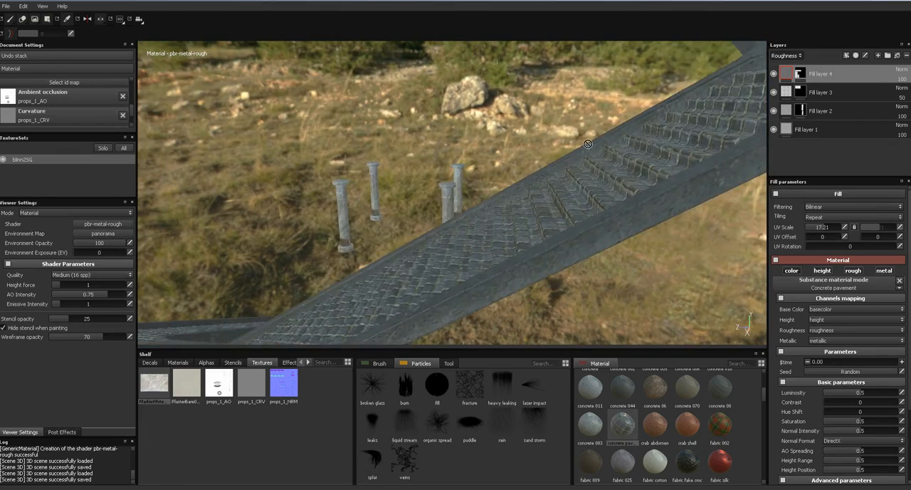
pyautogui.keyDown('alt'); pyautogui.moveTo(589, 149); pyautogui.dragTo(539, 158, button='middle'); pyautogui.keyUp('alt')
pyautogui.keyDown('alt'); pyautogui.moveTo(539, 159); pyautogui.dragTo(539, 244, button='right'); pyautogui.keyUp('alt')
pyautogui.keyDown('alt'); pyautogui.moveTo(550, 196); pyautogui.dragTo(556, 282, button='right'); pyautogui.keyUp('alt')
# - Try linked UV scales of 16, 15, 20 and 32 for the pavement material on the stair fill layer
pyautogui.click(855, 228)
pyautogui.click(837, 228)
pyautogui.write('16')
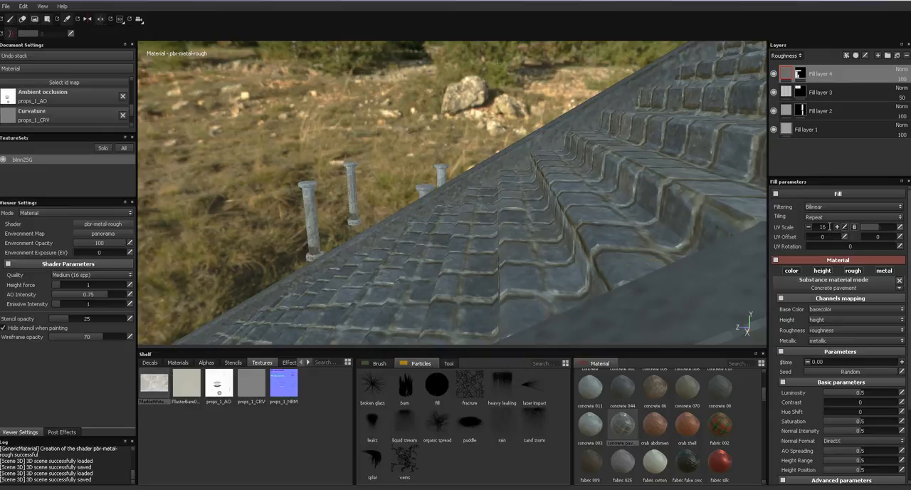
pyautogui.press('BackSpace')
pyautogui.write('5')
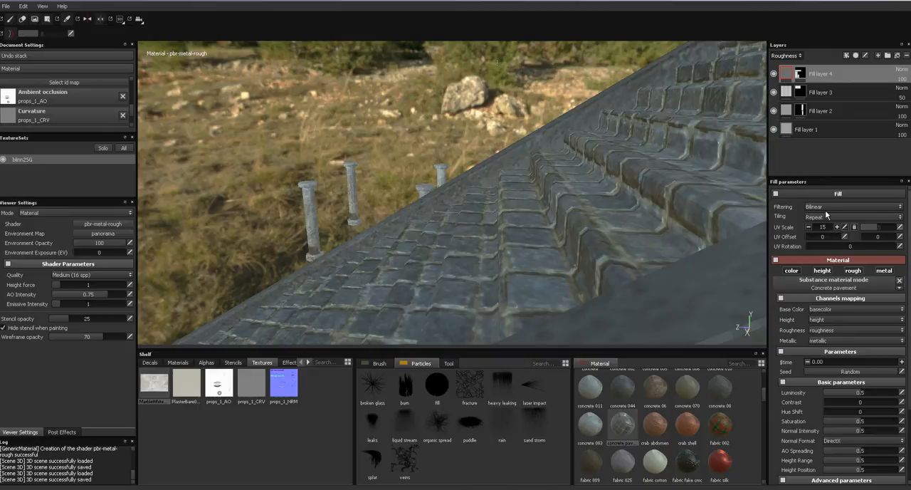
pyautogui.press('BackSpace')
pyautogui.write('20')
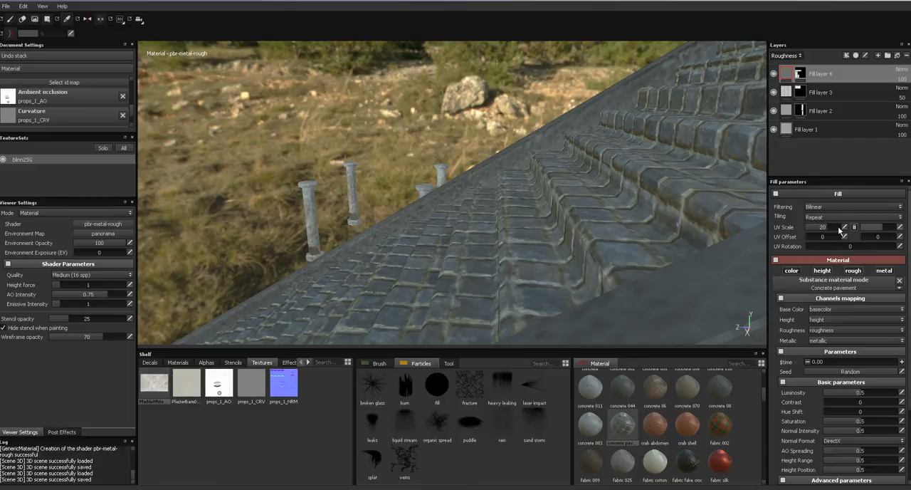
pyautogui.moveTo(827, 227); pyautogui.dragTo(844, 228)
# - Examine the size and alignment of the pavement tiles on the stair treads and risers from several angles
pyautogui.keyDown('alt'); pyautogui.moveTo(611, 188); pyautogui.dragTo(788, 220); pyautogui.keyUp('alt')
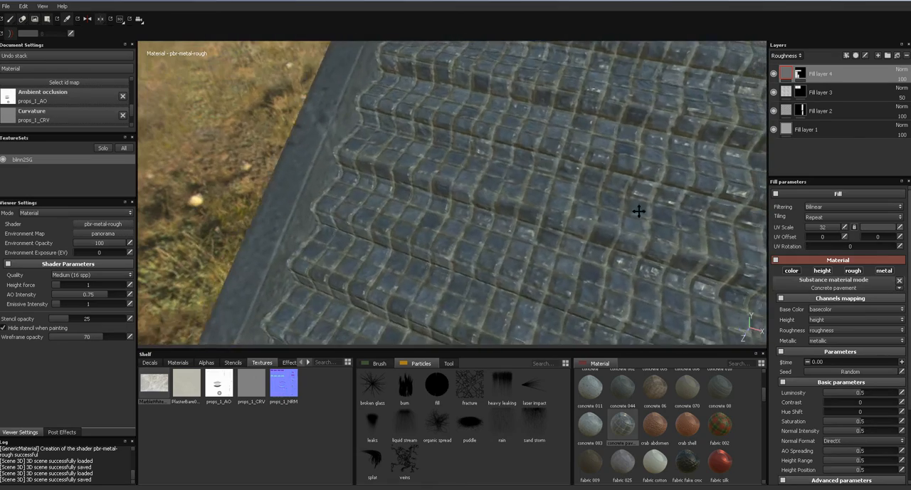
pyautogui.keyDown('alt'); pyautogui.moveTo(660, 214); pyautogui.dragTo(595, 168, button='middle'); pyautogui.keyUp('alt')
pyautogui.keyDown('alt'); pyautogui.moveTo(594, 168); pyautogui.dragTo(542, 106, button='right'); pyautogui.keyUp('alt')
pyautogui.keyDown('alt'); pyautogui.moveTo(542, 106); pyautogui.dragTo(605, 112, button='middle'); pyautogui.keyUp('alt')
pyautogui.moveTo(588, 171)
pyautogui.keyDown('alt'); pyautogui.mouseDown()
pyautogui.moveTo(588, 143)
pyautogui.moveTo(569, 117)
pyautogui.moveTo(578, 178)
pyautogui.mouseUp(); pyautogui.keyUp('alt')
pyautogui.moveTo(578, 178)
pyautogui.keyDown('alt'); pyautogui.mouseDown(button='middle')
pyautogui.moveTo(590, 203)
pyautogui.moveTo(574, 184)
pyautogui.mouseUp(button='middle'); pyautogui.keyUp('alt')
pyautogui.moveTo(573, 184)
pyautogui.keyDown('alt'); pyautogui.mouseDown()
pyautogui.moveTo(544, 167)
pyautogui.moveTo(563, 181)
pyautogui.mouseUp(); pyautogui.keyUp('alt')
pyautogui.keyDown('alt'); pyautogui.moveTo(562, 182); pyautogui.dragTo(523, 227, button='middle'); pyautogui.keyUp('alt')
pyautogui.keyDown('alt'); pyautogui.moveTo(569, 165); pyautogui.dragTo(619, 181, button='right'); pyautogui.keyUp('alt')
pyautogui.keyDown('alt'); pyautogui.moveTo(619, 182); pyautogui.dragTo(562, 232, button='middle'); pyautogui.keyUp('alt')
pyautogui.keyDown('alt'); pyautogui.moveTo(563, 232); pyautogui.dragTo(654, 267, button='right'); pyautogui.keyUp('alt')
# - Set the stair fill layer's linked UV scale to 20
pyautogui.click(829, 228)
pyautogui.moveTo(829, 229); pyautogui.dragTo(831, 231)
pyautogui.click(844, 229)
pyautogui.write('20')
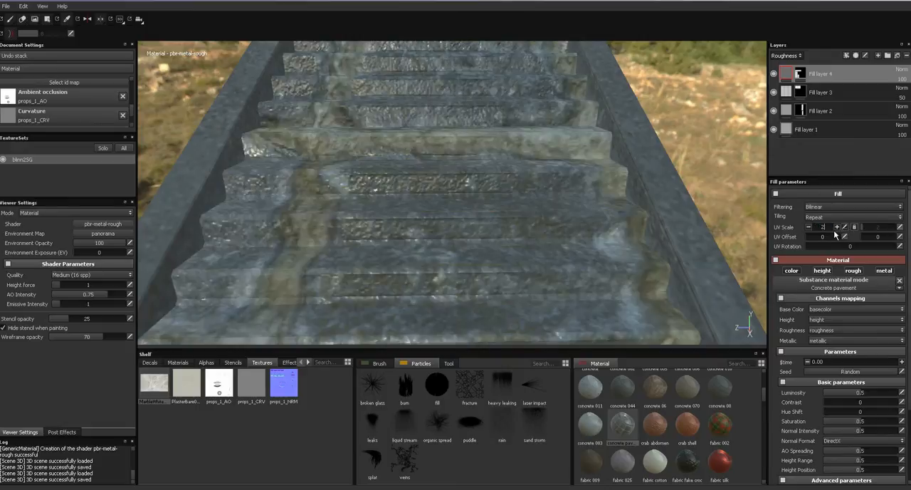
pyautogui.press('Return')
# - Change the pavement material's tiles color to white
pyautogui.scroll(-5, 868, 342)
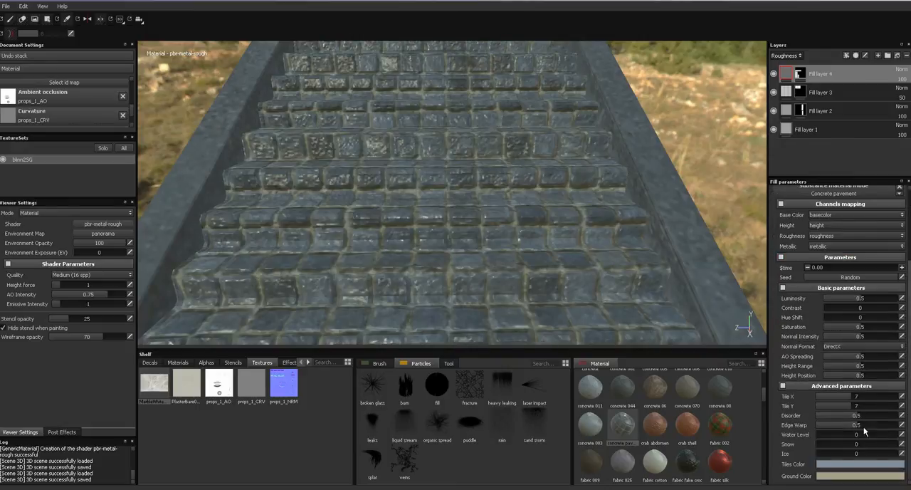
pyautogui.click(826, 463)
pyautogui.moveTo(759, 410); pyautogui.dragTo(747, 385)
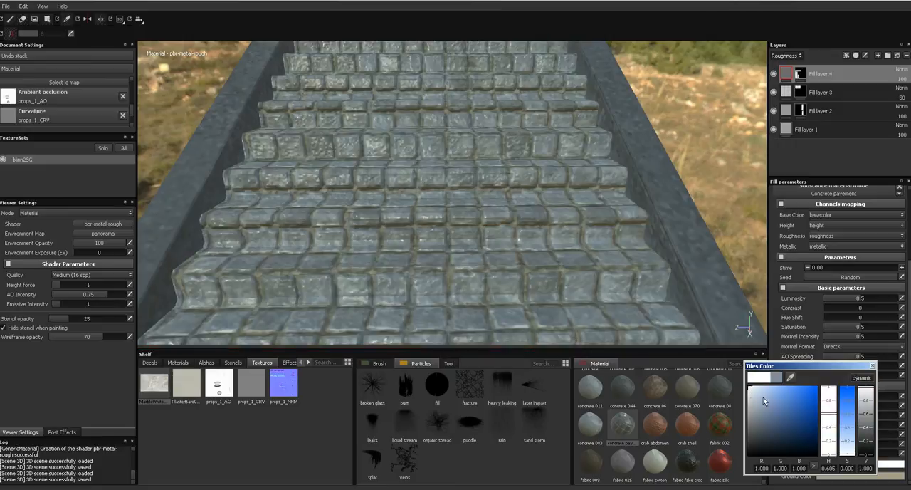
pyautogui.click(873, 366)
# - Change the pavement material's ground color between the tiles to black
pyautogui.keyDown('alt'); pyautogui.moveTo(659, 299); pyautogui.dragTo(640, 206); pyautogui.keyUp('alt')
pyautogui.keyDown('alt'); pyautogui.moveTo(641, 207); pyautogui.dragTo(590, 96, button='right'); pyautogui.keyUp('alt')
pyautogui.keyDown('alt'); pyautogui.moveTo(571, 183); pyautogui.dragTo(609, 197); pyautogui.keyUp('alt')
pyautogui.keyDown('alt'); pyautogui.moveTo(610, 196); pyautogui.dragTo(600, 337, button='right'); pyautogui.keyUp('alt')
pyautogui.keyDown('alt'); pyautogui.moveTo(587, 209); pyautogui.dragTo(582, 354, button='right'); pyautogui.keyUp('alt')
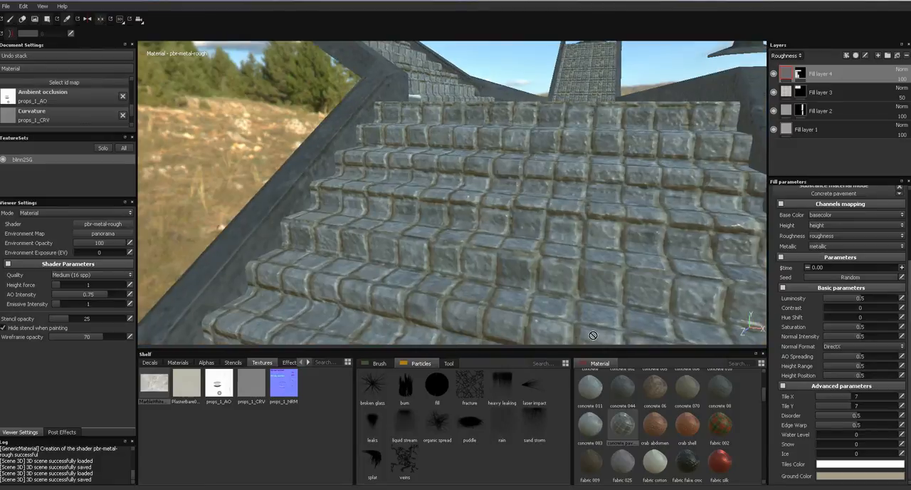
pyautogui.click(818, 476)
pyautogui.moveTo(761, 432); pyautogui.dragTo(743, 451)
pyautogui.moveTo(858, 453); pyautogui.dragTo(858, 455)
pyautogui.click(866, 367)
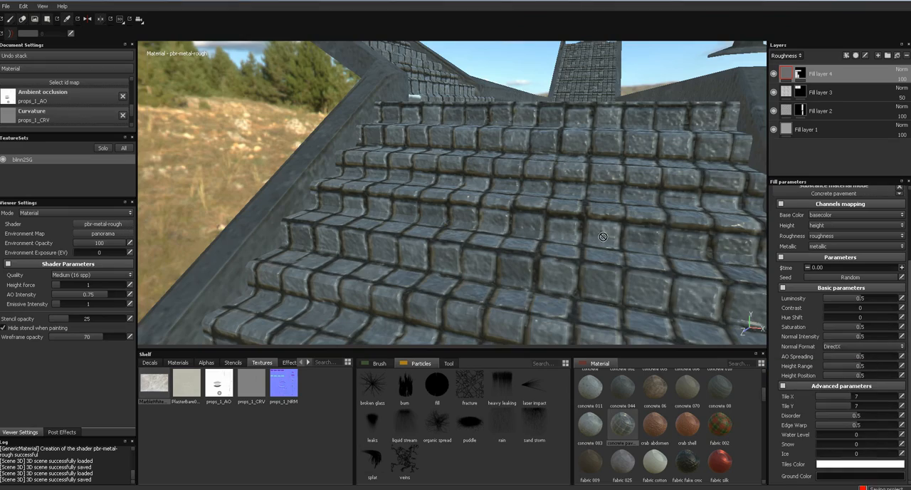
# - Set the pavement's edge warp to 0.61, try snow amounts of 0.33 and 0.58, and return snow to 0
pyautogui.keyDown('alt'); pyautogui.moveTo(607, 257); pyautogui.dragTo(553, 330); pyautogui.keyUp('alt')
pyautogui.scroll(4, 553, 330)
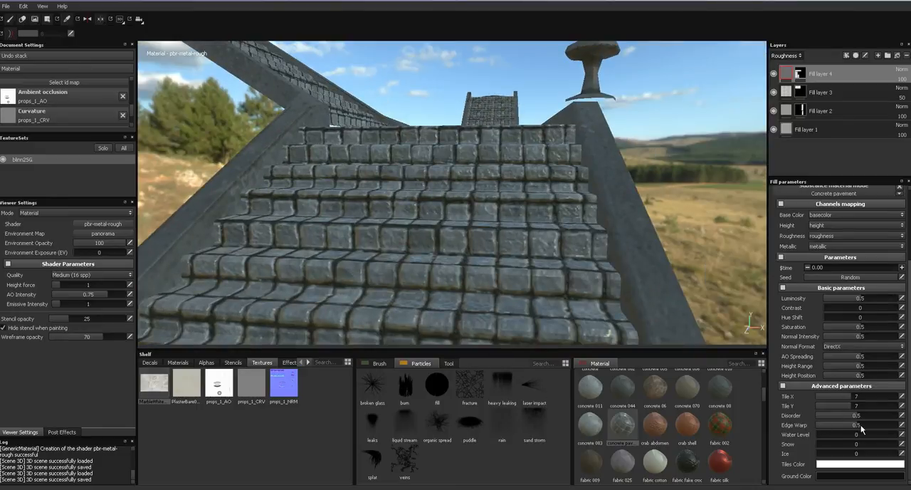
pyautogui.moveTo(866, 428); pyautogui.dragTo(866, 429)
pyautogui.click(844, 446)
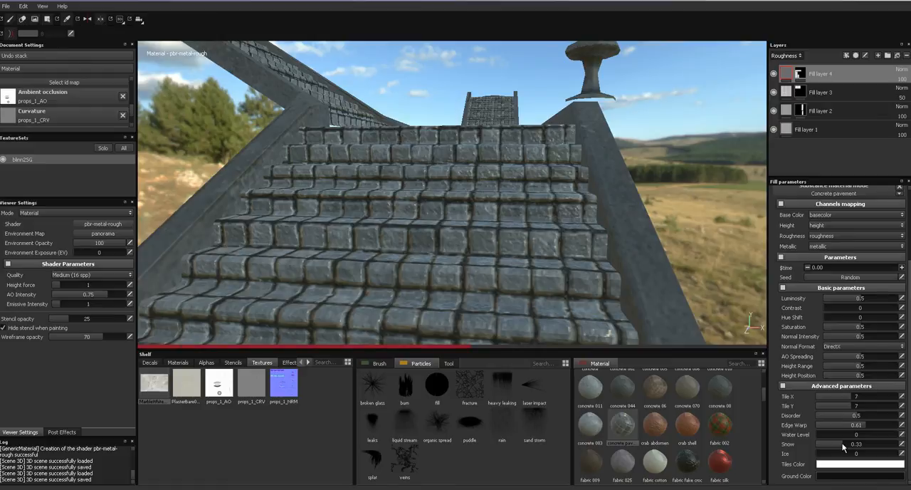
pyautogui.moveTo(854, 447); pyautogui.dragTo(864, 447)
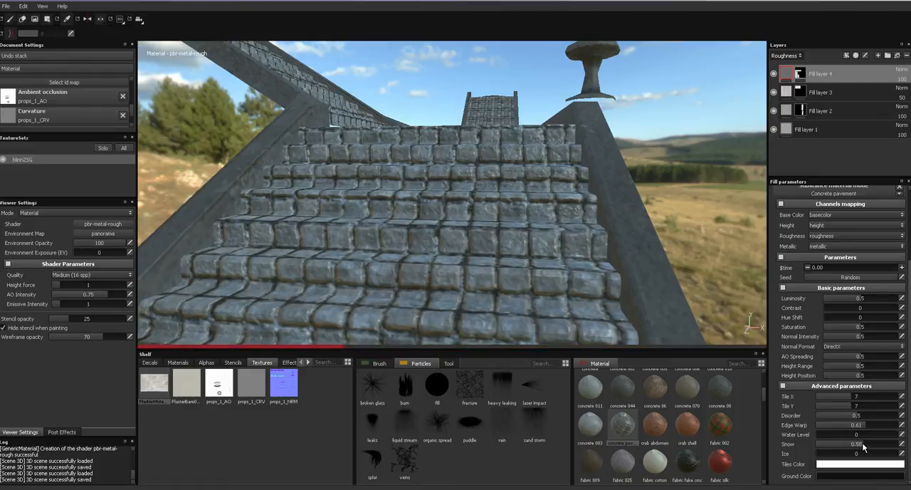
pyautogui.keyDown('alt'); pyautogui.moveTo(605, 225); pyautogui.dragTo(755, 206); pyautogui.keyUp('alt')
pyautogui.moveTo(841, 448); pyautogui.dragTo(813, 445)
# - Set the pavement's water level to 0.39 and inspect the whole staircase
pyautogui.click(823, 435)
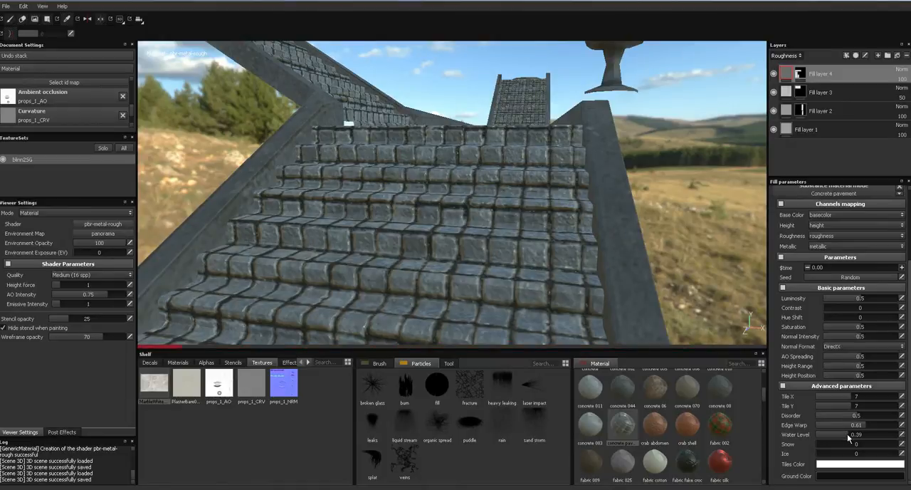
pyautogui.keyDown('alt'); pyautogui.moveTo(629, 253); pyautogui.dragTo(505, 266); pyautogui.keyUp('alt')
pyautogui.keyDown('alt'); pyautogui.moveTo(641, 229); pyautogui.dragTo(590, 221, button='middle'); pyautogui.keyUp('alt')
pyautogui.keyDown('alt'); pyautogui.moveTo(590, 221); pyautogui.dragTo(492, 211); pyautogui.keyUp('alt')
pyautogui.keyDown('alt'); pyautogui.moveTo(492, 210); pyautogui.dragTo(471, 449, button='right'); pyautogui.keyUp('alt')
pyautogui.keyDown('alt'); pyautogui.moveTo(495, 216); pyautogui.dragTo(484, 196); pyautogui.keyUp('alt')
pyautogui.keyDown('alt'); pyautogui.moveTo(485, 199); pyautogui.dragTo(456, 106, button='right'); pyautogui.keyUp('alt')
pyautogui.keyDown('alt'); pyautogui.moveTo(491, 271); pyautogui.dragTo(488, 218, button='right'); pyautogui.keyUp('alt')
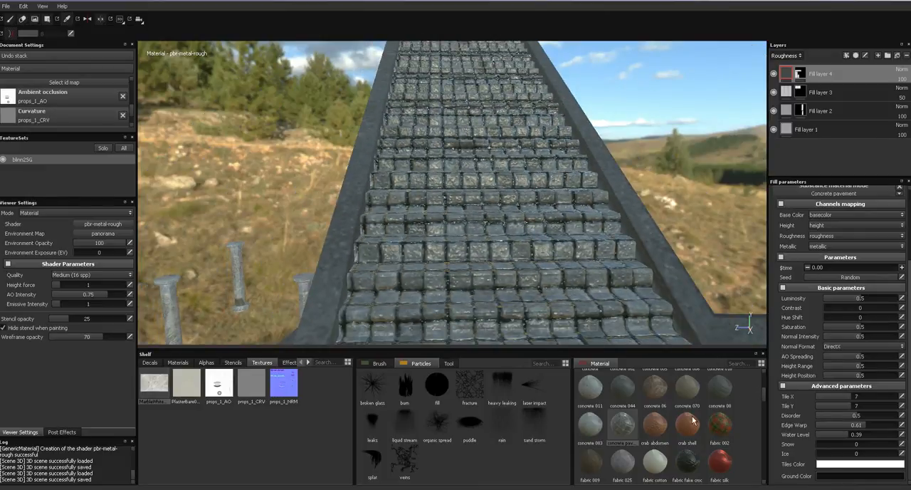
# - Try the ground tile materials Tiles 002, 003, 008, 011 and 025 in turn on the stair fill layer
pyautogui.moveTo(764, 391); pyautogui.dragTo(765, 406)
pyautogui.click(690, 443)
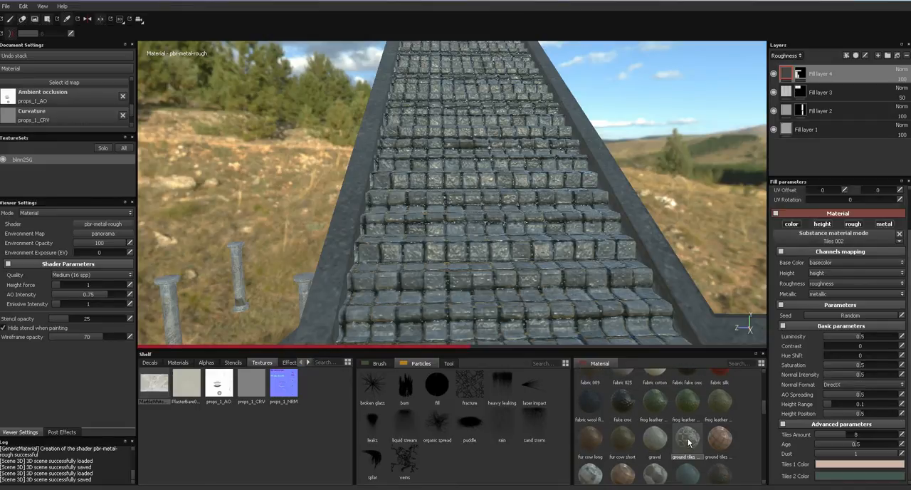
pyautogui.click(717, 441)
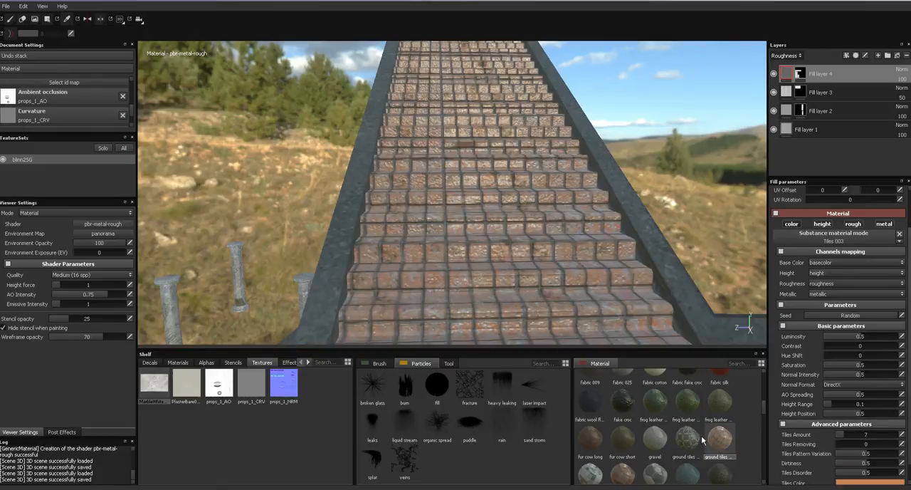
pyautogui.click(591, 476)
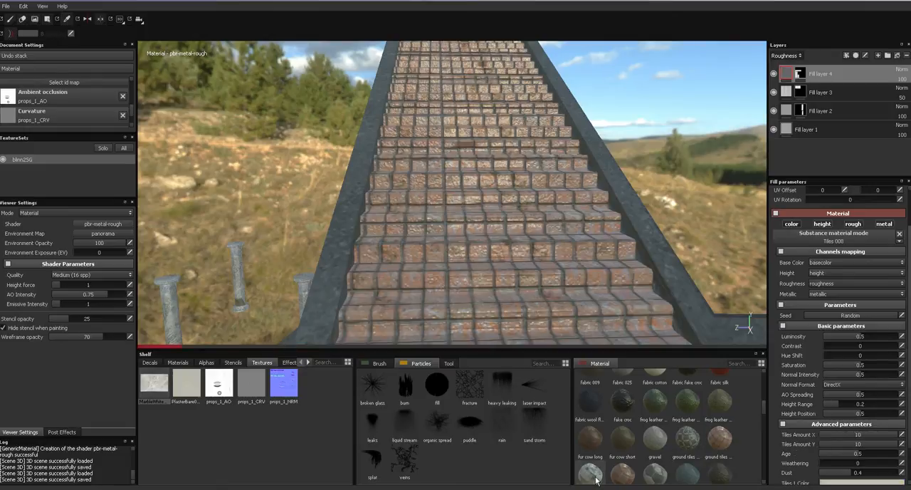
pyautogui.click(623, 464)
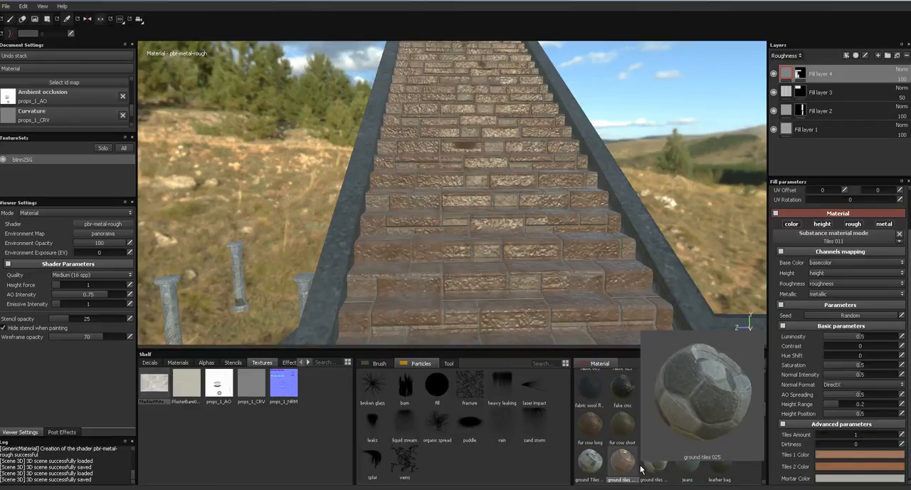
pyautogui.click(653, 470)
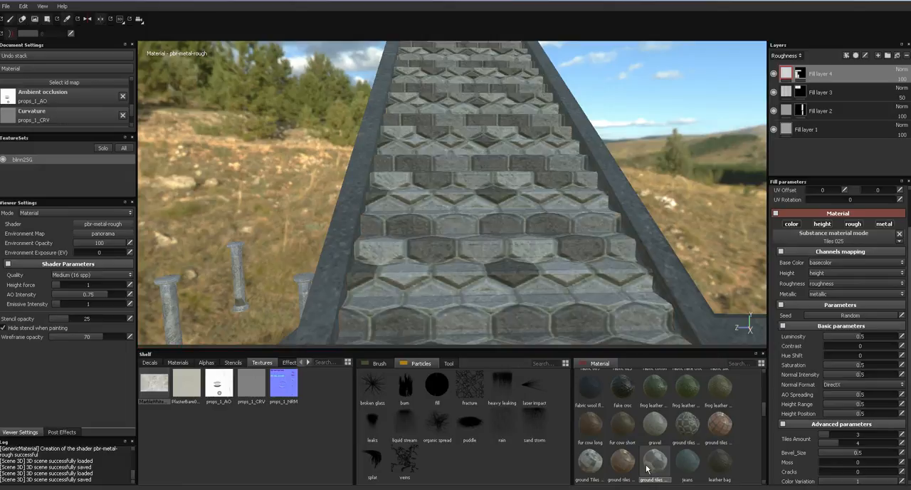
# - Browse the remaining shelf materials and try Wood planks on the stair fill layer
pyautogui.moveTo(764, 406); pyautogui.dragTo(763, 429)
pyautogui.moveTo(764, 439); pyautogui.dragTo(763, 477)
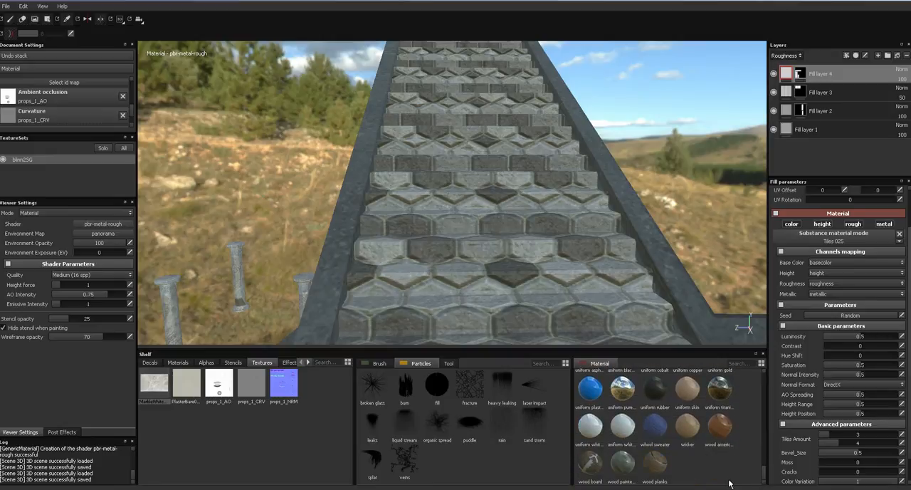
pyautogui.click(655, 467)
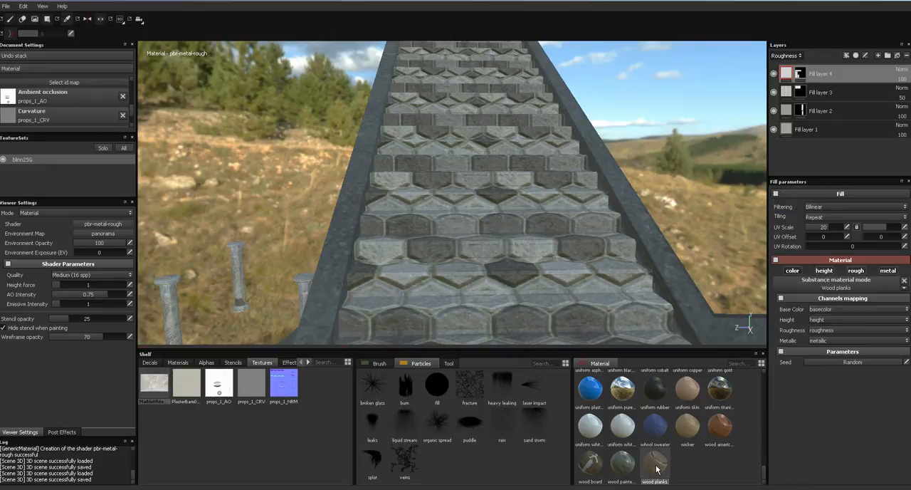
# - Apply the Tiles 011 ground tile material to the stair fill layer and check the steps from the side and front
pyautogui.moveTo(764, 473); pyautogui.dragTo(765, 412)
pyautogui.click(624, 430)
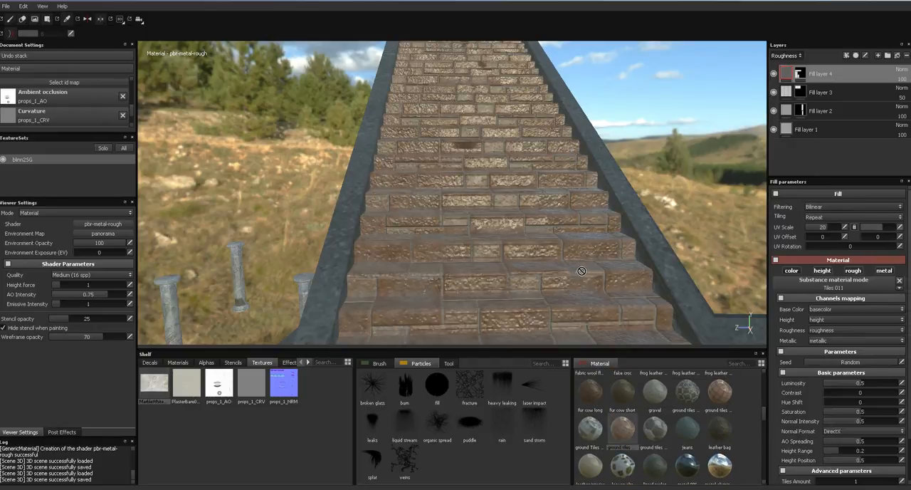
pyautogui.moveTo(625, 430); pyautogui.dragTo(556, 268)
pyautogui.keyDown('alt'); pyautogui.moveTo(674, 188); pyautogui.dragTo(466, 318, button='middle'); pyautogui.keyUp('alt')
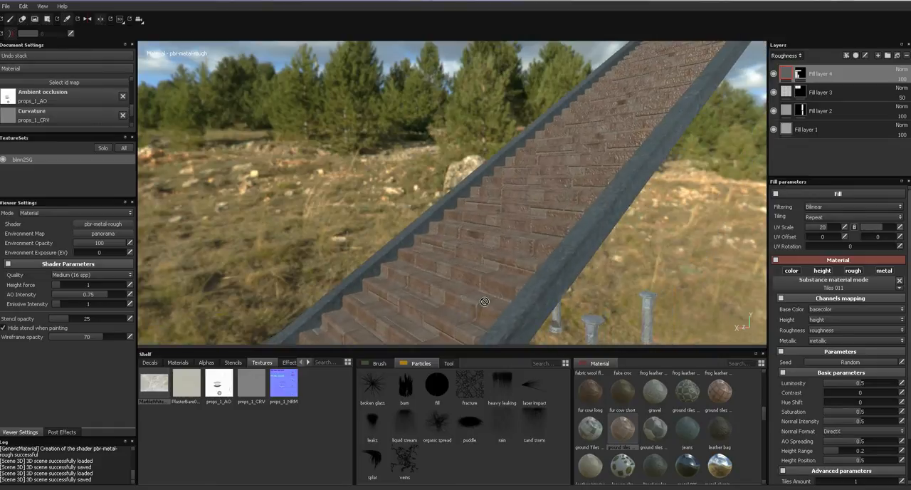
pyautogui.keyDown('alt'); pyautogui.moveTo(569, 273); pyautogui.dragTo(782, 298); pyautogui.keyUp('alt')
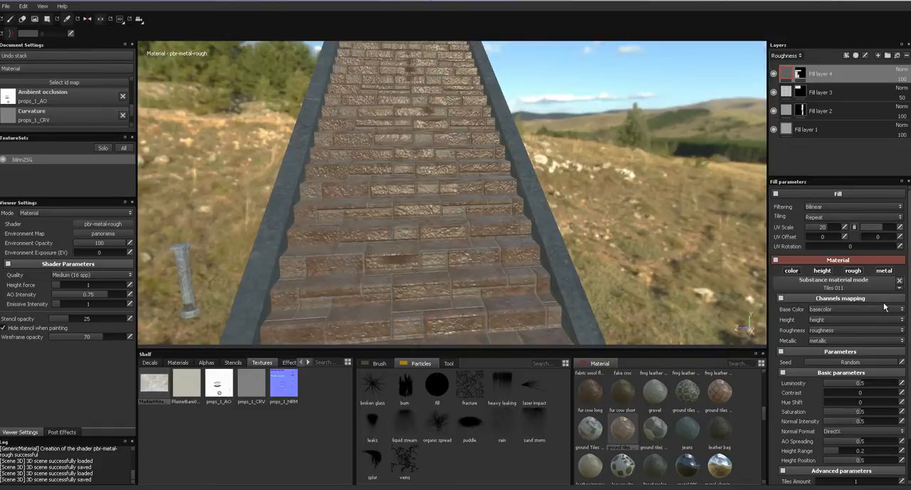
# - Remove the Tiles 011 material from the stair fill layer, reapply it and check the steps from an angle
pyautogui.click(899, 282)
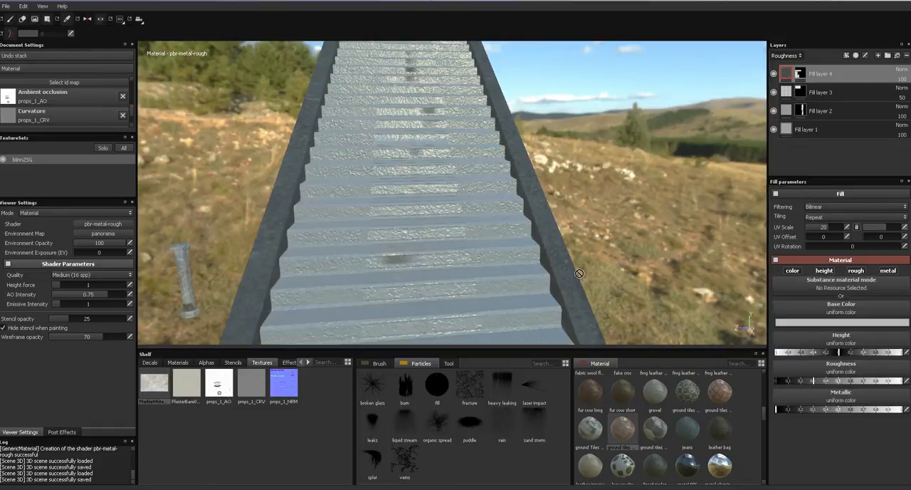
pyautogui.click(624, 429)
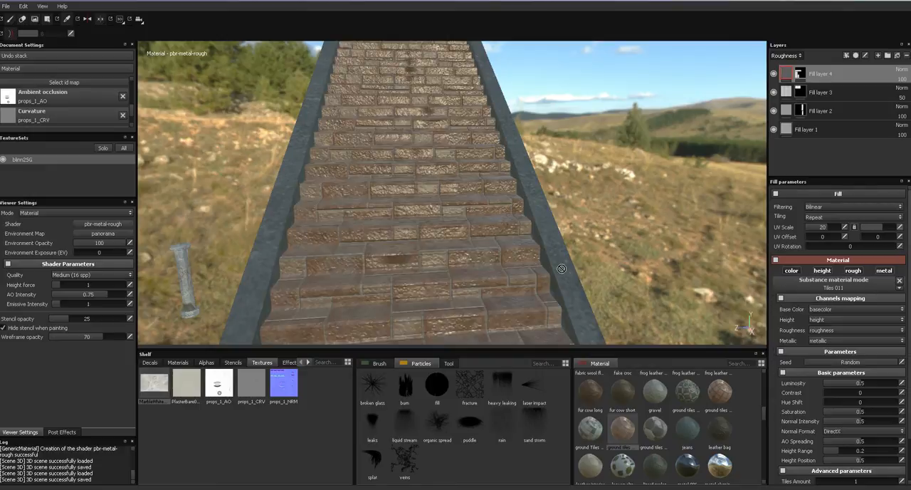
pyautogui.keyDown('alt'); pyautogui.moveTo(535, 247); pyautogui.dragTo(593, 217); pyautogui.keyUp('alt')
pyautogui.keyDown('alt'); pyautogui.moveTo(591, 207); pyautogui.dragTo(559, 382, button='right'); pyautogui.keyUp('alt')
pyautogui.keyDown('alt'); pyautogui.moveTo(562, 178); pyautogui.dragTo(482, 306); pyautogui.keyUp('alt')
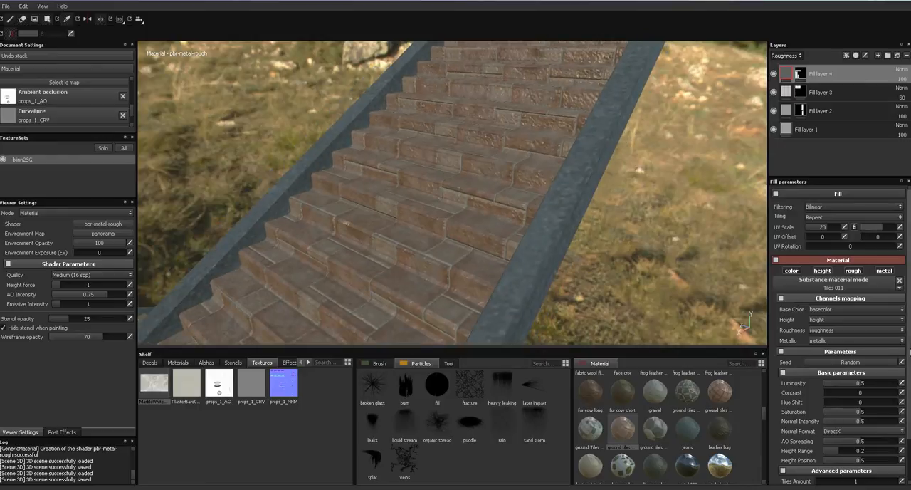
# - Randomize the seed of the Tiles 011 material on the stairs
pyautogui.scroll(-3, 854, 399)
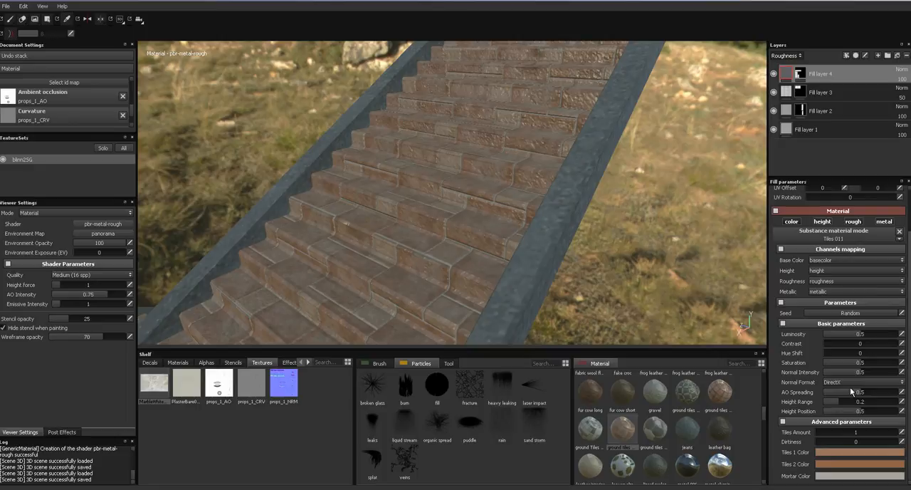
pyautogui.keyDown('alt'); pyautogui.moveTo(562, 297); pyautogui.dragTo(730, 247, button='middle'); pyautogui.keyUp('alt')
pyautogui.click(849, 315)
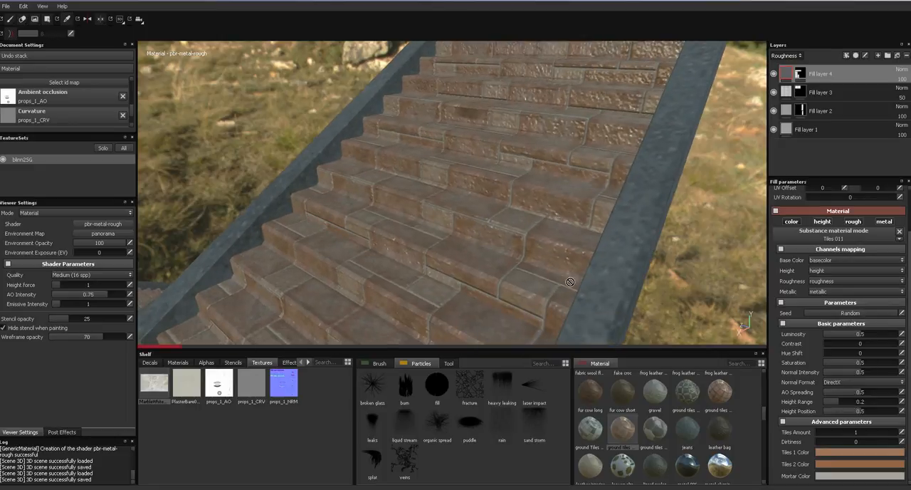
pyautogui.keyDown('alt'); pyautogui.moveTo(571, 285); pyautogui.dragTo(618, 273); pyautogui.keyUp('alt')
# - Set the Tiles 1 colour to near-white (0.959) and the Tiles 2 colour to light grey (0.871, 0.863, 0.859)
pyautogui.click(820, 452)
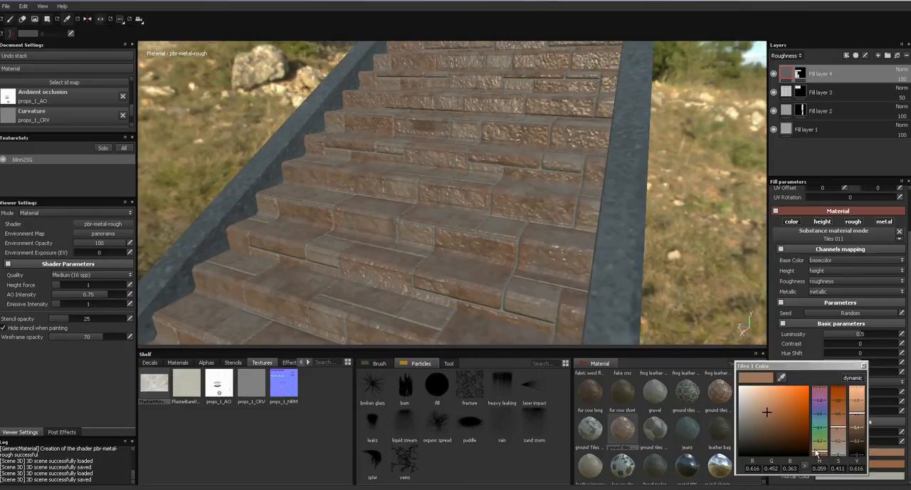
pyautogui.moveTo(755, 412); pyautogui.dragTo(741, 394)
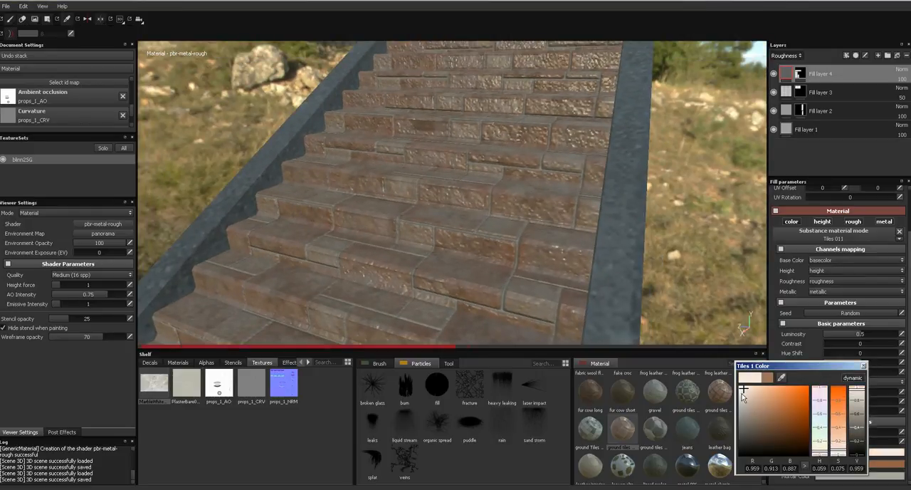
pyautogui.click(864, 366)
pyautogui.click(860, 464)
pyautogui.moveTo(766, 414); pyautogui.dragTo(748, 400)
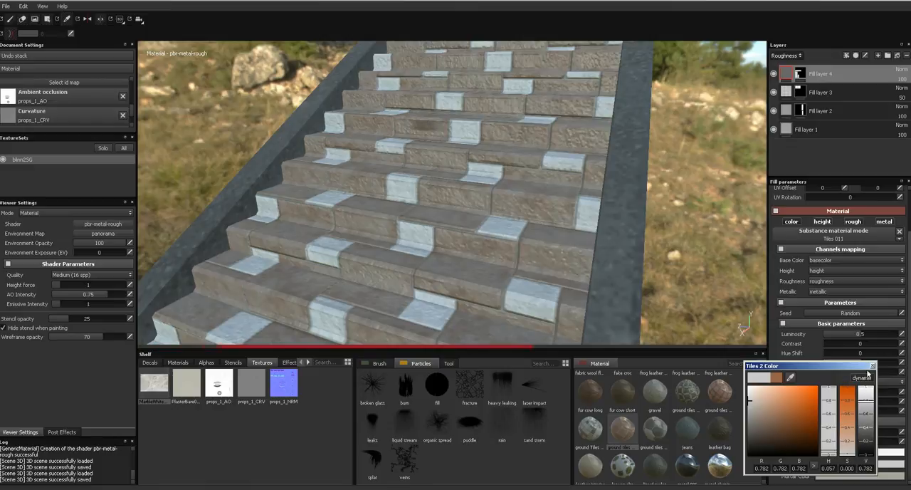
pyautogui.click(749, 395)
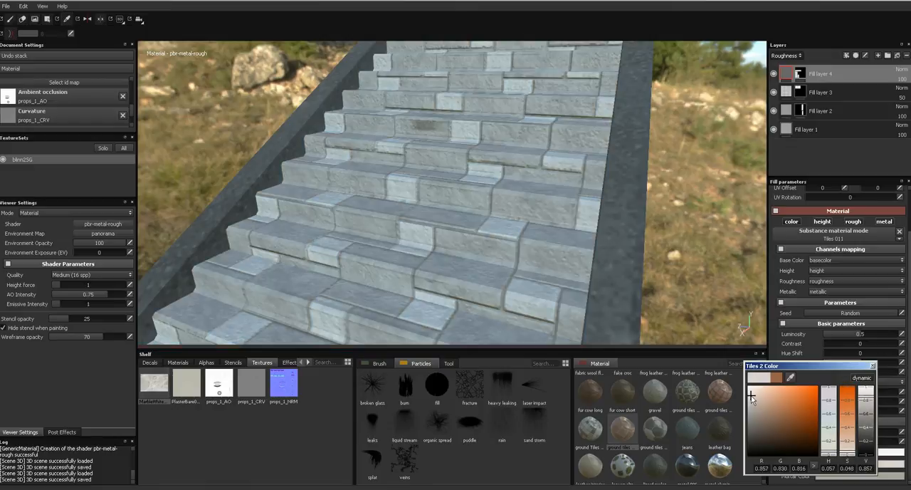
pyautogui.click(874, 367)
# - Examine the recoloured stone tiles along the whole staircase, both from a distance and up close
pyautogui.keyDown('alt'); pyautogui.moveTo(579, 235); pyautogui.dragTo(605, 239); pyautogui.keyUp('alt')
pyautogui.keyDown('alt'); pyautogui.moveTo(605, 238); pyautogui.dragTo(603, 74, button='right'); pyautogui.keyUp('alt')
pyautogui.keyDown('alt'); pyautogui.moveTo(574, 261); pyautogui.dragTo(598, 136, button='right'); pyautogui.keyUp('alt')
pyautogui.keyDown('alt'); pyautogui.moveTo(563, 275); pyautogui.dragTo(595, 139, button='right'); pyautogui.keyUp('alt')
pyautogui.keyDown('alt'); pyautogui.moveTo(573, 211); pyautogui.dragTo(557, 180); pyautogui.keyUp('alt')
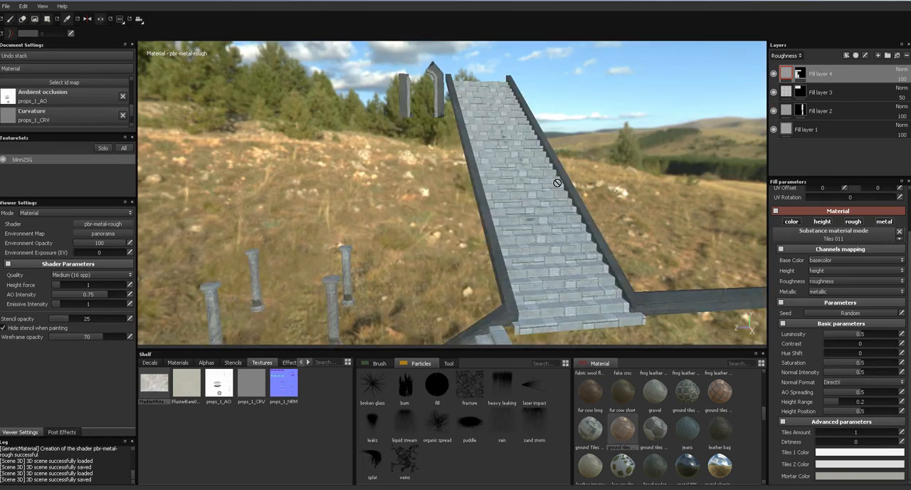
pyautogui.keyDown('alt'); pyautogui.moveTo(557, 180); pyautogui.dragTo(523, 182, button='middle'); pyautogui.keyUp('alt')
pyautogui.keyDown('alt'); pyautogui.moveTo(523, 182); pyautogui.dragTo(520, 354, button='right'); pyautogui.keyUp('alt')
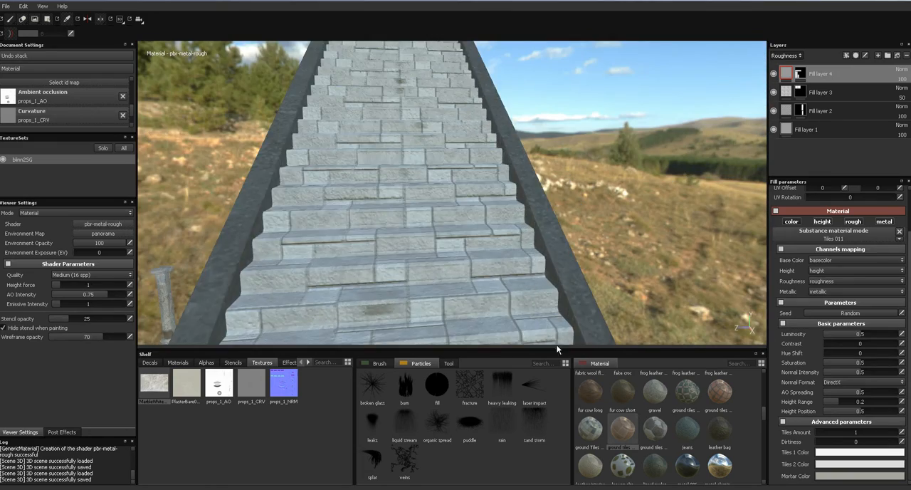
# - Apply the Gravel material to the stair fill layer, set its UV scale to 32 and check the steps
pyautogui.click(659, 394)
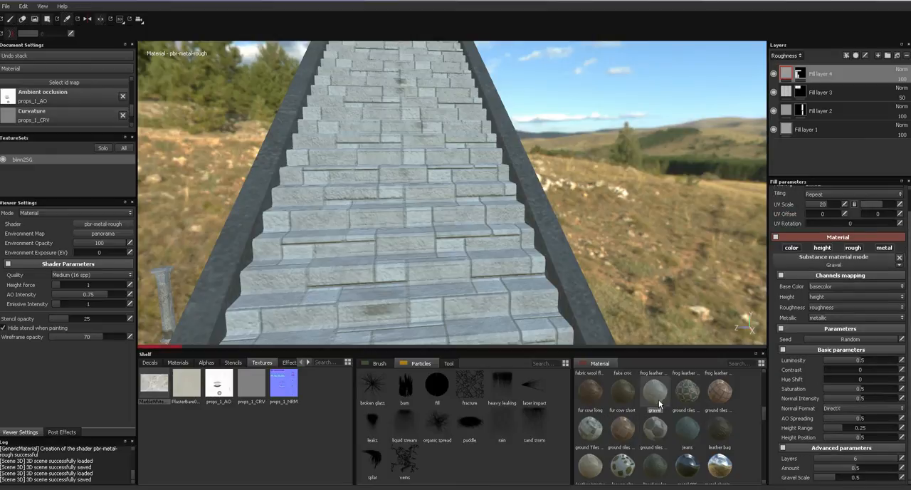
pyautogui.keyDown('alt'); pyautogui.moveTo(606, 85); pyautogui.dragTo(584, 153, button='right'); pyautogui.keyUp('alt')
pyautogui.keyDown('alt'); pyautogui.moveTo(562, 211); pyautogui.dragTo(570, 285); pyautogui.keyUp('alt')
pyautogui.keyDown('alt'); pyautogui.moveTo(598, 193); pyautogui.dragTo(619, 259, button='right'); pyautogui.keyUp('alt')
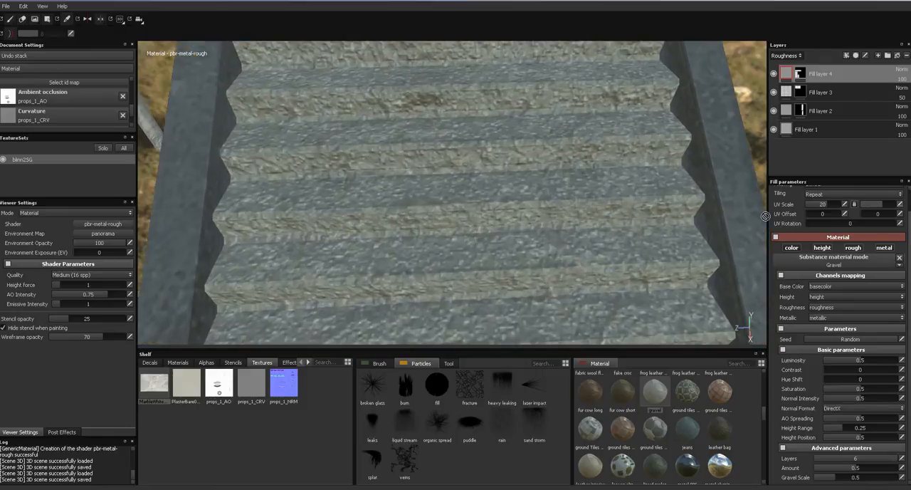
pyautogui.moveTo(834, 205); pyautogui.dragTo(843, 206)
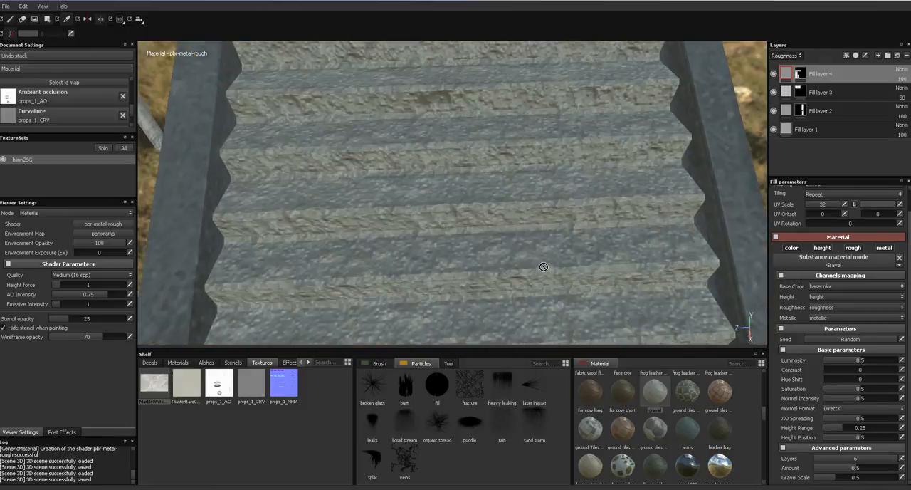
pyautogui.keyDown('alt'); pyautogui.moveTo(546, 262); pyautogui.dragTo(562, 274); pyautogui.keyUp('alt')
pyautogui.keyDown('alt'); pyautogui.moveTo(562, 275); pyautogui.dragTo(556, 240, button='right'); pyautogui.keyUp('alt')
pyautogui.keyDown('alt'); pyautogui.moveTo(556, 241); pyautogui.dragTo(549, 310); pyautogui.keyUp('alt')
pyautogui.keyDown('alt'); pyautogui.moveTo(550, 310); pyautogui.dragTo(559, 322, button='right'); pyautogui.keyUp('alt')
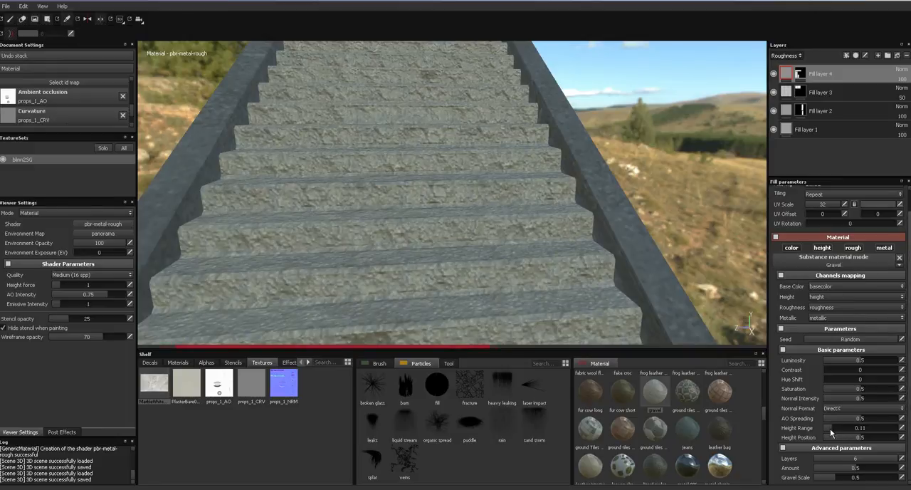
# - Set the gravel's AO spreading to 0.7 and its height range to 0.04
pyautogui.keyDown('alt'); pyautogui.moveTo(646, 286); pyautogui.dragTo(652, 325); pyautogui.keyUp('alt')
pyautogui.keyDown('alt'); pyautogui.moveTo(653, 325); pyautogui.dragTo(663, 333, button='right'); pyautogui.keyUp('alt')
pyautogui.keyDown('alt'); pyautogui.moveTo(662, 333); pyautogui.dragTo(725, 309); pyautogui.keyUp('alt')
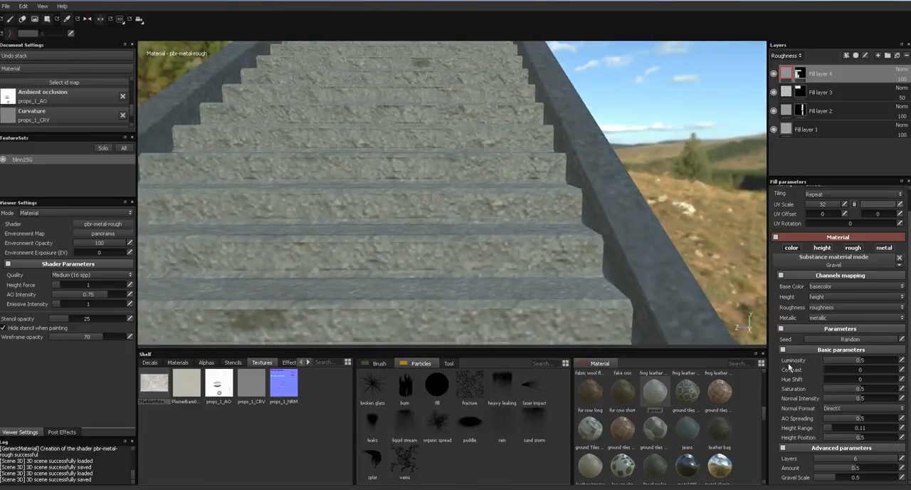
pyautogui.moveTo(868, 422); pyautogui.dragTo(876, 425)
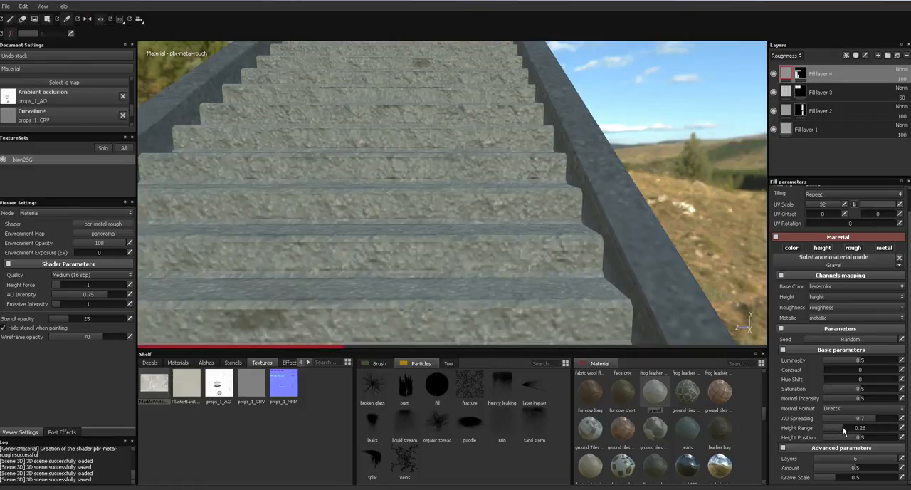
pyautogui.moveTo(835, 427); pyautogui.dragTo(829, 427)
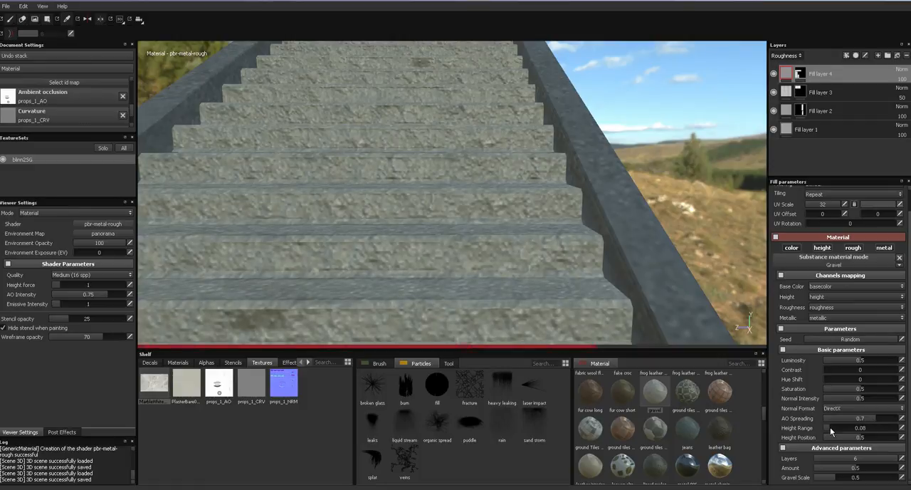
pyautogui.click(902, 428)
pyautogui.write('0.')
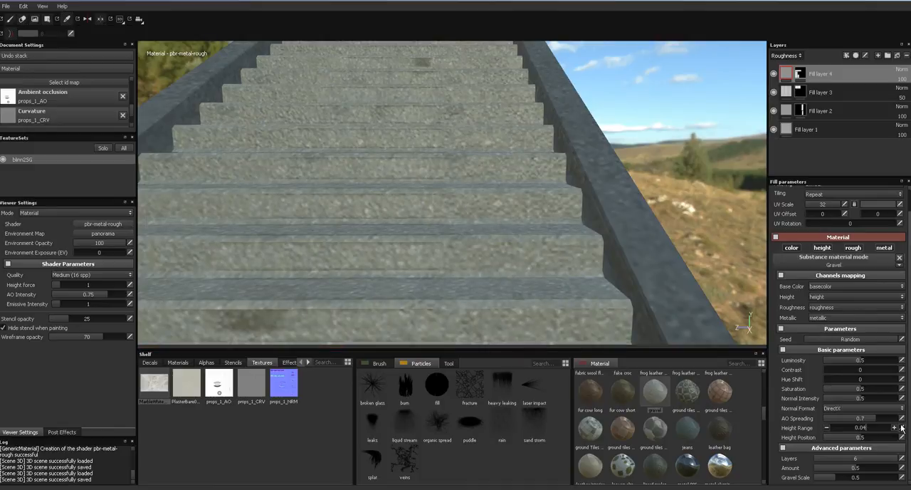
pyautogui.click(902, 428)
# - Set the gravel to 3 layers, gravel scale 0.72 and amount 0.58, checking the pattern in the base colour view
pyautogui.click(853, 460)
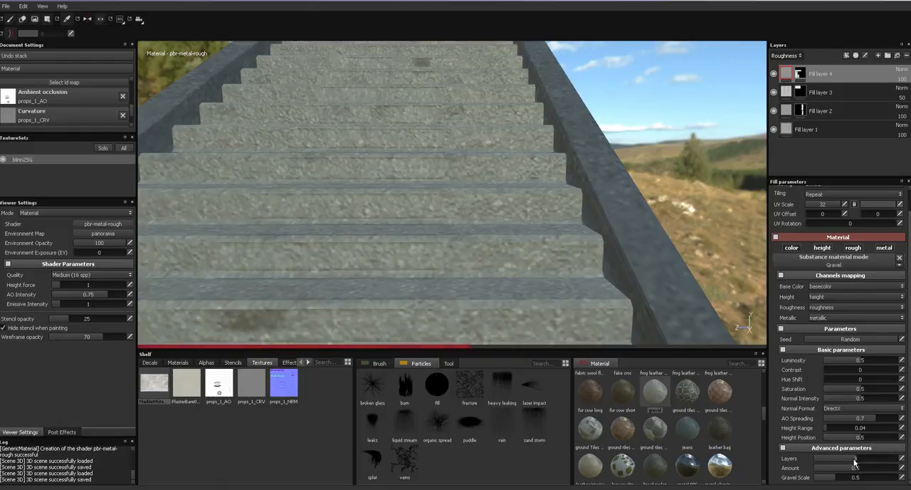
pyautogui.keyDown('alt'); pyautogui.moveTo(642, 294); pyautogui.dragTo(684, 339); pyautogui.keyUp('alt')
pyautogui.press('c')
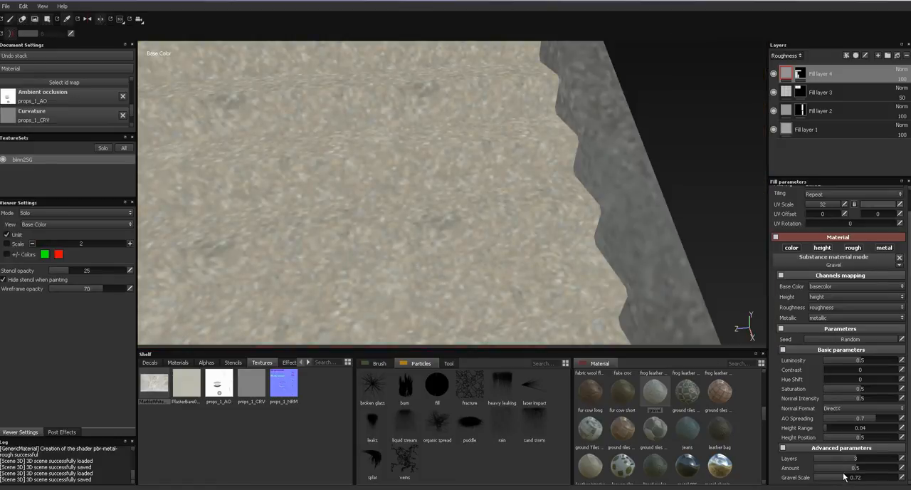
pyautogui.moveTo(832, 471); pyautogui.dragTo(852, 470)
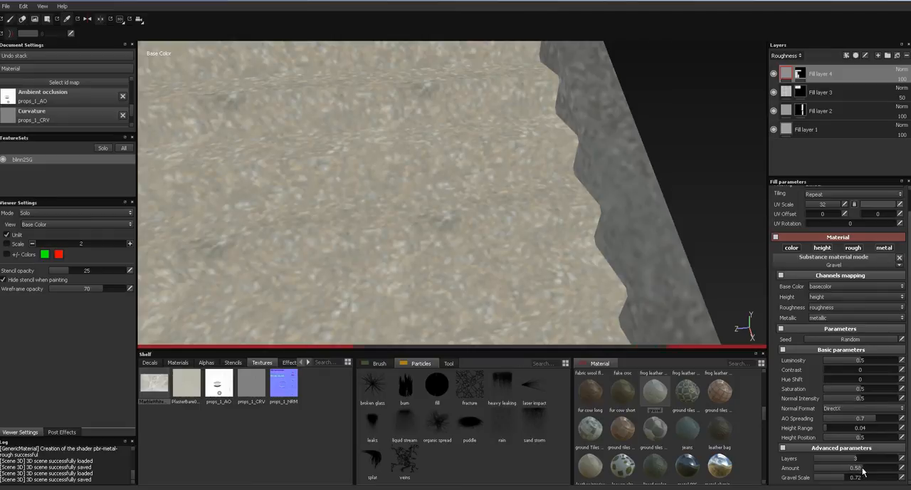
pyautogui.keyDown('alt'); pyautogui.moveTo(584, 264); pyautogui.dragTo(625, 206); pyautogui.keyUp('alt')
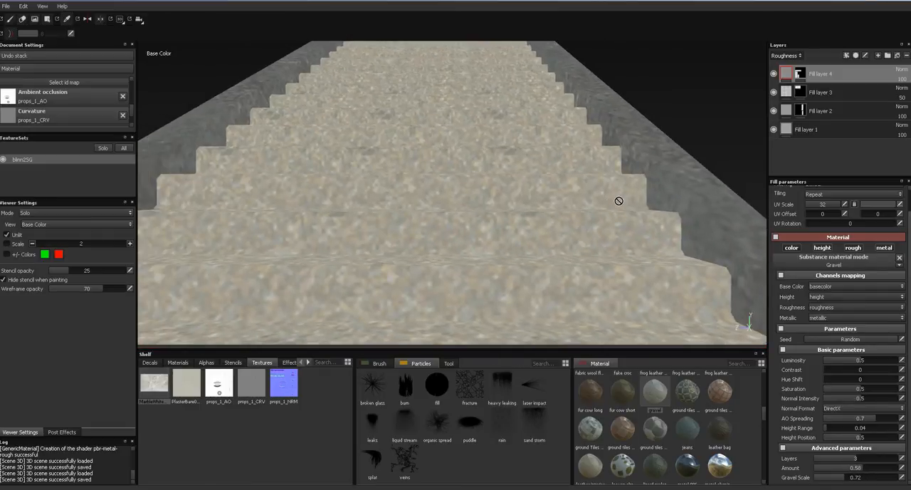
pyautogui.press('m')
# - Inspect the gravel stairs and disable the height, roughness and metallic channels so the fill layer affects only colour
pyautogui.keyDown('alt'); pyautogui.moveTo(564, 225); pyautogui.dragTo(606, 146); pyautogui.keyUp('alt')
pyautogui.keyDown('alt'); pyautogui.moveTo(573, 167); pyautogui.dragTo(574, 202, button='middle'); pyautogui.keyUp('alt')
pyautogui.keyDown('alt'); pyautogui.moveTo(575, 142); pyautogui.dragTo(552, 346, button='right'); pyautogui.keyUp('alt')
pyautogui.keyDown('alt'); pyautogui.moveTo(556, 128); pyautogui.dragTo(515, 275, button='right'); pyautogui.keyUp('alt')
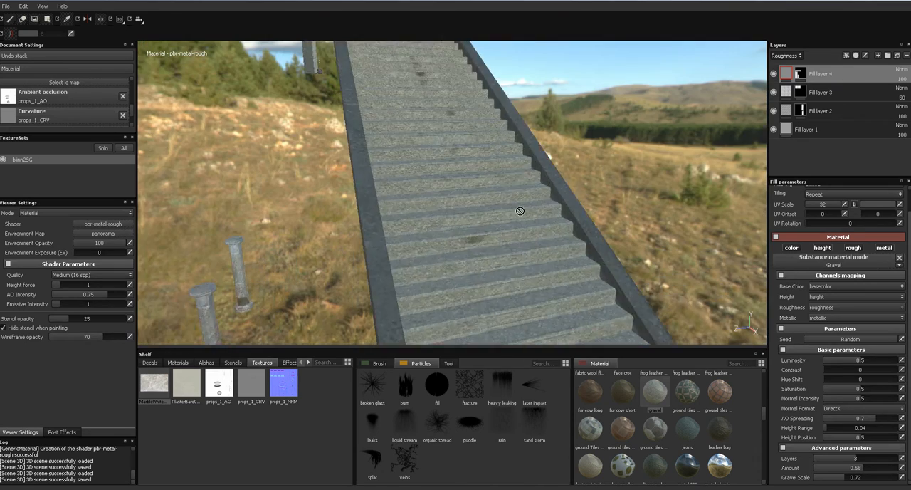
pyautogui.keyDown('alt'); pyautogui.moveTo(515, 274); pyautogui.dragTo(516, 307); pyautogui.keyUp('alt')
pyautogui.click(818, 247)
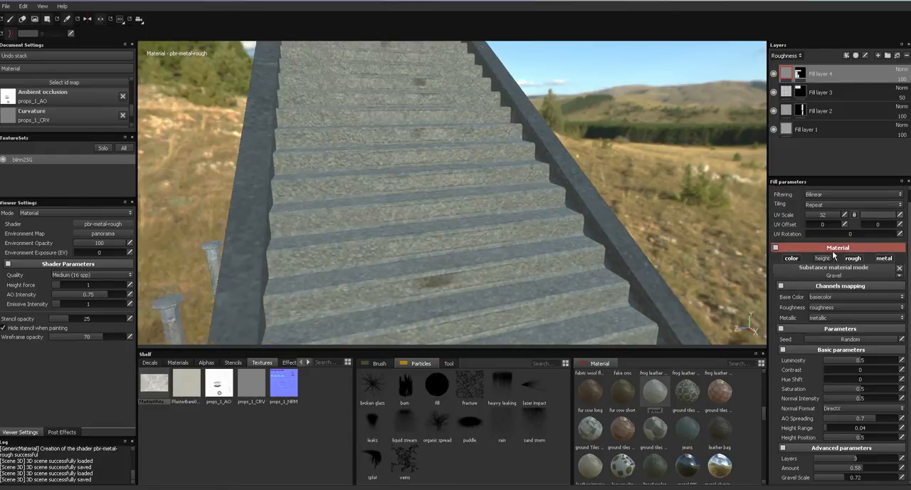
pyautogui.click(853, 259)
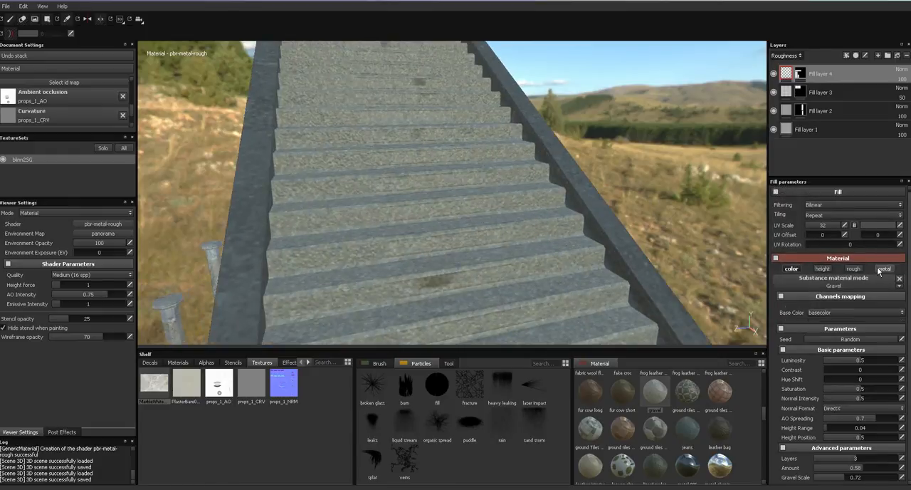
pyautogui.click(884, 267)
pyautogui.keyDown('alt'); pyautogui.moveTo(463, 213); pyautogui.dragTo(535, 281); pyautogui.keyUp('alt')
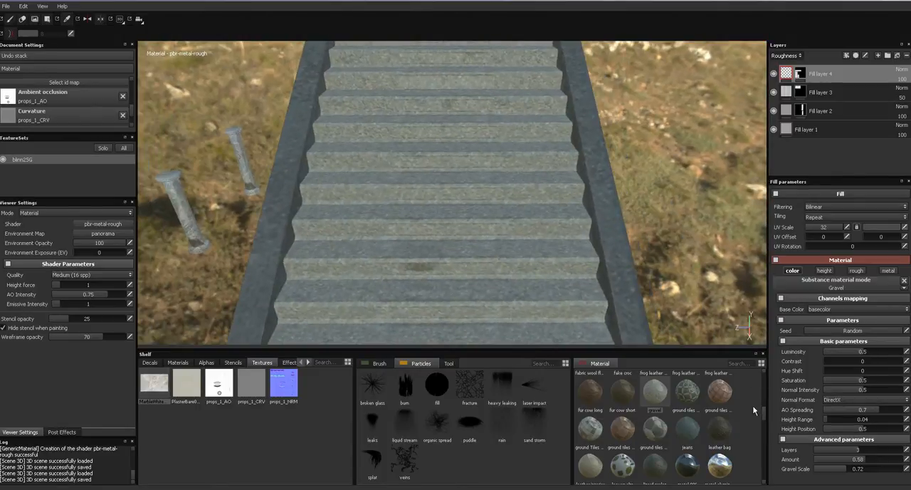
# - Remove the Gravel material from the stair fill layer and use the PlasterBare0143_2_S texture as its base colour
pyautogui.moveTo(765, 418); pyautogui.dragTo(763, 428)
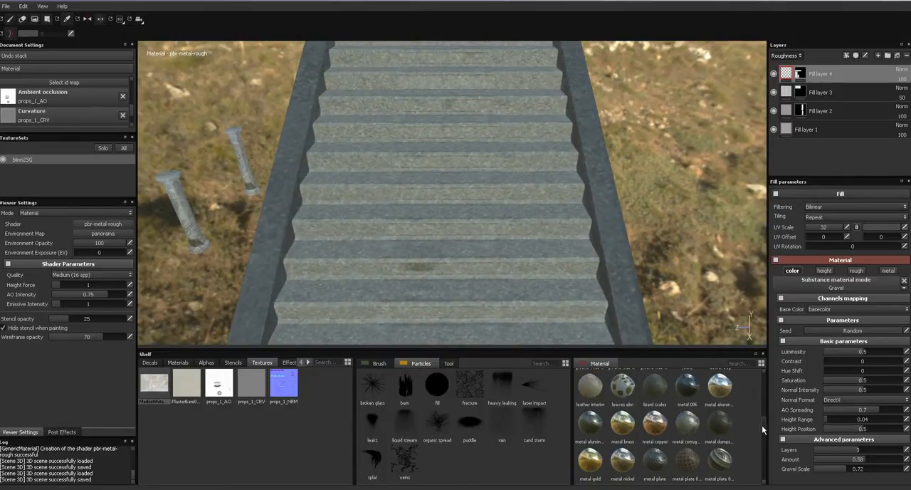
pyautogui.scroll(3, 756, 425)
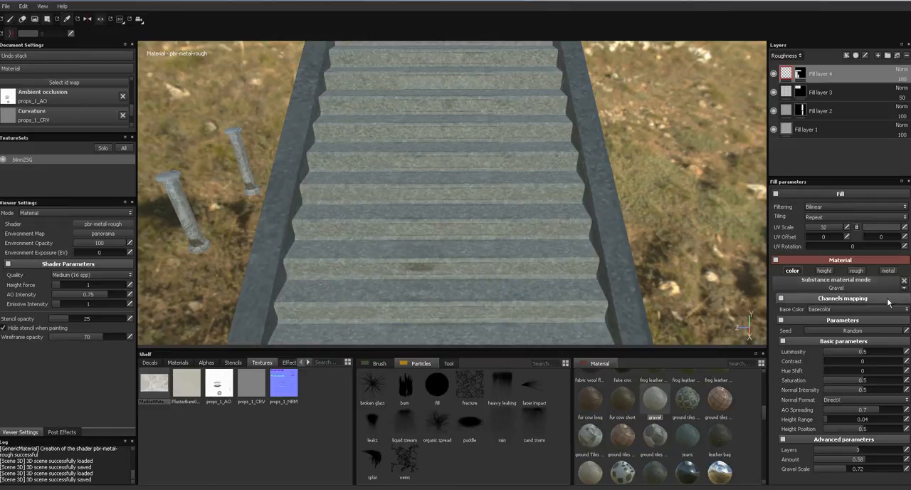
pyautogui.click(904, 281)
pyautogui.moveTo(186, 388); pyautogui.dragTo(845, 326)
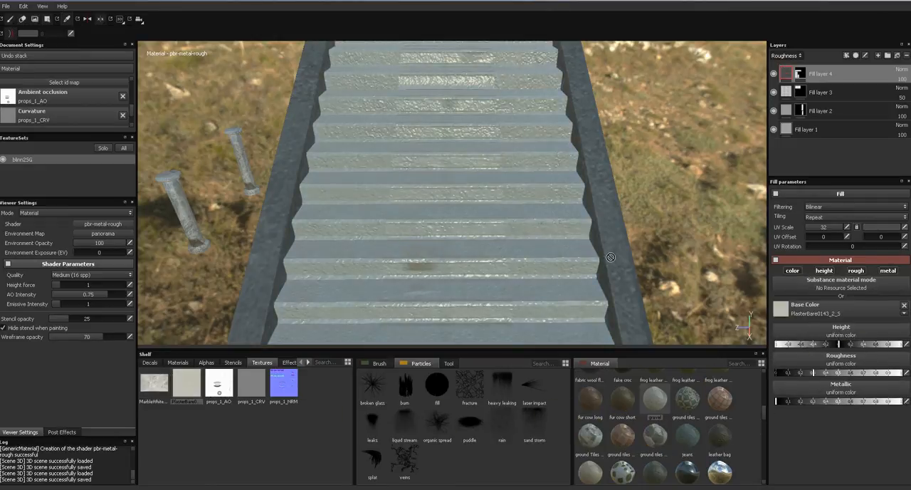
pyautogui.keyDown('alt'); pyautogui.moveTo(535, 255); pyautogui.dragTo(521, 283); pyautogui.keyUp('alt')
# - Replace the stair fill layer's base colour texture with MarbleWhite0064_1_L and inspect the steps up close
pyautogui.moveTo(154, 385); pyautogui.dragTo(787, 309)
pyautogui.keyDown('alt'); pyautogui.moveTo(627, 283); pyautogui.dragTo(575, 252); pyautogui.keyUp('alt')
pyautogui.keyDown('shift'); pyautogui.moveTo(575, 252); pyautogui.dragTo(631, 236, button='right'); pyautogui.keyUp('shift')
pyautogui.keyDown('alt'); pyautogui.moveTo(631, 236); pyautogui.dragTo(371, 464); pyautogui.keyUp('alt')
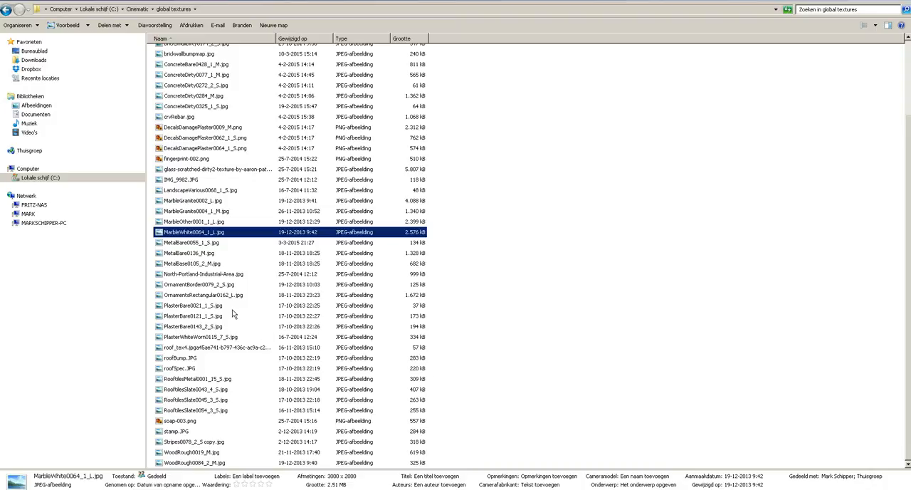
# - Switch to the file explorer and preview images in the global textures folder, starting from PlasterBare0021_1_S.jpg
pyautogui.doubleClick(232, 314)
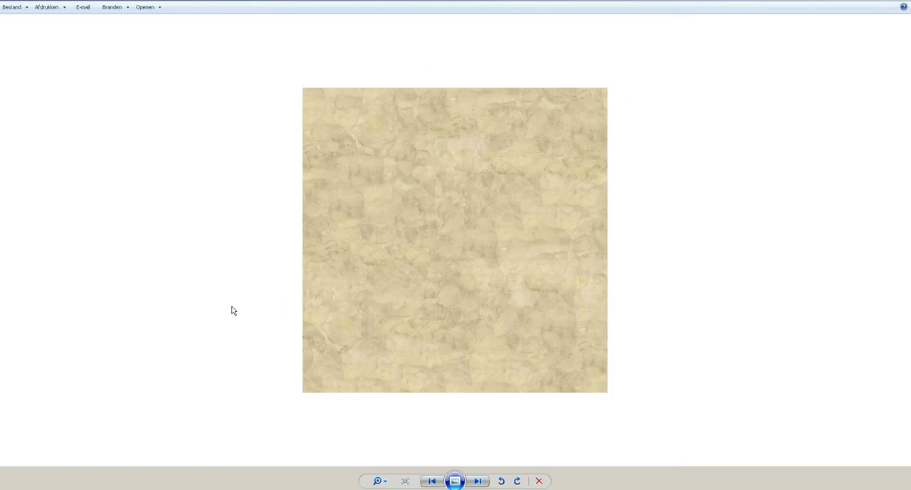
pyautogui.press('Right')
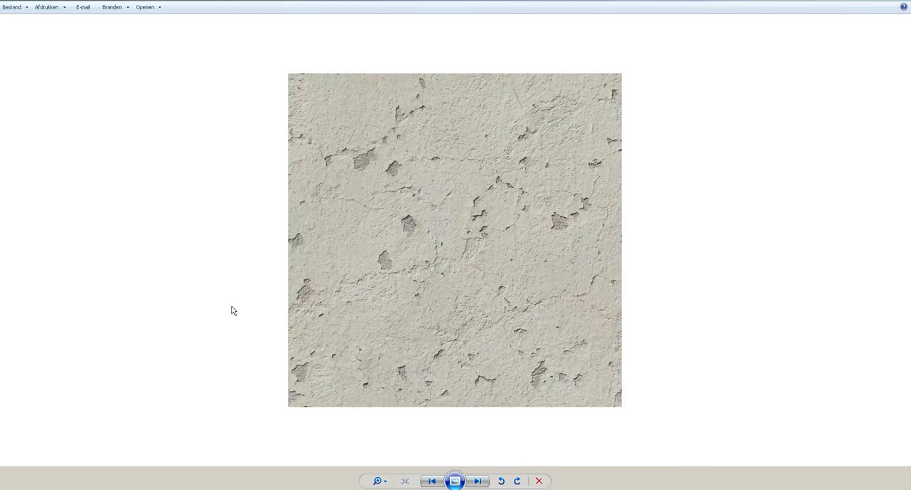
pyautogui.press('Right')
pyautogui.press('Right')
pyautogui.press('Right')
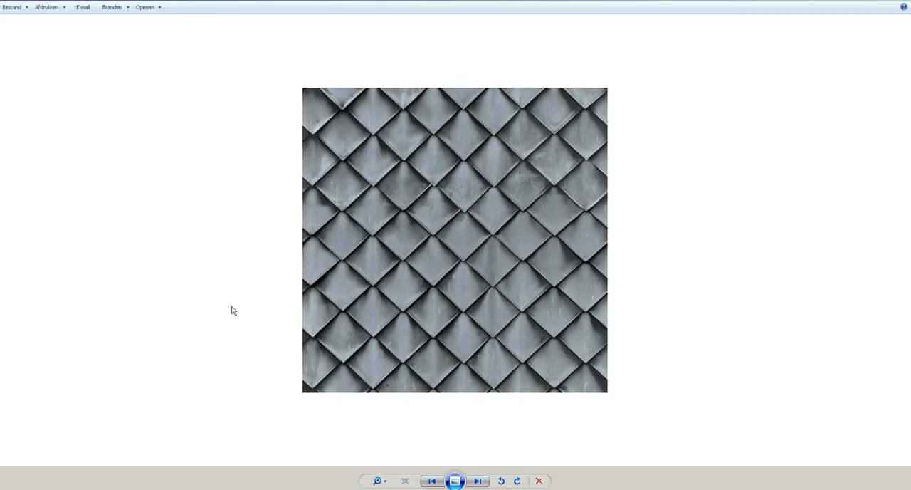
pyautogui.press('Escape')
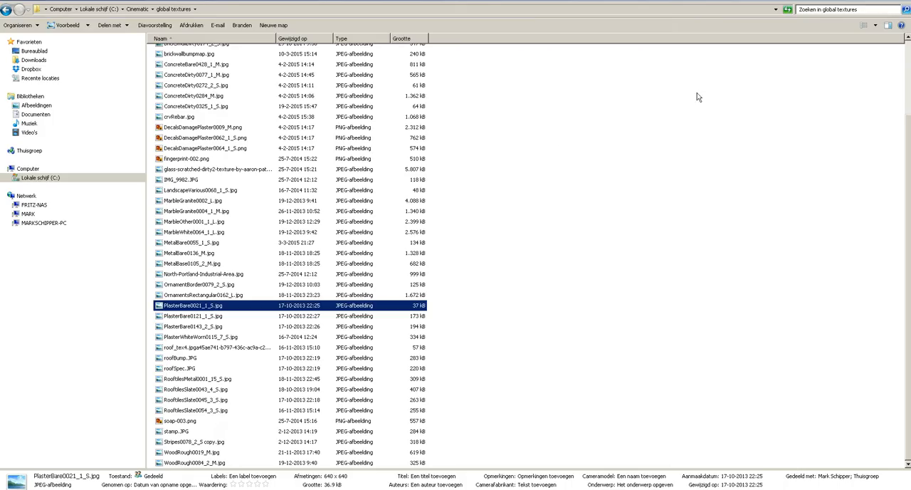
# - Open the Werk > Library > Textures folder on the C: drive to look for more textures
pyautogui.click(48, 178)
pyautogui.doubleClick(171, 262)
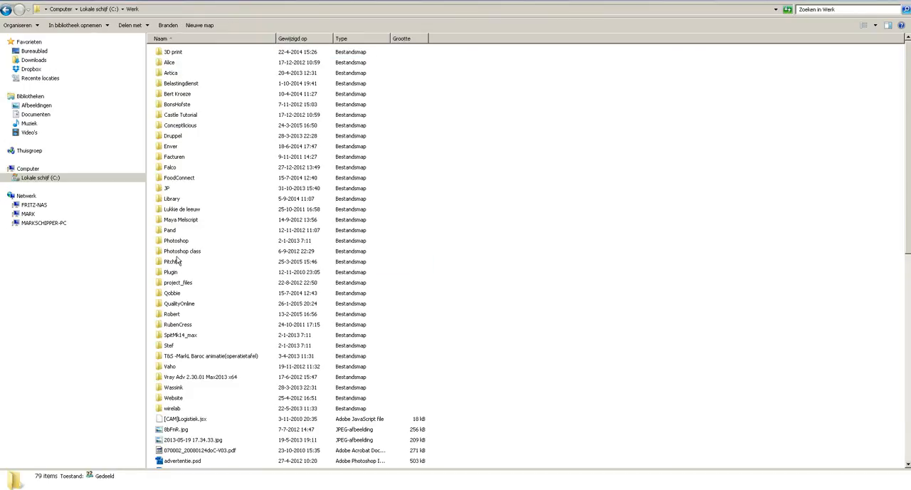
pyautogui.doubleClick(177, 200)
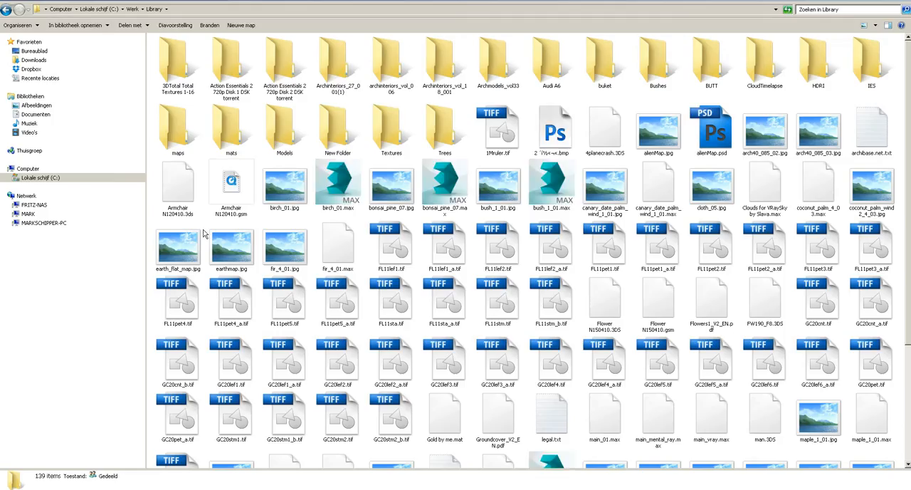
pyautogui.doubleClick(385, 145)
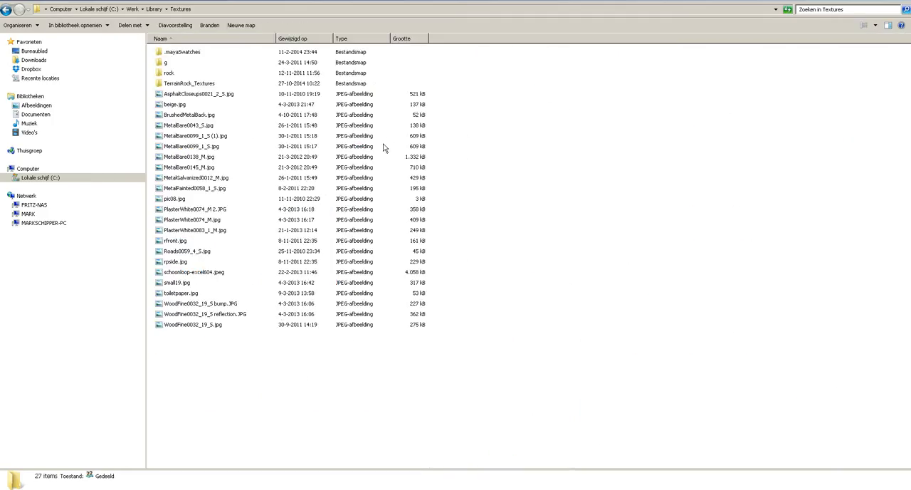
# - Preview the images in the Library Textures folder, starting from AsphaltCloseups0021_2_S.jpg, to look for a suitable stair texture
pyautogui.click(239, 95)
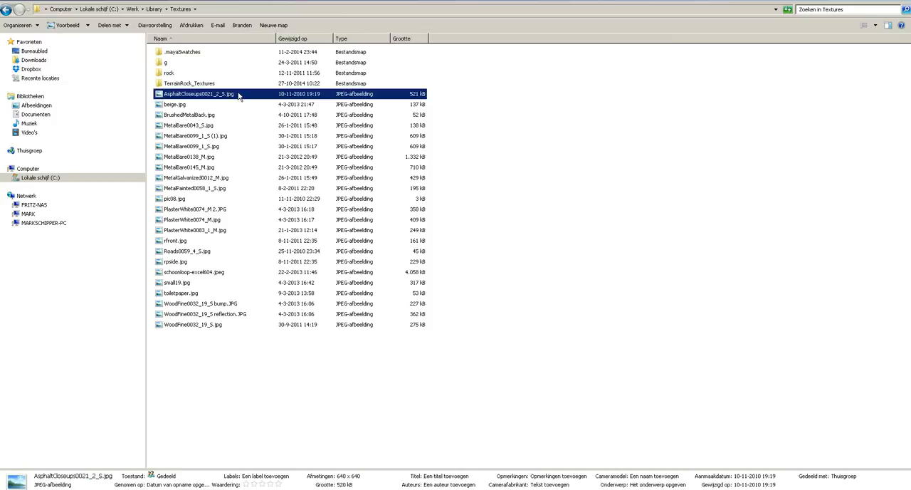
pyautogui.doubleClick(239, 94)
pyautogui.press('Right')
pyautogui.press('Right')
pyautogui.press('Right')
pyautogui.press('Right')
pyautogui.press('Right')
pyautogui.press('Right')
pyautogui.press('Right')
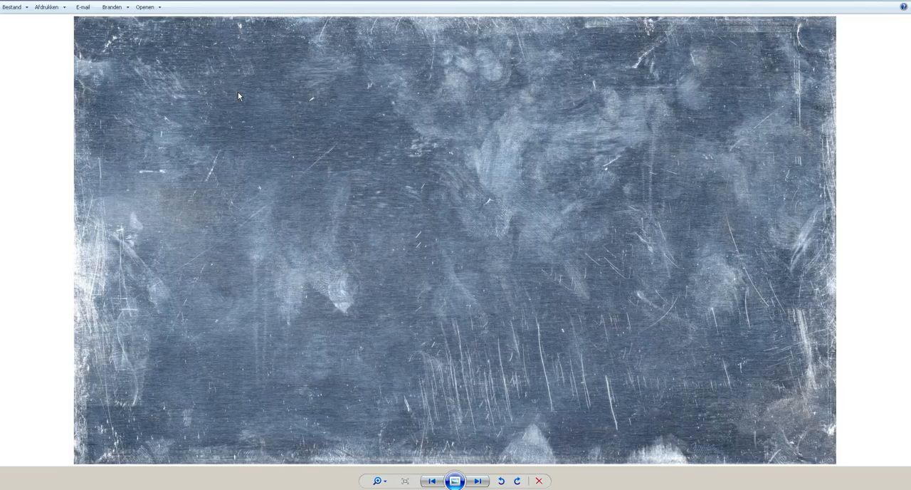
pyautogui.press('Right')
pyautogui.press('Right')
pyautogui.press('Right')
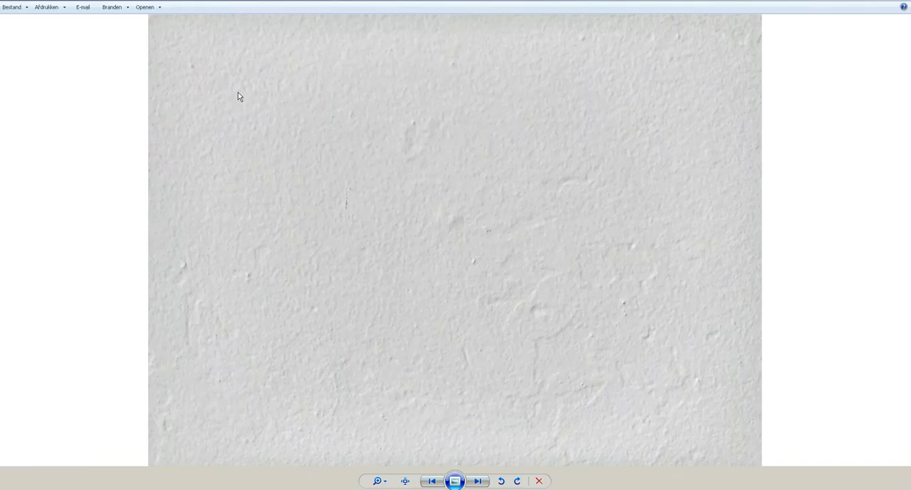
pyautogui.press('Right')
pyautogui.press('Right')
pyautogui.press('Right')
pyautogui.press('Right')
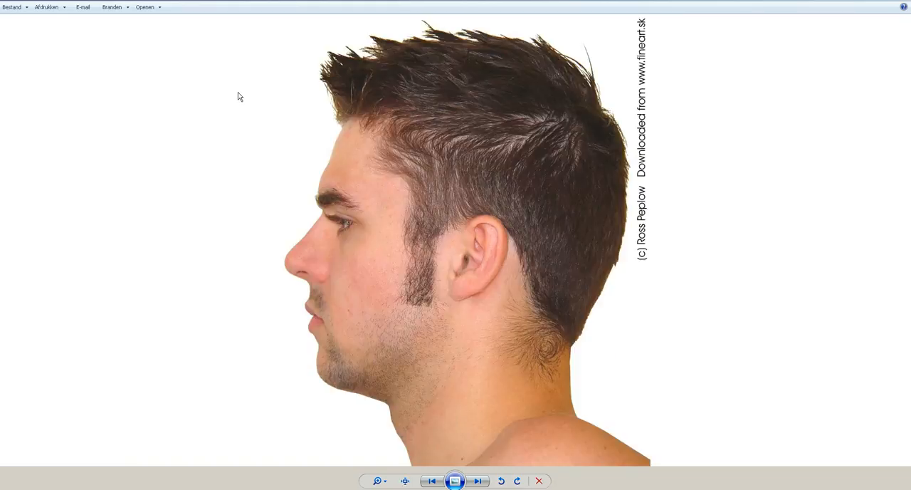
pyautogui.press('Right')
pyautogui.press('Right')
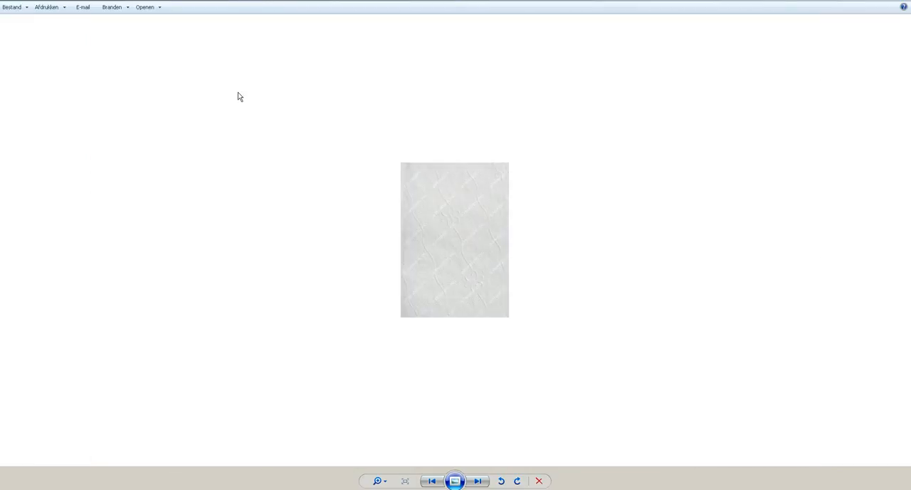
pyautogui.press('Right')
pyautogui.press('Right')
pyautogui.press('Right')
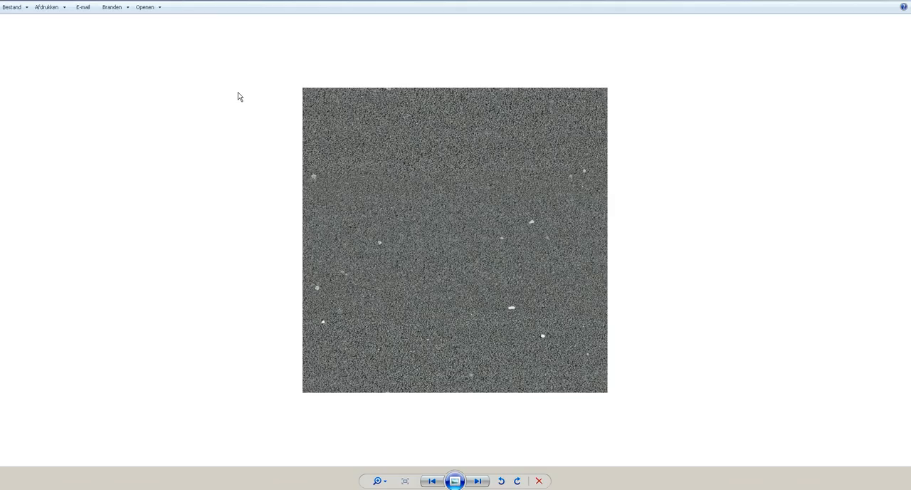
pyautogui.click(909, 1)
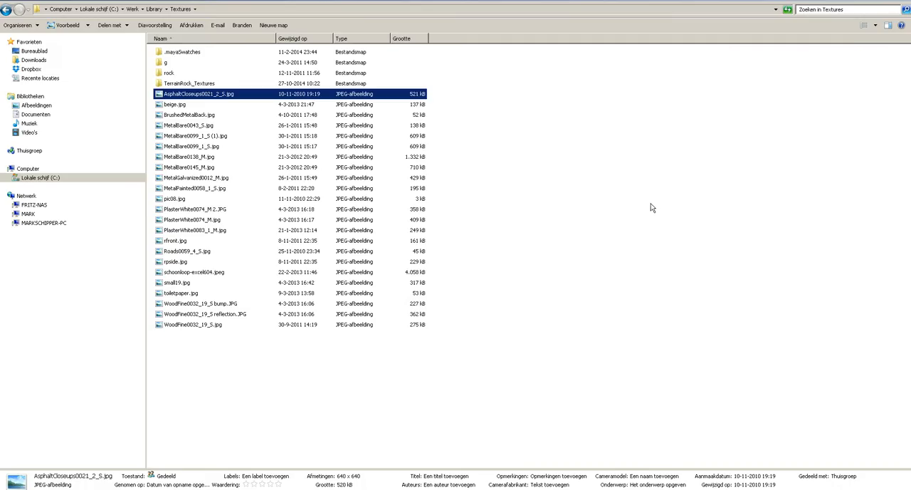
# - Open the TerrainRock_Textures folder and preview its rock images one by one to look for a suitable stair texture
pyautogui.doubleClick(181, 83)
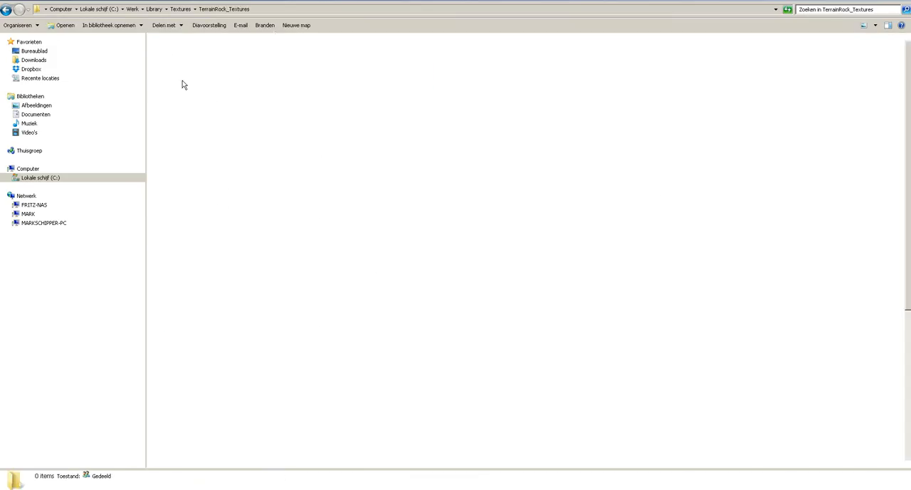
pyautogui.press('Right')
pyautogui.press('Right')
pyautogui.press('Right')
pyautogui.press('Right')
pyautogui.press('Right')
pyautogui.press('Right')
pyautogui.press('Right')
pyautogui.press('Right')
pyautogui.press('Right')
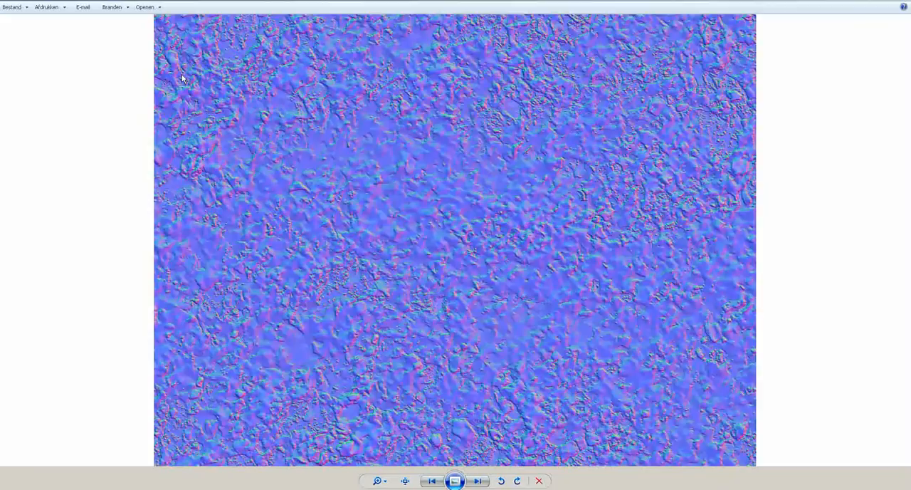
pyautogui.press('Right')
pyautogui.press('Right')
pyautogui.press('Right')
pyautogui.press('Right')
pyautogui.press('Right')
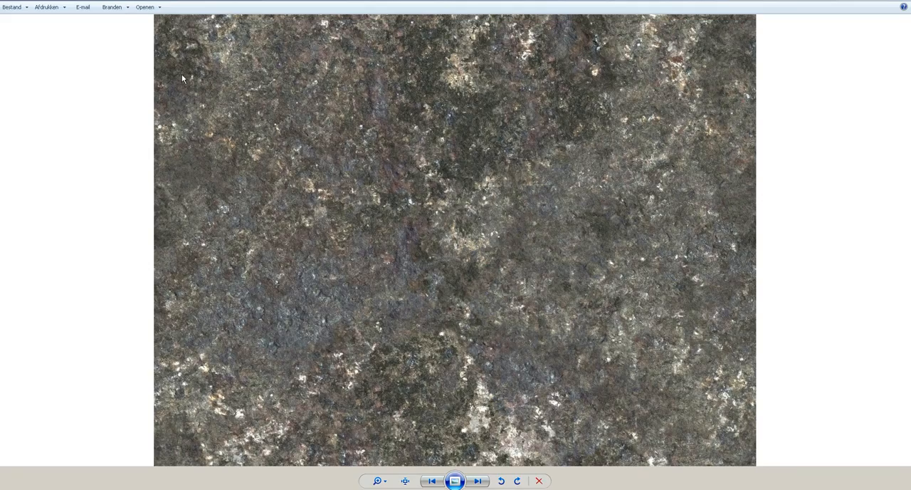
pyautogui.press('Right')
pyautogui.press('Right')
pyautogui.press('Right')
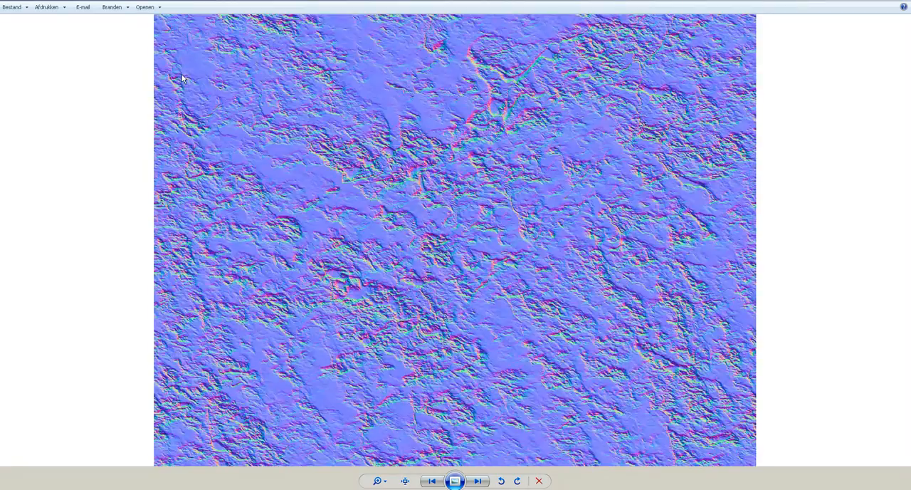
pyautogui.press('Right')
pyautogui.press('Right')
pyautogui.press('Right')
pyautogui.press('Right')
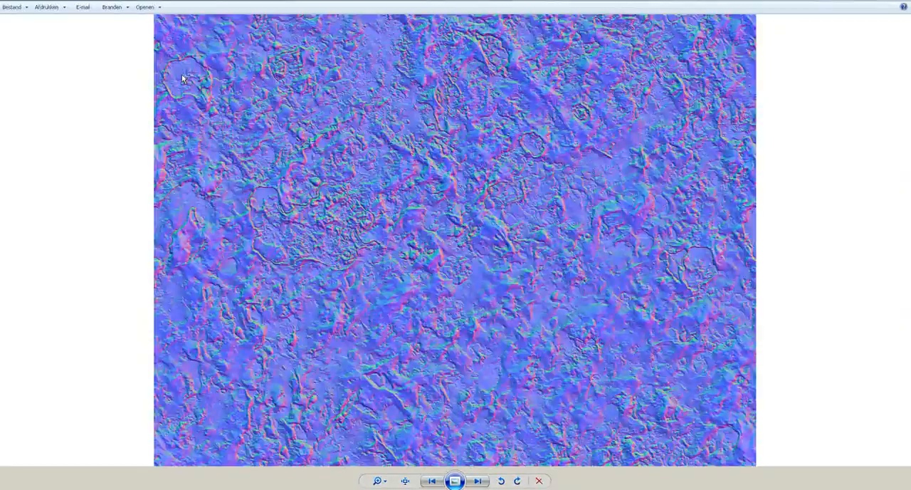
pyautogui.press('Right')
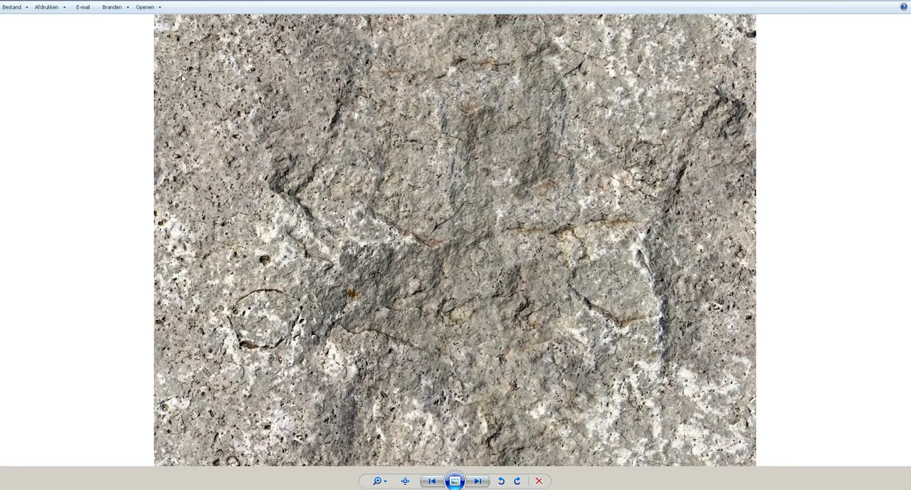
pyautogui.press('Right')
pyautogui.press('Right')
pyautogui.press('Right')
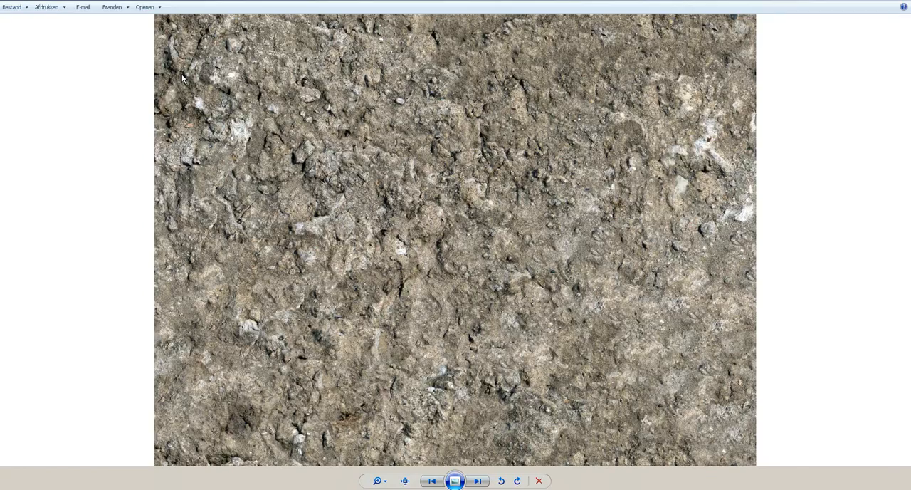
pyautogui.press('Right')
pyautogui.press('Right')
pyautogui.press('Right')
pyautogui.press('Right')
pyautogui.press('Right')
pyautogui.press('Right')
pyautogui.press('Right')
pyautogui.press('Right')
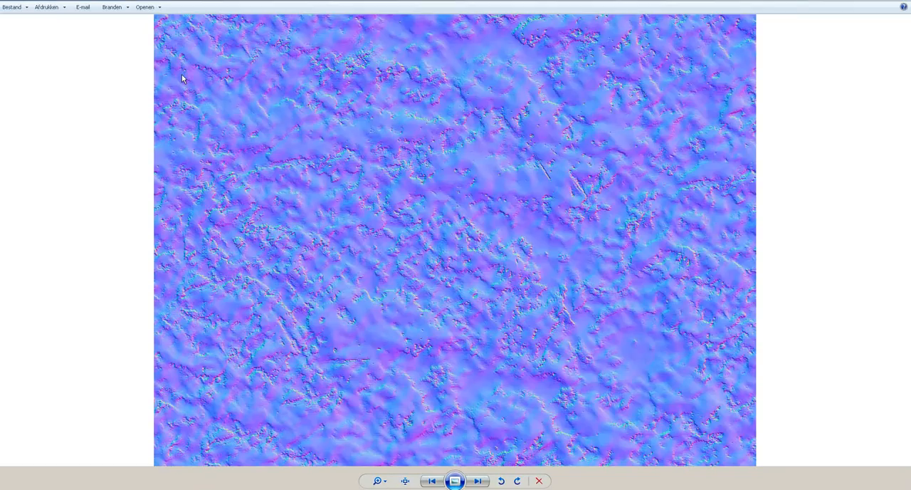
pyautogui.press('Right')
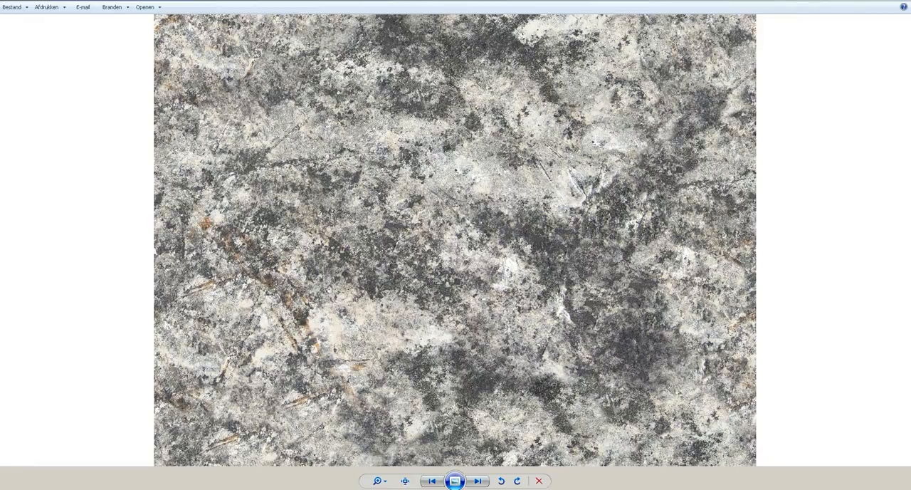
pyautogui.press('Escape')
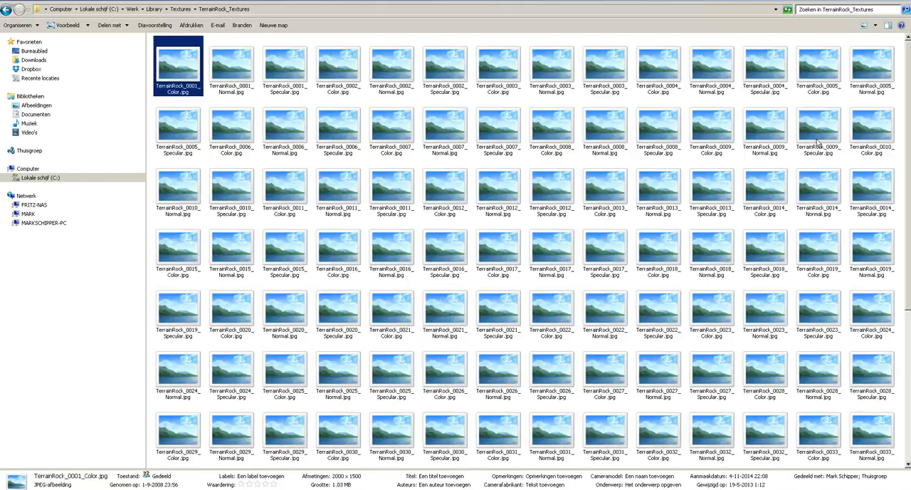
# - Bring TerrainRock_0012_Color.jpg into Substance Painter and use it as the base colour of the stair fill layer
pyautogui.click(451, 195)
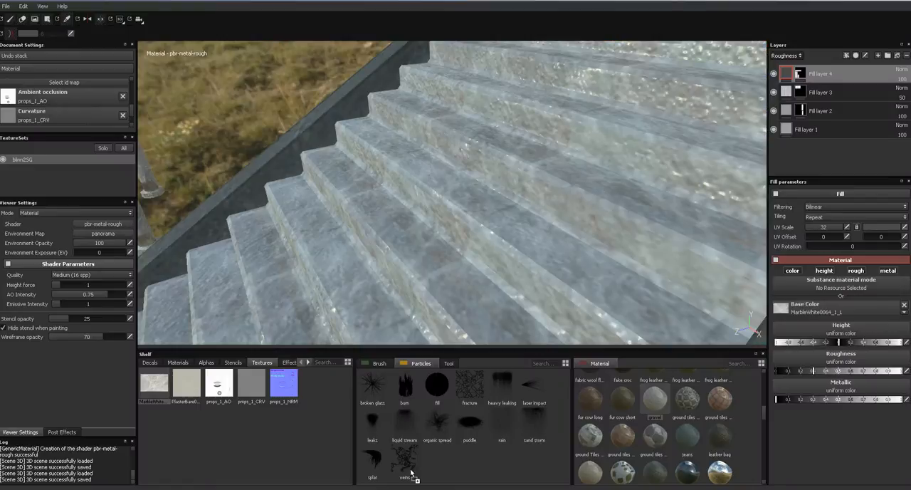
pyautogui.moveTo(317, 385); pyautogui.dragTo(810, 311)
pyautogui.keyDown('alt'); pyautogui.moveTo(570, 206); pyautogui.dragTo(697, 171); pyautogui.keyUp('alt')
pyautogui.keyDown('alt'); pyautogui.moveTo(682, 177); pyautogui.dragTo(621, 247, button='right'); pyautogui.keyUp('alt')
pyautogui.keyDown('alt'); pyautogui.moveTo(651, 52); pyautogui.dragTo(597, 158, button='right'); pyautogui.keyUp('alt')
# - Set the stair fill layer's UV scale to 5 and inspect the rock texture along the staircase
pyautogui.moveTo(836, 228); pyautogui.dragTo(821, 227)
pyautogui.click(847, 225)
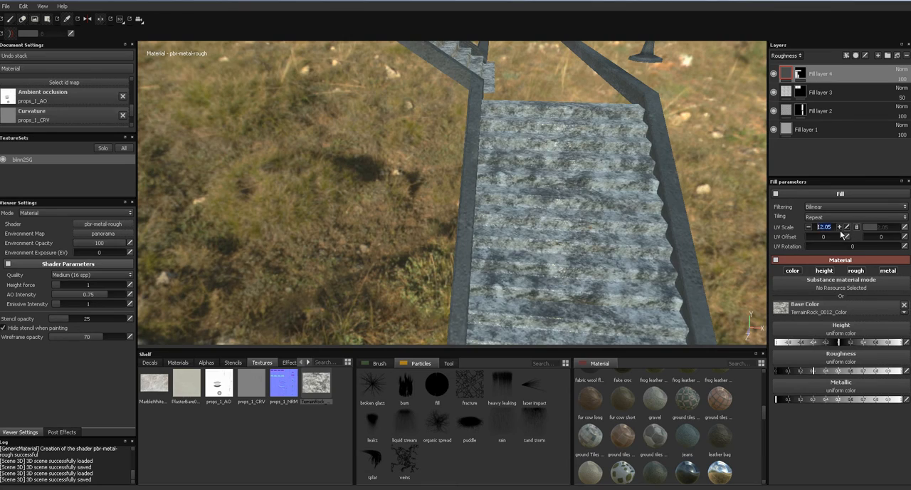
pyautogui.write('5')
pyautogui.press('Return')
pyautogui.keyDown('alt'); pyautogui.moveTo(604, 233); pyautogui.dragTo(779, 112); pyautogui.keyUp('alt')
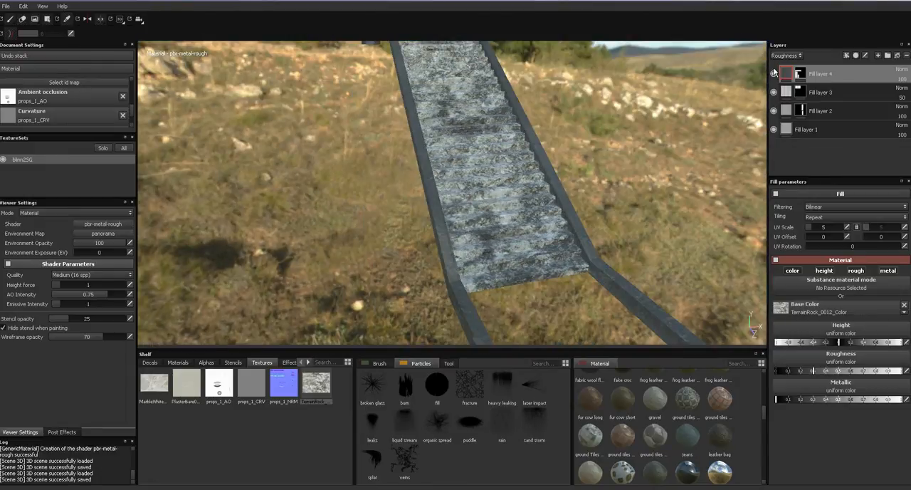
# - Add a fill layer above the existing layers and try the Concrete 044, Concrete 070 and Concrete 010 materials on it
pyautogui.click(898, 59)
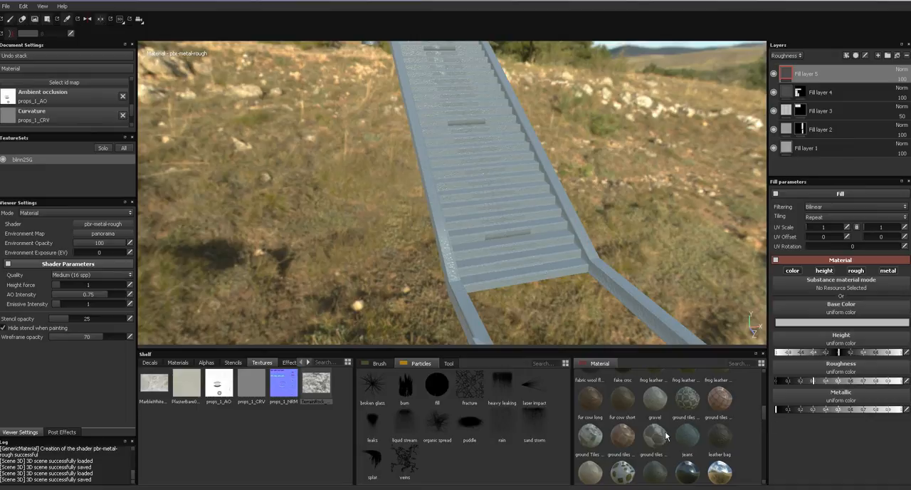
pyautogui.moveTo(764, 406); pyautogui.dragTo(765, 386)
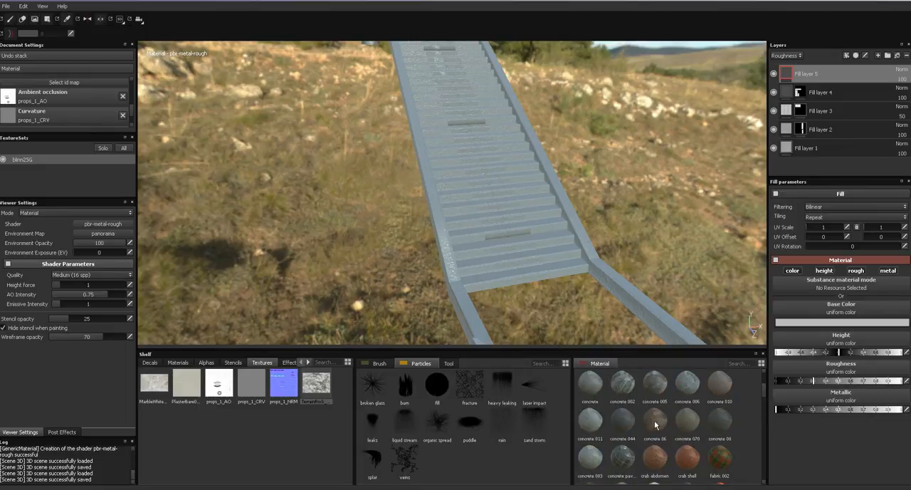
pyautogui.click(628, 419)
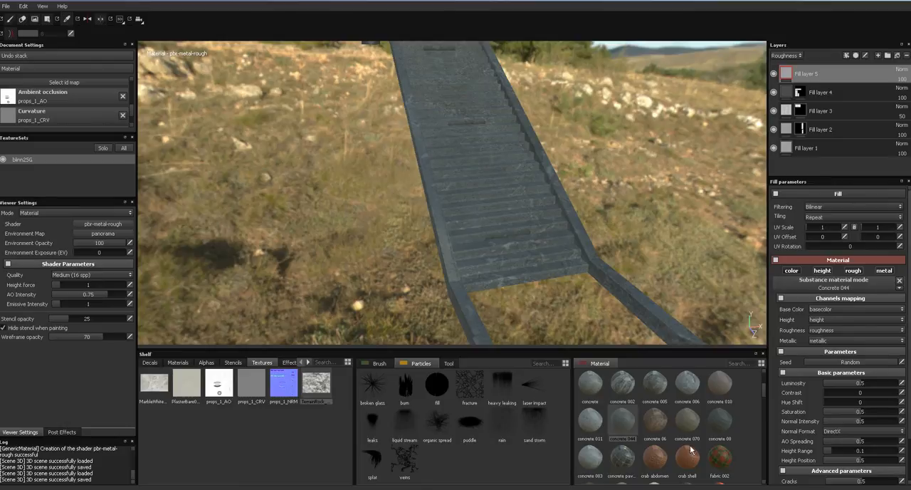
pyautogui.click(687, 421)
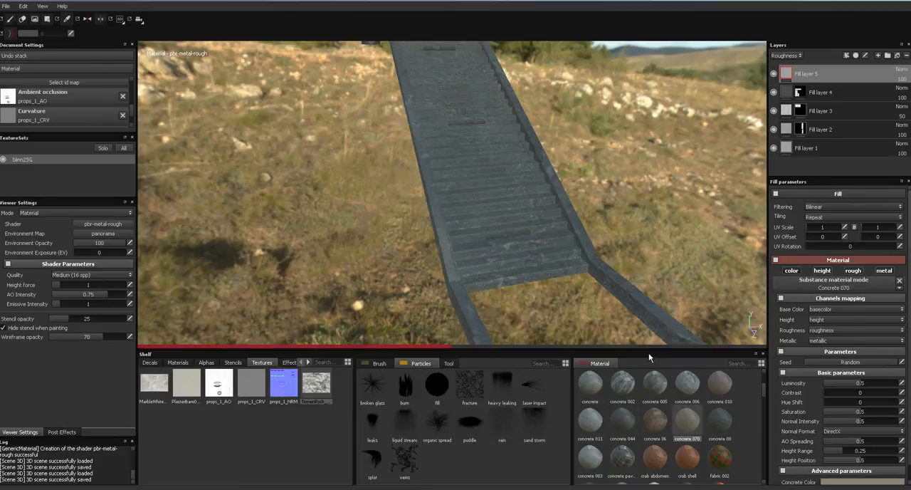
pyautogui.click(716, 384)
pyautogui.moveTo(690, 376); pyautogui.dragTo(656, 249)
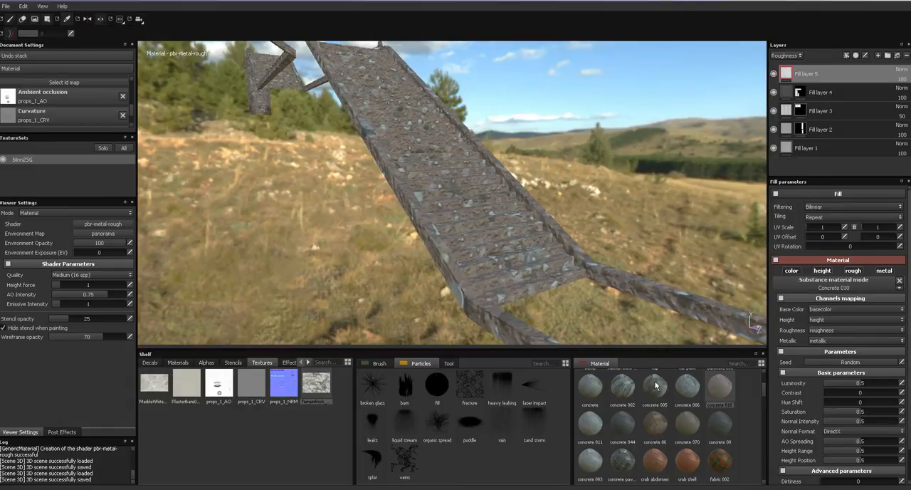
# - Apply the Concrete 006 material to the new fill layer and set its UV scale to 32
pyautogui.click(680, 383)
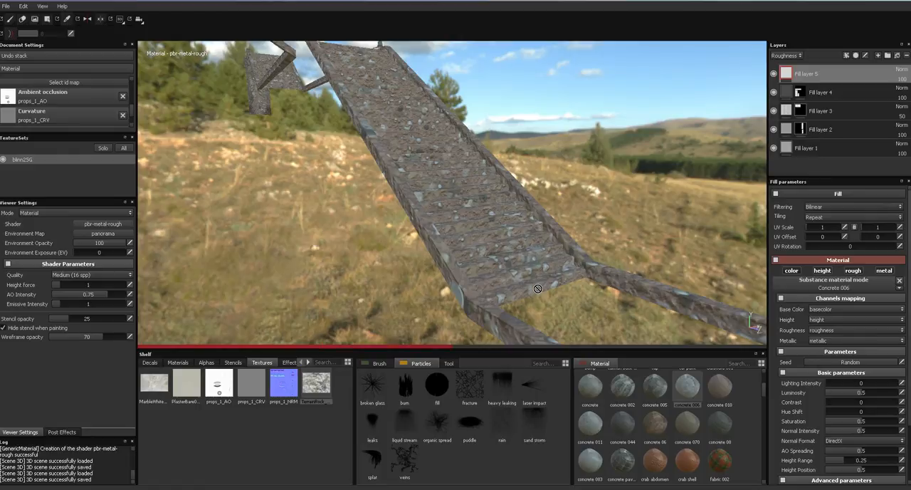
pyautogui.keyDown('alt'); pyautogui.moveTo(545, 274); pyautogui.dragTo(599, 260); pyautogui.keyUp('alt')
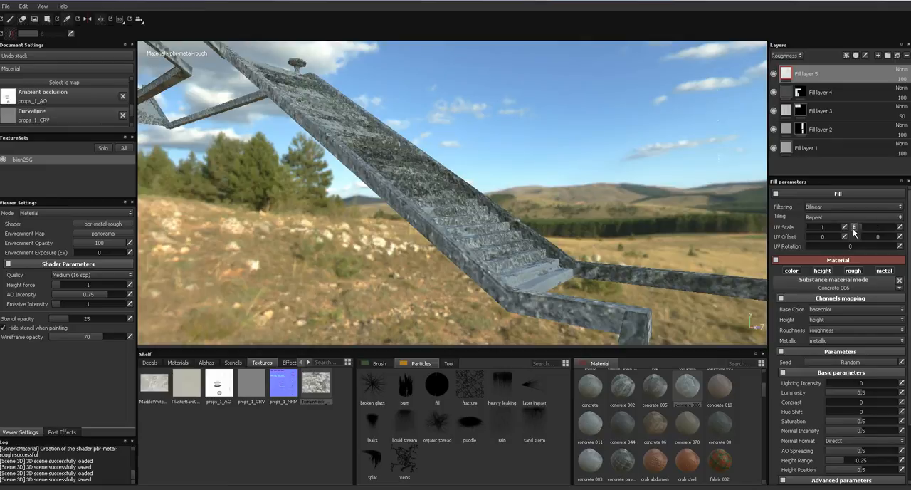
pyautogui.moveTo(827, 228); pyautogui.dragTo(840, 228)
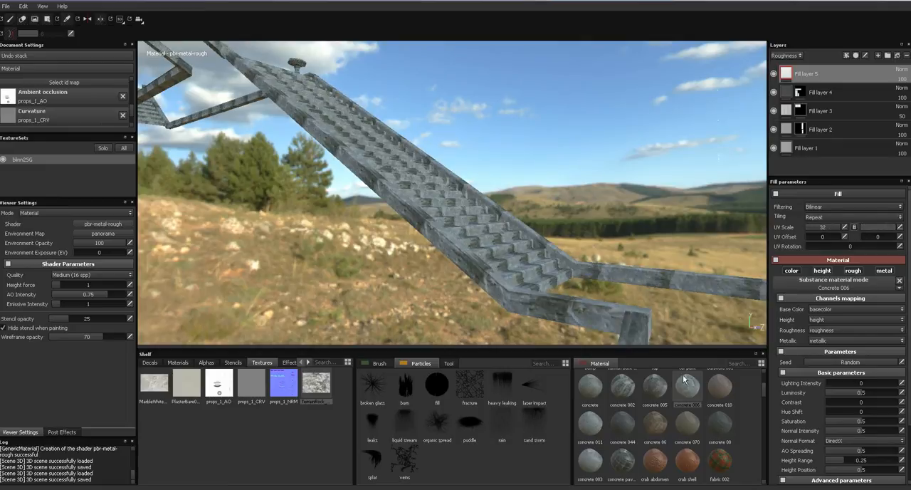
# - Try the Concrete 005 material on the new fill layer, replace it with the plain concrete material and inspect the stairs
pyautogui.click(653, 390)
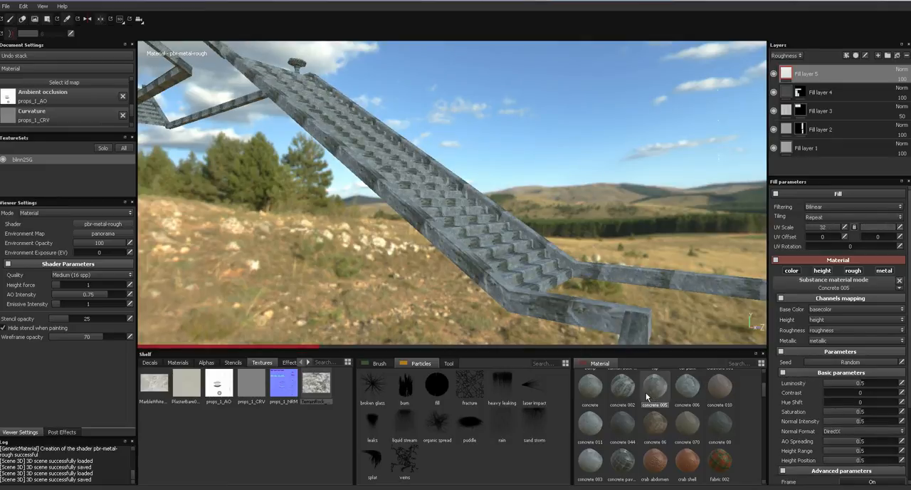
pyautogui.moveTo(646, 396)
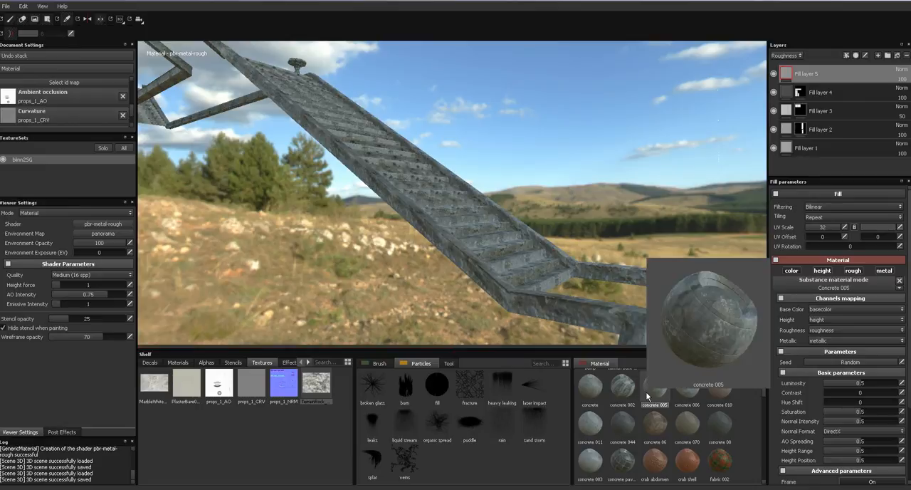
pyautogui.keyDown('alt'); pyautogui.moveTo(456, 256); pyautogui.dragTo(602, 274); pyautogui.keyUp('alt')
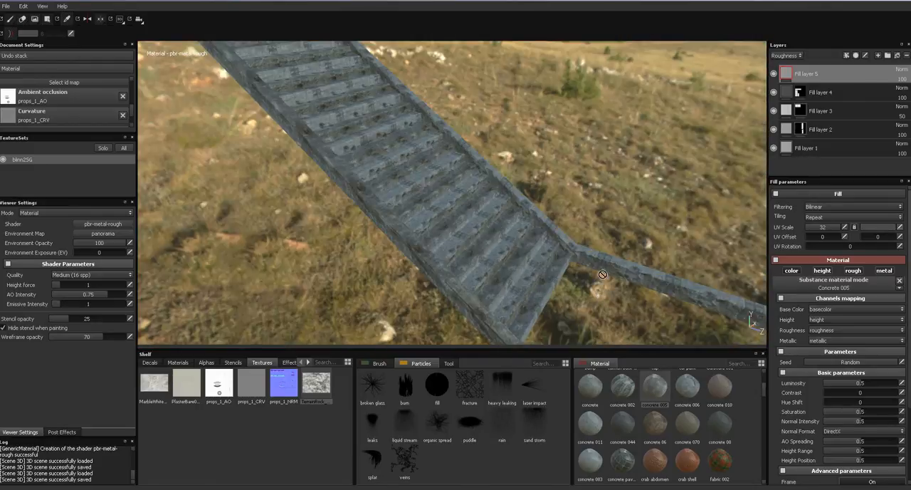
pyautogui.click(598, 393)
pyautogui.keyDown('alt'); pyautogui.moveTo(529, 279); pyautogui.dragTo(596, 328); pyautogui.keyUp('alt')
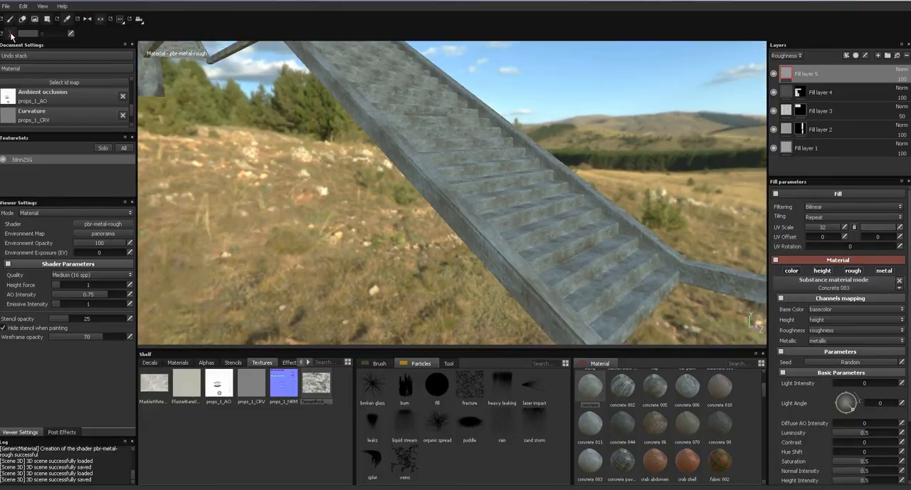
# - Add a black mask to the top concrete fill layer and reveal it on the staircase and landing railings with geometry fill
pyautogui.click(857, 57)
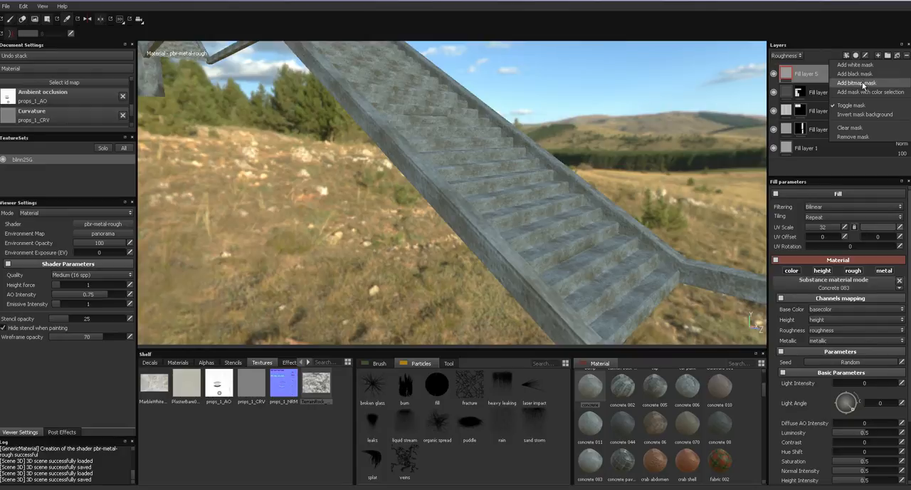
pyautogui.click(865, 86)
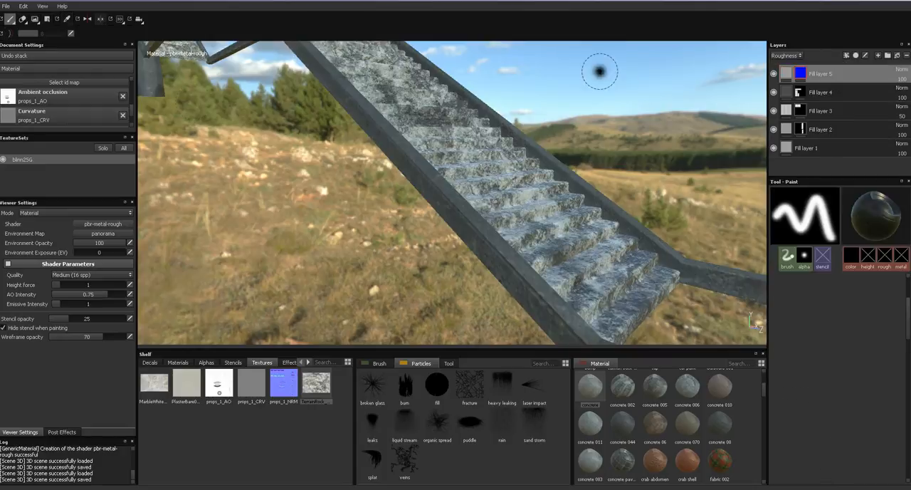
pyautogui.click(47, 19)
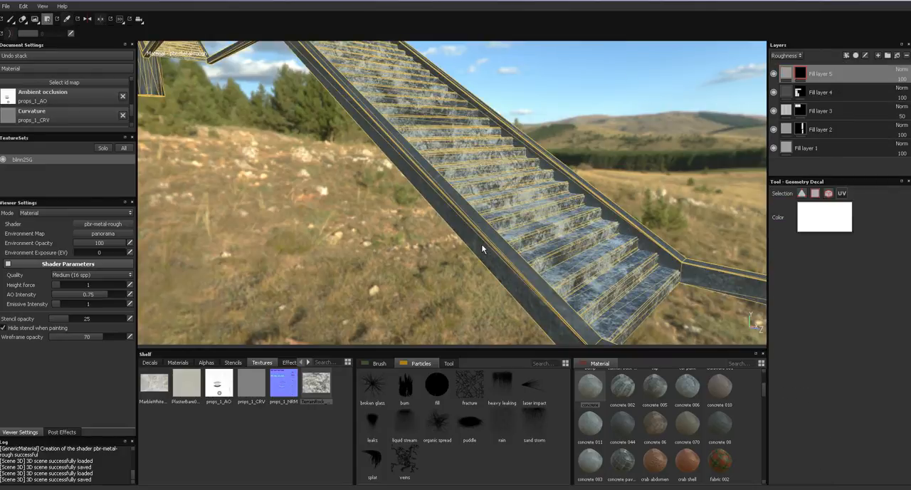
pyautogui.click(510, 250)
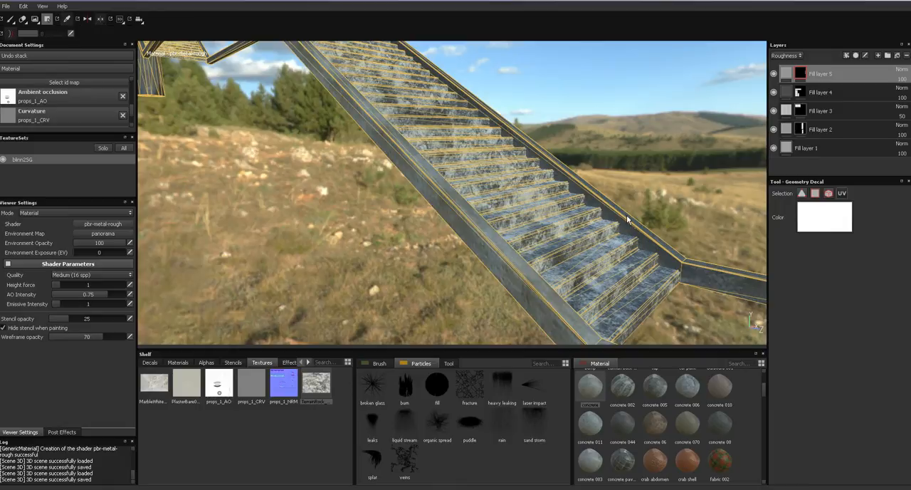
pyautogui.keyDown('alt'); pyautogui.moveTo(680, 272); pyautogui.dragTo(541, 246); pyautogui.keyUp('alt')
pyautogui.click(546, 249)
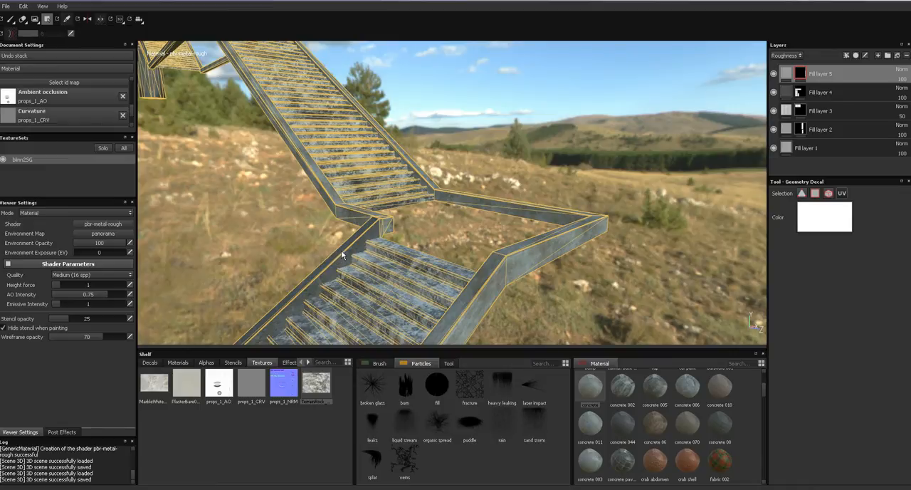
pyautogui.keyDown('alt'); pyautogui.moveTo(342, 251); pyautogui.dragTo(366, 306); pyautogui.keyUp('alt')
pyautogui.keyDown('alt'); pyautogui.moveTo(366, 305); pyautogui.dragTo(535, 132, button='right'); pyautogui.keyUp('alt')
pyautogui.keyDown('alt'); pyautogui.moveTo(535, 132); pyautogui.dragTo(425, 235, button='middle'); pyautogui.keyUp('alt')
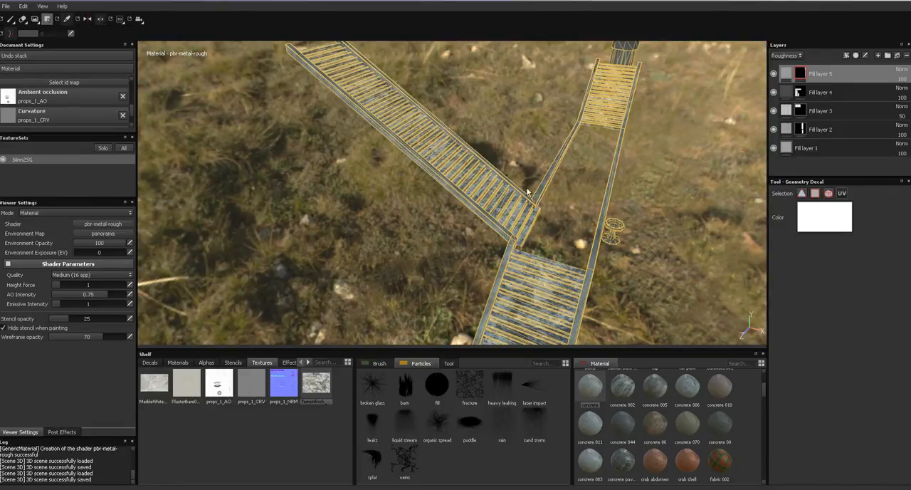
pyautogui.moveTo(560, 202)
pyautogui.keyDown('alt'); pyautogui.mouseDown(button='middle')
pyautogui.moveTo(517, 151)
pyautogui.moveTo(514, 96)
pyautogui.mouseUp(button='middle'); pyautogui.keyUp('alt')
pyautogui.keyDown('alt'); pyautogui.moveTo(495, 196); pyautogui.dragTo(524, 82, button='middle'); pyautogui.keyUp('alt')
pyautogui.click(11, 22)
# - Inspect the masked railings from above and close in on the octagonal pedestal basin beside the lower staircase
pyautogui.moveTo(334, 154)
pyautogui.keyDown('alt'); pyautogui.mouseDown()
pyautogui.moveTo(373, 167)
pyautogui.moveTo(449, 146)
pyautogui.mouseUp(); pyautogui.keyUp('alt')
pyautogui.keyDown('alt'); pyautogui.moveTo(448, 146); pyautogui.dragTo(477, 20, button='middle'); pyautogui.keyUp('alt')
pyautogui.keyDown('alt'); pyautogui.moveTo(477, 20); pyautogui.dragTo(362, 196); pyautogui.keyUp('alt')
pyautogui.keyDown('alt'); pyautogui.moveTo(389, 180); pyautogui.dragTo(413, 172, button='right'); pyautogui.keyUp('alt')
pyautogui.moveTo(413, 172)
pyautogui.keyDown('alt'); pyautogui.mouseDown(button='middle')
pyautogui.moveTo(381, 227)
pyautogui.moveTo(374, 173)
pyautogui.mouseUp(button='middle'); pyautogui.keyUp('alt')
pyautogui.moveTo(375, 173)
pyautogui.keyDown('alt'); pyautogui.mouseDown()
pyautogui.moveTo(474, 248)
pyautogui.moveTo(491, 236)
pyautogui.mouseUp(); pyautogui.keyUp('alt')
pyautogui.keyDown('alt'); pyautogui.moveTo(385, 219); pyautogui.dragTo(514, 167, button='middle'); pyautogui.keyUp('alt')
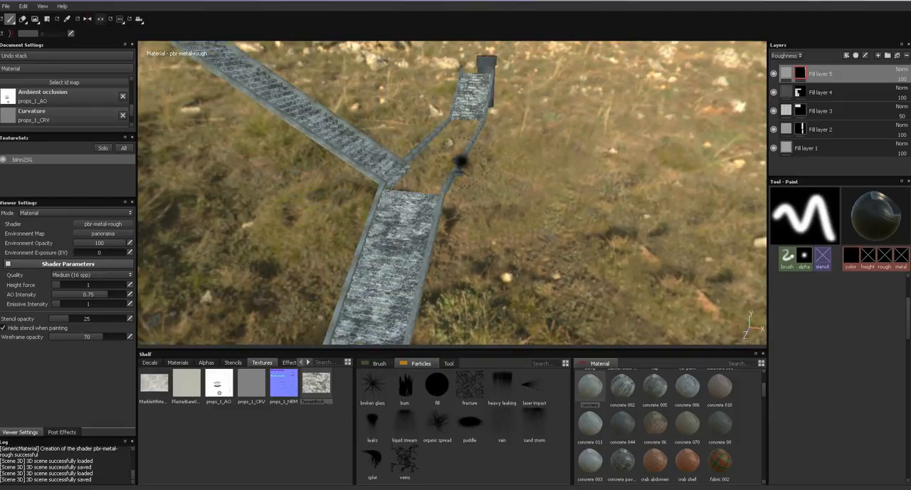
pyautogui.keyDown('alt'); pyautogui.moveTo(461, 159); pyautogui.dragTo(465, 325, button='right'); pyautogui.keyUp('alt')
pyautogui.keyDown('alt'); pyautogui.moveTo(461, 144); pyautogui.dragTo(461, 319, button='right'); pyautogui.keyUp('alt')
pyautogui.keyDown('alt'); pyautogui.moveTo(453, 160); pyautogui.dragTo(437, 416, button='right'); pyautogui.keyUp('alt')
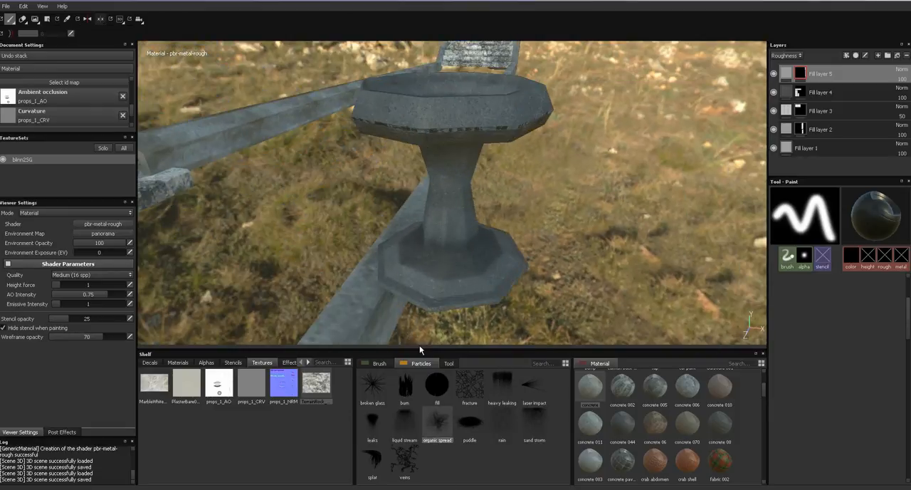
pyautogui.keyDown('alt'); pyautogui.moveTo(442, 274); pyautogui.dragTo(601, 239); pyautogui.keyUp('alt')
pyautogui.moveTo(485, 265)
pyautogui.keyDown('alt'); pyautogui.mouseDown()
pyautogui.moveTo(533, 261)
pyautogui.moveTo(516, 269)
pyautogui.mouseUp(); pyautogui.keyUp('alt')
pyautogui.keyDown('alt'); pyautogui.moveTo(501, 213); pyautogui.dragTo(580, 240, button='middle'); pyautogui.keyUp('alt')
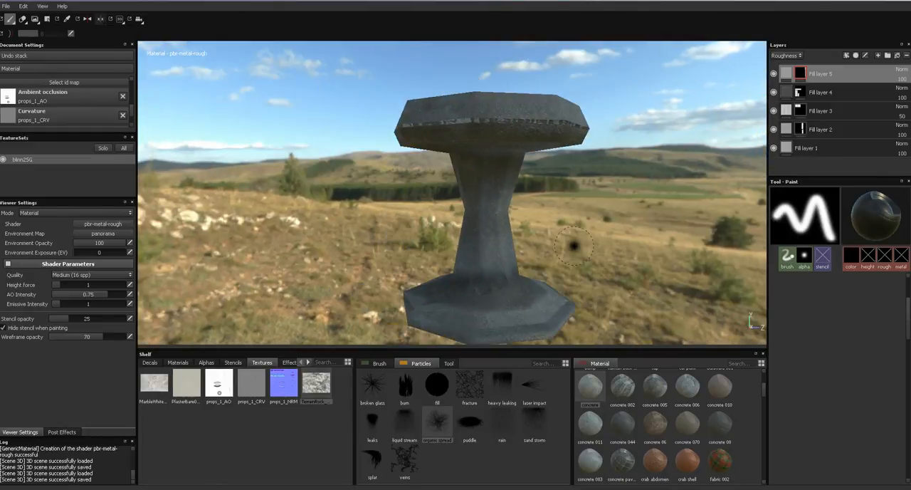
pyautogui.click(879, 57)
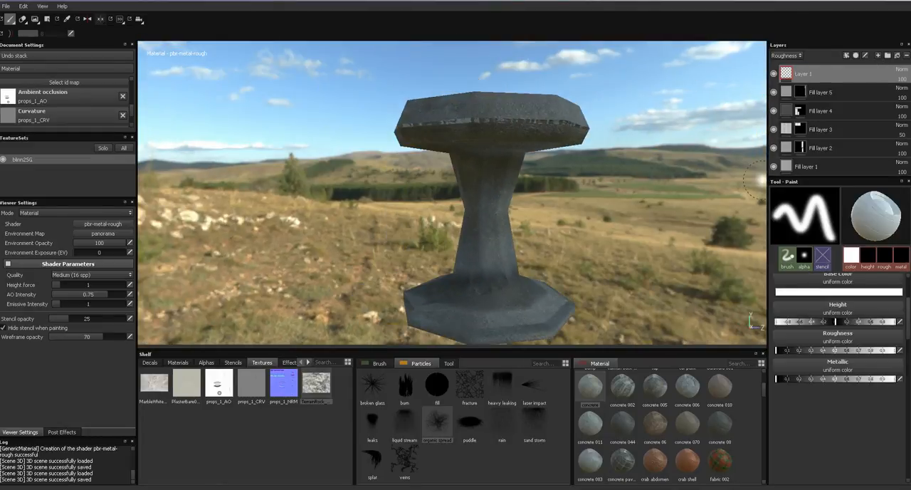
pyautogui.moveTo(153, 384)
pyautogui.mouseDown()
pyautogui.moveTo(769, 343)
pyautogui.moveTo(841, 278)
pyautogui.mouseUp()
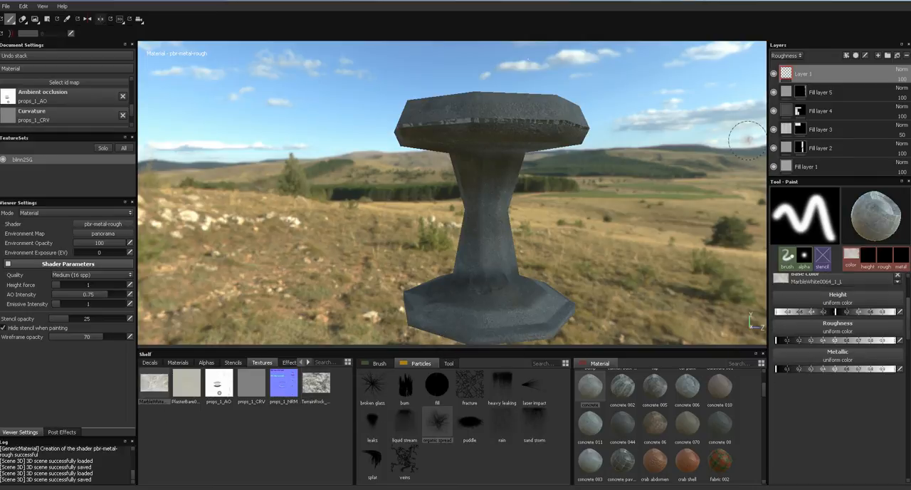
pyautogui.click(907, 57)
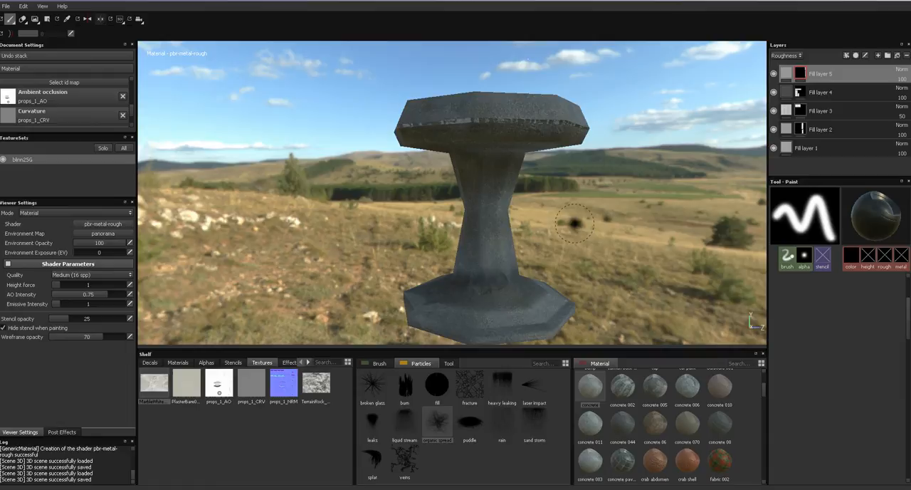
# - Add a fill layer with the MarbleWhite0064_1_L texture as base color, roughness about 0.1 and metallic about 0.2
pyautogui.click(898, 57)
pyautogui.moveTo(168, 399); pyautogui.dragTo(803, 310)
pyautogui.keyDown('alt'); pyautogui.moveTo(608, 237); pyautogui.dragTo(578, 243); pyautogui.keyUp('alt')
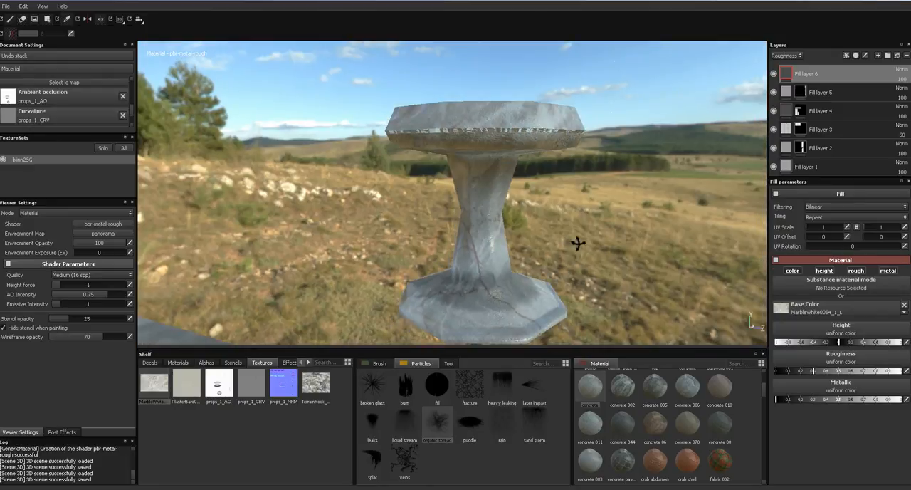
pyautogui.click(849, 371)
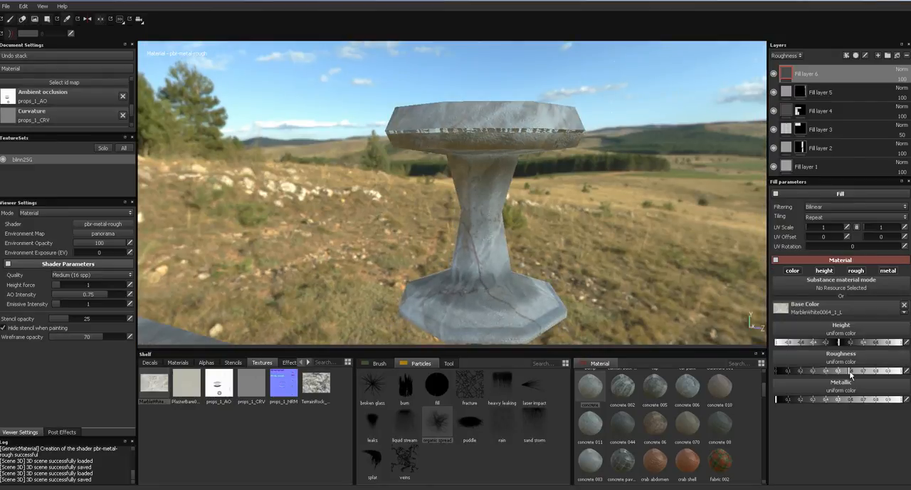
pyautogui.moveTo(859, 372); pyautogui.dragTo(778, 374)
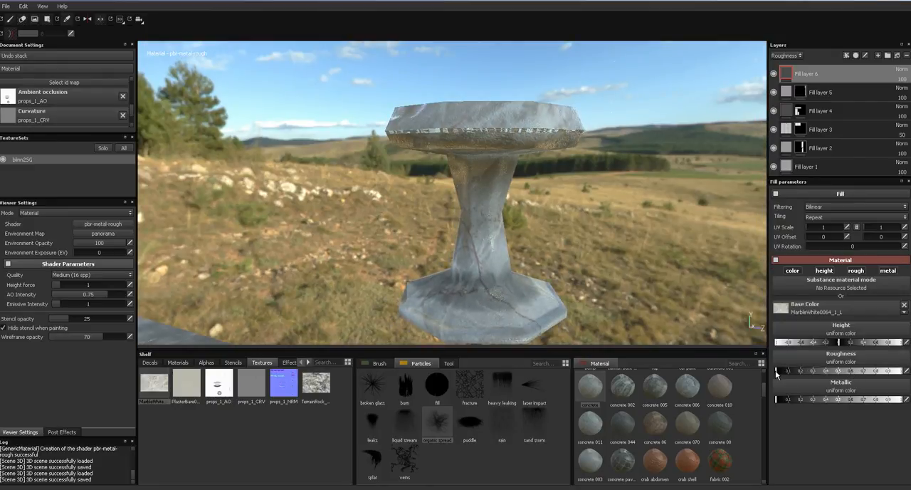
pyautogui.moveTo(800, 403); pyautogui.dragTo(805, 402)
pyautogui.moveTo(552, 198)
pyautogui.keyDown('alt'); pyautogui.mouseDown()
pyautogui.moveTo(523, 206)
pyautogui.moveTo(554, 206)
pyautogui.mouseUp(); pyautogui.keyUp('alt')
# - Add a black mask to the marble fill layer and reveal it on the pedestal basin's outer and inner geometry
pyautogui.click(855, 60)
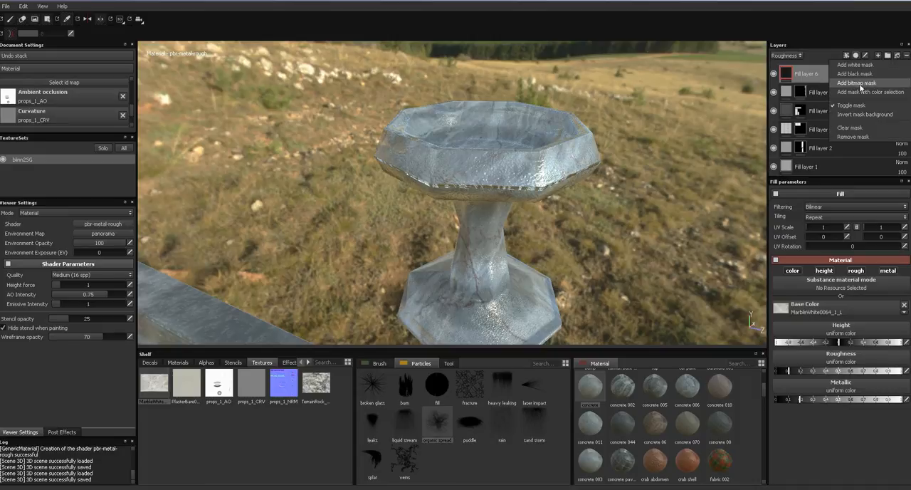
pyautogui.click(859, 75)
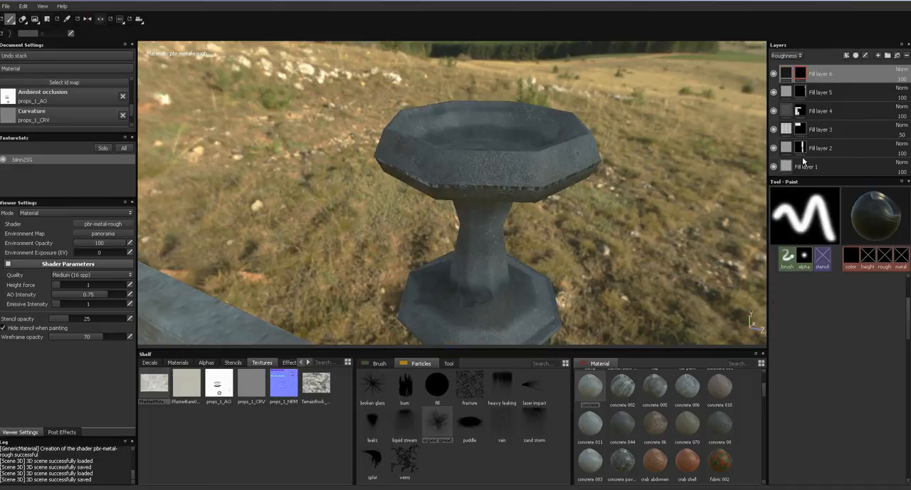
pyautogui.click(47, 19)
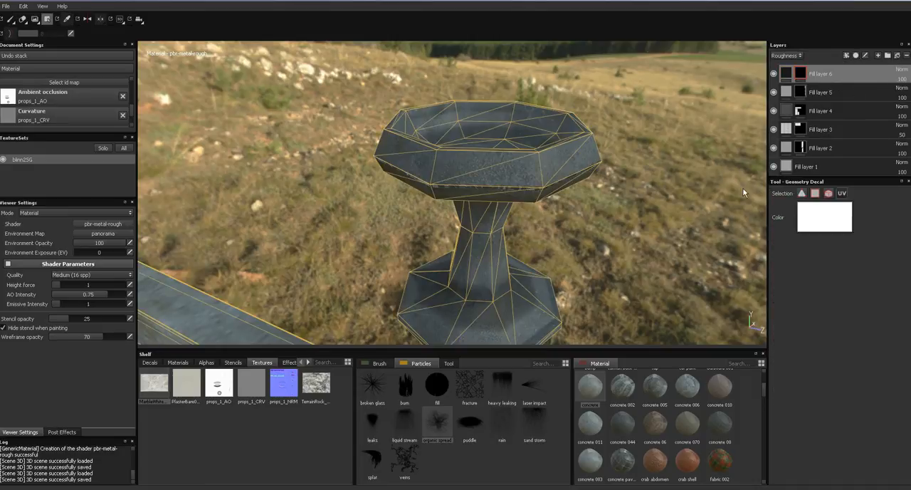
pyautogui.click(580, 168)
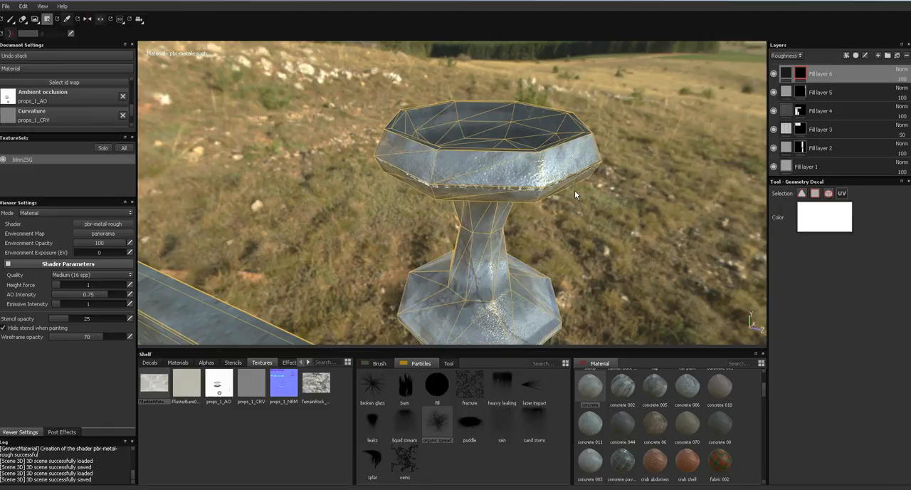
pyautogui.click(548, 134)
pyautogui.keyDown('alt'); pyautogui.moveTo(555, 165); pyautogui.dragTo(515, 155); pyautogui.keyUp('alt')
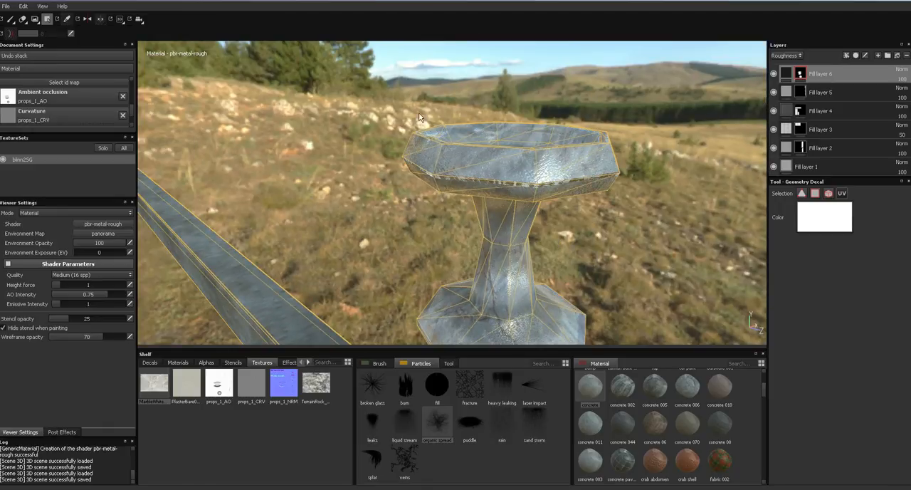
# - Switch the layer stack to the Base Color channel and return to the Paint tool
pyautogui.click(785, 55)
pyautogui.click(782, 64)
pyautogui.click(11, 21)
# - Survey the remaining props and examine the hollow top of the octagonal tower up close
pyautogui.moveTo(312, 140)
pyautogui.keyDown('alt'); pyautogui.mouseDown()
pyautogui.moveTo(382, 171)
pyautogui.moveTo(354, 172)
pyautogui.moveTo(366, 240)
pyautogui.moveTo(412, 55)
pyautogui.moveTo(431, 107)
pyautogui.moveTo(423, 122)
pyautogui.moveTo(430, 168)
pyautogui.moveTo(522, 127)
pyautogui.moveTo(491, 160)
pyautogui.moveTo(468, 139)
pyautogui.mouseUp(); pyautogui.keyUp('alt')
pyautogui.keyDown('alt'); pyautogui.moveTo(468, 138); pyautogui.dragTo(441, 204, button='middle'); pyautogui.keyUp('alt')
pyautogui.keyDown('alt'); pyautogui.moveTo(434, 166); pyautogui.dragTo(436, 249, button='right'); pyautogui.keyUp('alt')
pyautogui.keyDown('alt'); pyautogui.moveTo(462, 151); pyautogui.dragTo(412, 208, button='middle'); pyautogui.keyUp('alt')
pyautogui.keyDown('alt'); pyautogui.moveTo(423, 176); pyautogui.dragTo(420, 349, button='right'); pyautogui.keyUp('alt')
pyautogui.keyDown('alt'); pyautogui.moveTo(434, 190); pyautogui.dragTo(384, 260, button='middle'); pyautogui.keyUp('alt')
pyautogui.keyDown('alt'); pyautogui.moveTo(440, 171); pyautogui.dragTo(447, 313, button='right'); pyautogui.keyUp('alt')
pyautogui.keyDown('alt'); pyautogui.moveTo(501, 155); pyautogui.dragTo(430, 235, button='middle'); pyautogui.keyUp('alt')
pyautogui.keyDown('alt'); pyautogui.moveTo(420, 163); pyautogui.dragTo(351, 284, button='middle'); pyautogui.keyUp('alt')
pyautogui.keyDown('alt'); pyautogui.moveTo(436, 135); pyautogui.dragTo(388, 235, button='middle'); pyautogui.keyUp('alt')
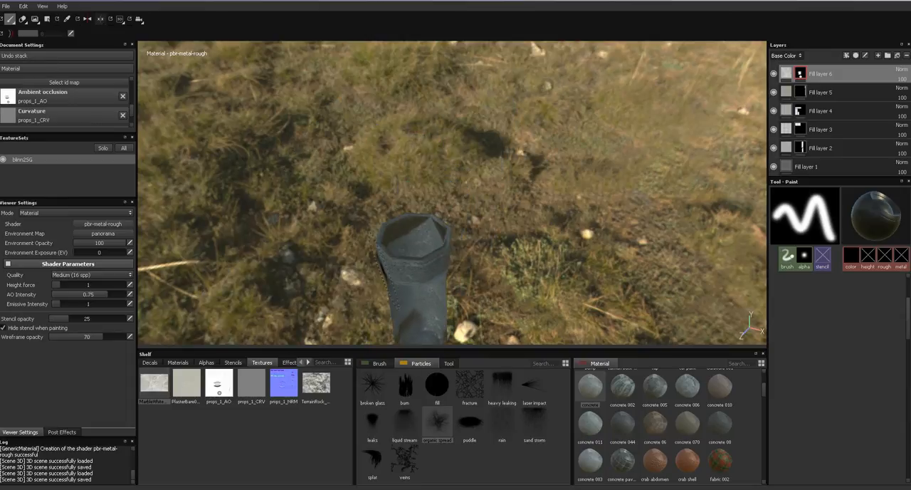
pyautogui.keyDown('alt'); pyautogui.moveTo(387, 270); pyautogui.dragTo(346, 482, button='right'); pyautogui.keyUp('alt')
pyautogui.keyDown('alt'); pyautogui.moveTo(402, 214); pyautogui.dragTo(399, 340, button='right'); pyautogui.keyUp('alt')
pyautogui.keyDown('alt'); pyautogui.moveTo(373, 386); pyautogui.dragTo(349, 484, button='right'); pyautogui.keyUp('alt')
pyautogui.keyDown('alt'); pyautogui.moveTo(413, 296); pyautogui.dragTo(580, 160); pyautogui.keyUp('alt')
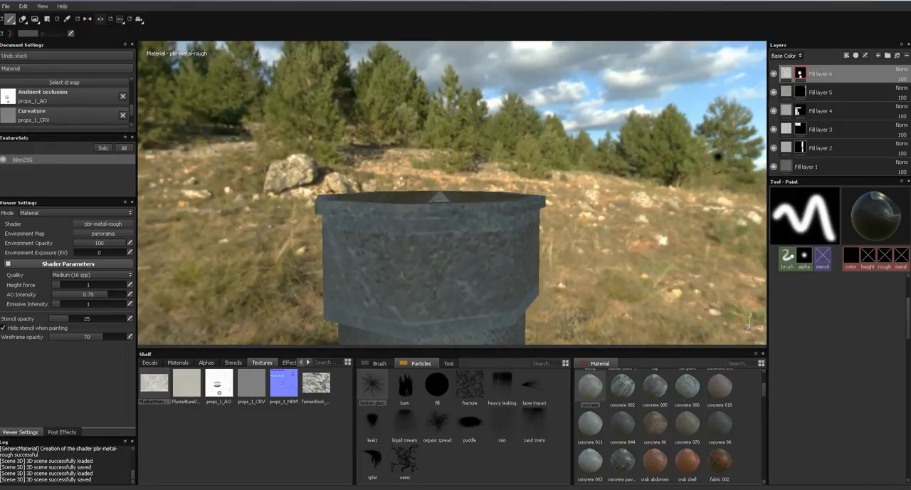
# - Add a fill layer above the marble layer, apply the Bricks 001 material and set both UV scale values to 32
pyautogui.click(896, 57)
pyautogui.moveTo(764, 392); pyautogui.dragTo(767, 375)
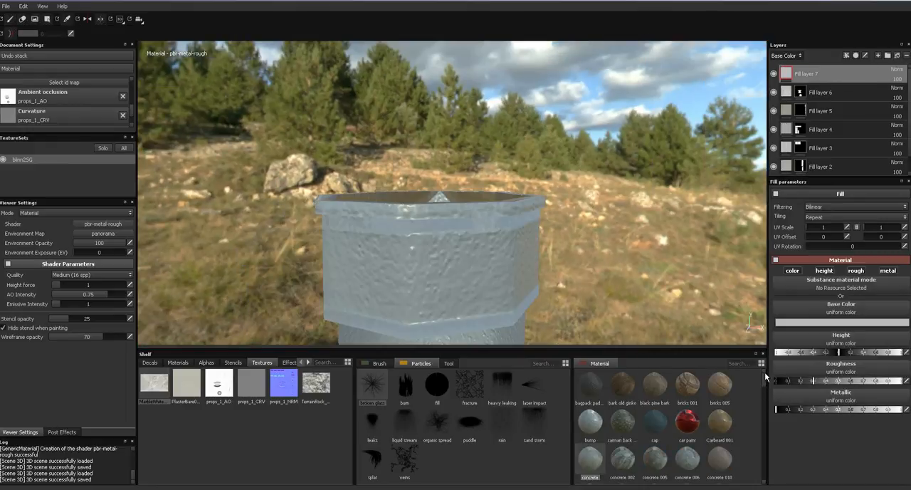
pyautogui.moveTo(689, 384); pyautogui.dragTo(585, 269)
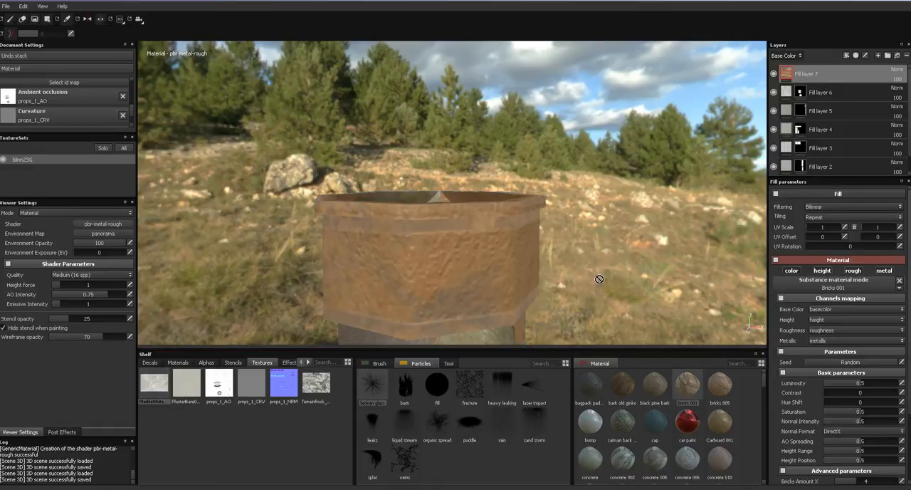
pyautogui.moveTo(819, 227); pyautogui.dragTo(842, 228)
pyautogui.moveTo(891, 228); pyautogui.dragTo(901, 229)
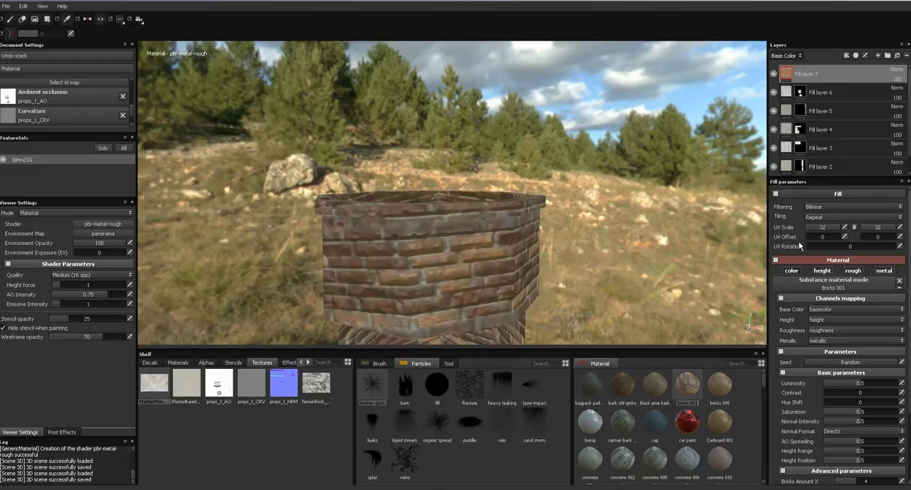
# - Add a black mask to the brick fill layer and reveal the bricks on the octagonal tower top with geometry fill
pyautogui.click(856, 56)
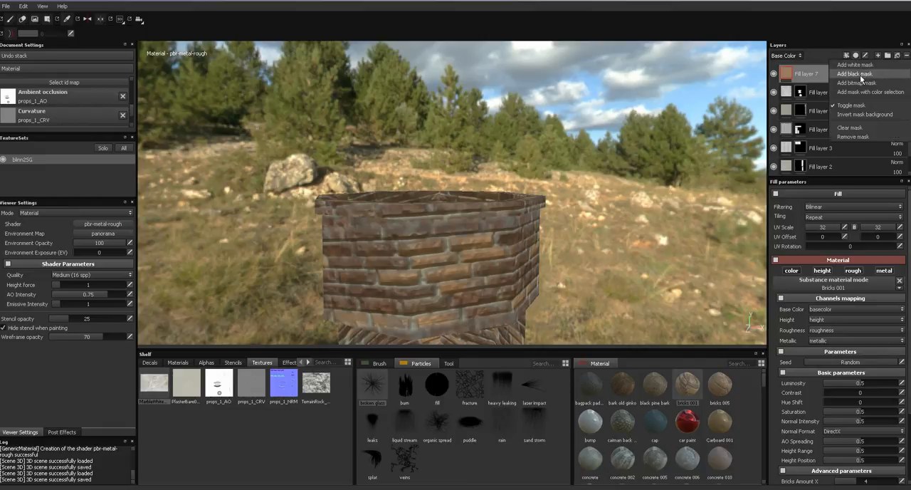
pyautogui.click(860, 72)
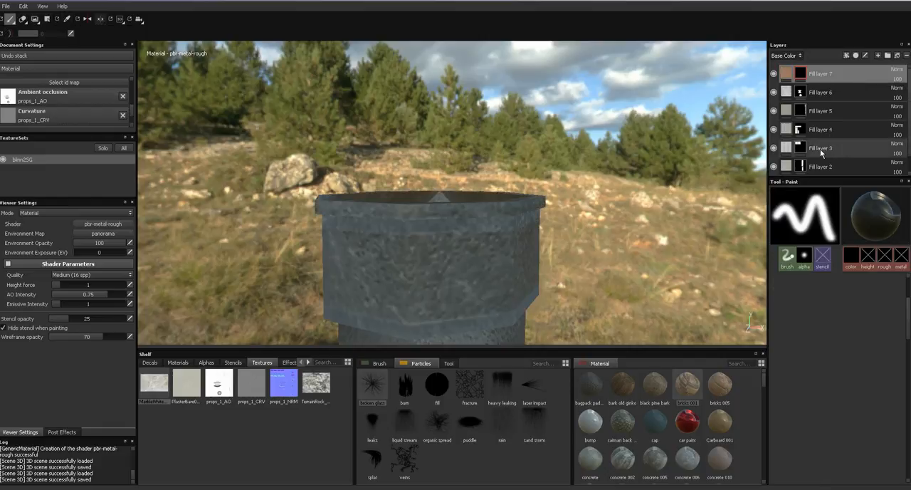
pyautogui.click(47, 20)
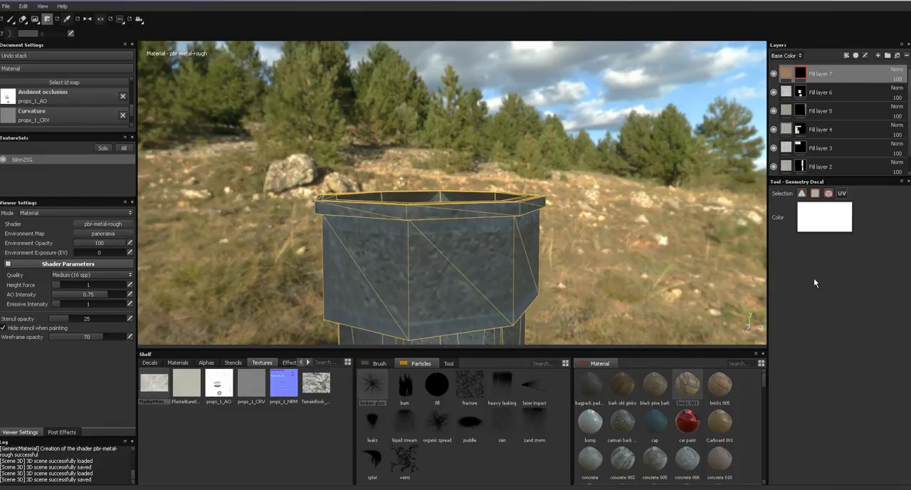
pyautogui.click(518, 255)
pyautogui.keyDown('alt'); pyautogui.moveTo(519, 255); pyautogui.dragTo(567, 256); pyautogui.keyUp('alt')
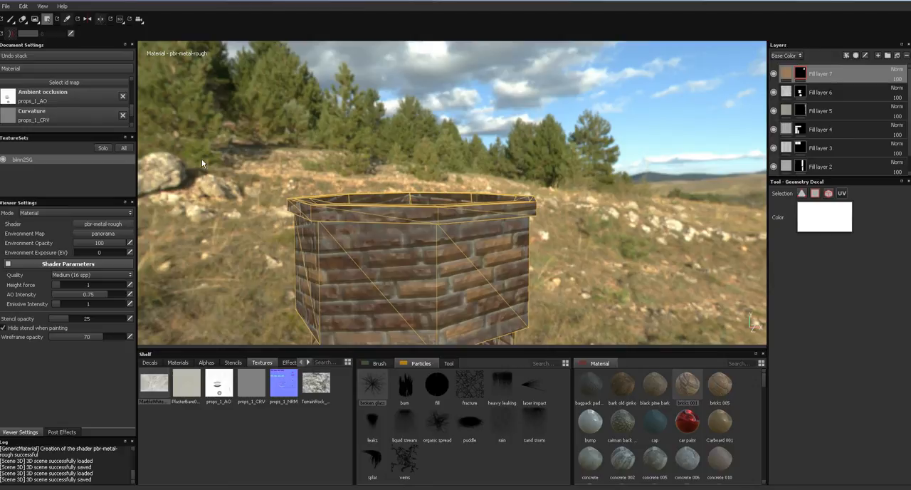
pyautogui.click(10, 19)
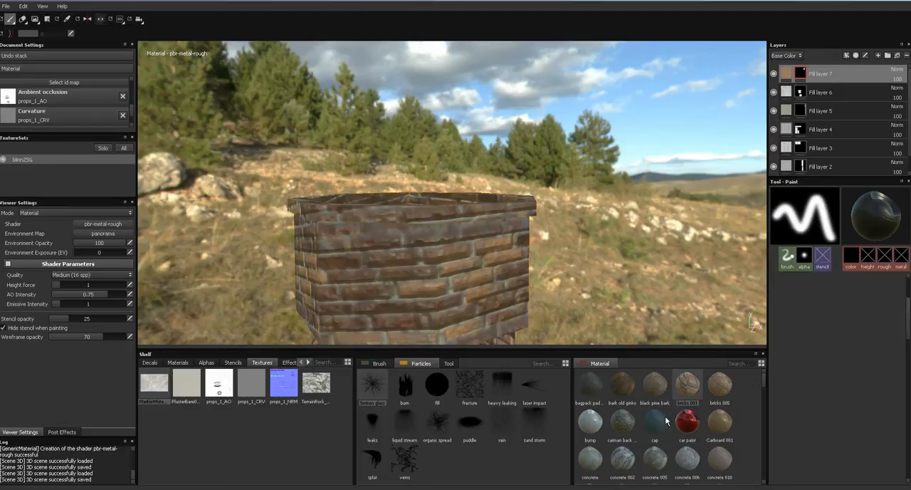
# - Try the Bricks 005 material on the tower's fill layer and replace it with Concrete 002, setting the first UV scale value to 14.6
pyautogui.click(721, 387)
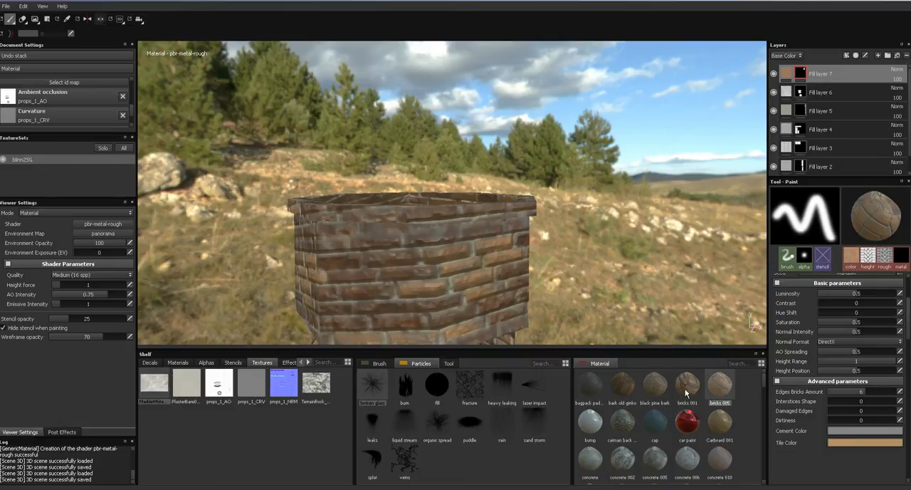
pyautogui.click(689, 391)
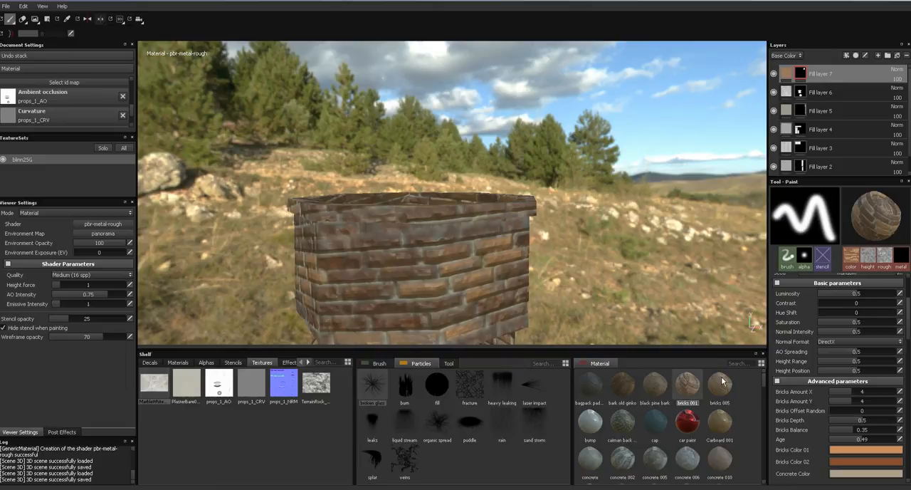
pyautogui.click(785, 75)
pyautogui.moveTo(726, 379); pyautogui.dragTo(607, 308)
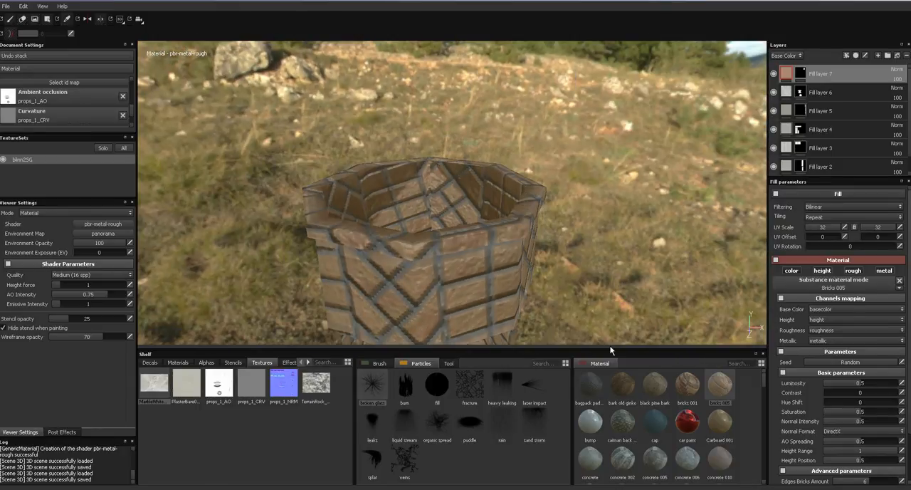
pyautogui.click(630, 463)
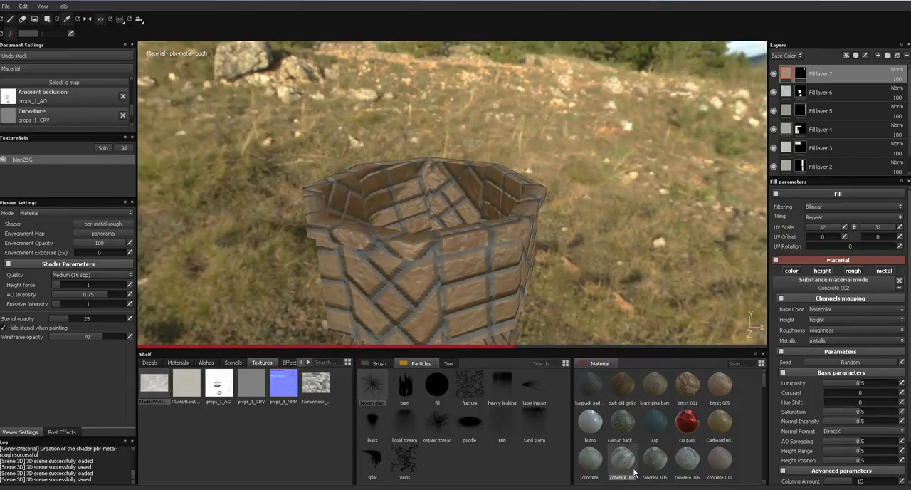
pyautogui.moveTo(828, 226)
pyautogui.mouseDown()
pyautogui.moveTo(807, 228)
pyautogui.moveTo(827, 229)
pyautogui.mouseUp()
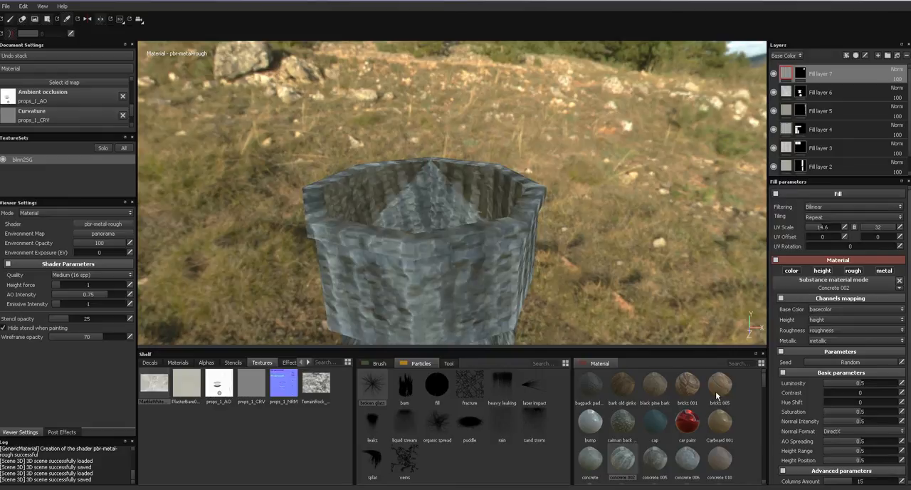
# - Try the Concrete 006 material on the octagonal tower's fill layer with a UV rotation of 2
pyautogui.moveTo(687, 463); pyautogui.dragTo(682, 305)
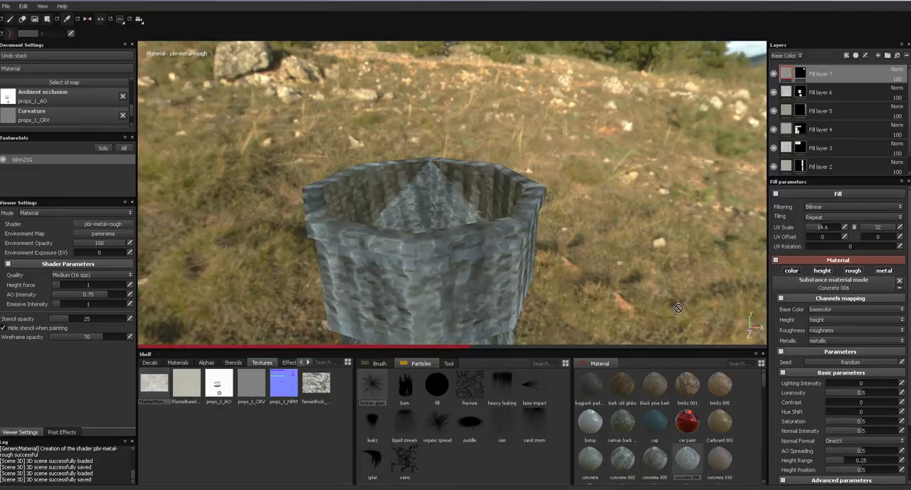
pyautogui.keyDown('alt'); pyautogui.moveTo(641, 279); pyautogui.dragTo(754, 239); pyautogui.keyUp('alt')
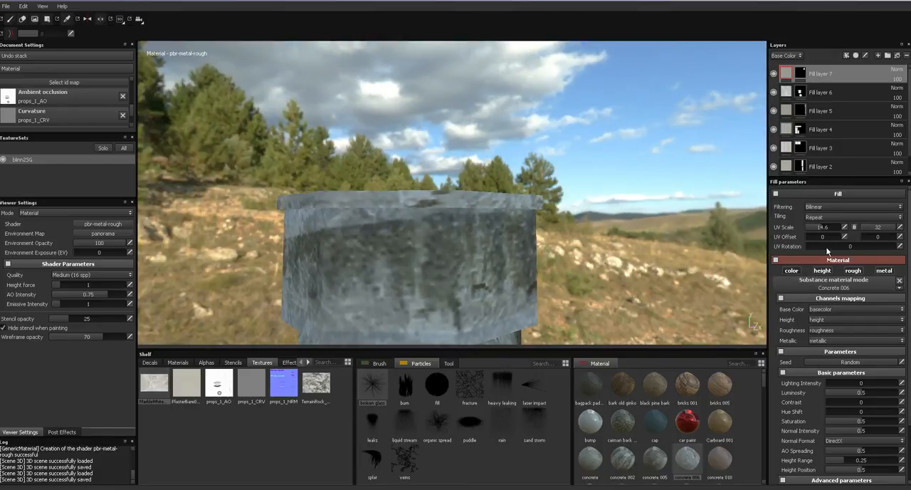
pyautogui.moveTo(813, 246); pyautogui.dragTo(806, 247)
pyautogui.click(901, 246)
pyautogui.write('1')
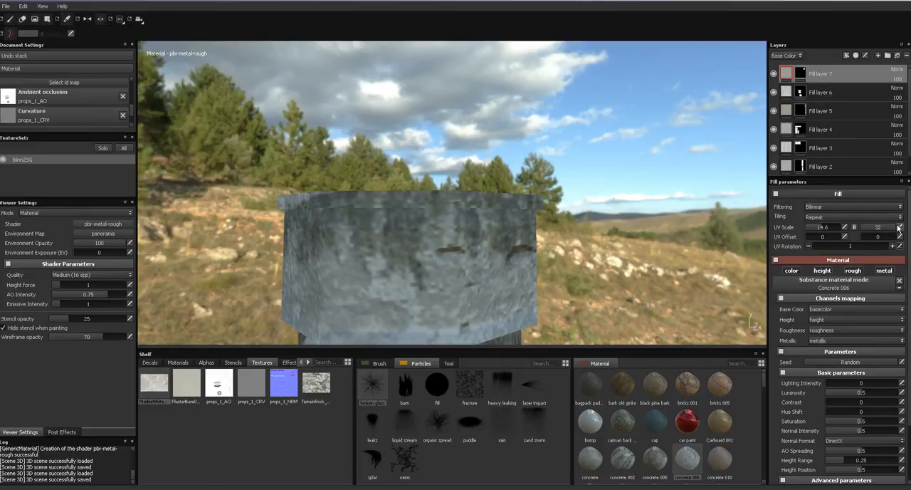
pyautogui.press('BackSpace')
pyautogui.write('2')
pyautogui.press('Return')
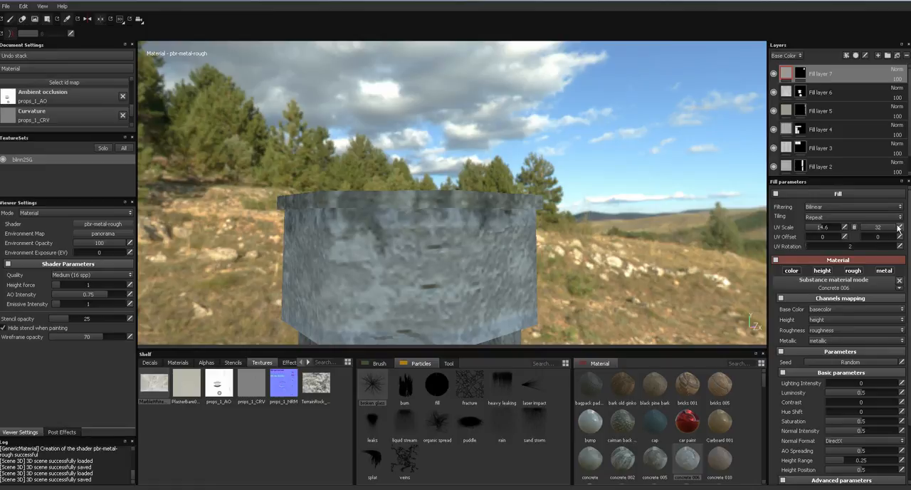
# - Set the tower fill layer's second UV offset value to -0.1 and its UV rotation to 4
pyautogui.moveTo(865, 239); pyautogui.dragTo(864, 239)
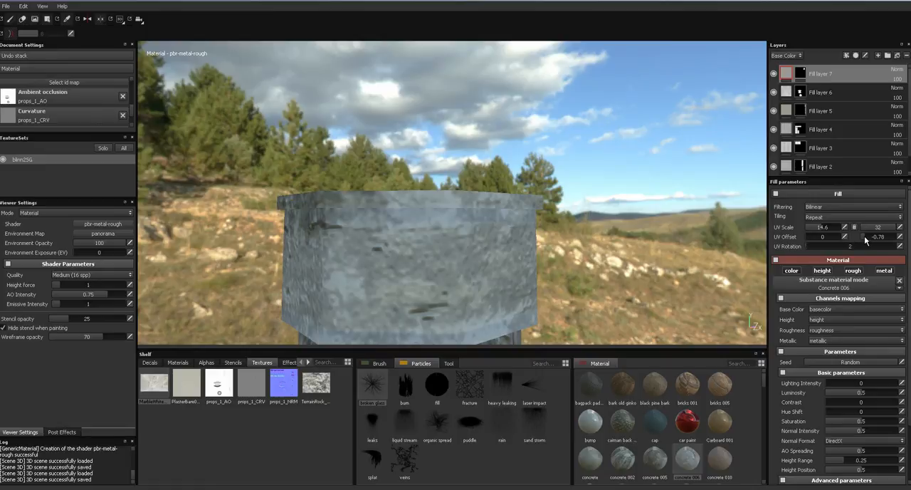
pyautogui.click(900, 238)
pyautogui.write('1')
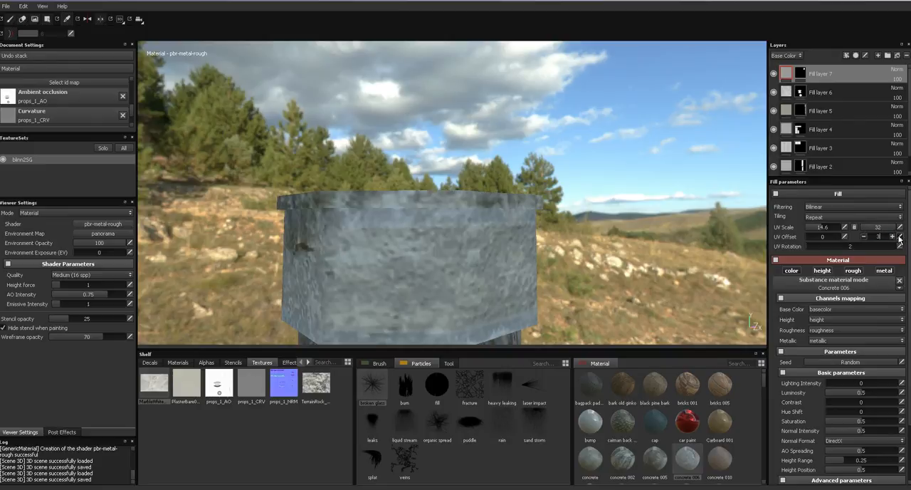
pyautogui.write('-0')
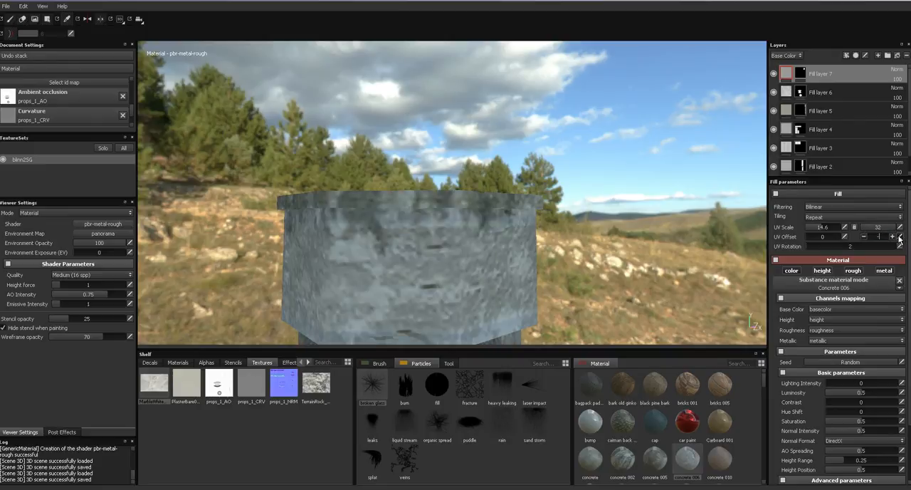
pyautogui.write('1')
pyautogui.press('BackSpace')
pyautogui.write('0.1')
pyautogui.press('Return')
pyautogui.click(901, 247)
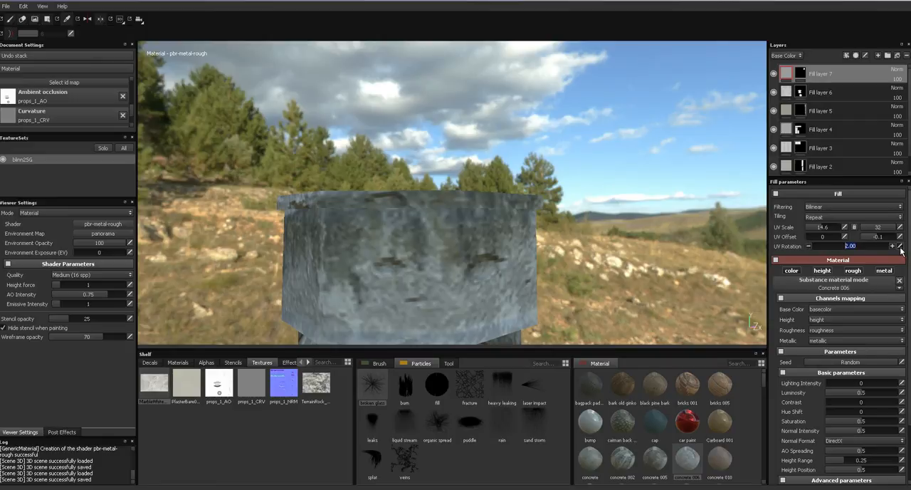
pyautogui.write('4')
pyautogui.press('Return')
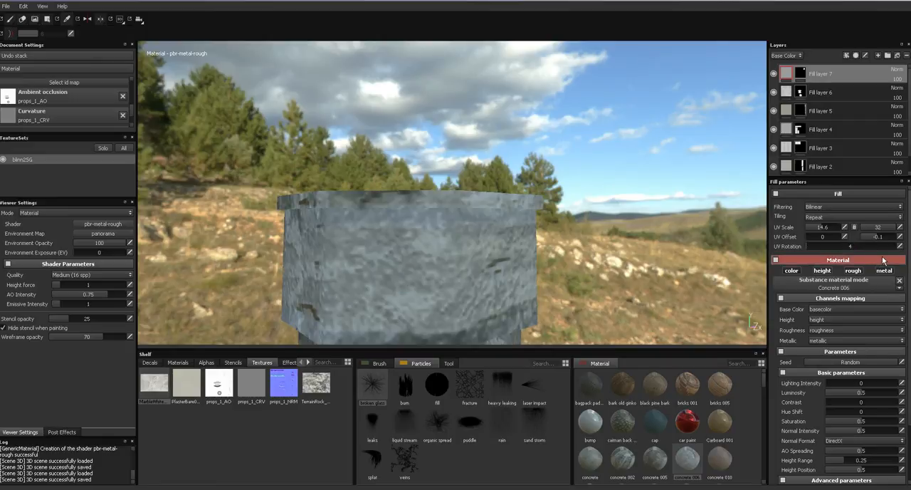
# - Adjust the first UV scale value to 15.47 and try the Concrete 010 material on the tower's fill layer
pyautogui.moveTo(836, 230); pyautogui.dragTo(846, 229)
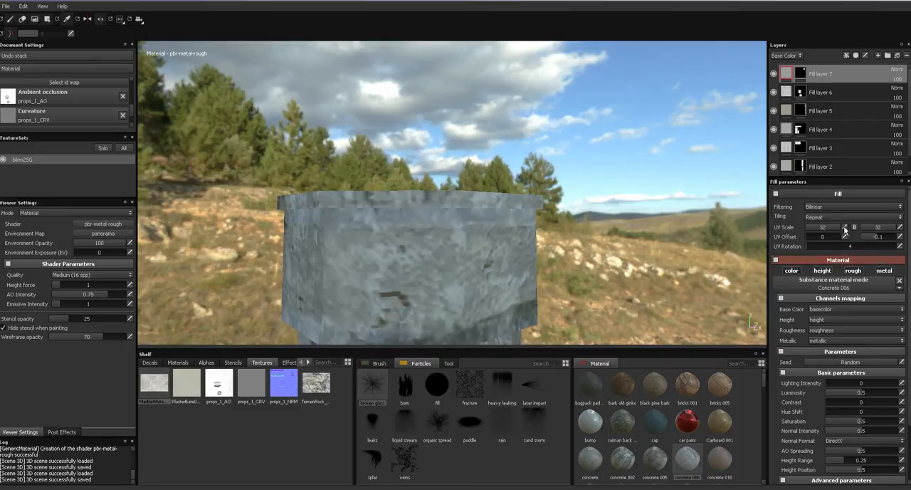
pyautogui.keyDown('alt'); pyautogui.moveTo(564, 232); pyautogui.dragTo(654, 256); pyautogui.keyUp('alt')
pyautogui.moveTo(836, 228); pyautogui.dragTo(824, 228)
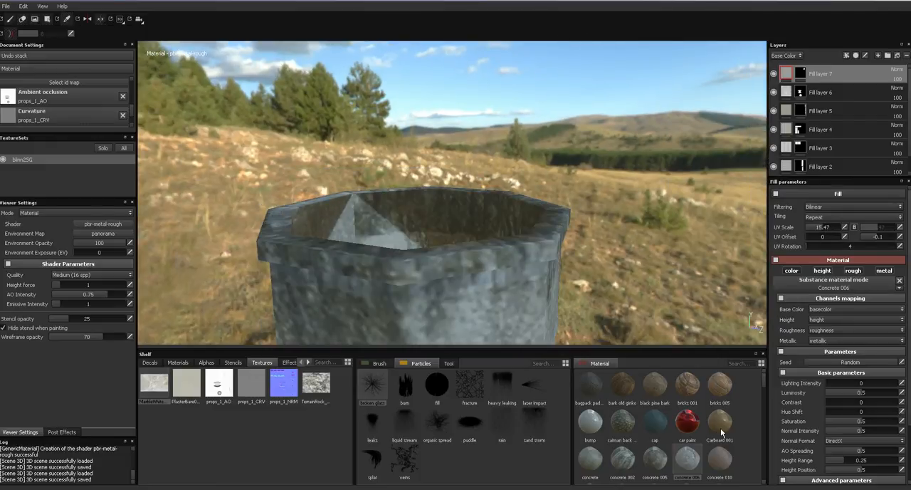
pyautogui.click(721, 461)
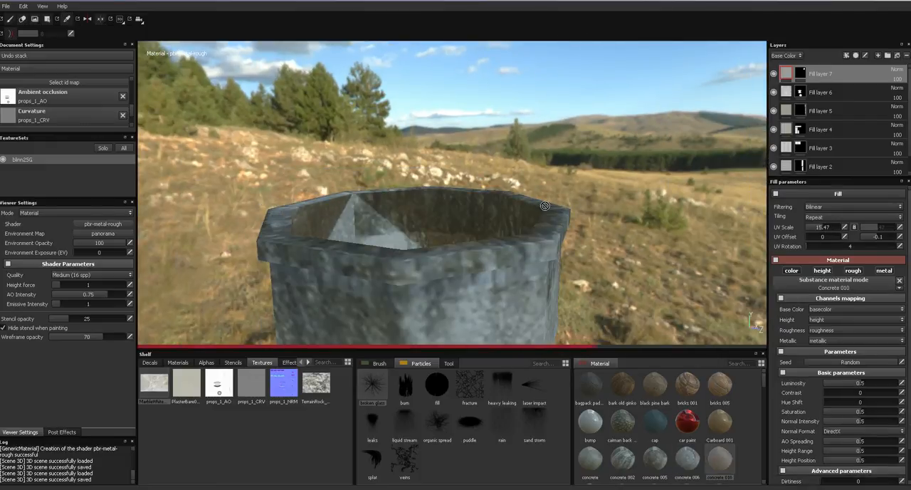
pyautogui.keyDown('alt'); pyautogui.moveTo(547, 220); pyautogui.dragTo(565, 151); pyautogui.keyUp('alt')
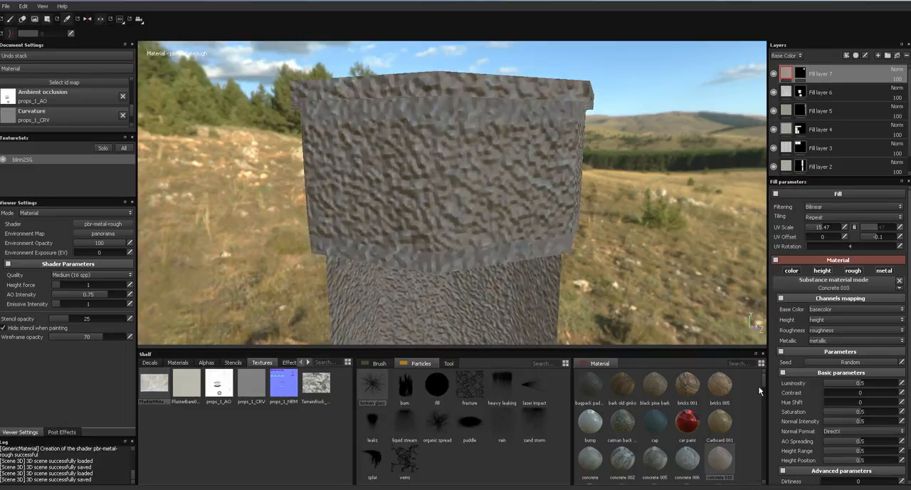
# - Set the first UV scale value to 32 and apply the Concrete 044 material to the tower's fill layer
pyautogui.scroll(-1, 762, 376)
pyautogui.moveTo(832, 227); pyautogui.dragTo(844, 227)
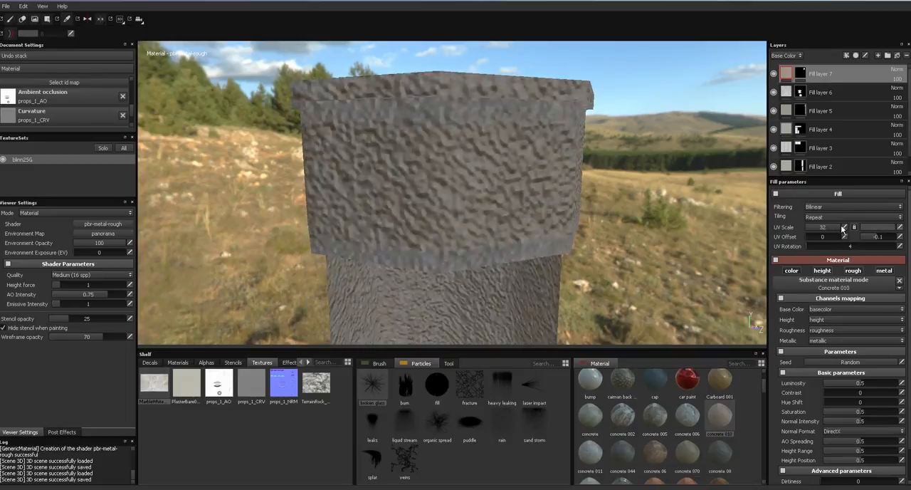
pyautogui.click(622, 450)
pyautogui.keyDown('alt'); pyautogui.moveTo(562, 235); pyautogui.dragTo(468, 226); pyautogui.keyUp('alt')
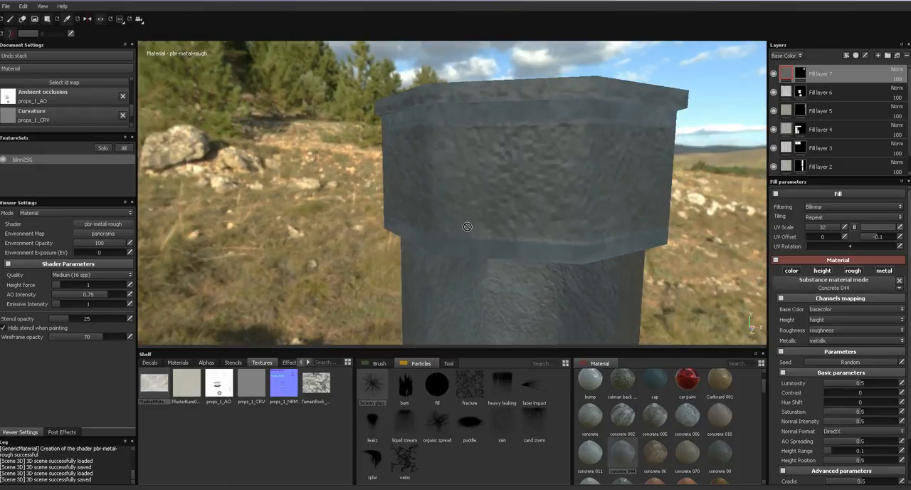
# - Survey the whole set of props, examine the tall pillars up close, and look through the lower fill layers
pyautogui.keyDown('alt'); pyautogui.moveTo(450, 241); pyautogui.dragTo(499, 69, button='right'); pyautogui.keyUp('alt')
pyautogui.keyDown('alt'); pyautogui.moveTo(478, 137); pyautogui.dragTo(549, 29, button='right'); pyautogui.keyUp('alt')
pyautogui.press('f')
pyautogui.keyDown('alt'); pyautogui.moveTo(467, 220); pyautogui.dragTo(586, 221); pyautogui.keyUp('alt')
pyautogui.keyDown('alt'); pyautogui.moveTo(578, 230); pyautogui.dragTo(589, 195, button='middle'); pyautogui.keyUp('alt')
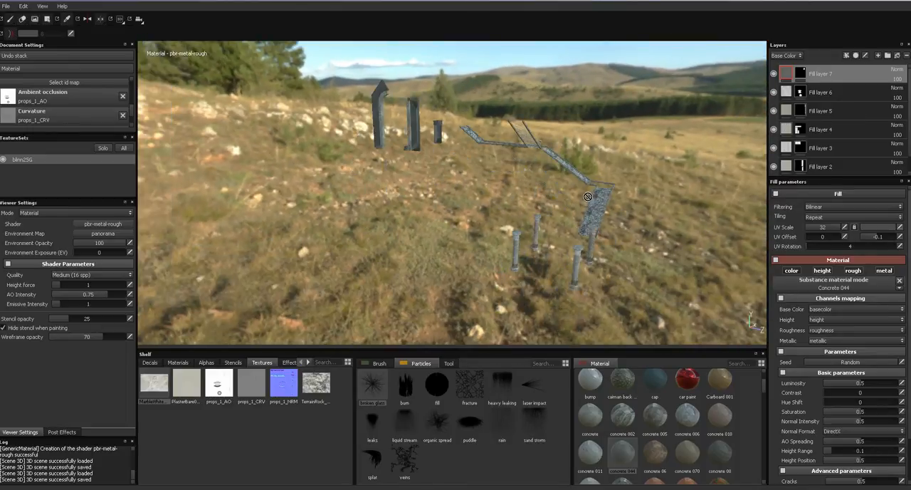
pyautogui.keyDown('alt'); pyautogui.moveTo(590, 196); pyautogui.dragTo(501, 361, button='right'); pyautogui.keyUp('alt')
pyautogui.keyDown('alt'); pyautogui.moveTo(463, 222); pyautogui.dragTo(527, 148, button='right'); pyautogui.keyUp('alt')
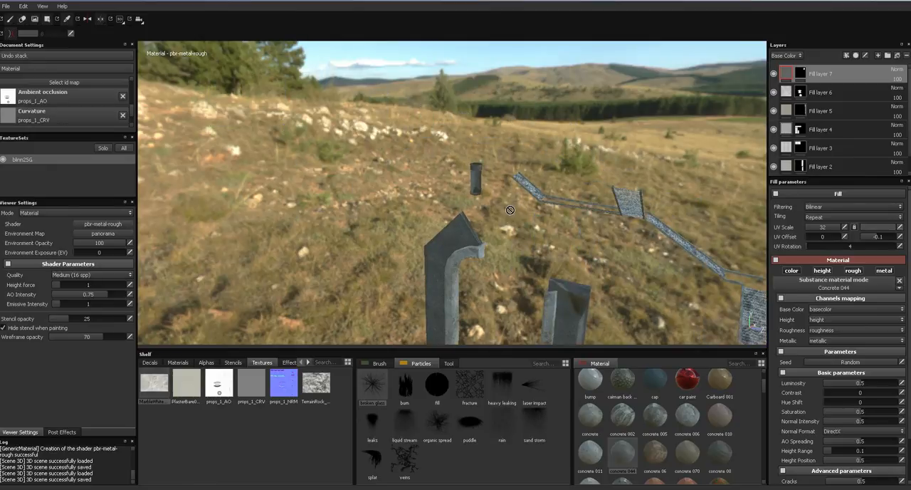
pyautogui.keyDown('alt'); pyautogui.moveTo(510, 210); pyautogui.dragTo(491, 181); pyautogui.keyUp('alt')
pyautogui.keyDown('alt'); pyautogui.moveTo(490, 174); pyautogui.dragTo(416, 312, button='right'); pyautogui.keyUp('alt')
pyautogui.keyDown('alt'); pyautogui.moveTo(451, 275); pyautogui.dragTo(504, 272); pyautogui.keyUp('alt')
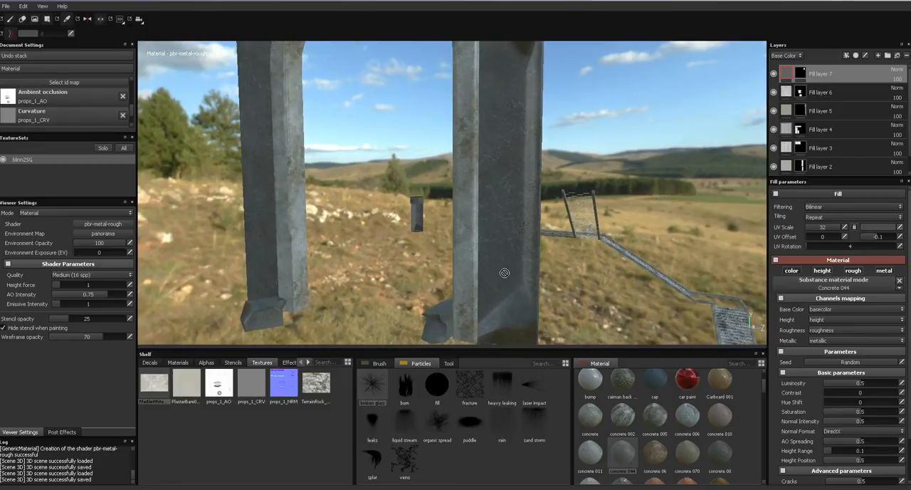
pyautogui.moveTo(908, 128); pyautogui.dragTo(908, 151)
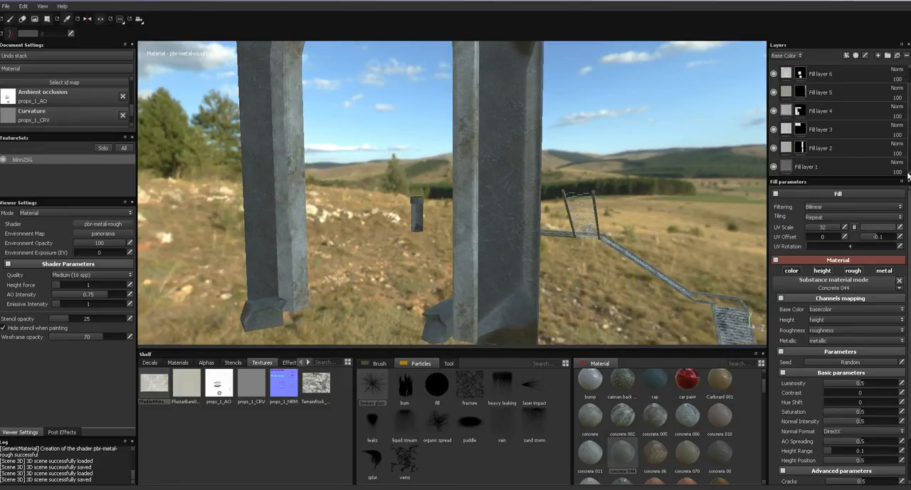
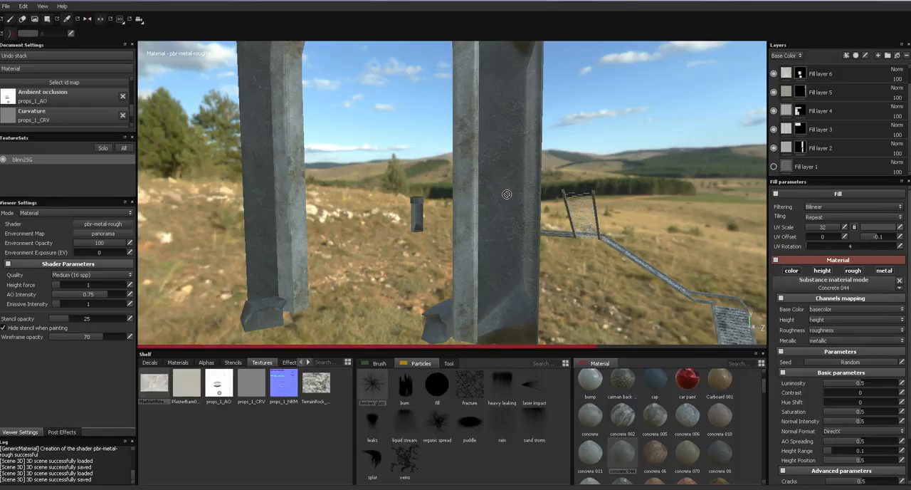
# - Make the bottom fill layer visible and rename it Gate Wall
pyautogui.click(774, 167)
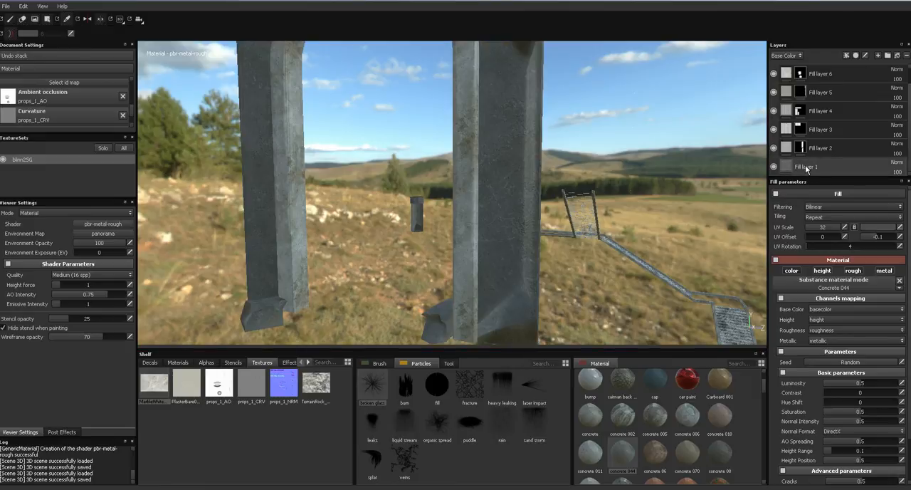
pyautogui.click(807, 168)
pyautogui.doubleClick(808, 168)
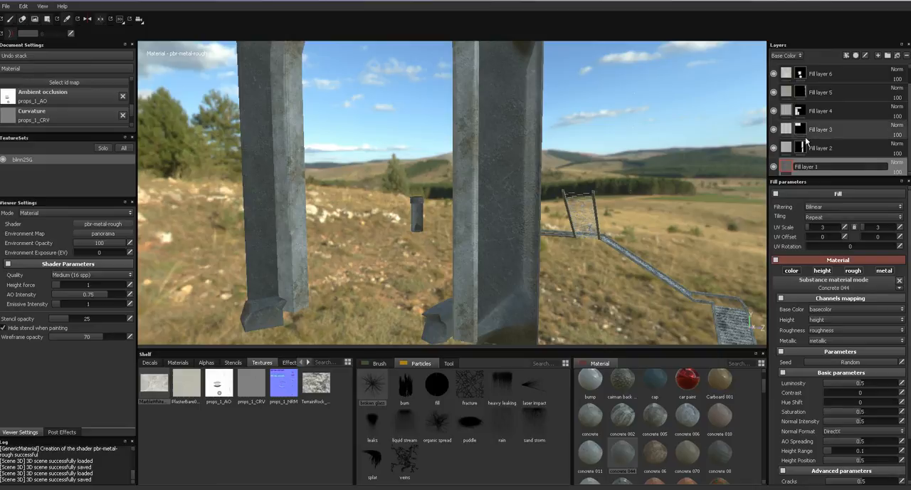
pyautogui.write('Gate Wall')
pyautogui.press('Return')
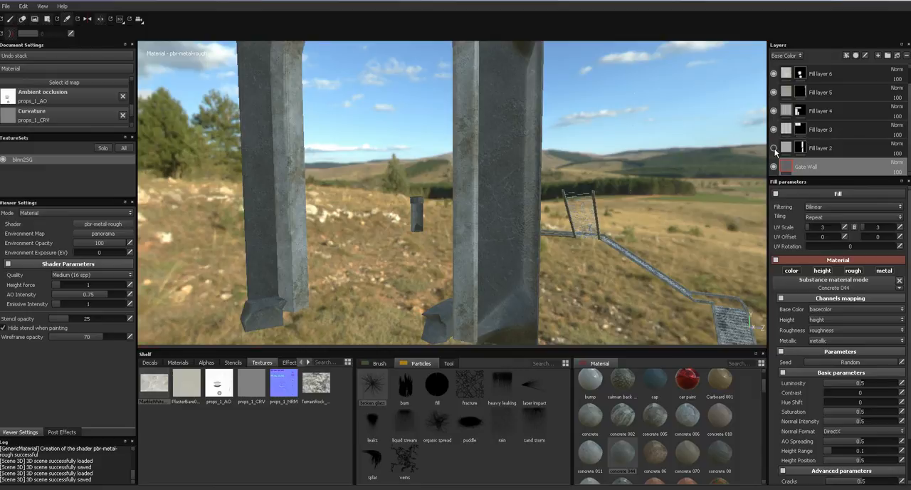
# - Toggle Fill layer 2's visibility to identify its props, and rename the layer Gate Arches
pyautogui.click(775, 148)
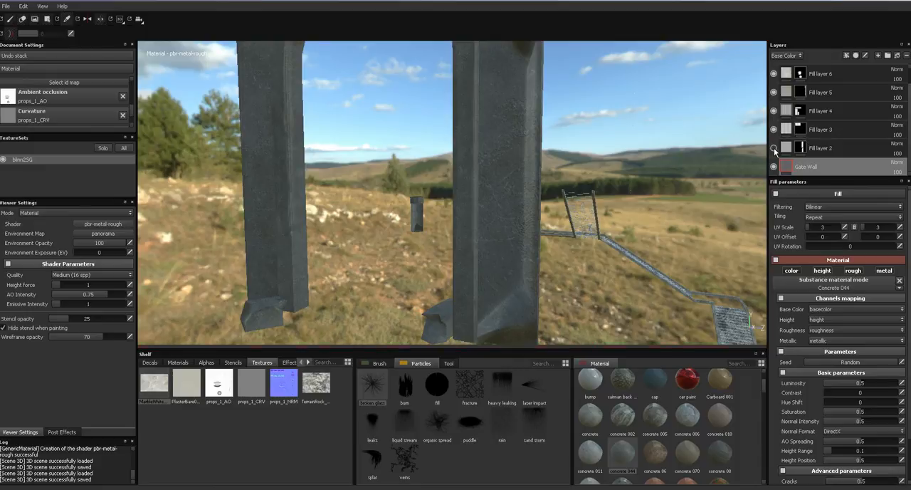
pyautogui.click(823, 148)
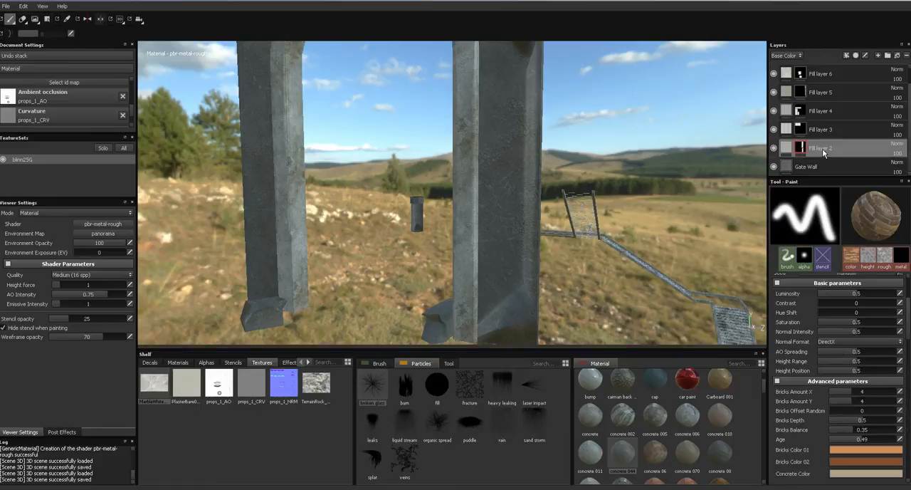
pyautogui.doubleClick(822, 148)
pyautogui.write('Gate Arcle')
pyautogui.press('BackSpace')
pyautogui.press('BackSpace')
pyautogui.write('hes')
pyautogui.press('Return')
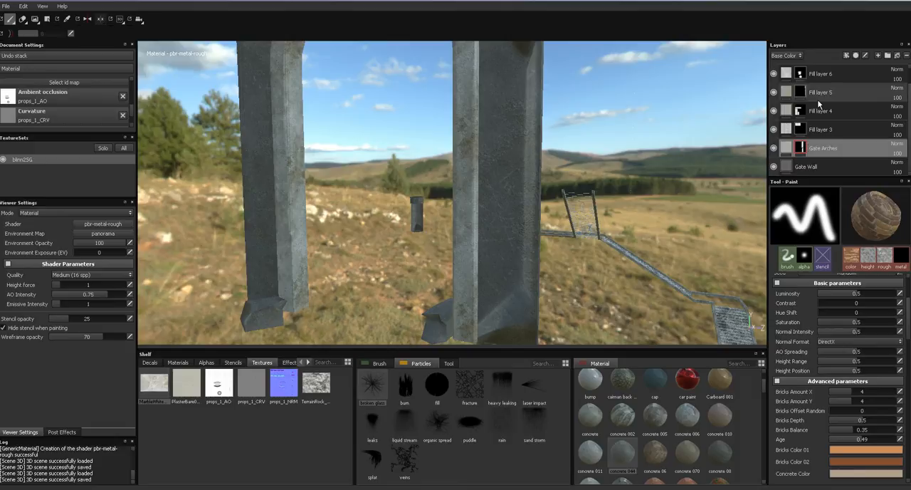
# - Rename Fill layer 3 as Pillars
pyautogui.scroll(1, 819, 107)
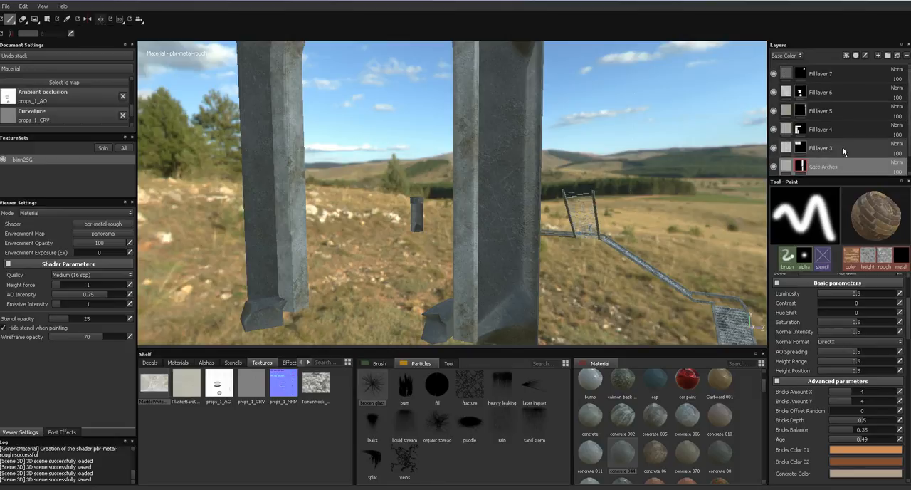
pyautogui.click(844, 147)
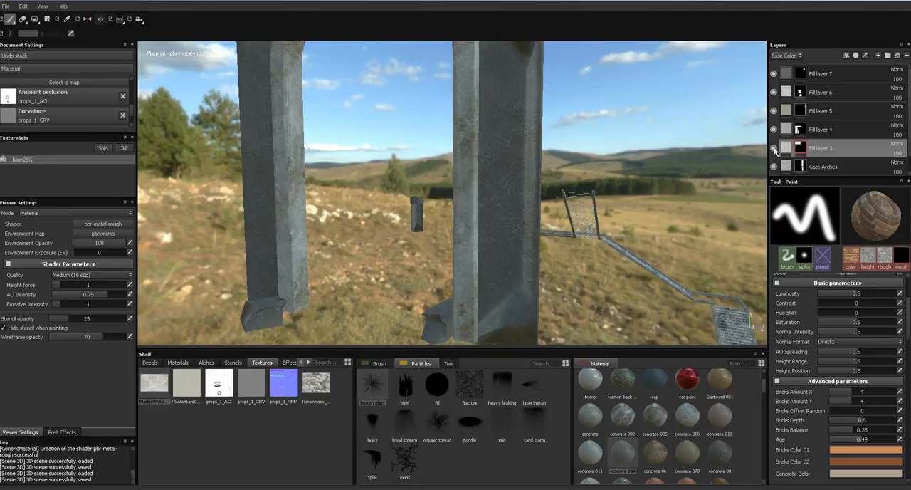
pyautogui.doubleClick(820, 148)
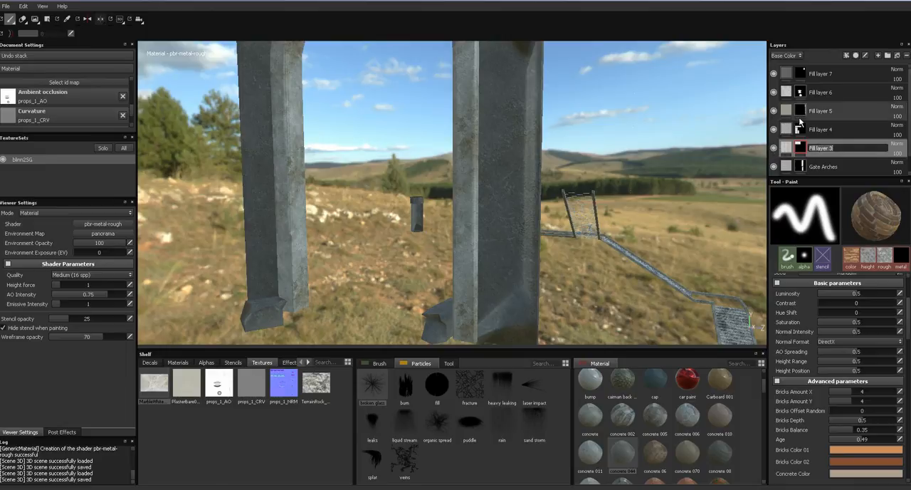
pyautogui.write('Pillars')
pyautogui.press('Return')
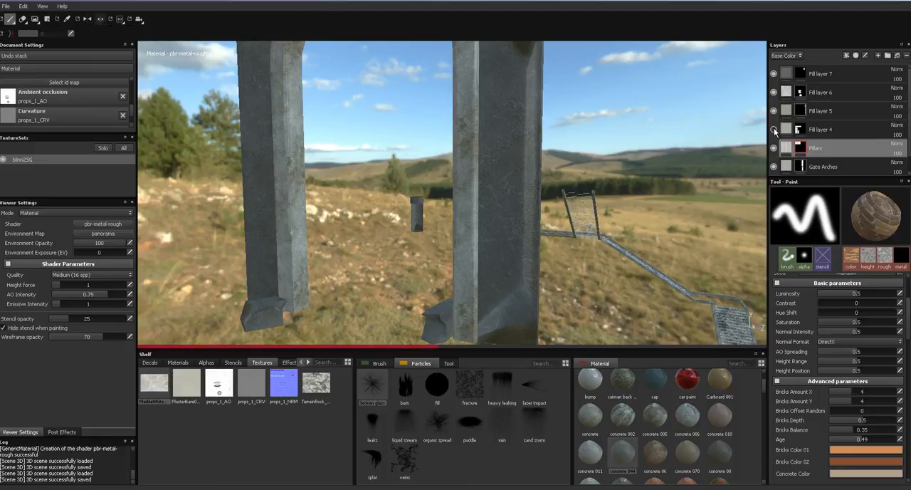
# - Toggle Fill layer 4's visibility to identify its props, and rename the layer Stairs
pyautogui.click(774, 130)
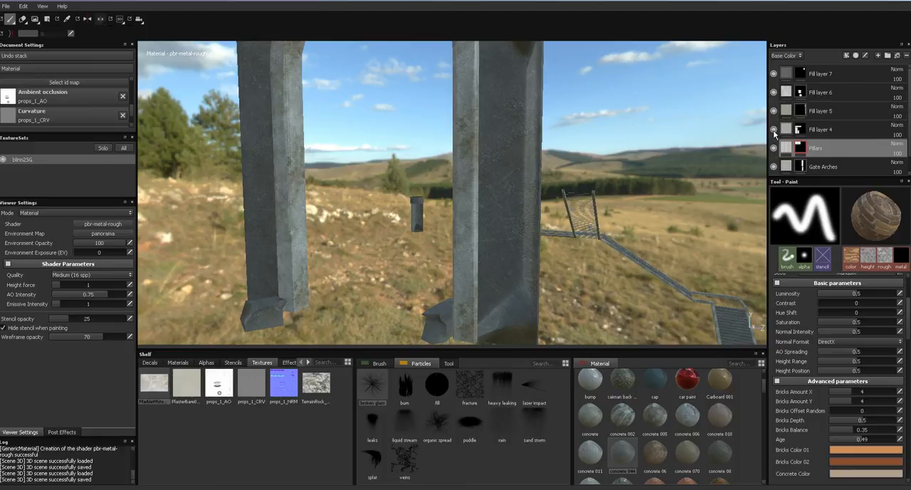
pyautogui.click(814, 129)
pyautogui.click(813, 128)
pyautogui.write('Stair')
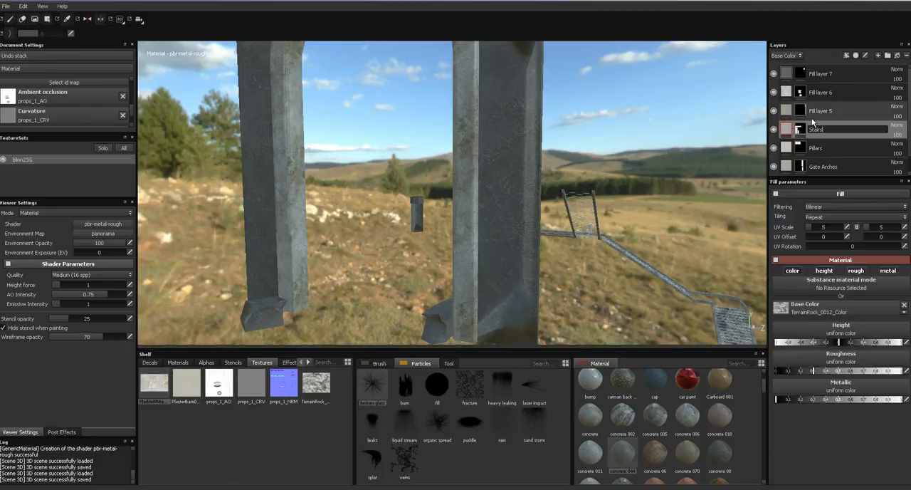
pyautogui.write('s')
pyautogui.press('Return')
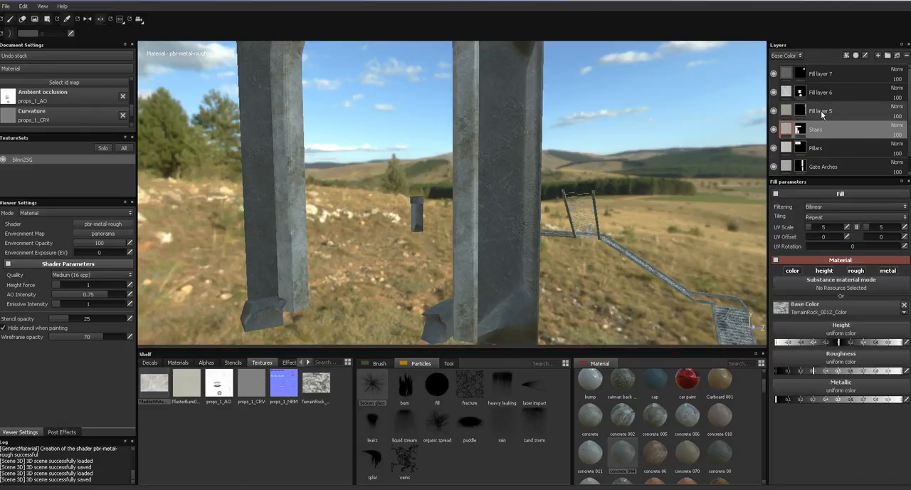
# - Toggle Fill layer 5's visibility to identify its props, and rename the layer Stair railing
pyautogui.click(799, 112)
pyautogui.click(774, 111)
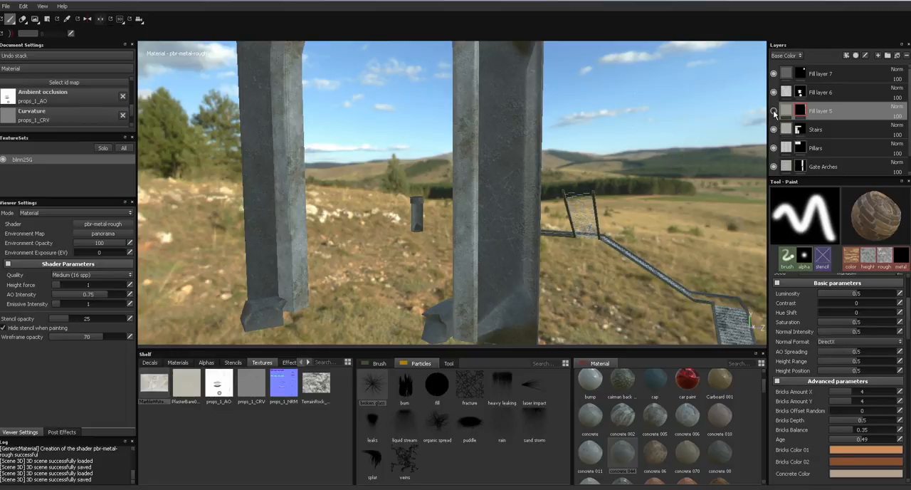
pyautogui.click(774, 112)
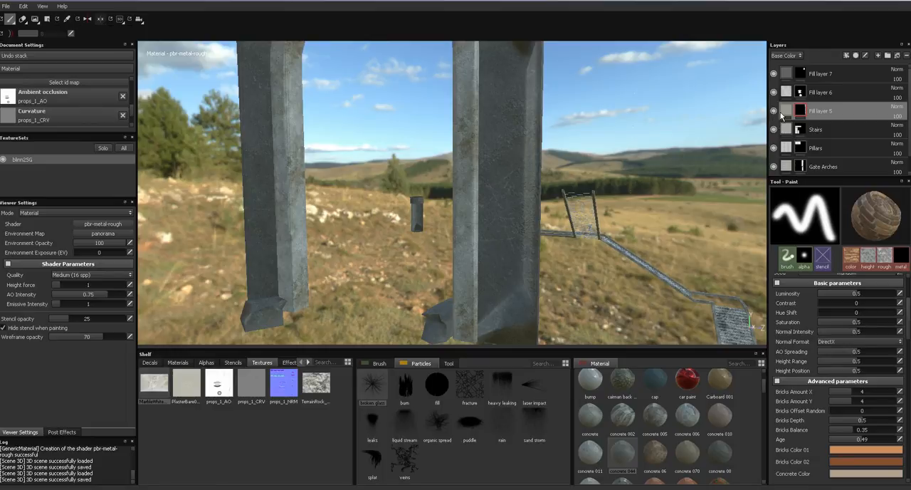
pyautogui.doubleClick(819, 113)
pyautogui.write('Sta')
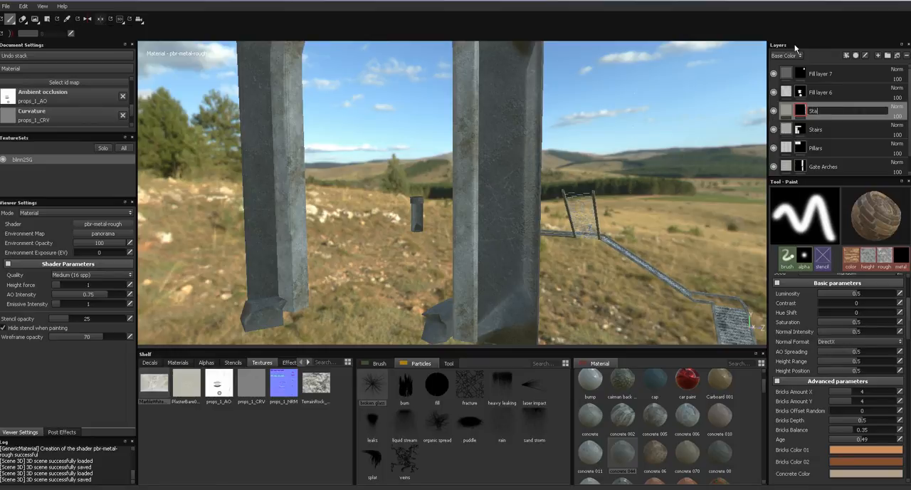
pyautogui.write('ir railing')
pyautogui.press('Return')
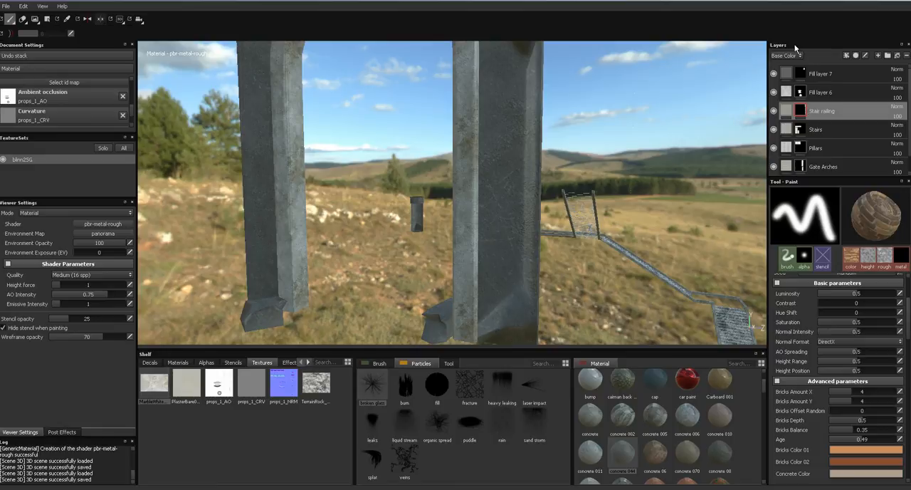
# - Rename Fill layer 6 as Ornament
pyautogui.click(817, 94)
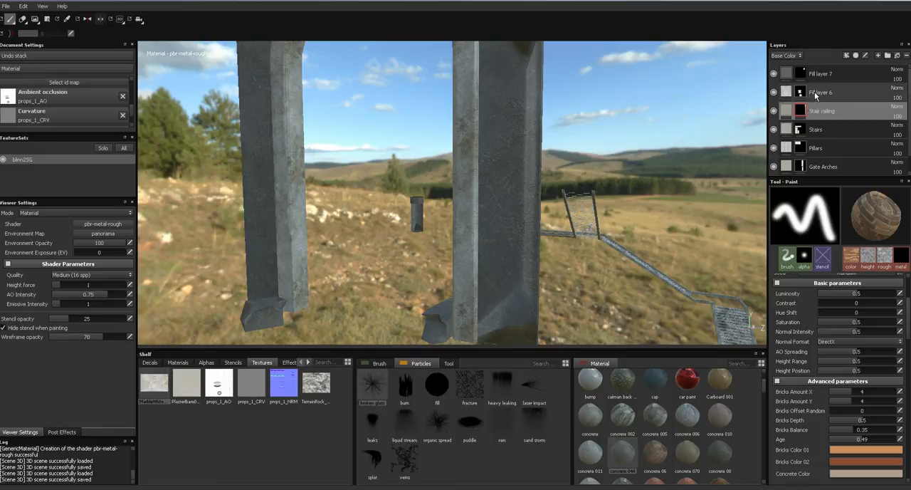
pyautogui.doubleClick(820, 95)
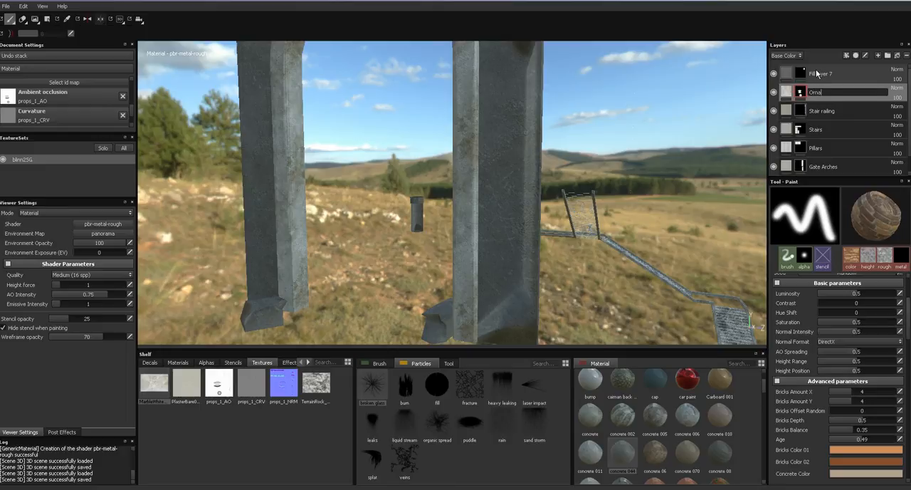
pyautogui.write('Ornament')
pyautogui.press('Return')
# - Rename Fill layer 7 as Well
pyautogui.click(822, 76)
pyautogui.doubleClick(822, 75)
pyautogui.write('Well')
pyautogui.press('Return')
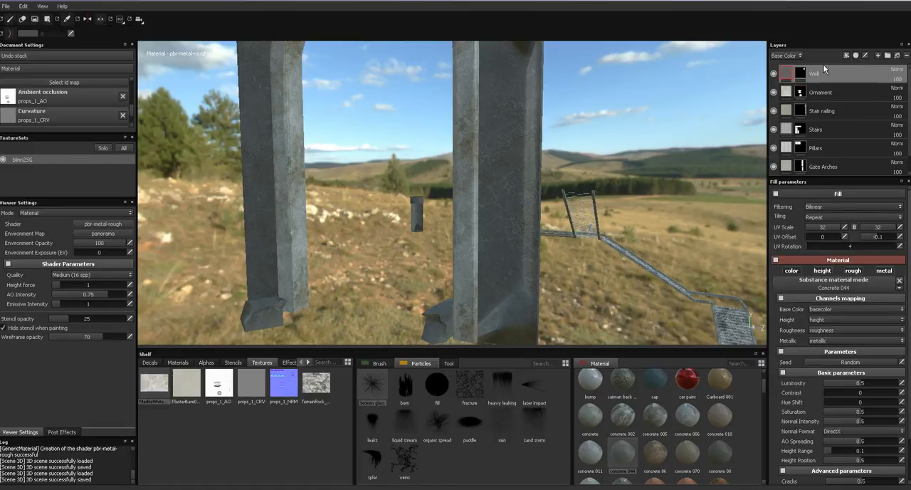
# - Add a new paint layer directly above the Gate Arches layer
pyautogui.scroll(-1, 833, 147)
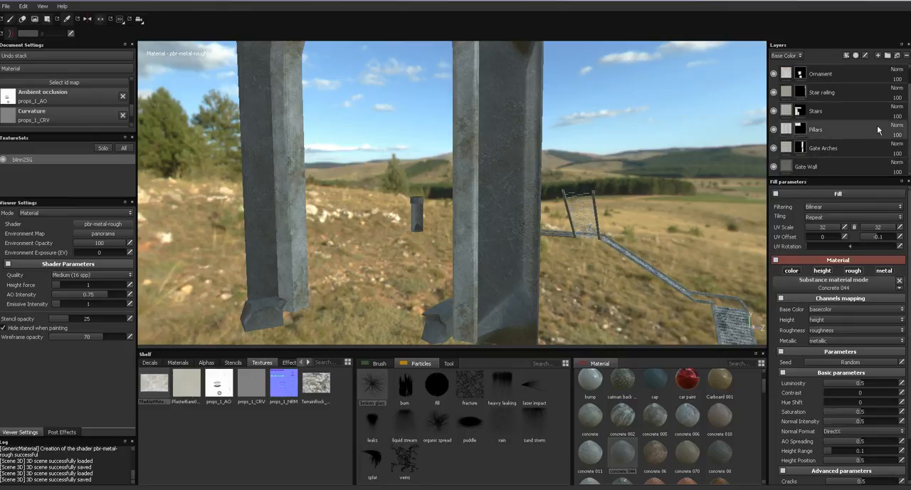
pyautogui.click(830, 148)
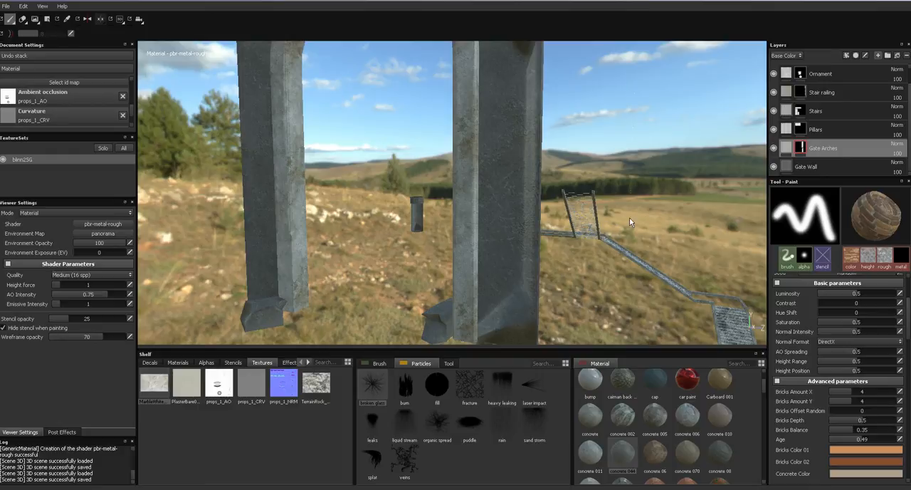
pyautogui.click(878, 55)
pyautogui.moveTo(543, 222)
pyautogui.keyDown('alt'); pyautogui.mouseDown()
pyautogui.moveTo(541, 211)
pyautogui.moveTo(535, 230)
pyautogui.mouseUp(); pyautogui.keyUp('alt')
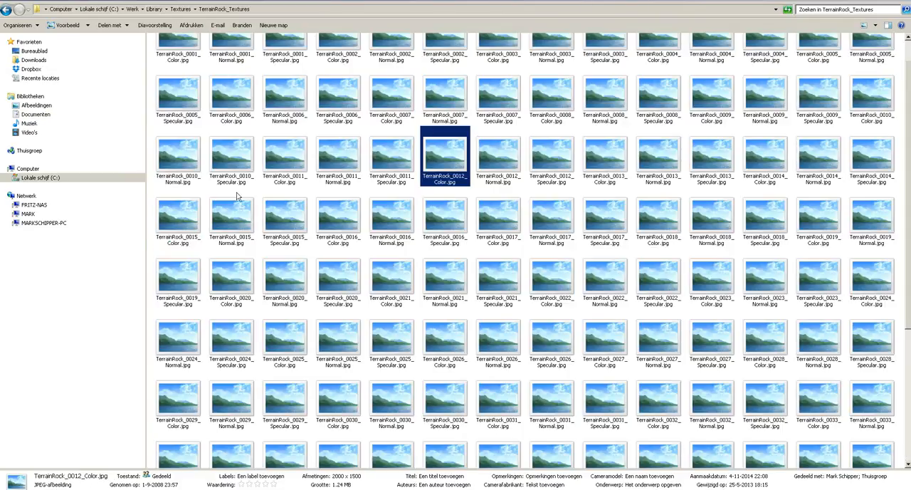
# - Switch to Windows Explorer and open the decals folder inside Cinematic > global textures on the C: drive
pyautogui.click(106, 10)
pyautogui.doubleClick(179, 62)
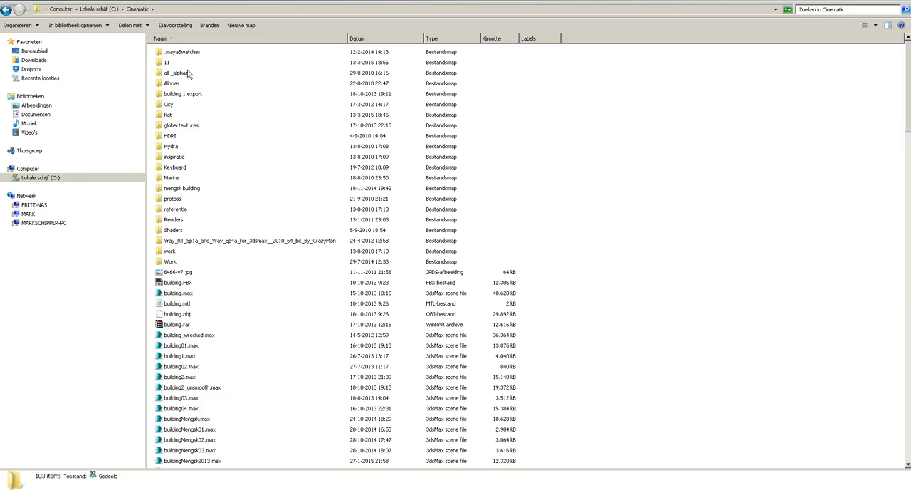
pyautogui.doubleClick(182, 124)
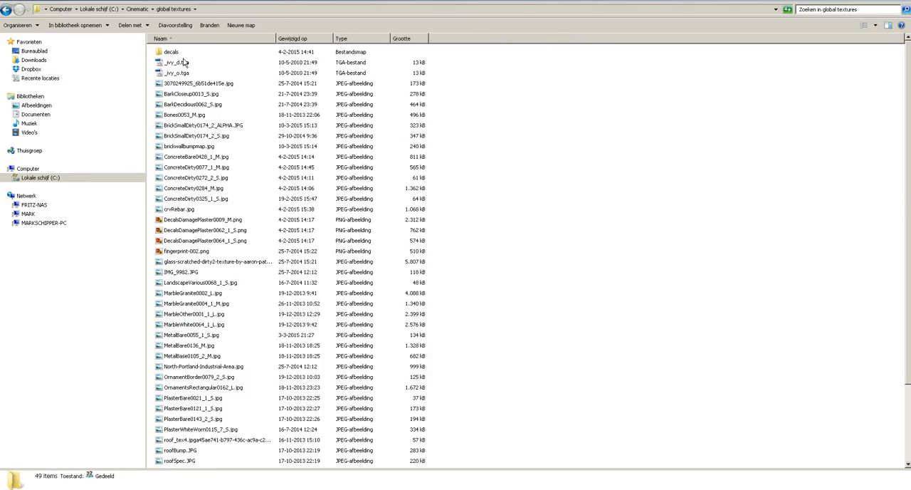
pyautogui.doubleClick(183, 56)
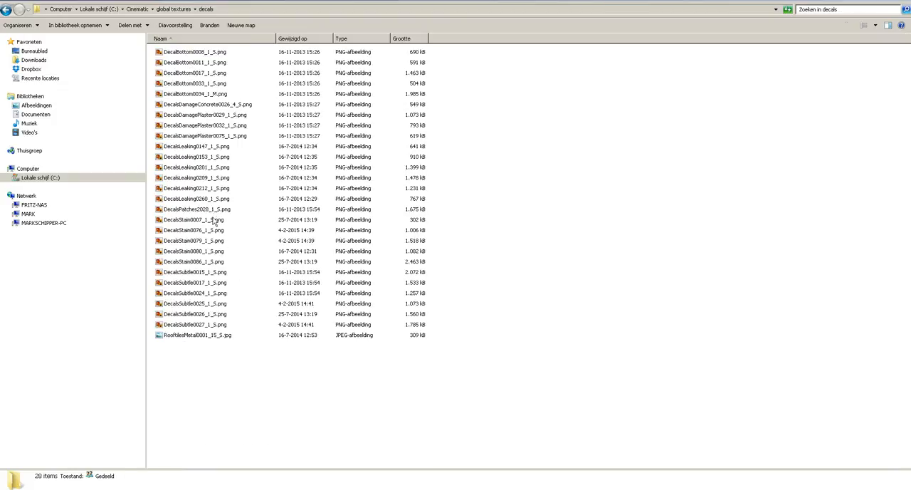
# - Preview the stain decals and import DecalsStain0086_1_S.png into Substance Painter's texture shelf
pyautogui.doubleClick(214, 251)
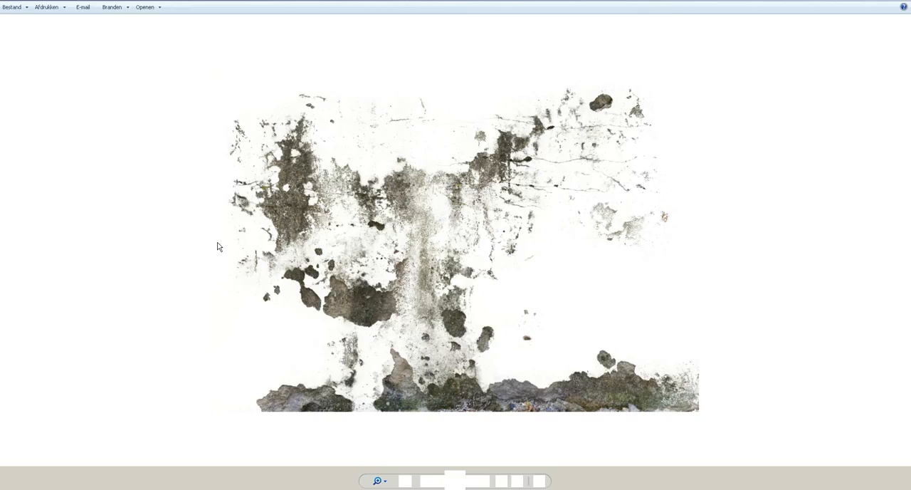
pyautogui.press('Right')
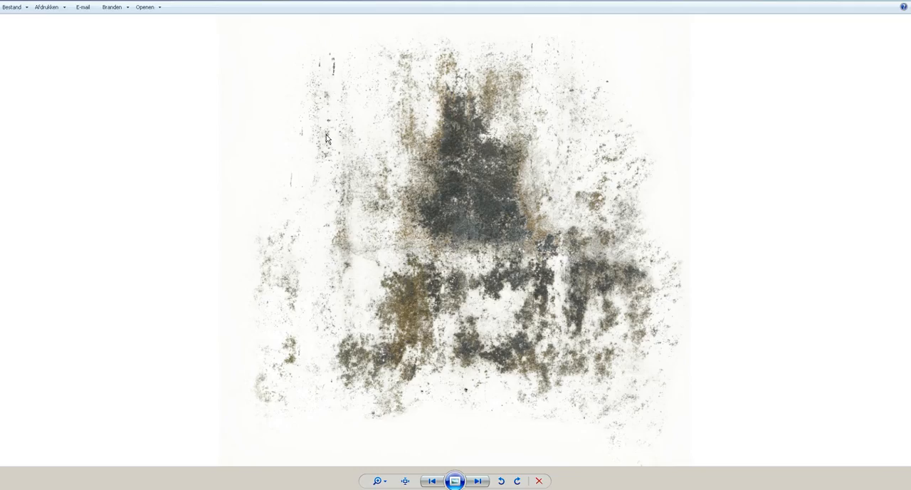
pyautogui.press('Escape')
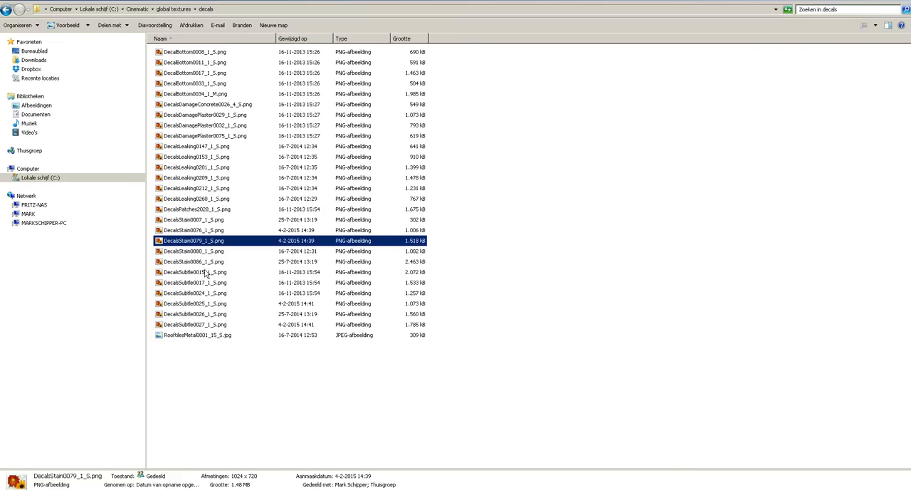
pyautogui.click(216, 263)
pyautogui.moveTo(216, 263)
pyautogui.mouseDown()
pyautogui.moveTo(340, 489)
pyautogui.moveTo(283, 464)
pyautogui.mouseUp()
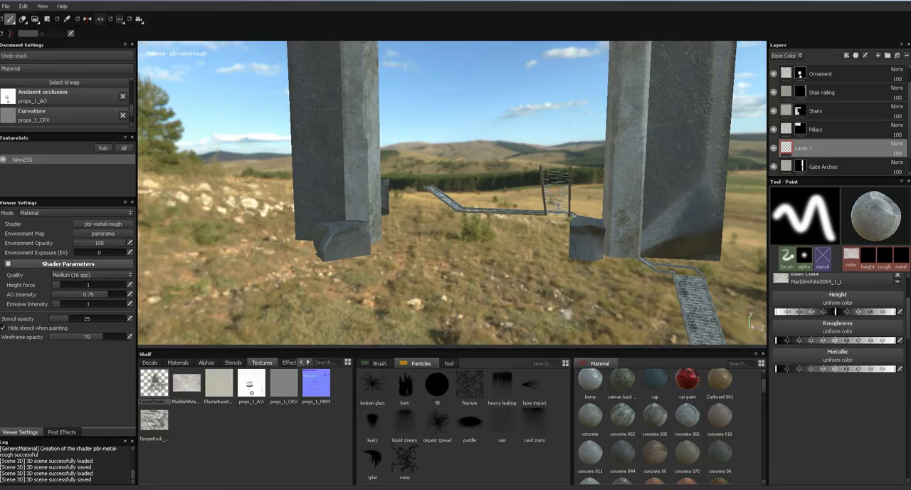
# - Choose the dirt brush and assign DecalsStain0086_1_S as its base color texture
pyautogui.scroll(3, 908, 340)
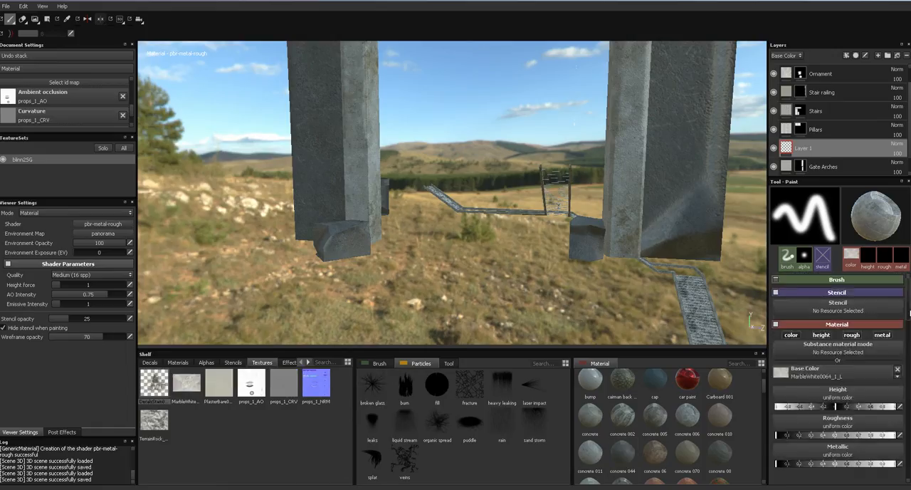
pyautogui.click(373, 364)
pyautogui.click(502, 401)
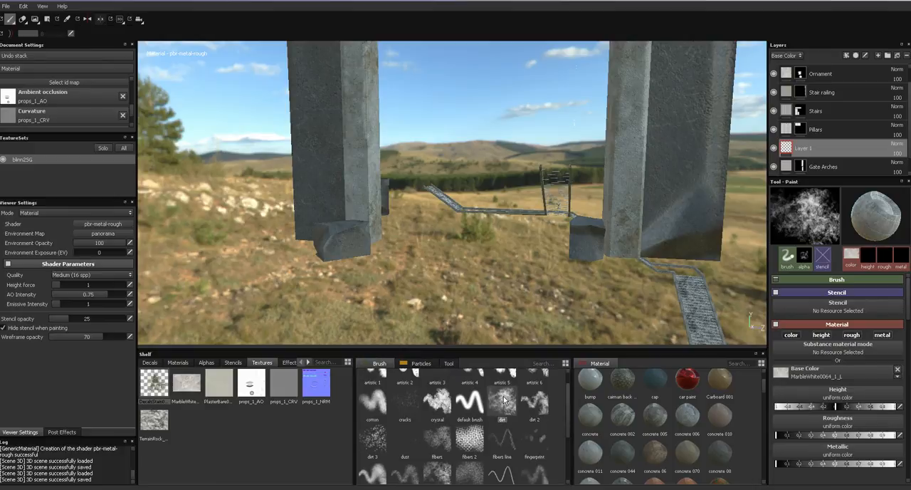
pyautogui.moveTo(163, 392)
pyautogui.mouseDown()
pyautogui.moveTo(243, 399)
pyautogui.moveTo(789, 369)
pyautogui.moveTo(782, 371)
pyautogui.mouseUp()
# - Paint stain strokes near the base of the gate pillar and set Layer 1's base color blend mode to Multiply
pyautogui.moveTo(562, 164); pyautogui.dragTo(605, 199)
pyautogui.keyDown('ctrl'); pyautogui.moveTo(637, 219); pyautogui.dragTo(534, 223, button='right'); pyautogui.keyUp('ctrl')
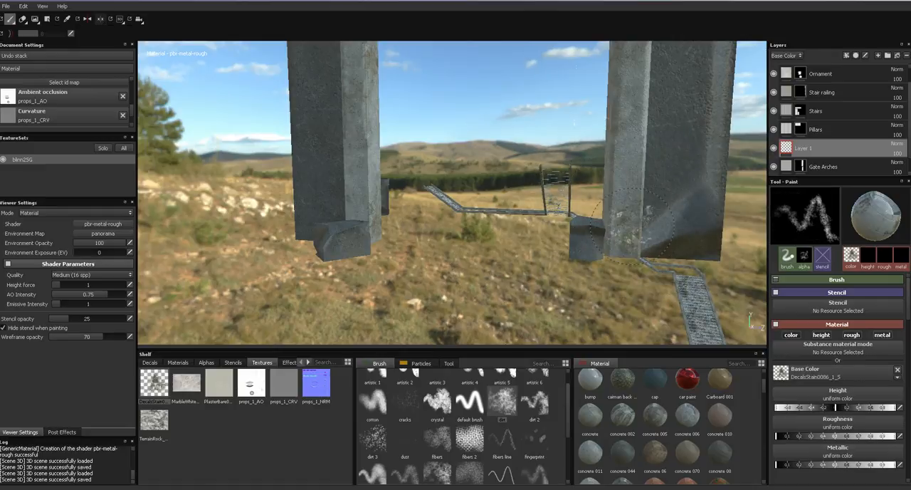
pyautogui.click(896, 145)
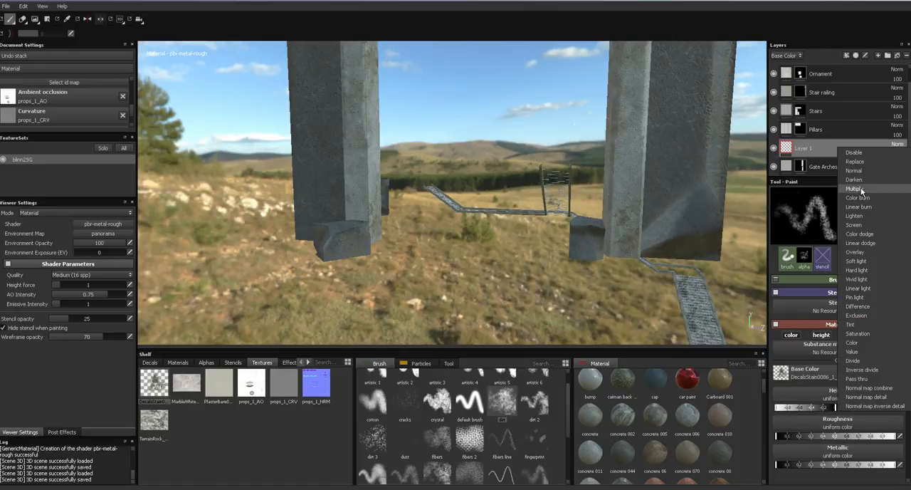
pyautogui.click(858, 189)
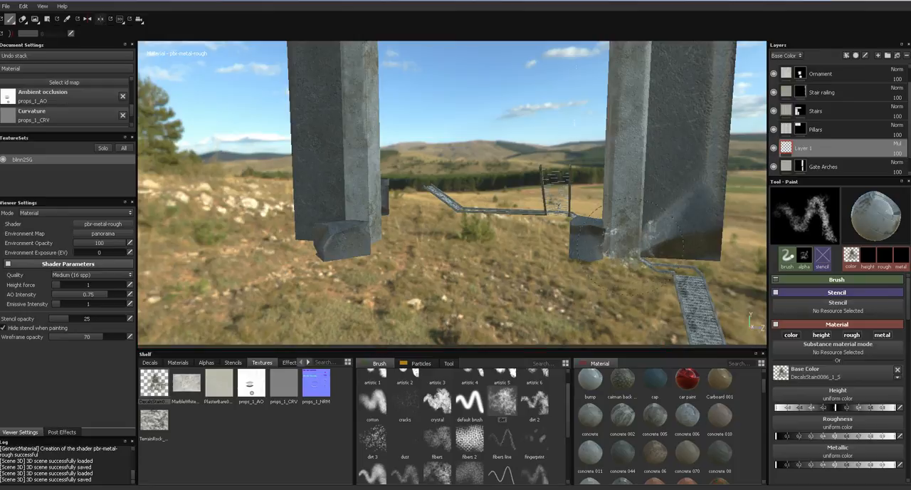
# - Discard the trial stain strokes at the gate pillar's base and add a fresh paint layer above Gate Arches
pyautogui.keyDown('ctrl'); pyautogui.moveTo(635, 242); pyautogui.dragTo(615, 235, button='right'); pyautogui.keyUp('ctrl')
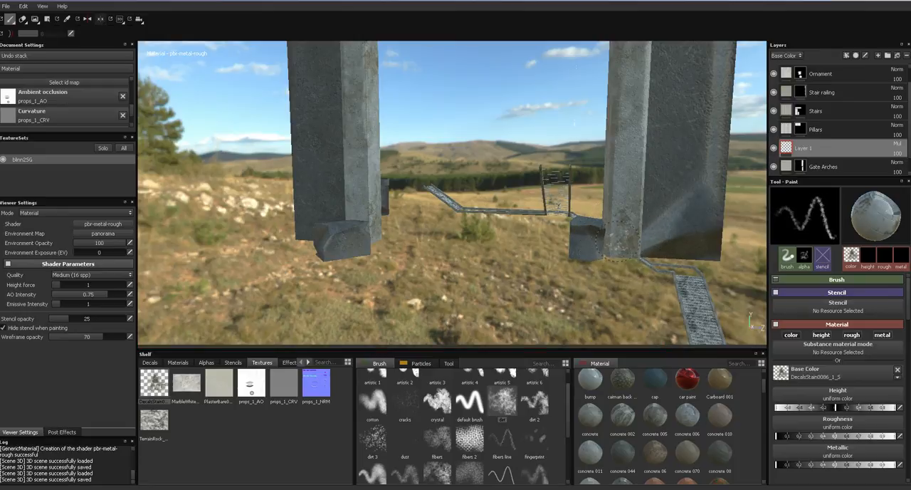
pyautogui.moveTo(618, 238)
pyautogui.mouseDown()
pyautogui.moveTo(621, 253)
pyautogui.moveTo(672, 239)
pyautogui.moveTo(712, 253)
pyautogui.mouseUp()
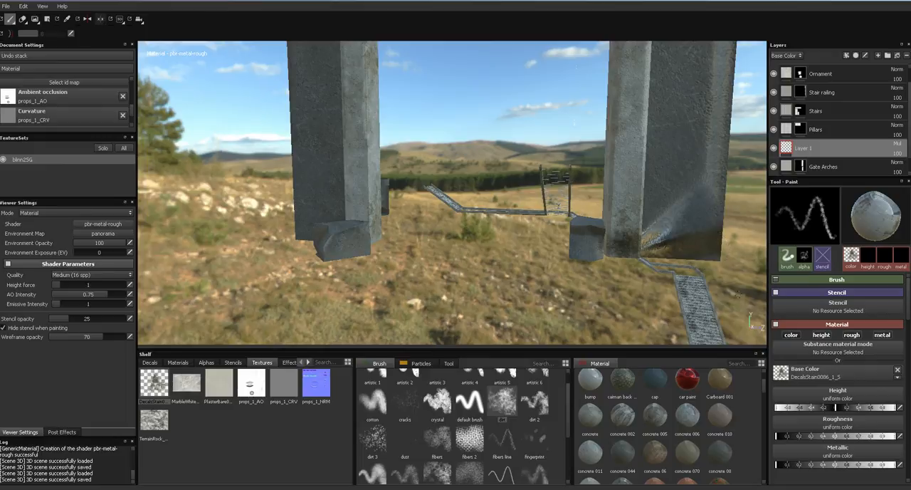
pyautogui.click(878, 56)
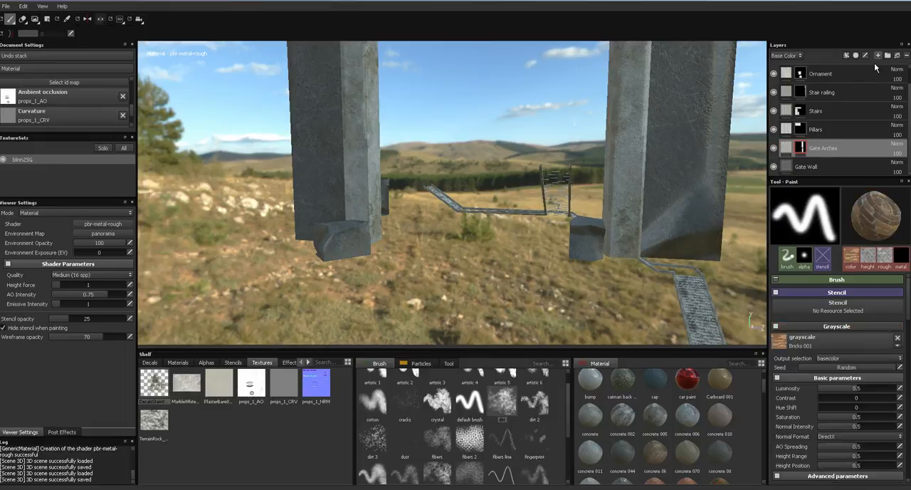
pyautogui.hotkey('ctrl', 'z')
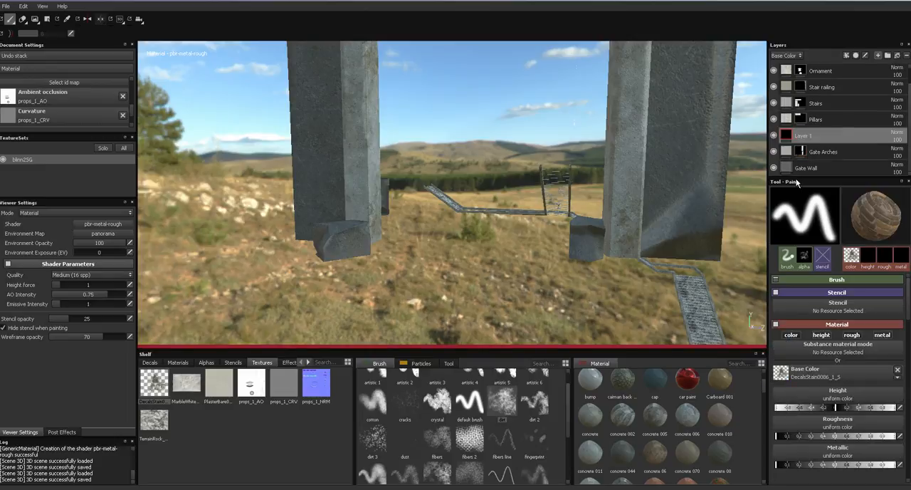
# - Disable the brush material's height, roughness and metallic channels so it paints only color
pyautogui.click(852, 334)
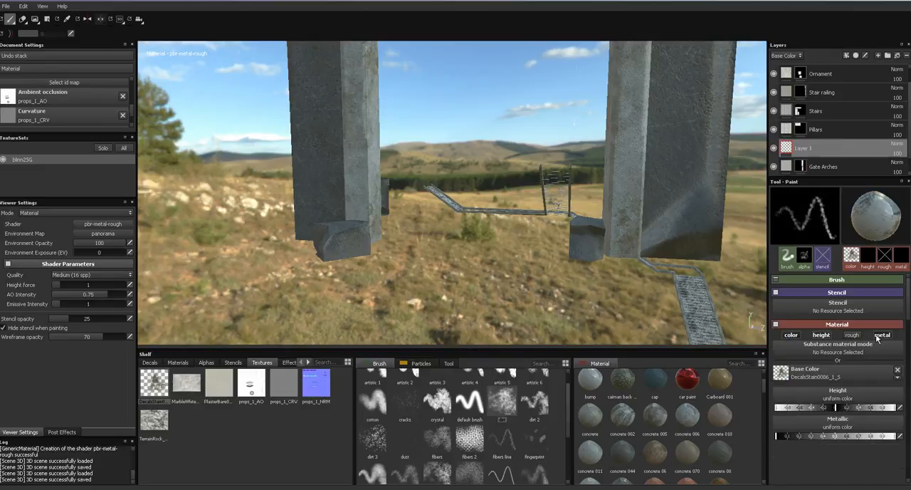
pyautogui.click(882, 335)
pyautogui.click(852, 334)
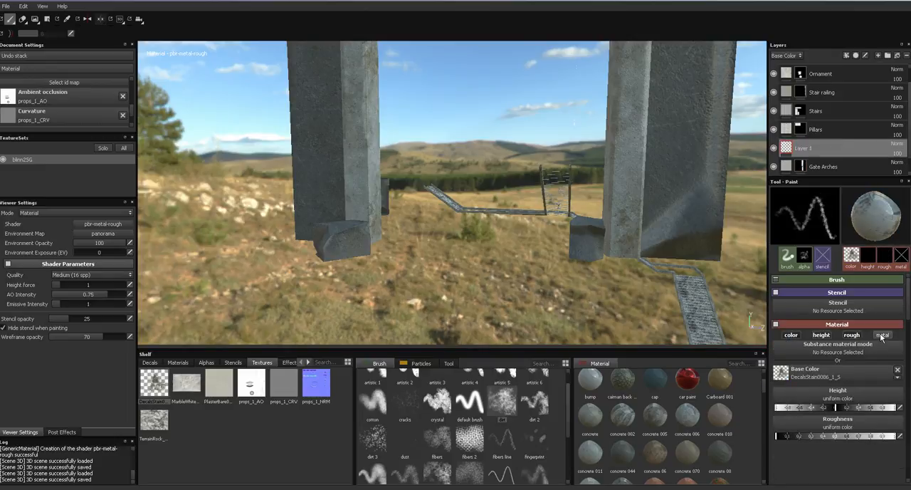
pyautogui.click(851, 334)
pyautogui.click(822, 334)
# - Display only the Base Color channel and set Layer 1's base color blend mode to Multiply
pyautogui.keyDown('alt'); pyautogui.moveTo(632, 167); pyautogui.dragTo(450, 243); pyautogui.keyUp('alt')
pyautogui.press('c')
pyautogui.press('c')
pyautogui.press('c')
pyautogui.press('c')
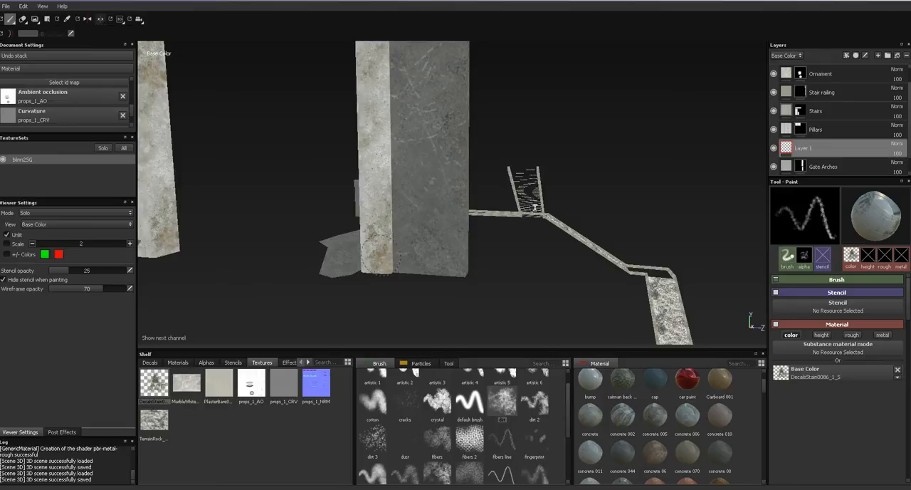
pyautogui.click(899, 145)
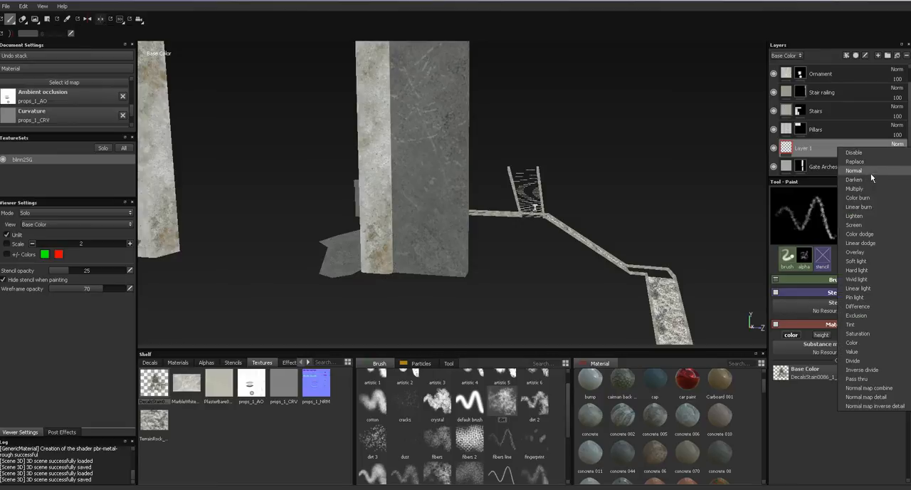
pyautogui.click(868, 188)
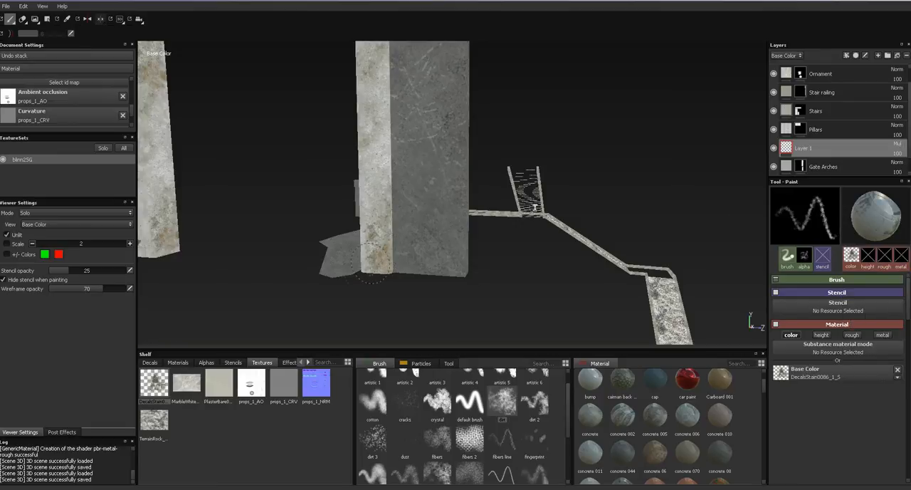
# - Paint DecalsStain0086_1_S stains along the bottom of the gate pillar's faces and return to the full material view
pyautogui.moveTo(366, 259)
pyautogui.mouseDown()
pyautogui.moveTo(445, 260)
pyautogui.moveTo(365, 264)
pyautogui.moveTo(401, 273)
pyautogui.mouseUp()
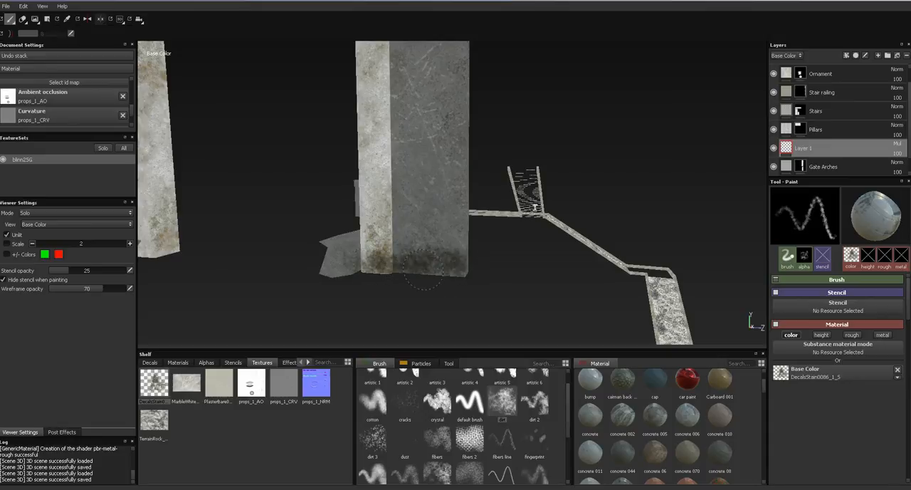
pyautogui.moveTo(370, 252)
pyautogui.keyDown('alt'); pyautogui.mouseDown()
pyautogui.moveTo(443, 242)
pyautogui.moveTo(387, 256)
pyautogui.moveTo(377, 265)
pyautogui.moveTo(388, 273)
pyautogui.mouseUp(); pyautogui.keyUp('alt')
pyautogui.keyDown('alt'); pyautogui.moveTo(477, 265); pyautogui.dragTo(551, 206); pyautogui.keyUp('alt')
pyautogui.moveTo(585, 165); pyautogui.dragTo(515, 173)
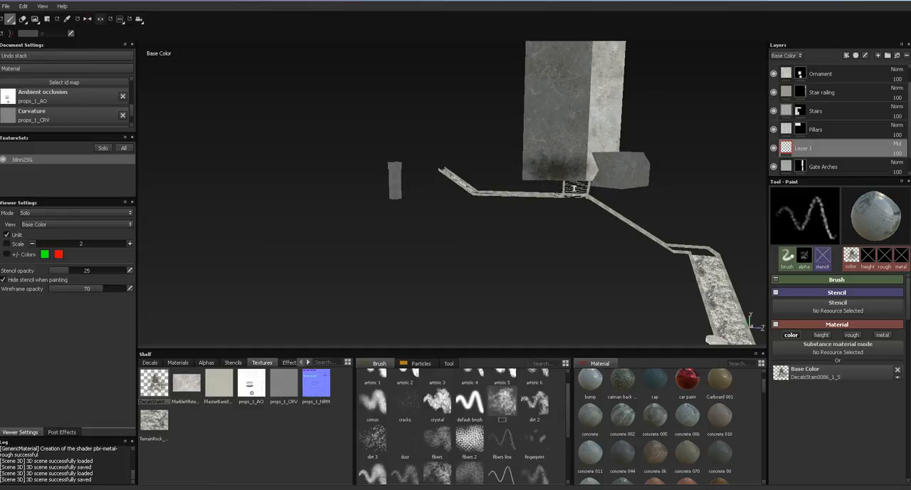
pyautogui.keyDown('alt'); pyautogui.moveTo(575, 187); pyautogui.dragTo(583, 228); pyautogui.keyUp('alt')
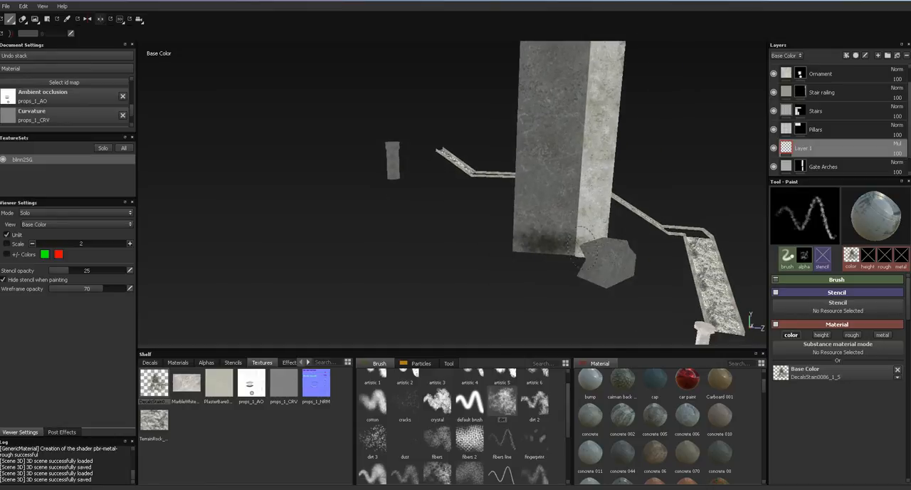
pyautogui.press('m')
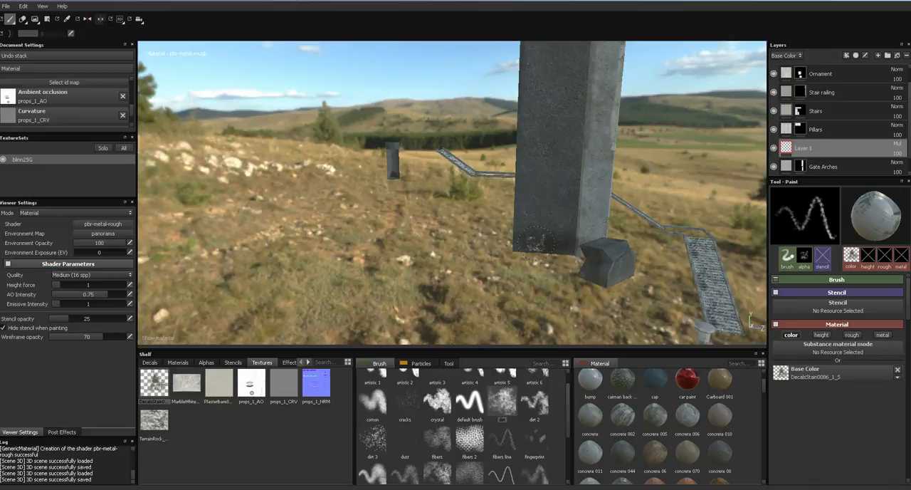
# - Add the base stones beside both gate pillars to the Gate Arches mask by geometry selection
pyautogui.click(797, 166)
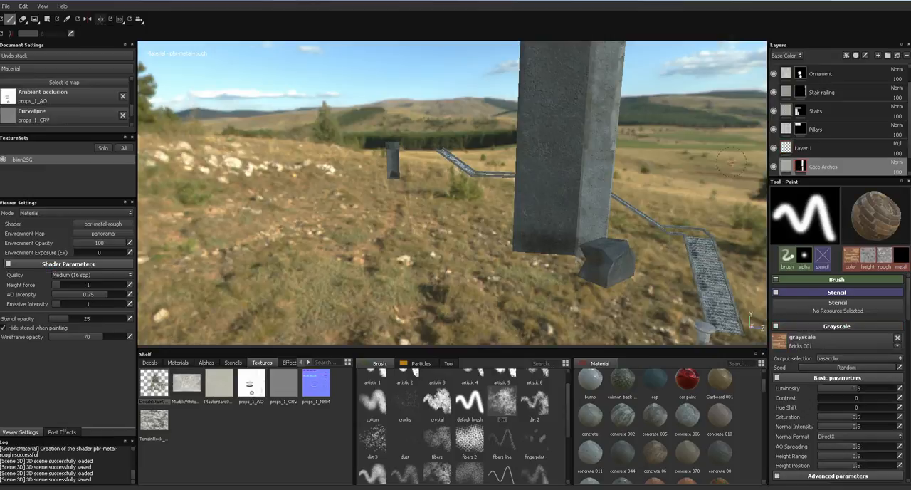
pyautogui.click(46, 20)
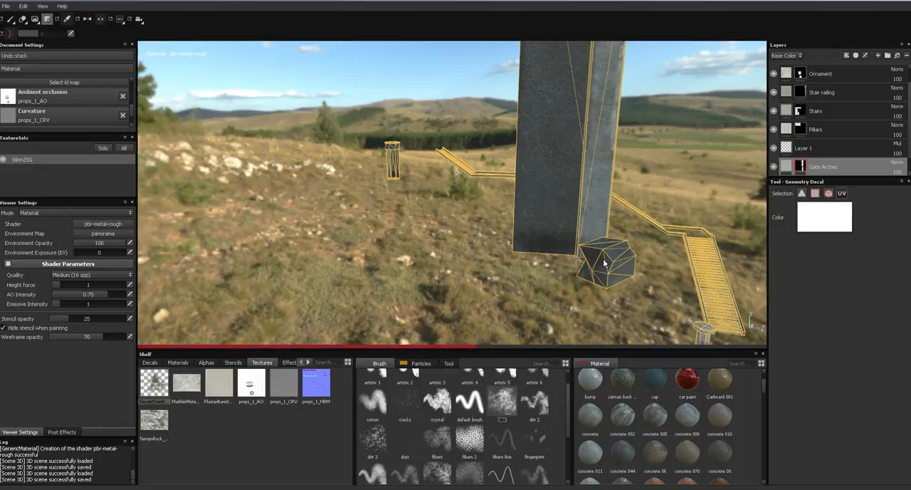
pyautogui.moveTo(908, 141); pyautogui.dragTo(891, 164)
pyautogui.keyDown('alt'); pyautogui.moveTo(700, 238); pyautogui.dragTo(680, 247, button='middle'); pyautogui.keyUp('alt')
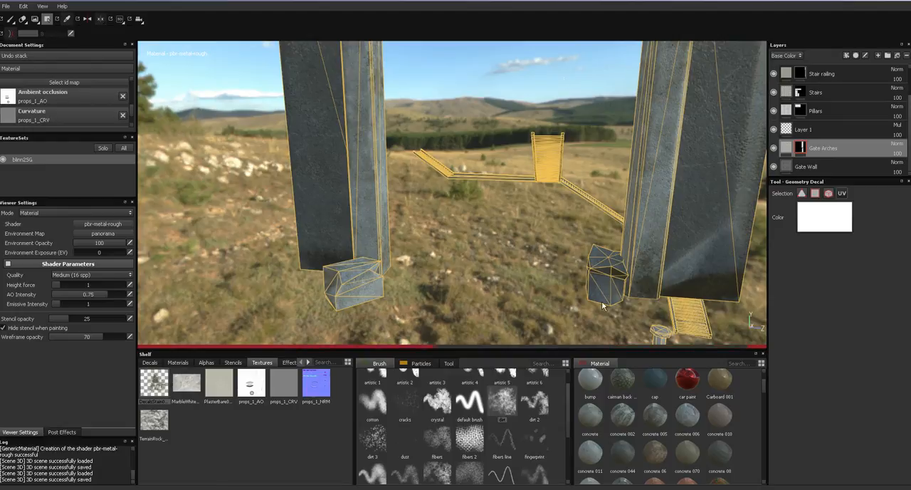
pyautogui.moveTo(595, 296)
pyautogui.keyDown('alt'); pyautogui.mouseDown()
pyautogui.moveTo(491, 271)
pyautogui.moveTo(531, 250)
pyautogui.moveTo(578, 302)
pyautogui.mouseUp(); pyautogui.keyUp('alt')
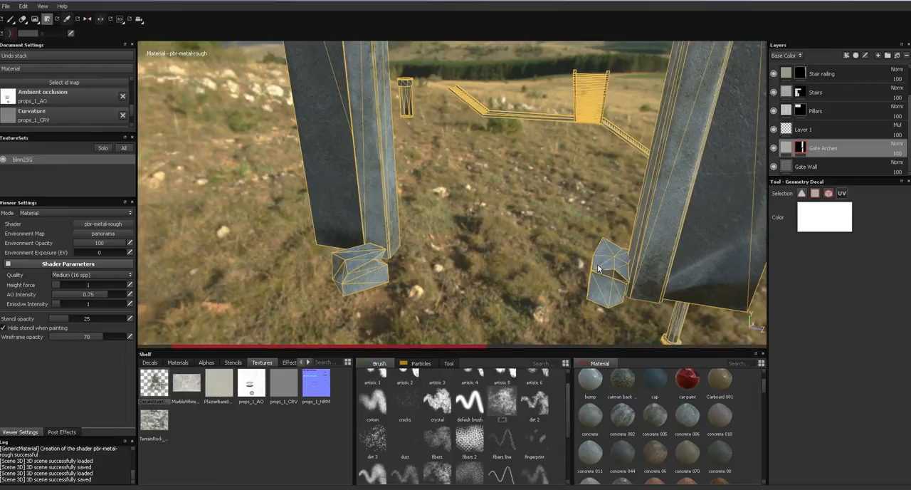
# - Try painting the pillar's foot in the Gate Arches mask using the dirt brush with DecalsStain0086_1_S as grayscale
pyautogui.click(12, 20)
pyautogui.keyDown('alt'); pyautogui.moveTo(404, 205); pyautogui.dragTo(440, 194); pyautogui.keyUp('alt')
pyautogui.keyDown('alt'); pyautogui.moveTo(440, 194); pyautogui.dragTo(406, 201, button='middle'); pyautogui.keyUp('alt')
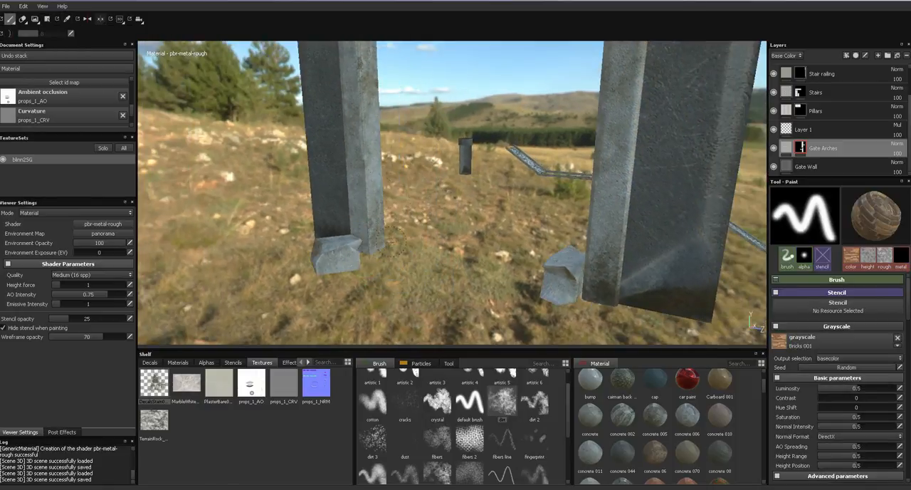
pyautogui.click(501, 404)
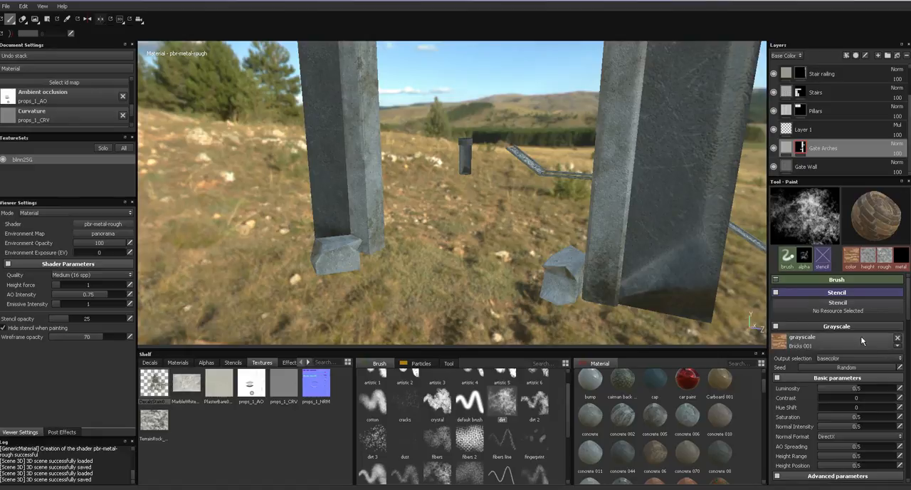
pyautogui.moveTo(153, 388)
pyautogui.mouseDown()
pyautogui.moveTo(532, 377)
pyautogui.moveTo(780, 341)
pyautogui.mouseUp()
pyautogui.moveTo(313, 200)
pyautogui.mouseDown()
pyautogui.moveTo(335, 214)
pyautogui.moveTo(349, 210)
pyautogui.mouseUp()
pyautogui.keyDown('ctrl'); pyautogui.moveTo(374, 233); pyautogui.dragTo(324, 233, button='right'); pyautogui.keyUp('ctrl')
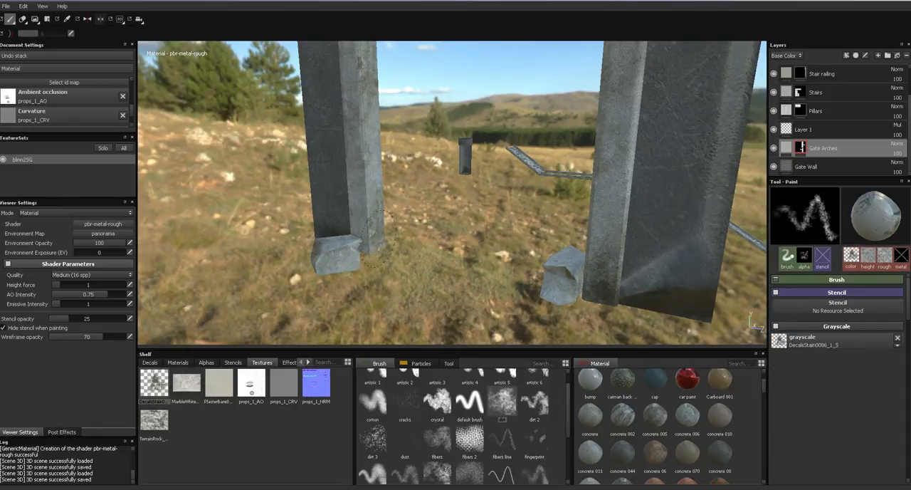
# - In the Base Color view, paint stains on Layer 1 over the base stones and the feet of both pillars
pyautogui.press('c')
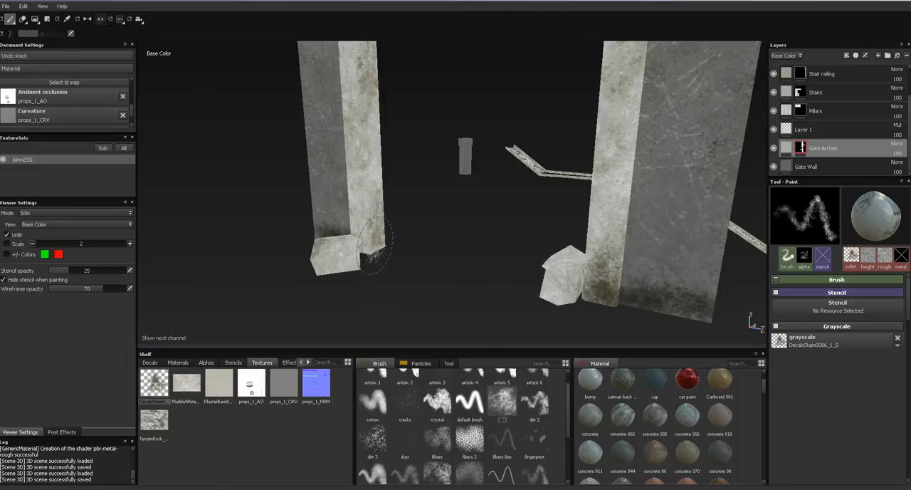
pyautogui.click(826, 129)
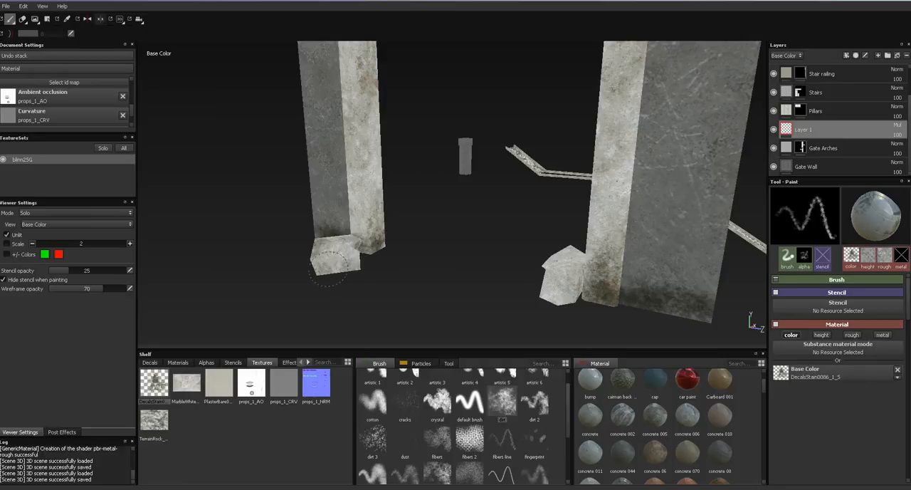
pyautogui.moveTo(554, 290); pyautogui.dragTo(546, 296)
pyautogui.moveTo(484, 244)
pyautogui.keyDown('alt'); pyautogui.mouseDown()
pyautogui.moveTo(533, 230)
pyautogui.moveTo(381, 219)
pyautogui.moveTo(506, 156)
pyautogui.moveTo(524, 219)
pyautogui.mouseUp(); pyautogui.keyUp('alt')
pyautogui.moveTo(458, 306)
pyautogui.mouseDown()
pyautogui.moveTo(554, 256)
pyautogui.moveTo(503, 294)
pyautogui.moveTo(506, 273)
pyautogui.moveTo(416, 287)
pyautogui.moveTo(429, 270)
pyautogui.mouseUp()
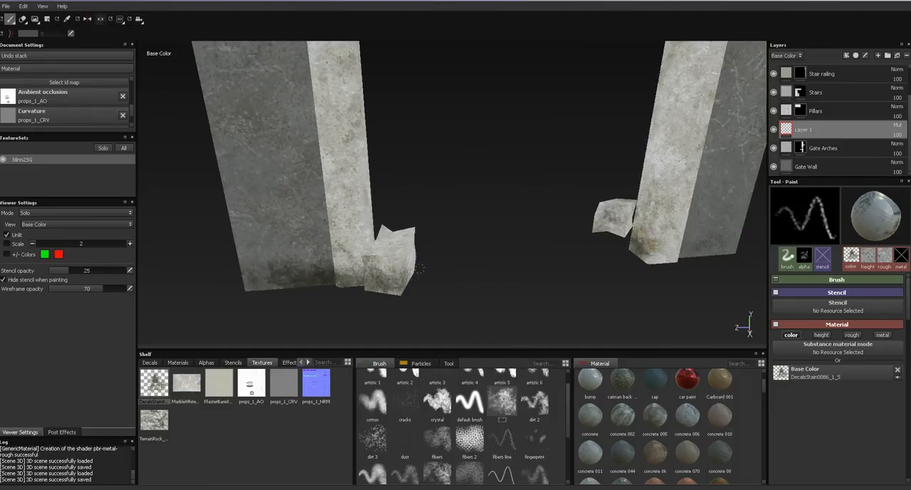
pyautogui.moveTo(595, 221)
pyautogui.mouseDown()
pyautogui.moveTo(626, 226)
pyautogui.moveTo(655, 253)
pyautogui.moveTo(726, 246)
pyautogui.moveTo(650, 262)
pyautogui.mouseUp()
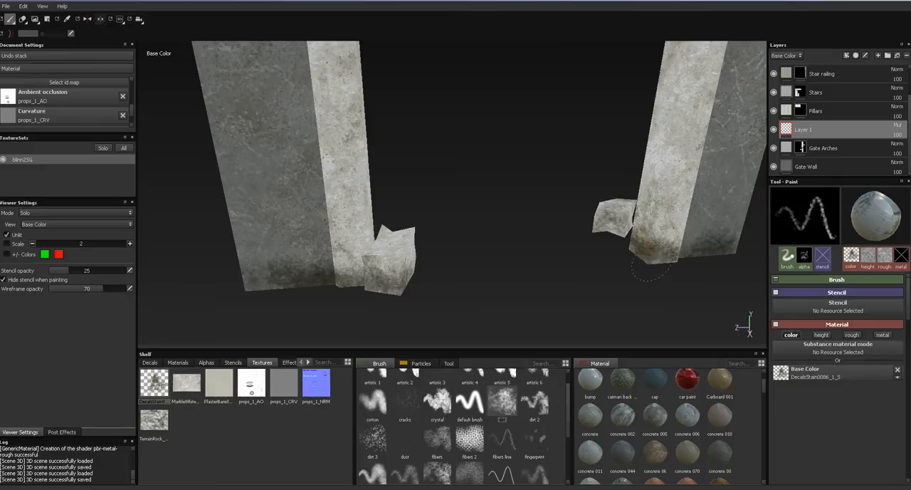
# - Paint stain strokes up the corner where one pillar's light trim meets its broad gray face
pyautogui.moveTo(528, 231)
pyautogui.keyDown('alt'); pyautogui.mouseDown()
pyautogui.moveTo(515, 230)
pyautogui.moveTo(594, 213)
pyautogui.moveTo(534, 259)
pyautogui.mouseUp(); pyautogui.keyUp('alt')
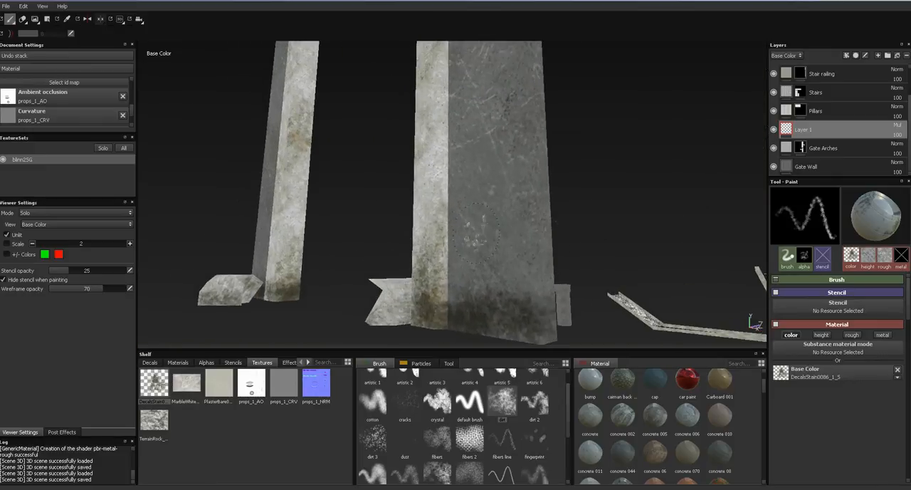
pyautogui.moveTo(448, 291); pyautogui.dragTo(447, 177)
pyautogui.keyDown('ctrl'); pyautogui.moveTo(446, 177); pyautogui.dragTo(438, 175, button='right'); pyautogui.keyUp('ctrl')
pyautogui.moveTo(448, 175)
pyautogui.mouseDown()
pyautogui.moveTo(446, 124)
pyautogui.moveTo(445, 154)
pyautogui.mouseUp()
pyautogui.keyDown('alt'); pyautogui.moveTo(450, 183); pyautogui.dragTo(467, 227, button='middle'); pyautogui.keyUp('alt')
pyautogui.moveTo(463, 100)
pyautogui.mouseDown()
pyautogui.moveTo(463, 214)
pyautogui.moveTo(460, 110)
pyautogui.mouseUp()
pyautogui.keyDown('alt'); pyautogui.moveTo(474, 155); pyautogui.dragTo(482, 188, button='middle'); pyautogui.keyUp('alt')
pyautogui.moveTo(464, 84); pyautogui.dragTo(467, 177)
pyautogui.keyDown('alt'); pyautogui.moveTo(468, 98); pyautogui.dragTo(474, 138); pyautogui.keyUp('alt')
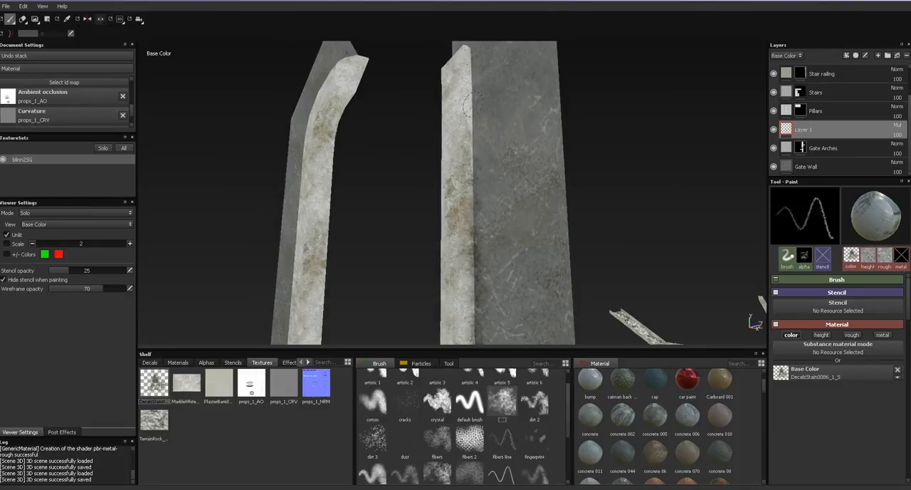
# - Stain the top of that trim and the matching trim corner on the opposite side of the gate
pyautogui.moveTo(472, 62)
pyautogui.mouseDown()
pyautogui.moveTo(472, 179)
pyautogui.moveTo(471, 81)
pyautogui.moveTo(507, 180)
pyautogui.moveTo(493, 104)
pyautogui.moveTo(563, 163)
pyautogui.moveTo(577, 152)
pyautogui.moveTo(561, 185)
pyautogui.moveTo(526, 182)
pyautogui.moveTo(522, 113)
pyautogui.mouseUp()
pyautogui.moveTo(584, 84)
pyautogui.mouseDown()
pyautogui.moveTo(563, 84)
pyautogui.moveTo(496, 140)
pyautogui.moveTo(578, 76)
pyautogui.moveTo(478, 172)
pyautogui.mouseUp()
pyautogui.keyDown('alt'); pyautogui.moveTo(501, 200); pyautogui.dragTo(516, 127, button='middle'); pyautogui.keyUp('alt')
pyautogui.moveTo(496, 128)
pyautogui.mouseDown()
pyautogui.moveTo(490, 208)
pyautogui.moveTo(546, 218)
pyautogui.mouseUp()
pyautogui.keyDown('alt'); pyautogui.moveTo(547, 218); pyautogui.dragTo(544, 171, button='middle'); pyautogui.keyUp('alt')
pyautogui.moveTo(515, 135)
pyautogui.mouseDown()
pyautogui.moveTo(513, 265)
pyautogui.moveTo(509, 184)
pyautogui.mouseUp()
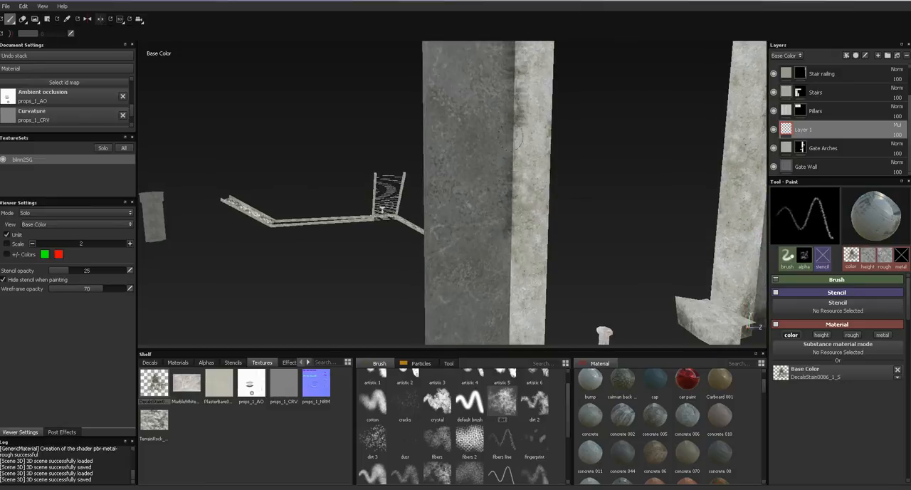
pyautogui.keyDown('alt'); pyautogui.moveTo(516, 220); pyautogui.dragTo(526, 125, button='middle'); pyautogui.keyUp('alt')
# - Paint dark stains from the foot to the top of the trim corner on the gate's reverse side
pyautogui.moveTo(523, 117)
pyautogui.mouseDown()
pyautogui.moveTo(521, 267)
pyautogui.moveTo(523, 234)
pyautogui.moveTo(638, 232)
pyautogui.moveTo(555, 247)
pyautogui.mouseUp()
pyautogui.moveTo(498, 249); pyautogui.dragTo(505, 207)
pyautogui.keyDown('alt'); pyautogui.moveTo(512, 140); pyautogui.dragTo(522, 180, button='middle'); pyautogui.keyUp('alt')
pyautogui.moveTo(510, 179); pyautogui.dragTo(510, 105)
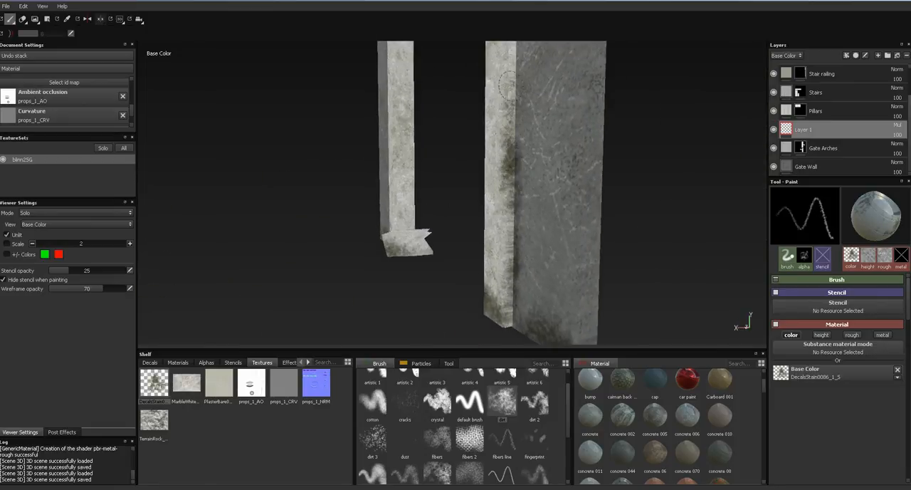
pyautogui.keyDown('alt'); pyautogui.moveTo(511, 153); pyautogui.dragTo(518, 212, button='middle'); pyautogui.keyUp('alt')
pyautogui.moveTo(522, 150); pyautogui.dragTo(520, 120)
pyautogui.keyDown('alt'); pyautogui.moveTo(519, 114); pyautogui.dragTo(528, 183, button='middle'); pyautogui.keyUp('alt')
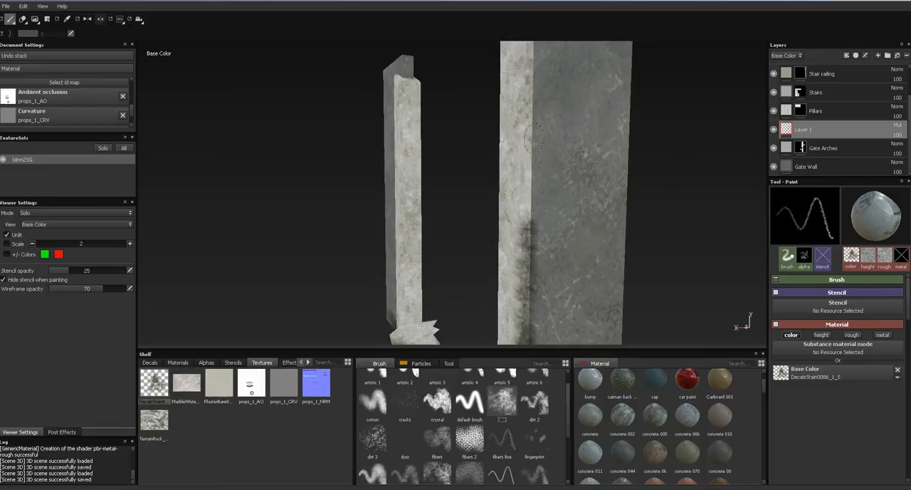
pyautogui.moveTo(532, 85); pyautogui.dragTo(526, 215)
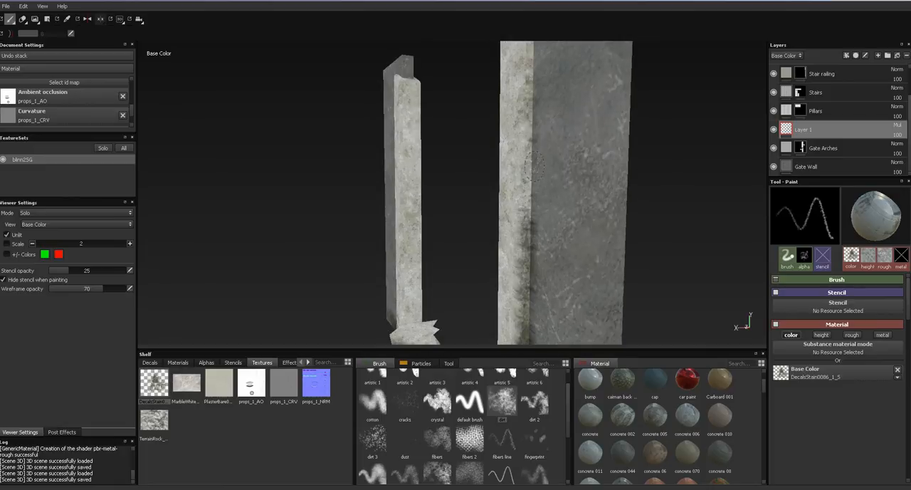
pyautogui.keyDown('alt'); pyautogui.moveTo(538, 165); pyautogui.dragTo(548, 222, button='middle'); pyautogui.keyUp('alt')
pyautogui.moveTo(545, 239); pyautogui.dragTo(544, 135)
pyautogui.keyDown('alt'); pyautogui.moveTo(555, 163); pyautogui.dragTo(559, 201, button='middle'); pyautogui.keyUp('alt')
pyautogui.moveTo(553, 199)
pyautogui.mouseDown()
pyautogui.moveTo(551, 153)
pyautogui.moveTo(525, 104)
pyautogui.mouseUp()
pyautogui.keyDown('alt'); pyautogui.moveTo(554, 175); pyautogui.dragTo(570, 224, button='middle'); pyautogui.keyUp('alt')
pyautogui.moveTo(562, 170)
pyautogui.mouseDown()
pyautogui.moveTo(511, 120)
pyautogui.moveTo(545, 157)
pyautogui.moveTo(584, 174)
pyautogui.mouseUp()
# - Paint stains down the remaining pillar's trim corner, starting at the trim's slanted top end
pyautogui.keyDown('alt'); pyautogui.moveTo(425, 252); pyautogui.dragTo(517, 197, button='middle'); pyautogui.keyUp('alt')
pyautogui.keyDown('alt'); pyautogui.moveTo(517, 197); pyautogui.dragTo(495, 191); pyautogui.keyUp('alt')
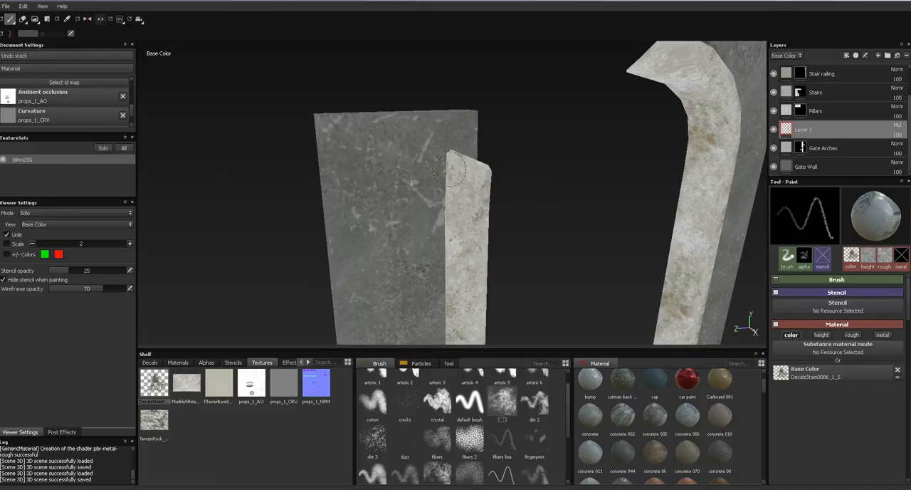
pyautogui.moveTo(472, 160)
pyautogui.mouseDown()
pyautogui.moveTo(459, 171)
pyautogui.moveTo(450, 253)
pyautogui.mouseUp()
pyautogui.keyDown('alt'); pyautogui.moveTo(450, 253); pyautogui.dragTo(459, 128, button='middle'); pyautogui.keyUp('alt')
pyautogui.moveTo(466, 139)
pyautogui.mouseDown()
pyautogui.moveTo(472, 240)
pyautogui.moveTo(469, 166)
pyautogui.mouseUp()
pyautogui.keyDown('alt'); pyautogui.moveTo(469, 246); pyautogui.dragTo(494, 167, button='middle'); pyautogui.keyUp('alt')
pyautogui.moveTo(494, 196)
pyautogui.mouseDown()
pyautogui.moveTo(492, 159)
pyautogui.moveTo(495, 249)
pyautogui.mouseUp()
pyautogui.keyDown('alt'); pyautogui.moveTo(496, 267); pyautogui.dragTo(510, 187, button='middle'); pyautogui.keyUp('alt')
pyautogui.moveTo(509, 137)
pyautogui.mouseDown()
pyautogui.moveTo(506, 208)
pyautogui.moveTo(506, 153)
pyautogui.mouseUp()
pyautogui.keyDown('alt'); pyautogui.moveTo(506, 153); pyautogui.dragTo(508, 107, button='middle'); pyautogui.keyUp('alt')
pyautogui.moveTo(511, 134); pyautogui.dragTo(506, 246)
# - Add stain strokes along the upper trim corners beneath the pointed arch and down the adjoining pillars
pyautogui.moveTo(508, 203)
pyautogui.mouseDown()
pyautogui.moveTo(504, 277)
pyautogui.moveTo(505, 255)
pyautogui.moveTo(528, 225)
pyautogui.moveTo(582, 229)
pyautogui.mouseUp()
pyautogui.keyDown('alt'); pyautogui.moveTo(432, 186); pyautogui.dragTo(514, 194, button='middle'); pyautogui.keyUp('alt')
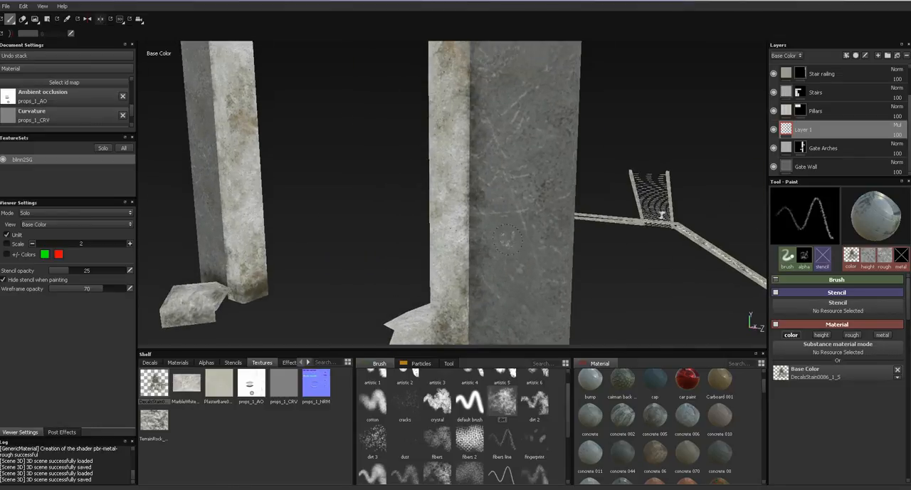
pyautogui.keyDown('alt'); pyautogui.moveTo(514, 194); pyautogui.dragTo(525, 131, button='right'); pyautogui.keyUp('alt')
pyautogui.keyDown('alt'); pyautogui.moveTo(429, 184); pyautogui.dragTo(523, 306, button='middle'); pyautogui.keyUp('alt')
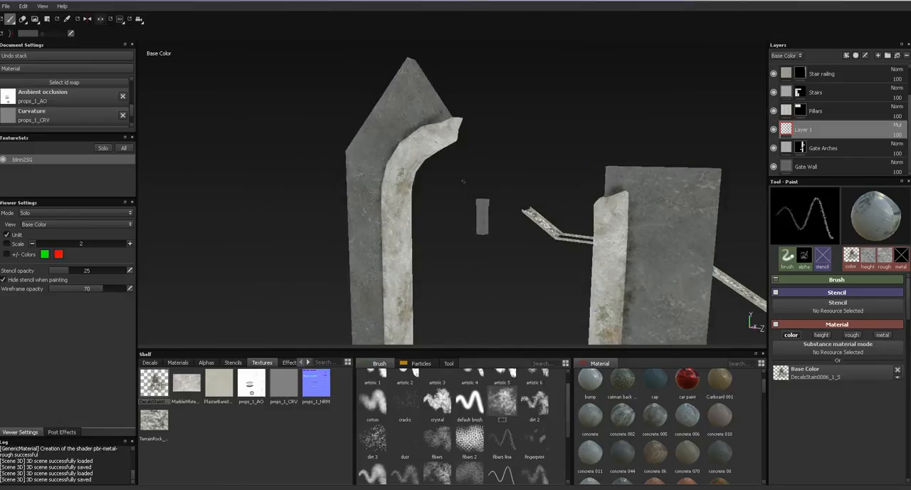
pyautogui.keyDown('alt'); pyautogui.moveTo(523, 213); pyautogui.dragTo(450, 105); pyautogui.keyUp('alt')
pyautogui.keyDown('alt'); pyautogui.moveTo(484, 76); pyautogui.dragTo(625, 274); pyautogui.keyUp('alt')
pyautogui.keyDown('alt'); pyautogui.moveTo(533, 257); pyautogui.dragTo(544, 156); pyautogui.keyUp('alt')
# - Enlarge the dirt brush and paint broad stains across the flat gray faces of the pillars
pyautogui.keyDown('ctrl'); pyautogui.moveTo(366, 209); pyautogui.dragTo(385, 196, button='right'); pyautogui.keyUp('ctrl')
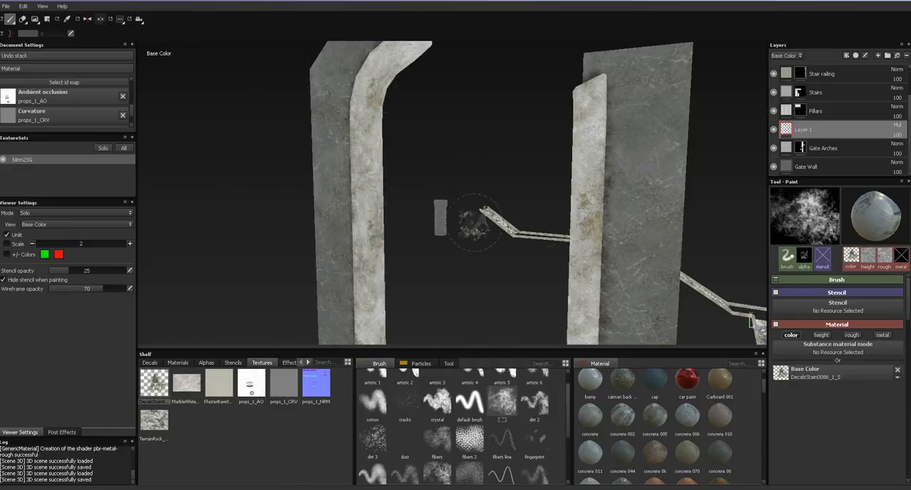
pyautogui.keyDown('alt'); pyautogui.moveTo(603, 274); pyautogui.dragTo(601, 184, button='middle'); pyautogui.keyUp('alt')
pyautogui.keyDown('alt'); pyautogui.moveTo(626, 235); pyautogui.dragTo(613, 156, button='middle'); pyautogui.keyUp('alt')
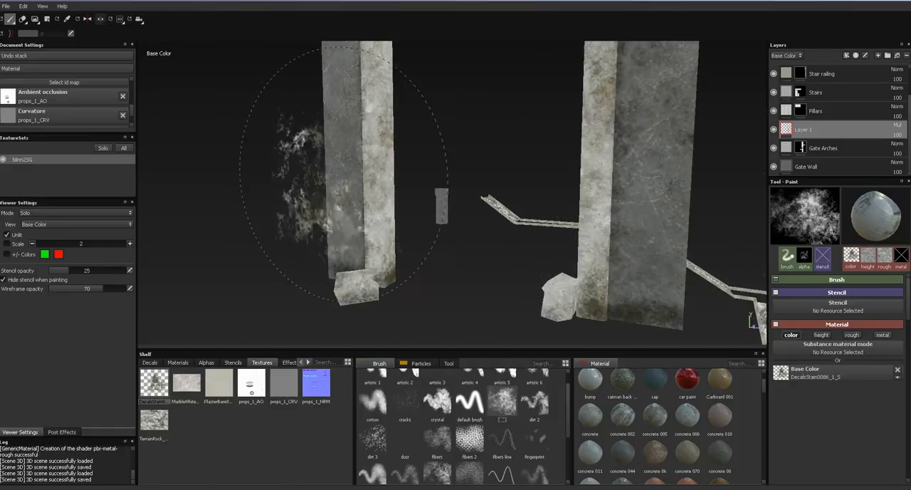
# - Paint broad stains over the slimmer gate pillar's gray face, from its foot up to the curved arch
pyautogui.keyDown('alt'); pyautogui.moveTo(369, 250); pyautogui.dragTo(381, 297, button='middle'); pyautogui.keyUp('alt')
pyautogui.moveTo(367, 213); pyautogui.dragTo(361, 122)
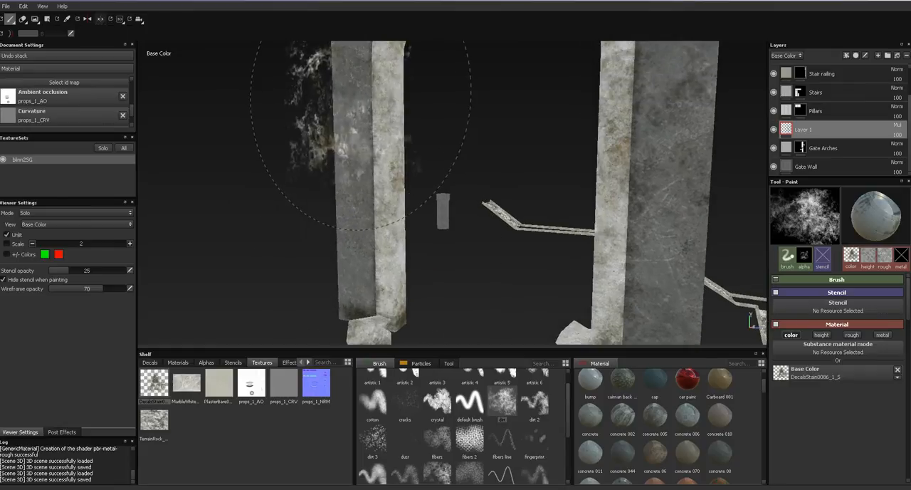
pyautogui.keyDown('alt'); pyautogui.moveTo(383, 169); pyautogui.dragTo(424, 245, button='middle'); pyautogui.keyUp('alt')
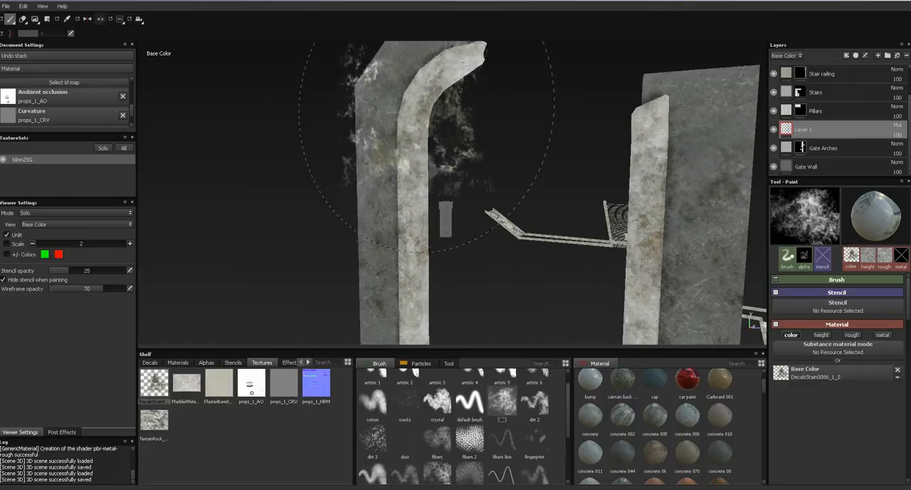
pyautogui.keyDown('alt'); pyautogui.moveTo(494, 146); pyautogui.dragTo(371, 154); pyautogui.keyUp('alt')
pyautogui.moveTo(598, 174)
pyautogui.keyDown('alt'); pyautogui.mouseDown()
pyautogui.moveTo(525, 187)
pyautogui.moveTo(299, 193)
pyautogui.mouseUp(); pyautogui.keyUp('alt')
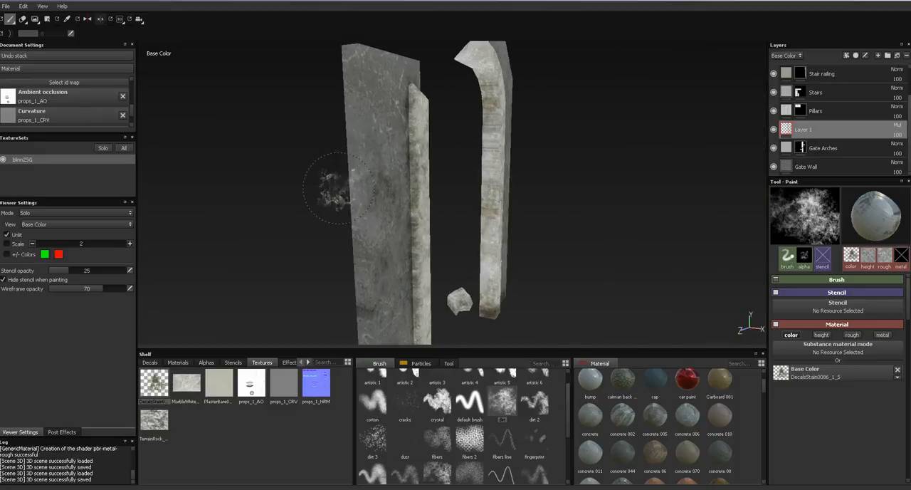
# - Resize the dirt brush and stain the wide gray faces on the gate's other side
pyautogui.moveTo(473, 182)
pyautogui.keyDown('ctrl'); pyautogui.mouseDown(button='right')
pyautogui.moveTo(420, 184)
pyautogui.moveTo(431, 182)
pyautogui.mouseUp(button='right'); pyautogui.keyUp('ctrl')
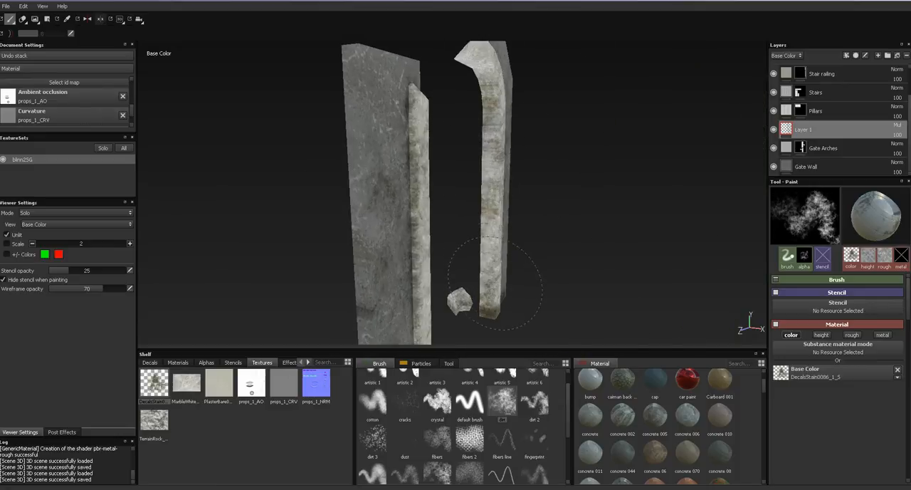
pyautogui.keyDown('ctrl'); pyautogui.moveTo(487, 144); pyautogui.dragTo(562, 145, button='right'); pyautogui.keyUp('ctrl')
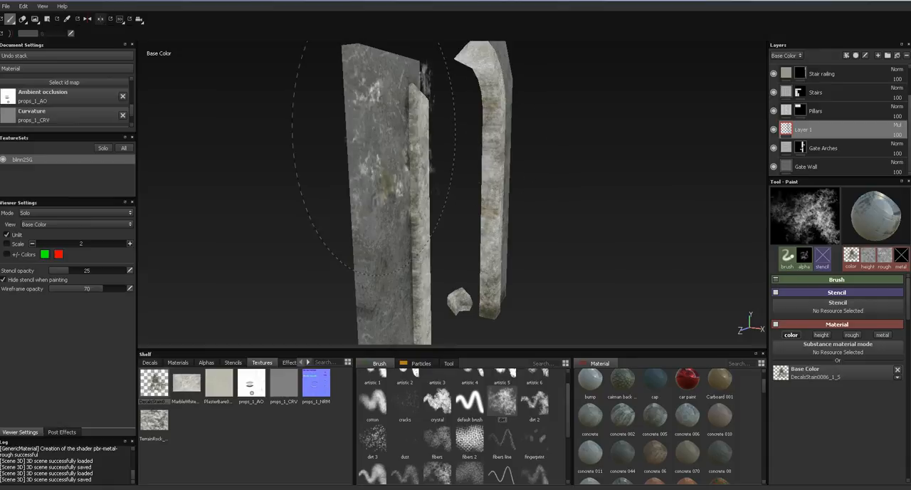
pyautogui.keyDown('alt'); pyautogui.moveTo(456, 168); pyautogui.dragTo(361, 146); pyautogui.keyUp('alt')
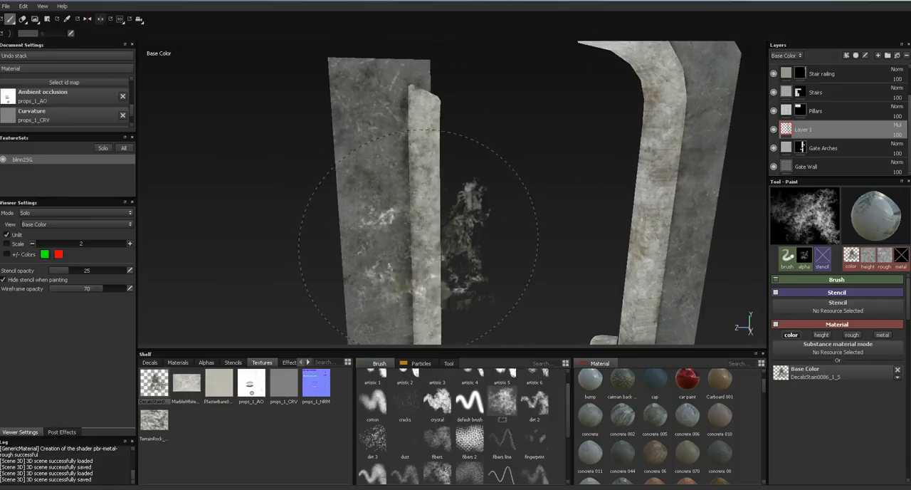
pyautogui.keyDown('alt'); pyautogui.moveTo(602, 175); pyautogui.dragTo(484, 248, button='middle'); pyautogui.keyUp('alt')
pyautogui.keyDown('alt'); pyautogui.moveTo(534, 262); pyautogui.dragTo(587, 77, button='middle'); pyautogui.keyUp('alt')
pyautogui.keyDown('ctrl'); pyautogui.moveTo(361, 272); pyautogui.dragTo(283, 271, button='right'); pyautogui.keyUp('ctrl')
# - Show the full material and examine the stained gate arches from the front, the foot and the sides
pyautogui.press('m')
pyautogui.keyDown('alt'); pyautogui.moveTo(362, 237); pyautogui.dragTo(527, 227); pyautogui.keyUp('alt')
pyautogui.keyDown('alt'); pyautogui.moveTo(427, 230); pyautogui.dragTo(613, 225, button='middle'); pyautogui.keyUp('alt')
pyautogui.keyDown('alt'); pyautogui.moveTo(453, 221); pyautogui.dragTo(454, 149); pyautogui.keyUp('alt')
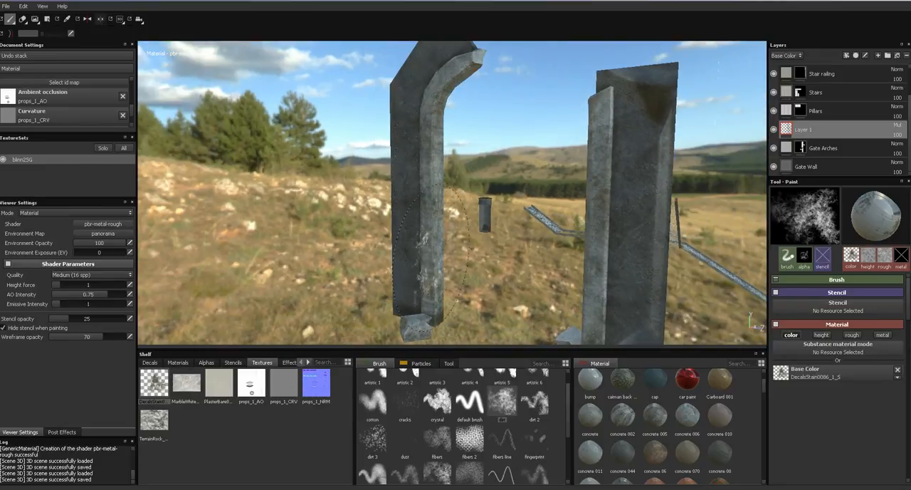
pyautogui.keyDown('alt'); pyautogui.moveTo(519, 219); pyautogui.dragTo(461, 225); pyautogui.keyUp('alt')
pyautogui.moveTo(493, 246)
pyautogui.keyDown('ctrl'); pyautogui.mouseDown(button='right')
pyautogui.moveTo(507, 245)
pyautogui.moveTo(438, 246)
pyautogui.mouseUp(button='right'); pyautogui.keyUp('ctrl')
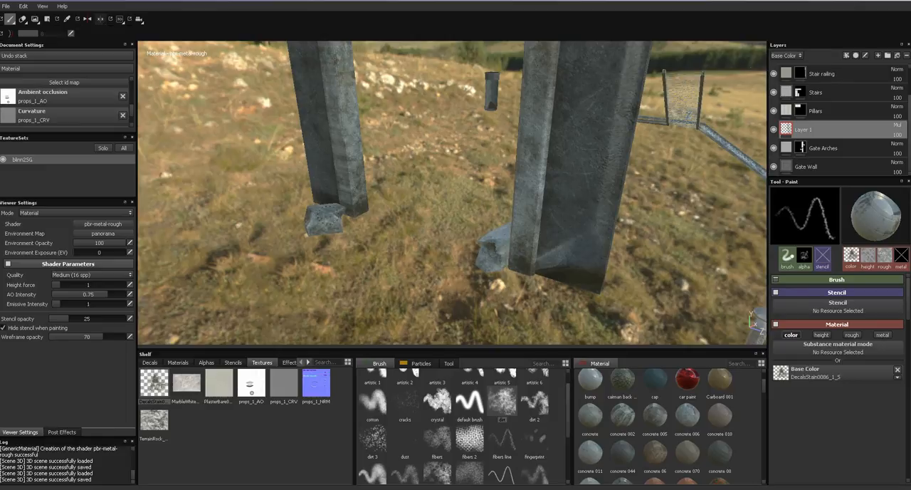
pyautogui.keyDown('alt'); pyautogui.moveTo(437, 228); pyautogui.dragTo(406, 232); pyautogui.keyUp('alt')
pyautogui.keyDown('alt'); pyautogui.moveTo(481, 276); pyautogui.dragTo(500, 245); pyautogui.keyUp('alt')
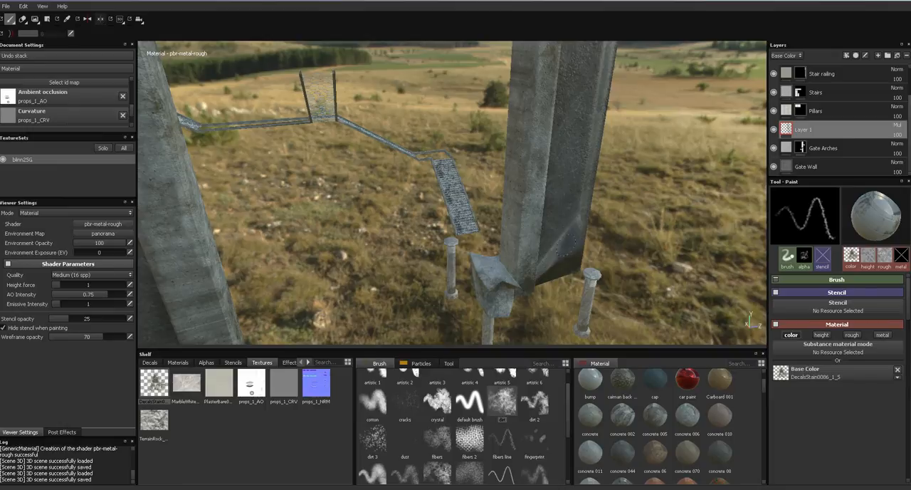
pyautogui.keyDown('alt'); pyautogui.moveTo(519, 232); pyautogui.dragTo(561, 209); pyautogui.keyUp('alt')
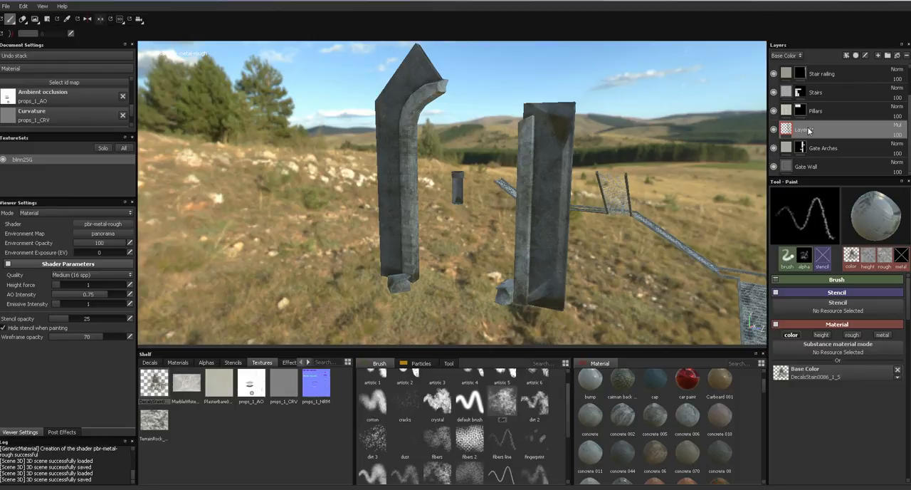
# - Rename the gate's Multiply stain layer as Gate Dirt
pyautogui.write('Gate Dirt')
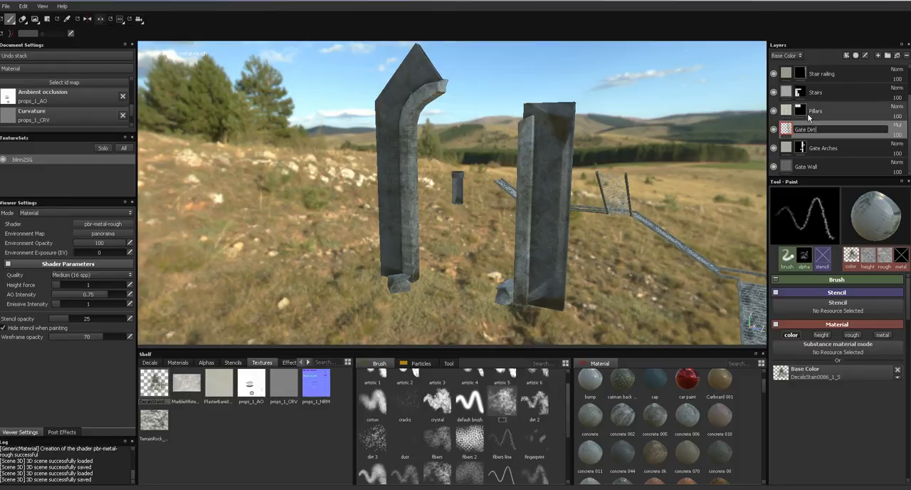
pyautogui.press('Return')
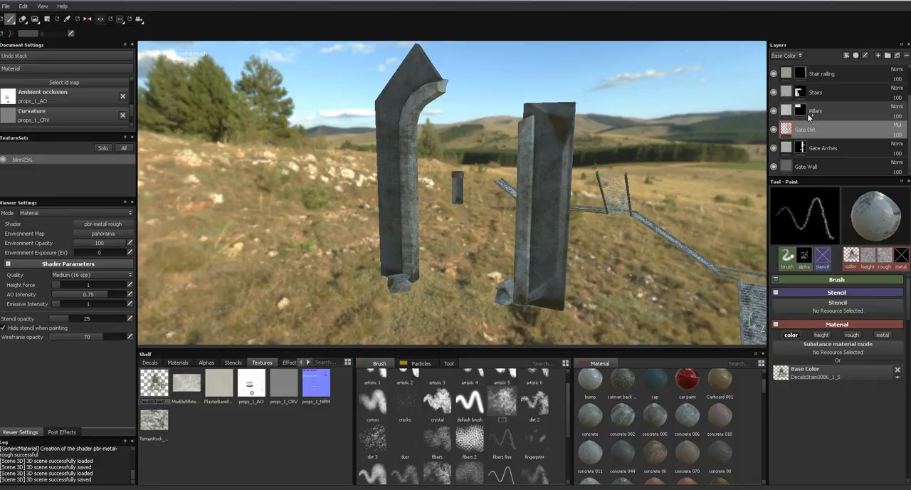
# - Add a paint layer directly above the Pillars layer and set its blend mode to Multiply
pyautogui.click(810, 112)
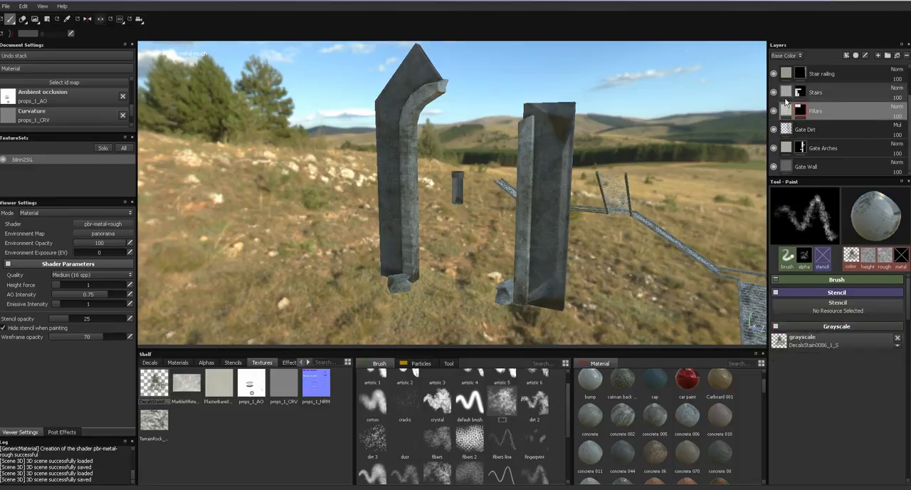
pyautogui.keyDown('alt'); pyautogui.moveTo(648, 293); pyautogui.dragTo(420, 154, button='middle'); pyautogui.keyUp('alt')
pyautogui.keyDown('alt'); pyautogui.moveTo(641, 238); pyautogui.dragTo(477, 132, button='middle'); pyautogui.keyUp('alt')
pyautogui.moveTo(602, 252)
pyautogui.keyDown('alt'); pyautogui.mouseDown(button='middle')
pyautogui.moveTo(548, 172)
pyautogui.moveTo(423, 87)
pyautogui.moveTo(535, 255)
pyautogui.moveTo(327, 47)
pyautogui.mouseUp(button='middle'); pyautogui.keyUp('alt')
pyautogui.keyDown('alt'); pyautogui.moveTo(722, 332); pyautogui.dragTo(396, 59, button='middle'); pyautogui.keyUp('alt')
pyautogui.moveTo(542, 204)
pyautogui.keyDown('alt'); pyautogui.mouseDown(button='middle')
pyautogui.moveTo(451, 169)
pyautogui.moveTo(513, 305)
pyautogui.moveTo(339, 123)
pyautogui.mouseUp(button='middle'); pyautogui.keyUp('alt')
pyautogui.keyDown('alt'); pyautogui.moveTo(754, 302); pyautogui.dragTo(330, 74, button='middle'); pyautogui.keyUp('alt')
pyautogui.keyDown('alt'); pyautogui.moveTo(470, 197); pyautogui.dragTo(466, 136, button='right'); pyautogui.keyUp('alt')
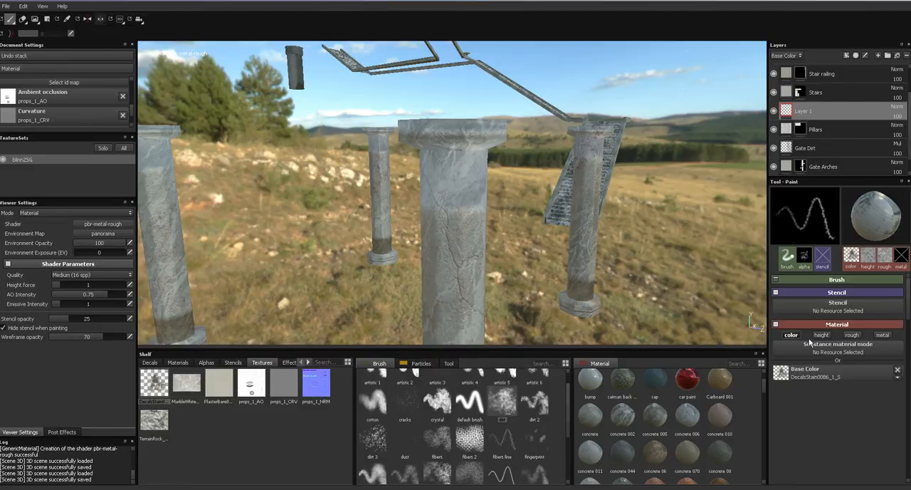
pyautogui.click(897, 107)
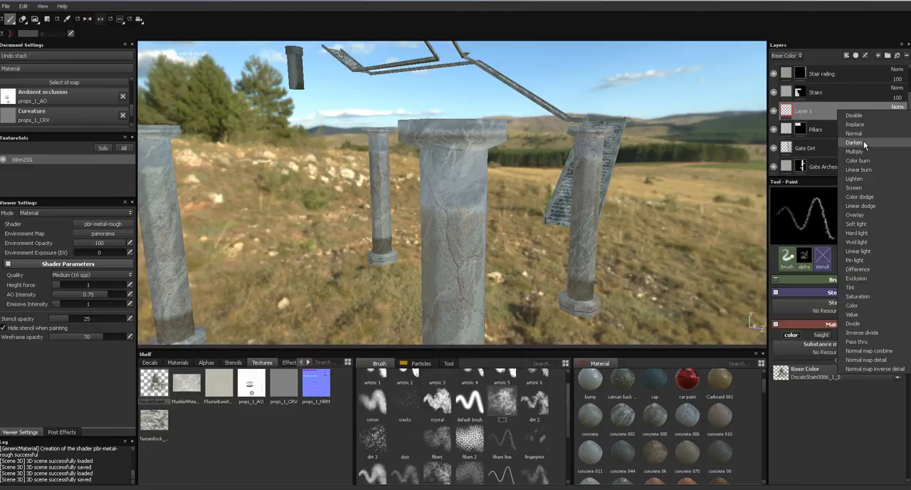
pyautogui.click(854, 151)
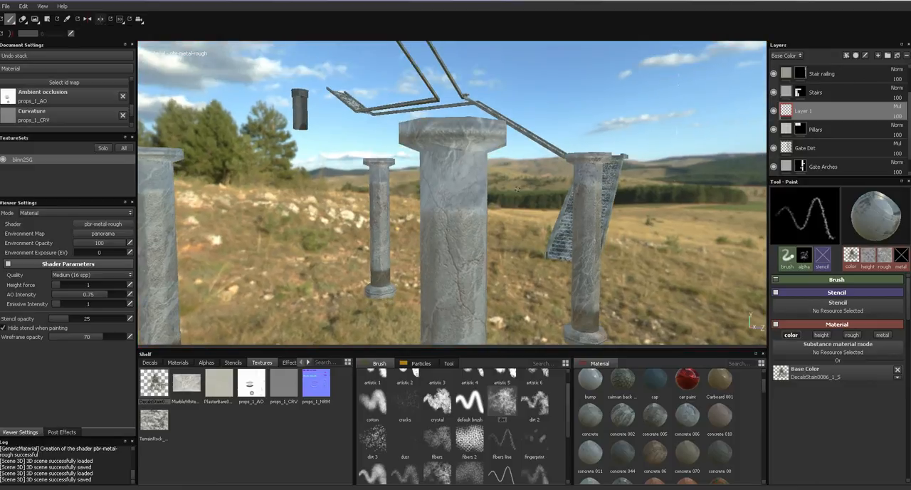
# - Show only the base color and paint dark stains around the pillar's neck beneath its capital
pyautogui.press('c')
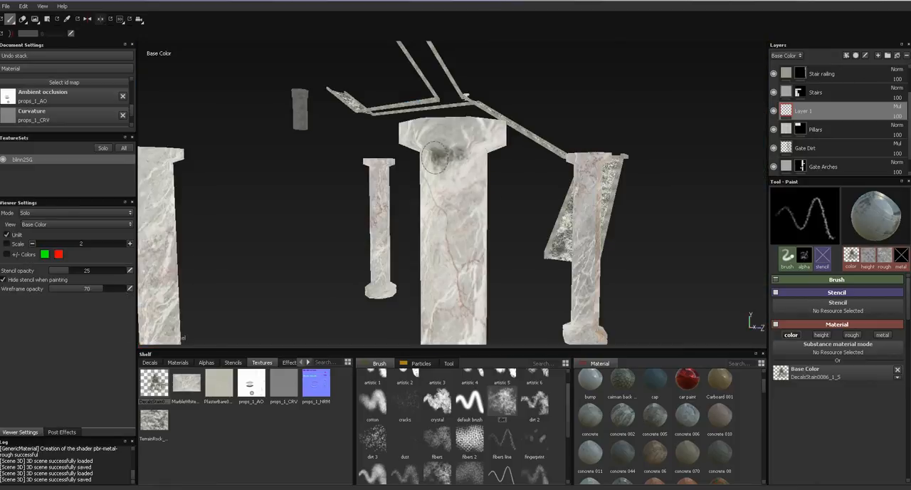
pyautogui.moveTo(411, 158)
pyautogui.keyDown('alt'); pyautogui.mouseDown()
pyautogui.moveTo(491, 158)
pyautogui.moveTo(402, 153)
pyautogui.mouseUp(); pyautogui.keyUp('alt')
pyautogui.moveTo(523, 155); pyautogui.dragTo(500, 156)
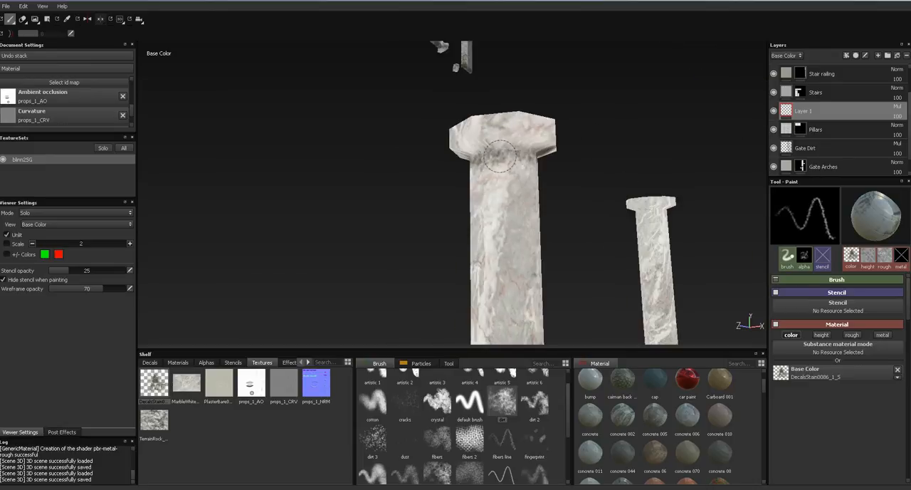
pyautogui.keyDown('alt'); pyautogui.moveTo(571, 170); pyautogui.dragTo(380, 154); pyautogui.keyUp('alt')
pyautogui.keyDown('alt'); pyautogui.moveTo(551, 187); pyautogui.dragTo(407, 173); pyautogui.keyUp('alt')
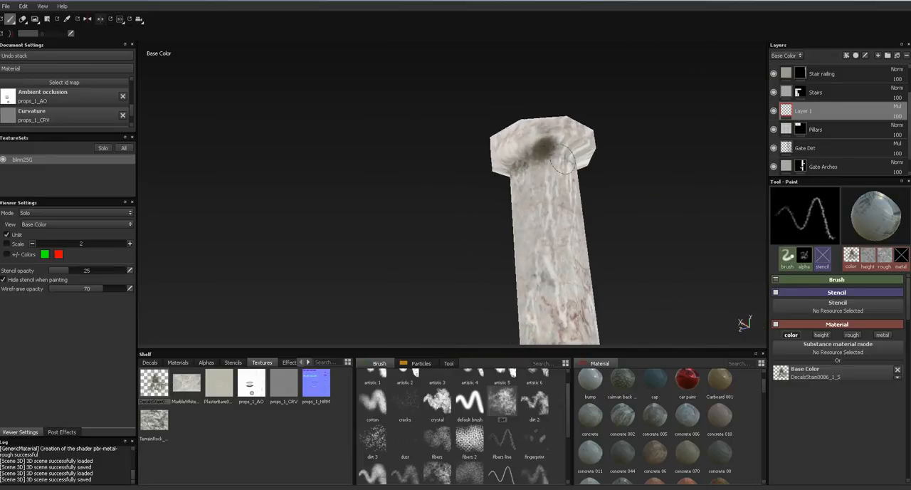
pyautogui.moveTo(551, 197)
pyautogui.keyDown('alt'); pyautogui.mouseDown()
pyautogui.moveTo(596, 262)
pyautogui.moveTo(530, 211)
pyautogui.moveTo(514, 224)
pyautogui.moveTo(552, 205)
pyautogui.moveTo(584, 206)
pyautogui.mouseUp(); pyautogui.keyUp('alt')
# - Paint dark stains around the foot of the pillar's shaft just above the base
pyautogui.keyDown('alt'); pyautogui.moveTo(478, 221); pyautogui.dragTo(530, 190); pyautogui.keyUp('alt')
pyautogui.keyDown('alt'); pyautogui.moveTo(470, 228); pyautogui.dragTo(520, 243, button='right'); pyautogui.keyUp('alt')
pyautogui.moveTo(521, 243); pyautogui.dragTo(507, 198)
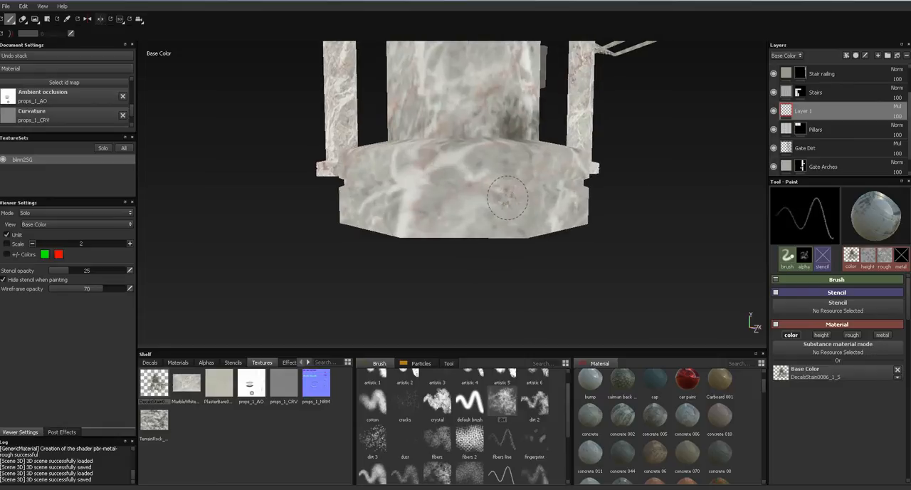
# - Show the full material and stain the groove running around the pillar's octagonal base
pyautogui.press('m')
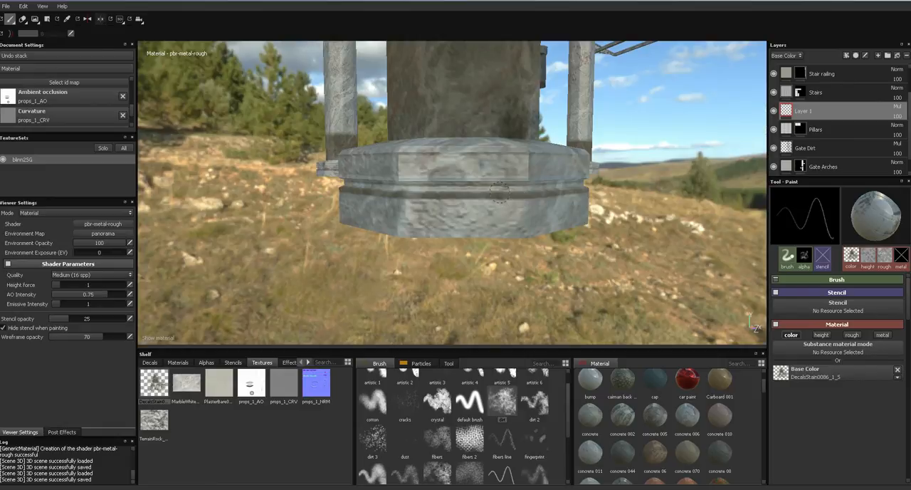
pyautogui.keyDown('alt'); pyautogui.moveTo(463, 188); pyautogui.dragTo(398, 199); pyautogui.keyUp('alt')
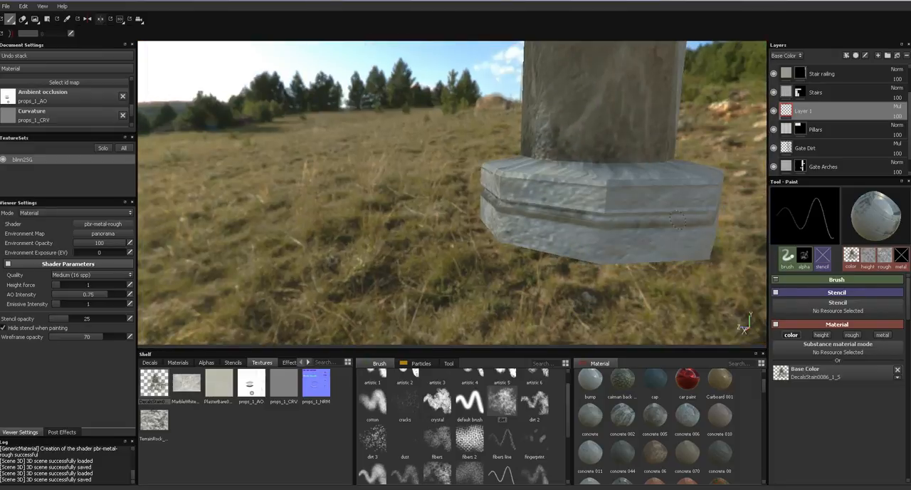
pyautogui.keyDown('alt'); pyautogui.moveTo(636, 219); pyautogui.dragTo(699, 219); pyautogui.keyUp('alt')
pyautogui.keyDown('alt'); pyautogui.moveTo(520, 215); pyautogui.dragTo(591, 285); pyautogui.keyUp('alt')
pyautogui.keyDown('alt'); pyautogui.moveTo(597, 118); pyautogui.dragTo(590, 193, button='right'); pyautogui.keyUp('alt')
# - Return to base color only and paint stains around the joints between the pillar shafts and their bases
pyautogui.press('c')
pyautogui.keyDown('alt'); pyautogui.moveTo(568, 165); pyautogui.dragTo(558, 241, button='right'); pyautogui.keyUp('alt')
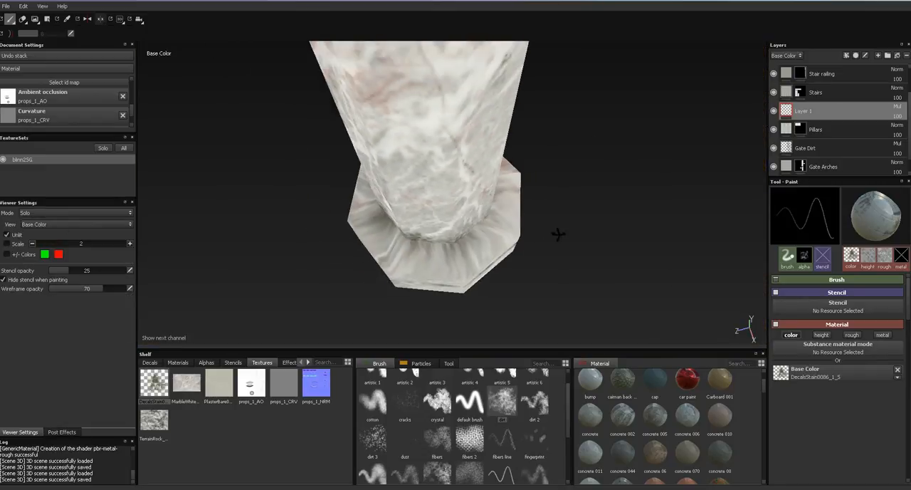
pyautogui.keyDown('alt'); pyautogui.moveTo(558, 241); pyautogui.dragTo(493, 225); pyautogui.keyUp('alt')
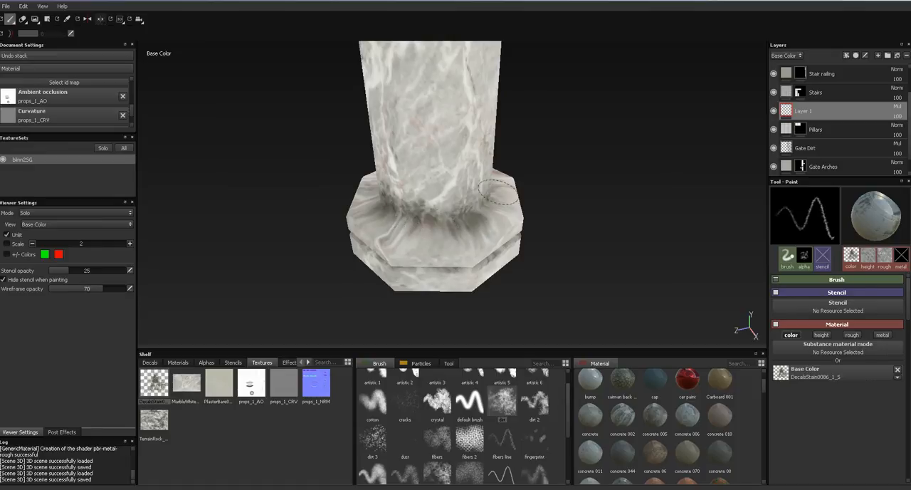
pyautogui.keyDown('alt'); pyautogui.moveTo(512, 243); pyautogui.dragTo(513, 218); pyautogui.keyUp('alt')
pyautogui.moveTo(356, 253); pyautogui.dragTo(517, 246)
pyautogui.moveTo(627, 225)
pyautogui.keyDown('alt'); pyautogui.mouseDown()
pyautogui.moveTo(515, 245)
pyautogui.moveTo(616, 234)
pyautogui.mouseUp(); pyautogui.keyUp('alt')
pyautogui.keyDown('alt'); pyautogui.moveTo(578, 243); pyautogui.dragTo(575, 278); pyautogui.keyUp('alt')
pyautogui.moveTo(579, 196); pyautogui.dragTo(583, 157)
pyautogui.keyDown('alt'); pyautogui.moveTo(588, 209); pyautogui.dragTo(549, 211); pyautogui.keyUp('alt')
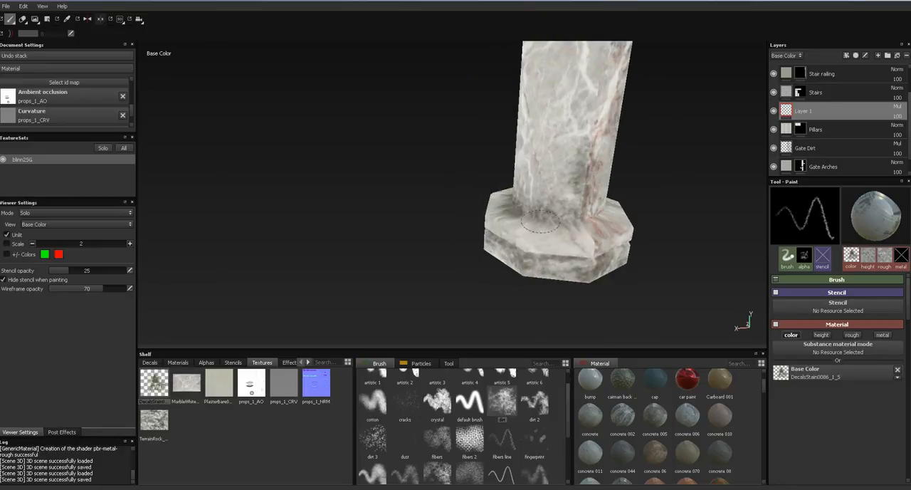
pyautogui.keyDown('alt'); pyautogui.moveTo(609, 218); pyautogui.dragTo(510, 202); pyautogui.keyUp('alt')
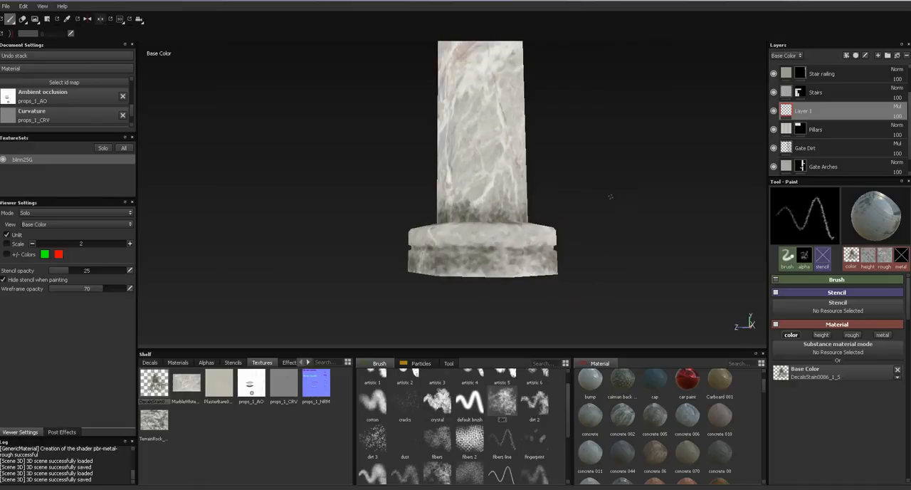
# - Enlarge the dirt brush and paint broad blotchy stains along the full height of the pillar shafts
pyautogui.keyDown('alt'); pyautogui.moveTo(601, 201); pyautogui.dragTo(614, 268, button='middle'); pyautogui.keyUp('alt')
pyautogui.keyDown('alt'); pyautogui.moveTo(569, 169); pyautogui.dragTo(601, 8, button='right'); pyautogui.keyUp('alt')
pyautogui.moveTo(605, 173)
pyautogui.keyDown('alt'); pyautogui.mouseDown(button='middle')
pyautogui.moveTo(612, 198)
pyautogui.moveTo(613, 184)
pyautogui.mouseUp(button='middle'); pyautogui.keyUp('alt')
pyautogui.keyDown('alt'); pyautogui.moveTo(574, 173); pyautogui.dragTo(546, 180); pyautogui.keyUp('alt')
pyautogui.keyDown('ctrl'); pyautogui.moveTo(539, 179); pyautogui.dragTo(593, 179, button='right'); pyautogui.keyUp('ctrl')
pyautogui.moveTo(533, 128)
pyautogui.mouseDown()
pyautogui.moveTo(535, 212)
pyautogui.moveTo(629, 210)
pyautogui.mouseUp()
pyautogui.moveTo(517, 93); pyautogui.dragTo(517, 250)
pyautogui.keyDown('alt'); pyautogui.moveTo(596, 231); pyautogui.dragTo(523, 275, button='middle'); pyautogui.keyUp('alt')
pyautogui.moveTo(631, 166); pyautogui.dragTo(632, 223)
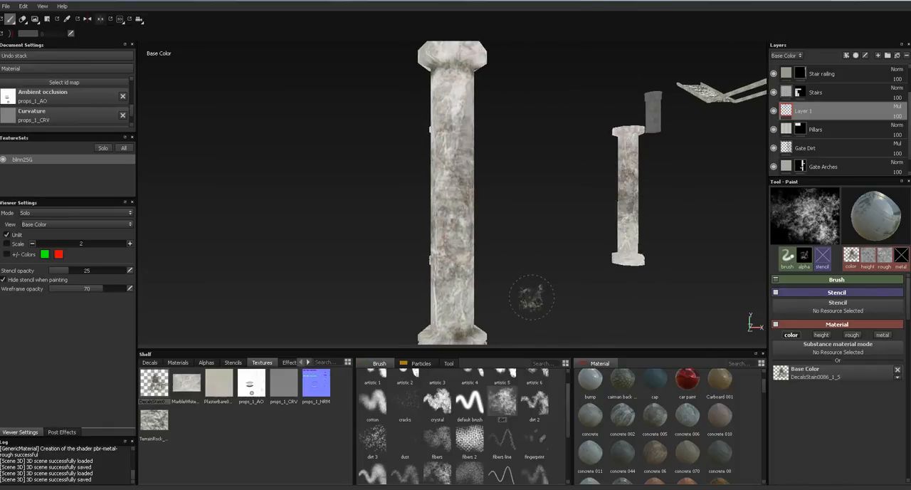
# - Cover the remaining clean shaft faces of all four pillars with large dirt stains
pyautogui.keyDown('alt'); pyautogui.moveTo(525, 298); pyautogui.dragTo(577, 299); pyautogui.keyUp('alt')
pyautogui.moveTo(382, 161); pyautogui.dragTo(384, 223)
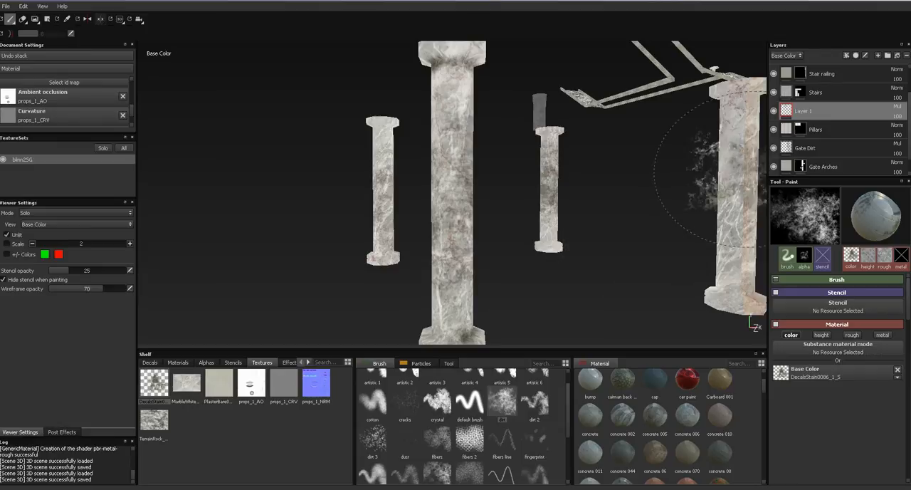
pyautogui.keyDown('alt'); pyautogui.moveTo(718, 225); pyautogui.dragTo(506, 232); pyautogui.keyUp('alt')
pyautogui.moveTo(692, 238)
pyautogui.keyDown('alt'); pyautogui.mouseDown()
pyautogui.moveTo(460, 258)
pyautogui.moveTo(533, 273)
pyautogui.moveTo(612, 185)
pyautogui.moveTo(449, 150)
pyautogui.moveTo(450, 238)
pyautogui.moveTo(534, 212)
pyautogui.mouseUp(); pyautogui.keyUp('alt')
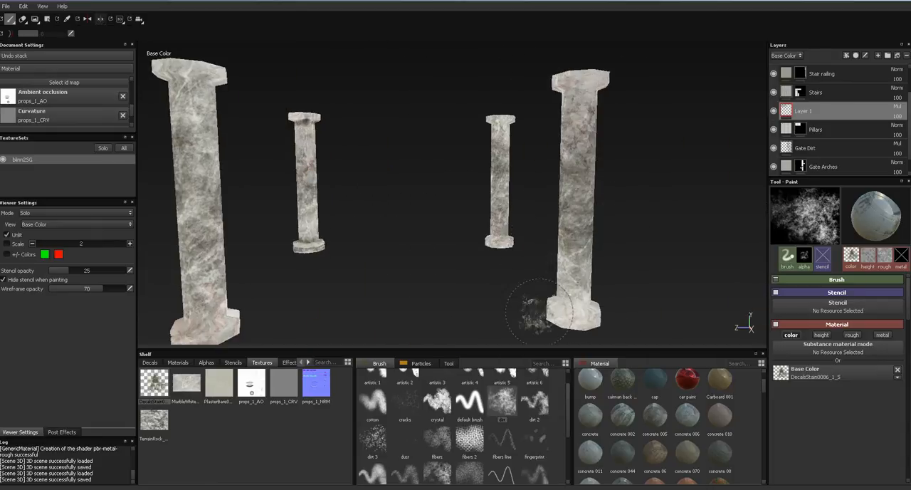
pyautogui.keyDown('alt'); pyautogui.moveTo(507, 288); pyautogui.dragTo(573, 292); pyautogui.keyUp('alt')
pyautogui.rightClick(589, 246)
pyautogui.keyDown('alt'); pyautogui.moveTo(560, 237); pyautogui.dragTo(558, 275, button='right'); pyautogui.keyUp('alt')
# - Shrink the brush and paint small dark stains on the pillar necks and the undersides of their capitals
pyautogui.press('[')
pyautogui.press('[')
pyautogui.press('[')
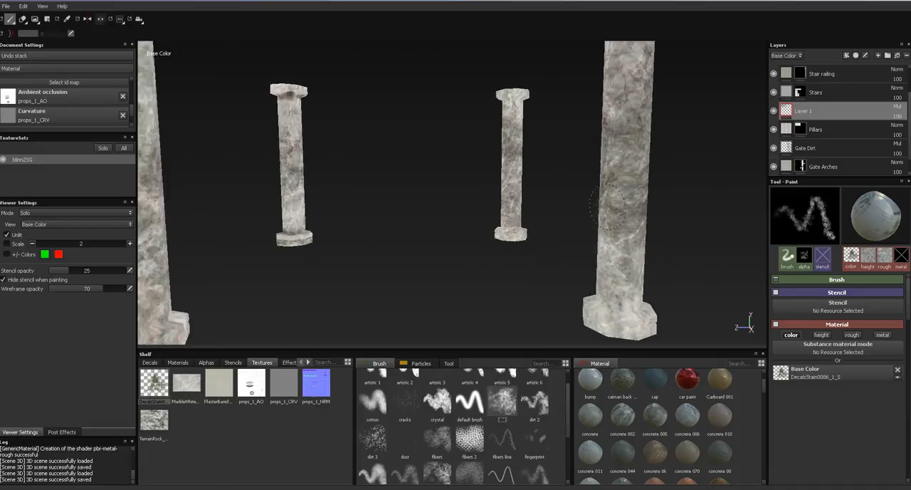
pyautogui.keyDown('alt'); pyautogui.moveTo(627, 298); pyautogui.dragTo(606, 203); pyautogui.keyUp('alt')
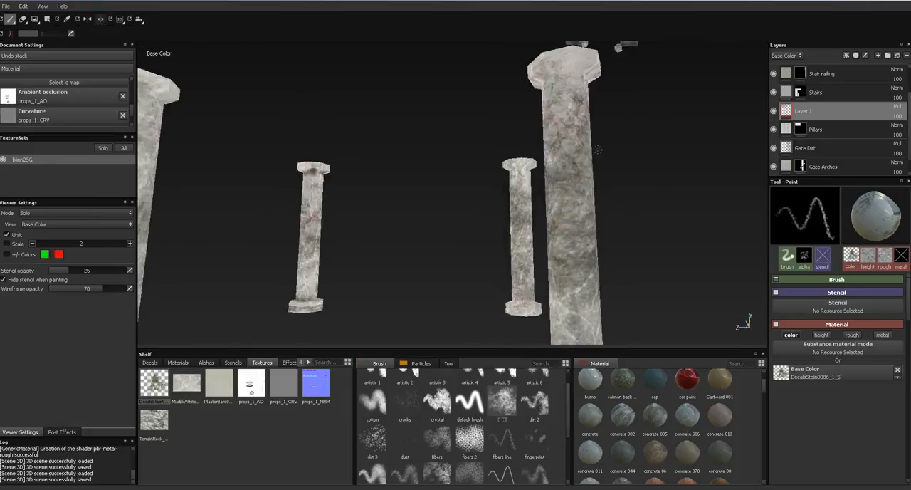
pyautogui.keyDown('alt'); pyautogui.moveTo(618, 47); pyautogui.dragTo(384, 106); pyautogui.keyUp('alt')
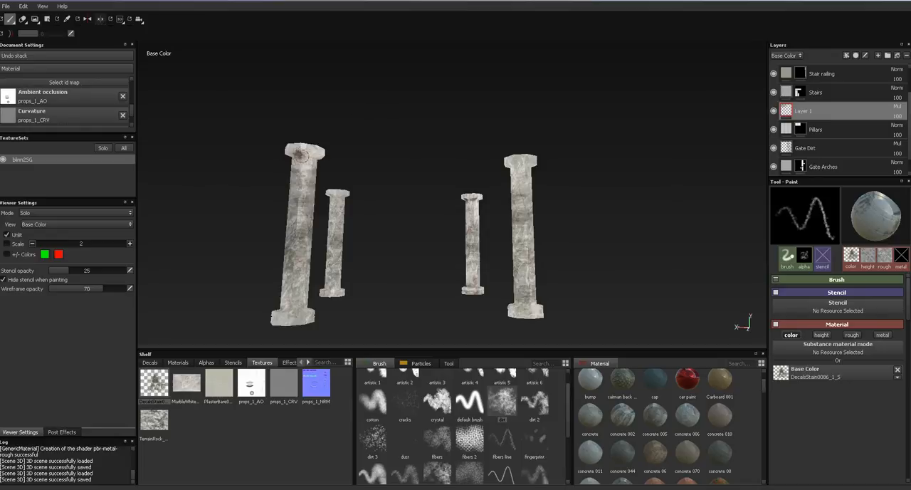
pyautogui.moveTo(463, 146)
pyautogui.keyDown('alt'); pyautogui.mouseDown(button='right')
pyautogui.moveTo(480, 278)
pyautogui.moveTo(539, 216)
pyautogui.mouseUp(button='right'); pyautogui.keyUp('alt')
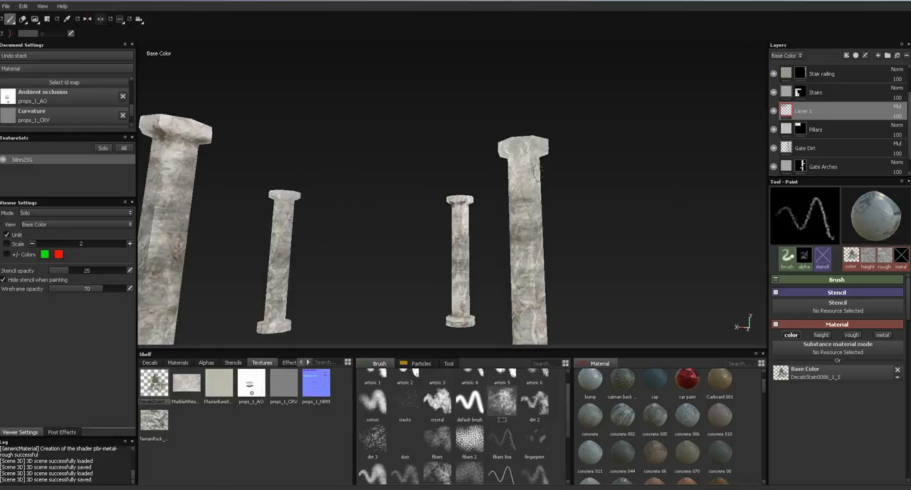
pyautogui.keyDown('alt'); pyautogui.moveTo(635, 156); pyautogui.dragTo(436, 173); pyautogui.keyUp('alt')
pyautogui.keyDown('alt'); pyautogui.moveTo(500, 162); pyautogui.dragTo(585, 238); pyautogui.keyUp('alt')
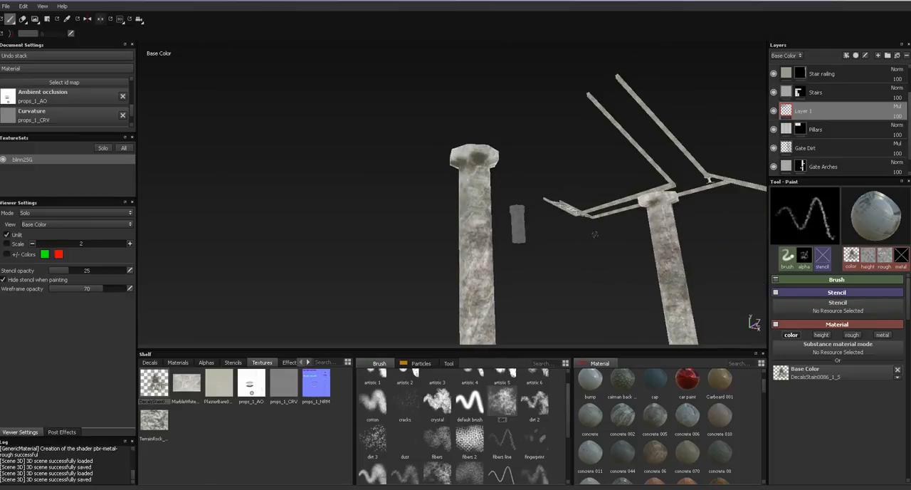
# - Add small stains to the remaining pillars from other sides, working from their capitals towards their bases
pyautogui.keyDown('alt'); pyautogui.moveTo(657, 207); pyautogui.dragTo(392, 183); pyautogui.keyUp('alt')
pyautogui.keyDown('alt'); pyautogui.moveTo(543, 173); pyautogui.dragTo(486, 183); pyautogui.keyUp('alt')
pyautogui.keyDown('alt'); pyautogui.moveTo(557, 184); pyautogui.dragTo(454, 182); pyautogui.keyUp('alt')
pyautogui.keyDown('alt'); pyautogui.moveTo(406, 207); pyautogui.dragTo(478, 205, button='middle'); pyautogui.keyUp('alt')
pyautogui.keyDown('alt'); pyautogui.moveTo(478, 204); pyautogui.dragTo(468, 217, button='right'); pyautogui.keyUp('alt')
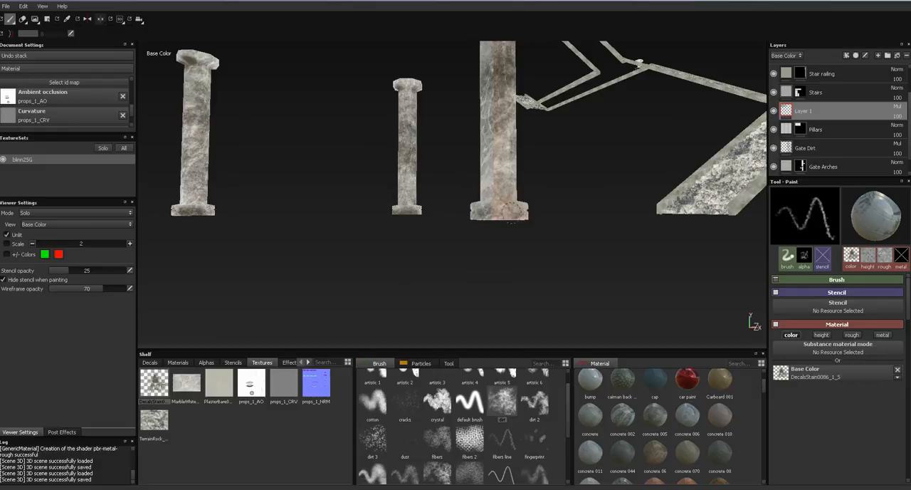
# - Paint small dark stains around the bases of the pillars, working from several sides
pyautogui.keyDown('alt'); pyautogui.moveTo(456, 215); pyautogui.dragTo(501, 220); pyautogui.keyUp('alt')
pyautogui.keyDown('alt'); pyautogui.moveTo(377, 214); pyautogui.dragTo(678, 135); pyautogui.keyUp('alt')
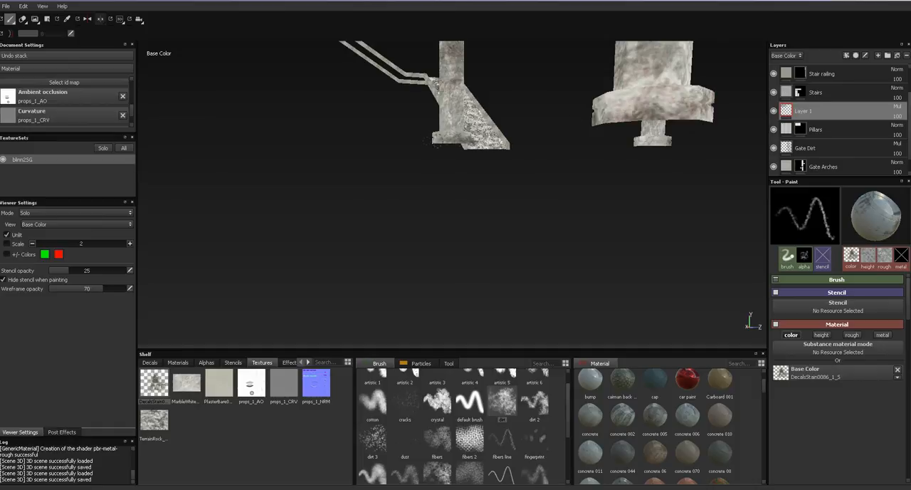
pyautogui.keyDown('alt'); pyautogui.moveTo(490, 163); pyautogui.dragTo(514, 291); pyautogui.keyUp('alt')
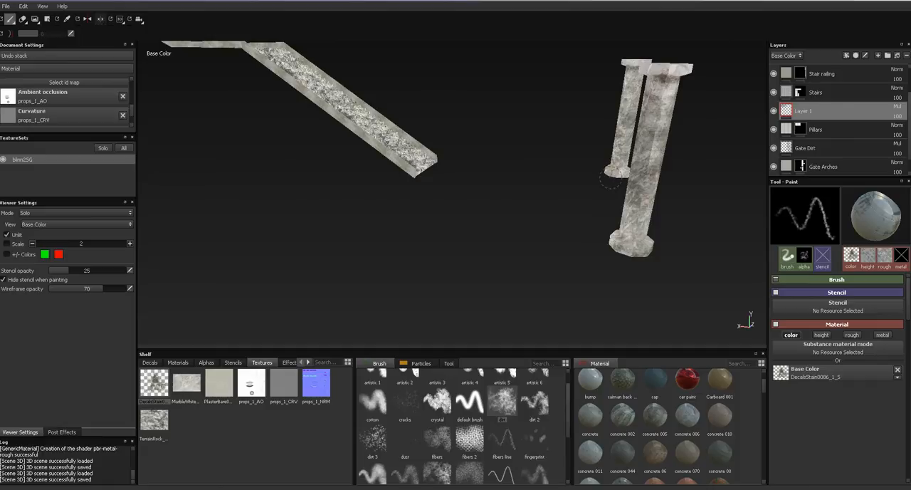
# - Examine the stained pillars from several sides, in both the lit material view and the Base Color view
pyautogui.press('m')
pyautogui.keyDown('alt'); pyautogui.moveTo(596, 193); pyautogui.dragTo(615, 123); pyautogui.keyUp('alt')
pyautogui.keyDown('alt'); pyautogui.moveTo(615, 122); pyautogui.dragTo(459, 209, button='middle'); pyautogui.keyUp('alt')
pyautogui.keyDown('alt'); pyautogui.moveTo(459, 209); pyautogui.dragTo(342, 274, button='right'); pyautogui.keyUp('alt')
pyautogui.keyDown('alt'); pyautogui.moveTo(342, 274); pyautogui.dragTo(490, 256); pyautogui.keyUp('alt')
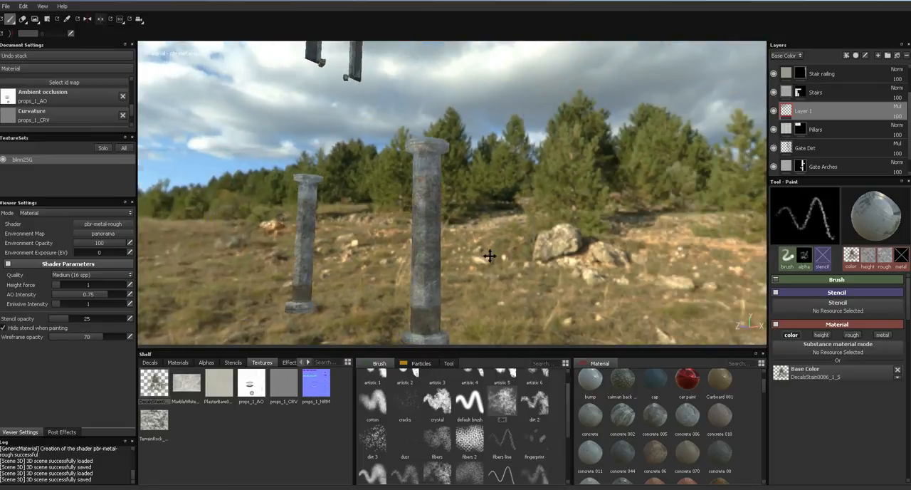
pyautogui.keyDown('alt'); pyautogui.moveTo(490, 256); pyautogui.dragTo(547, 240, button='middle'); pyautogui.keyUp('alt')
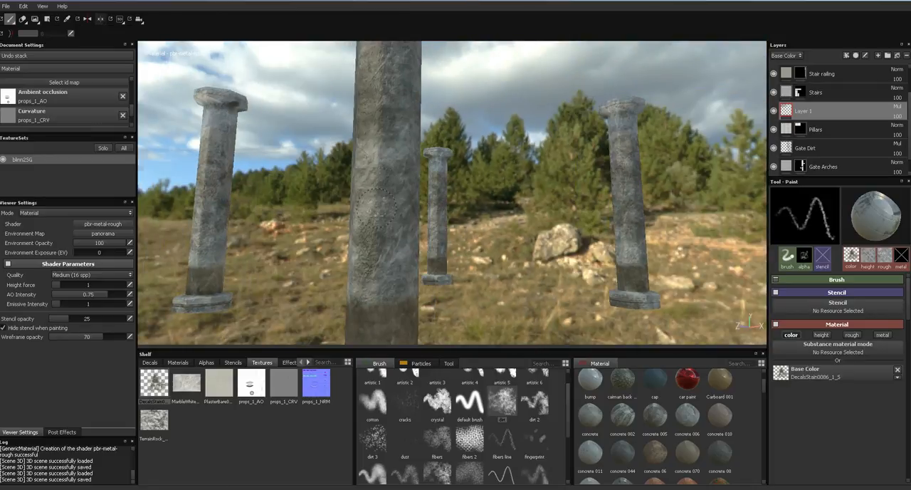
pyautogui.keyDown('ctrl'); pyautogui.moveTo(372, 216); pyautogui.dragTo(426, 216, button='right'); pyautogui.keyUp('ctrl')
pyautogui.click(380, 222)
pyautogui.click(211, 167)
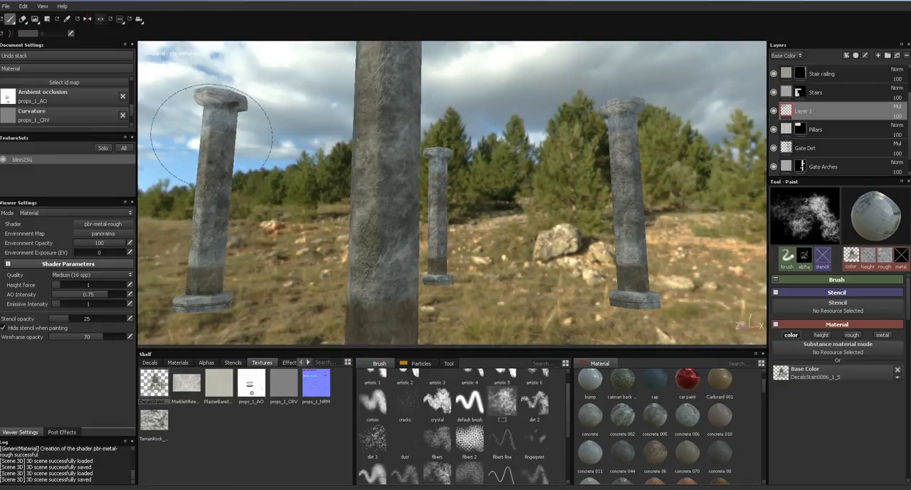
pyautogui.press('c')
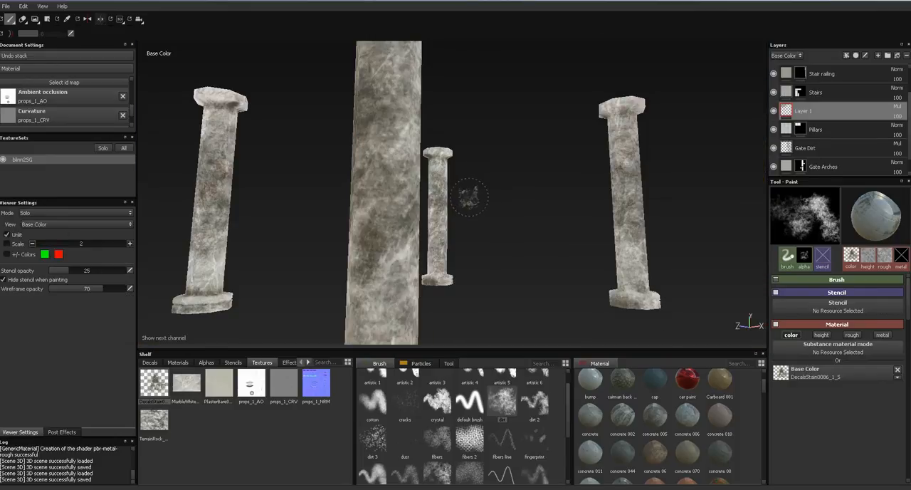
pyautogui.keyDown('alt'); pyautogui.moveTo(470, 193); pyautogui.dragTo(494, 274, button='middle'); pyautogui.keyUp('alt')
pyautogui.moveTo(452, 113)
pyautogui.keyDown('alt'); pyautogui.mouseDown(button='middle')
pyautogui.moveTo(458, 209)
pyautogui.moveTo(452, 180)
pyautogui.mouseUp(button='middle'); pyautogui.keyUp('alt')
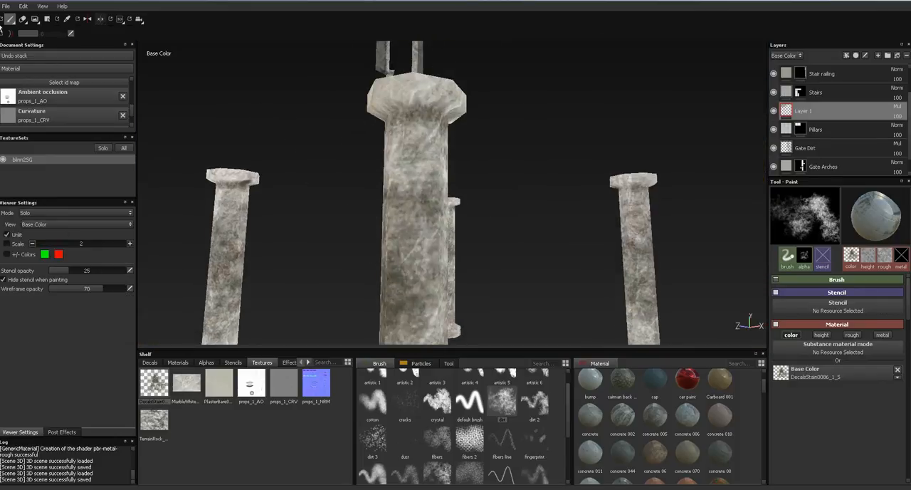
# - Erase patches of the stains on a pillar's upper shaft with the Eraser, using the dirt brush at a large size
pyautogui.click(24, 21)
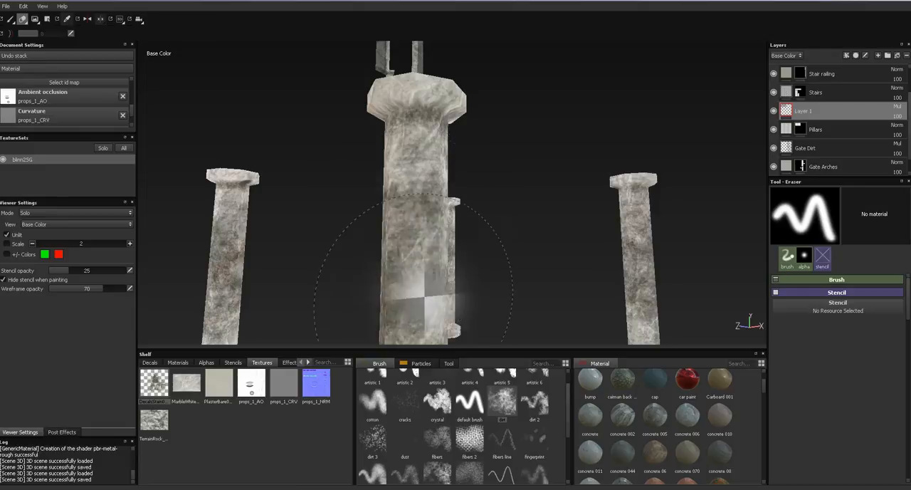
pyautogui.click(511, 416)
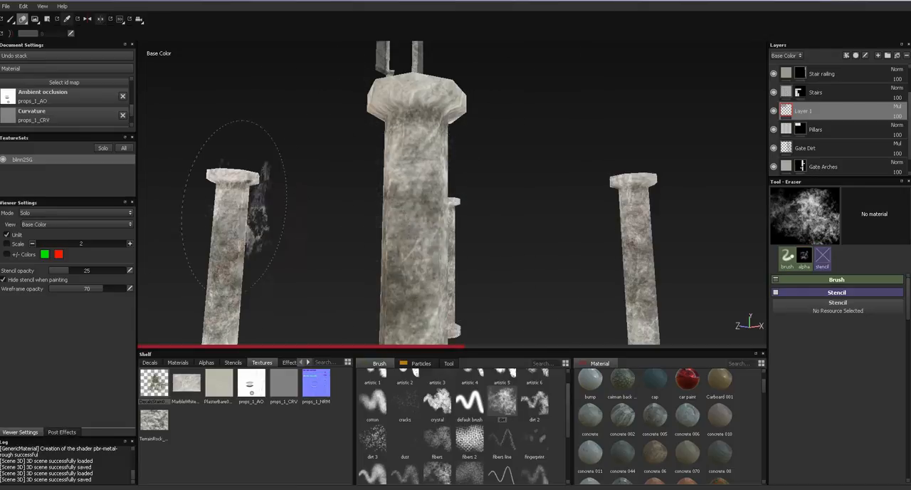
pyautogui.moveTo(218, 226); pyautogui.dragTo(224, 249)
pyautogui.click(225, 250)
pyautogui.click(227, 271)
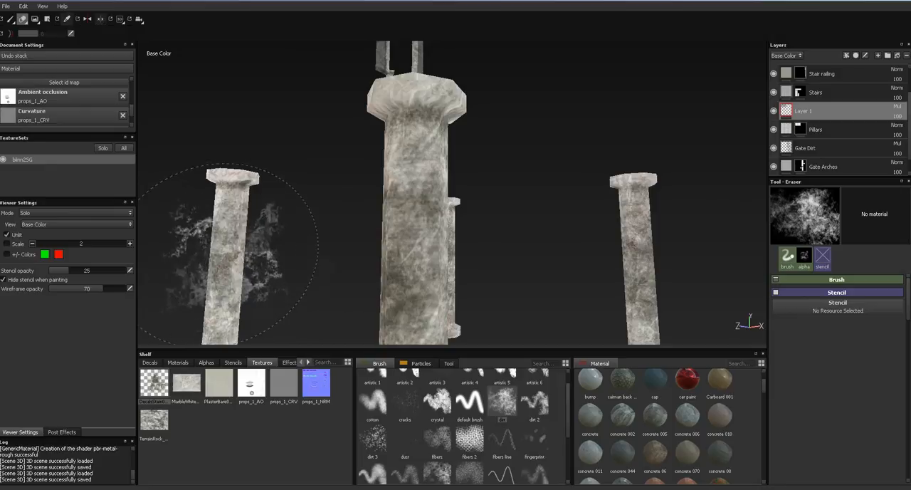
pyautogui.keyDown('alt'); pyautogui.moveTo(494, 225); pyautogui.dragTo(485, 188); pyautogui.keyUp('alt')
# - Check the pillars in the lit material view and inspect the staircase steps up close
pyautogui.press('m')
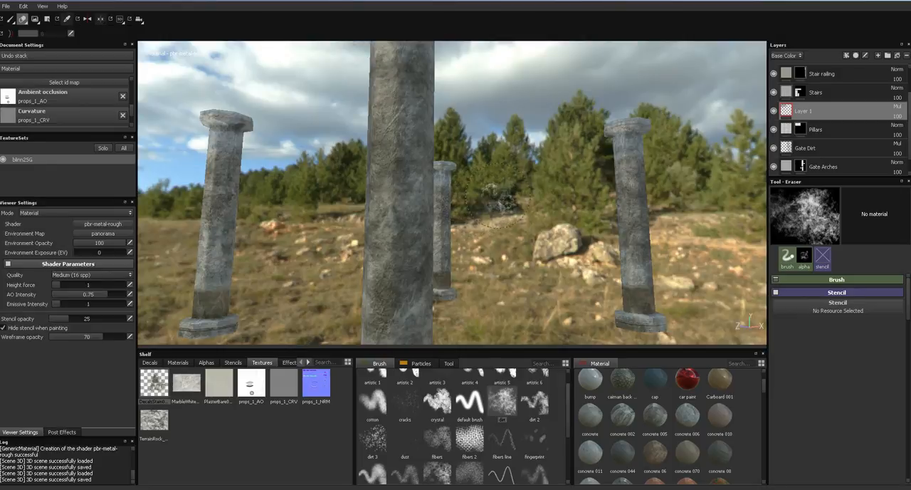
pyautogui.keyDown('alt'); pyautogui.moveTo(496, 202); pyautogui.dragTo(466, 229); pyautogui.keyUp('alt')
pyautogui.keyDown('alt'); pyautogui.moveTo(466, 230); pyautogui.dragTo(488, 79, button='right'); pyautogui.keyUp('alt')
pyautogui.keyDown('alt'); pyautogui.moveTo(523, 210); pyautogui.dragTo(439, 210, button='middle'); pyautogui.keyUp('alt')
pyautogui.keyDown('alt'); pyautogui.moveTo(499, 207); pyautogui.dragTo(648, 226); pyautogui.keyUp('alt')
pyautogui.keyDown('alt'); pyautogui.moveTo(648, 227); pyautogui.dragTo(413, 248, button='middle'); pyautogui.keyUp('alt')
pyautogui.keyDown('alt'); pyautogui.moveTo(531, 205); pyautogui.dragTo(578, 269); pyautogui.keyUp('alt')
pyautogui.keyDown('alt'); pyautogui.moveTo(577, 269); pyautogui.dragTo(614, 321, button='right'); pyautogui.keyUp('alt')
pyautogui.keyDown('alt'); pyautogui.moveTo(509, 250); pyautogui.dragTo(640, 162); pyautogui.keyUp('alt')
pyautogui.keyDown('alt'); pyautogui.moveTo(530, 213); pyautogui.dragTo(492, 378, button='right'); pyautogui.keyUp('alt')
pyautogui.keyDown('alt'); pyautogui.moveTo(499, 214); pyautogui.dragTo(530, 259); pyautogui.keyUp('alt')
pyautogui.keyDown('alt'); pyautogui.moveTo(531, 235); pyautogui.dragTo(570, 275, button='right'); pyautogui.keyUp('alt')
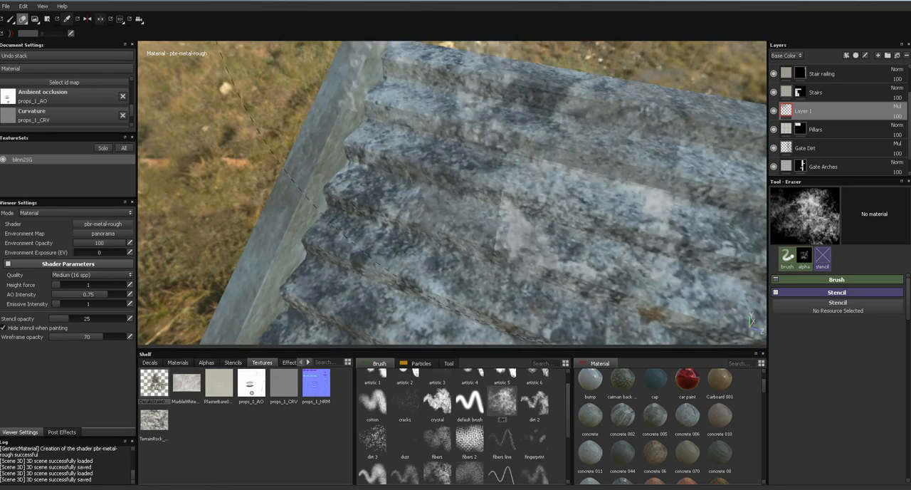
# - Add a paint layer above the Stairs layer, shrink the dirt brush and set the layer's blend mode to Multiply
pyautogui.press('1')
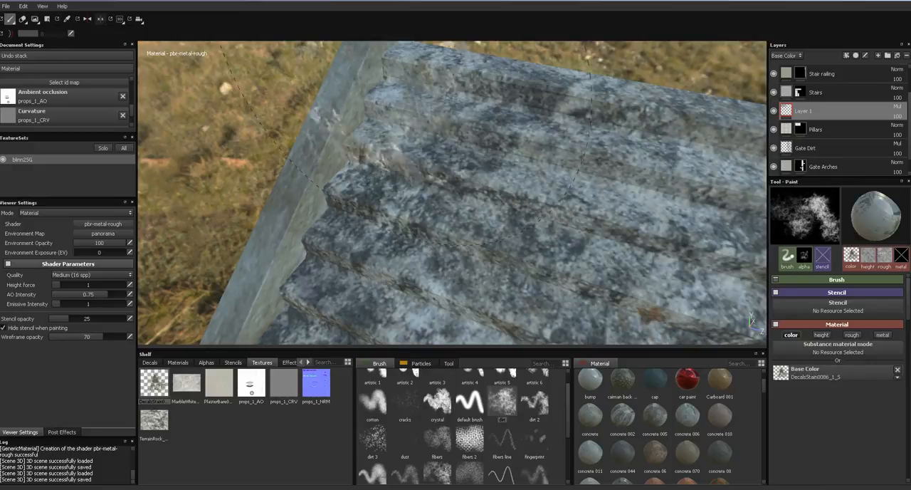
pyautogui.click(819, 93)
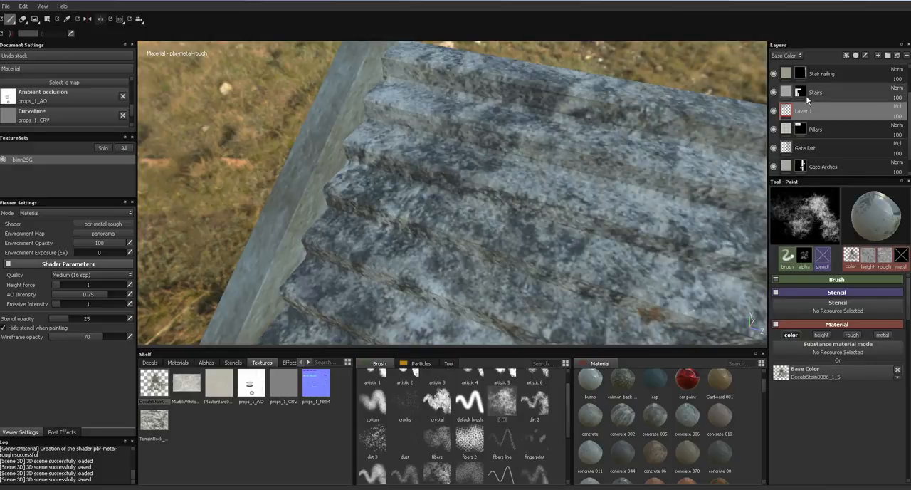
pyautogui.click(878, 55)
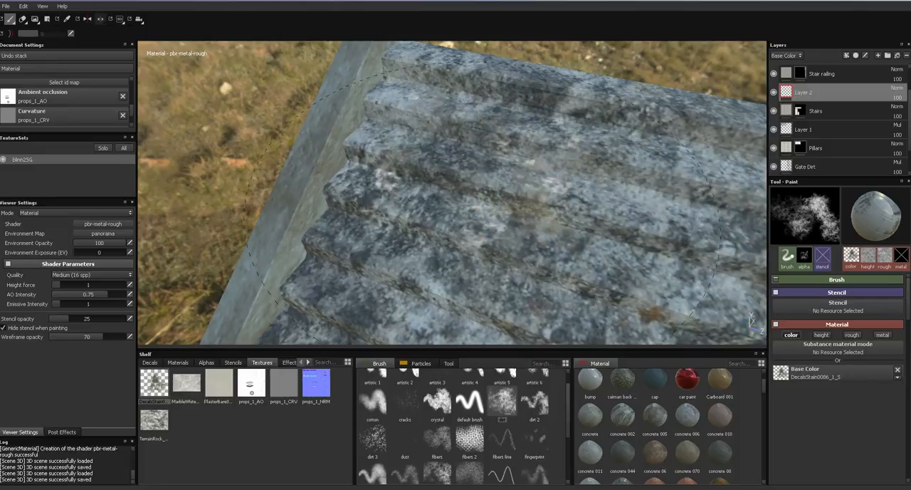
pyautogui.moveTo(498, 177)
pyautogui.keyDown('ctrl'); pyautogui.mouseDown(button='right')
pyautogui.moveTo(449, 176)
pyautogui.moveTo(490, 167)
pyautogui.mouseUp(button='right'); pyautogui.keyUp('ctrl')
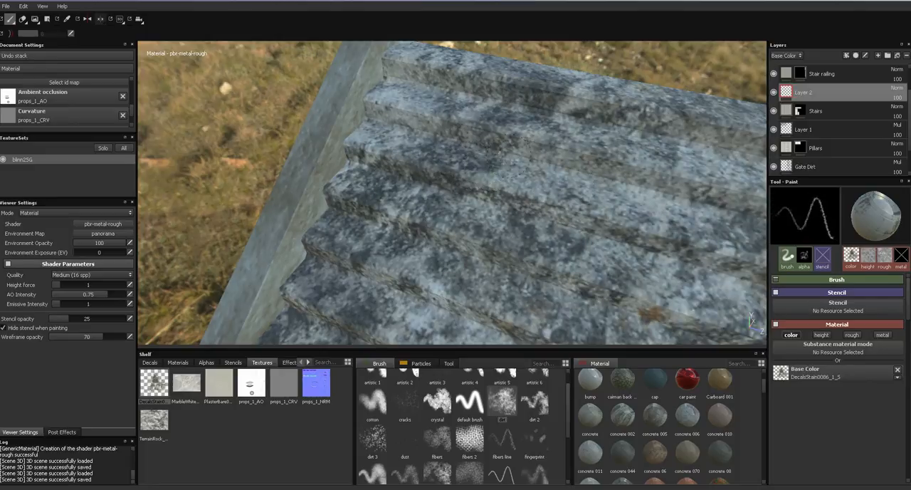
pyautogui.click(899, 88)
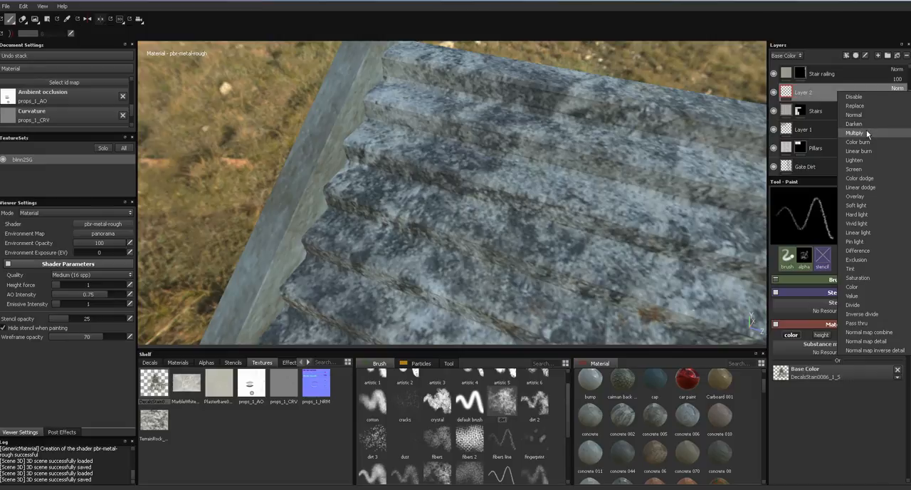
pyautogui.click(855, 133)
# - Paint a dark stain across the uppermost visible step of the staircase in the Base Color view
pyautogui.keyDown('alt'); pyautogui.moveTo(627, 116); pyautogui.dragTo(694, 128); pyautogui.keyUp('alt')
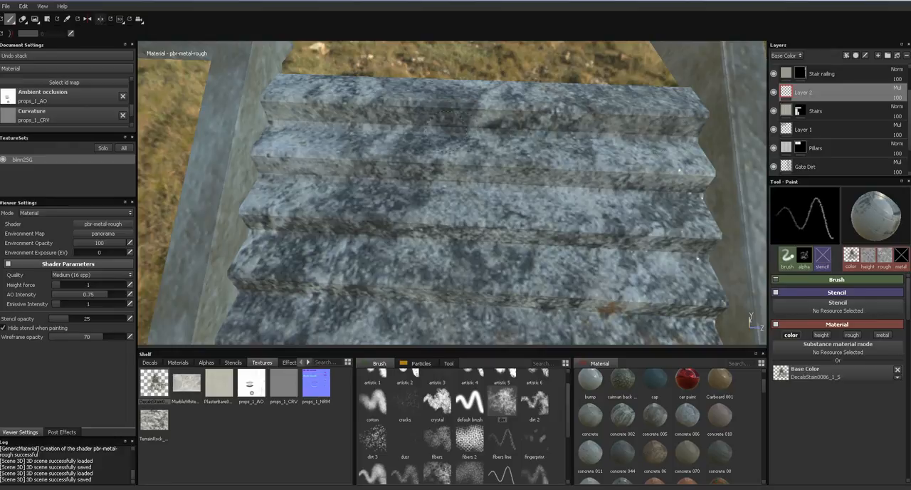
pyautogui.press('c')
pyautogui.moveTo(269, 127); pyautogui.dragTo(652, 128)
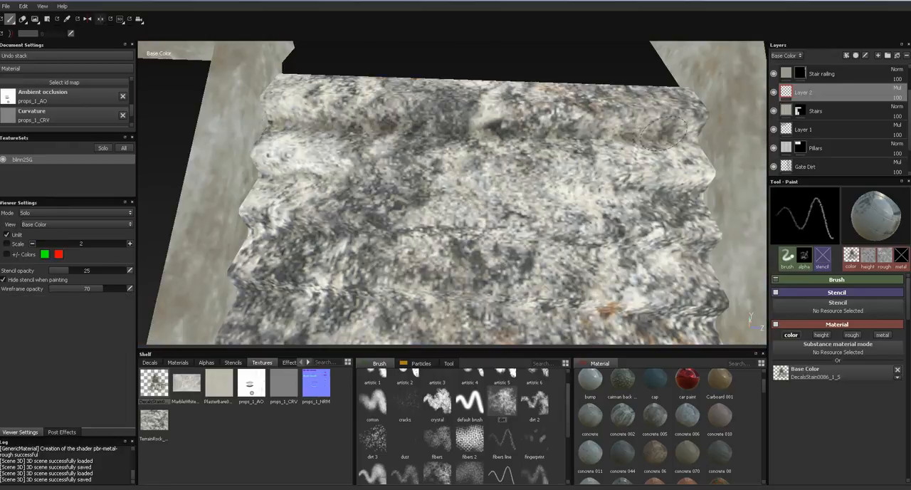
pyautogui.press('c')
pyautogui.press('c')
pyautogui.press('c')
pyautogui.press('c')
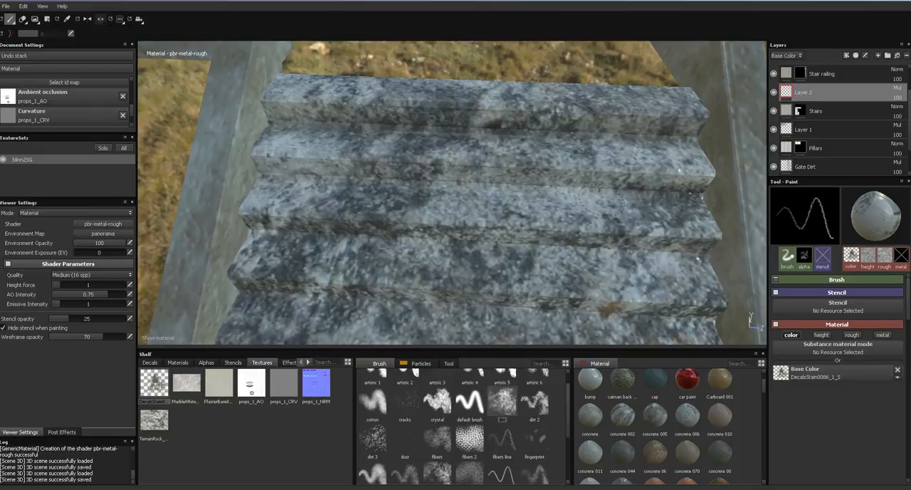
pyautogui.moveTo(541, 184)
pyautogui.mouseDown()
pyautogui.moveTo(285, 168)
pyautogui.moveTo(570, 185)
pyautogui.moveTo(585, 203)
pyautogui.moveTo(509, 181)
pyautogui.mouseUp()
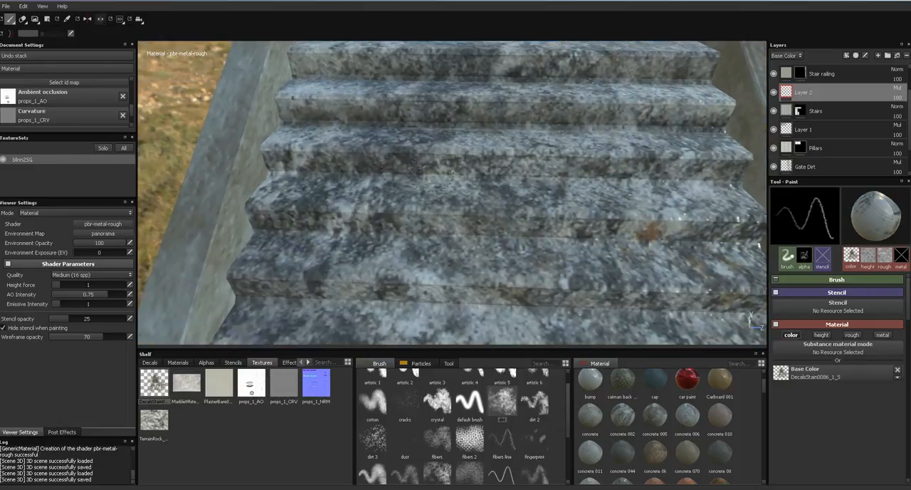
# - Paint dark stains across the risers of the next steps down the staircase
pyautogui.press('c')
pyautogui.press('c')
pyautogui.moveTo(296, 160)
pyautogui.mouseDown()
pyautogui.moveTo(420, 176)
pyautogui.moveTo(527, 171)
pyautogui.moveTo(737, 182)
pyautogui.mouseUp()
pyautogui.moveTo(740, 256)
pyautogui.mouseDown()
pyautogui.moveTo(516, 242)
pyautogui.moveTo(388, 253)
pyautogui.mouseUp()
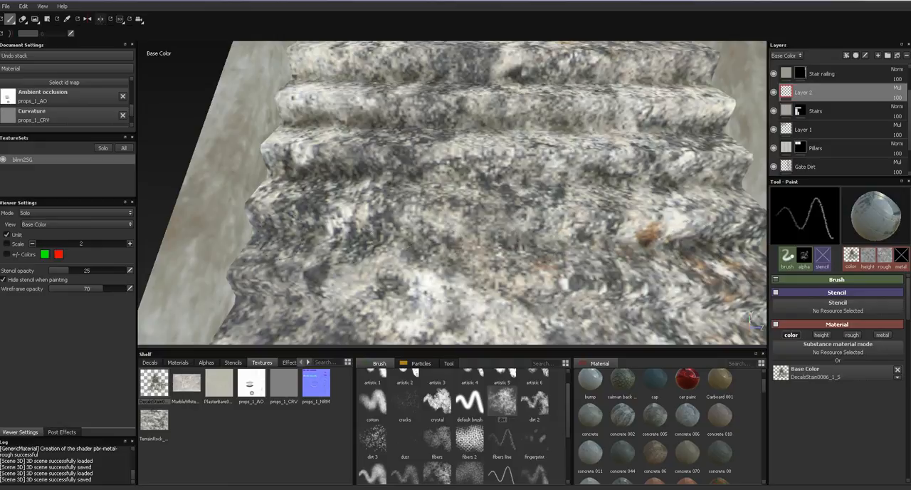
pyautogui.moveTo(272, 239); pyautogui.dragTo(538, 233)
pyautogui.keyDown('alt'); pyautogui.moveTo(516, 222); pyautogui.dragTo(551, 135, button='middle'); pyautogui.keyUp('alt')
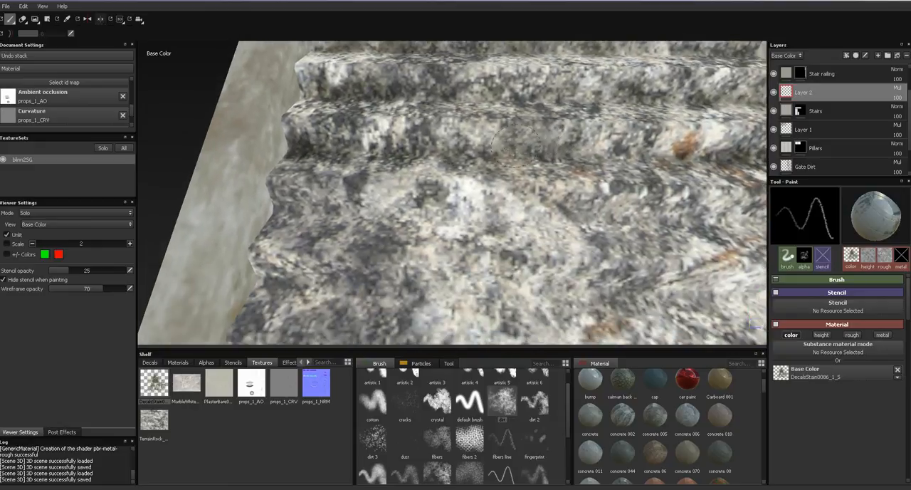
# - Continue the stains across the full width of the following lower steps, darkening the creases between treads and risers
pyautogui.moveTo(292, 212)
pyautogui.mouseDown()
pyautogui.moveTo(541, 213)
pyautogui.moveTo(481, 224)
pyautogui.moveTo(495, 206)
pyautogui.mouseUp()
pyautogui.moveTo(562, 211)
pyautogui.mouseDown()
pyautogui.moveTo(688, 212)
pyautogui.moveTo(467, 219)
pyautogui.mouseUp()
pyautogui.keyDown('alt'); pyautogui.moveTo(597, 243); pyautogui.dragTo(570, 196, button='middle'); pyautogui.keyUp('alt')
pyautogui.moveTo(708, 241)
pyautogui.mouseDown()
pyautogui.moveTo(473, 251)
pyautogui.moveTo(192, 222)
pyautogui.moveTo(176, 231)
pyautogui.moveTo(383, 221)
pyautogui.moveTo(466, 229)
pyautogui.mouseUp()
pyautogui.keyDown('alt'); pyautogui.moveTo(504, 248); pyautogui.dragTo(530, 208, button='middle'); pyautogui.keyUp('alt')
pyautogui.moveTo(511, 213)
pyautogui.keyDown('alt'); pyautogui.mouseDown()
pyautogui.moveTo(539, 116)
pyautogui.moveTo(413, 207)
pyautogui.mouseUp(); pyautogui.keyUp('alt')
pyautogui.moveTo(422, 249)
pyautogui.mouseDown()
pyautogui.moveTo(698, 253)
pyautogui.moveTo(368, 237)
pyautogui.mouseUp()
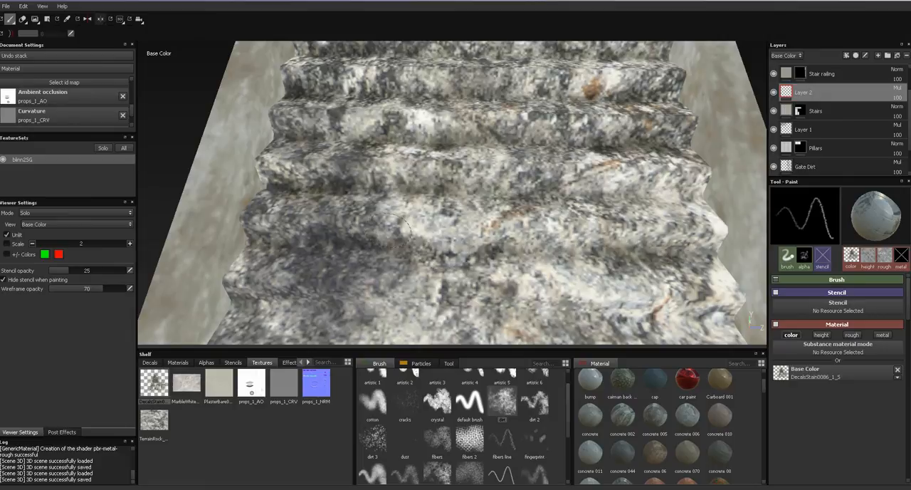
# - Use a smaller dirt brush to stain the creases of the next steps in the Base Color view
pyautogui.press('m')
pyautogui.press('c')
pyautogui.keyDown('alt'); pyautogui.moveTo(485, 264); pyautogui.dragTo(469, 240, button='right'); pyautogui.keyUp('alt')
pyautogui.keyDown('alt'); pyautogui.moveTo(469, 240); pyautogui.dragTo(466, 197, button='middle'); pyautogui.keyUp('alt')
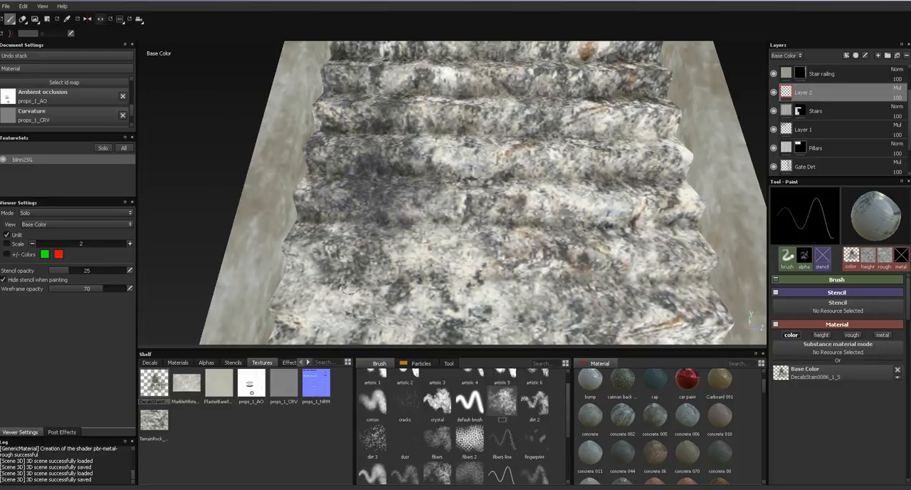
pyautogui.moveTo(321, 269); pyautogui.dragTo(504, 274)
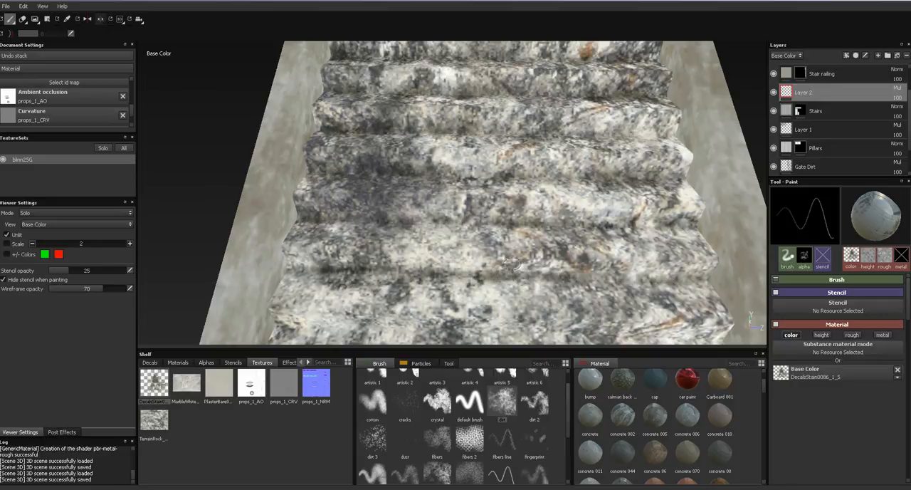
pyautogui.keyDown('alt'); pyautogui.moveTo(497, 246); pyautogui.dragTo(530, 168, button='middle'); pyautogui.keyUp('alt')
pyautogui.moveTo(327, 239)
pyautogui.mouseDown()
pyautogui.moveTo(740, 246)
pyautogui.moveTo(516, 246)
pyautogui.mouseUp()
pyautogui.keyDown('alt'); pyautogui.moveTo(575, 269); pyautogui.dragTo(587, 217, button='middle'); pyautogui.keyUp('alt')
# - Stain the next steps with back-and-forth strokes, reaching both side walls of the staircase
pyautogui.moveTo(345, 238); pyautogui.dragTo(712, 255)
pyautogui.keyDown('alt'); pyautogui.moveTo(699, 255); pyautogui.dragTo(613, 246, button='middle'); pyautogui.keyUp('alt')
pyautogui.moveTo(675, 247)
pyautogui.mouseDown()
pyautogui.moveTo(383, 249)
pyautogui.moveTo(305, 233)
pyautogui.mouseUp()
pyautogui.keyDown('alt'); pyautogui.moveTo(403, 250); pyautogui.dragTo(474, 166, button='middle'); pyautogui.keyUp('alt')
pyautogui.moveTo(326, 203)
pyautogui.mouseDown()
pyautogui.moveTo(304, 209)
pyautogui.moveTo(703, 218)
pyautogui.mouseUp()
pyautogui.keyDown('alt'); pyautogui.moveTo(705, 230); pyautogui.dragTo(648, 224, button='middle'); pyautogui.keyUp('alt')
pyautogui.moveTo(719, 225)
pyautogui.mouseDown()
pyautogui.moveTo(349, 238)
pyautogui.moveTo(246, 266)
pyautogui.moveTo(722, 272)
pyautogui.mouseUp()
pyautogui.moveTo(720, 275)
pyautogui.keyDown('alt'); pyautogui.mouseDown(button='middle')
pyautogui.moveTo(651, 252)
pyautogui.moveTo(591, 192)
pyautogui.mouseUp(button='middle'); pyautogui.keyUp('alt')
# - Extend the crease stains to further steps down the flight
pyautogui.moveTo(634, 289); pyautogui.dragTo(353, 292)
pyautogui.keyDown('alt'); pyautogui.moveTo(350, 292); pyautogui.dragTo(501, 275, button='middle'); pyautogui.keyUp('alt')
pyautogui.keyDown('alt'); pyautogui.moveTo(519, 286); pyautogui.dragTo(522, 117, button='right'); pyautogui.keyUp('alt')
pyautogui.moveTo(557, 178)
pyautogui.keyDown('alt'); pyautogui.mouseDown(button='middle')
pyautogui.moveTo(574, 220)
pyautogui.moveTo(600, 245)
pyautogui.mouseUp(button='middle'); pyautogui.keyUp('alt')
pyautogui.moveTo(626, 283); pyautogui.dragTo(381, 282)
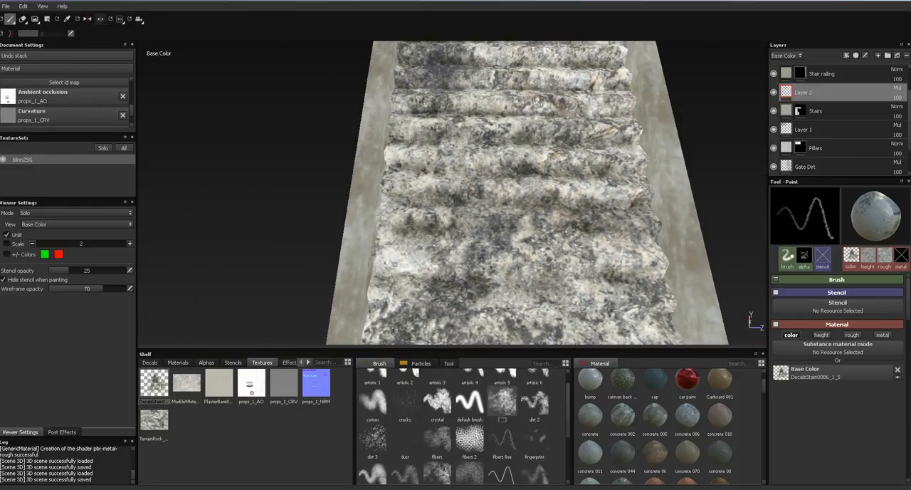
# - Continue staining the step risers down the staircase in the lit material view
pyautogui.press('m')
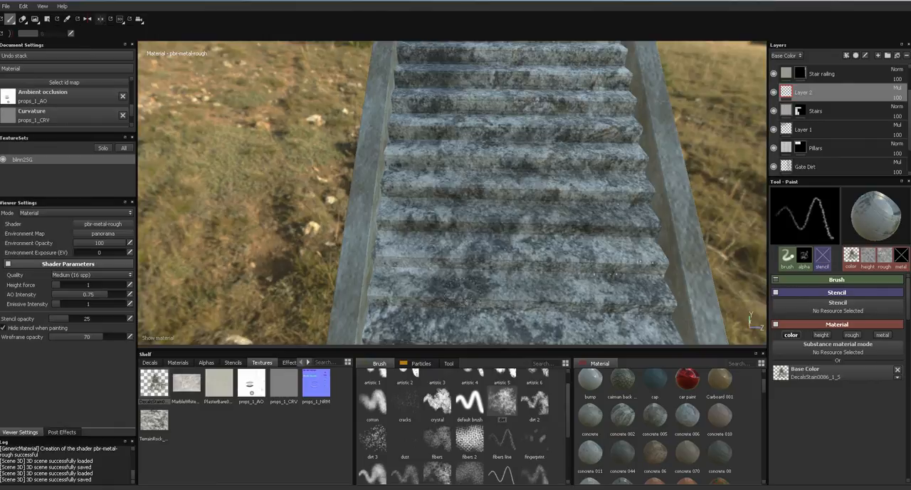
pyautogui.moveTo(466, 238); pyautogui.dragTo(583, 239)
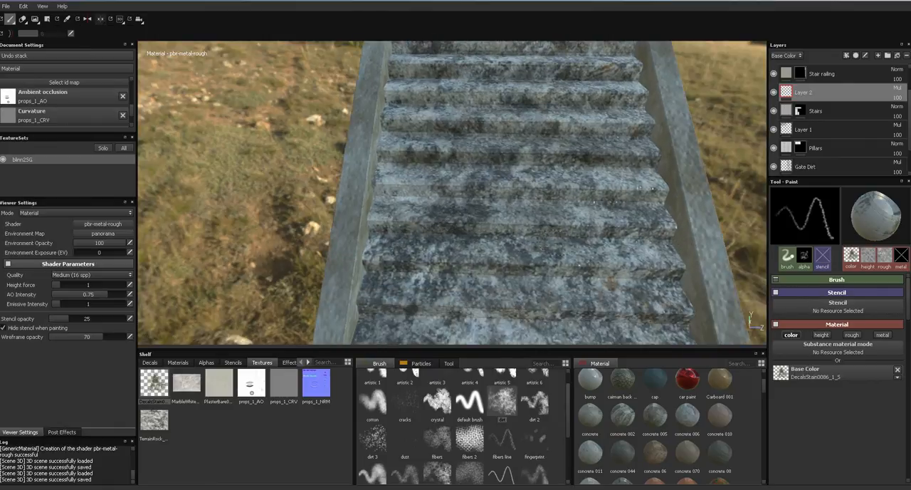
pyautogui.moveTo(655, 283)
pyautogui.mouseDown()
pyautogui.moveTo(390, 278)
pyautogui.moveTo(548, 266)
pyautogui.mouseUp()
pyautogui.moveTo(618, 269); pyautogui.dragTo(660, 271)
pyautogui.keyDown('alt'); pyautogui.moveTo(610, 294); pyautogui.dragTo(593, 229, button='middle'); pyautogui.keyUp('alt')
pyautogui.moveTo(669, 255); pyautogui.dragTo(429, 256)
pyautogui.moveTo(354, 242); pyautogui.dragTo(484, 245)
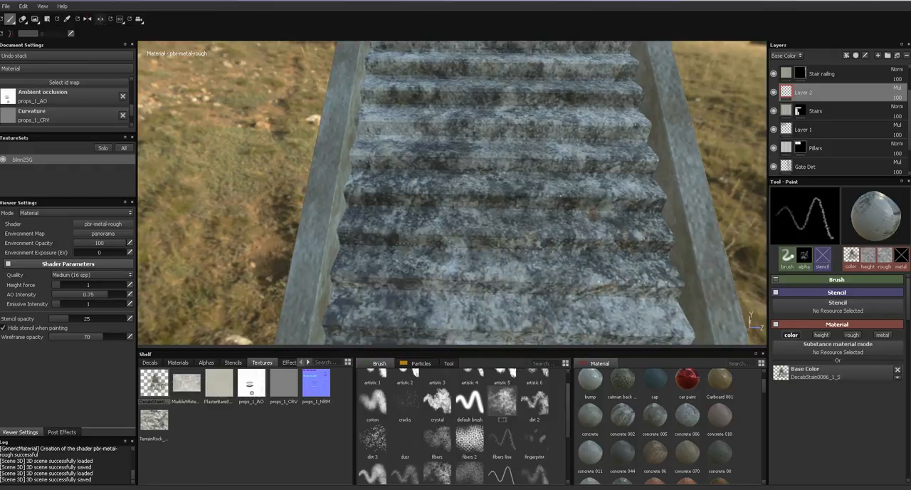
# - Paint dark stains along the creases of the next group of steps, stroking from wall to wall
pyautogui.moveTo(356, 292); pyautogui.dragTo(648, 288)
pyautogui.moveTo(597, 307); pyautogui.dragTo(442, 302)
pyautogui.keyDown('alt'); pyautogui.moveTo(441, 301); pyautogui.dragTo(469, 251, button='middle'); pyautogui.keyUp('alt')
pyautogui.moveTo(463, 278); pyautogui.dragTo(641, 279)
pyautogui.moveTo(720, 288)
pyautogui.mouseDown()
pyautogui.moveTo(537, 290)
pyautogui.moveTo(461, 267)
pyautogui.mouseUp()
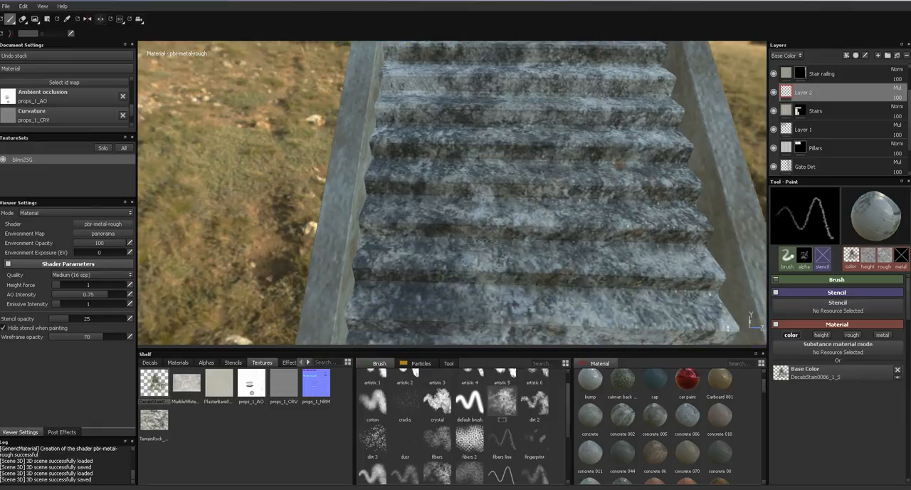
pyautogui.keyDown('alt'); pyautogui.moveTo(461, 267); pyautogui.dragTo(483, 195, button='middle'); pyautogui.keyUp('alt')
pyautogui.moveTo(359, 261)
pyautogui.mouseDown()
pyautogui.moveTo(708, 267)
pyautogui.moveTo(484, 269)
pyautogui.mouseUp()
pyautogui.keyDown('alt'); pyautogui.moveTo(429, 262); pyautogui.dragTo(381, 173, button='middle'); pyautogui.keyUp('alt')
# - Add stains across the still clean steps in the lower part of the flight
pyautogui.moveTo(305, 207); pyautogui.dragTo(733, 217)
pyautogui.moveTo(640, 285)
pyautogui.mouseDown()
pyautogui.moveTo(320, 277)
pyautogui.moveTo(652, 284)
pyautogui.mouseUp()
pyautogui.scroll(2, 653, 284)
pyautogui.moveTo(672, 235)
pyautogui.mouseDown()
pyautogui.moveTo(559, 246)
pyautogui.moveTo(276, 225)
pyautogui.moveTo(612, 239)
pyautogui.mouseUp()
pyautogui.moveTo(712, 292)
pyautogui.mouseDown()
pyautogui.moveTo(456, 303)
pyautogui.moveTo(239, 293)
pyautogui.moveTo(554, 299)
pyautogui.moveTo(549, 240)
pyautogui.moveTo(580, 214)
pyautogui.moveTo(594, 131)
pyautogui.mouseUp()
pyautogui.moveTo(456, 247); pyautogui.dragTo(336, 250)
pyautogui.keyDown('alt'); pyautogui.moveTo(336, 252); pyautogui.dragTo(334, 228, button='middle'); pyautogui.keyUp('alt')
pyautogui.moveTo(330, 272); pyautogui.dragTo(655, 277)
# - Stain the last clean steps down to the foot of the staircase
pyautogui.keyDown('alt'); pyautogui.moveTo(626, 219); pyautogui.dragTo(643, 161, button='middle'); pyautogui.keyUp('alt')
pyautogui.moveTo(694, 225)
pyautogui.mouseDown()
pyautogui.moveTo(348, 218)
pyautogui.moveTo(520, 217)
pyautogui.mouseUp()
pyautogui.keyDown('alt'); pyautogui.moveTo(663, 287); pyautogui.dragTo(650, 202, button='middle'); pyautogui.keyUp('alt')
pyautogui.moveTo(689, 243)
pyautogui.mouseDown()
pyautogui.moveTo(322, 230)
pyautogui.moveTo(555, 236)
pyautogui.moveTo(605, 249)
pyautogui.mouseUp()
pyautogui.keyDown('alt'); pyautogui.moveTo(605, 253); pyautogui.dragTo(590, 181, button='middle'); pyautogui.keyUp('alt')
pyautogui.moveTo(589, 182)
pyautogui.keyDown('alt'); pyautogui.mouseDown(button='right')
pyautogui.moveTo(534, 192)
pyautogui.moveTo(464, 183)
pyautogui.mouseUp(button='right'); pyautogui.keyUp('alt')
pyautogui.keyDown('alt'); pyautogui.moveTo(586, 236); pyautogui.dragTo(597, 209, button='middle'); pyautogui.keyUp('alt')
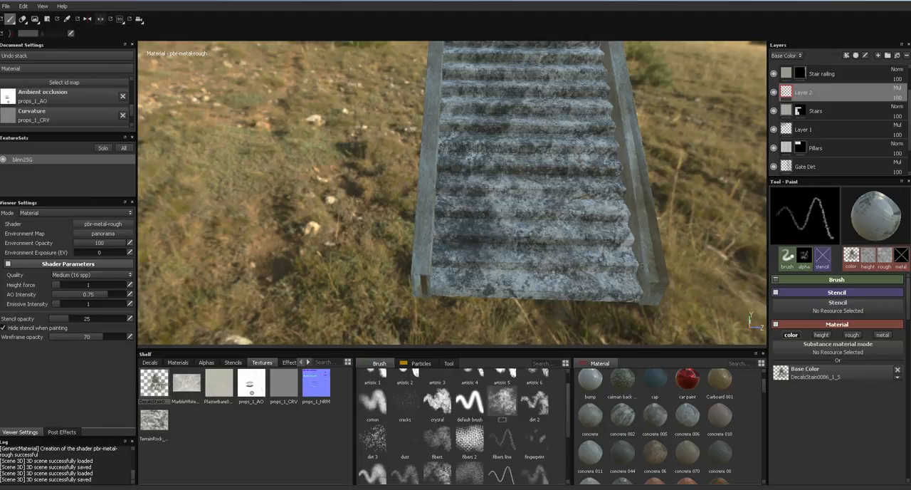
# - Review the stains over the whole staircase in the Base Color, other channel and lit material views
pyautogui.keyDown('alt'); pyautogui.moveTo(537, 193); pyautogui.dragTo(500, 242, button='middle'); pyautogui.keyUp('alt')
pyautogui.press('c')
pyautogui.keyDown('alt'); pyautogui.moveTo(499, 210); pyautogui.dragTo(495, 228); pyautogui.keyUp('alt')
pyautogui.press('c')
pyautogui.press('c')
pyautogui.press('c')
pyautogui.press('c')
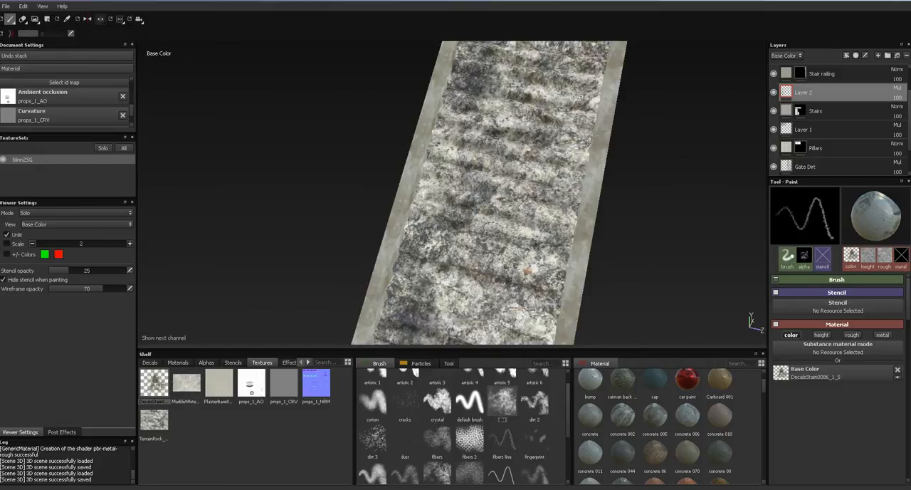
pyautogui.press('m')
pyautogui.keyDown('alt'); pyautogui.moveTo(484, 214); pyautogui.dragTo(502, 153); pyautogui.keyUp('alt')
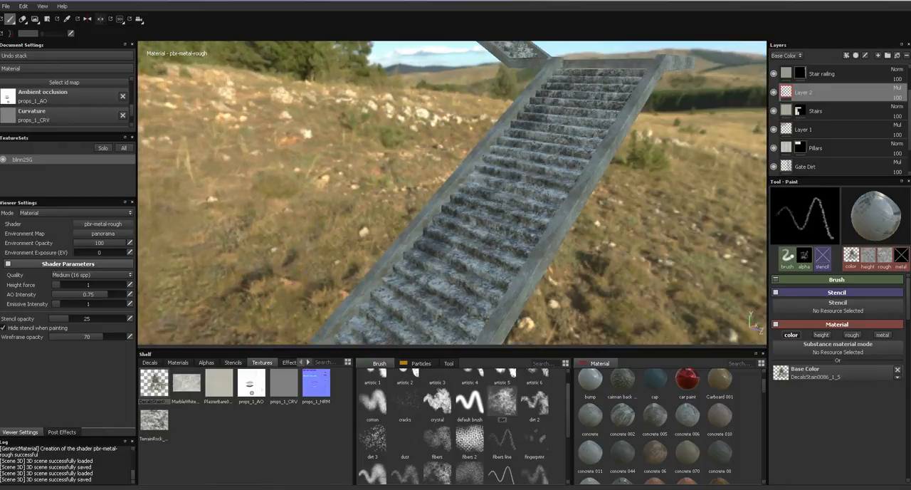
# - Lower the Stairs fill layer's opacity to 32 and set its blend mode to Screen
pyautogui.click(873, 111)
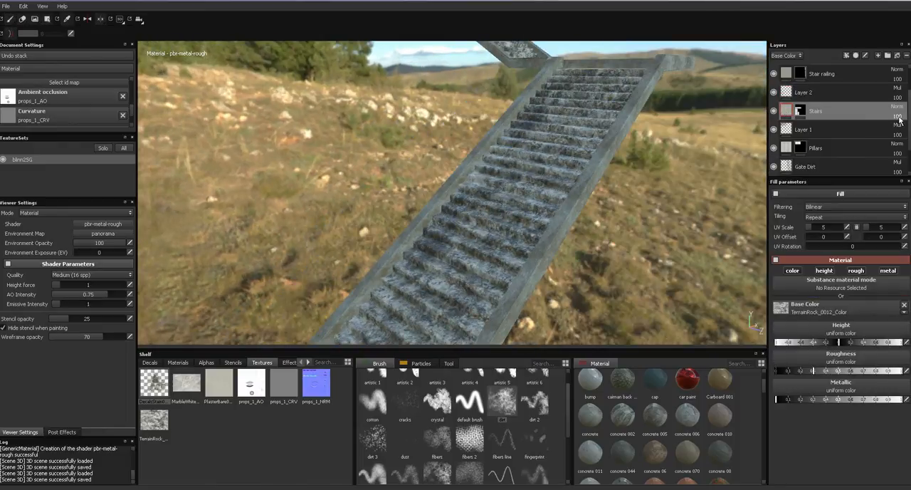
pyautogui.click(894, 124)
pyautogui.moveTo(887, 124)
pyautogui.mouseDown()
pyautogui.moveTo(872, 125)
pyautogui.moveTo(882, 125)
pyautogui.mouseUp()
pyautogui.click(899, 107)
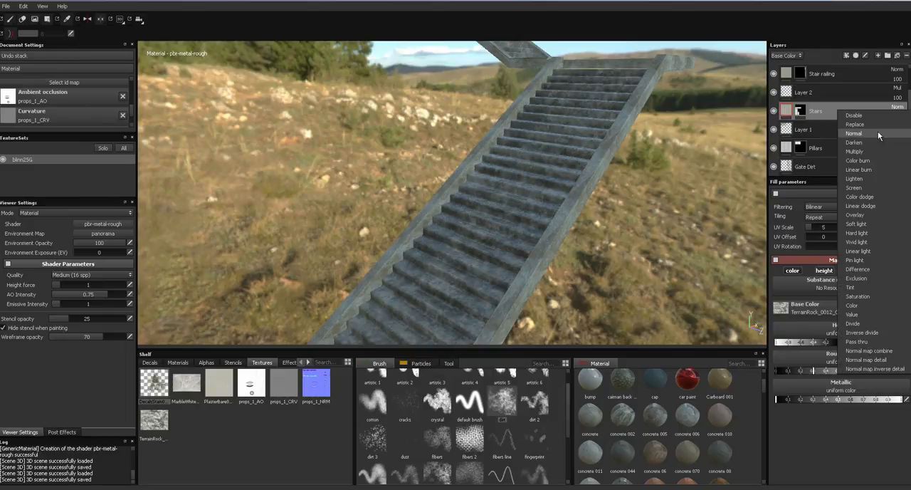
pyautogui.click(870, 187)
pyautogui.keyDown('alt'); pyautogui.moveTo(683, 214); pyautogui.dragTo(634, 268); pyautogui.keyUp('alt')
pyautogui.keyDown('alt'); pyautogui.moveTo(634, 268); pyautogui.dragTo(666, 253, button='right'); pyautogui.keyUp('alt')
pyautogui.keyDown('alt'); pyautogui.moveTo(666, 253); pyautogui.dragTo(748, 246, button='middle'); pyautogui.keyUp('alt')
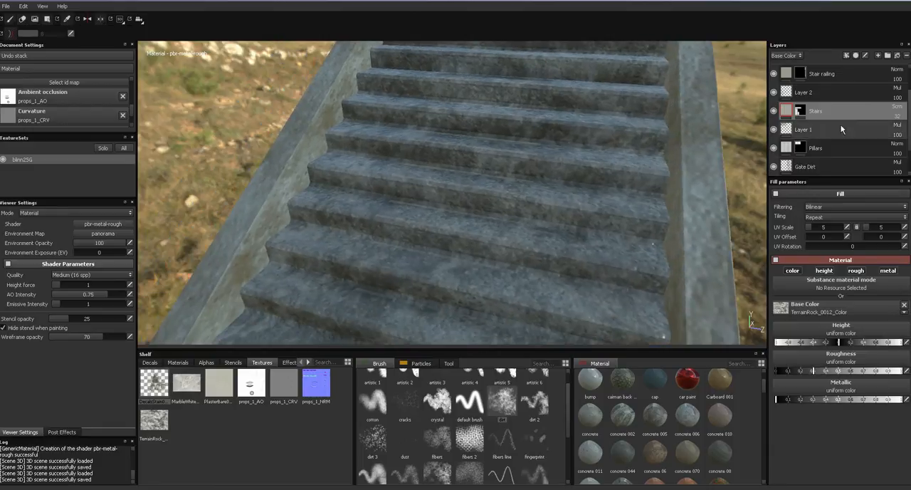
# - Raise the Stairs fill layer's opacity to 100 and set its first UV scale value to 7
pyautogui.moveTo(888, 126); pyautogui.dragTo(894, 131)
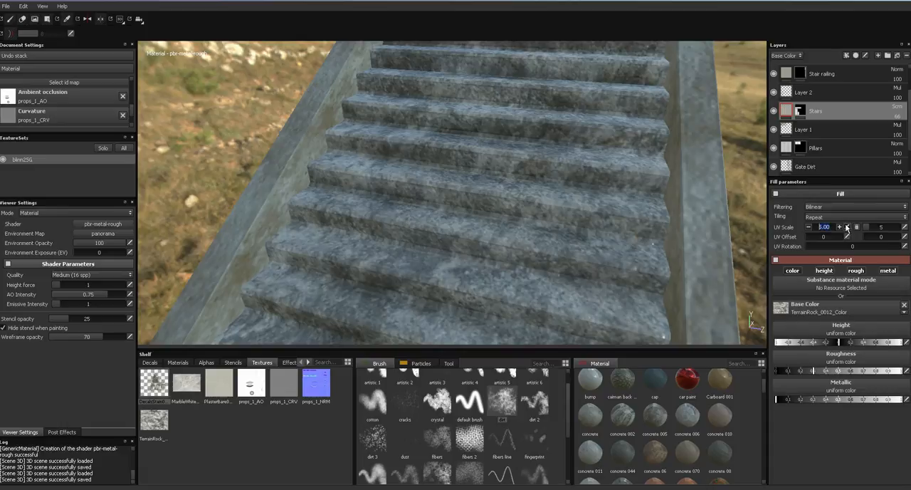
pyautogui.write('7')
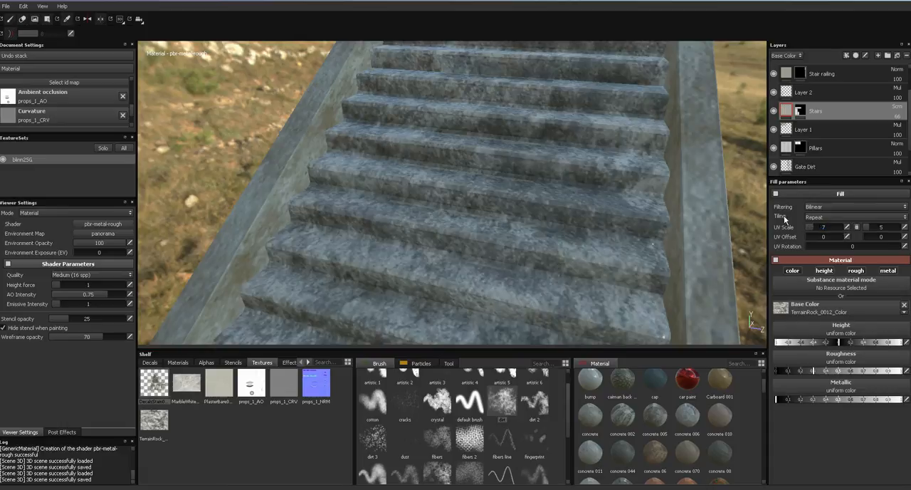
pyautogui.keyDown('alt'); pyautogui.moveTo(643, 223); pyautogui.dragTo(672, 211); pyautogui.keyUp('alt')
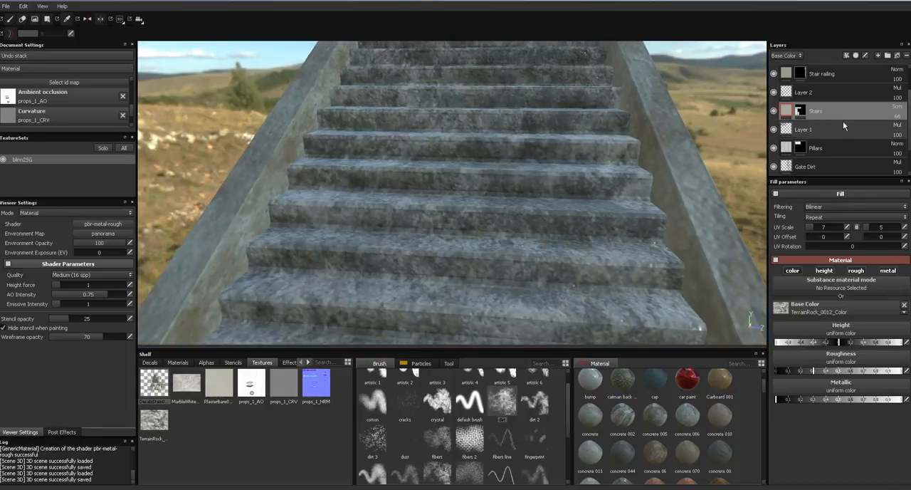
pyautogui.moveTo(899, 127); pyautogui.dragTo(902, 118)
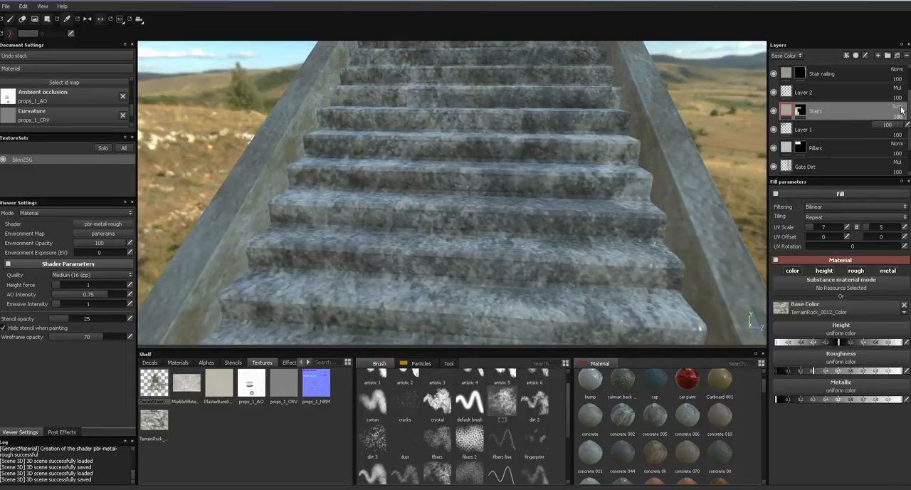
# - Try the Overlay blend mode on the Stairs fill layer and check it along the flight
pyautogui.click(902, 108)
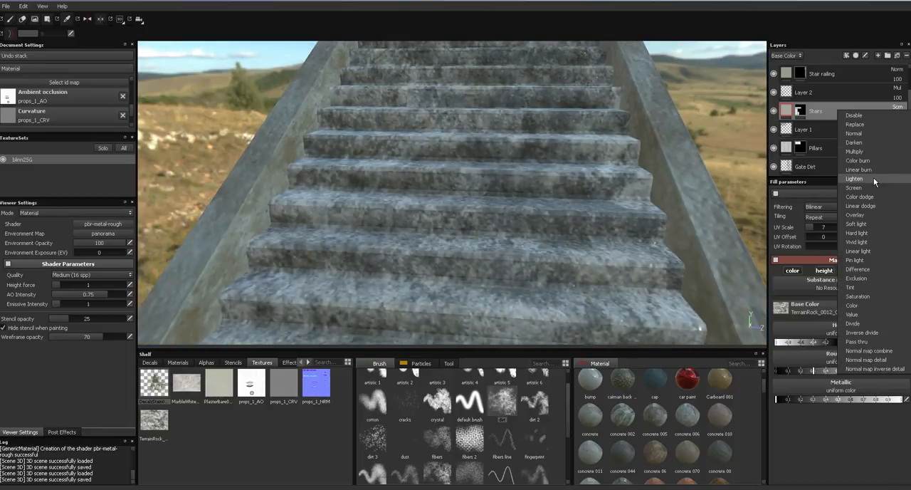
pyautogui.click(868, 215)
pyautogui.keyDown('alt'); pyautogui.moveTo(670, 206); pyautogui.dragTo(640, 145); pyautogui.keyUp('alt')
pyautogui.keyDown('alt'); pyautogui.moveTo(639, 145); pyautogui.dragTo(661, 17, button='right'); pyautogui.keyUp('alt')
pyautogui.keyDown('alt'); pyautogui.moveTo(657, 149); pyautogui.dragTo(615, 205, button='middle'); pyautogui.keyUp('alt')
pyautogui.keyDown('alt'); pyautogui.moveTo(609, 168); pyautogui.dragTo(550, 324, button='right'); pyautogui.keyUp('alt')
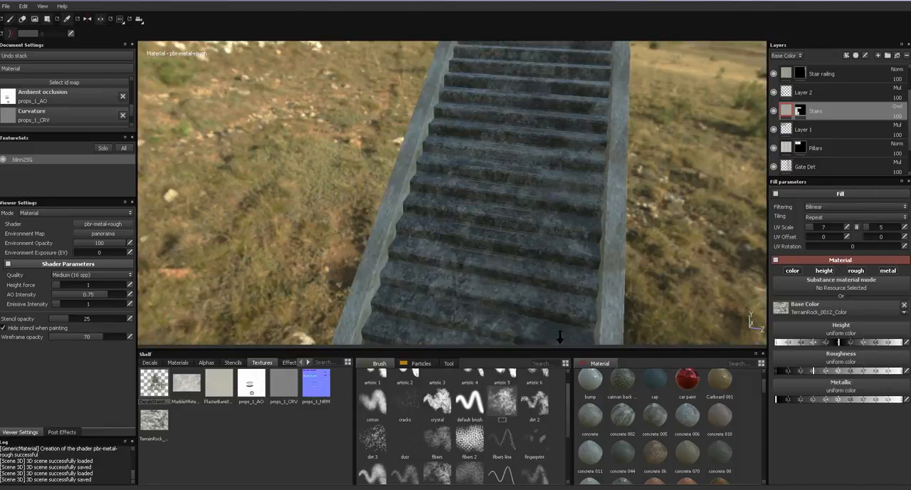
# - Set the Stairs fill layer's blend mode to Normal
pyautogui.click(899, 107)
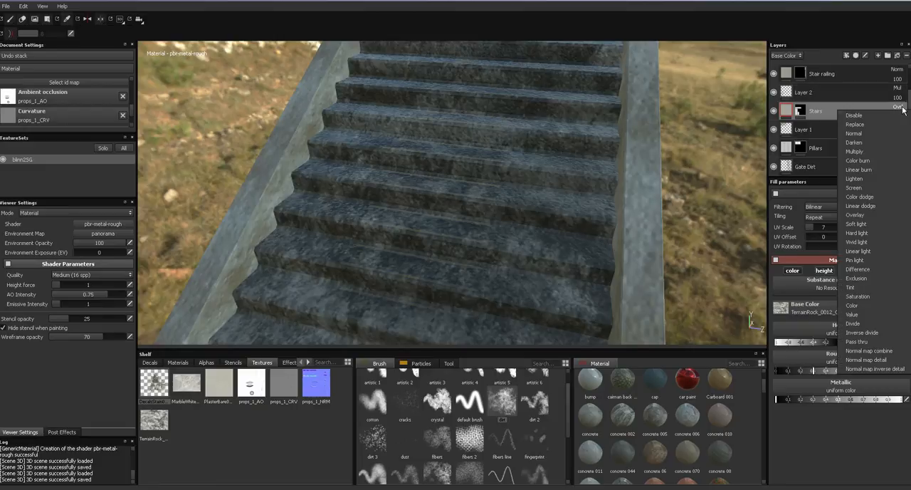
pyautogui.click(878, 134)
pyautogui.keyDown('alt'); pyautogui.moveTo(650, 210); pyautogui.dragTo(702, 223); pyautogui.keyUp('alt')
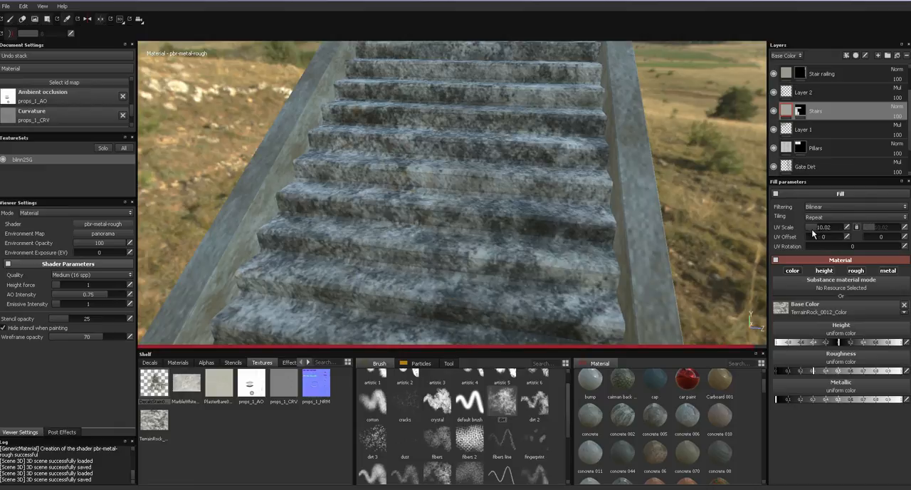
# - Try linked UV scales up to 32 on the Stairs fill and inspect the tiling in the Base Color view
pyautogui.keyDown('alt'); pyautogui.moveTo(631, 228); pyautogui.dragTo(635, 262); pyautogui.keyUp('alt')
pyautogui.keyDown('alt'); pyautogui.moveTo(635, 262); pyautogui.dragTo(643, 0, button='right'); pyautogui.keyUp('alt')
pyautogui.keyDown('alt'); pyautogui.moveTo(634, 151); pyautogui.dragTo(613, 202, button='middle'); pyautogui.keyUp('alt')
pyautogui.keyDown('alt'); pyautogui.moveTo(607, 203); pyautogui.dragTo(667, 252); pyautogui.keyUp('alt')
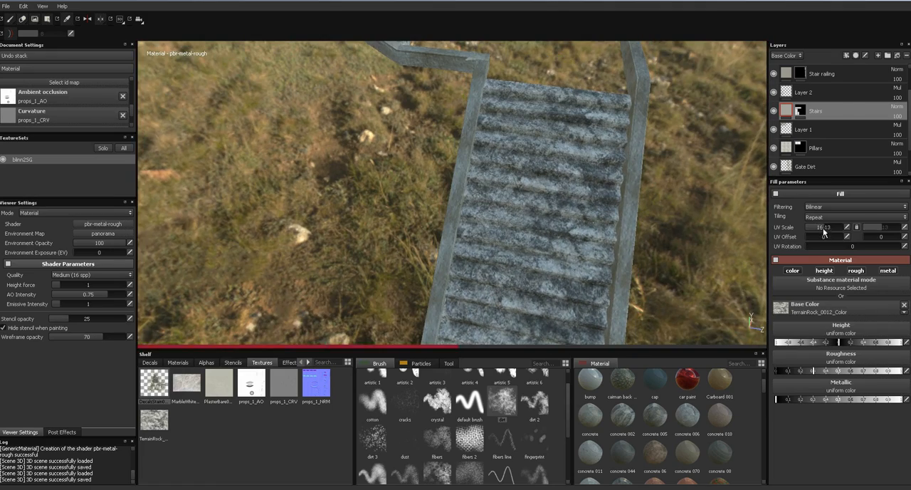
pyautogui.keyDown('alt'); pyautogui.moveTo(637, 235); pyautogui.dragTo(582, 265); pyautogui.keyUp('alt')
pyautogui.press('c')
pyautogui.keyDown('alt'); pyautogui.moveTo(569, 222); pyautogui.dragTo(596, 257); pyautogui.keyUp('alt')
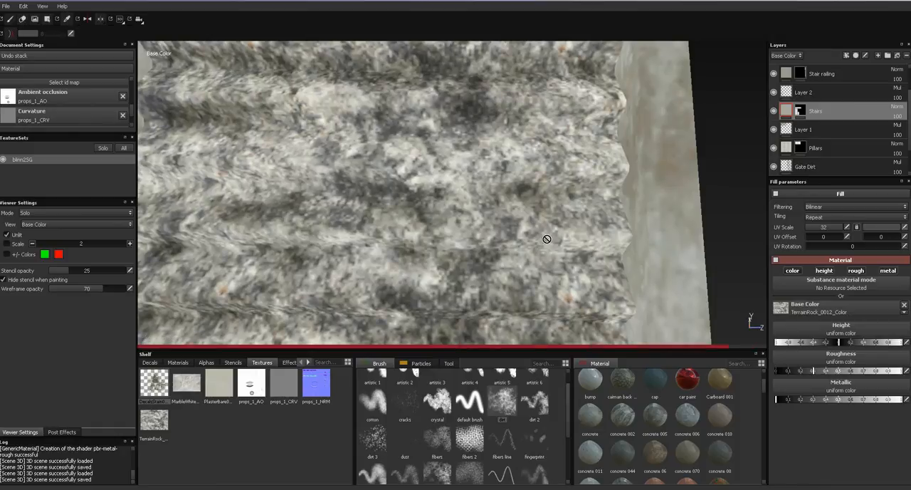
# - Try a UV scale of 21.82 on the Stairs fill and reassign the TerrainRock texture as its base color
pyautogui.keyDown('alt'); pyautogui.moveTo(548, 246); pyautogui.dragTo(654, 203, button='middle'); pyautogui.keyUp('alt')
pyautogui.scroll(-3, 575, 218)
pyautogui.keyDown('alt'); pyautogui.moveTo(559, 233); pyautogui.dragTo(584, 56, button='right'); pyautogui.keyUp('alt')
pyautogui.moveTo(552, 204)
pyautogui.keyDown('alt'); pyautogui.mouseDown(button='right')
pyautogui.moveTo(581, 82)
pyautogui.moveTo(559, 196)
pyautogui.moveTo(564, 339)
pyautogui.mouseUp(button='right'); pyautogui.keyUp('alt')
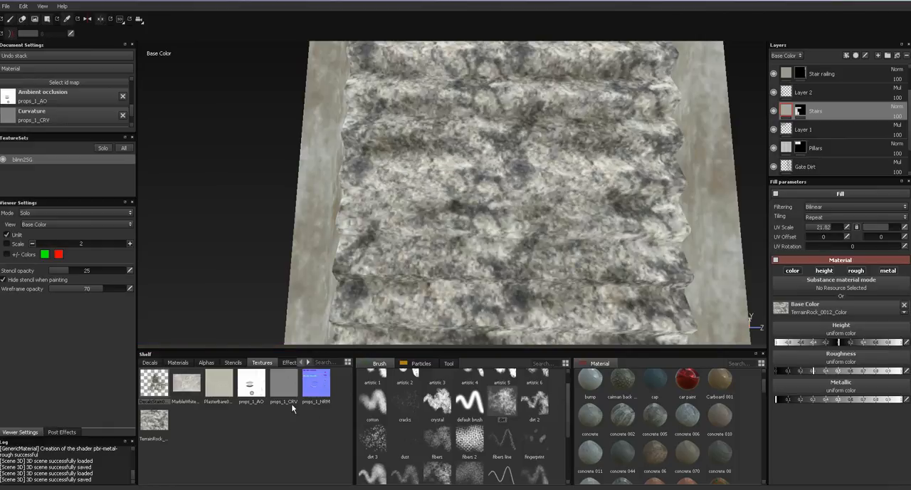
pyautogui.moveTo(169, 429); pyautogui.dragTo(783, 307)
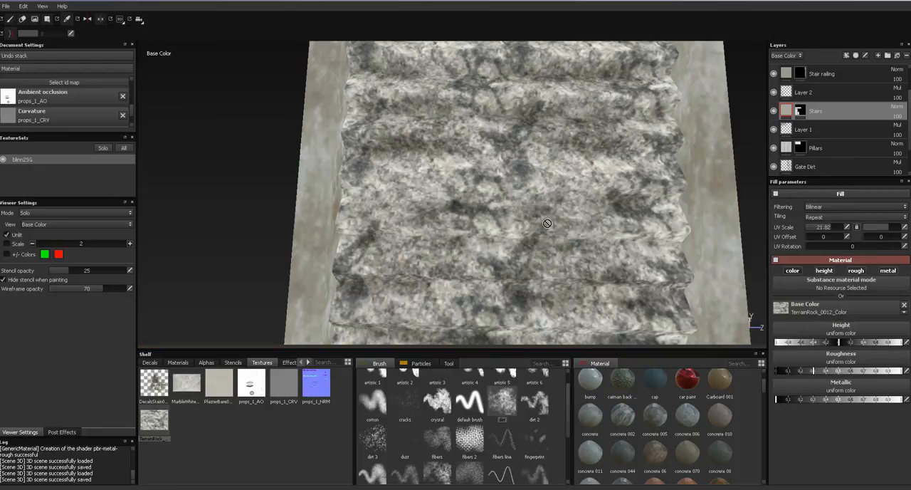
# - Add a paint layer above the Stairs fill and dab DecalsStain0086_1_S stains onto the middle steps
pyautogui.keyDown('alt'); pyautogui.moveTo(548, 199); pyautogui.dragTo(701, 109); pyautogui.keyUp('alt')
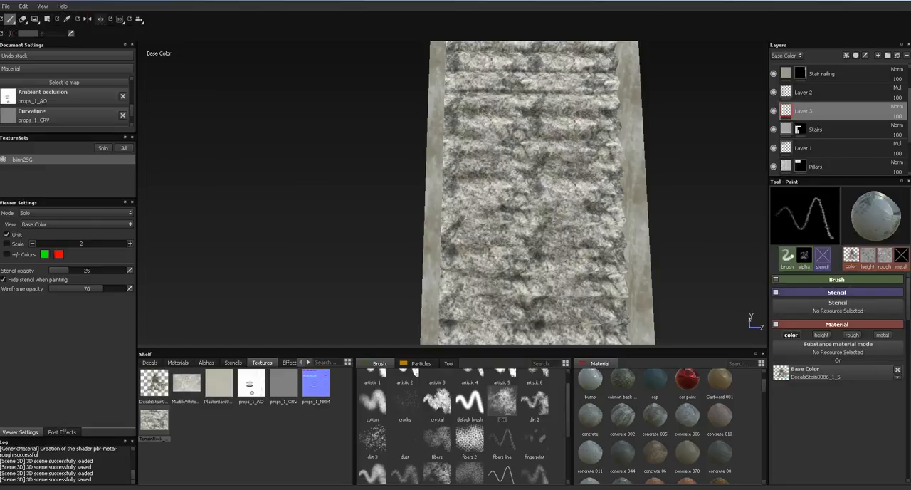
pyautogui.keyDown('ctrl'); pyautogui.moveTo(528, 253); pyautogui.dragTo(547, 257, button='right'); pyautogui.keyUp('ctrl')
pyautogui.click(528, 249)
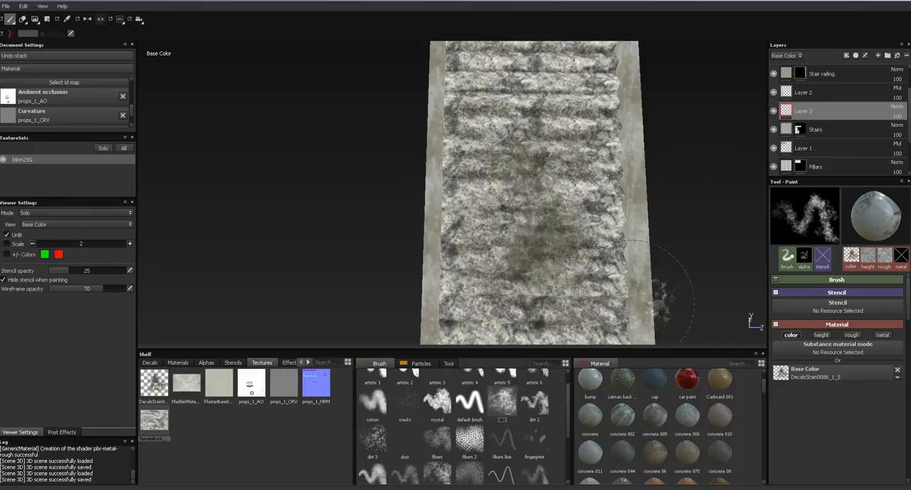
# - Try painting TerrainRock_0012_Color as the base color over the middle steps and undo the strokes
pyautogui.moveTo(163, 425); pyautogui.dragTo(803, 374)
pyautogui.moveTo(530, 246); pyautogui.dragTo(552, 110)
pyautogui.hotkey('ctrl', 'z')
pyautogui.moveTo(534, 232); pyautogui.dragTo(545, 207)
pyautogui.keyDown('ctrl'); pyautogui.moveTo(532, 219); pyautogui.dragTo(552, 167, button='right'); pyautogui.keyUp('ctrl')
pyautogui.moveTo(553, 167)
pyautogui.mouseDown()
pyautogui.moveTo(591, 232)
pyautogui.moveTo(519, 206)
pyautogui.moveTo(522, 292)
pyautogui.moveTo(548, 301)
pyautogui.mouseUp()
pyautogui.hotkey('ctrl', 'z')
# - Paint TerrainRock_0012_Color along the whole flight of stairs with the dirt 2 brush
pyautogui.click(474, 421)
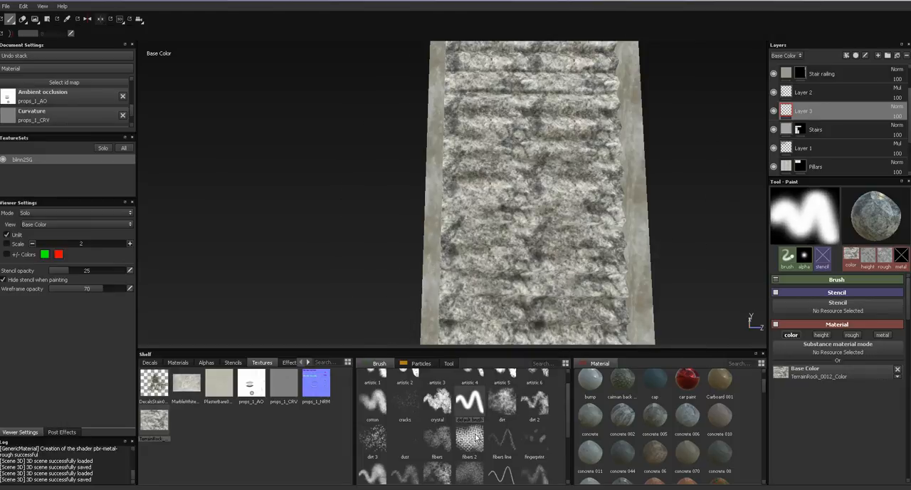
pyautogui.click(534, 405)
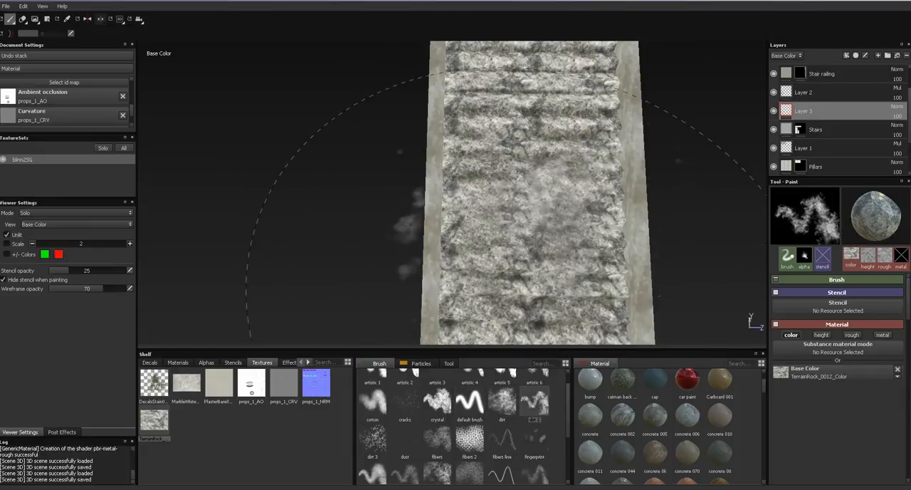
pyautogui.keyDown('alt'); pyautogui.moveTo(537, 169); pyautogui.dragTo(539, 100, button='middle'); pyautogui.keyUp('alt')
pyautogui.keyDown('alt'); pyautogui.moveTo(543, 167); pyautogui.dragTo(548, 78, button='middle'); pyautogui.keyUp('alt')
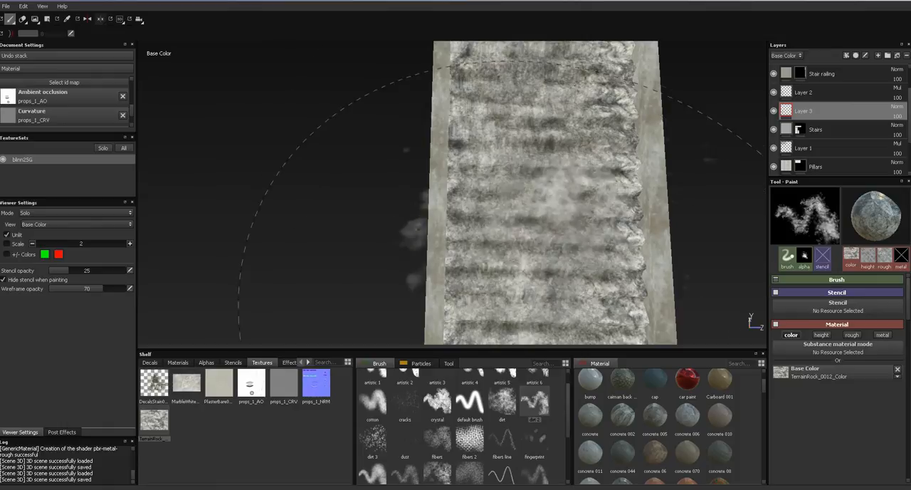
pyautogui.keyDown('alt'); pyautogui.moveTo(547, 228); pyautogui.dragTo(542, 100, button='middle'); pyautogui.keyUp('alt')
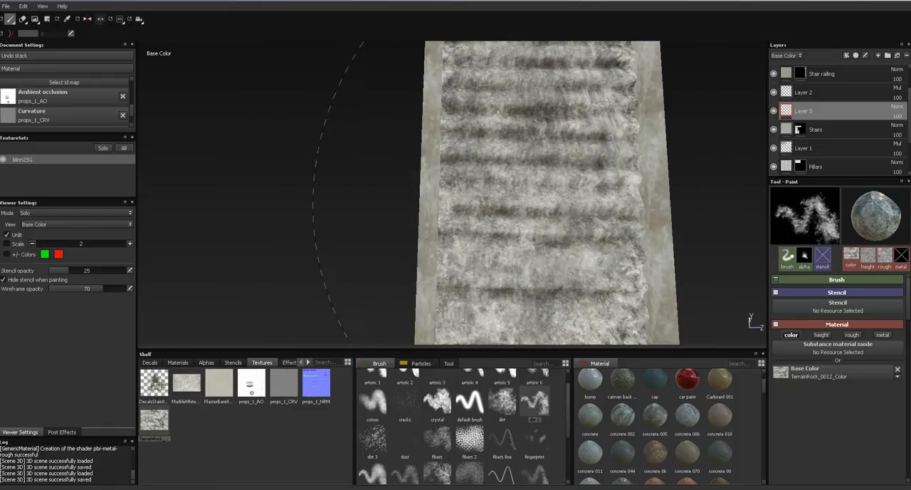
pyautogui.keyDown('alt'); pyautogui.moveTo(593, 195); pyautogui.dragTo(575, 10, button='right'); pyautogui.keyUp('alt')
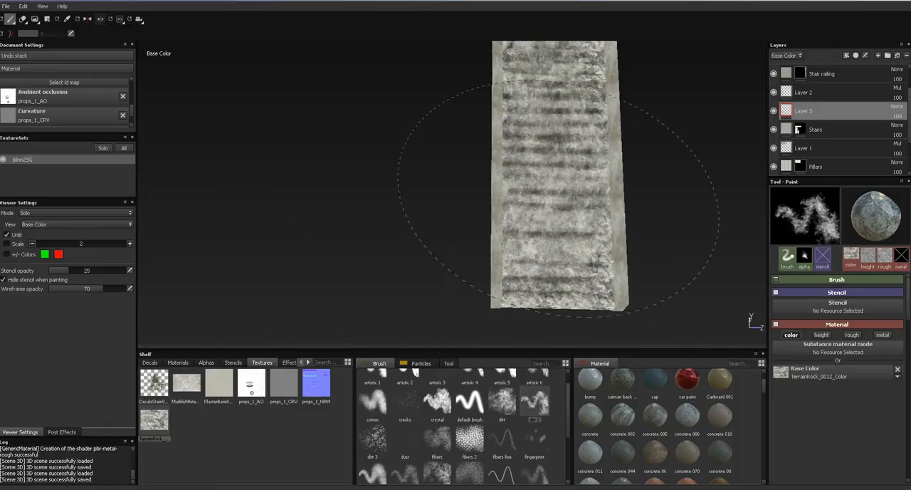
pyautogui.keyDown('alt'); pyautogui.moveTo(560, 200); pyautogui.dragTo(565, 310, button='middle'); pyautogui.keyUp('alt')
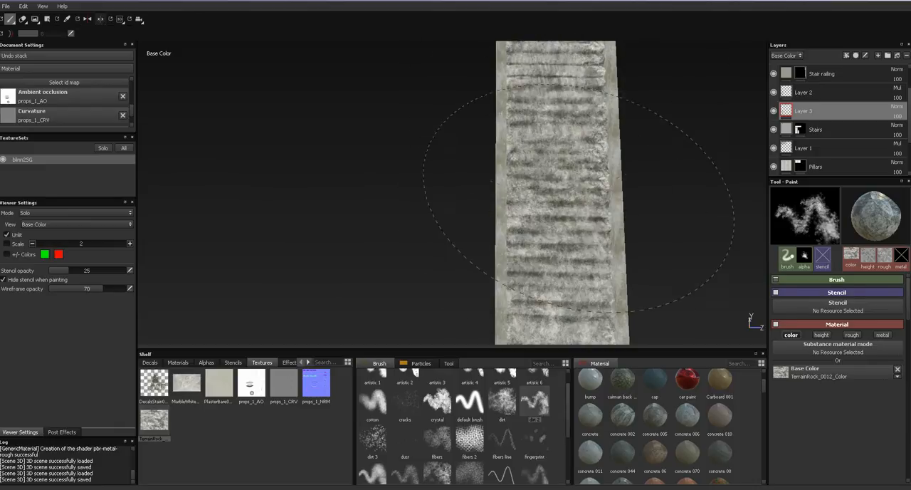
pyautogui.keyDown('alt'); pyautogui.moveTo(569, 214); pyautogui.dragTo(576, 252, button='middle'); pyautogui.keyUp('alt')
pyautogui.keyDown('alt'); pyautogui.moveTo(566, 140); pyautogui.dragTo(565, 80, button='middle'); pyautogui.keyUp('alt')
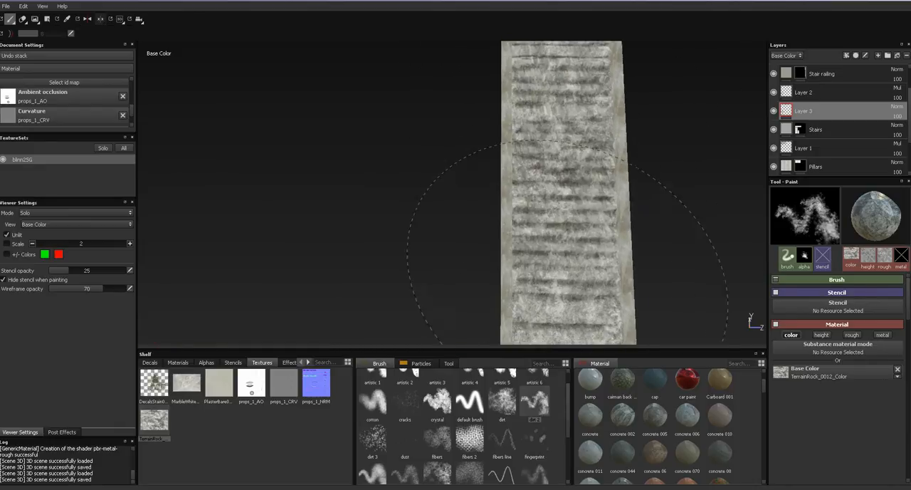
# - Paint more rock texture over the steps with the dirt brush and choose the artistic 6 brush
pyautogui.click(502, 402)
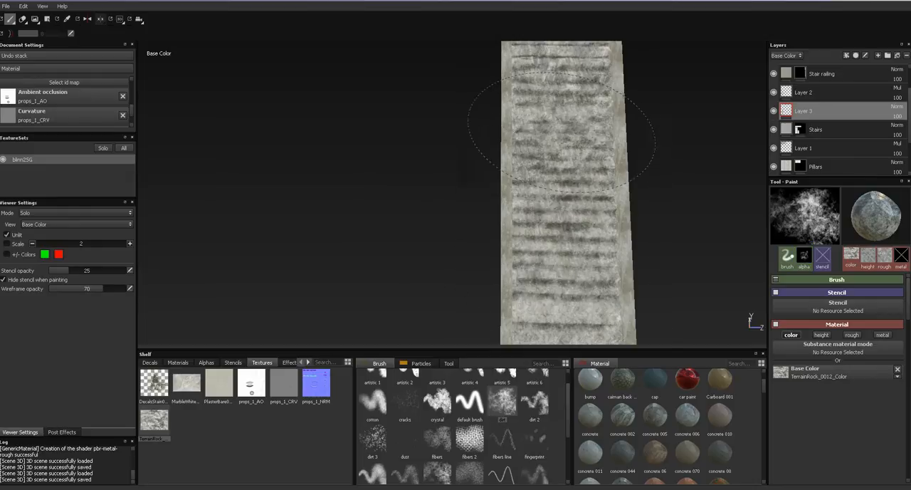
pyautogui.keyDown('alt'); pyautogui.moveTo(542, 240); pyautogui.dragTo(548, 151, button='middle'); pyautogui.keyUp('alt')
pyautogui.moveTo(568, 429); pyautogui.dragTo(570, 403)
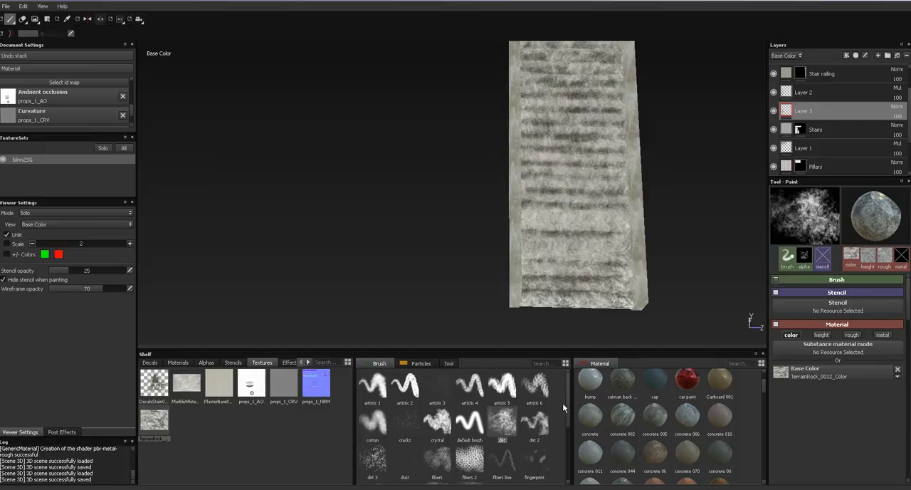
pyautogui.click(534, 386)
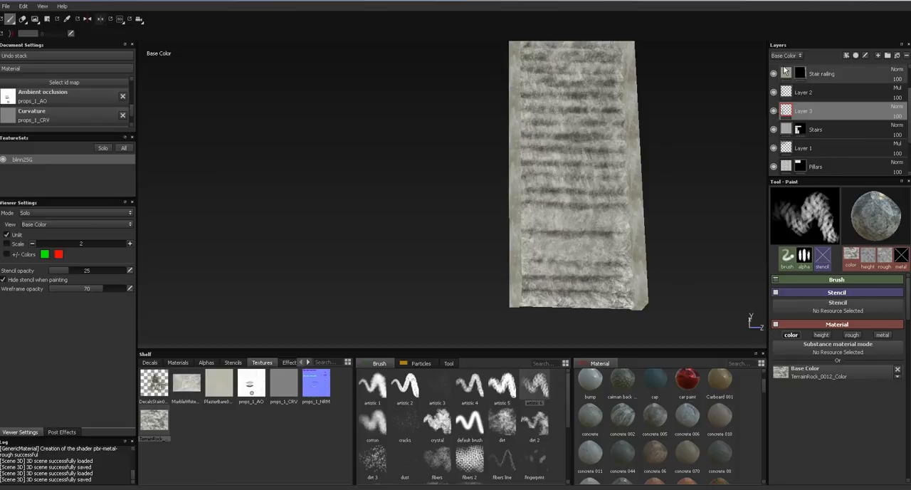
# - Check the painted rock texture in the lit Material view and delete the paint layer above Stairs
pyautogui.press('m')
pyautogui.moveTo(643, 199)
pyautogui.keyDown('alt'); pyautogui.mouseDown()
pyautogui.moveTo(637, 181)
pyautogui.moveTo(651, 174)
pyautogui.mouseUp(); pyautogui.keyUp('alt')
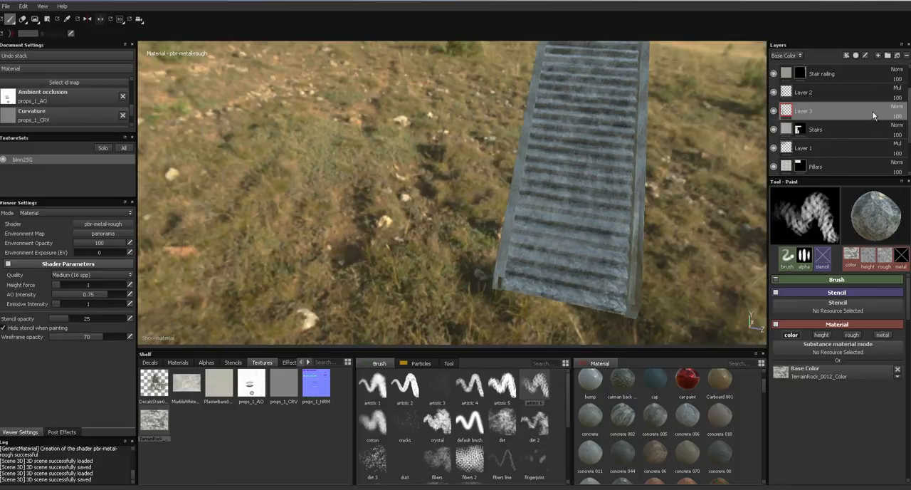
pyautogui.keyDown('alt'); pyautogui.moveTo(547, 207); pyautogui.dragTo(470, 193, button='middle'); pyautogui.keyUp('alt')
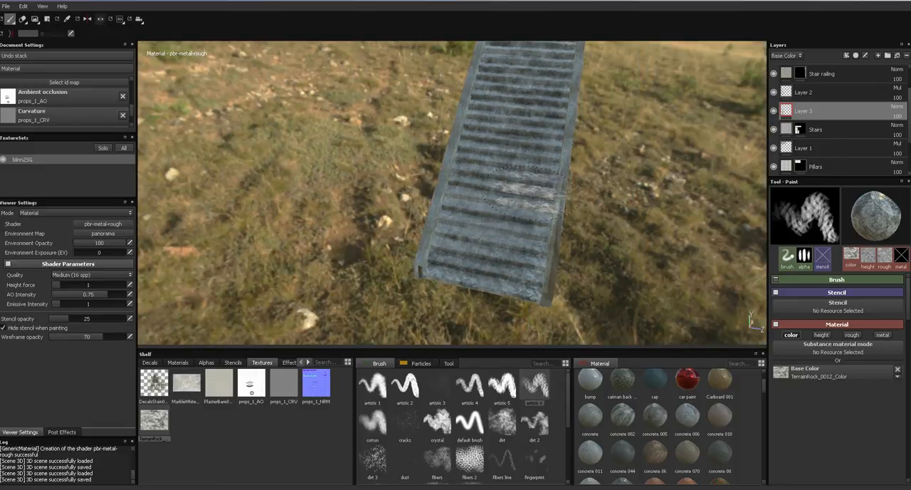
pyautogui.keyDown('alt'); pyautogui.moveTo(535, 192); pyautogui.dragTo(610, 214, button='right'); pyautogui.keyUp('alt')
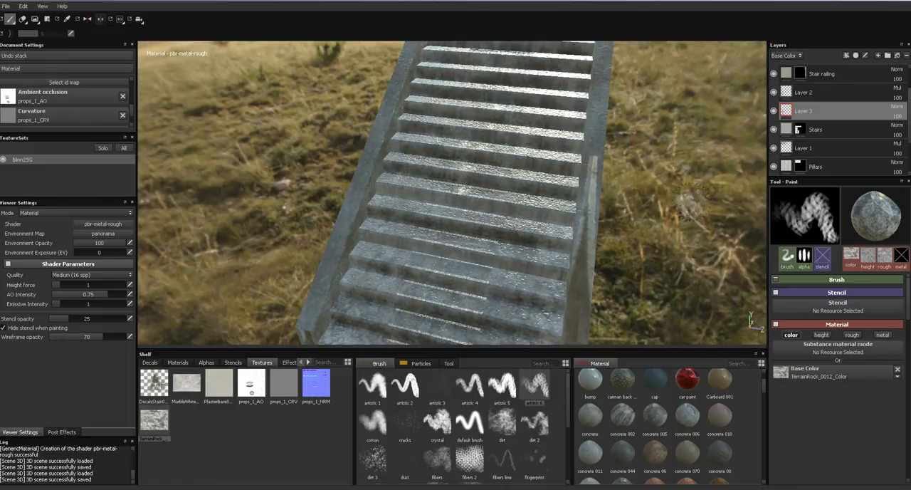
pyautogui.click(902, 56)
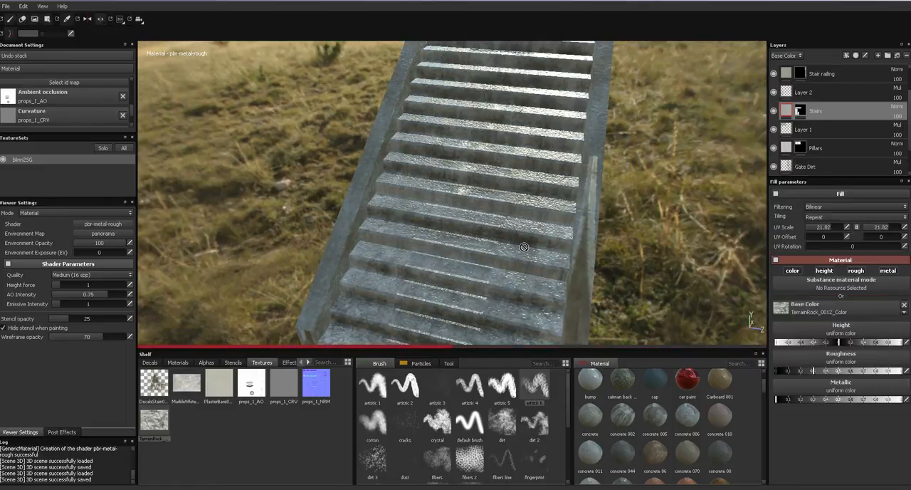
# - Set both UV scale values of the Stairs fill to 9
pyautogui.keyDown('alt'); pyautogui.moveTo(529, 244); pyautogui.dragTo(549, 247); pyautogui.keyUp('alt')
pyautogui.keyDown('shift'); pyautogui.moveTo(549, 246); pyautogui.dragTo(582, 241, button='right'); pyautogui.keyUp('shift')
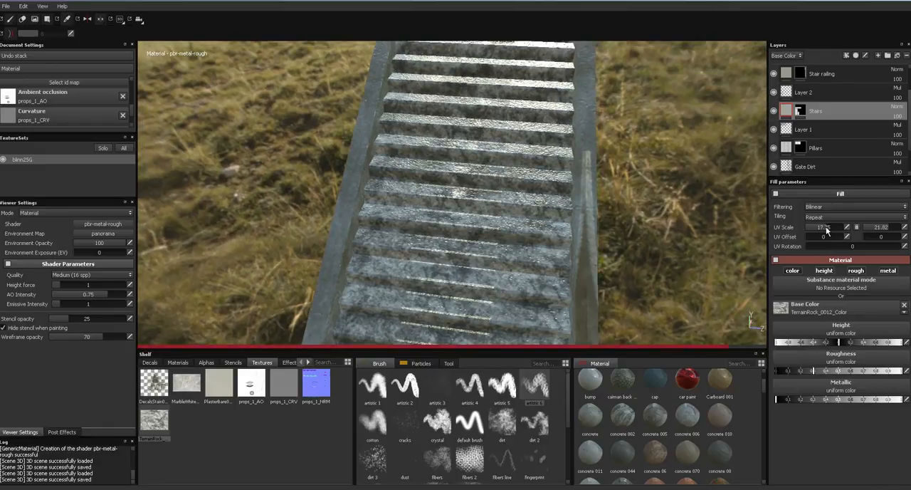
pyautogui.moveTo(827, 226); pyautogui.dragTo(818, 229)
pyautogui.keyDown('alt'); pyautogui.moveTo(527, 305); pyautogui.dragTo(697, 235); pyautogui.keyUp('alt')
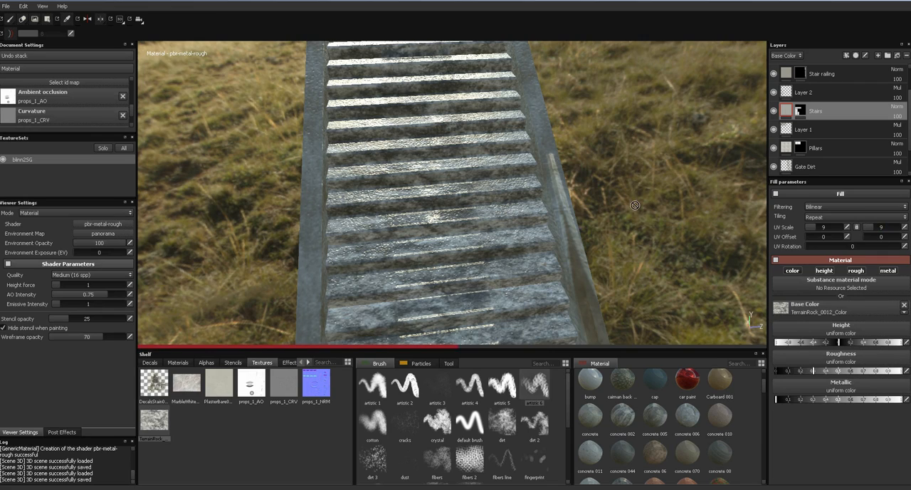
# - Examine the rock texture tiling on all staircases in the Base Color and lit Material views
pyautogui.keyDown('alt'); pyautogui.moveTo(627, 228); pyautogui.dragTo(459, 313); pyautogui.keyUp('alt')
pyautogui.press('c')
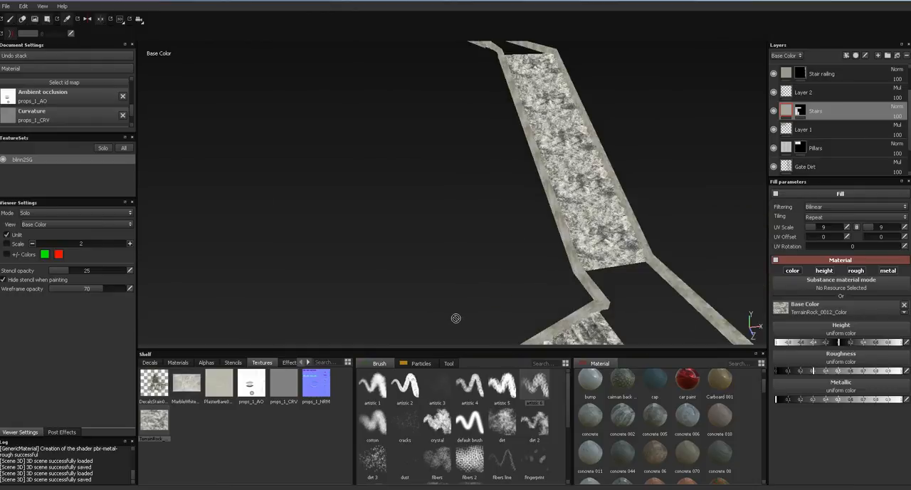
pyautogui.press('m')
pyautogui.keyDown('alt'); pyautogui.moveTo(509, 244); pyautogui.dragTo(363, 235); pyautogui.keyUp('alt')
pyautogui.keyDown('alt'); pyautogui.moveTo(432, 224); pyautogui.dragTo(362, 225, button='right'); pyautogui.keyUp('alt')
pyautogui.keyDown('alt'); pyautogui.moveTo(362, 225); pyautogui.dragTo(438, 269); pyautogui.keyUp('alt')
pyautogui.keyDown('alt'); pyautogui.moveTo(458, 237); pyautogui.dragTo(382, 288); pyautogui.keyUp('alt')
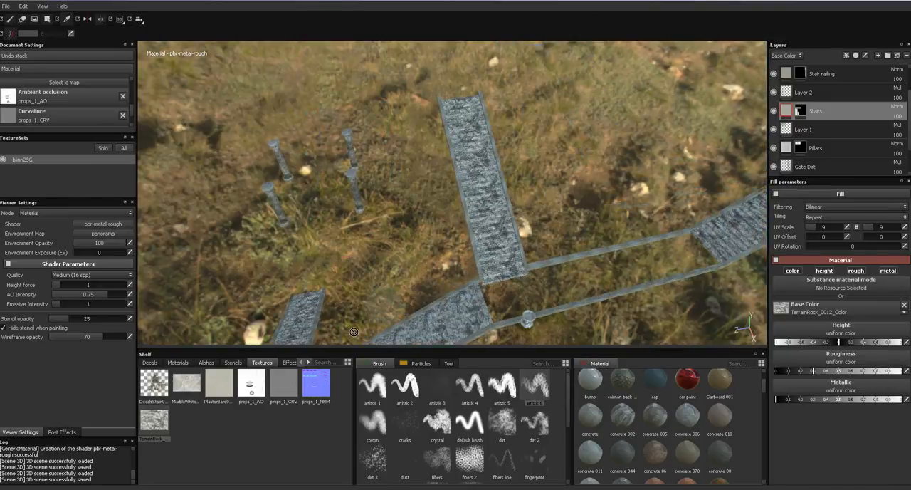
pyautogui.keyDown('alt'); pyautogui.moveTo(475, 204); pyautogui.dragTo(432, 302, button='right'); pyautogui.keyUp('alt')
pyautogui.keyDown('alt'); pyautogui.moveTo(432, 302); pyautogui.dragTo(402, 305); pyautogui.keyUp('alt')
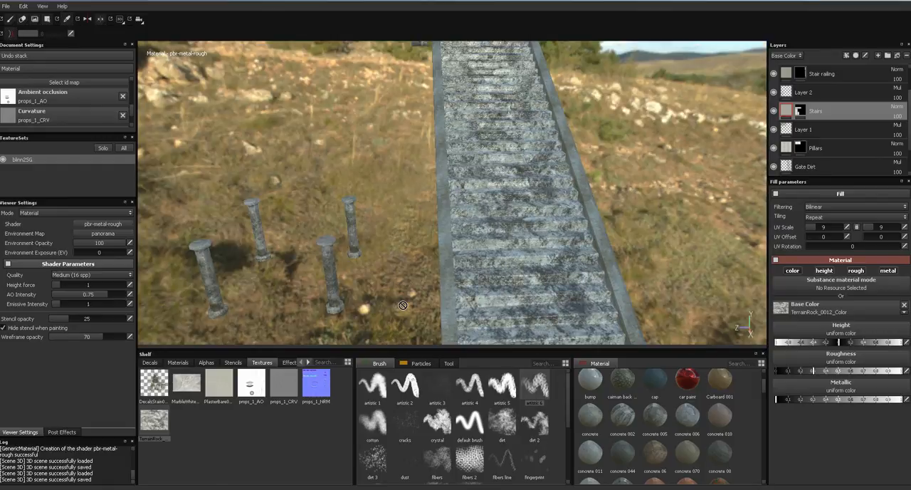